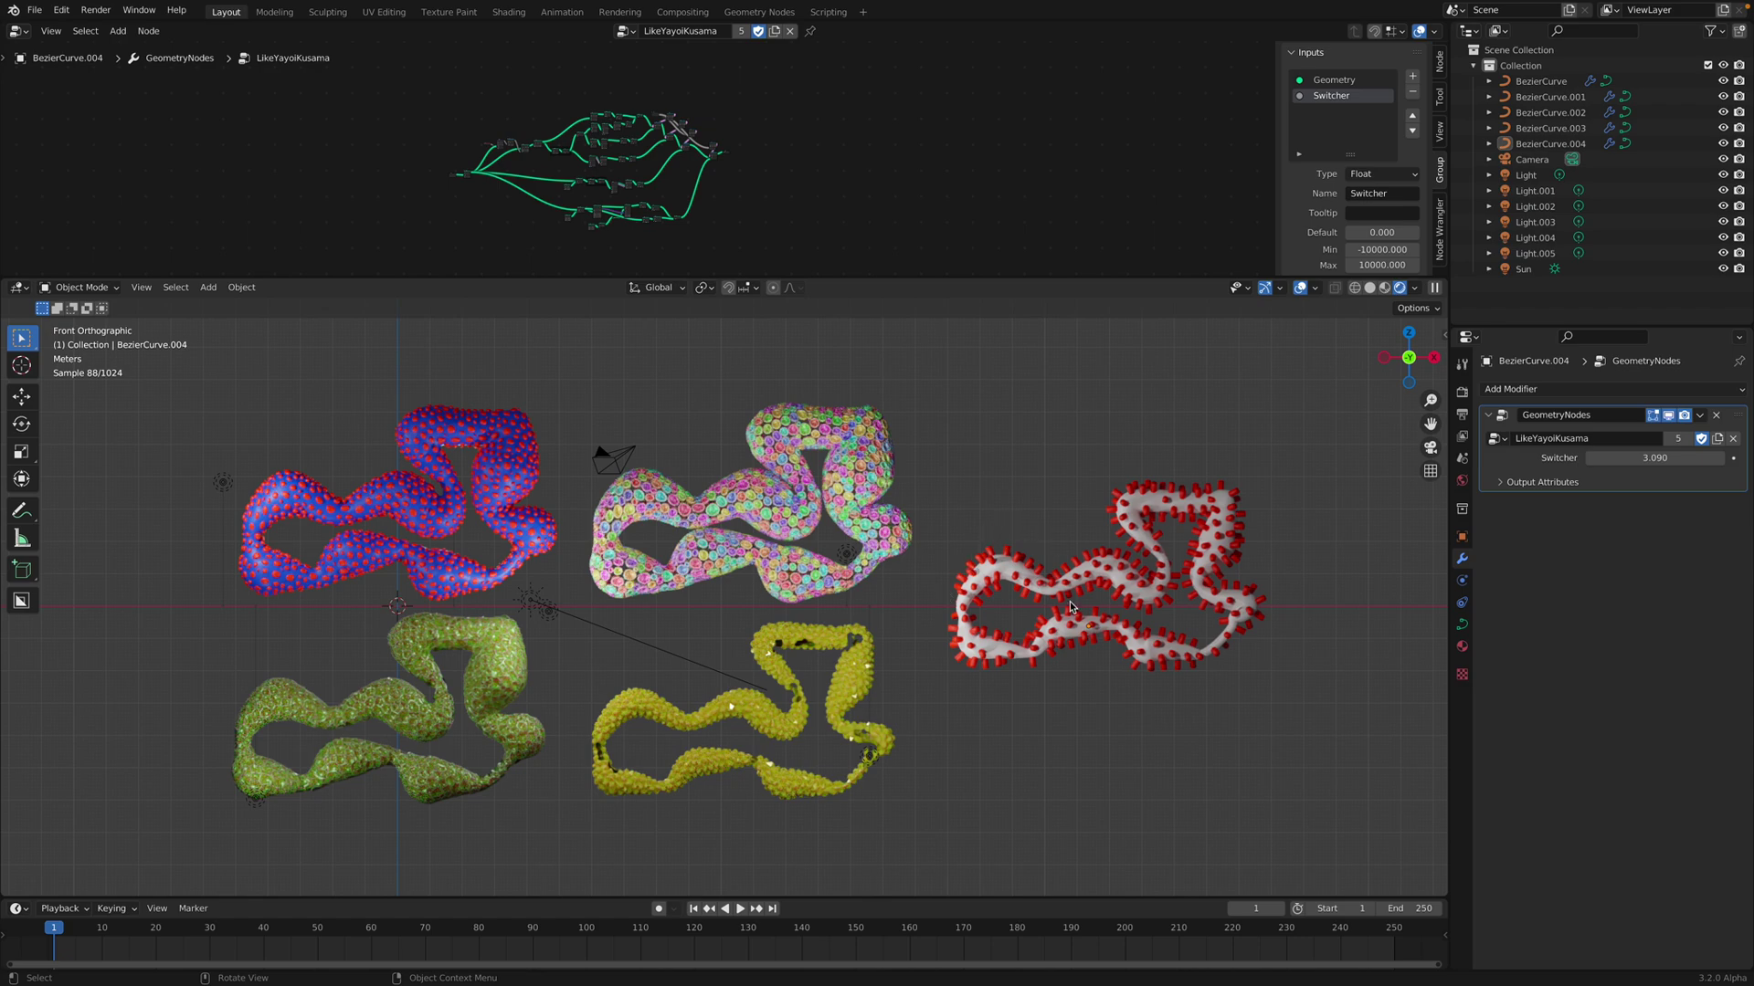
scroll(771, 151, up, 3)
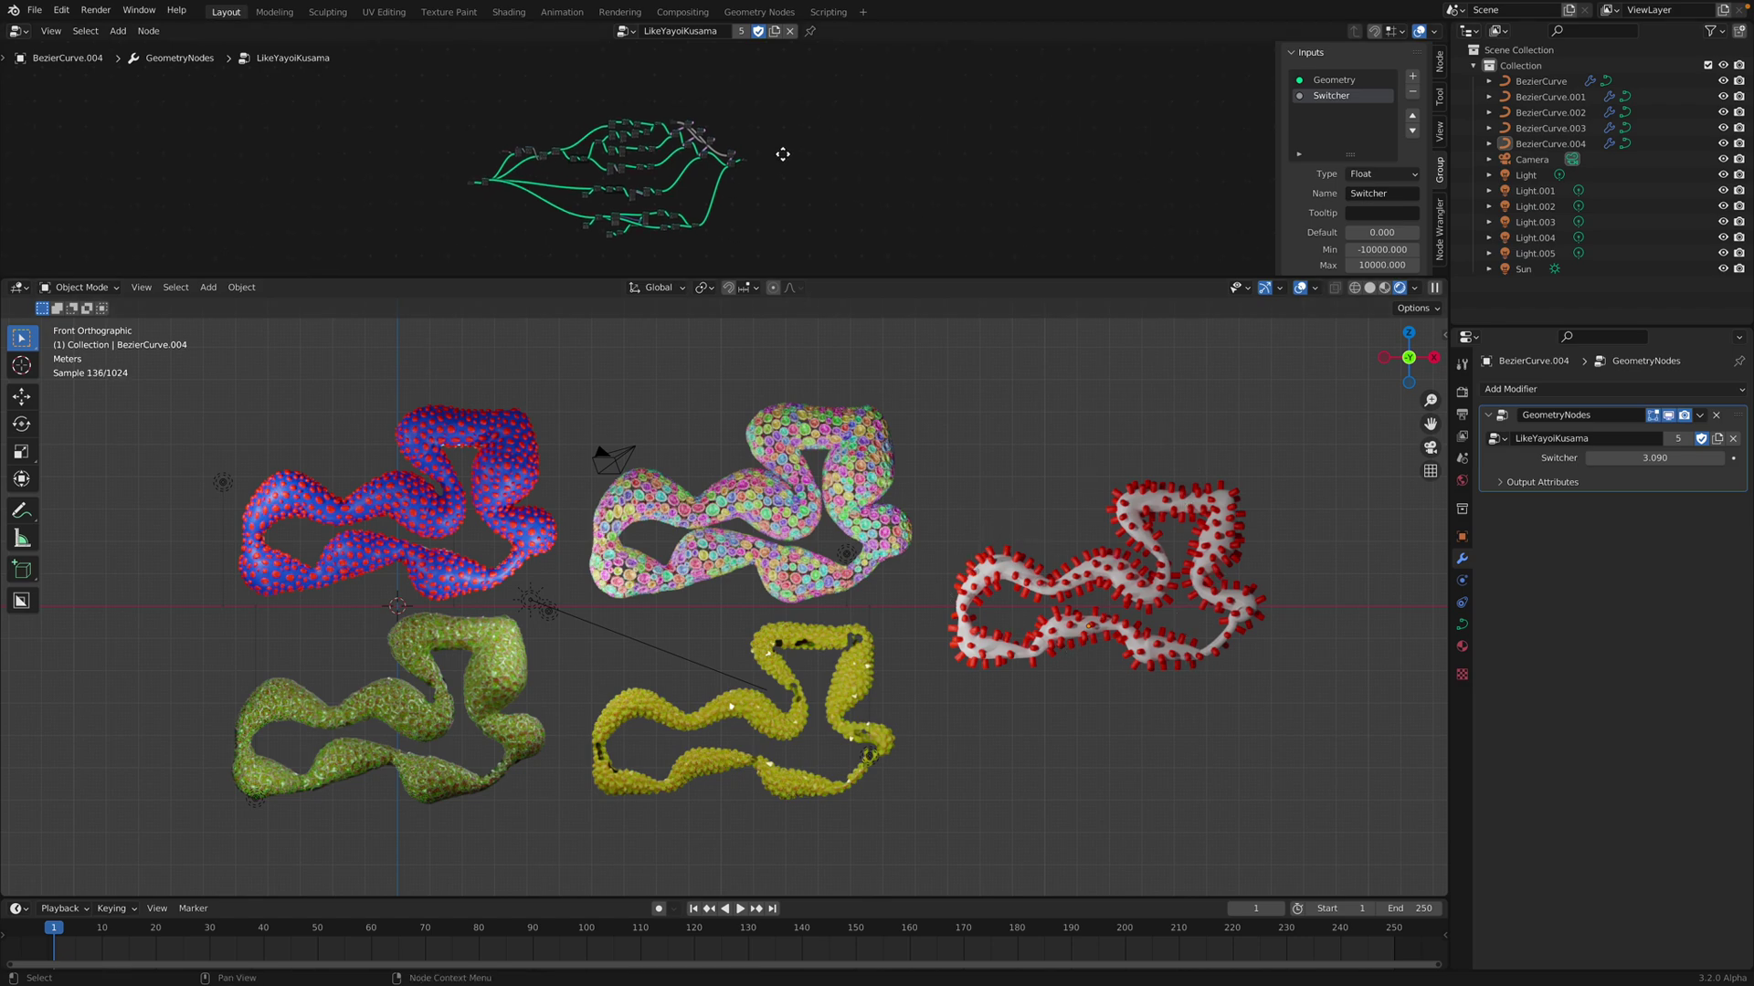
scroll(763, 142, up, 2)
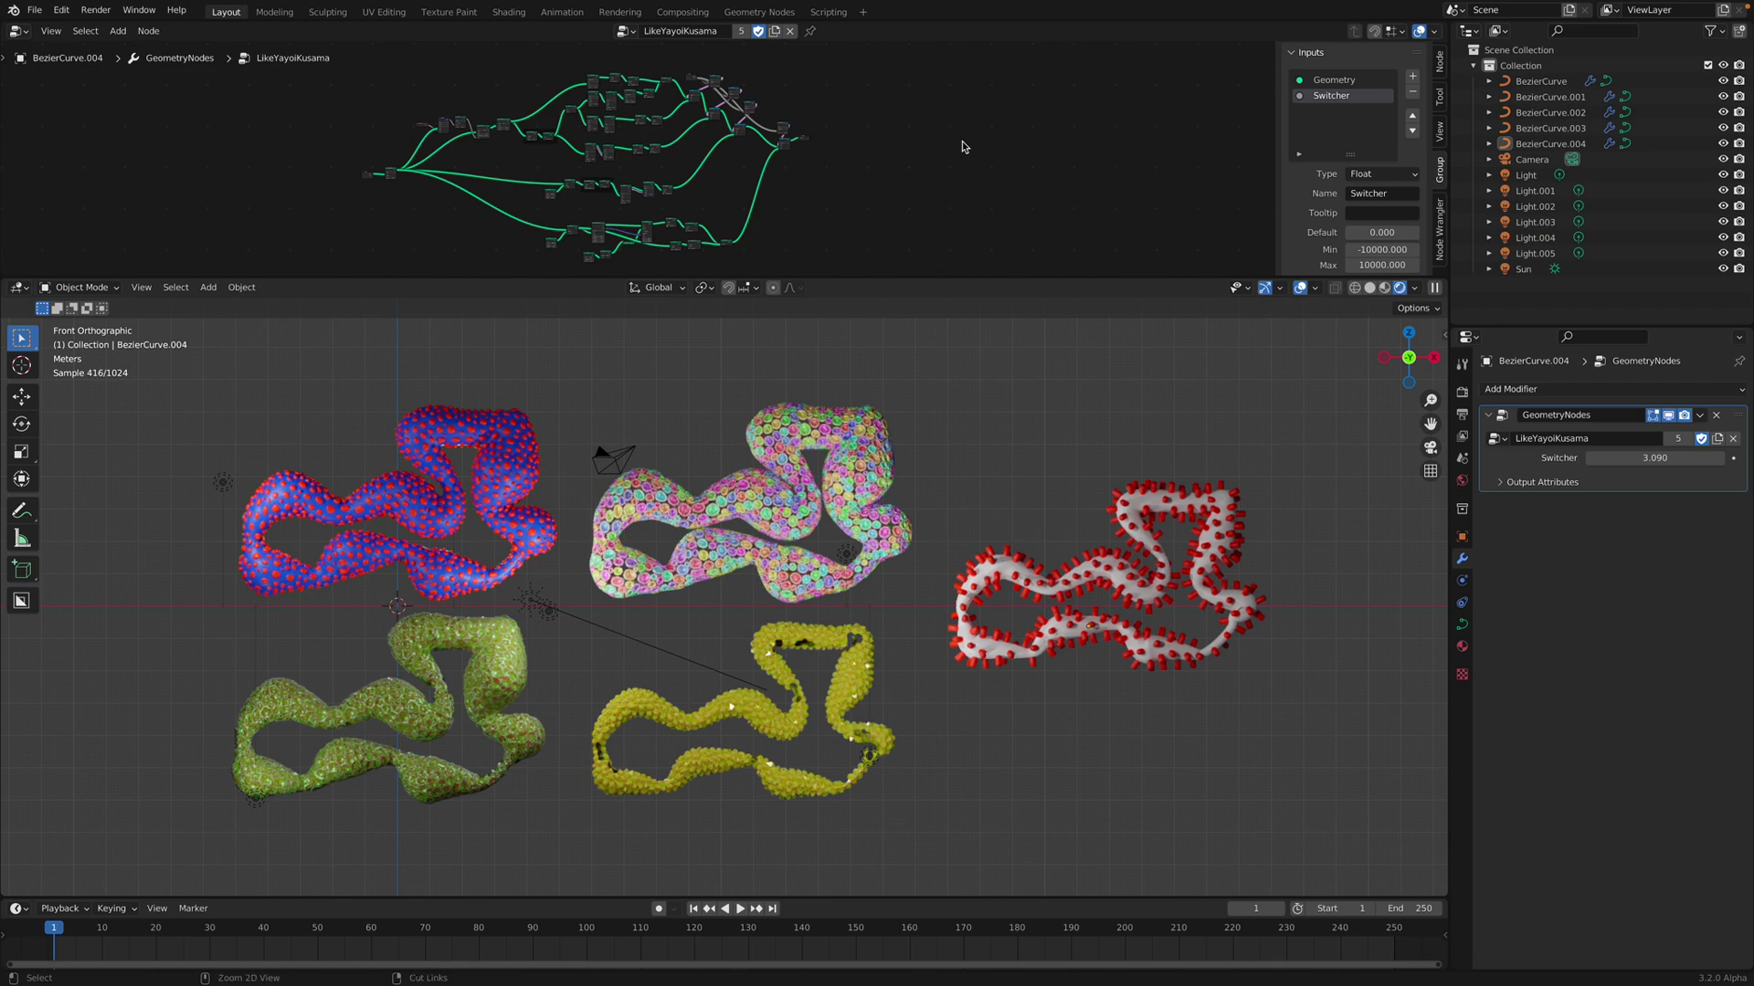
Switch to the browser and look through the Yayoi Kusama image results for examples of her dotted artworks
key(ctrl+Right)
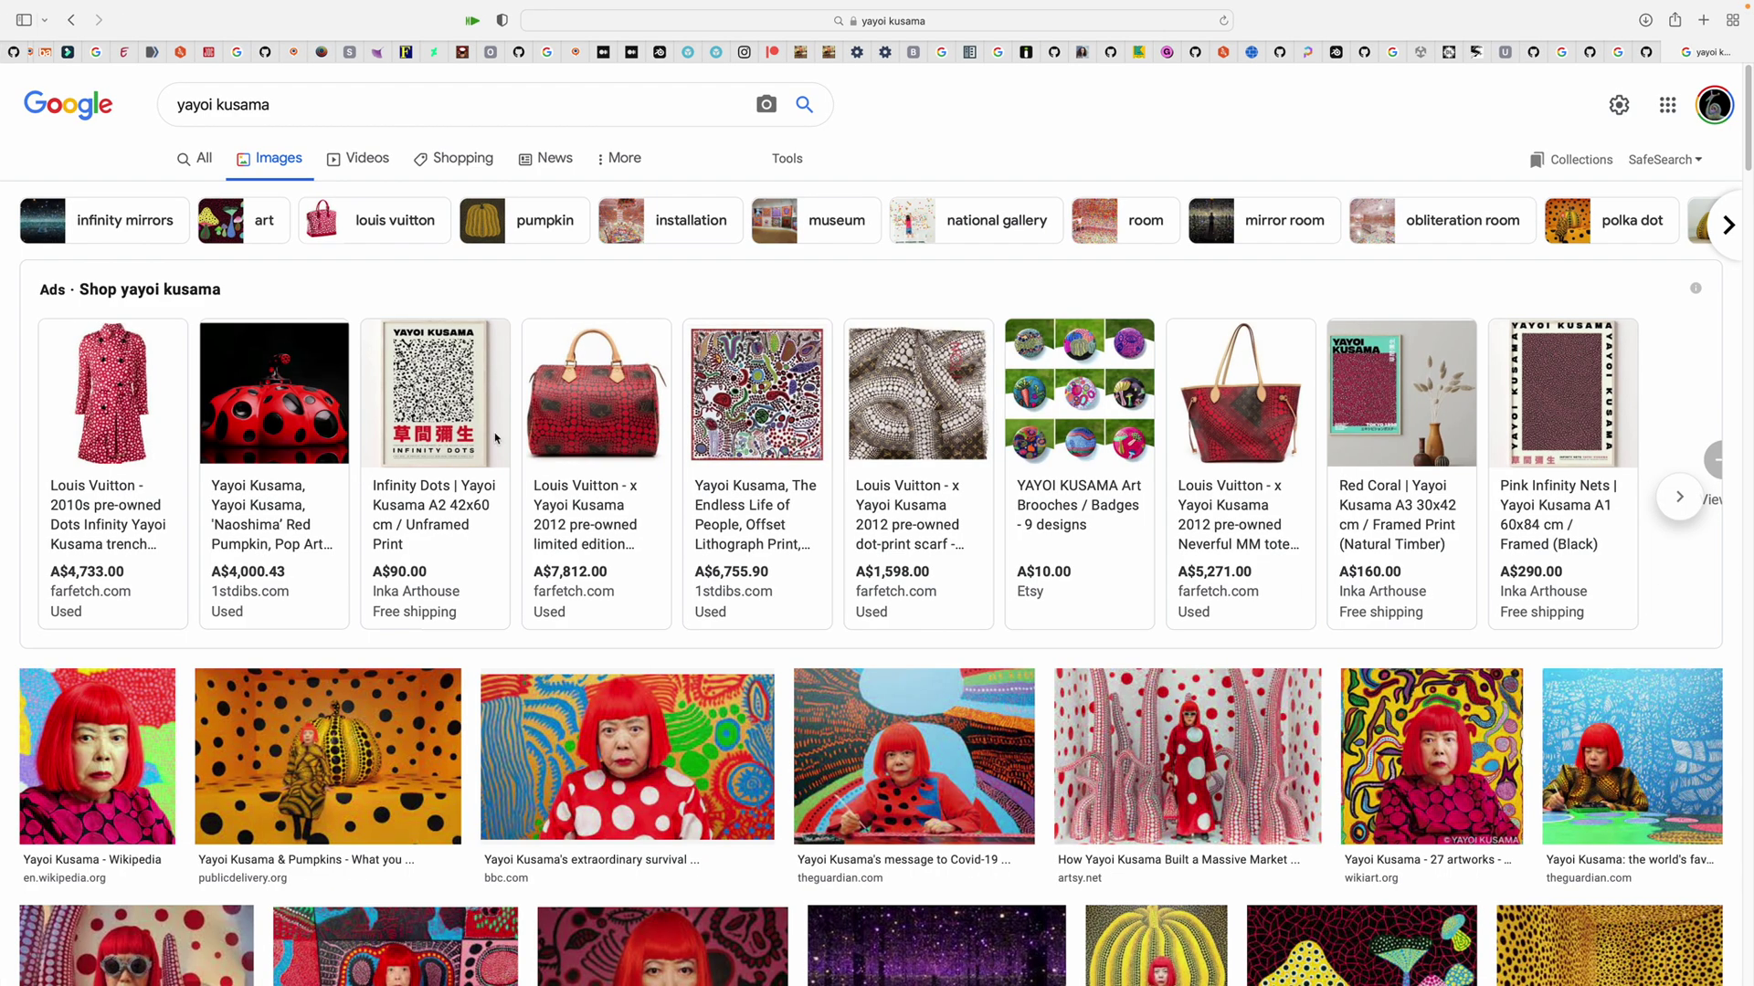
scroll(574, 496, down, 5)
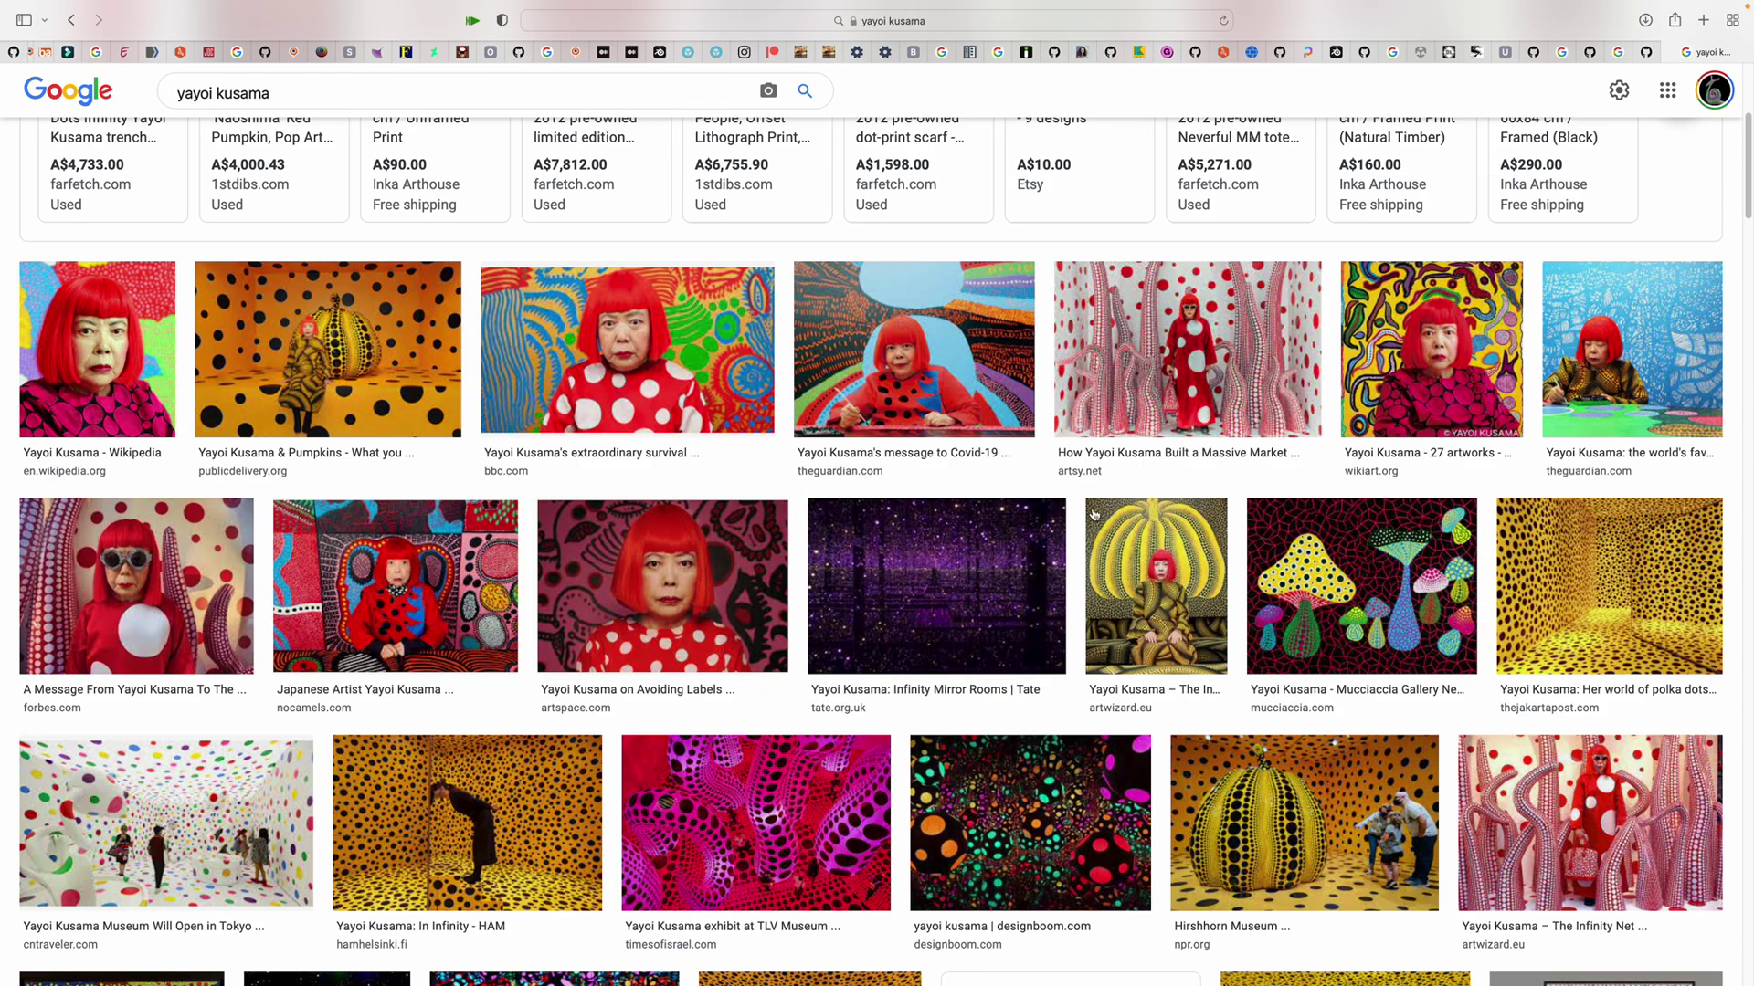
scroll(913, 548, down, 5)
scroll(933, 569, down, 2)
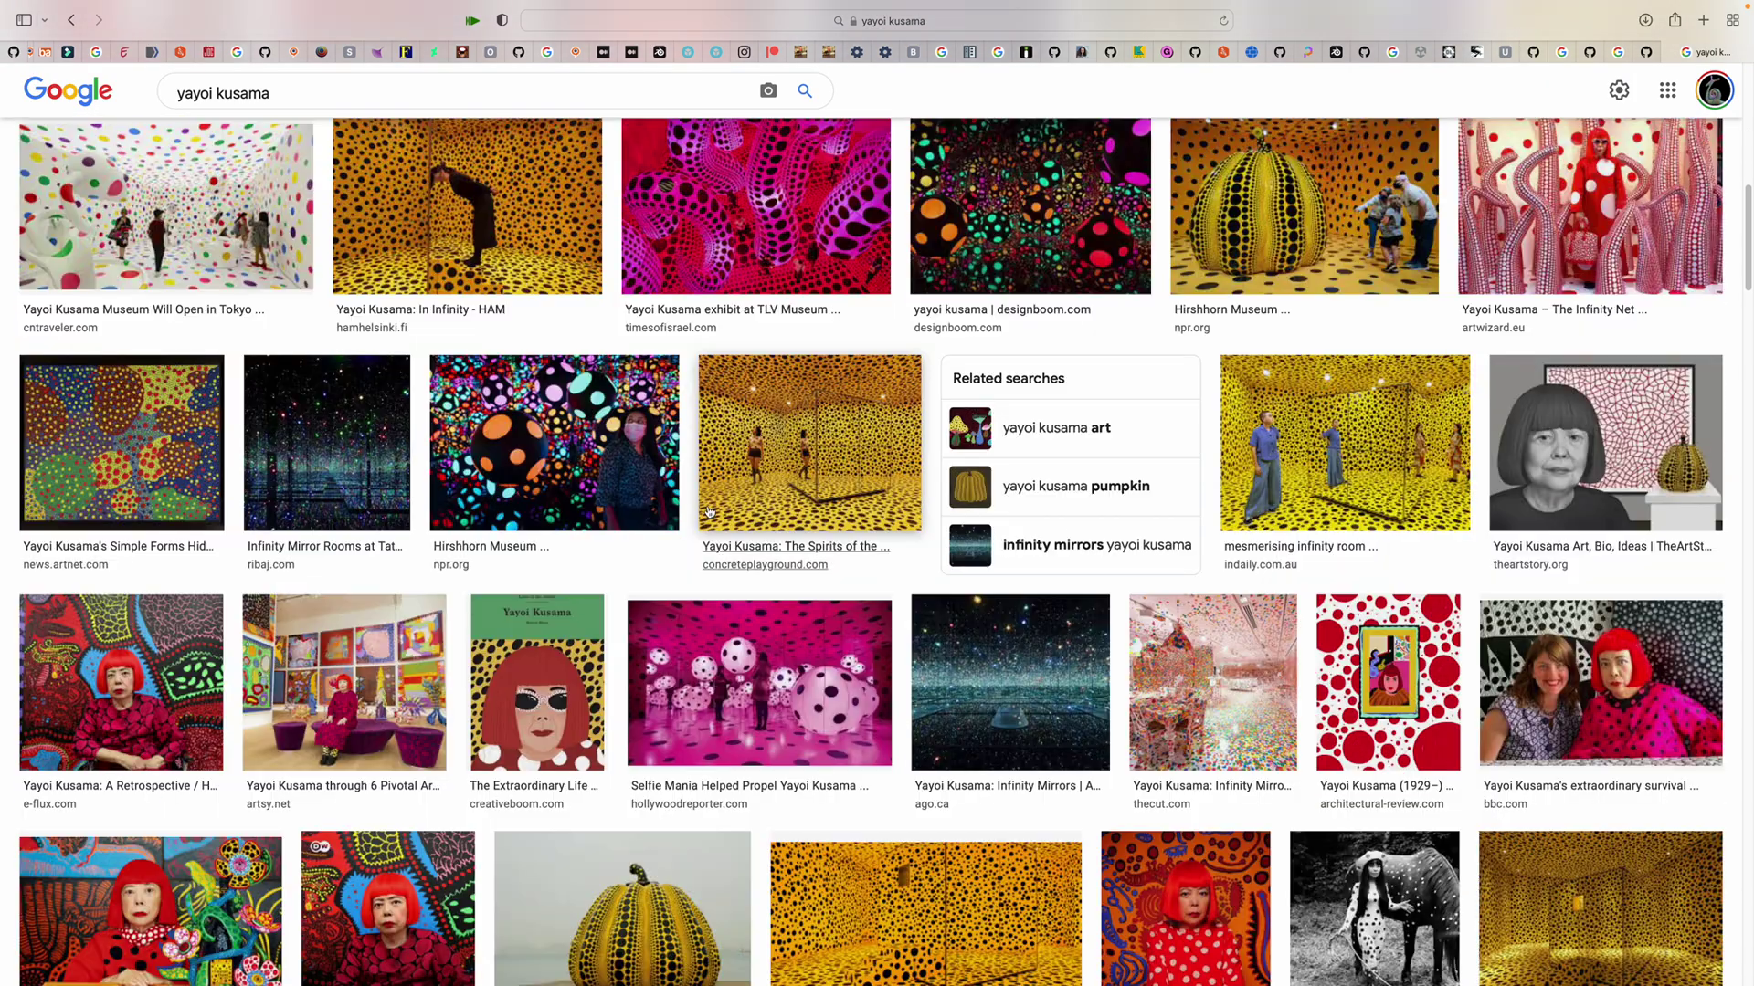
scroll(731, 685, down, 2)
scroll(653, 790, down, 1)
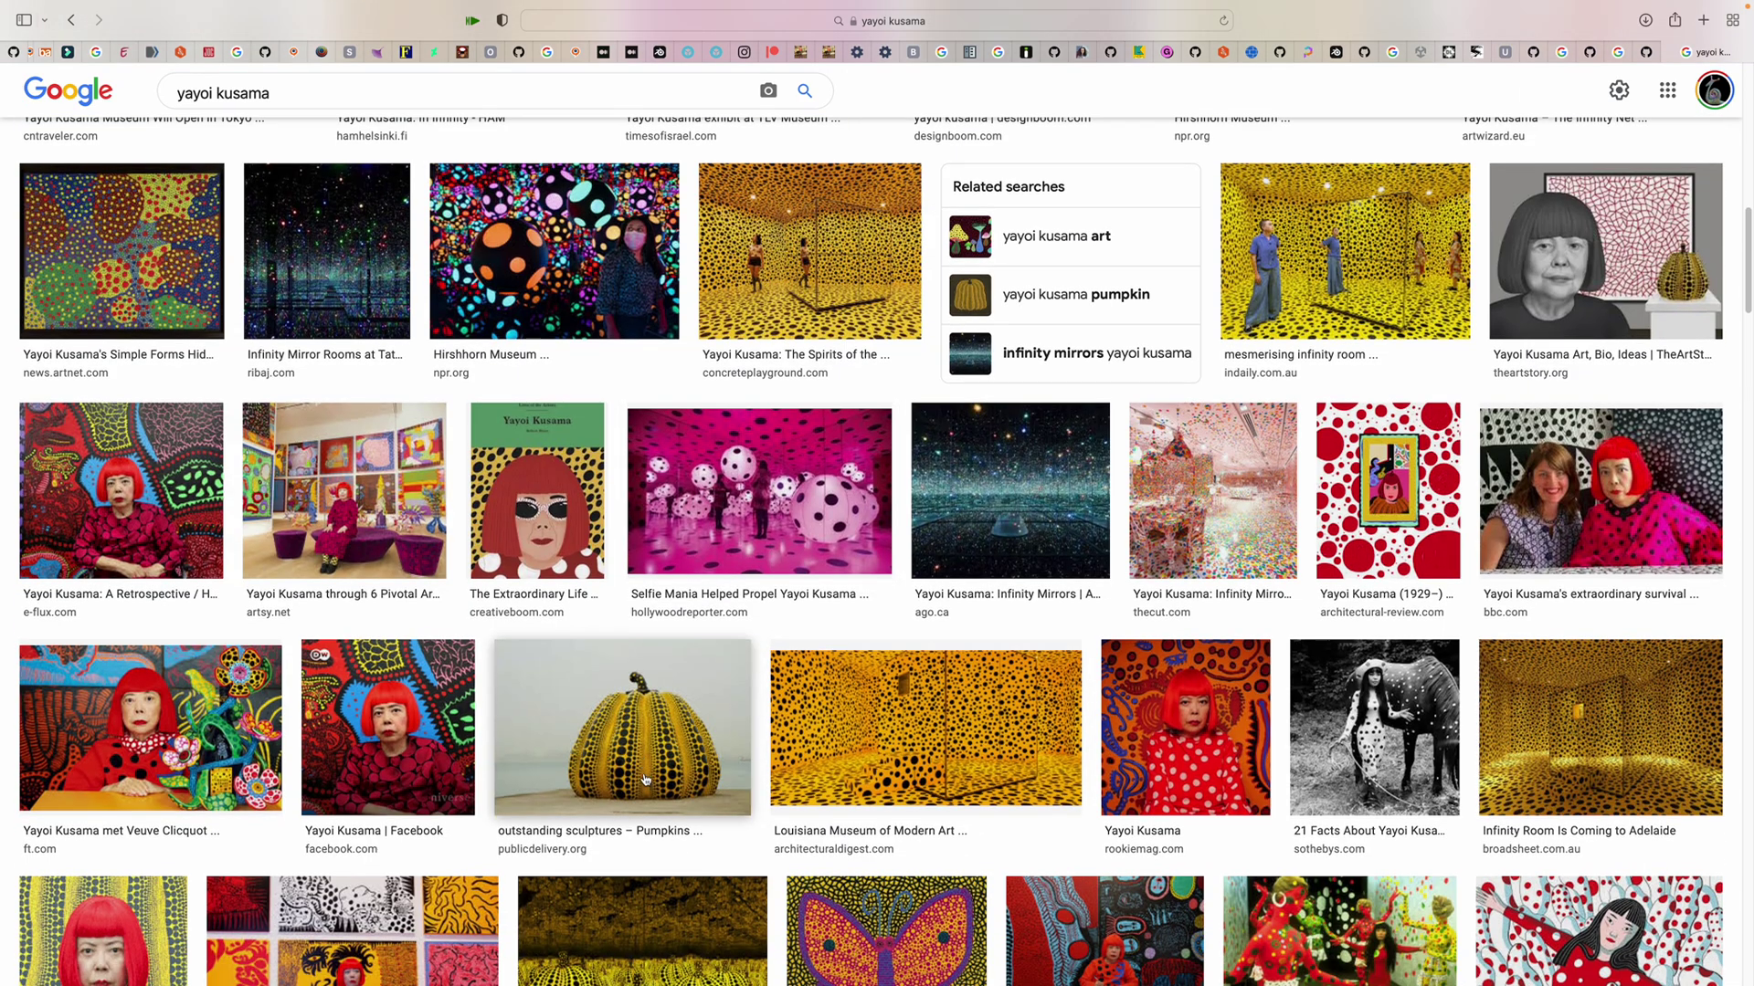
scroll(706, 767, down, 1)
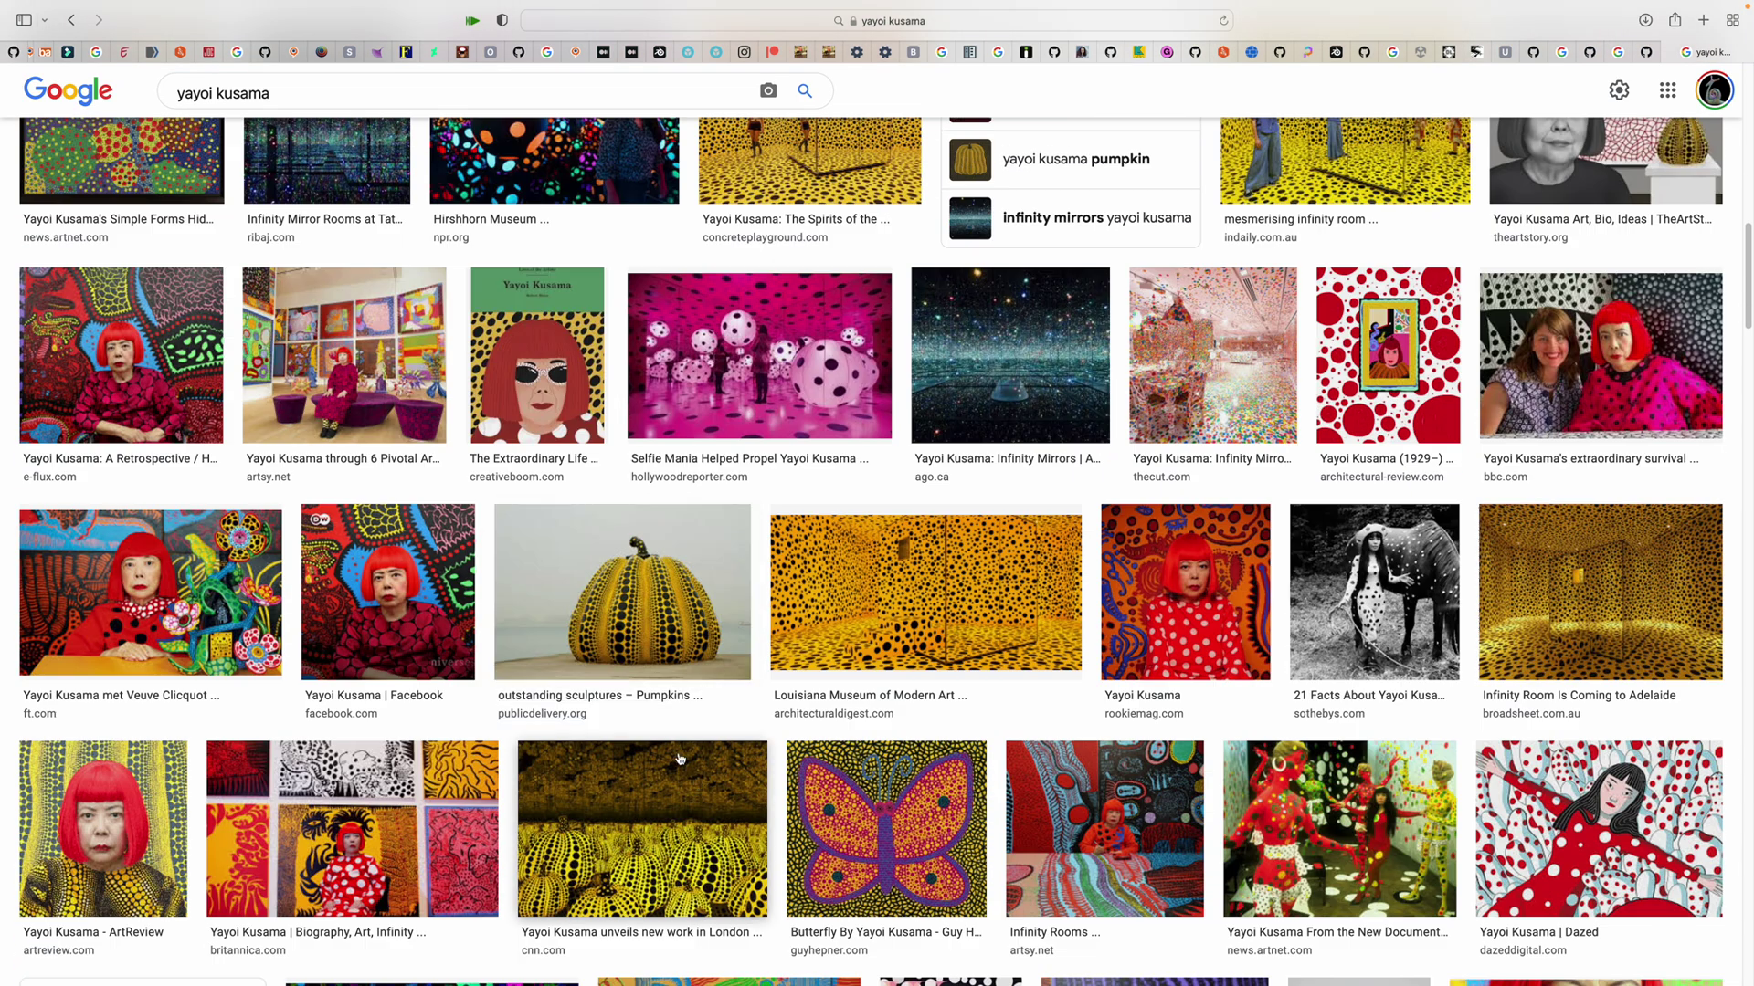
scroll(850, 758, down, 2)
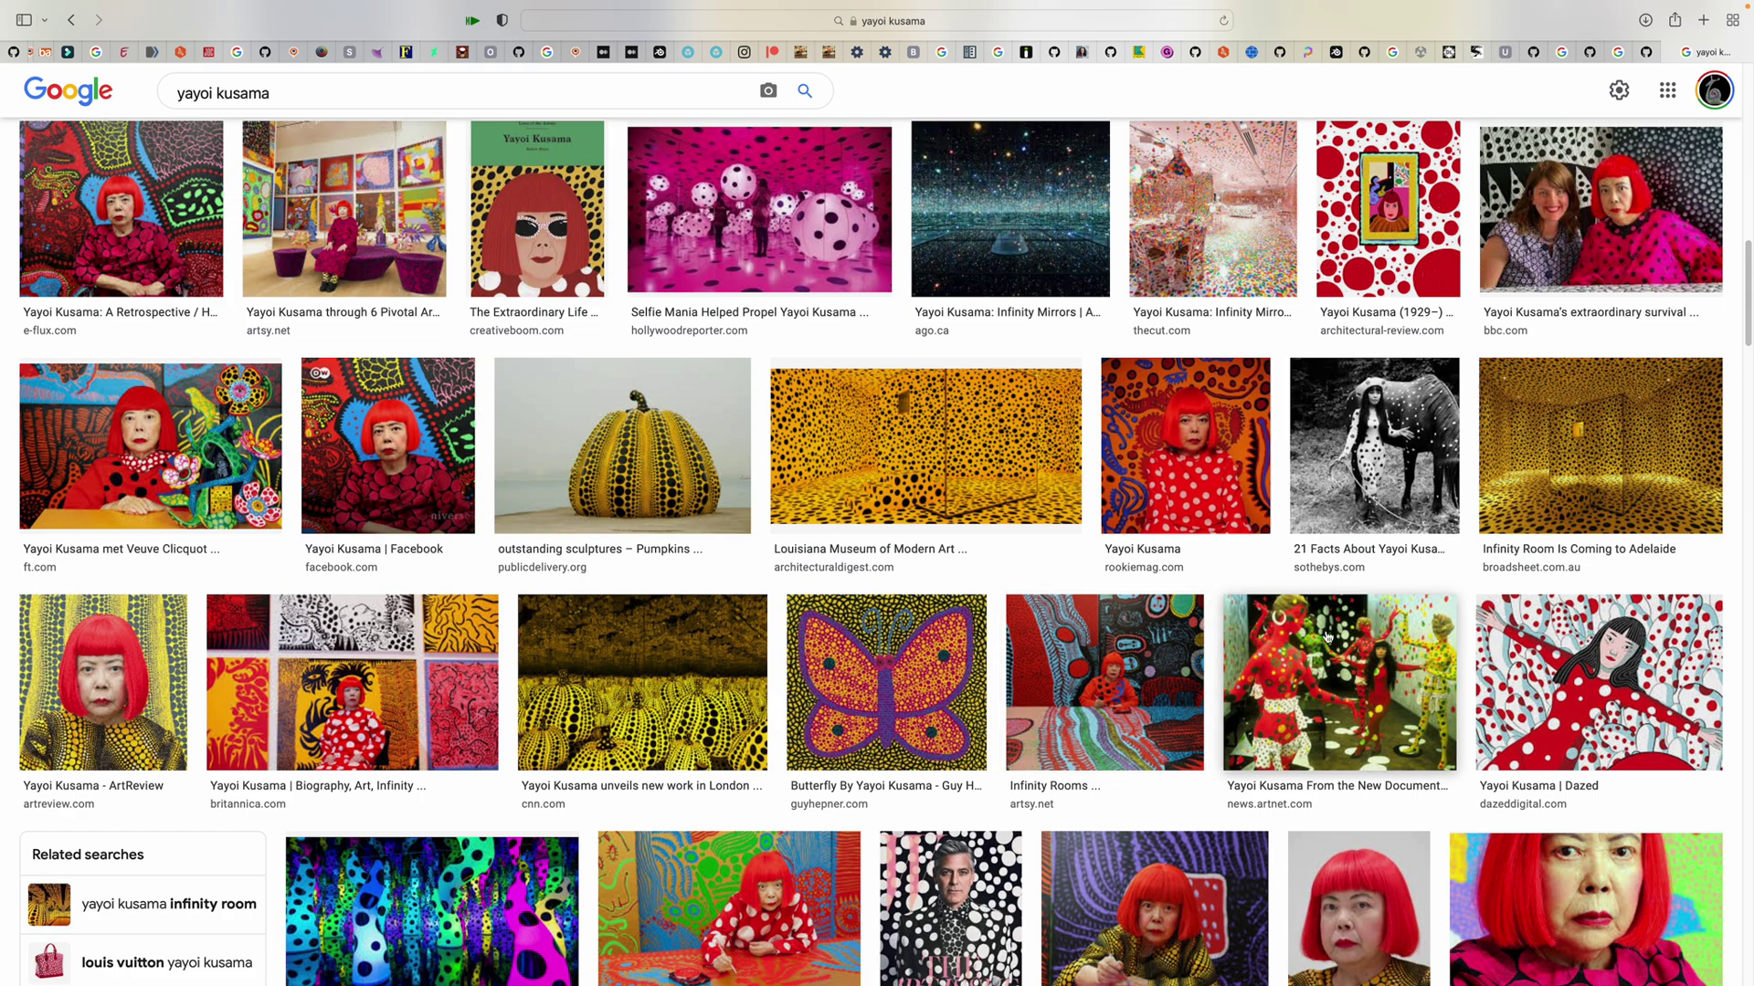
scroll(343, 675, down, 3)
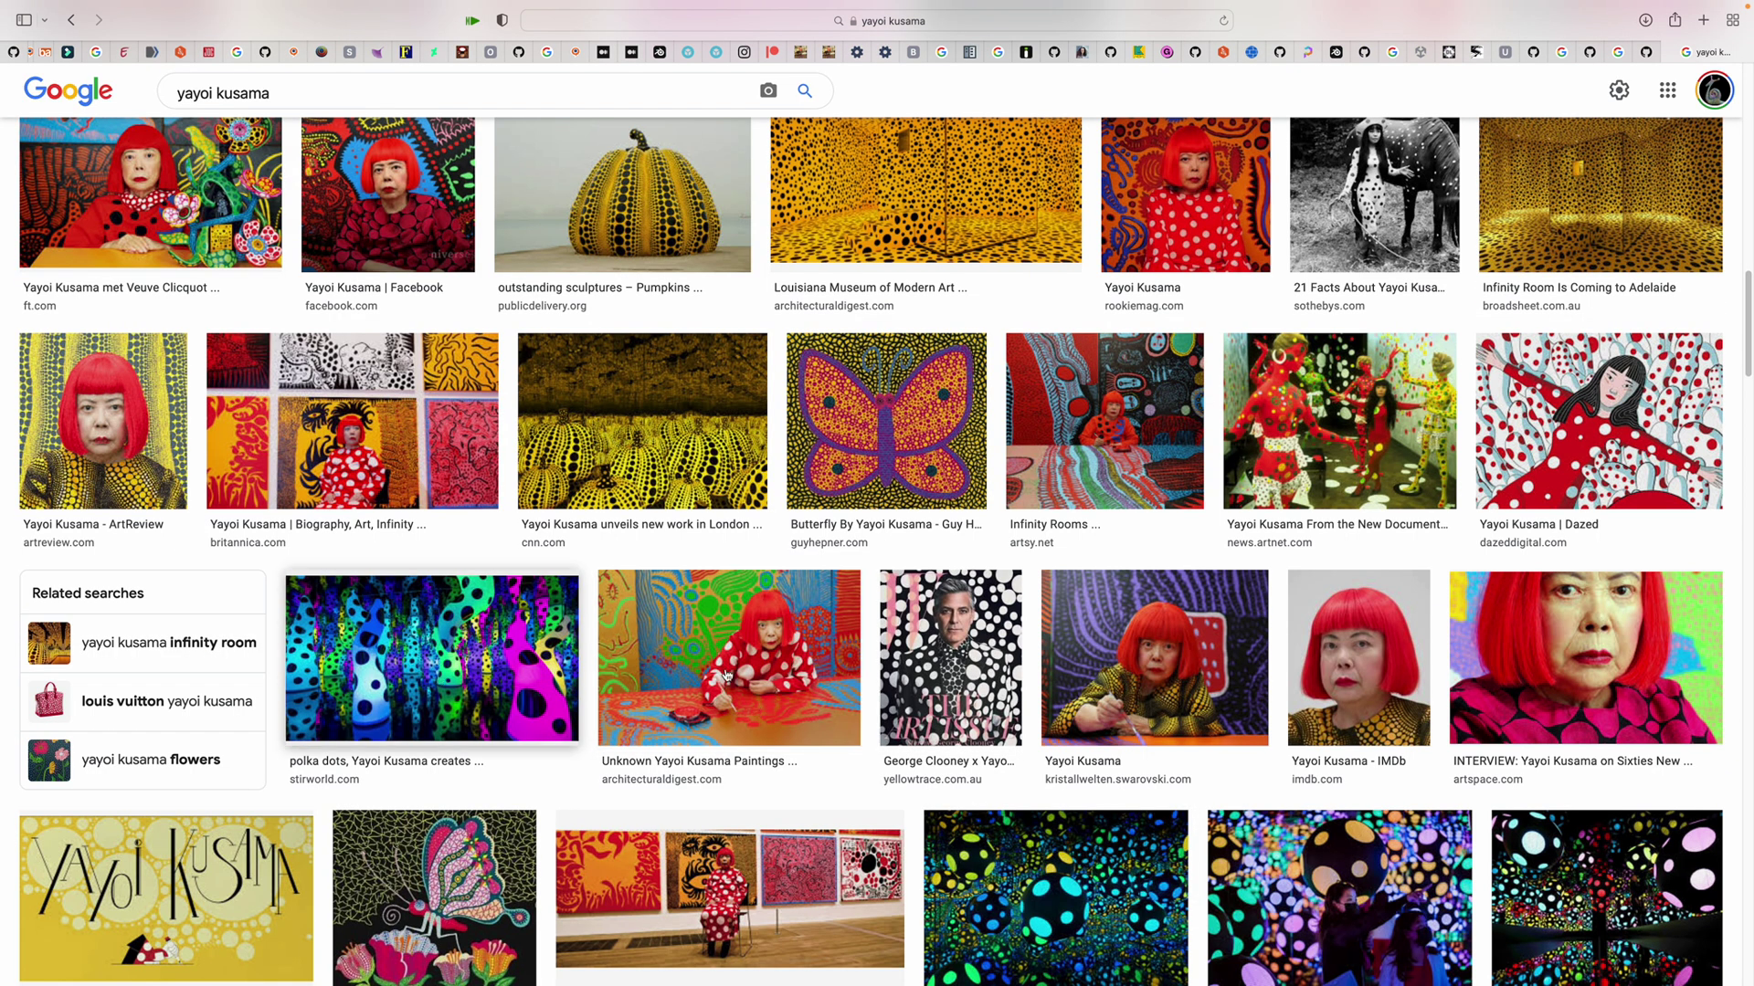
scroll(726, 676, down, 1)
scroll(711, 689, down, 3)
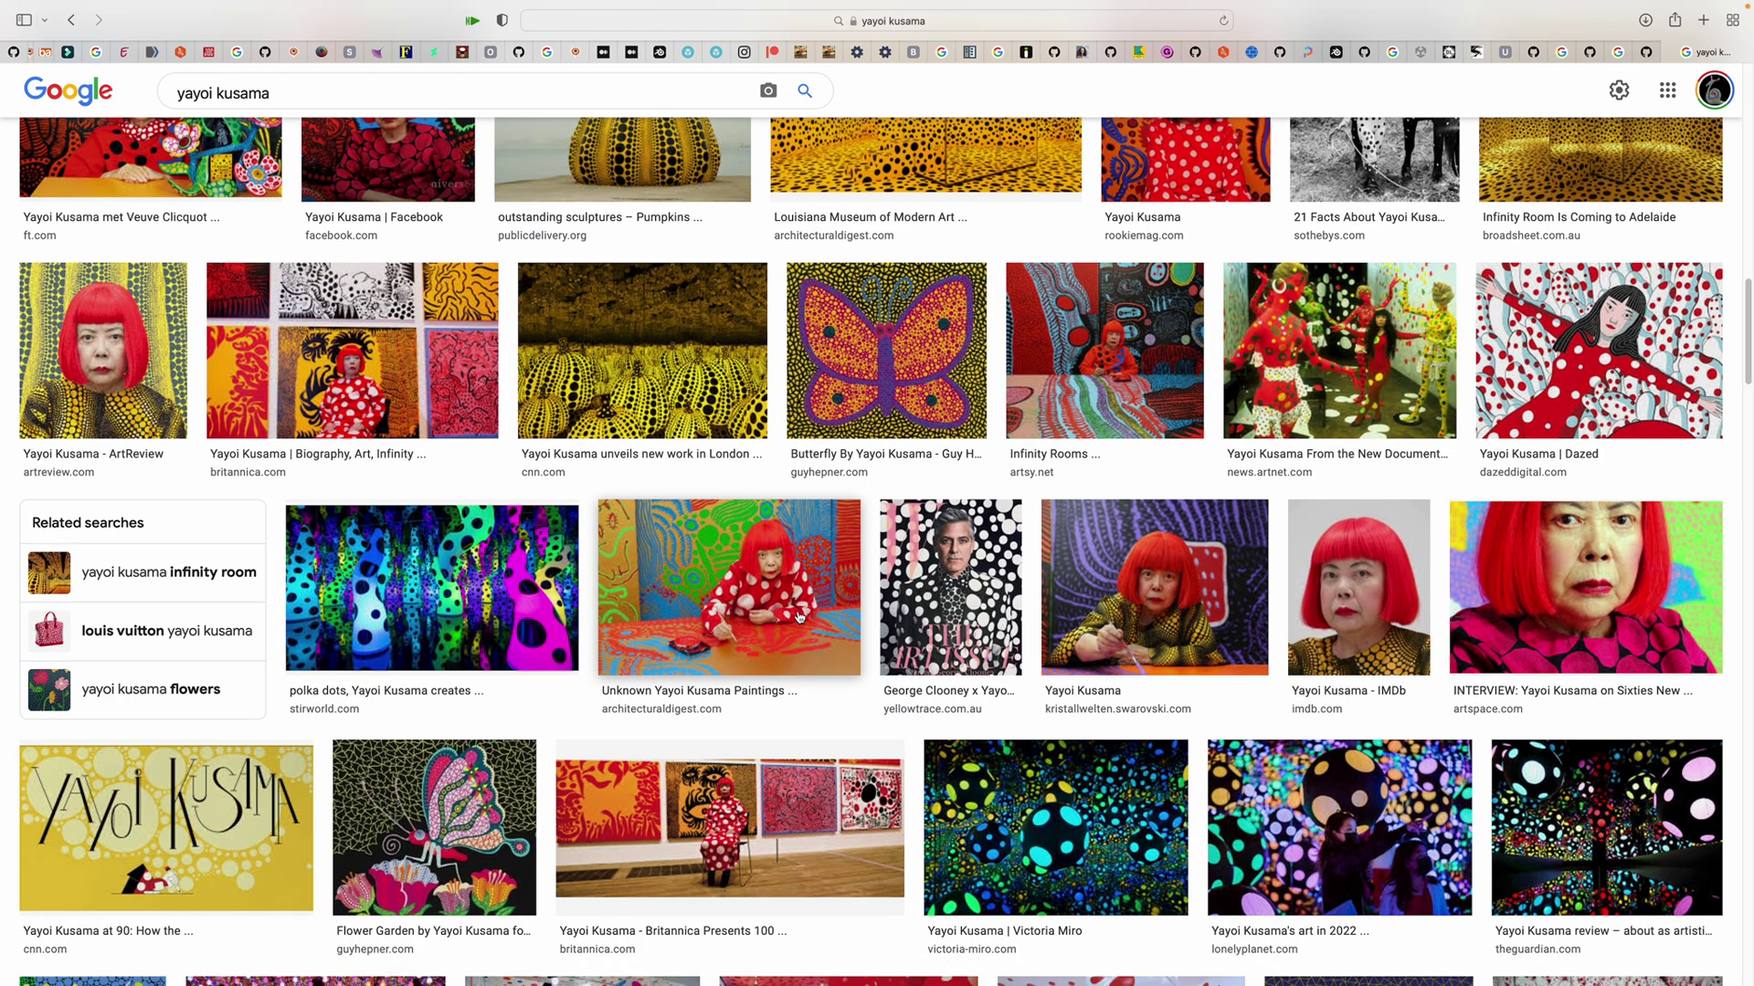
scroll(904, 562, down, 5)
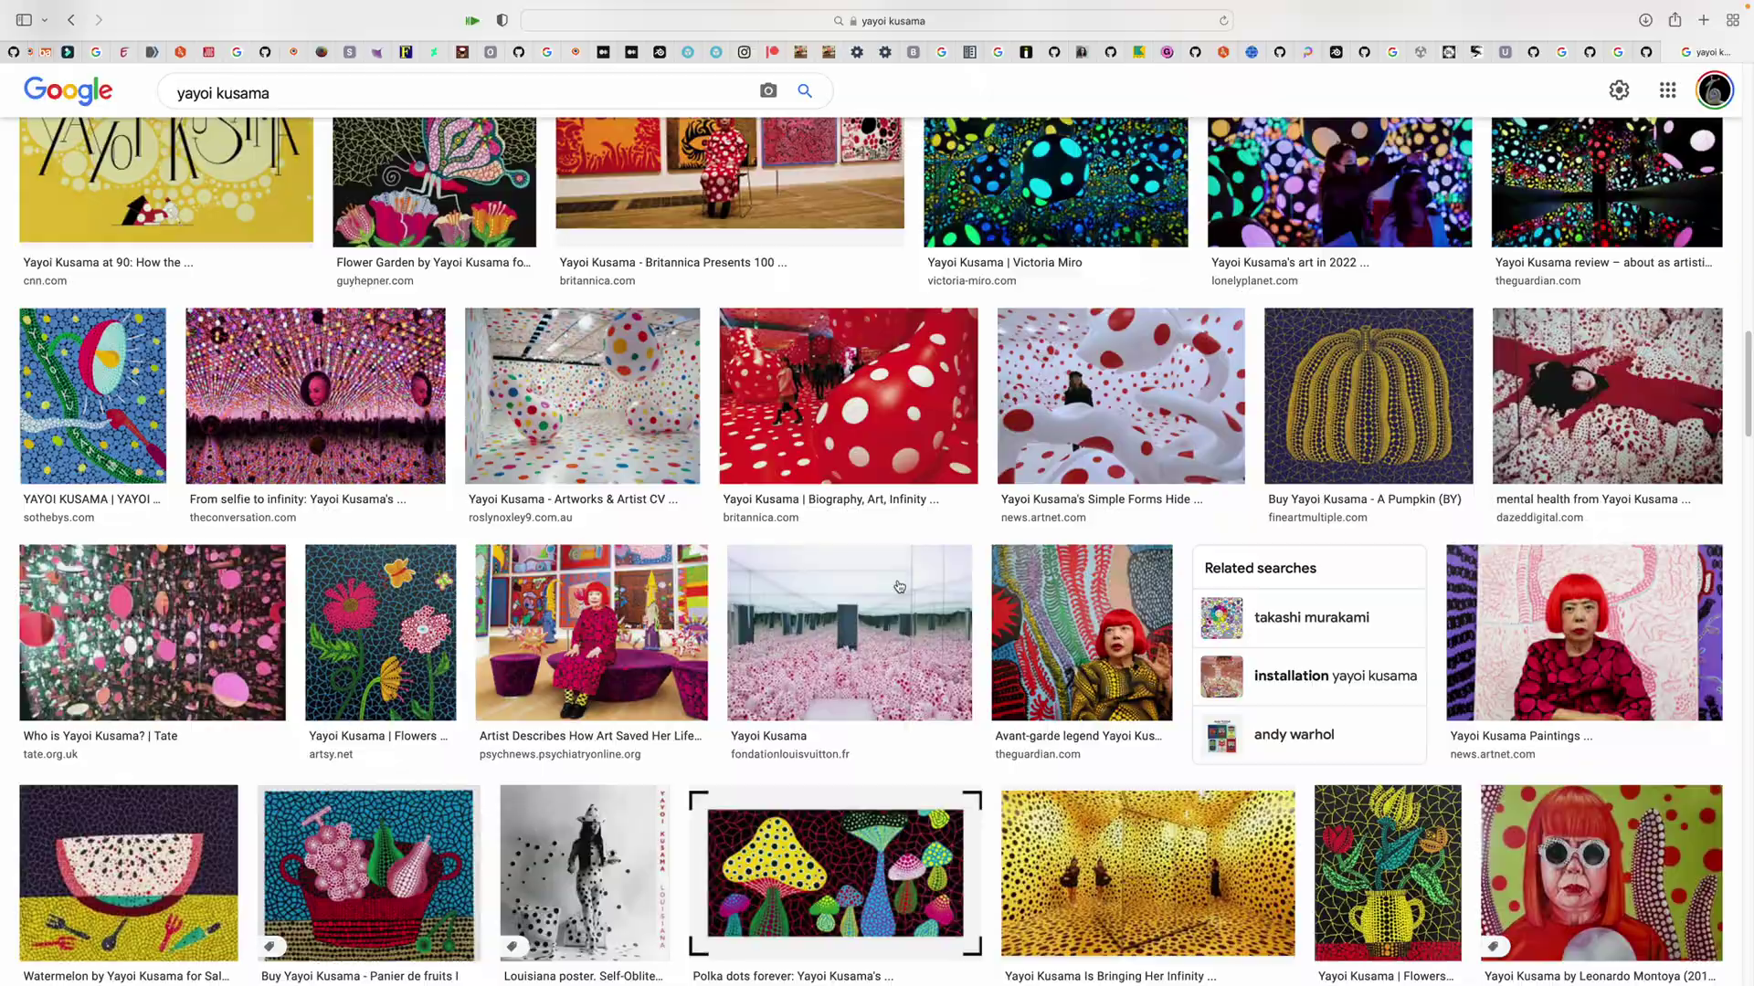
key(ctrl+Left)
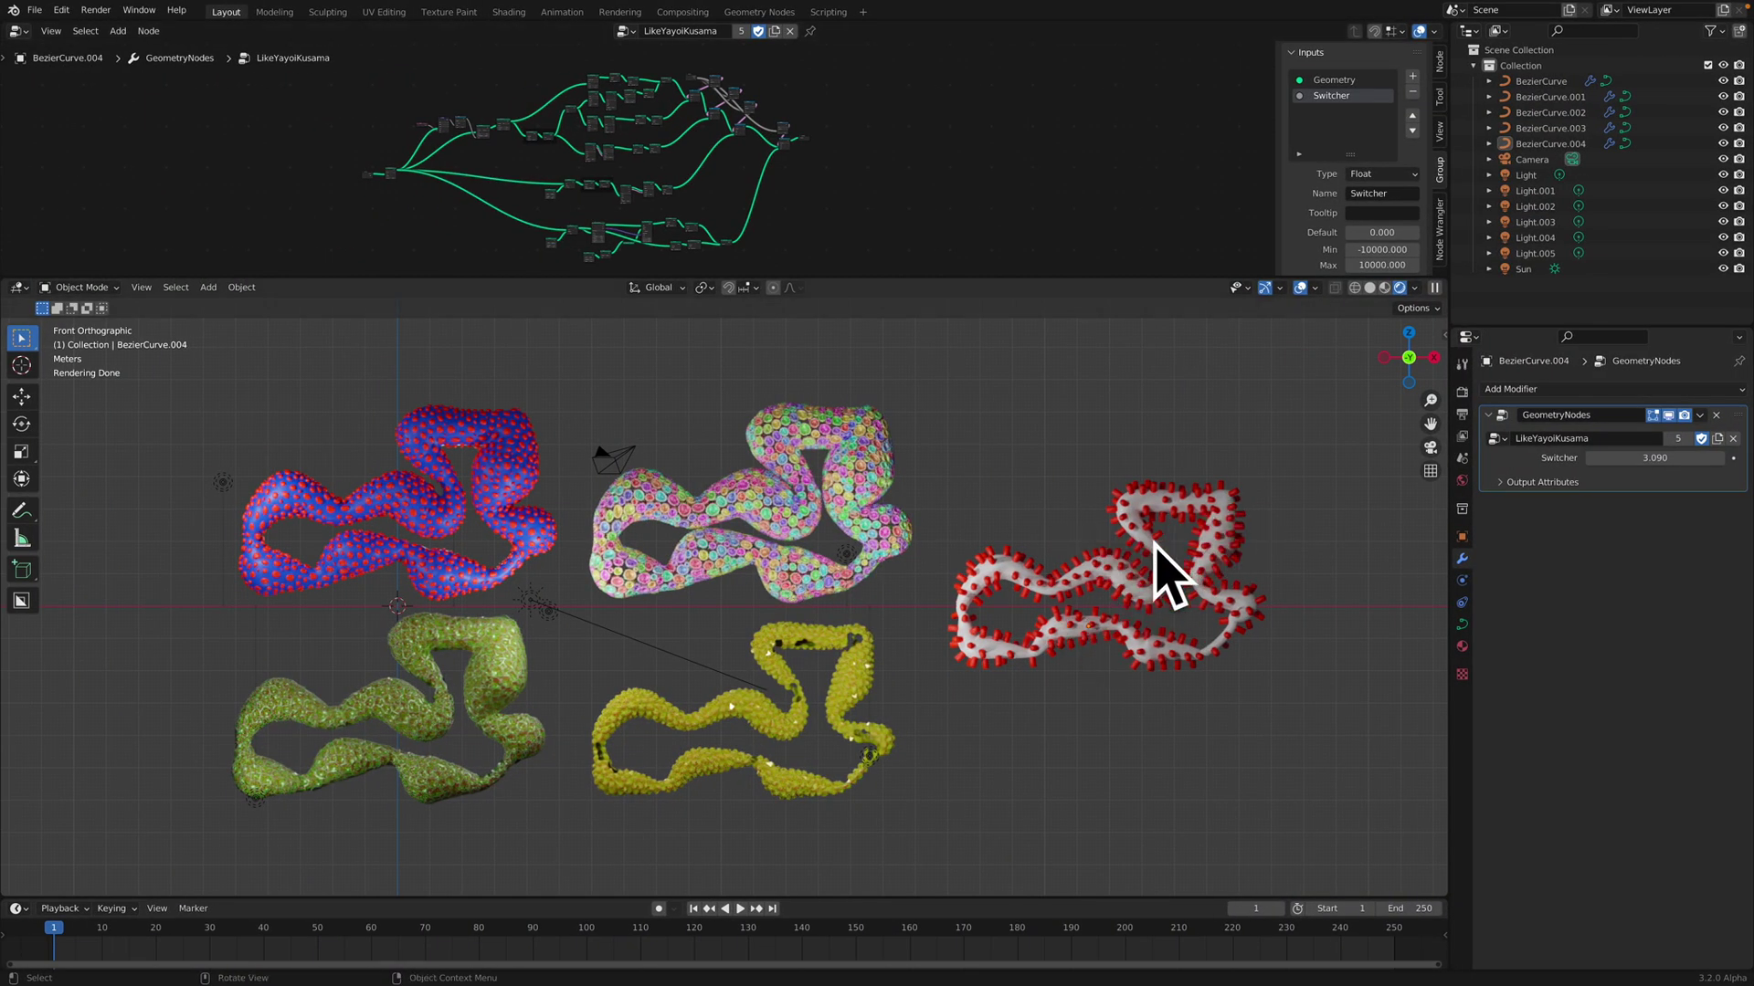
Show the 3D viewport in solid shading and delete the separate curve covered with protruding cylinders
shift+middle_drag(1185, 555, 921, 572)
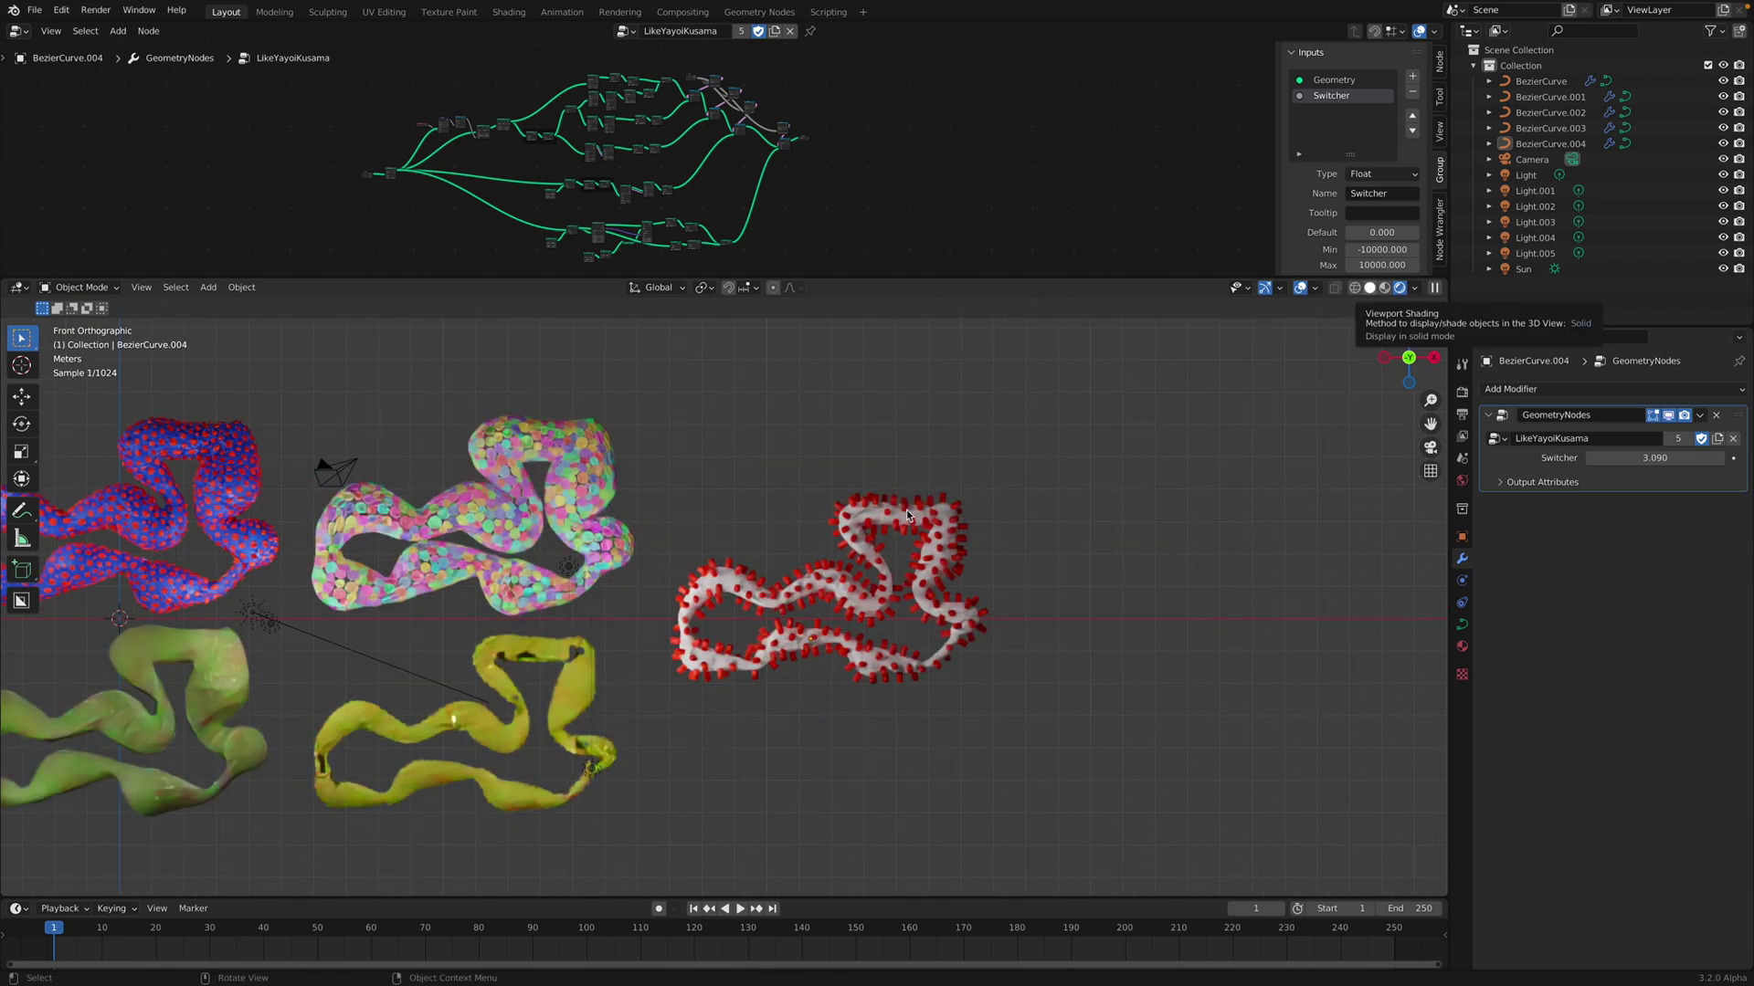
key(z)
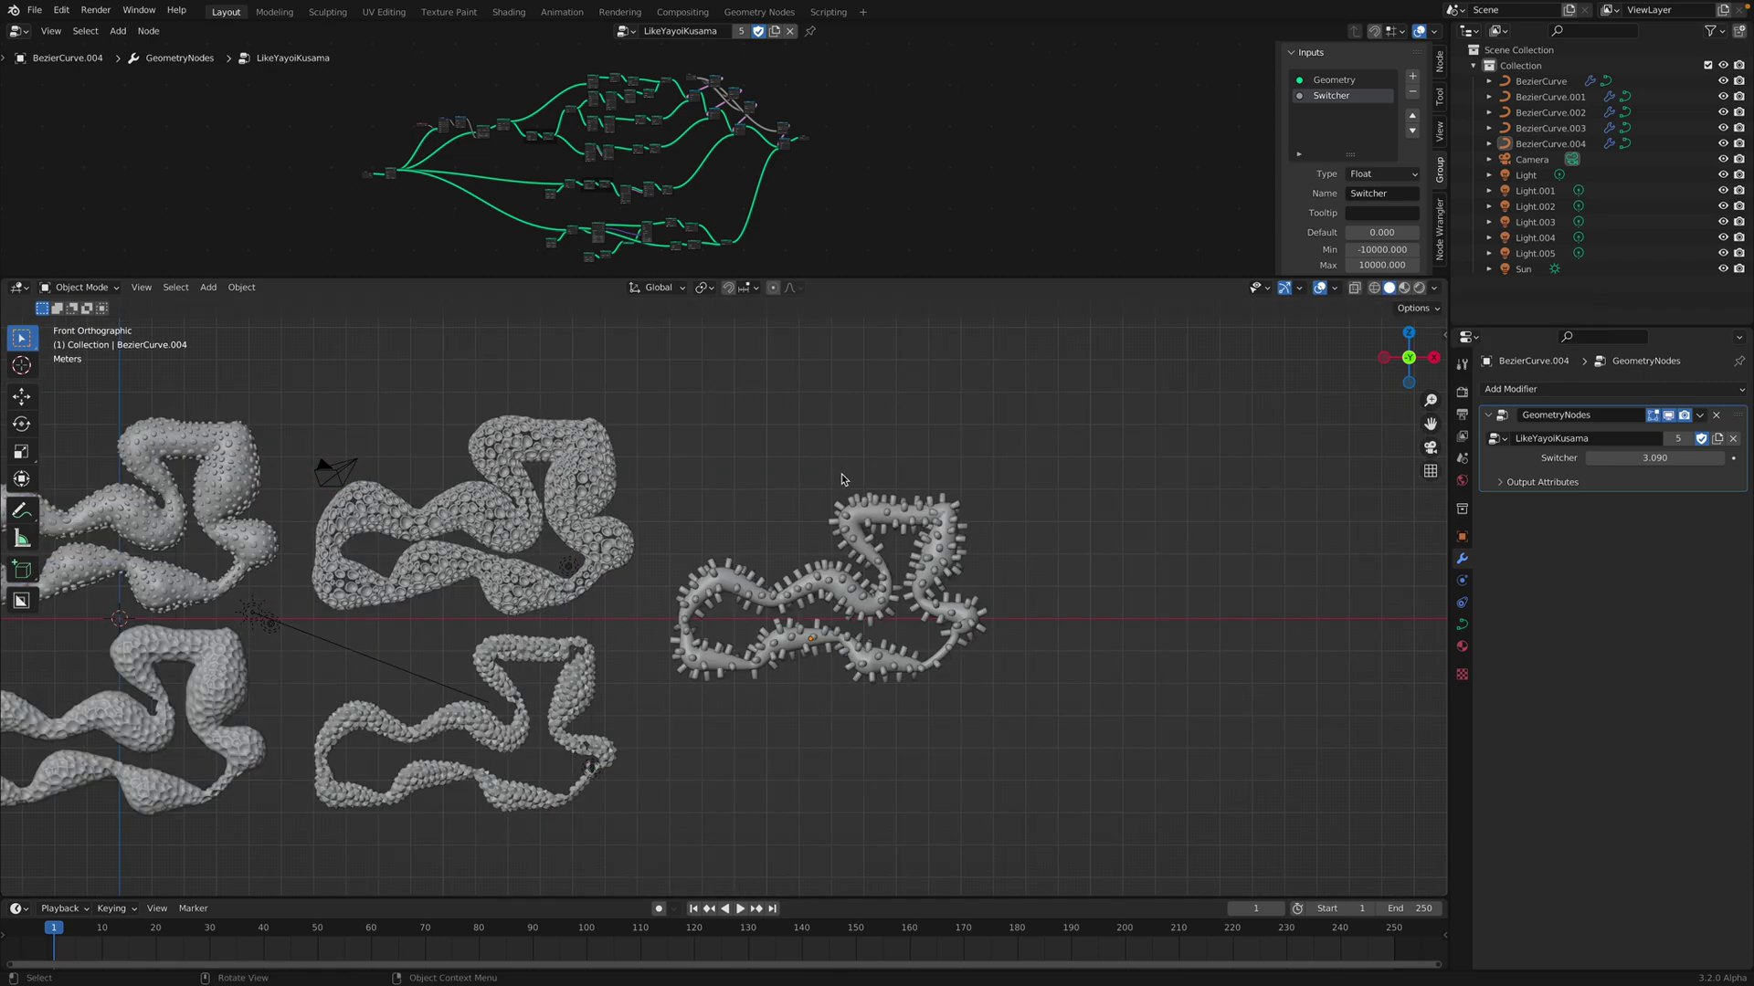
middle_drag(798, 507, 793, 516)
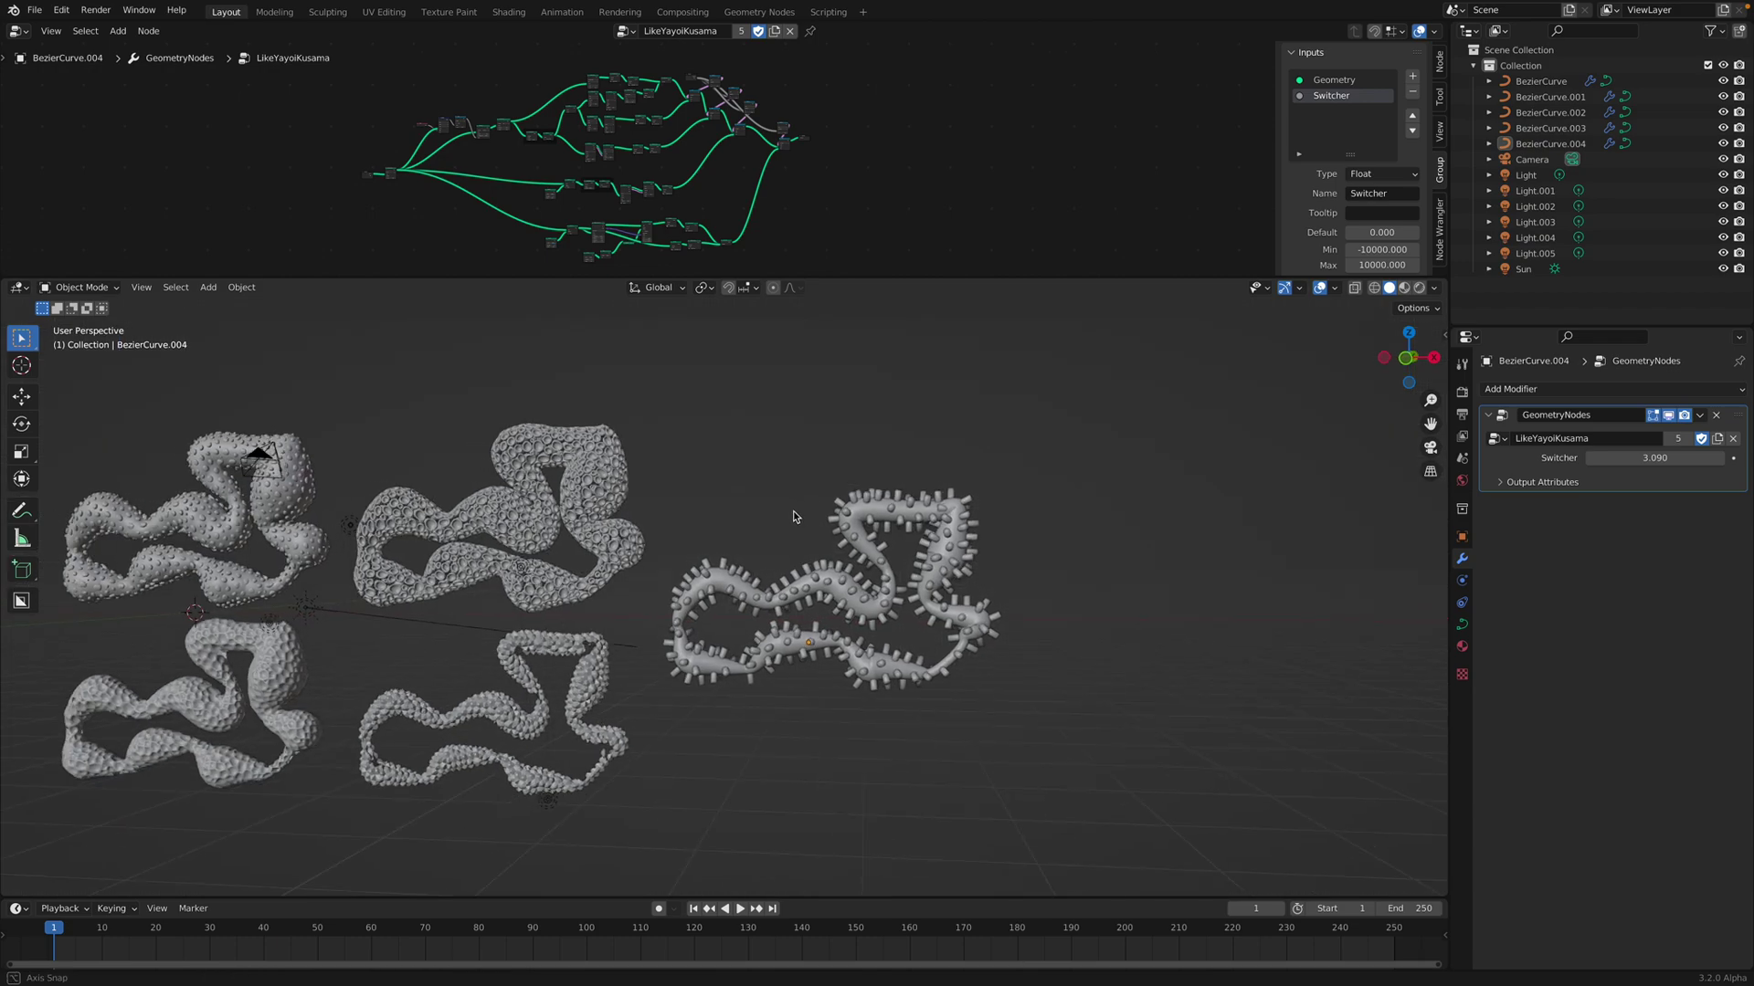
click(862, 522)
key(x)
click(862, 517)
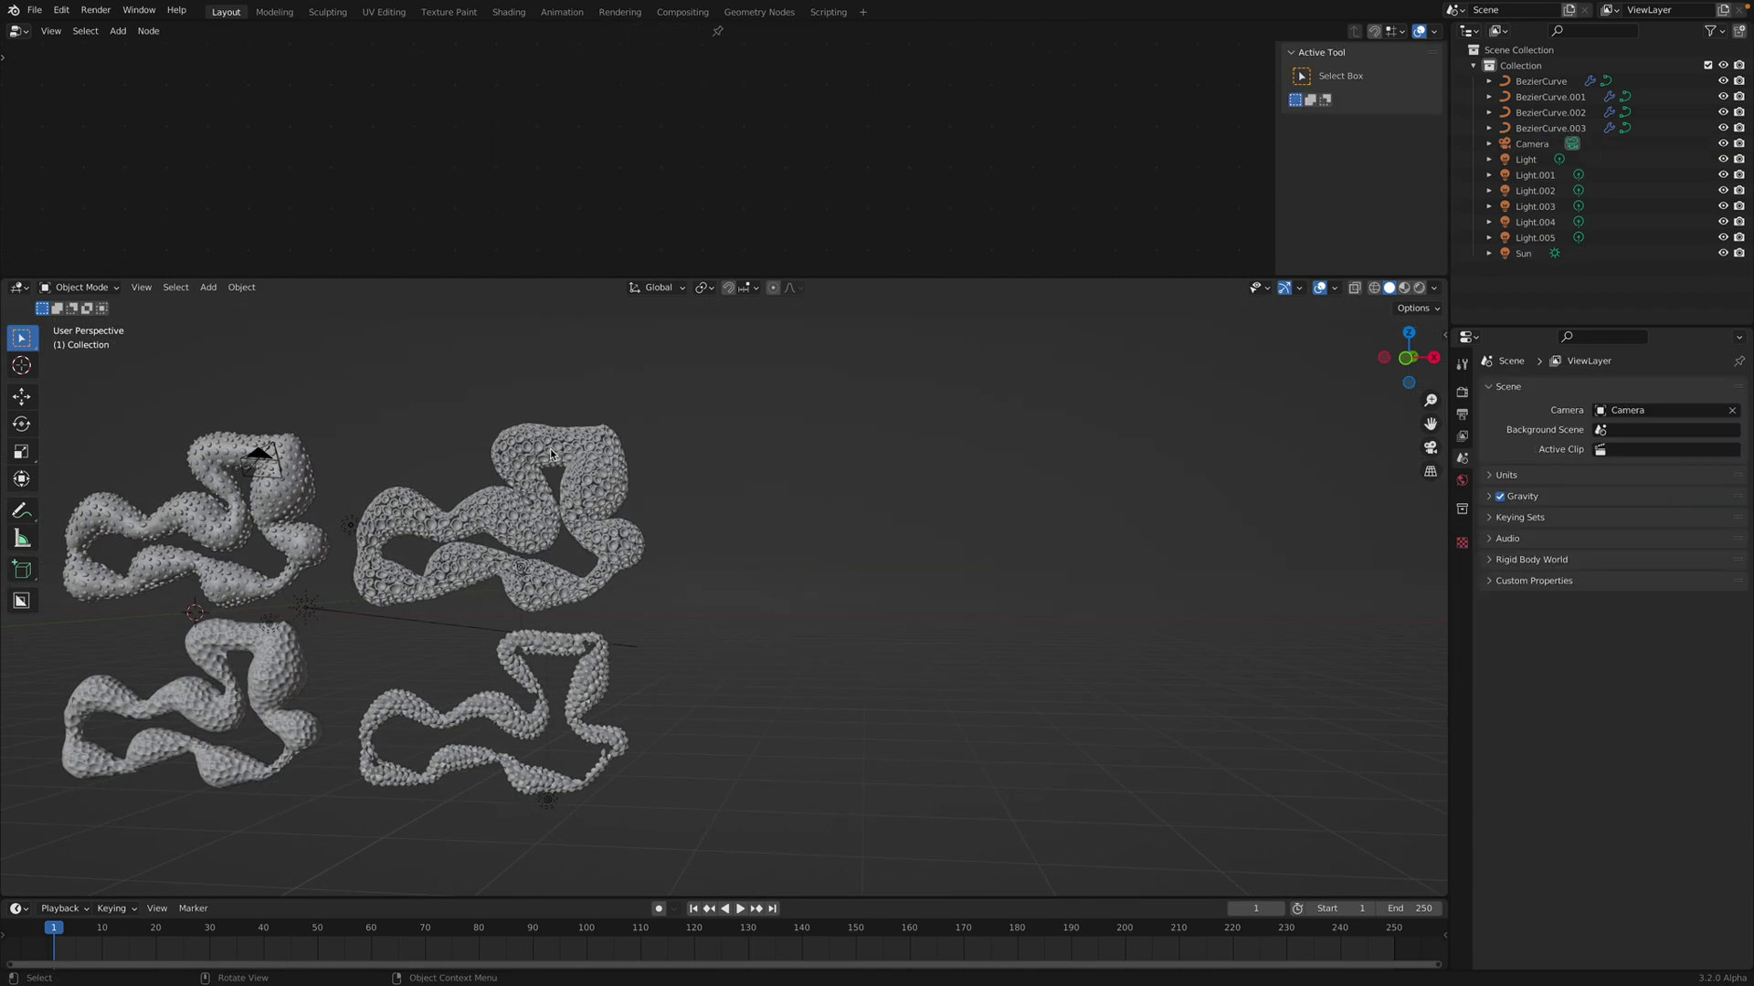
Delete the four remaining Bezier curve objects, keeping the camera and lights in the scene
click(551, 454)
key(x)
click(552, 449)
click(299, 449)
key(Delete)
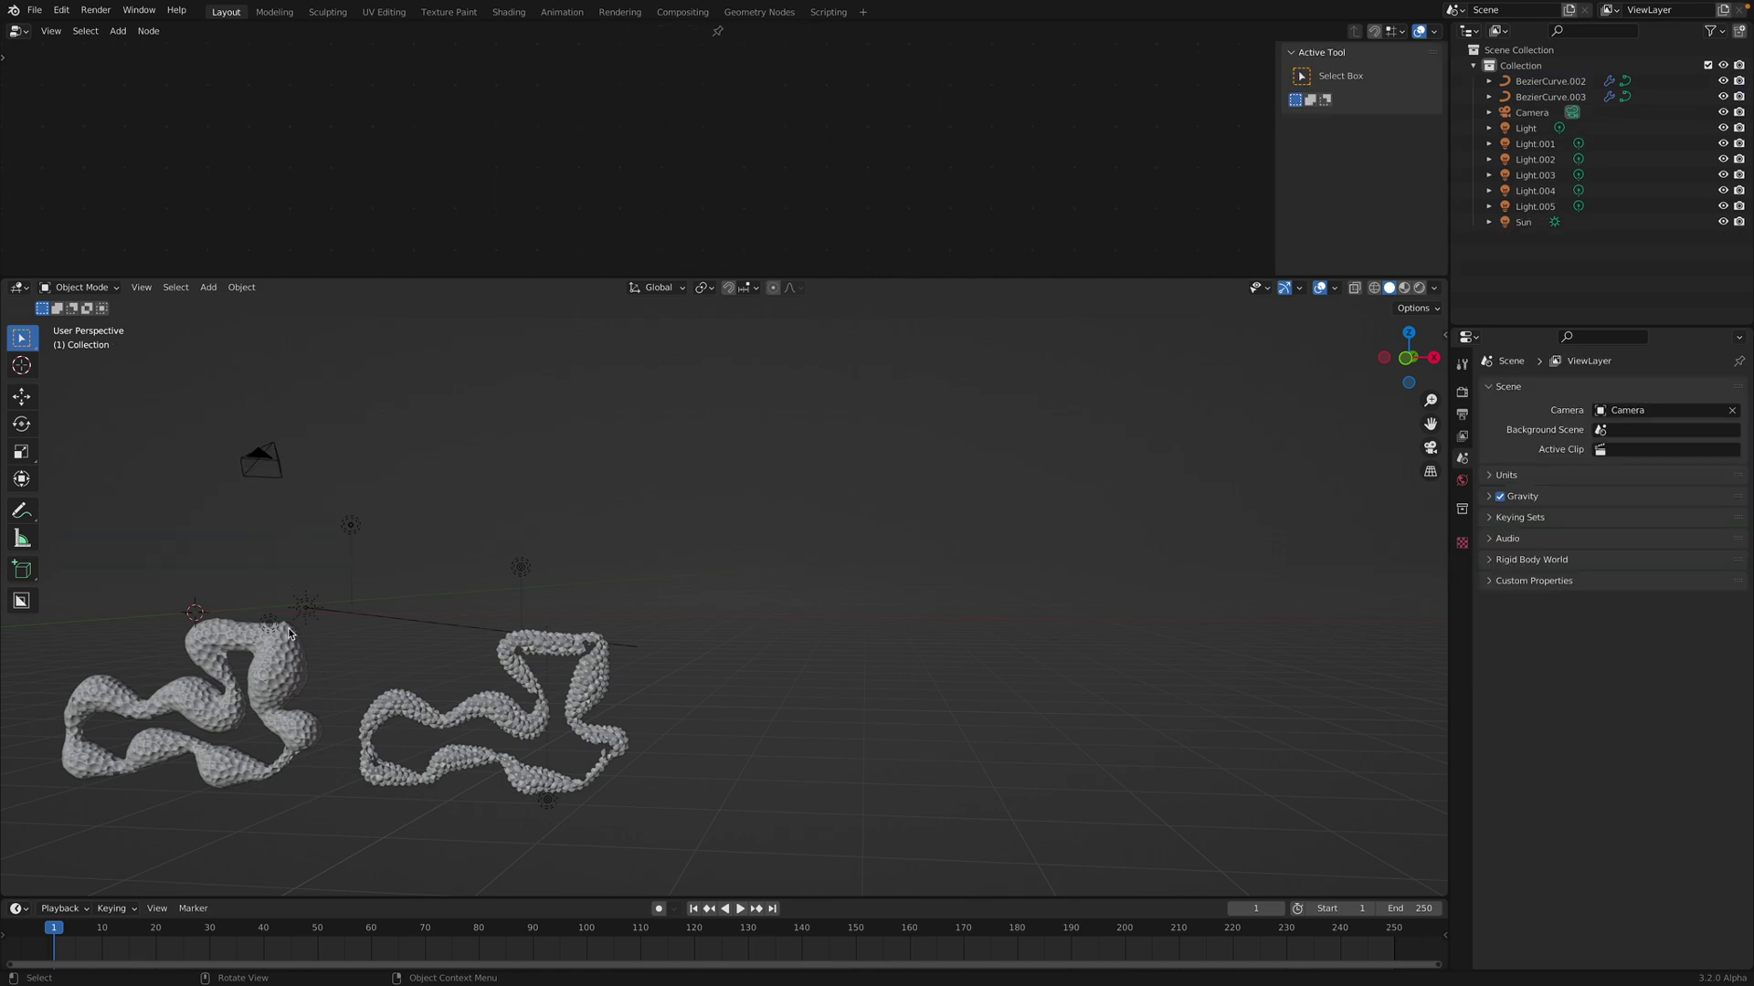
click(285, 630)
key(Delete)
click(566, 653)
key(Delete)
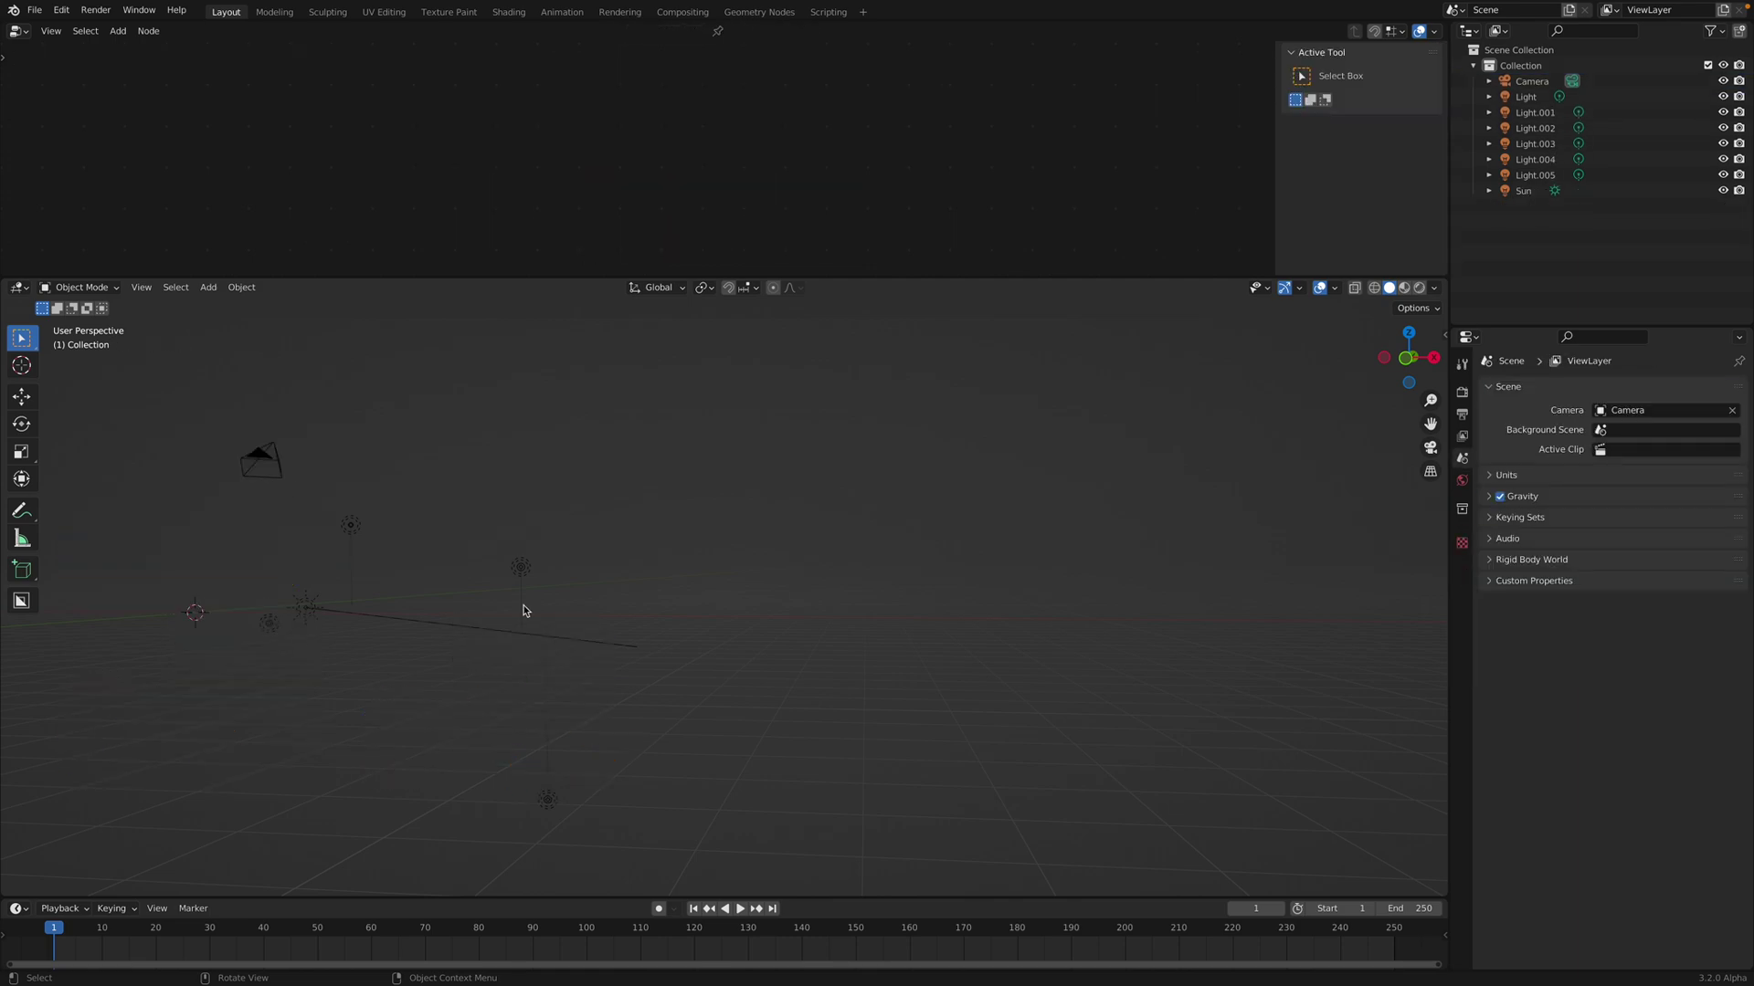
Add a new Bezier curve at the world origin
middle_drag(524, 611, 852, 584)
key(shift+a)
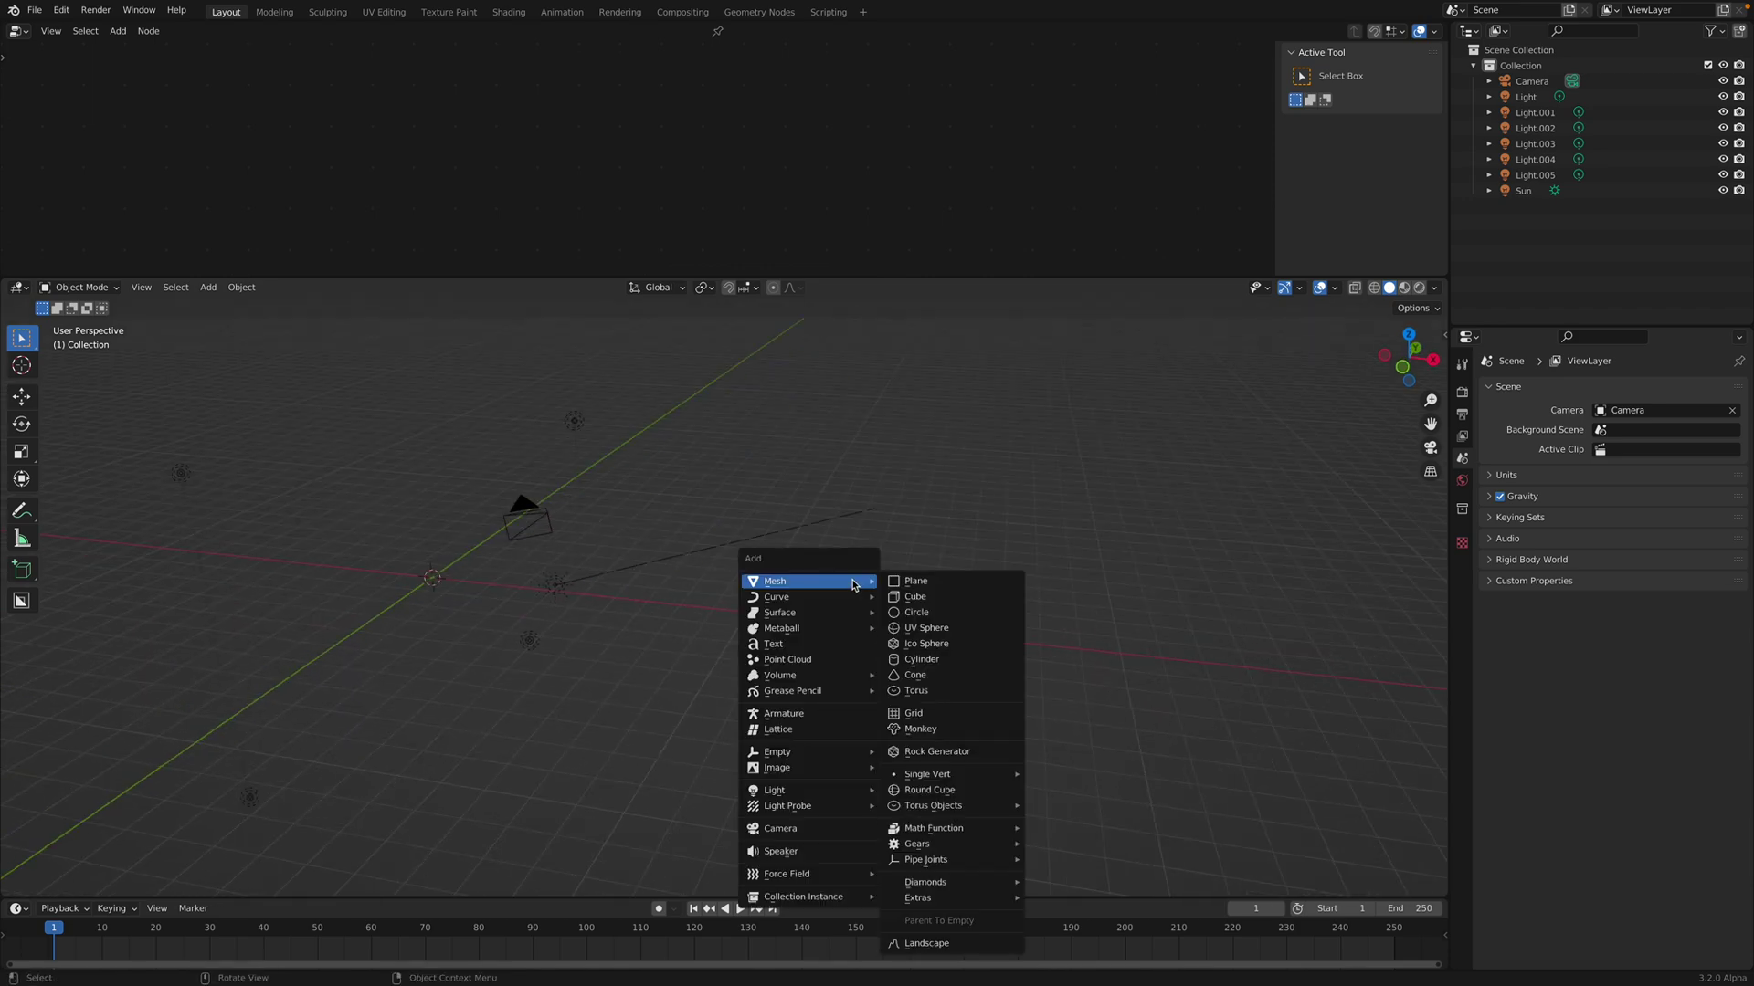
mouse_move(852, 597)
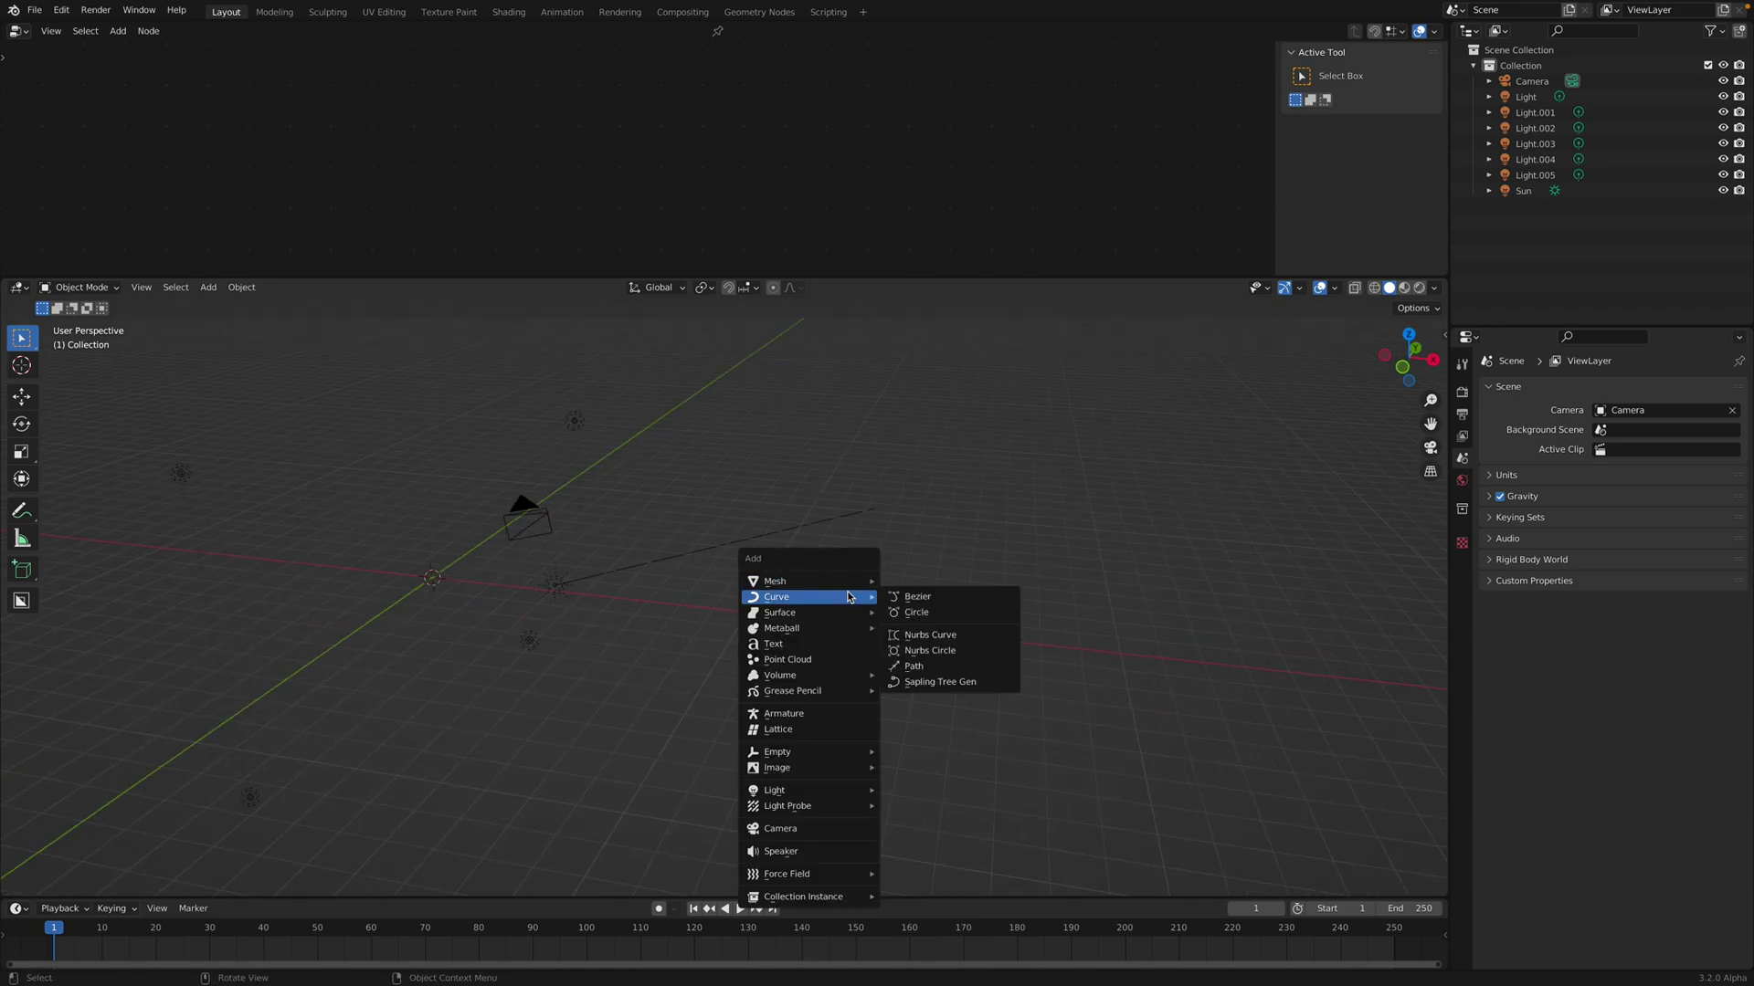
click(932, 596)
middle_drag(932, 597, 696, 687)
Reshape the Bezier curve in Edit Mode by moving one end point outward and rotating its handles, and return to Object Mode
key(Tab)
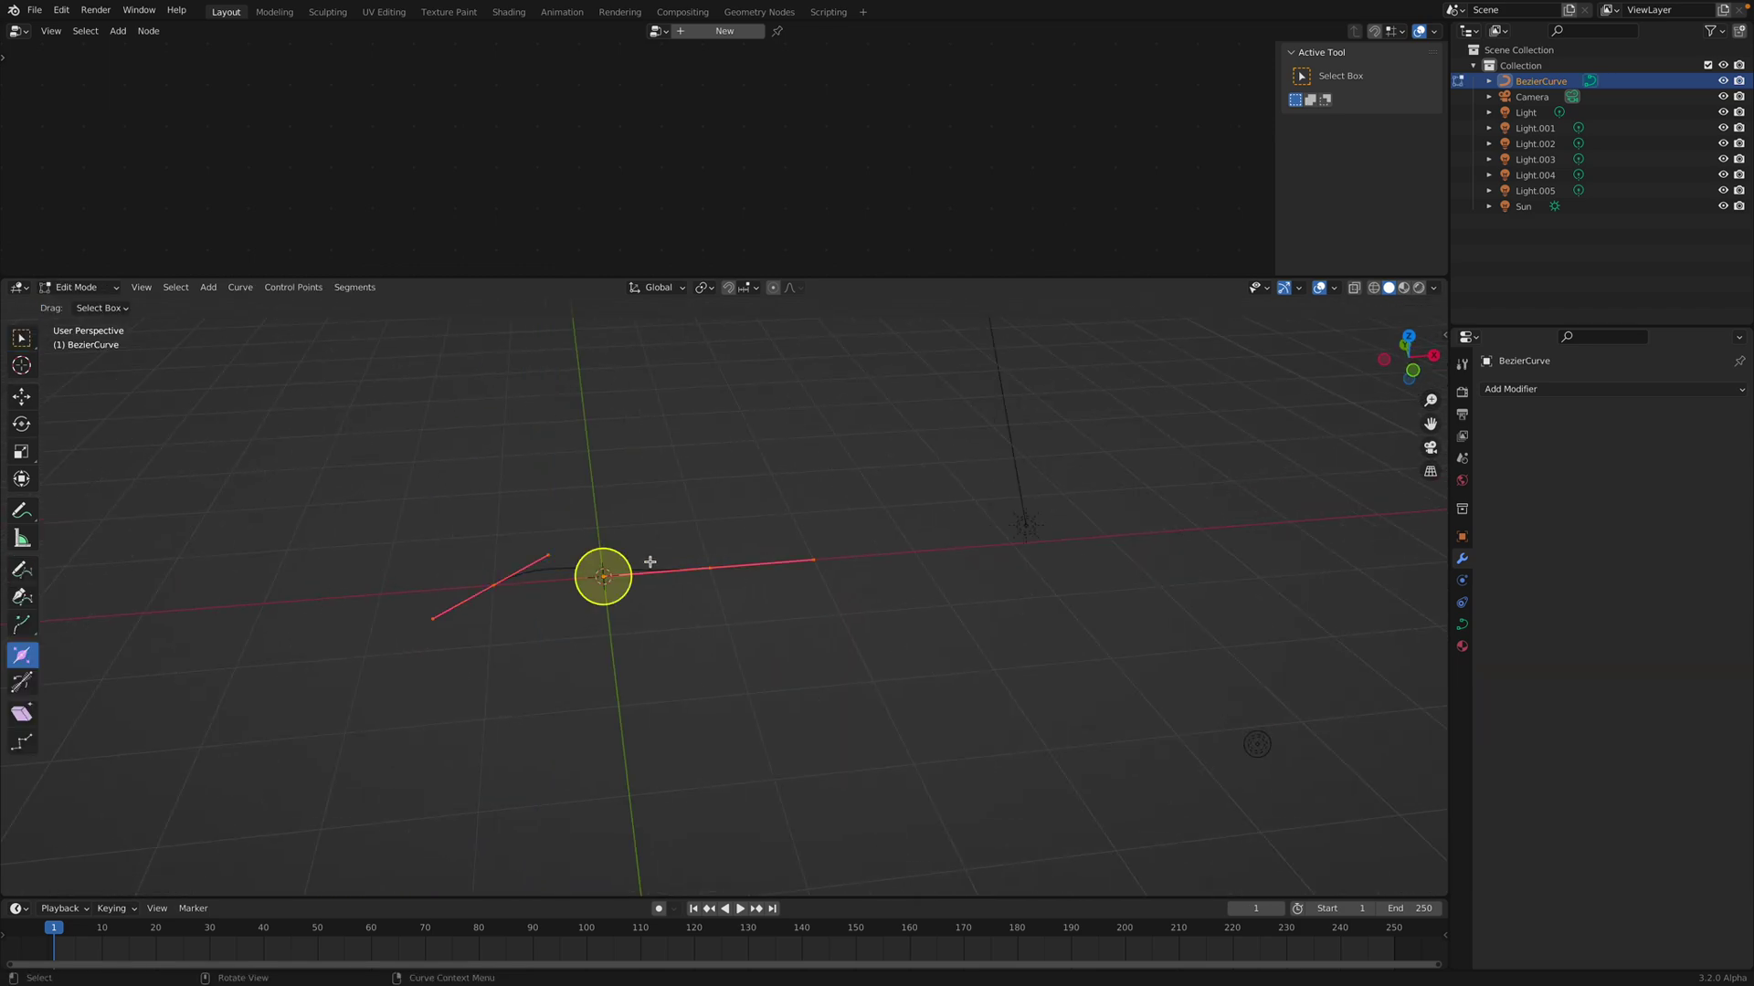
middle_drag(650, 564, 656, 556)
click(707, 560)
key(g)
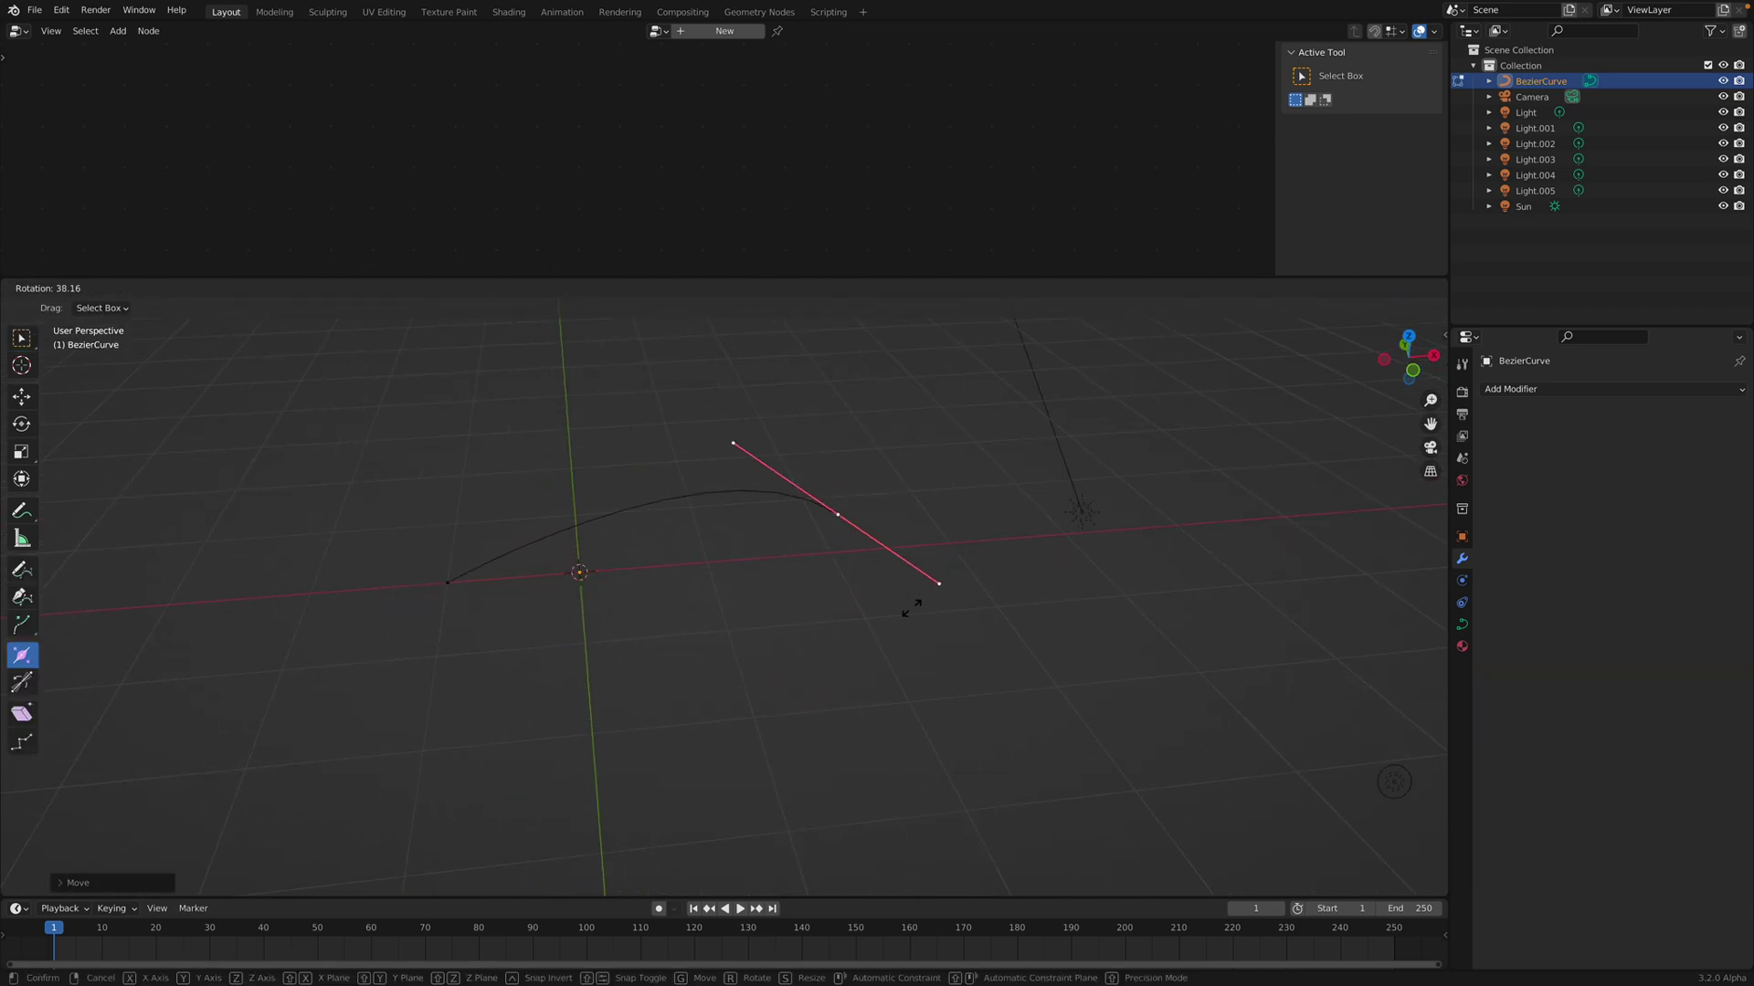
click(826, 589)
key(Tab)
key(Tab)
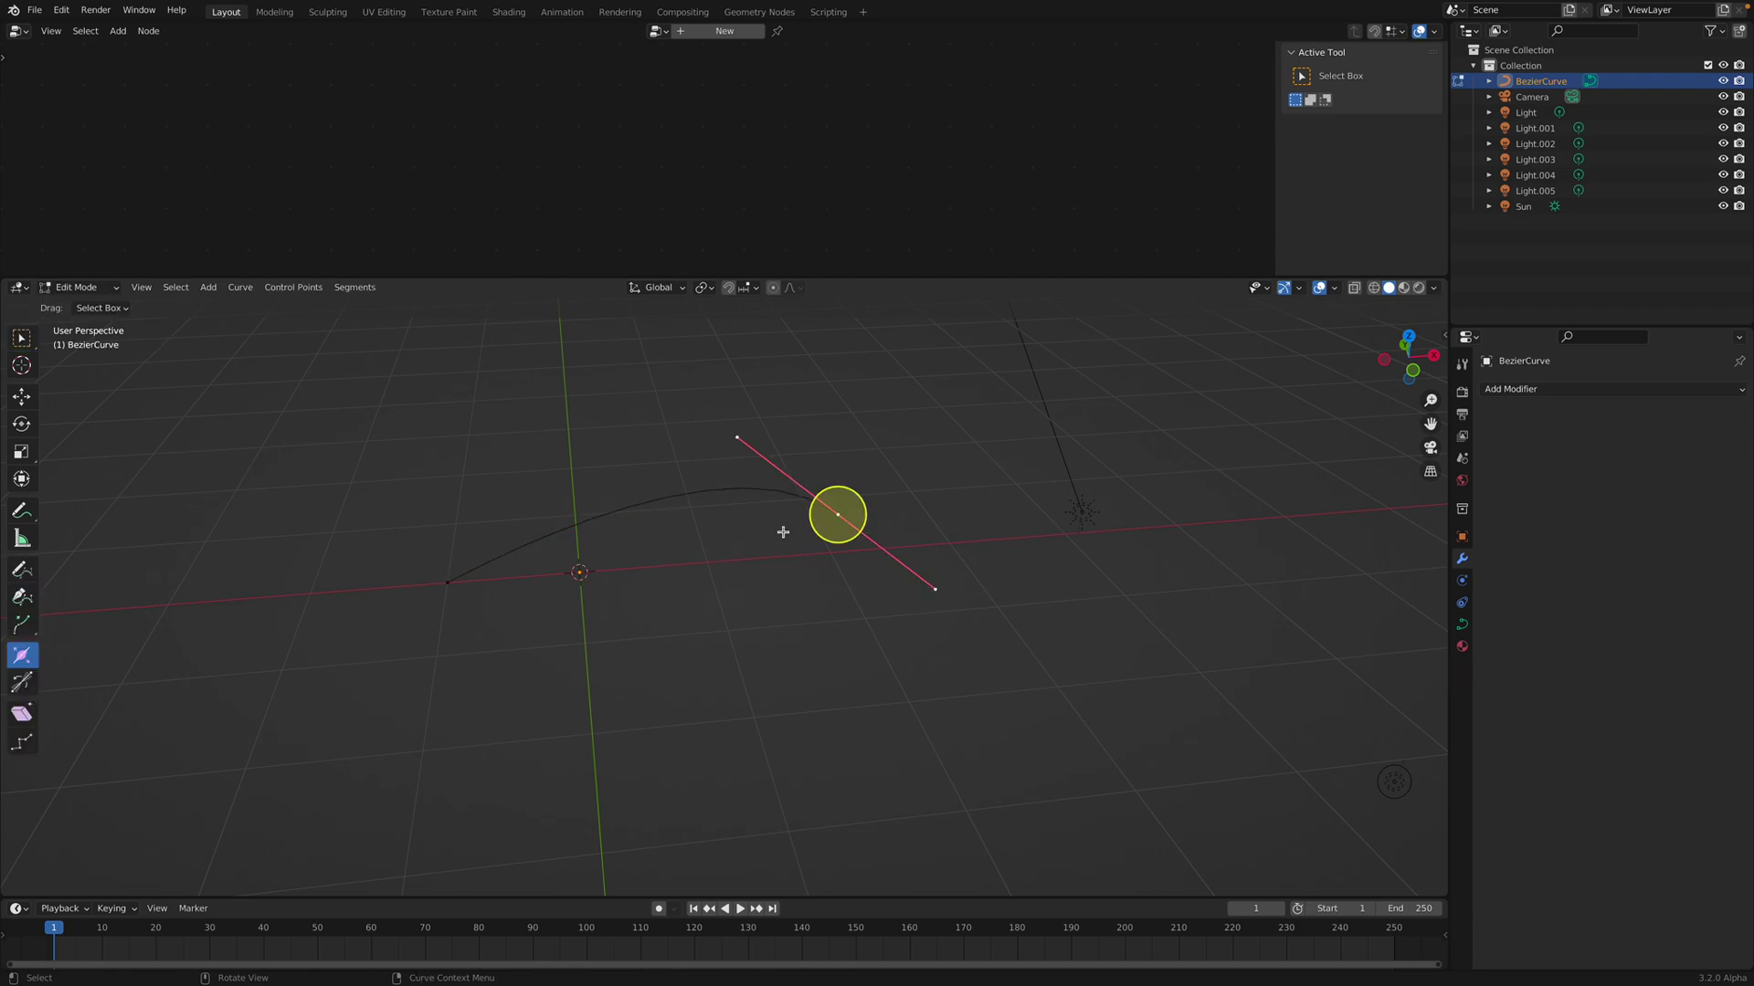
key(a)
key(Tab)
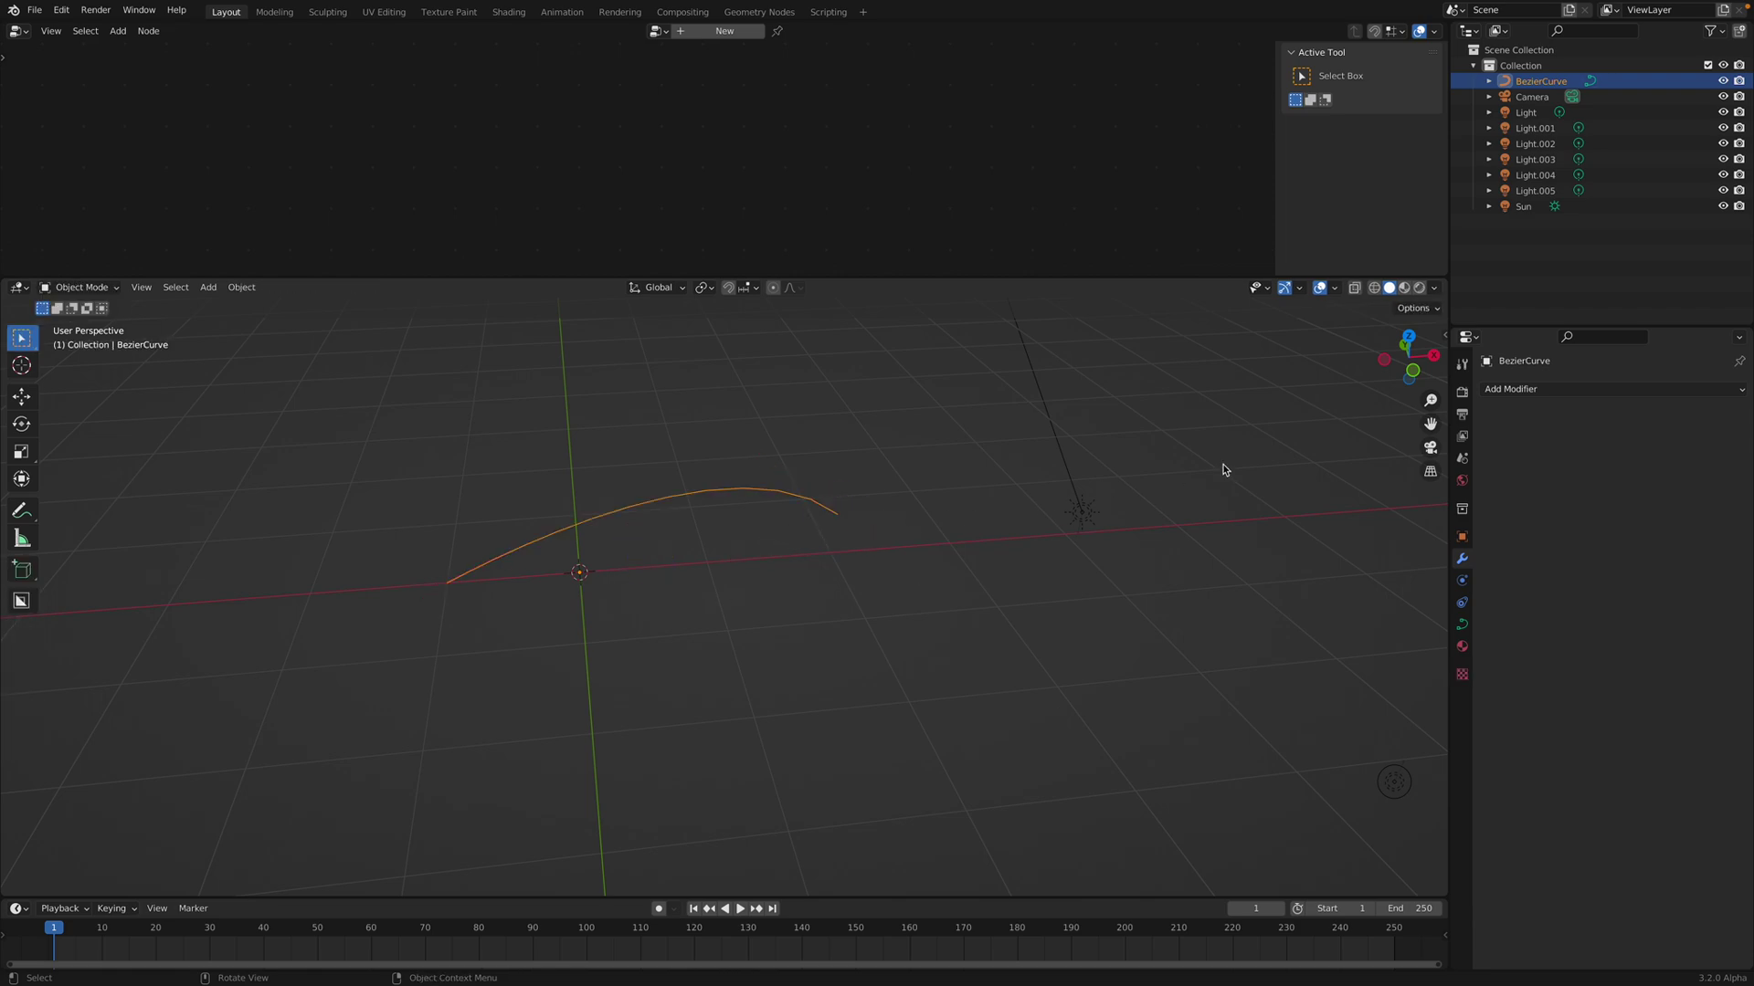
Add a Geometry Nodes modifier to the Bezier curve and assign it the LikeYayoiKusama node group
click(1434, 390)
click(1487, 521)
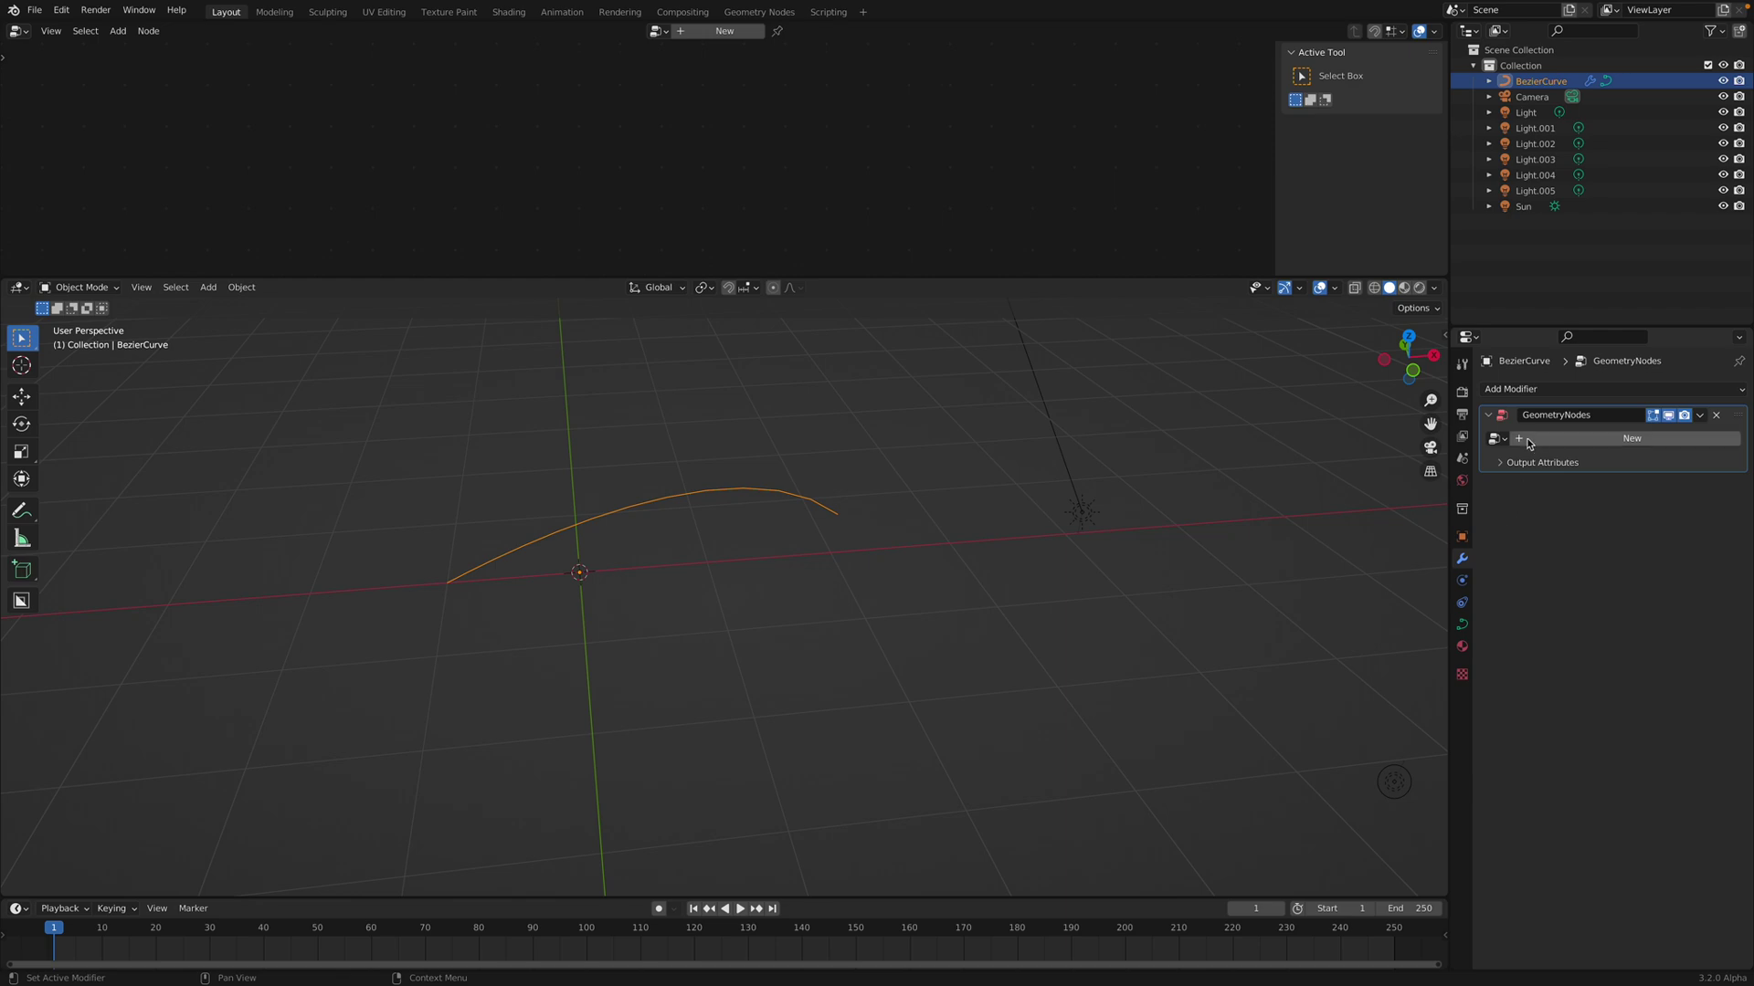
click(1498, 439)
key(Return)
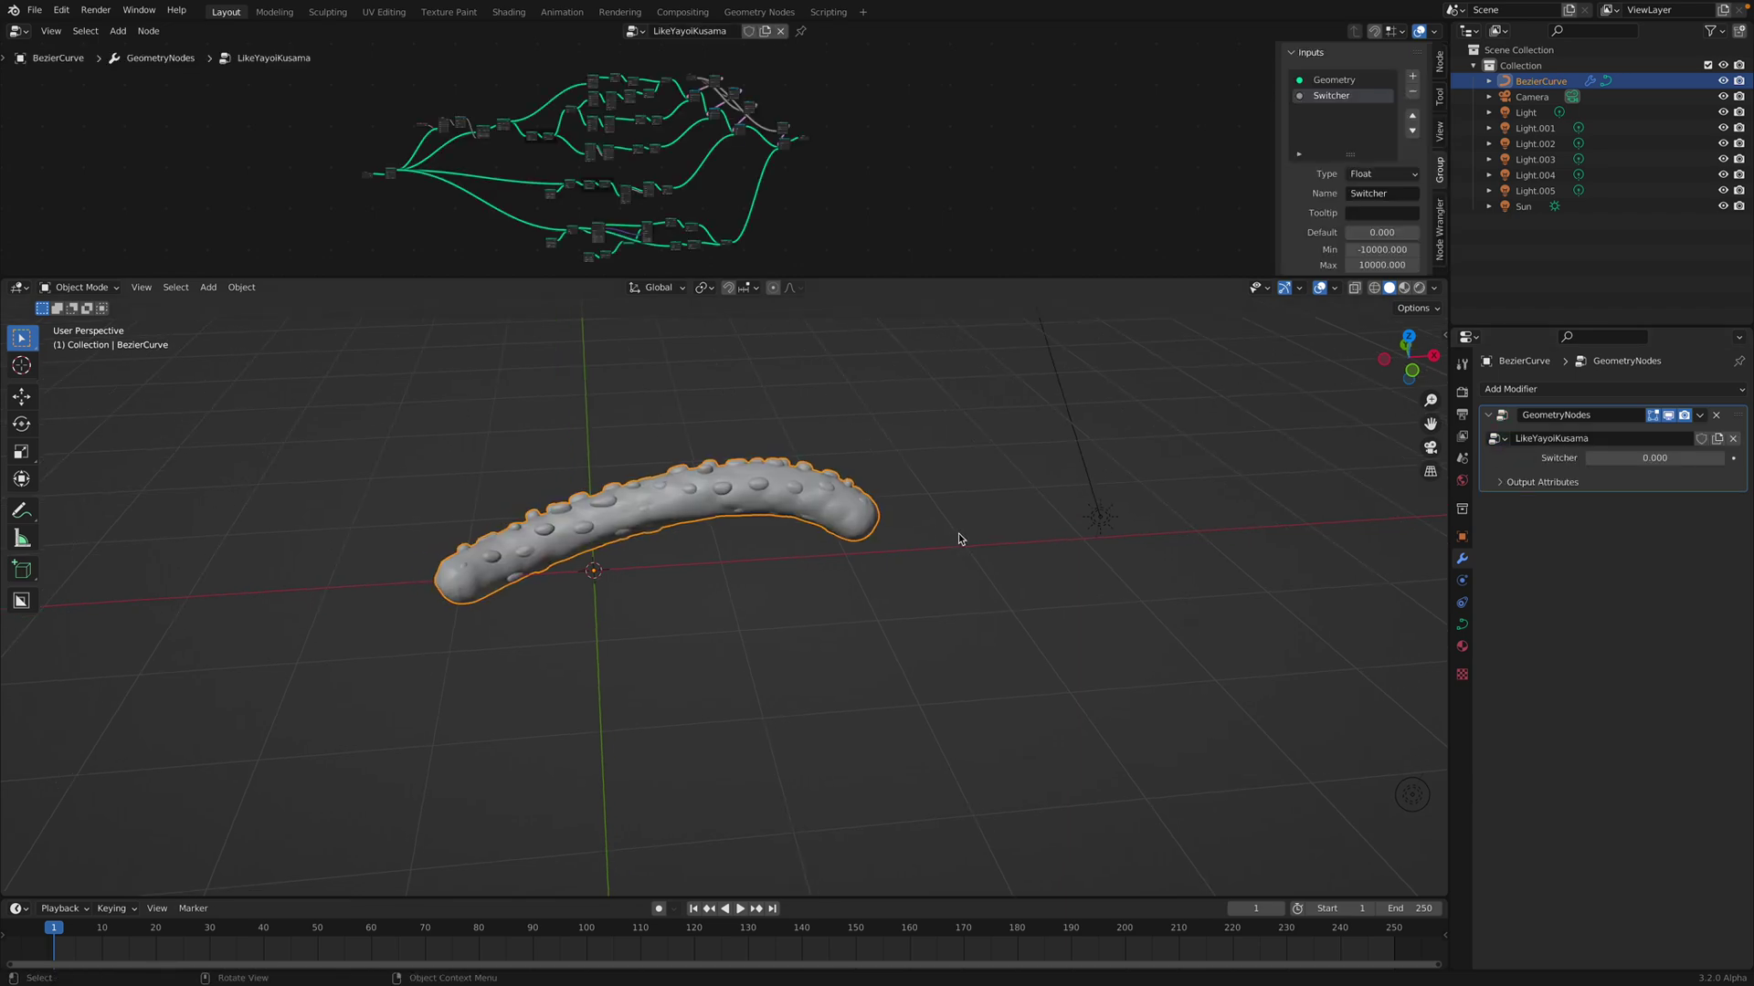
Frame the curve in the back orthographic view and display it in rendered shading
middle_drag(680, 495, 667, 539)
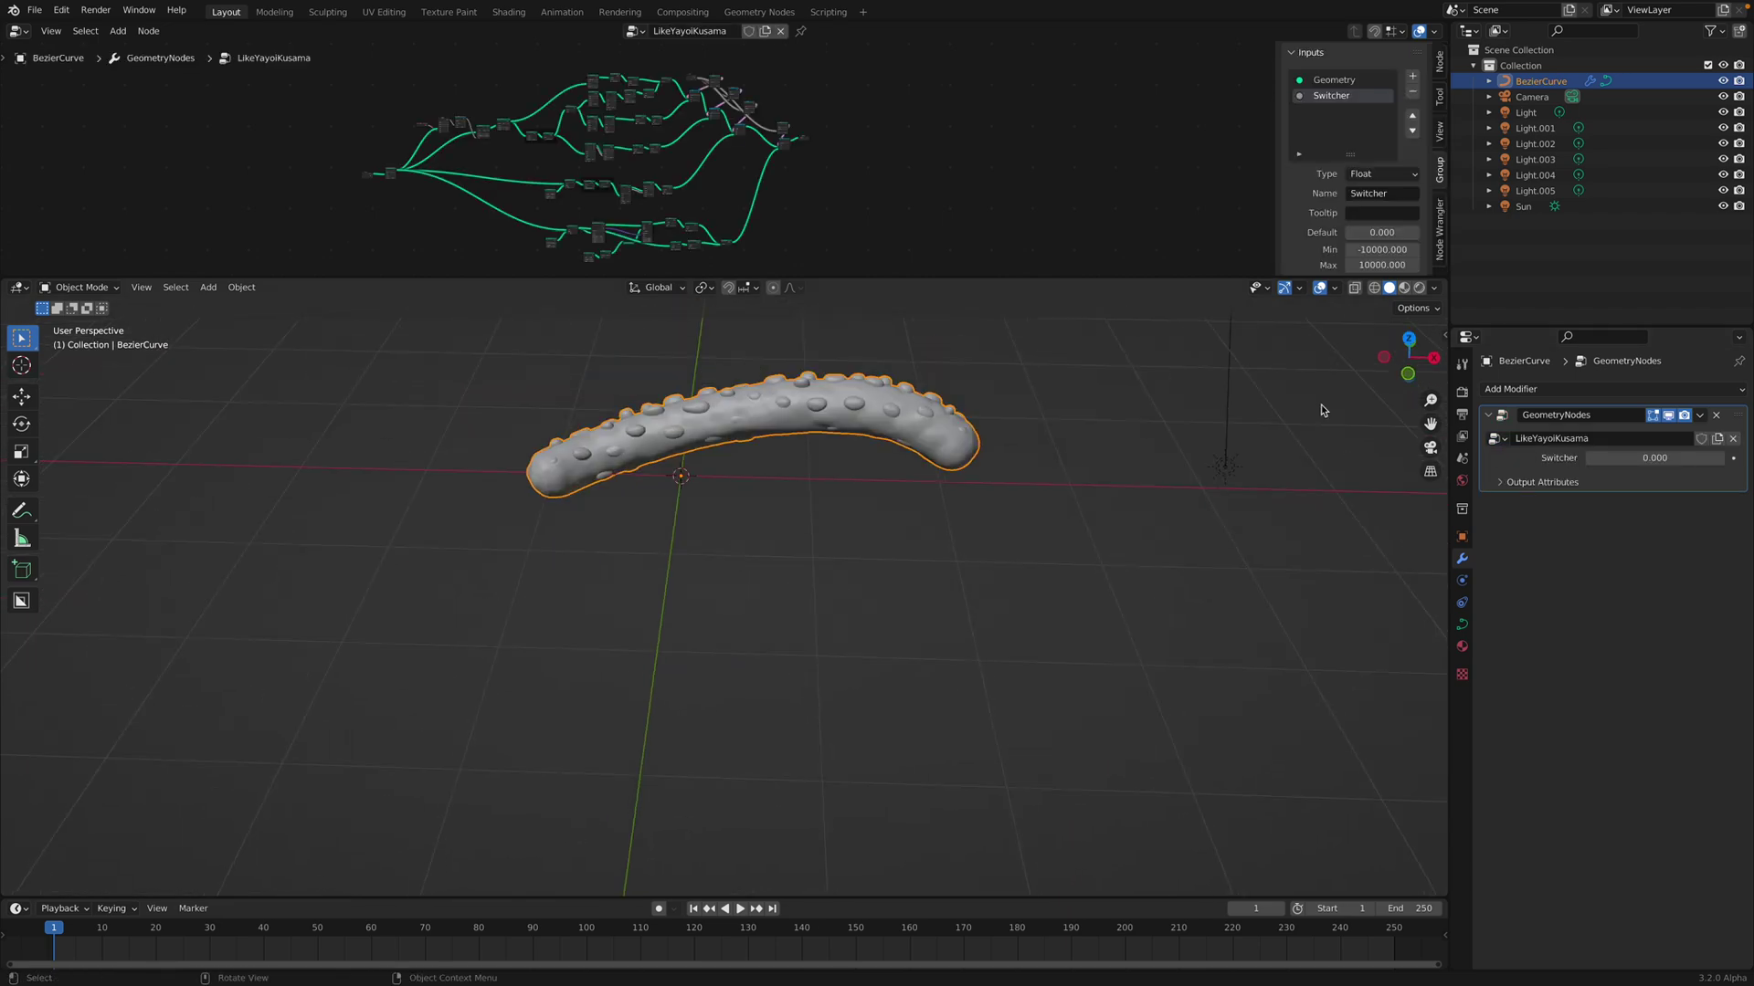
click(1409, 349)
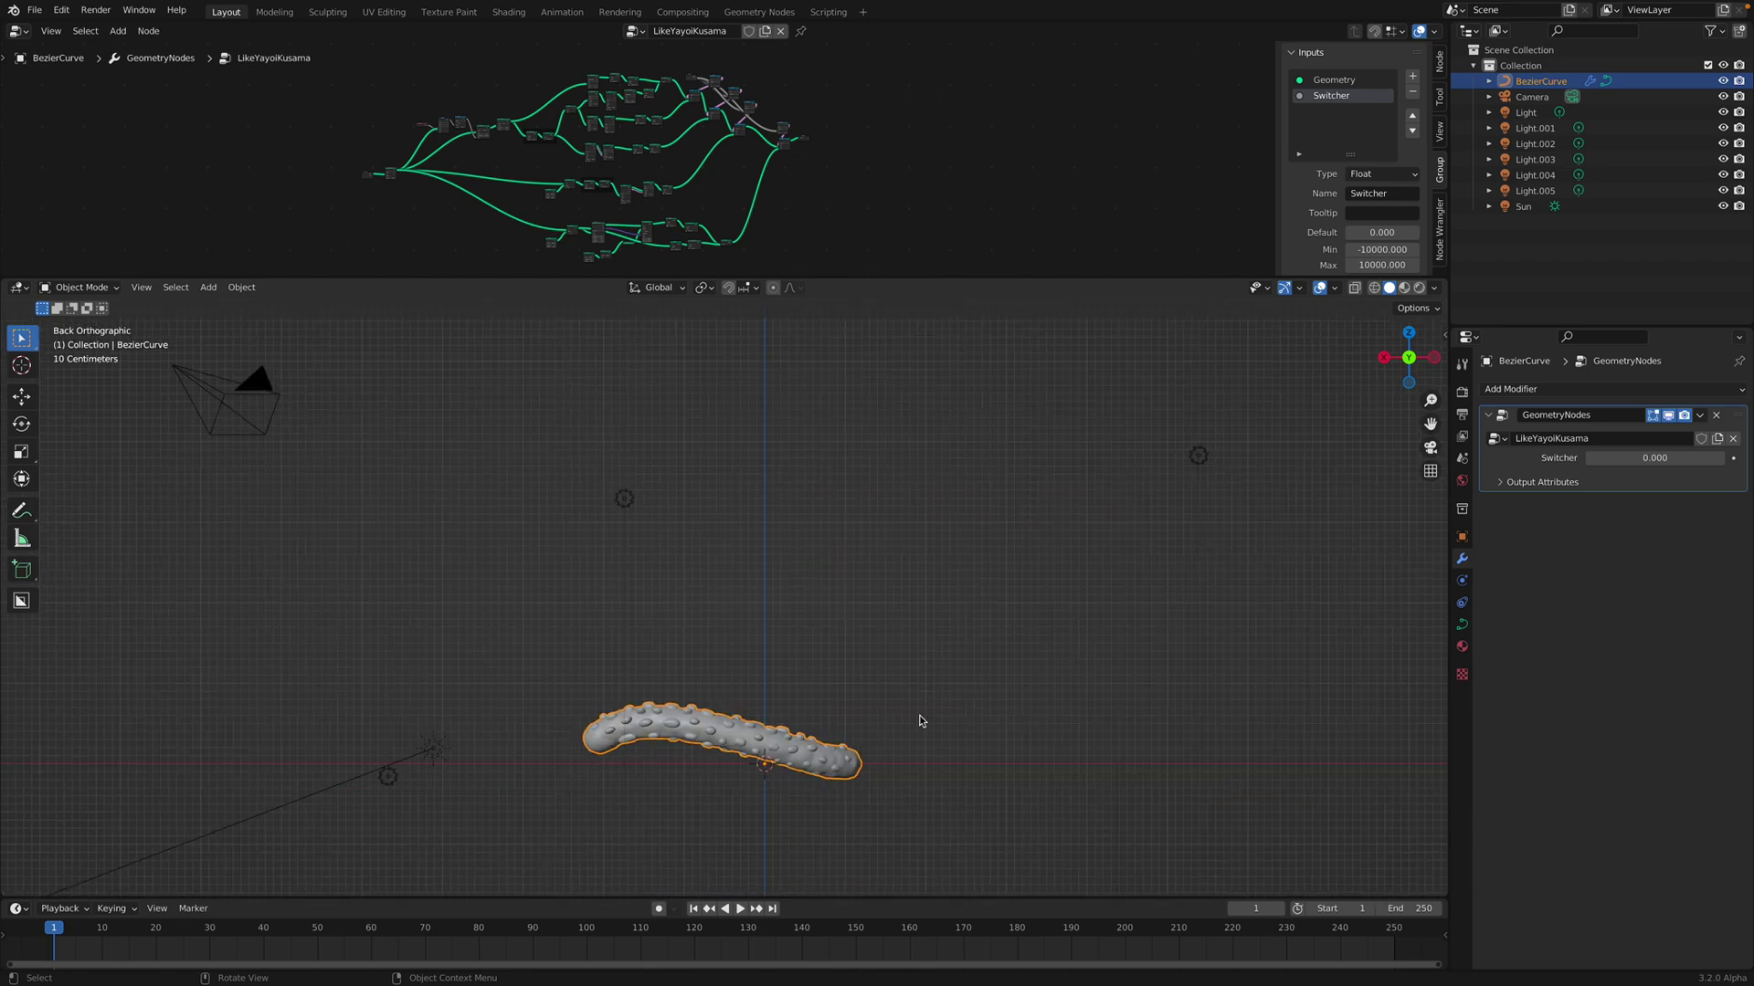
key(KP_Decimal)
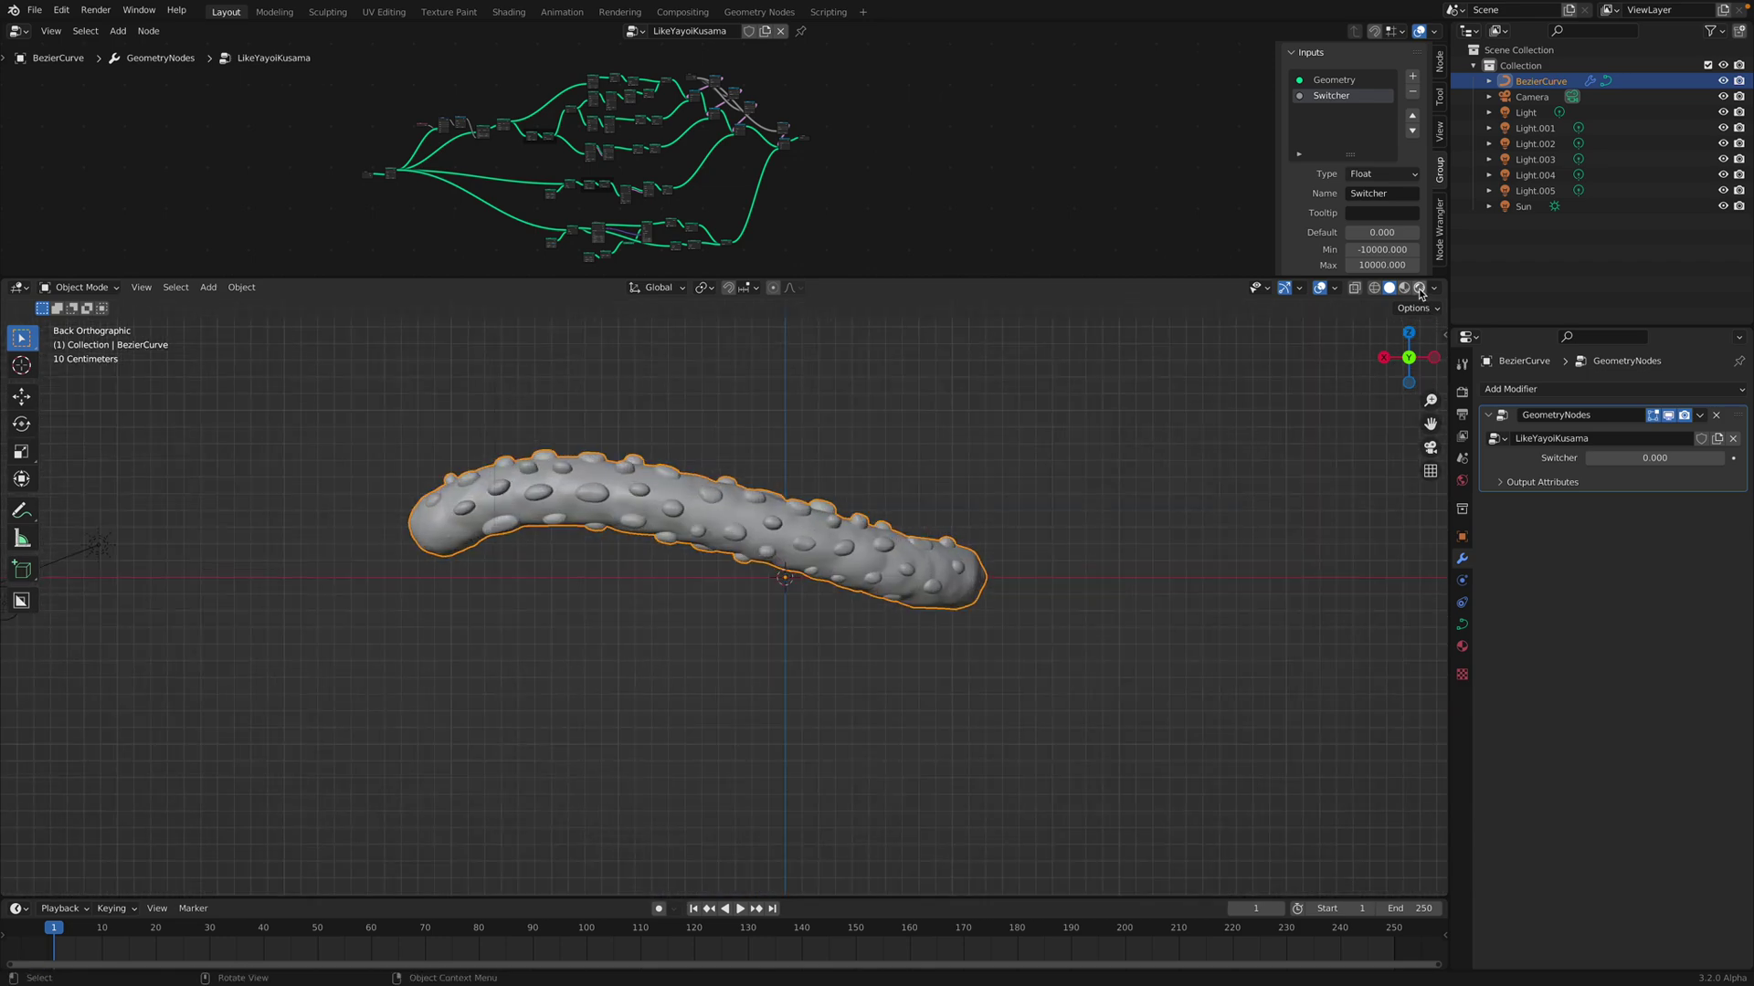
click(1419, 288)
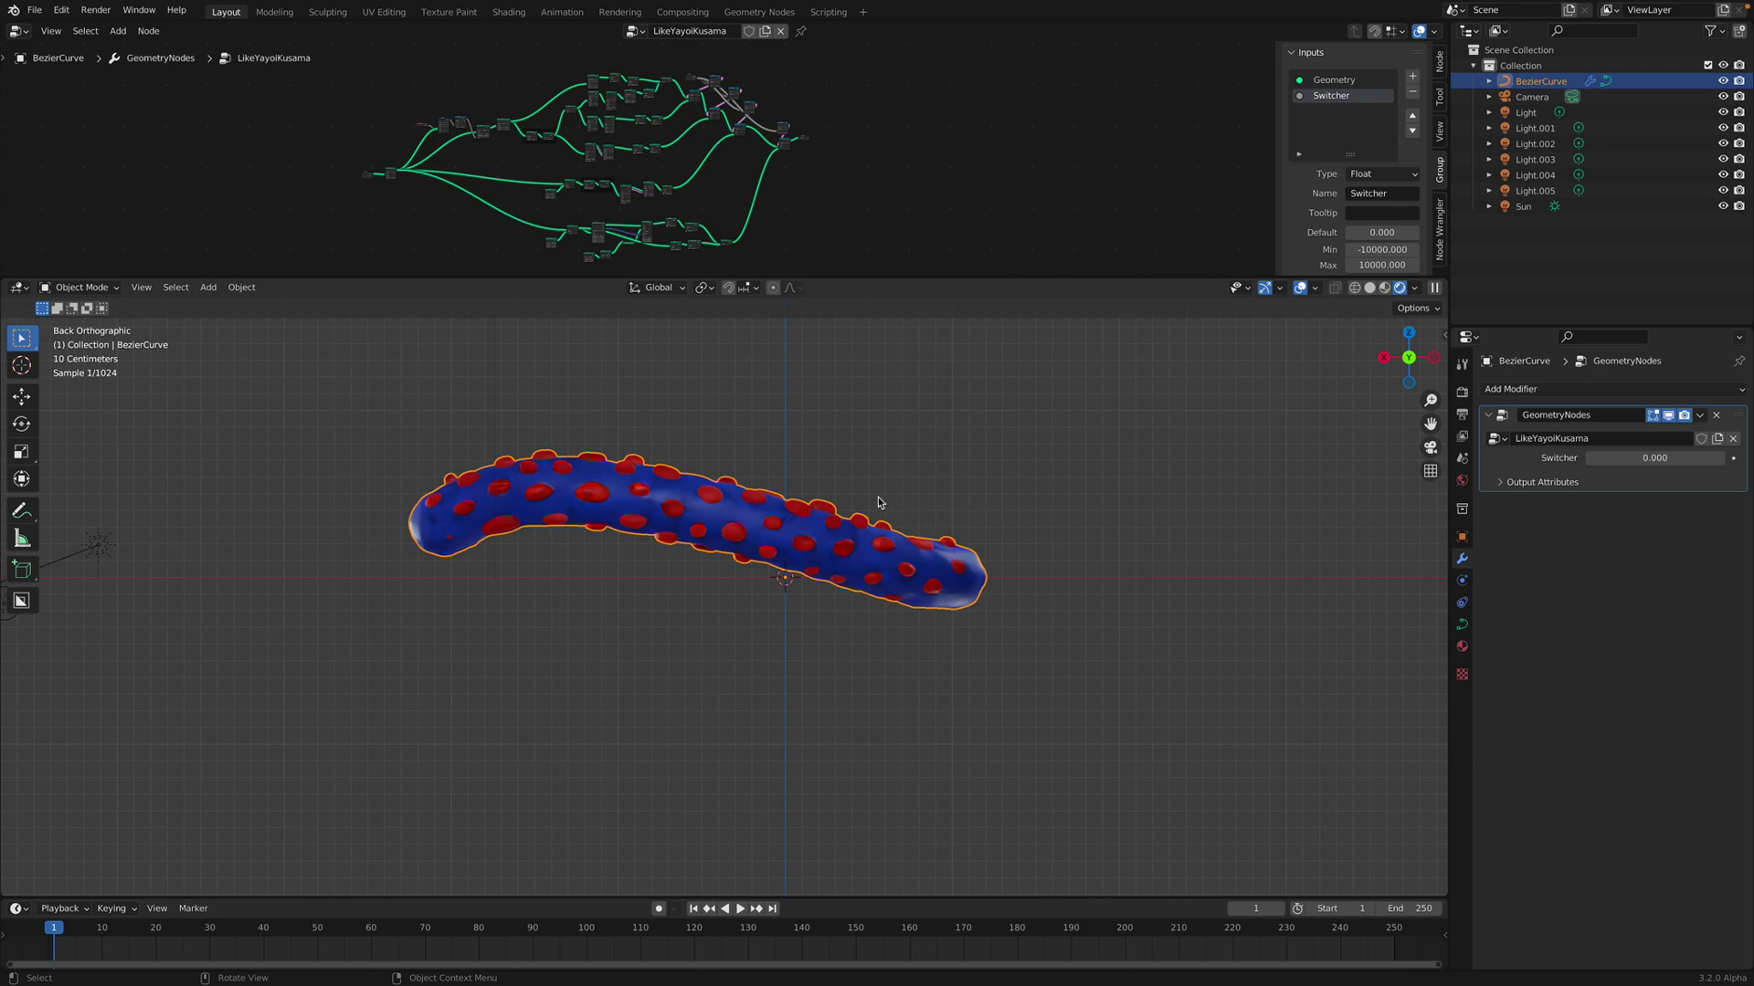
Change the modifier's Switcher value through 0.060, 1.160 and 2.640 to 3.600 to cycle the pattern styles
drag(1655, 458, 1664, 458)
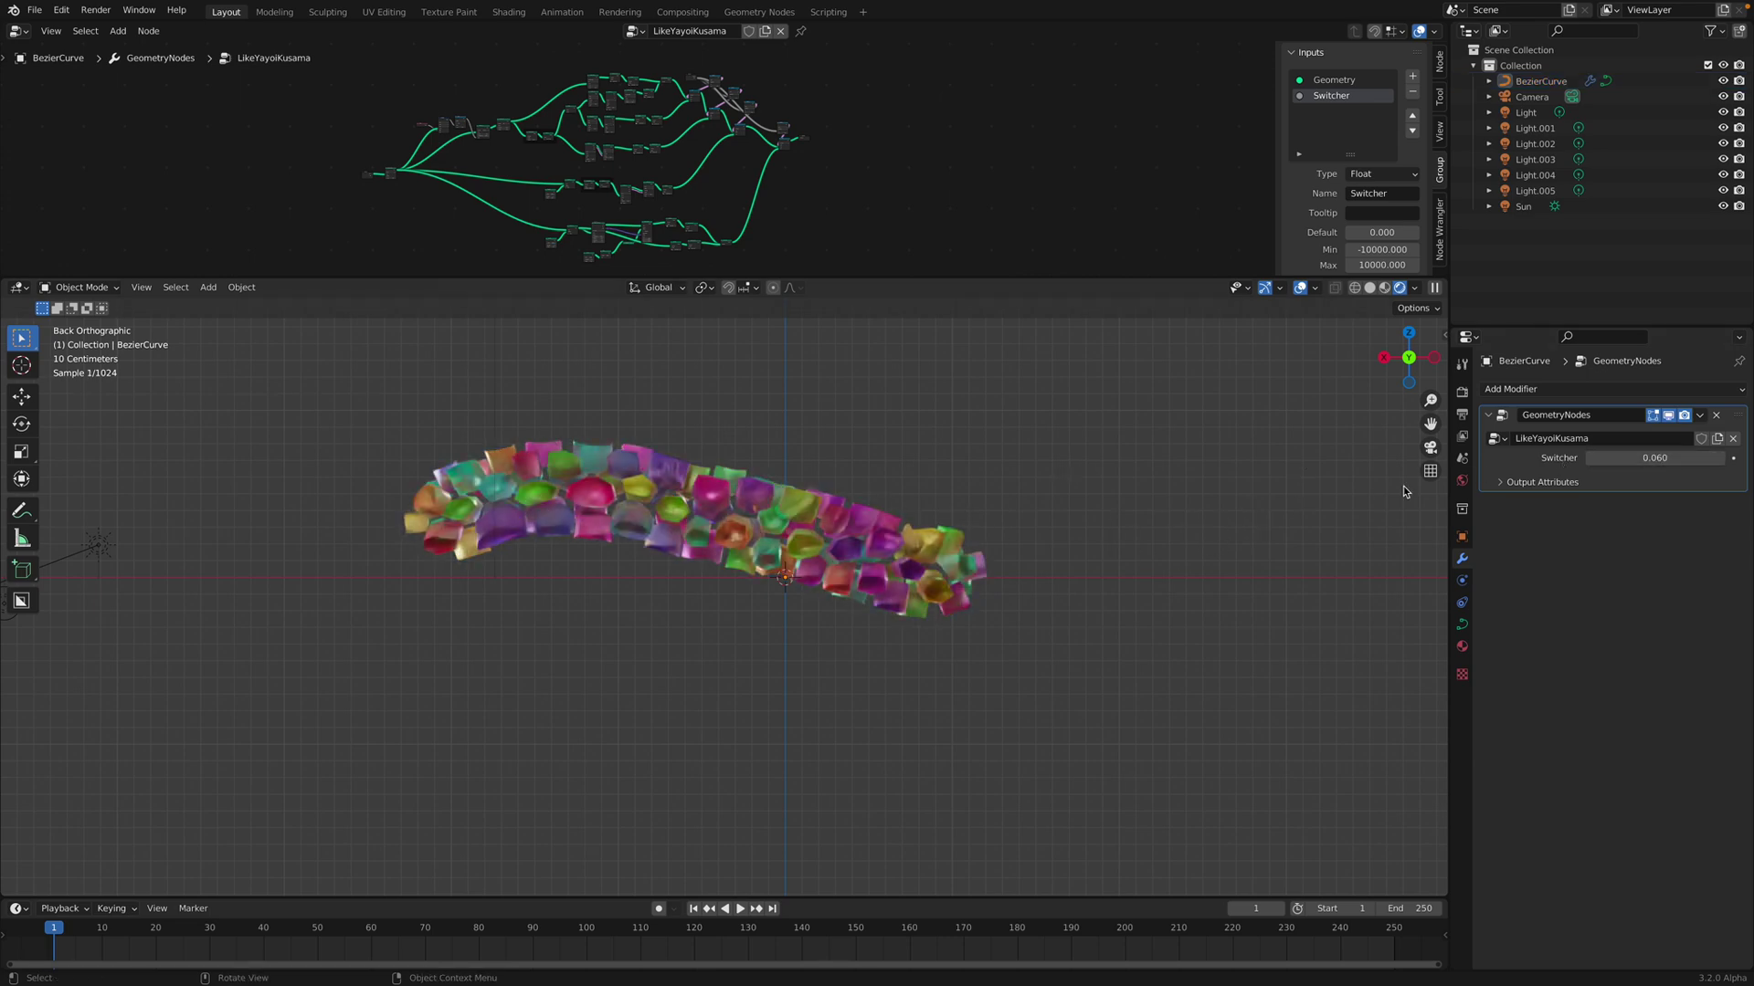
drag(1655, 458, 1717, 458)
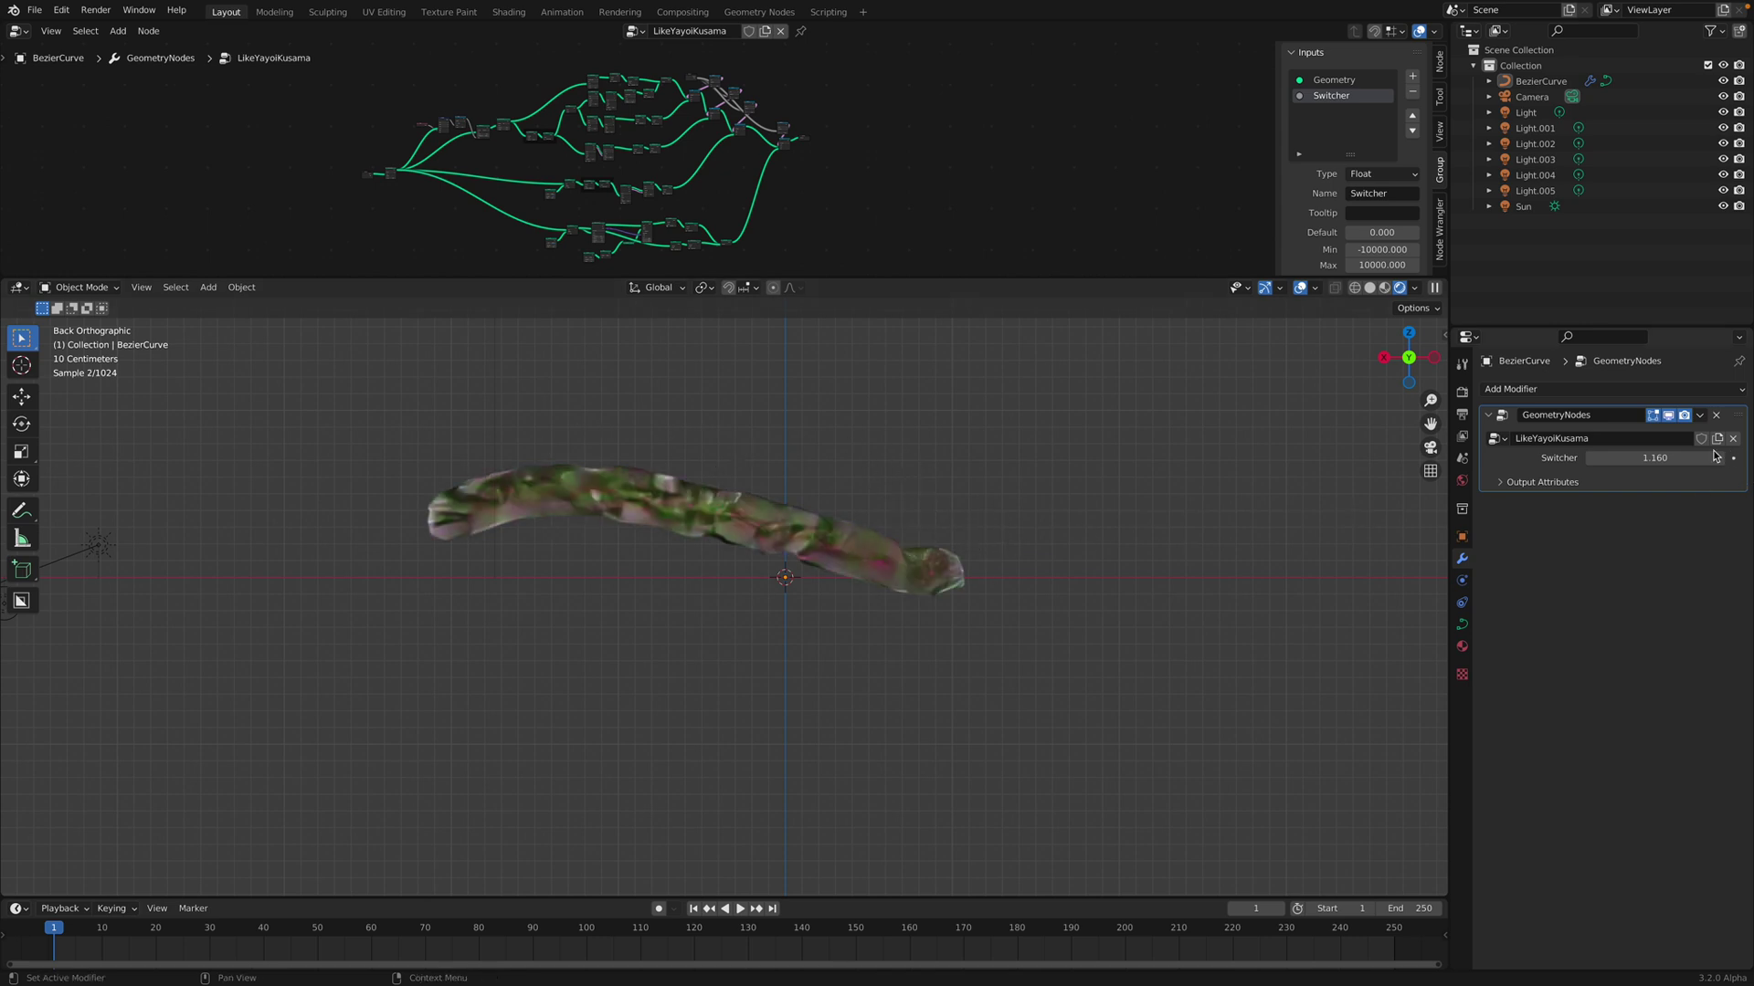
drag(1713, 457, 1749, 457)
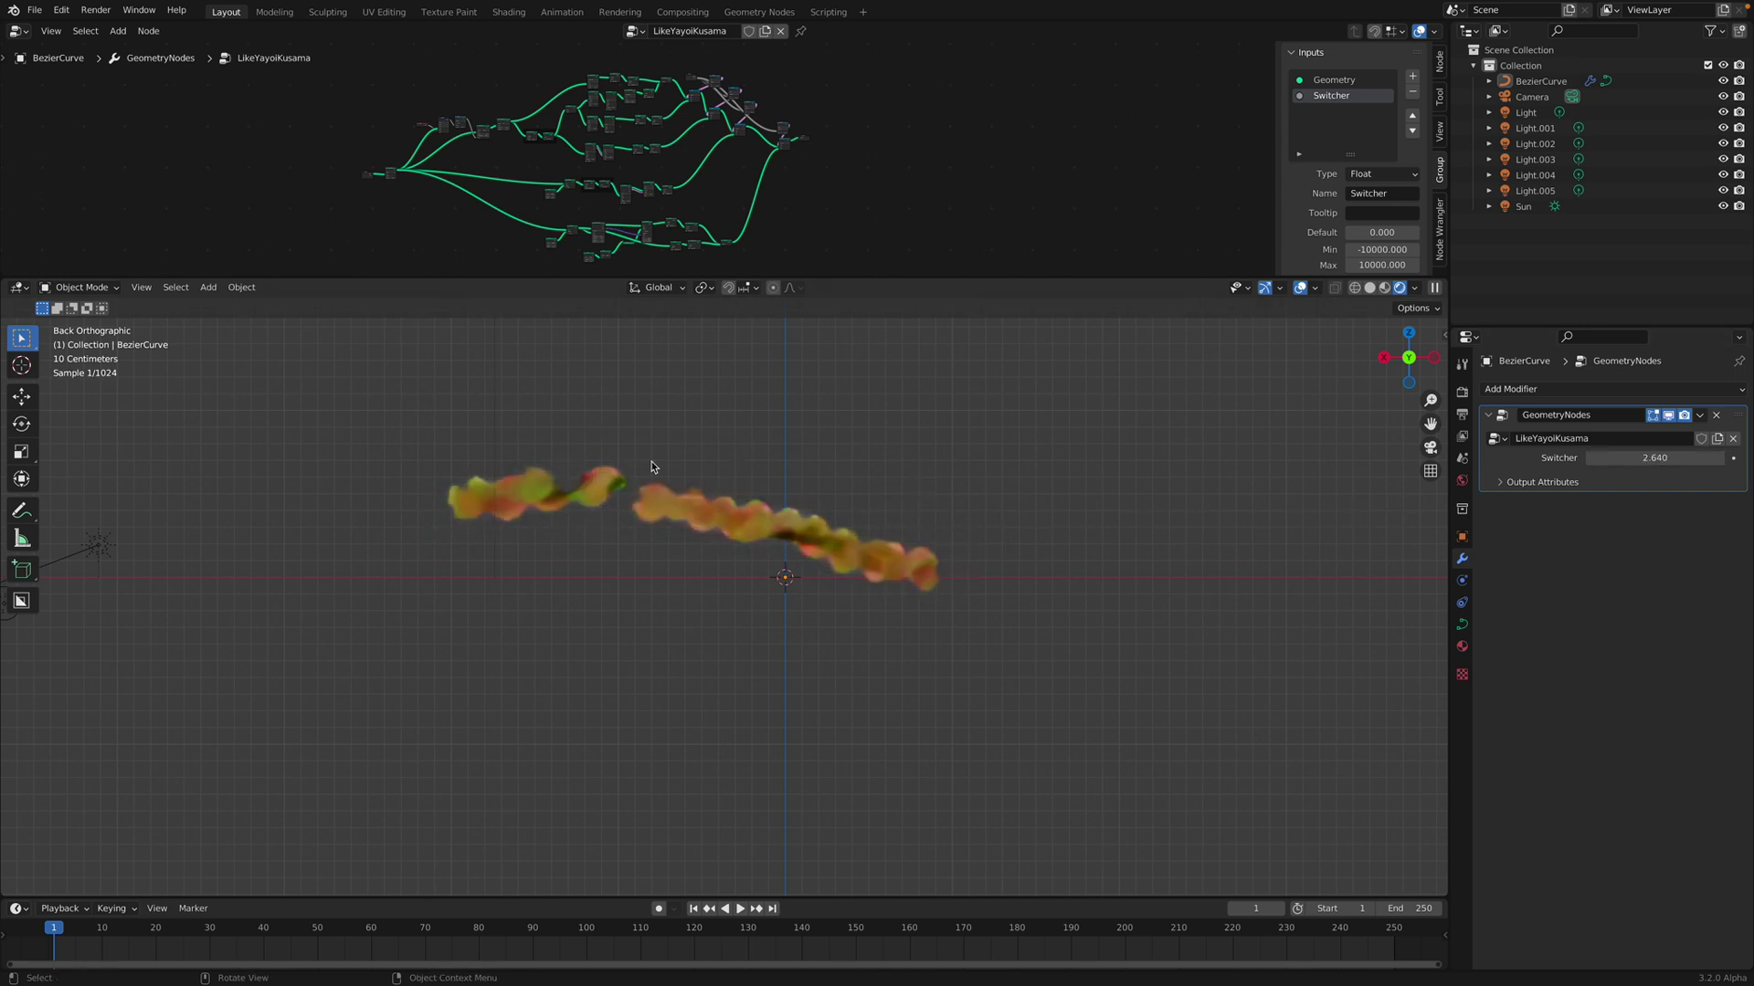
drag(1689, 458, 1708, 458)
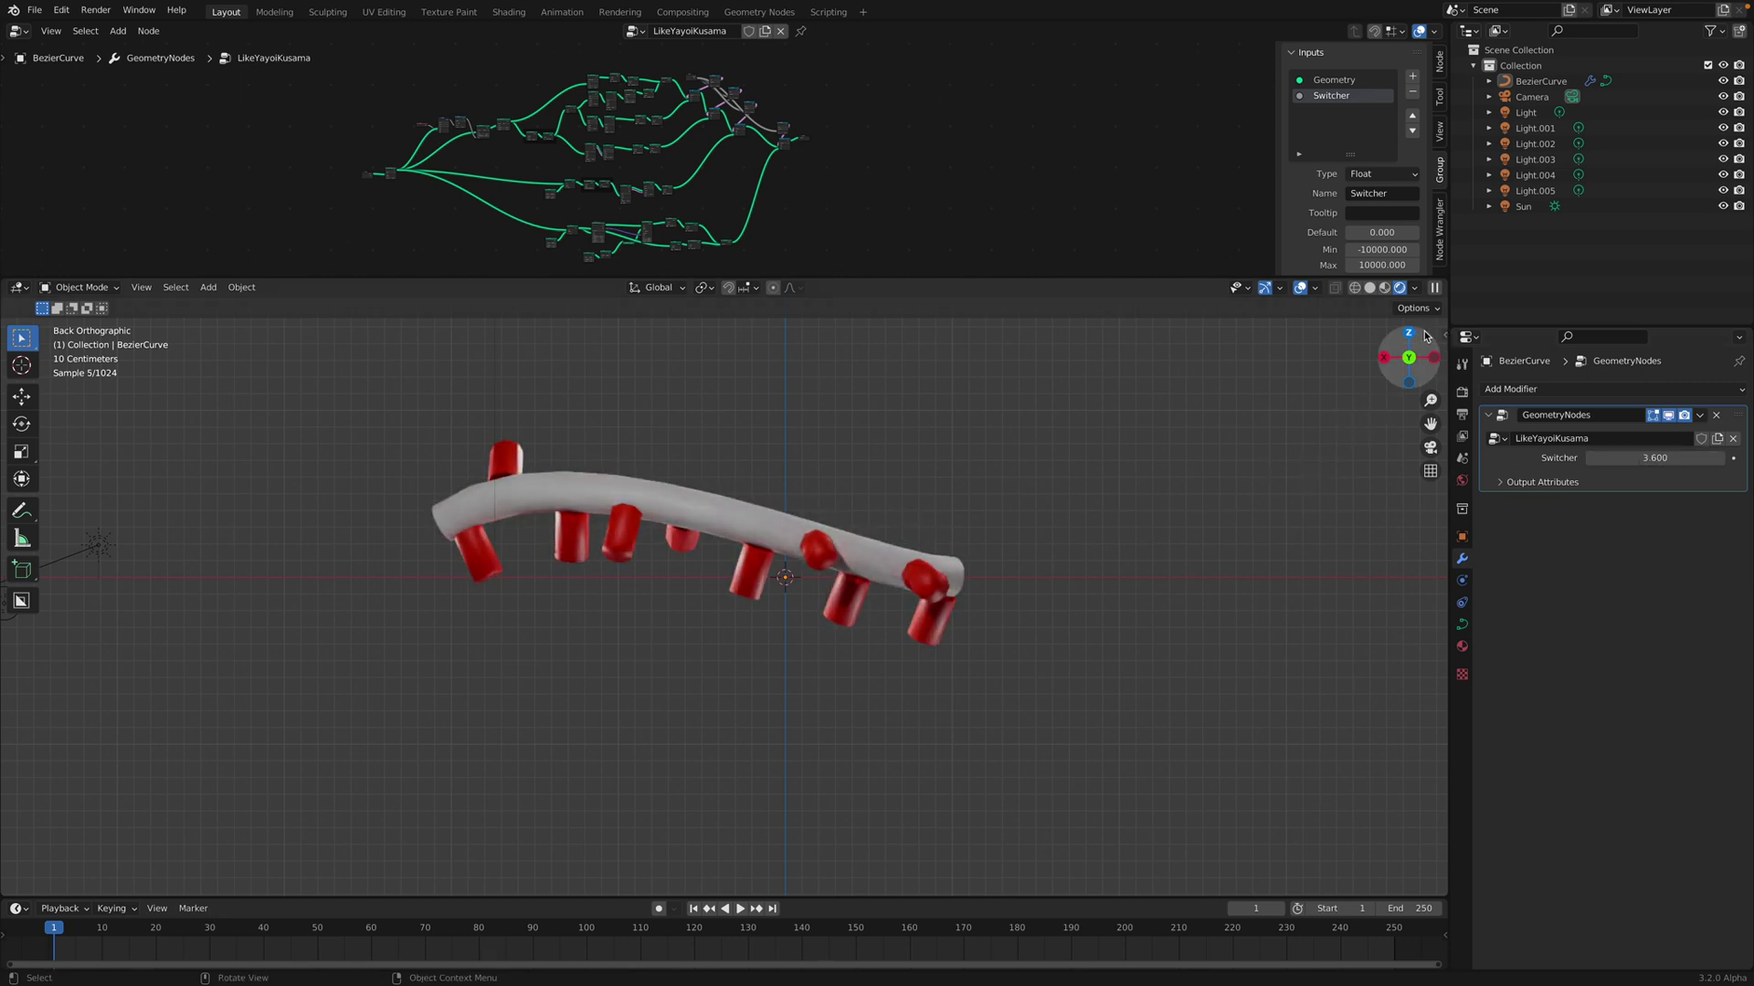
Switch to solid shading, enter Edit Mode on the Bezier curve, and rotate and raise the end point lying on the X axis
click(1372, 290)
shift+middle_drag(892, 550, 826, 650)
click(864, 600)
key(Tab)
scroll(864, 601, down, 2)
click(827, 652)
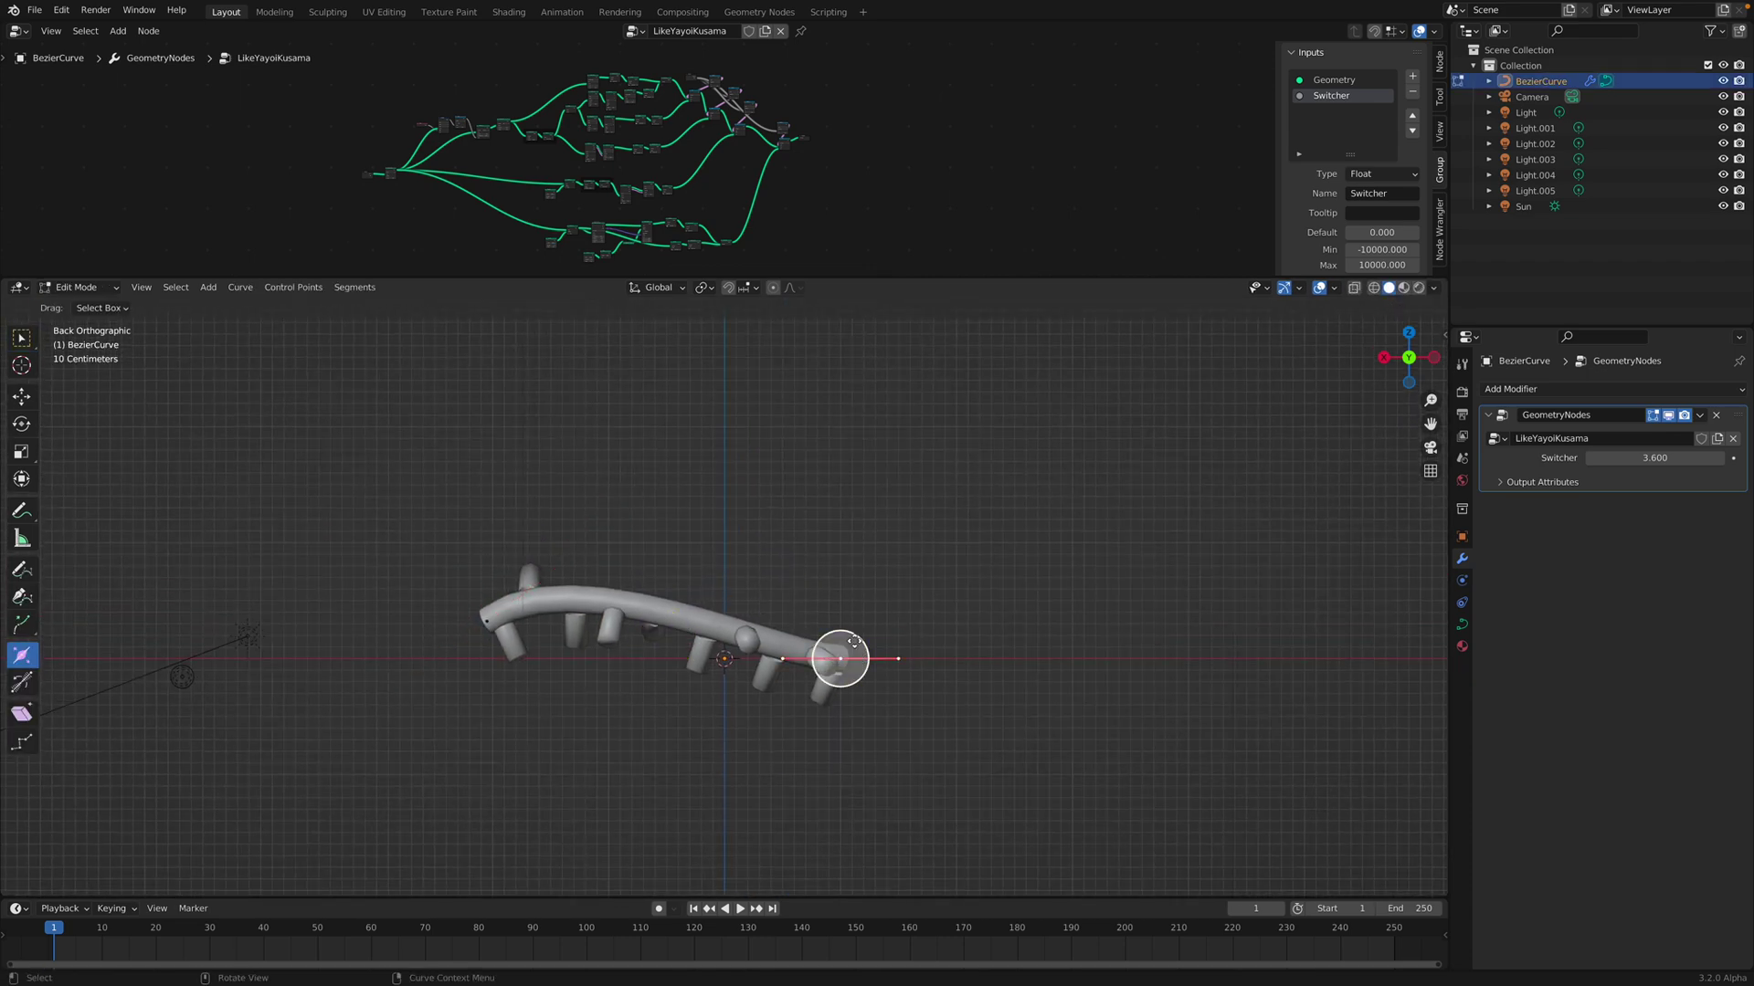
key(r)
click(837, 654)
key(g)
click(900, 666)
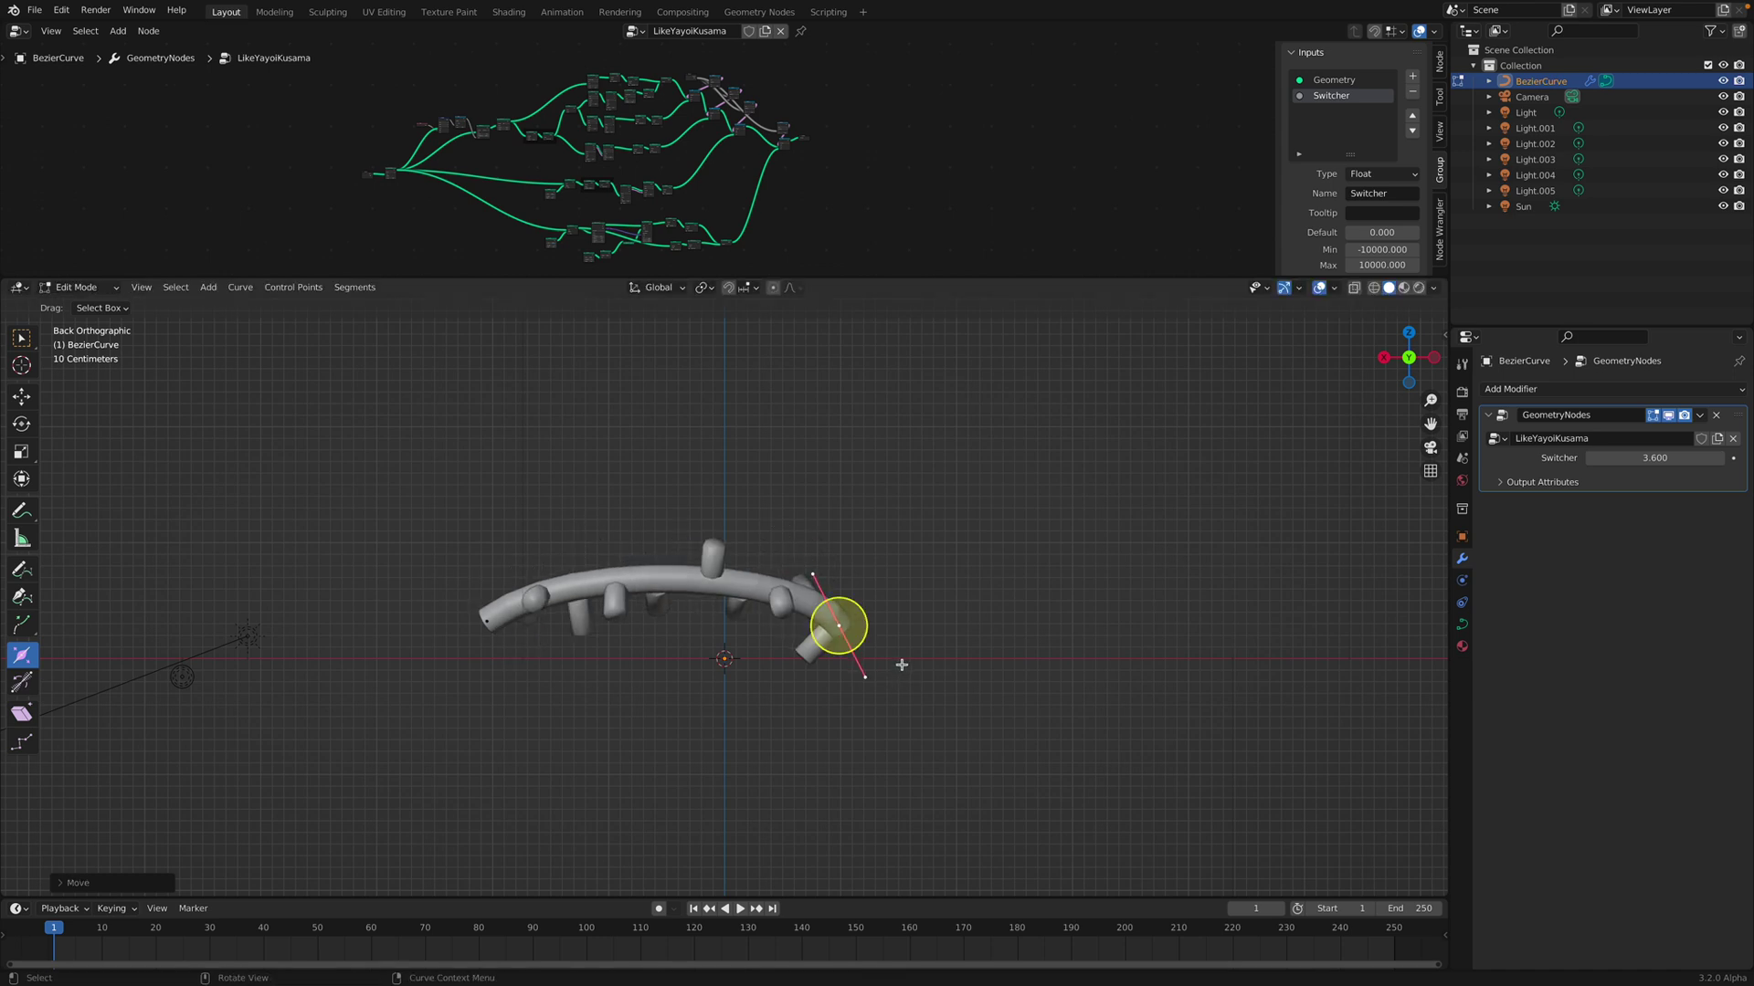
Extrude two more segments from the selected curve end, one running sideways and one rising upward
key(e)
click(1190, 711)
key(e)
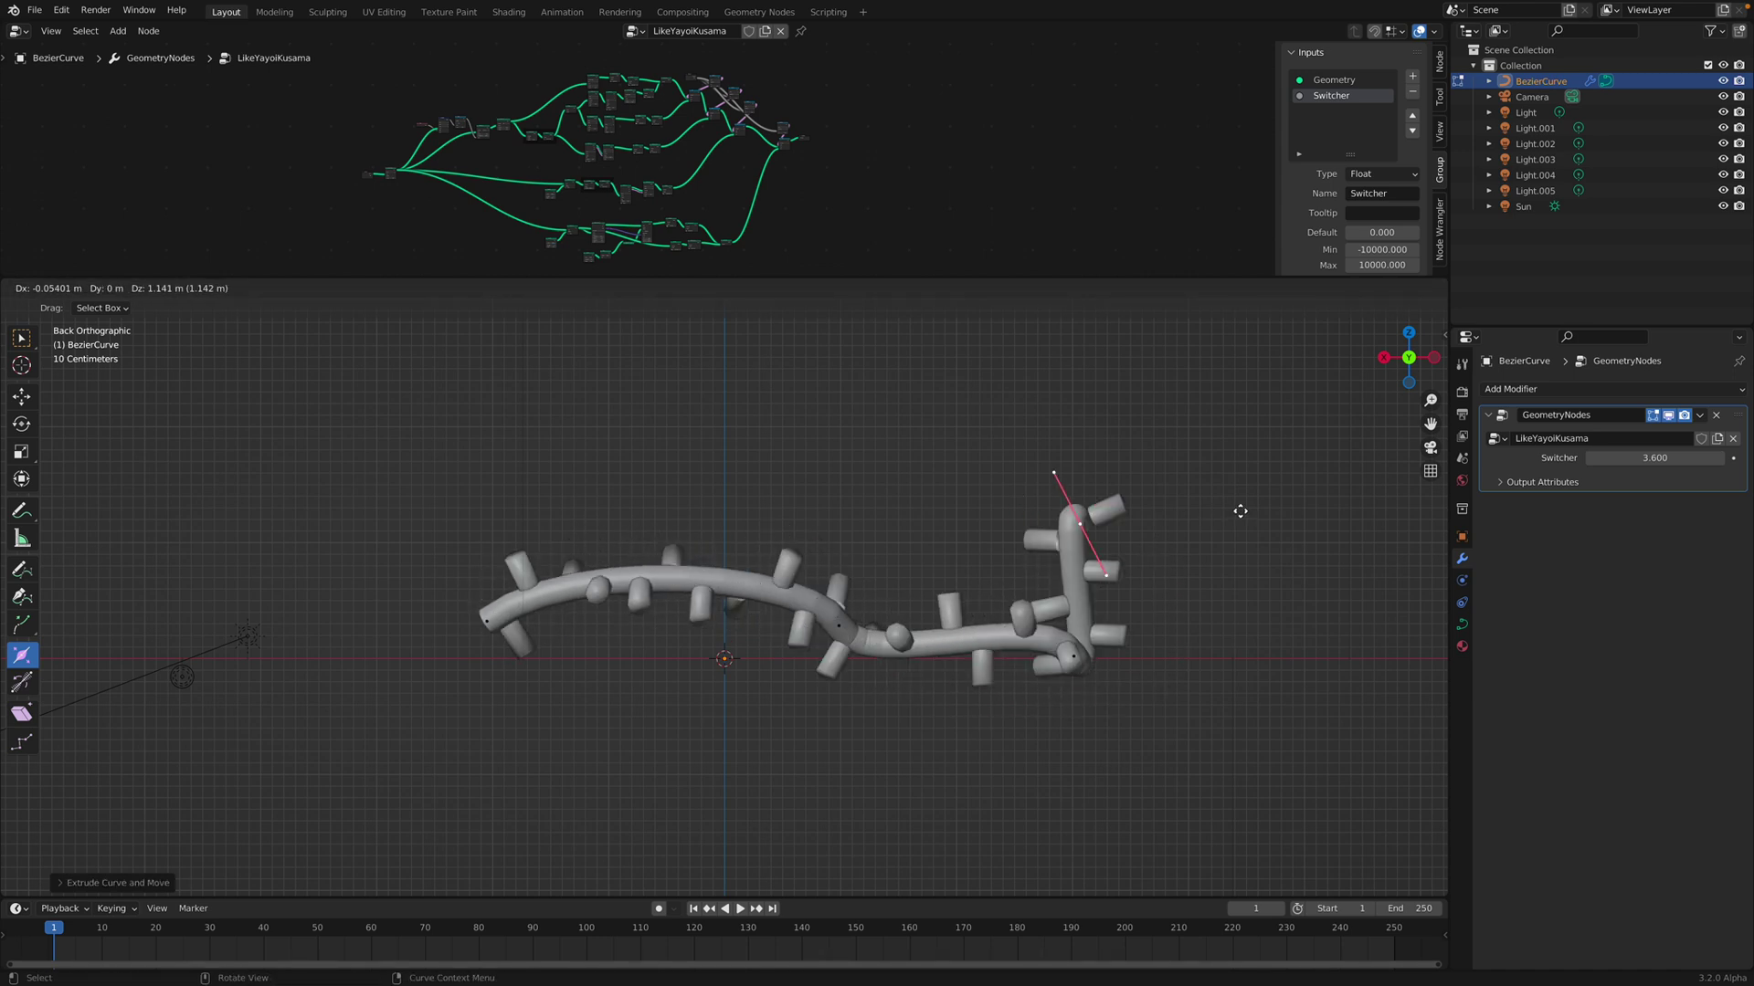
click(1276, 457)
shift+middle_drag(1022, 535, 986, 581)
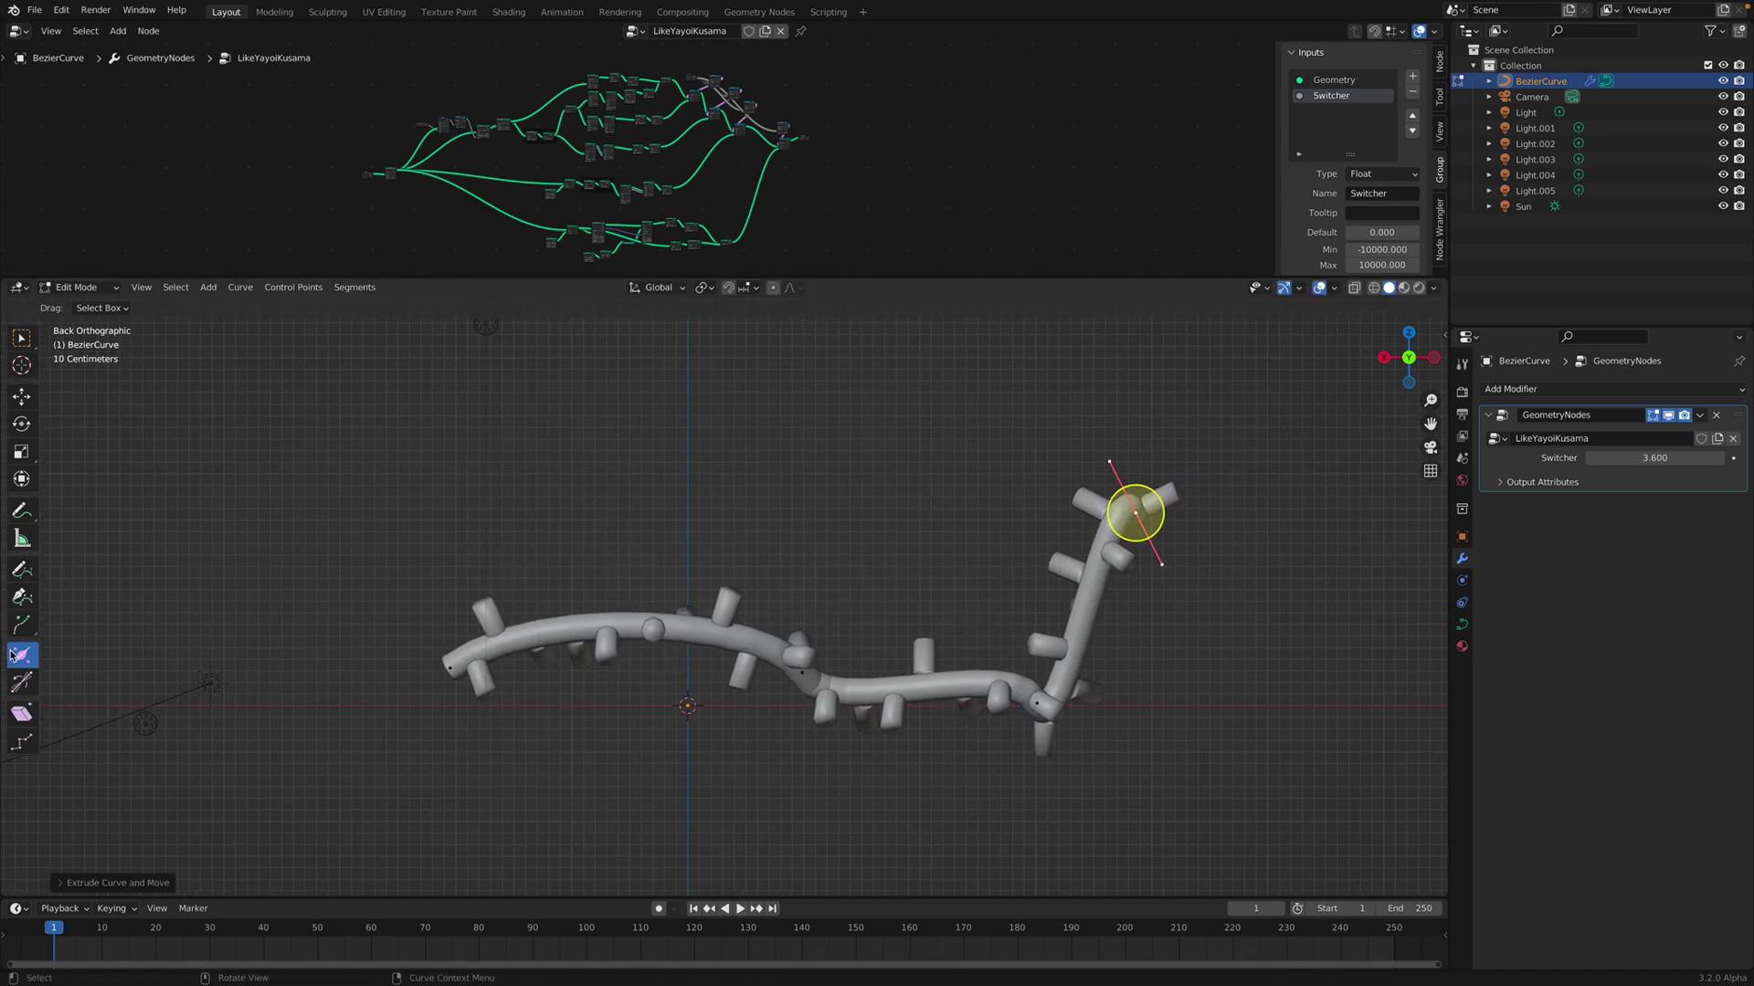
Widen the viewport's tool list to show the tool names, and open and dismiss the splash screen
drag(41, 602, 126, 595)
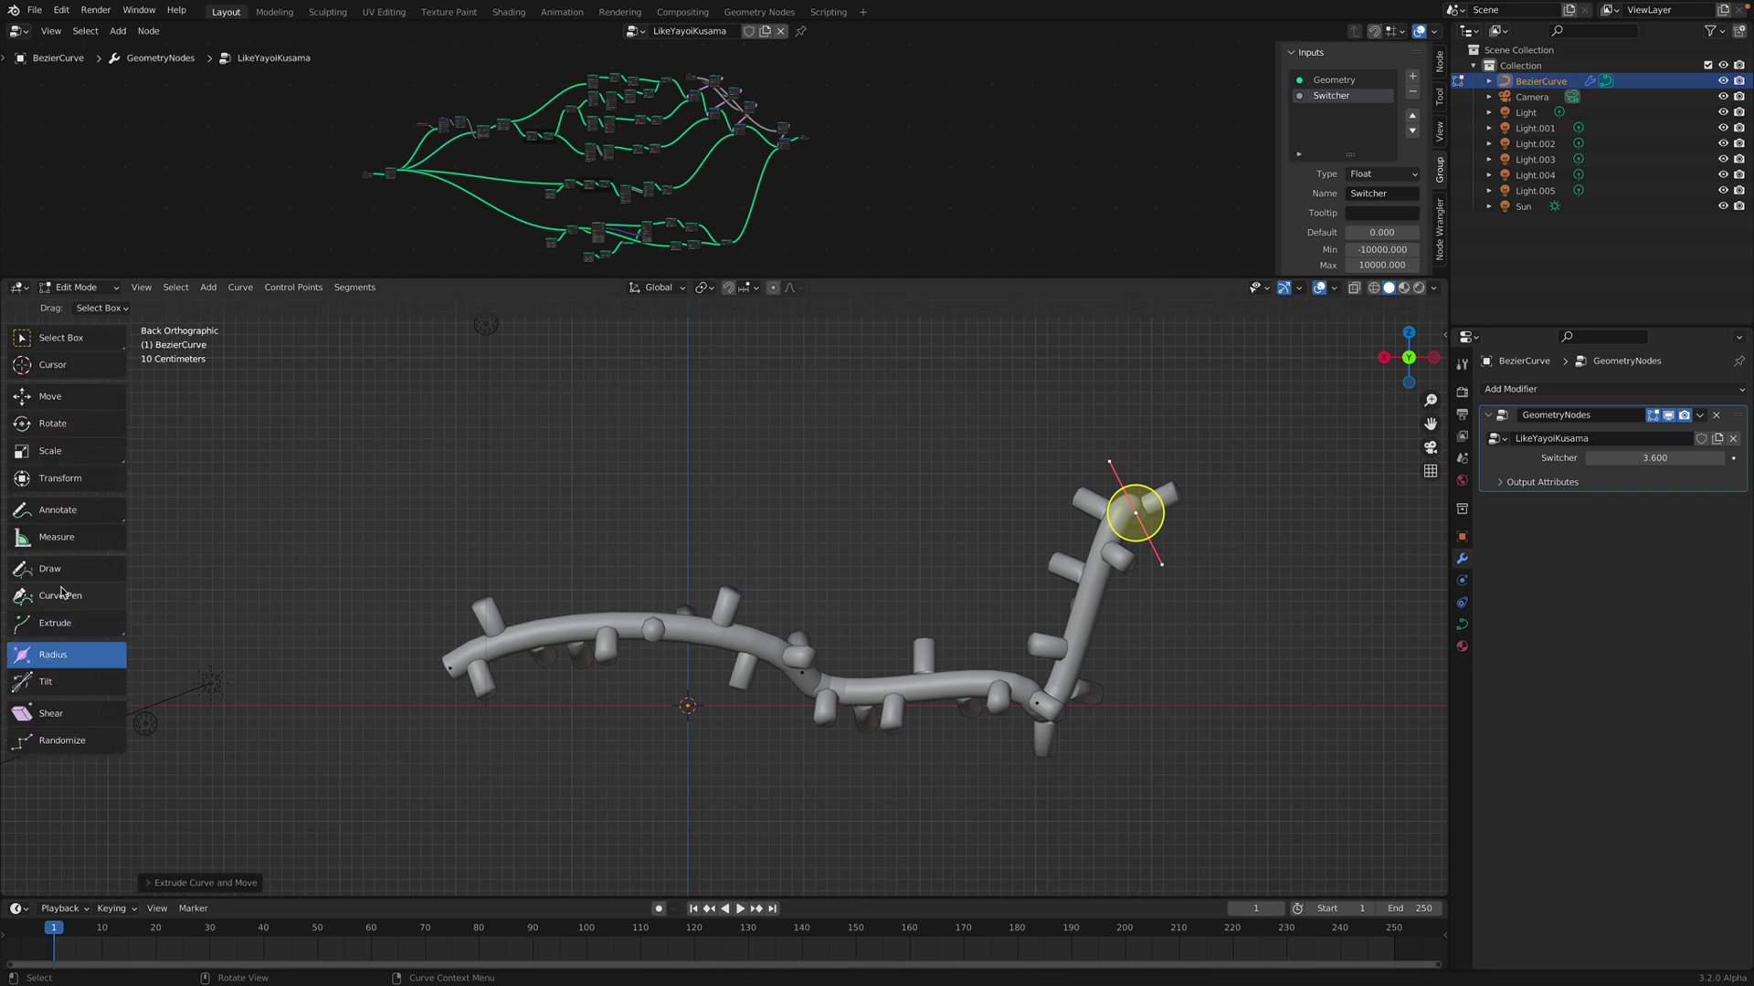
click(14, 9)
click(45, 26)
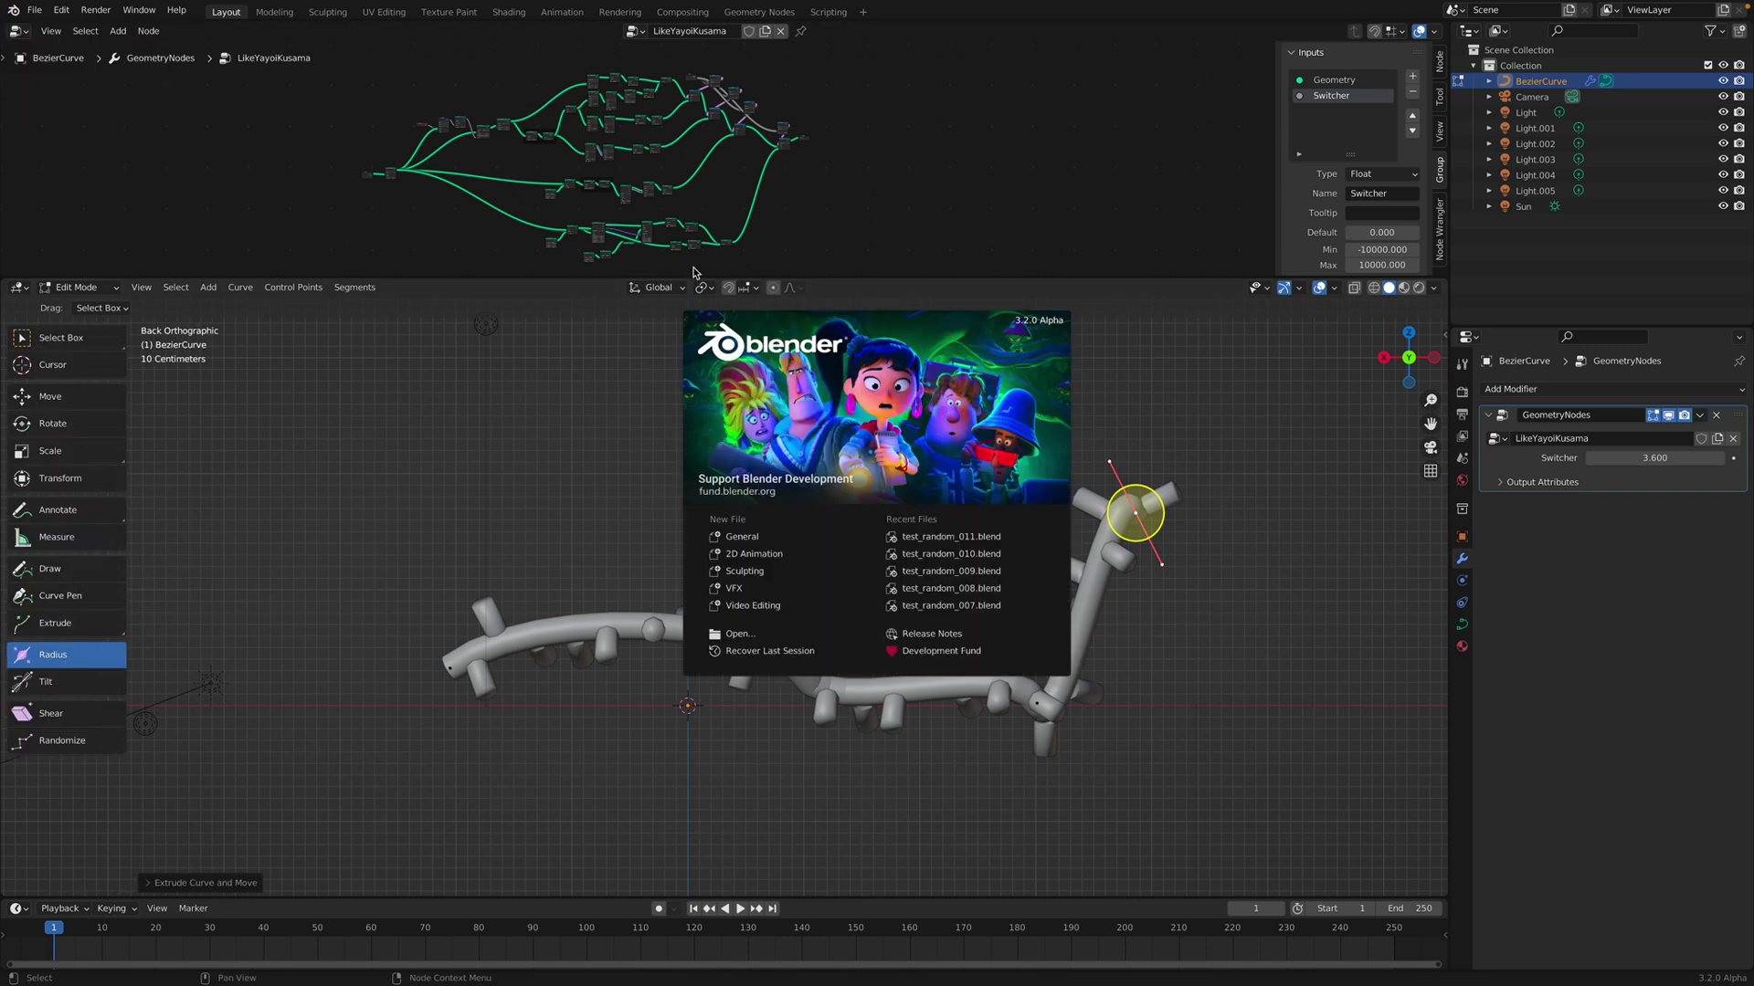
click(186, 588)
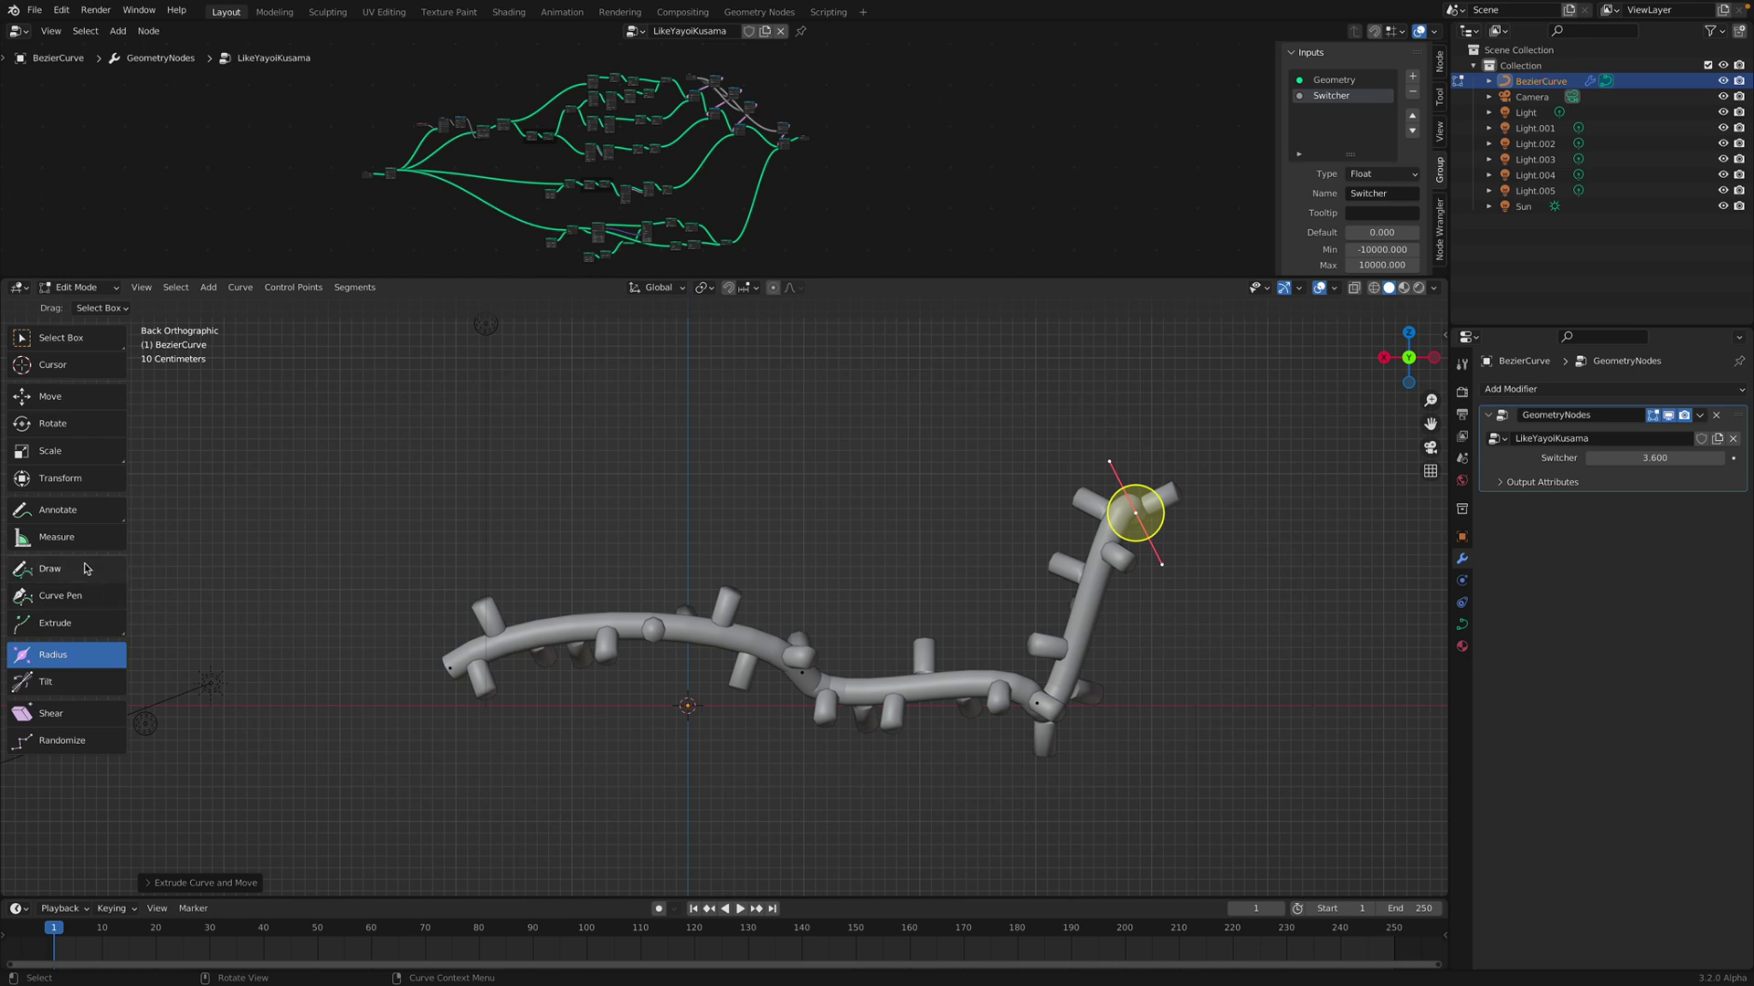
Extrude both end points of the curve together and trackball-rotate the new points
click(449, 665)
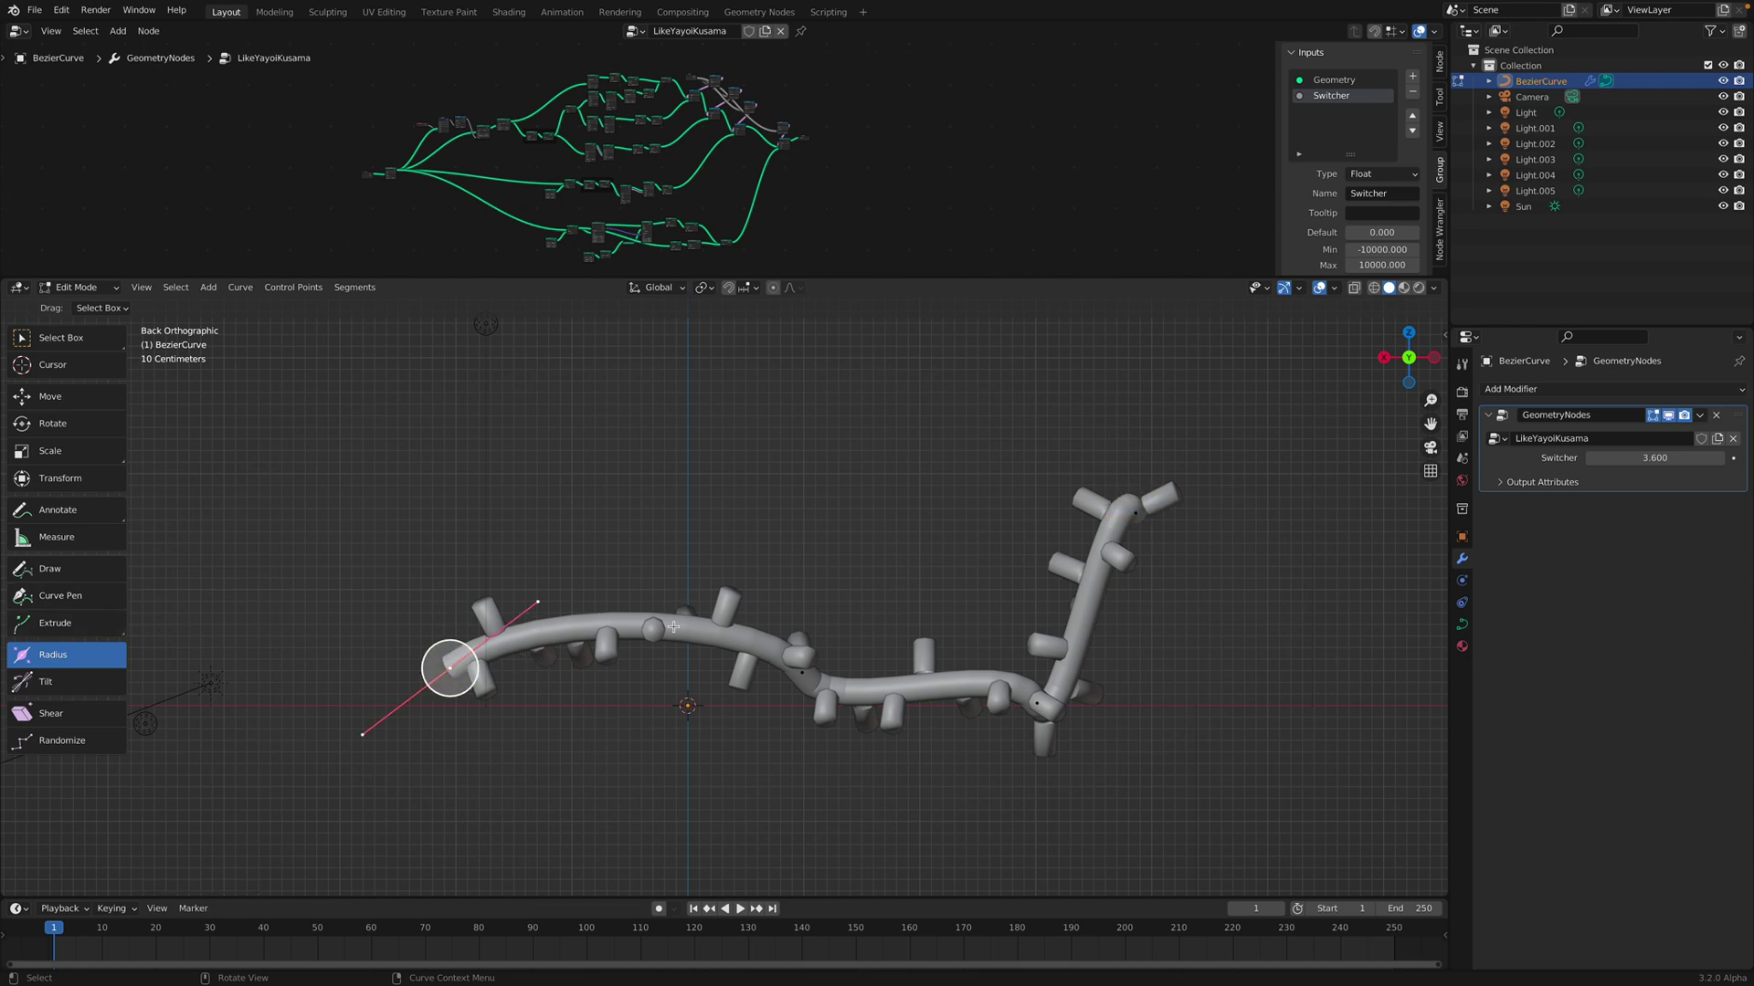
shift+click(1137, 513)
shift+middle_drag(1124, 546, 1108, 616)
key(e)
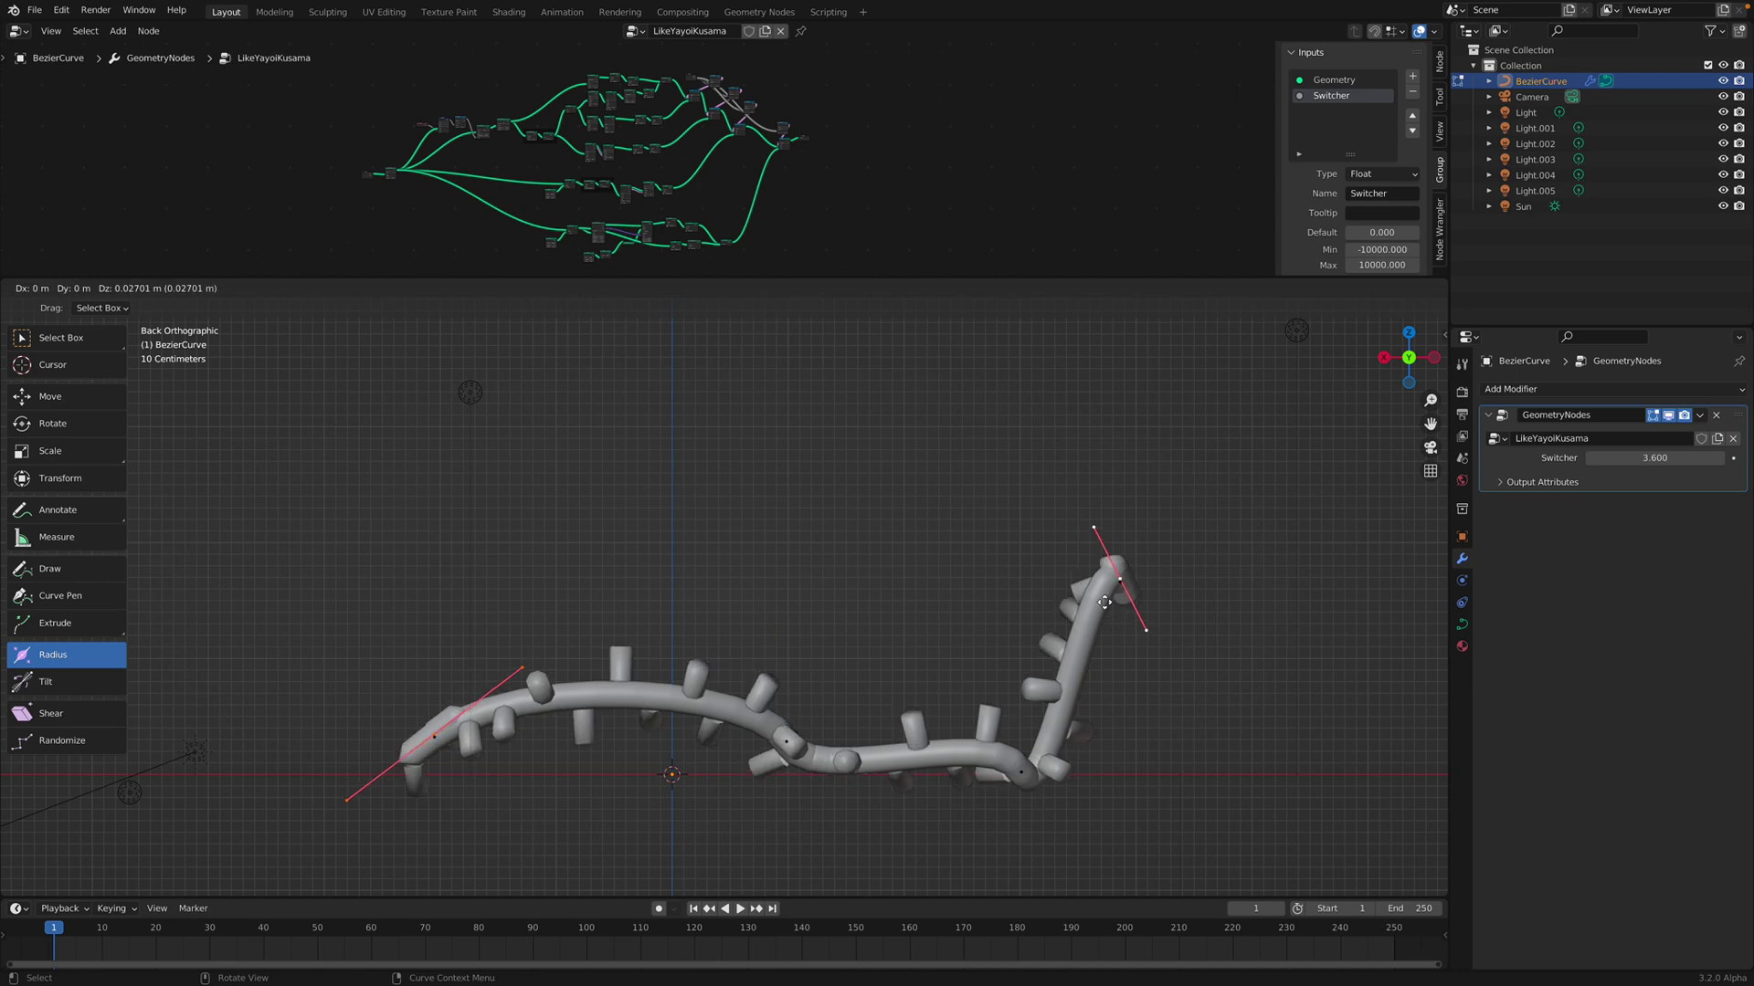
click(996, 439)
key(r)
key(r)
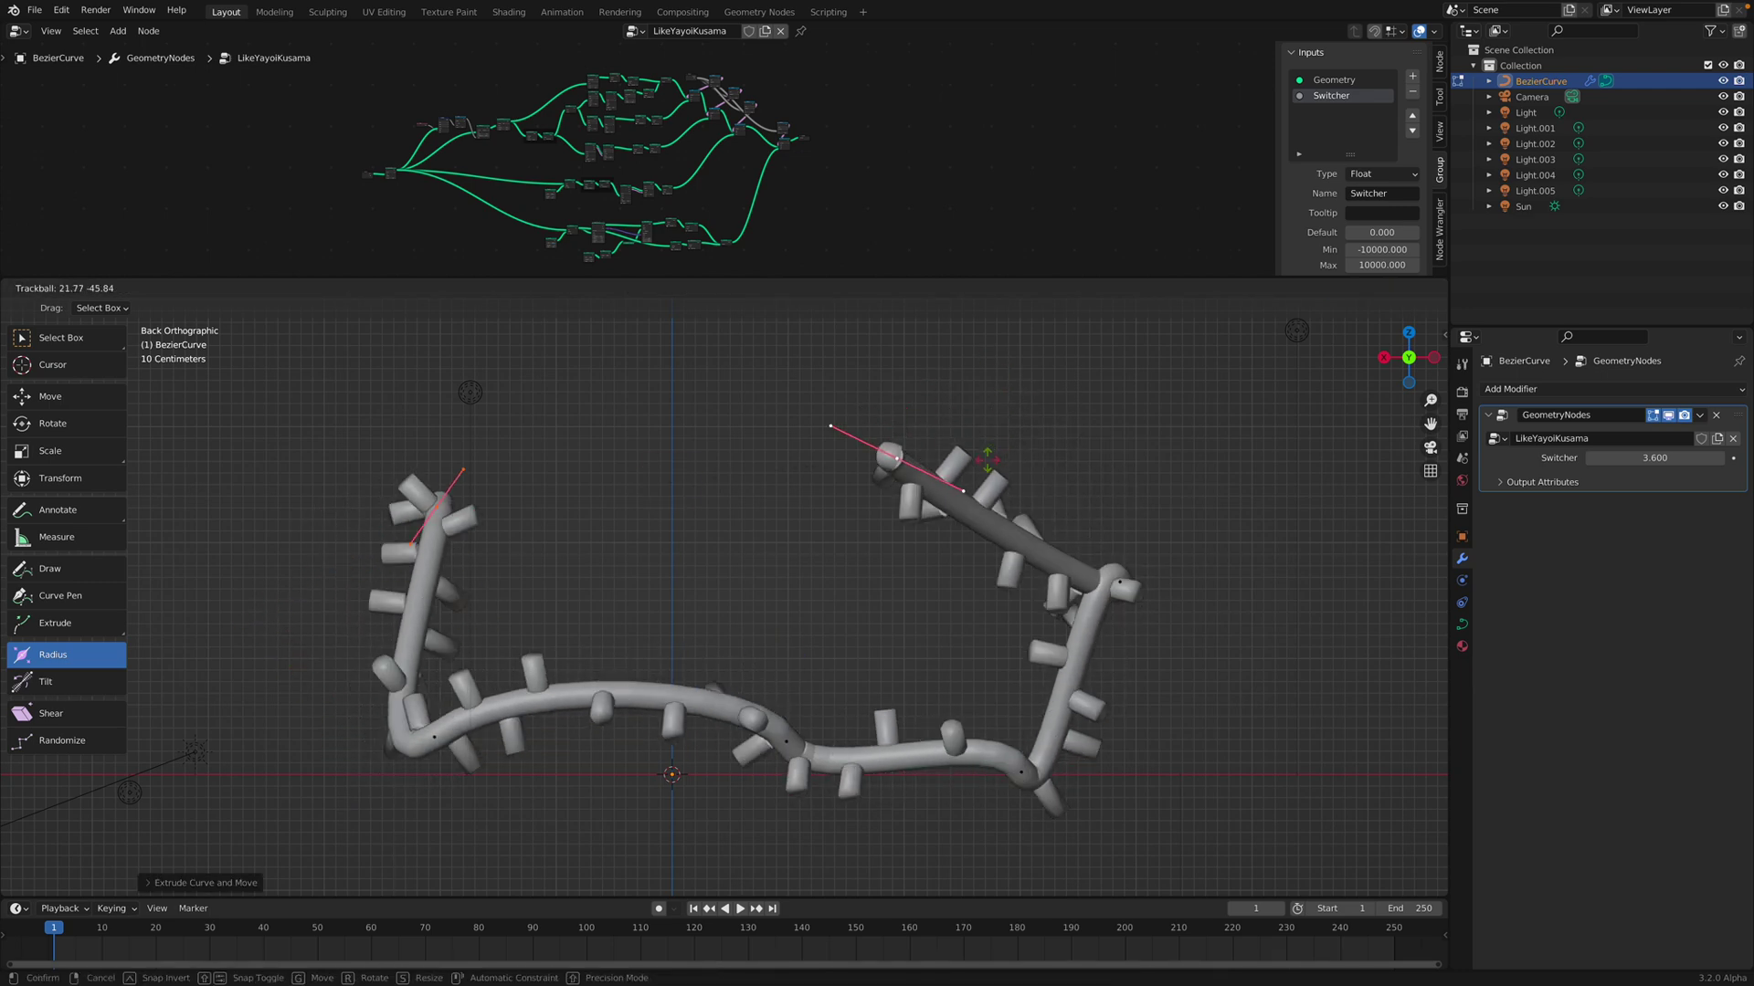
click(915, 553)
Select all the curve's control points and delete their vertices
key(a)
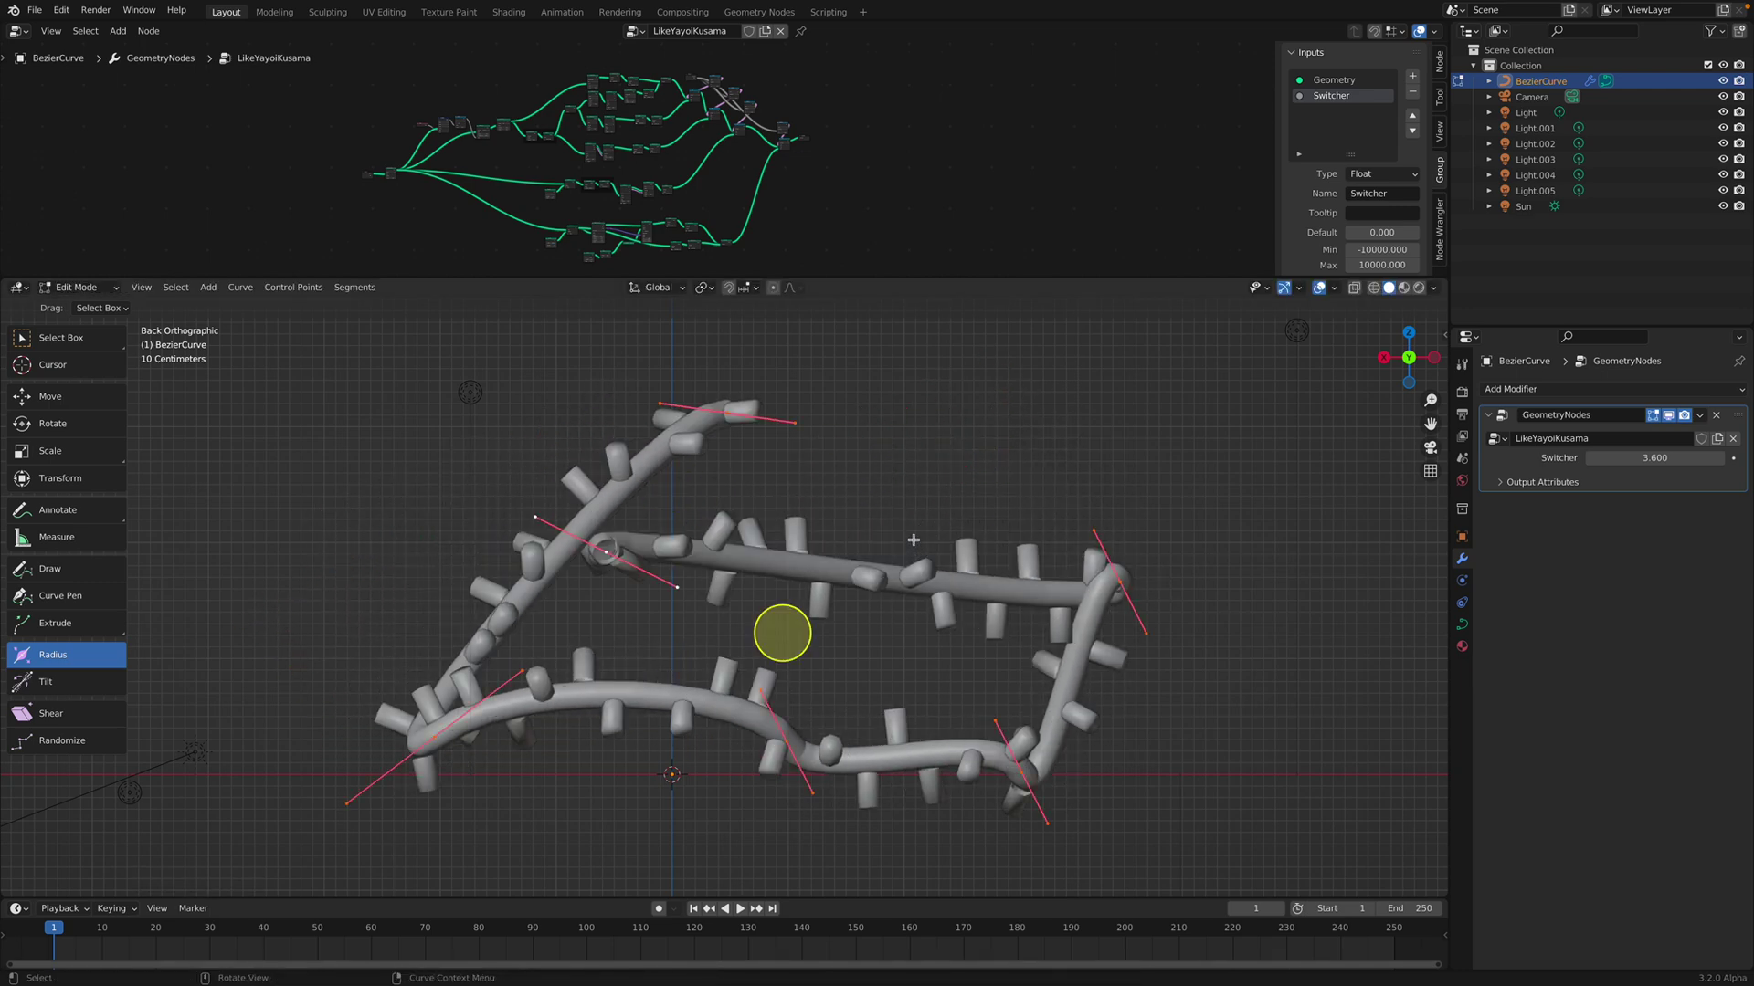
key(x)
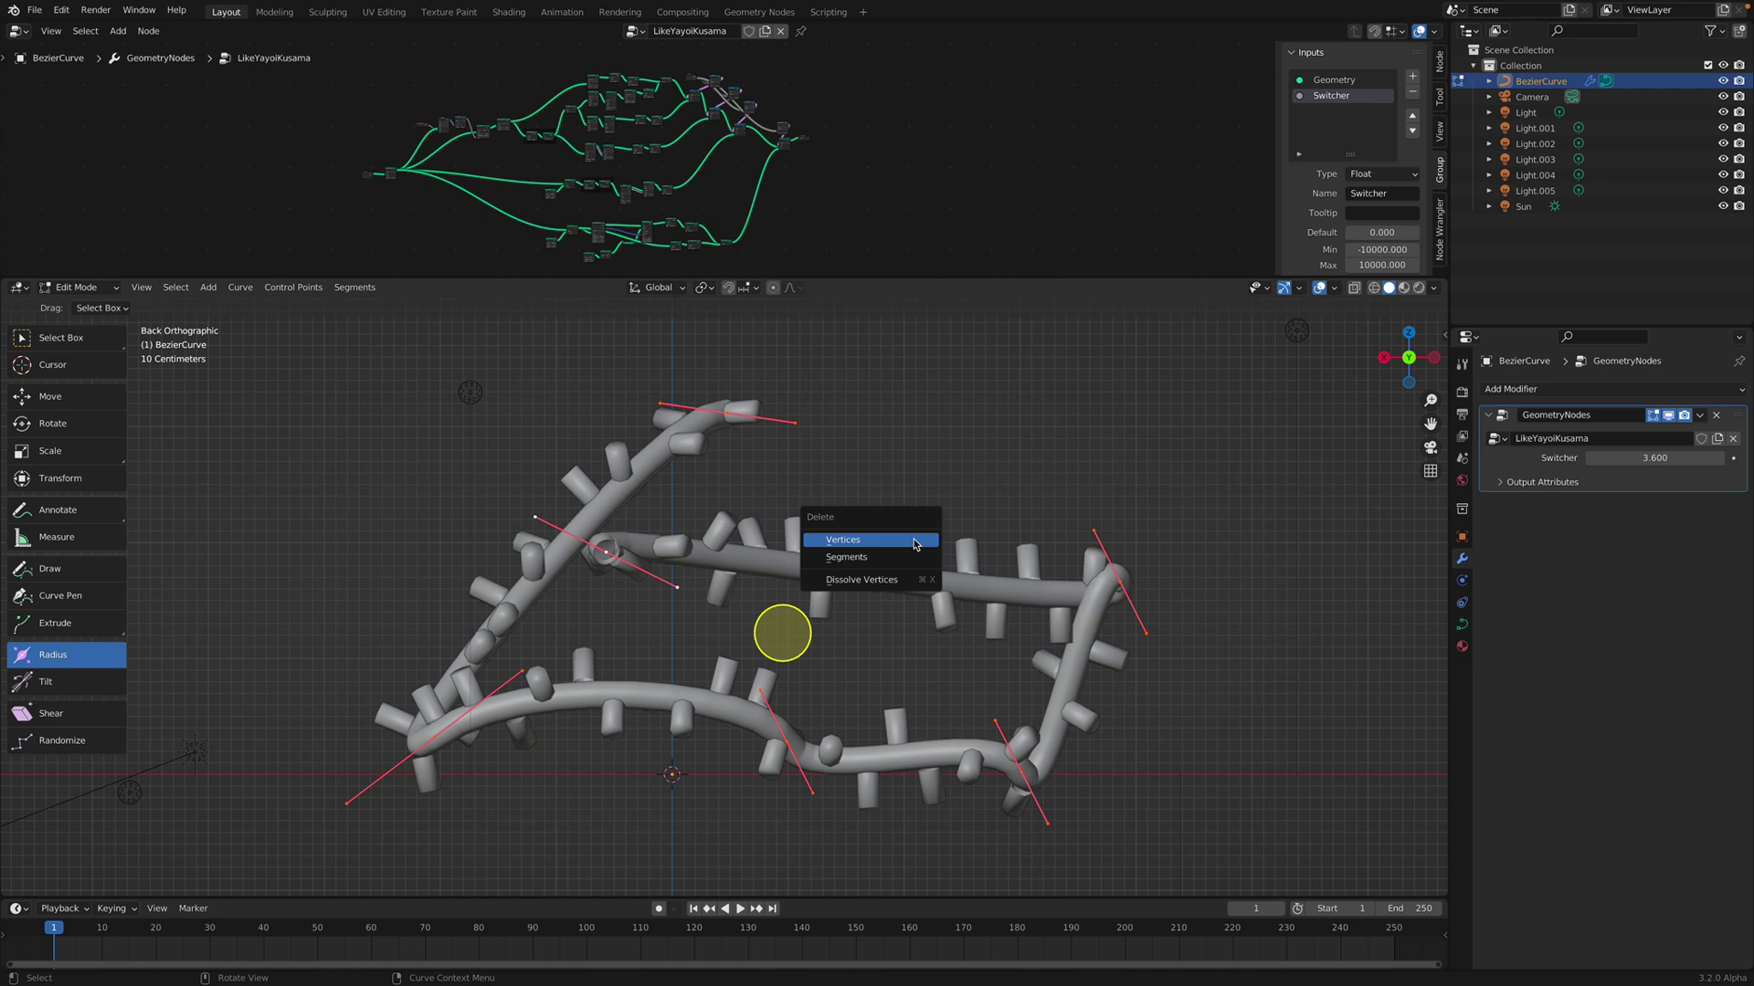
click(914, 539)
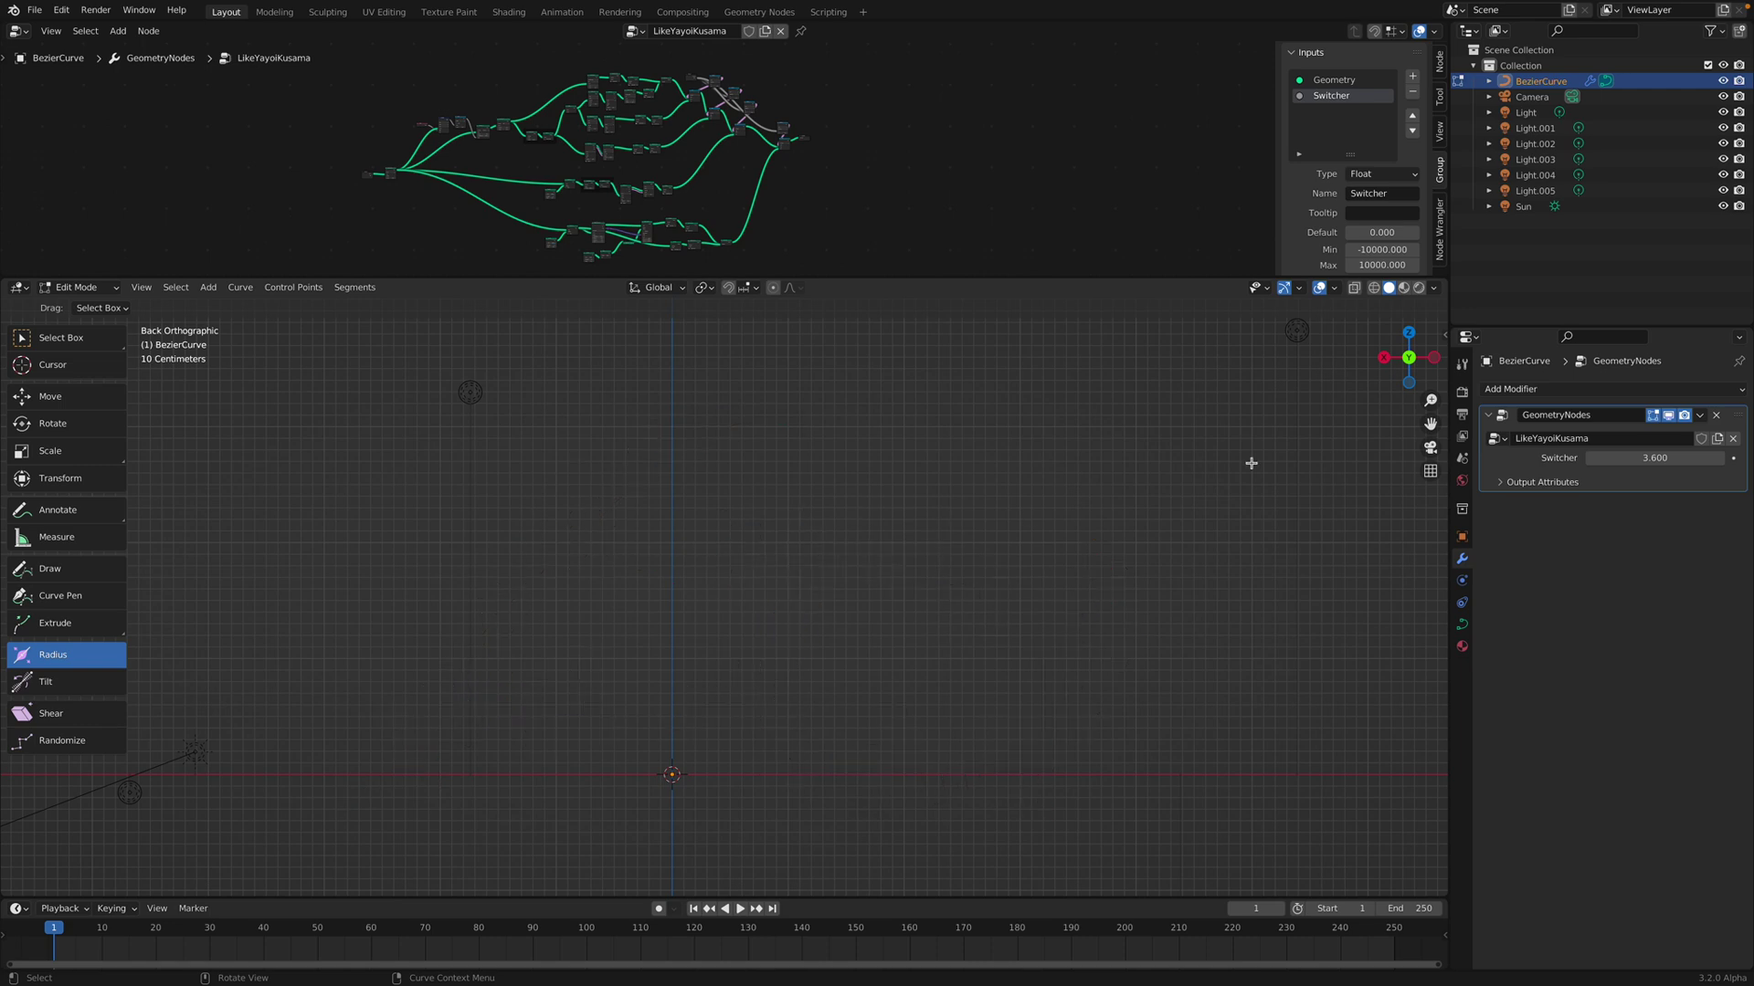
Draw a large freehand S-shaped curve across the origin in the top view with the Draw tool
click(1409, 332)
scroll(822, 548, down, 4)
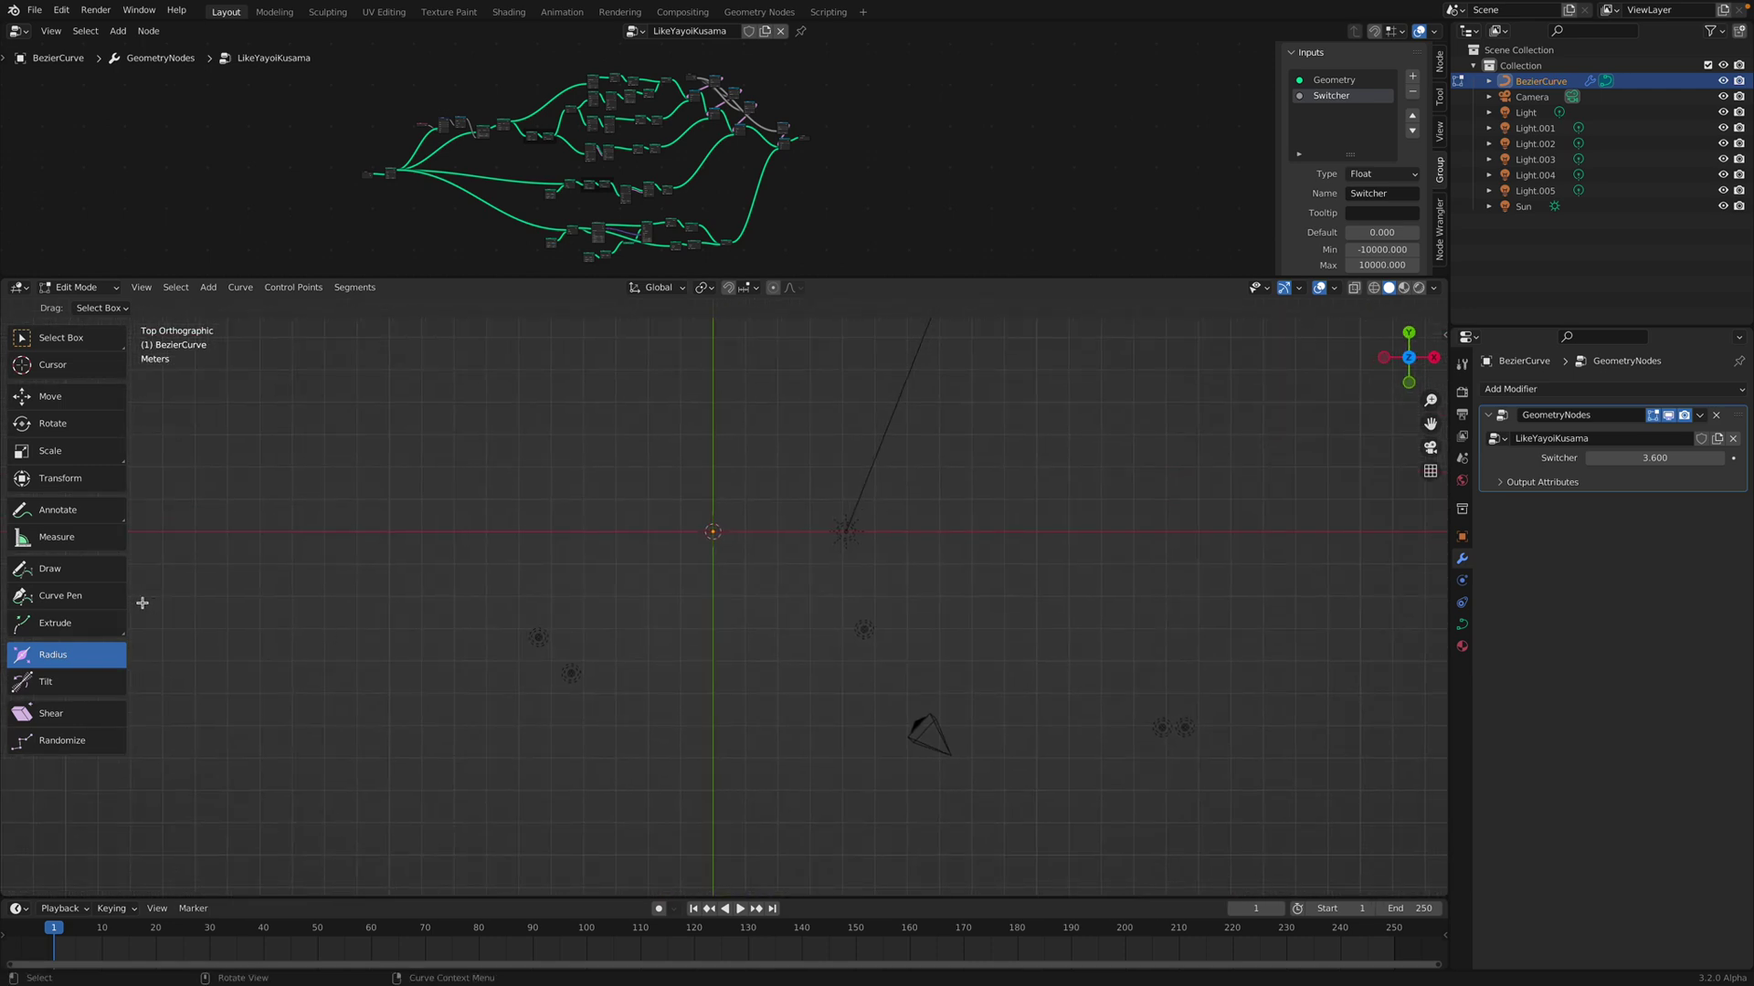
click(81, 569)
drag(519, 481, 707, 403)
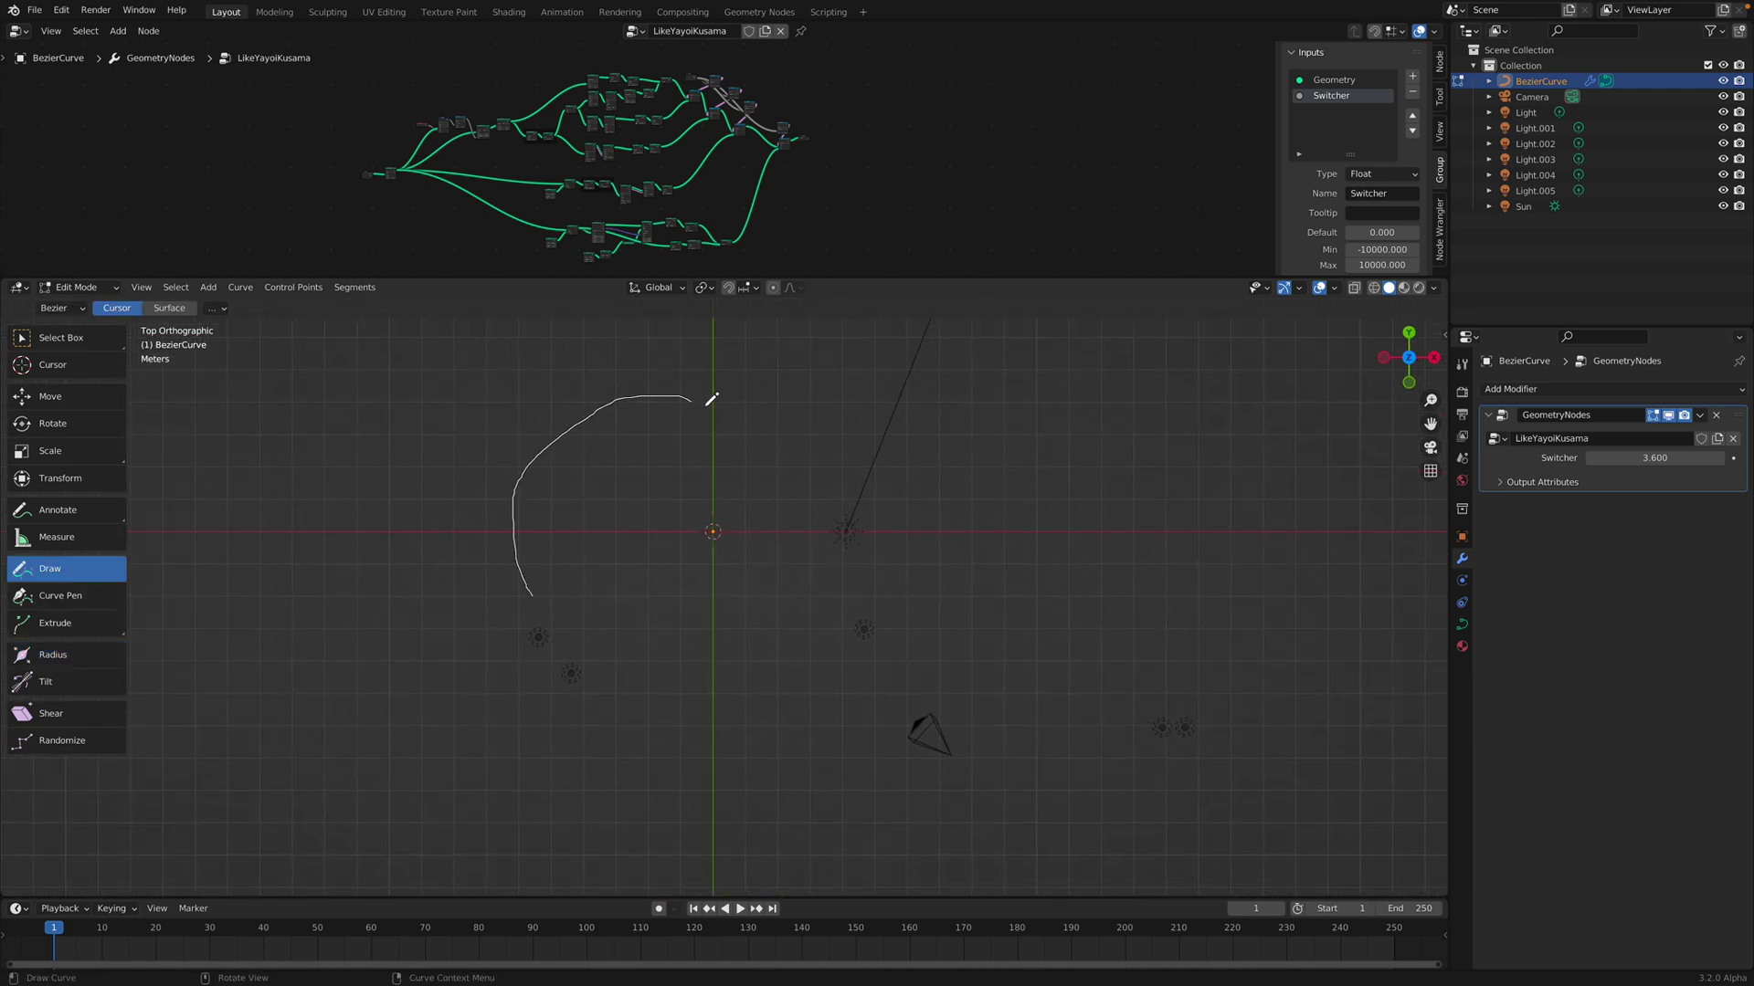
mouse_move(738, 563)
mouse_down()
mouse_move(901, 449)
mouse_move(902, 429)
mouse_up()
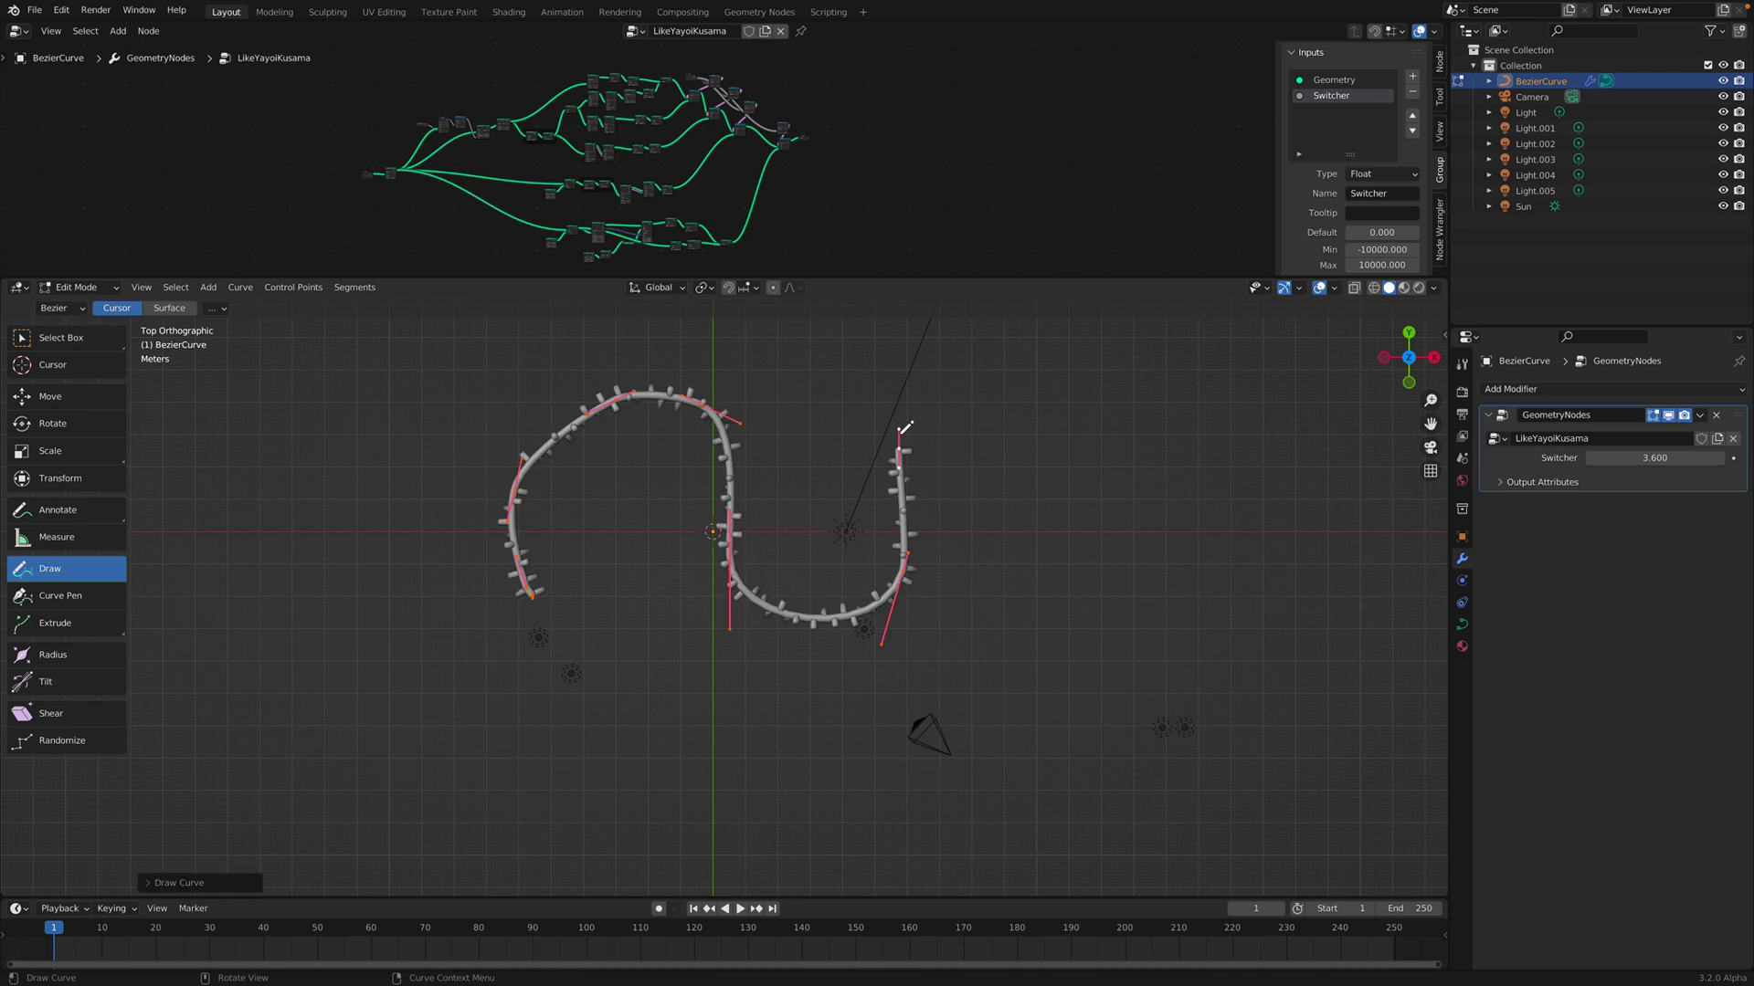
Enlarge the radius of the control point in the middle of the S-curve with the Radius tool
middle_drag(757, 516, 198, 629)
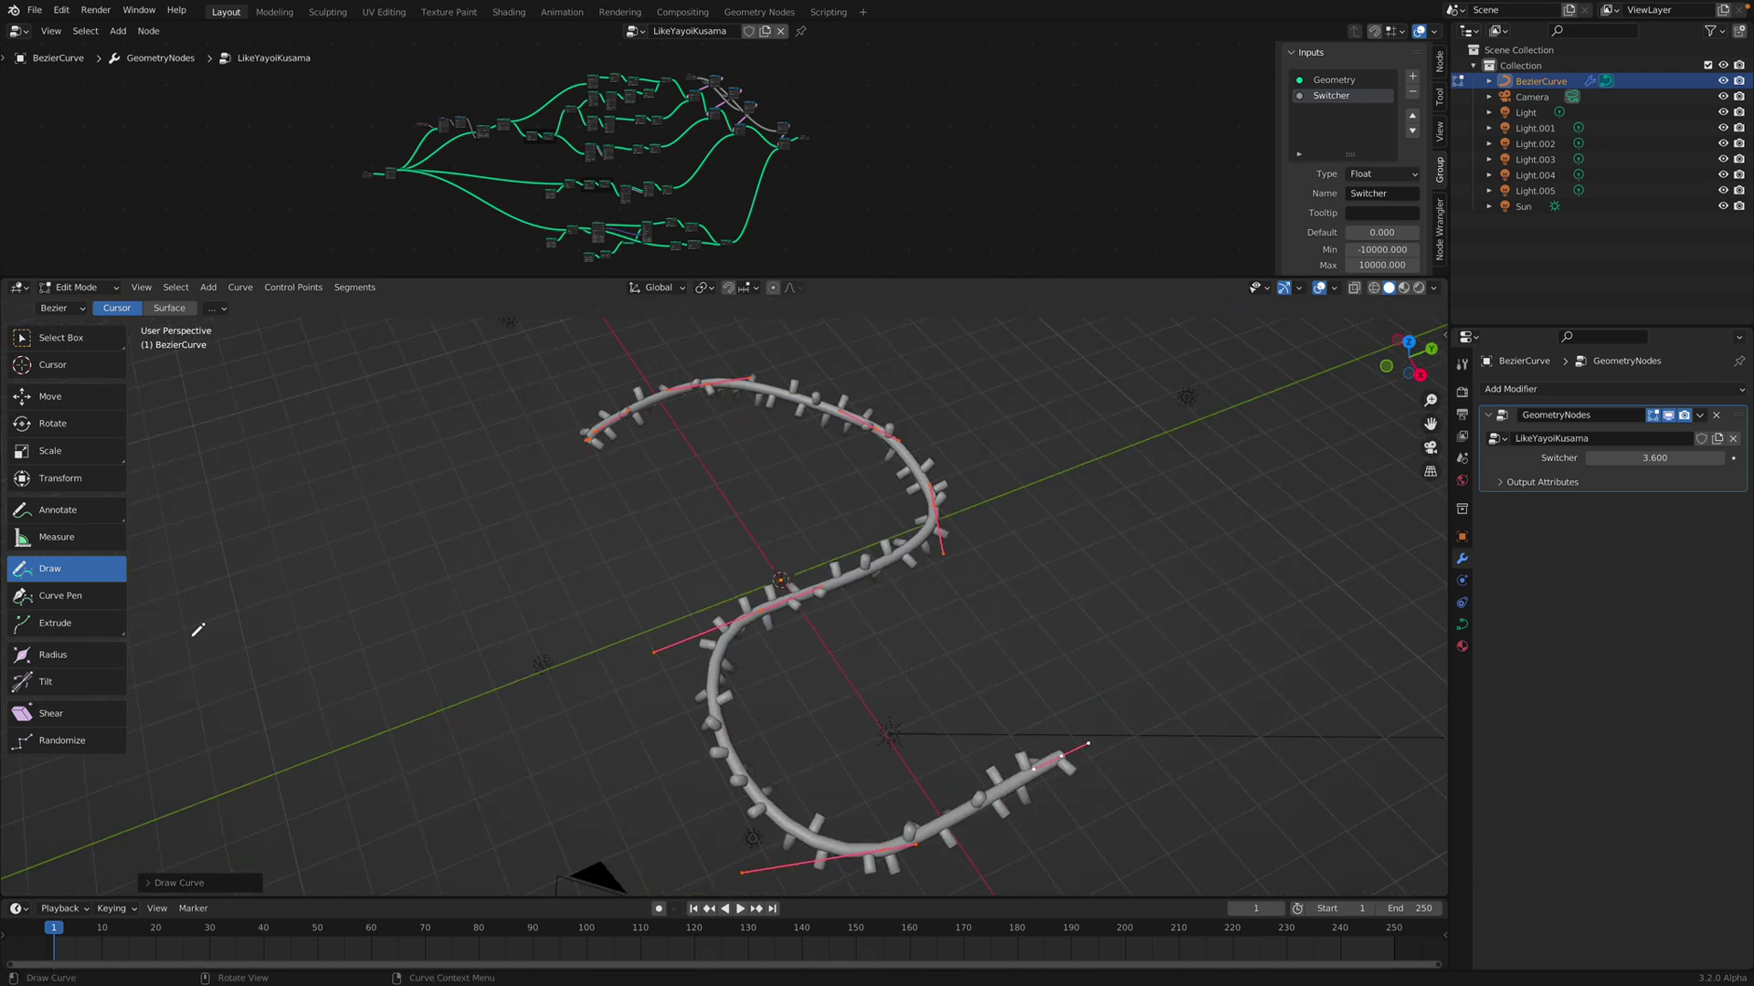
click(53, 655)
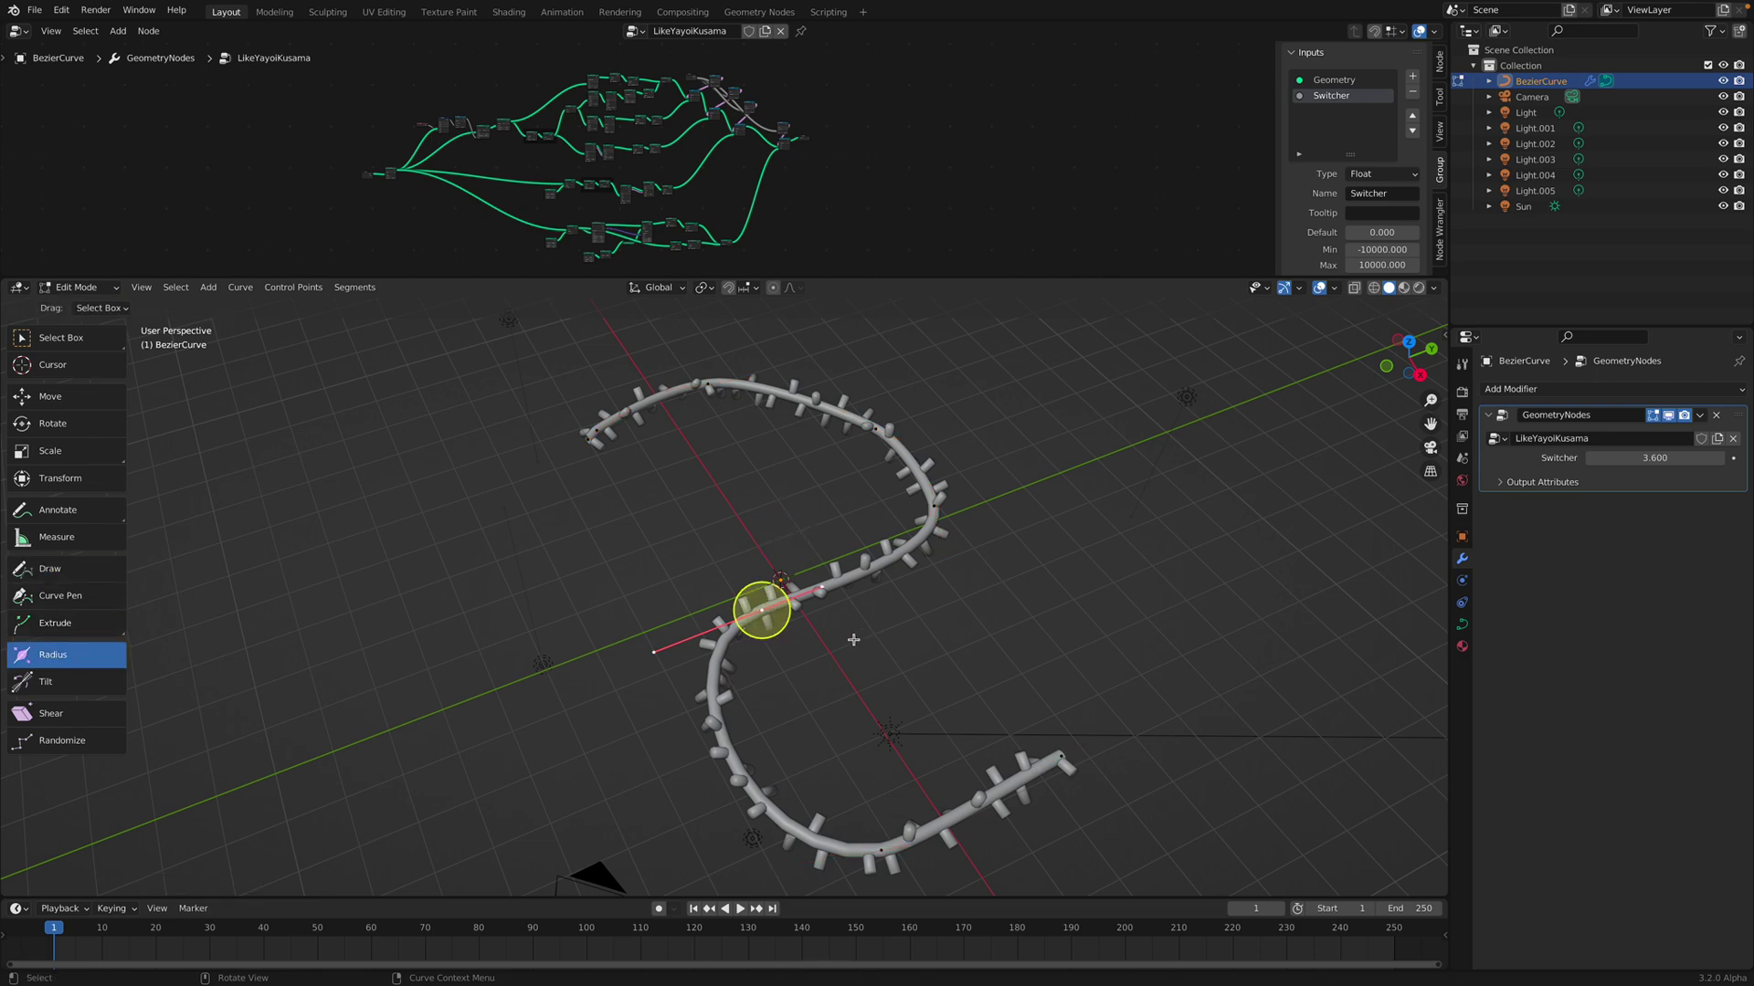
click(762, 610)
drag(783, 595, 949, 589)
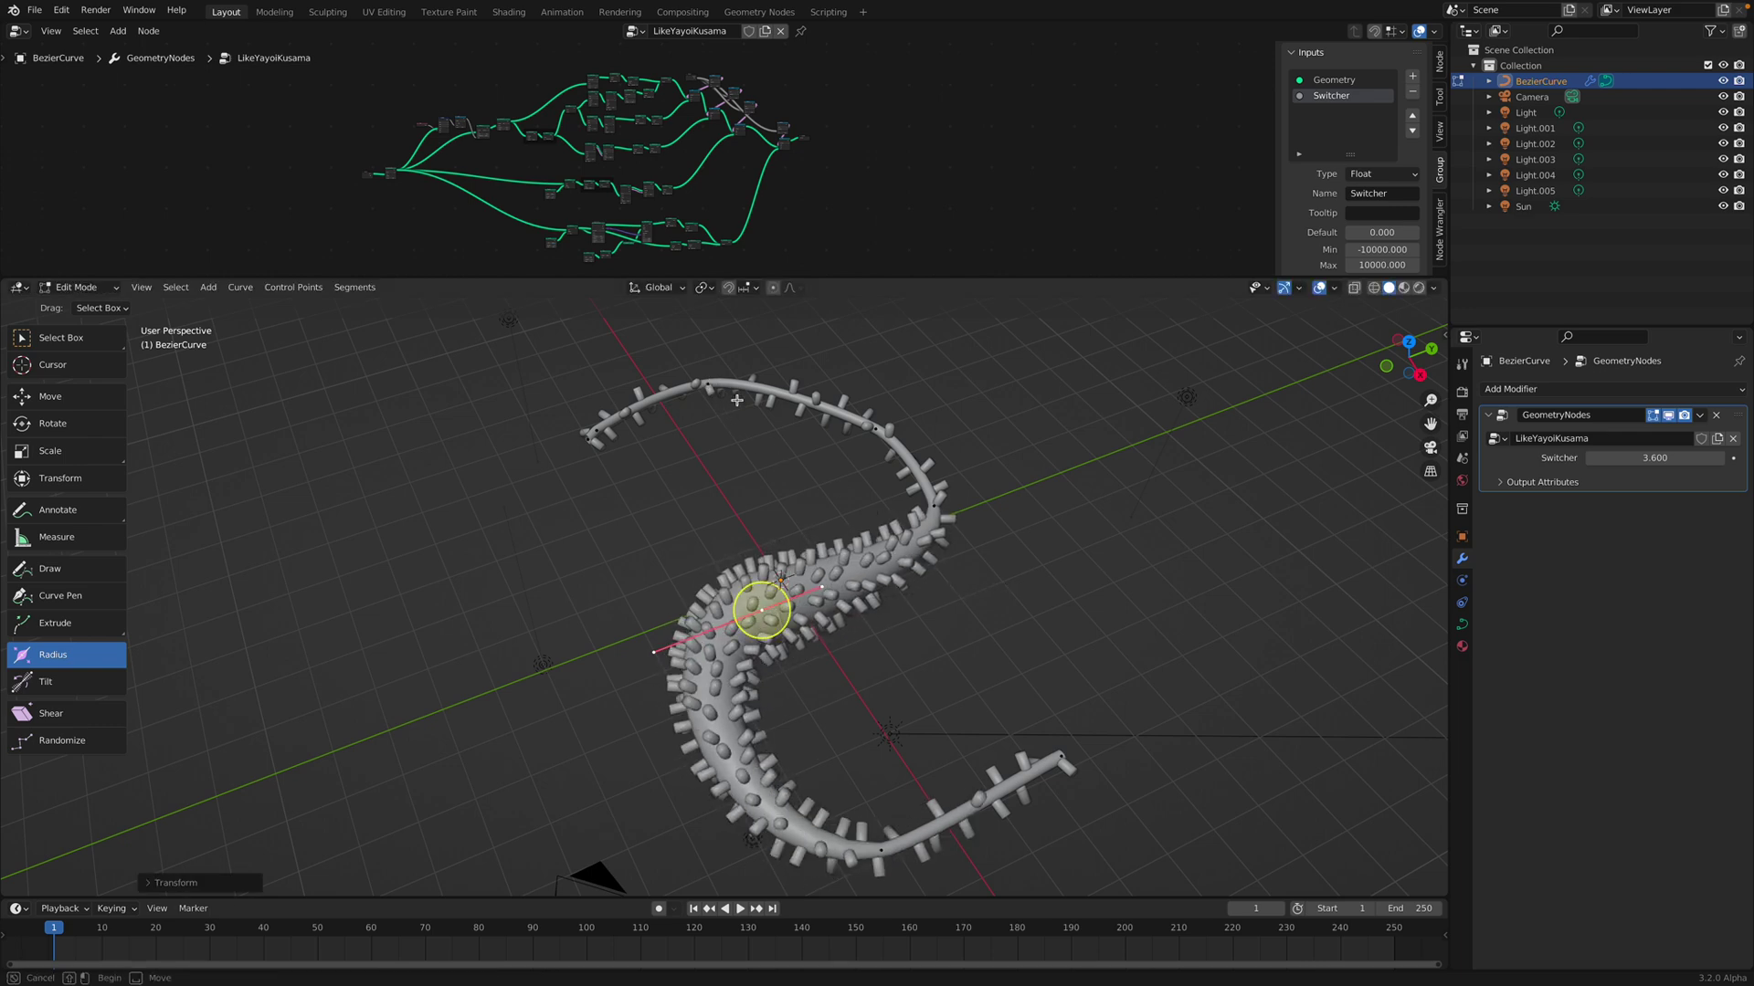
Enlarge the radius at several other control points of the S-curve, including one end, to vary its thickness
click(705, 383)
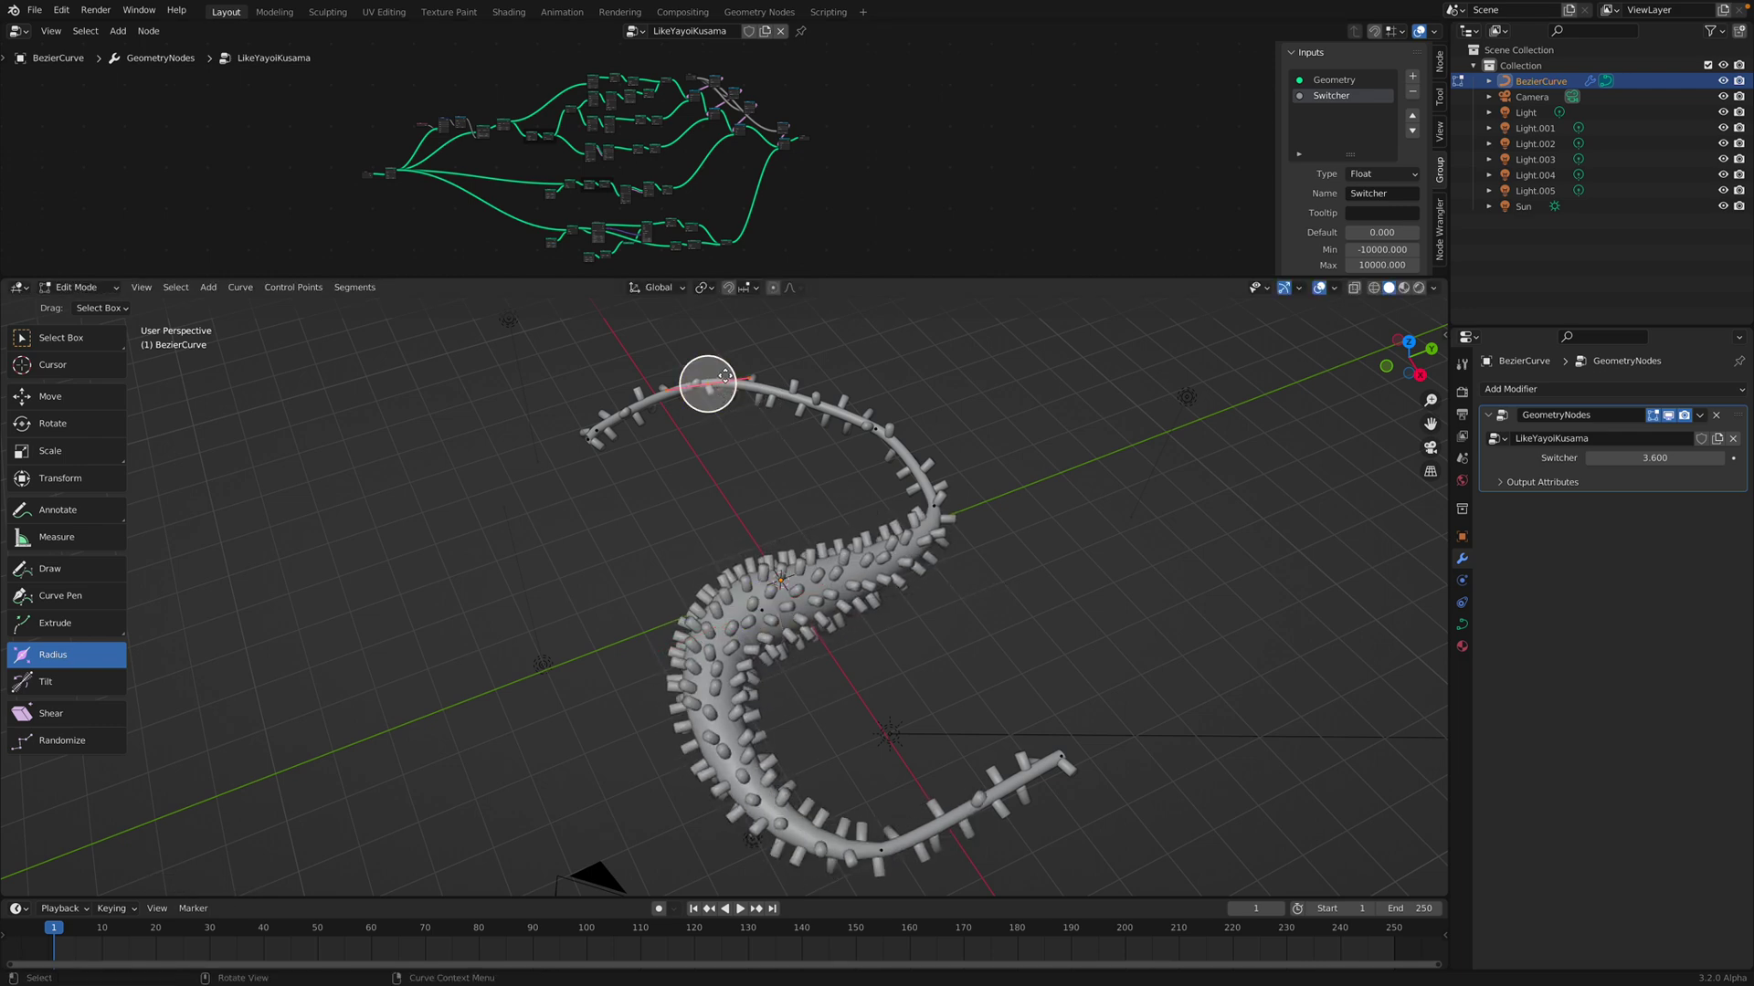
drag(725, 375, 1155, 787)
middle_drag(1010, 690, 1101, 640)
scroll(903, 548, up, 3)
middle_drag(899, 548, 818, 492)
drag(692, 428, 680, 447)
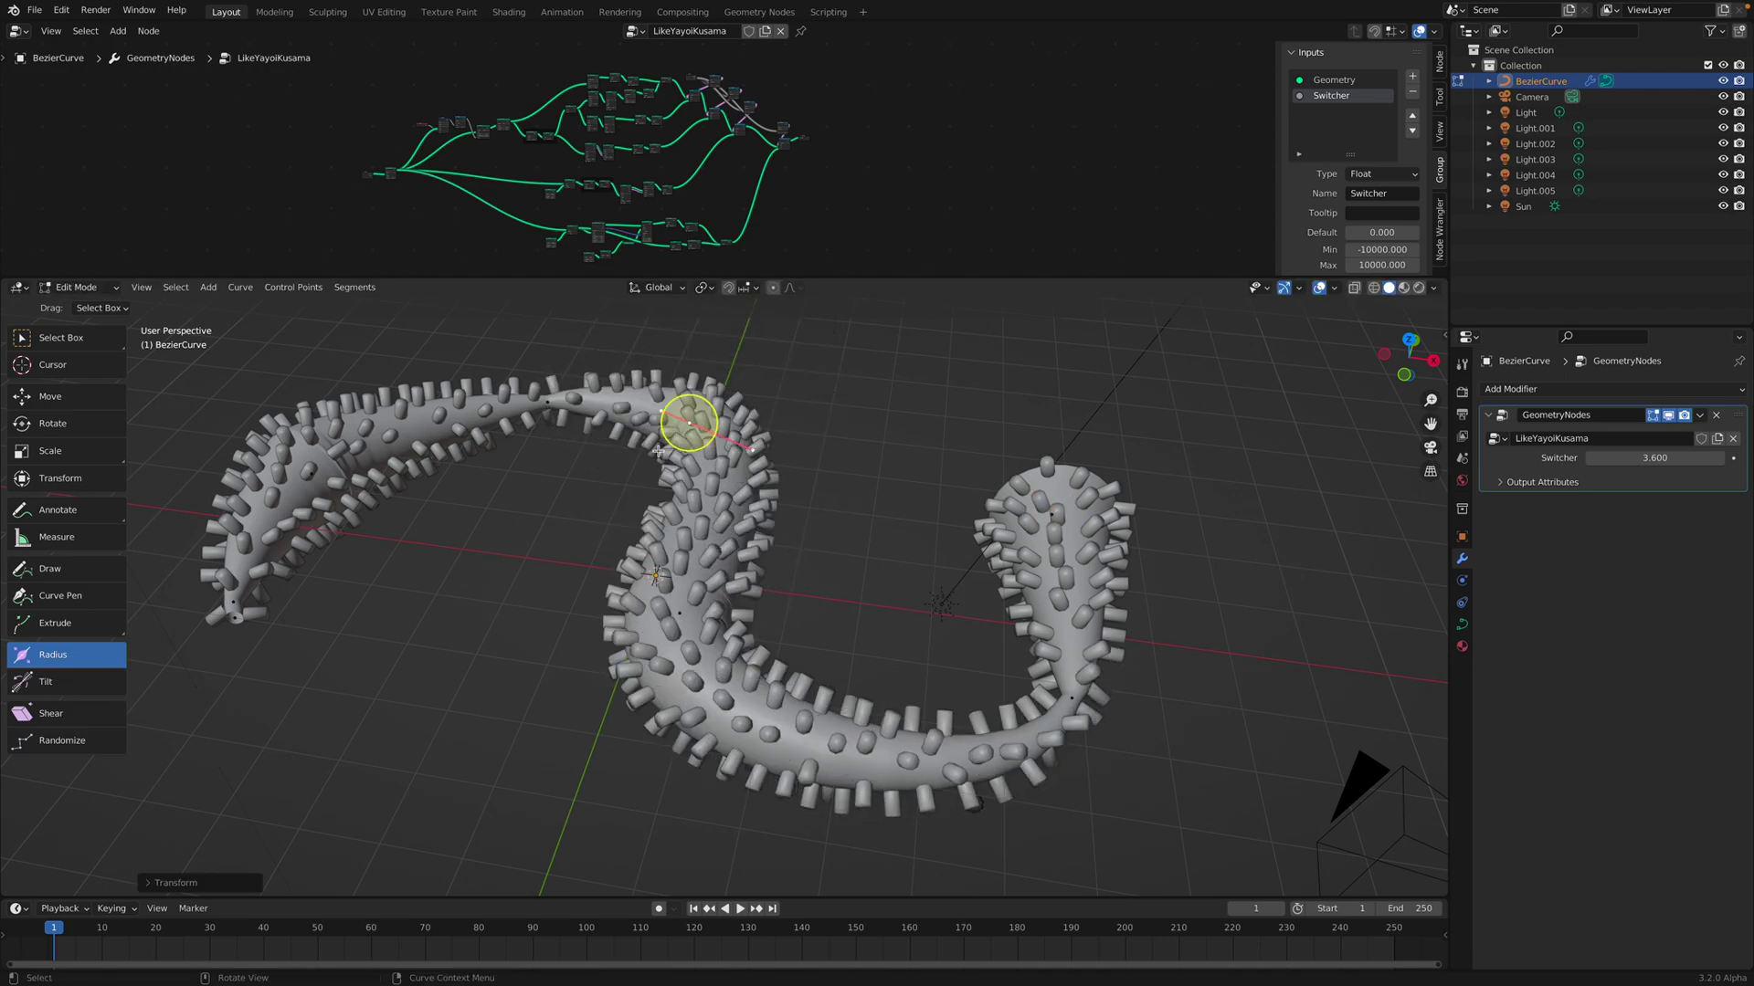
middle_drag(675, 454, 731, 507)
scroll(730, 508, down, 2)
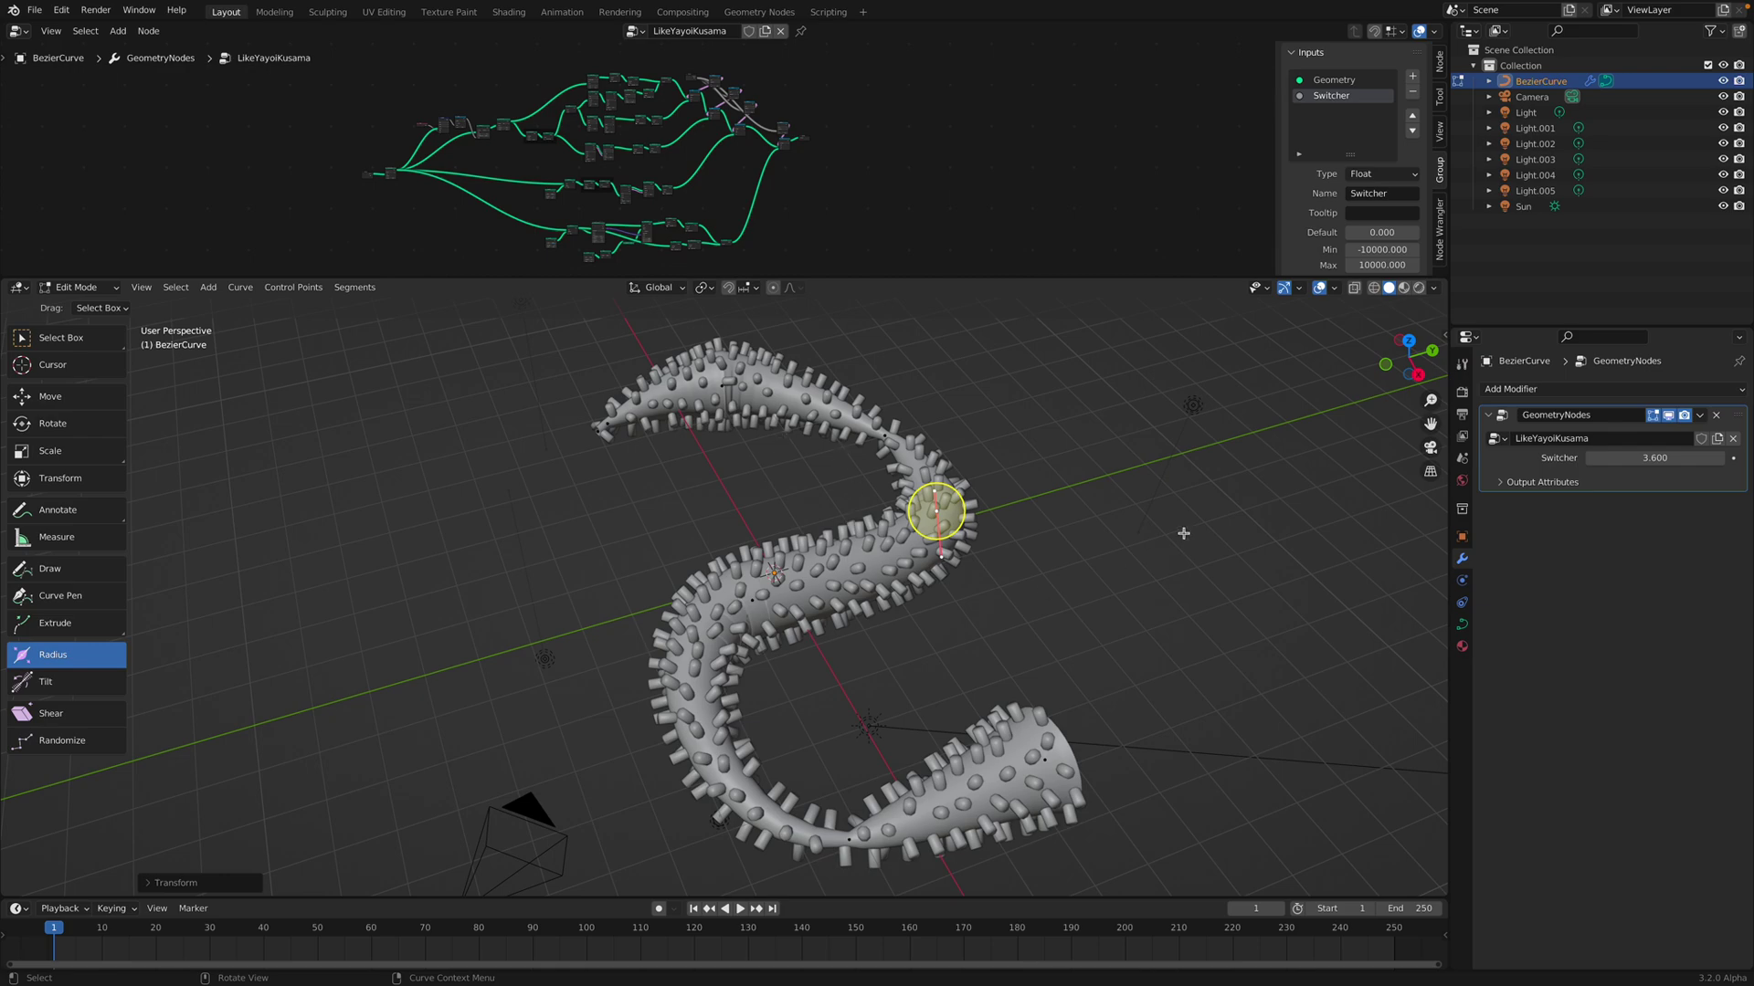
Return the curve to Object Mode and display it in rendered shading
click(77, 286)
click(68, 307)
middle_drag(953, 536, 987, 554)
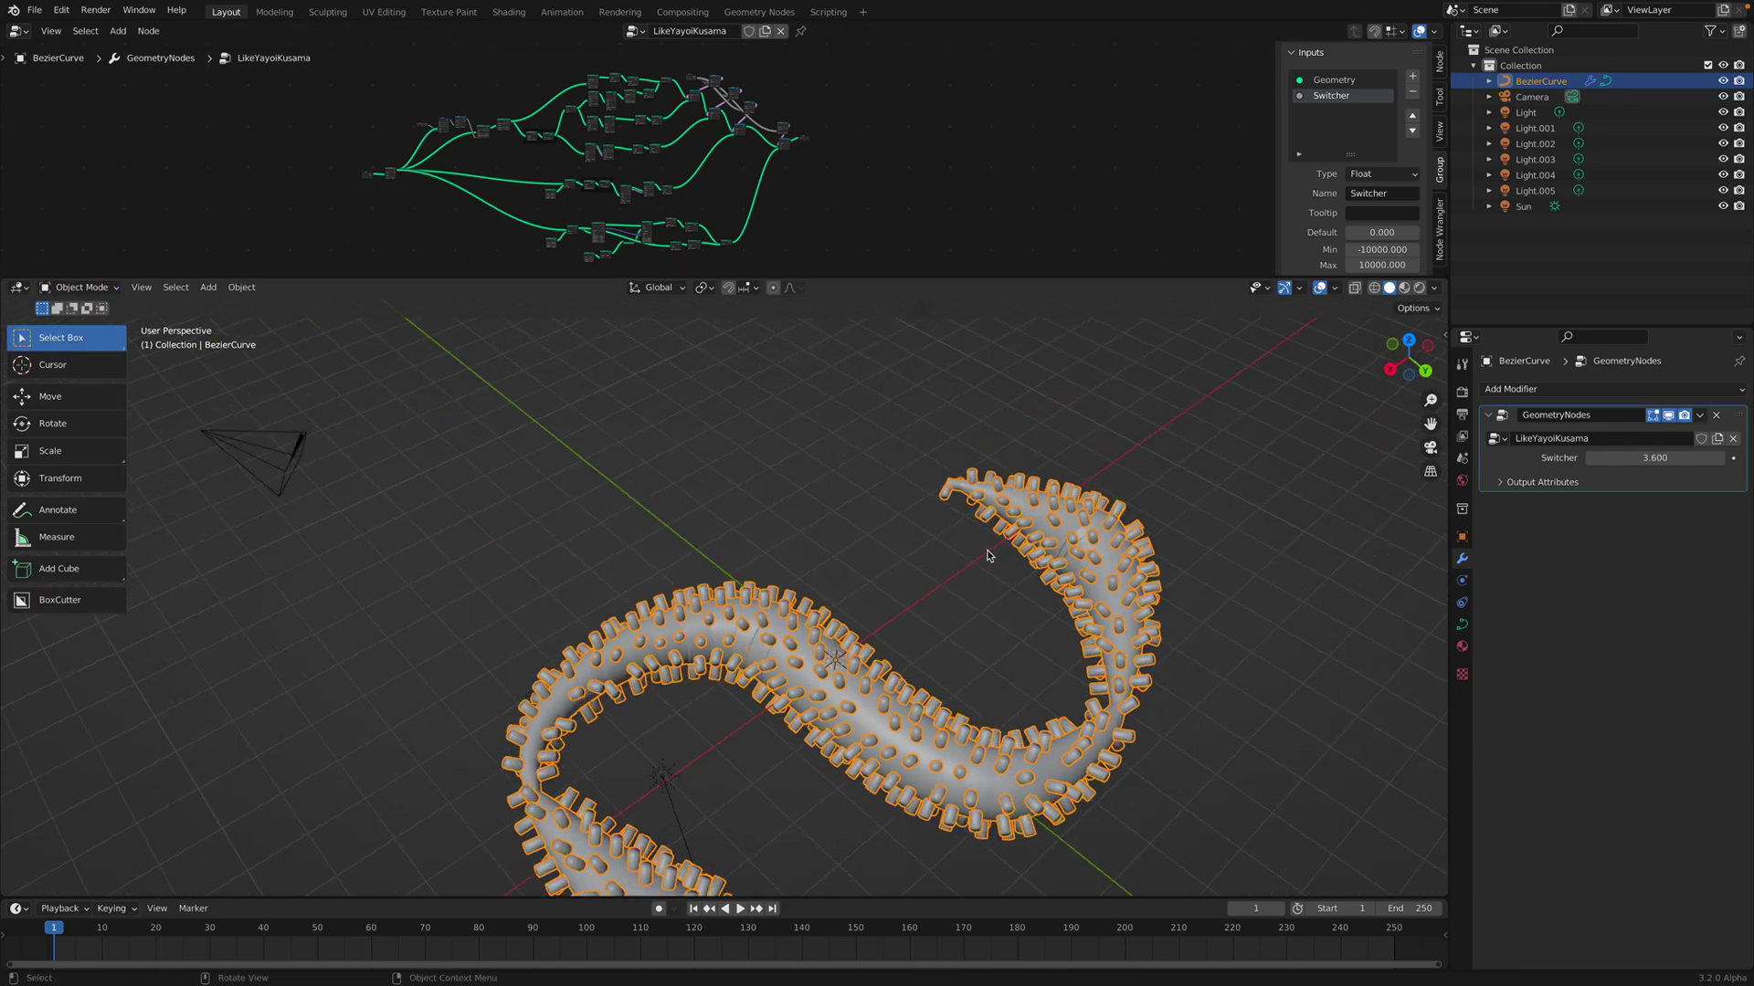
middle_drag(1095, 580, 1041, 566)
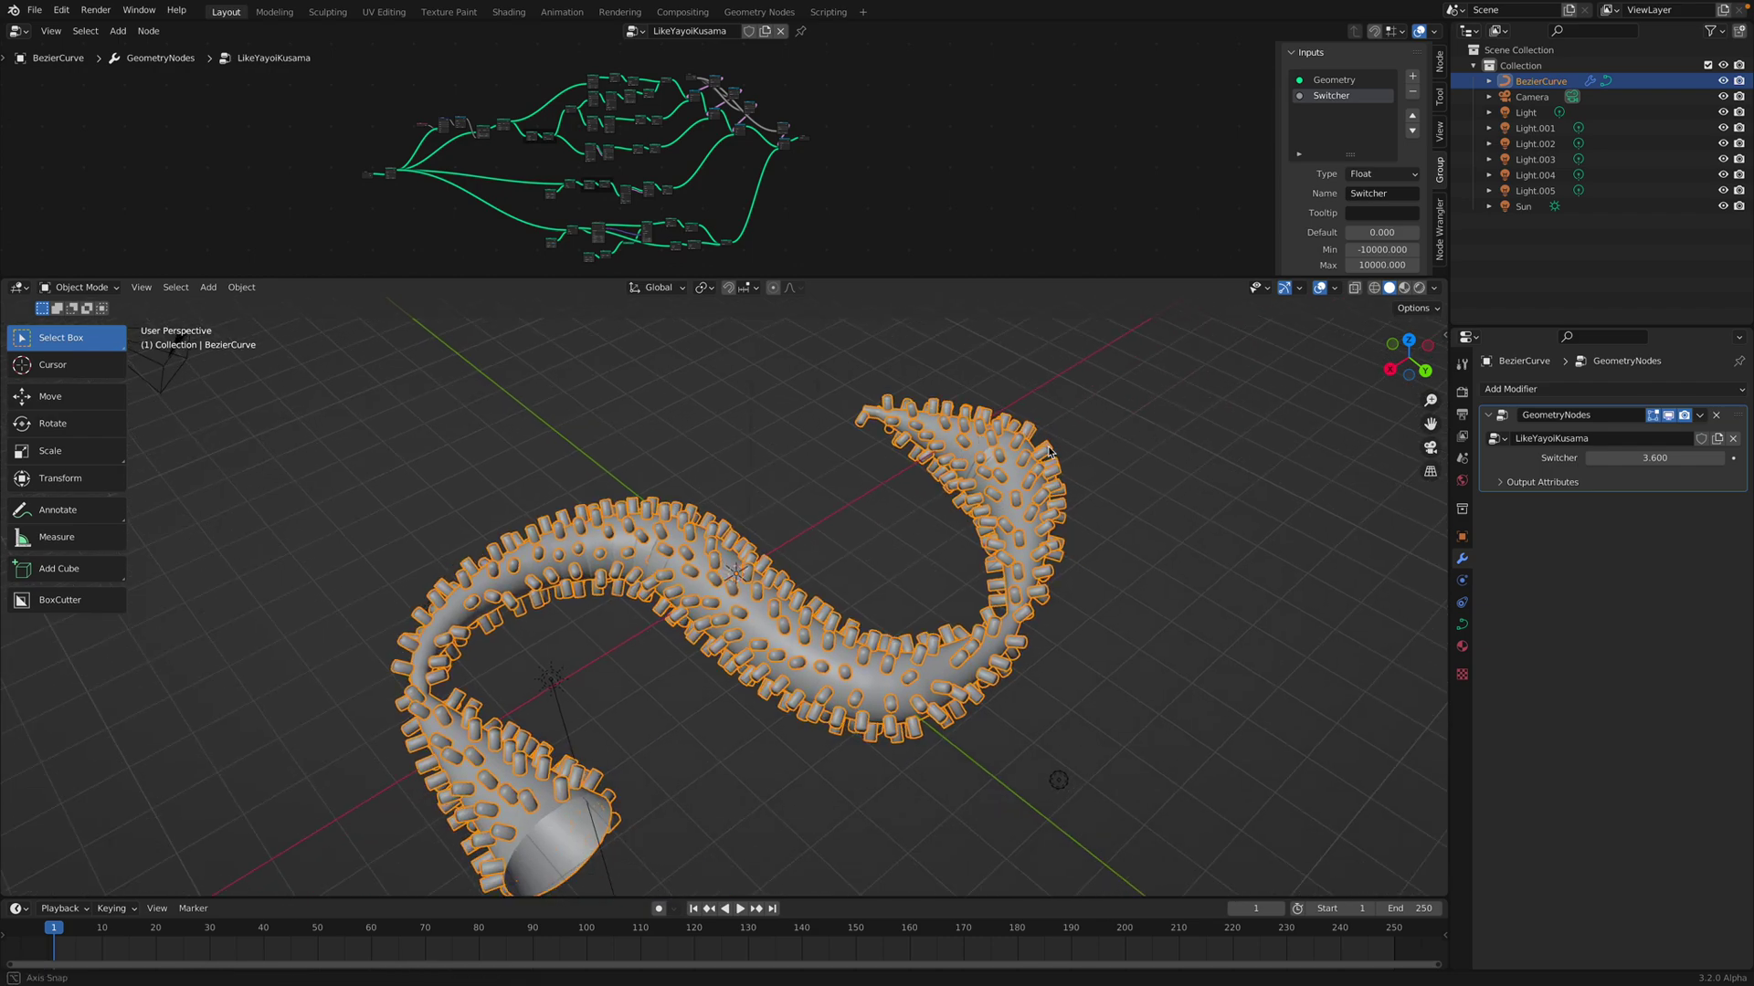
click(1419, 288)
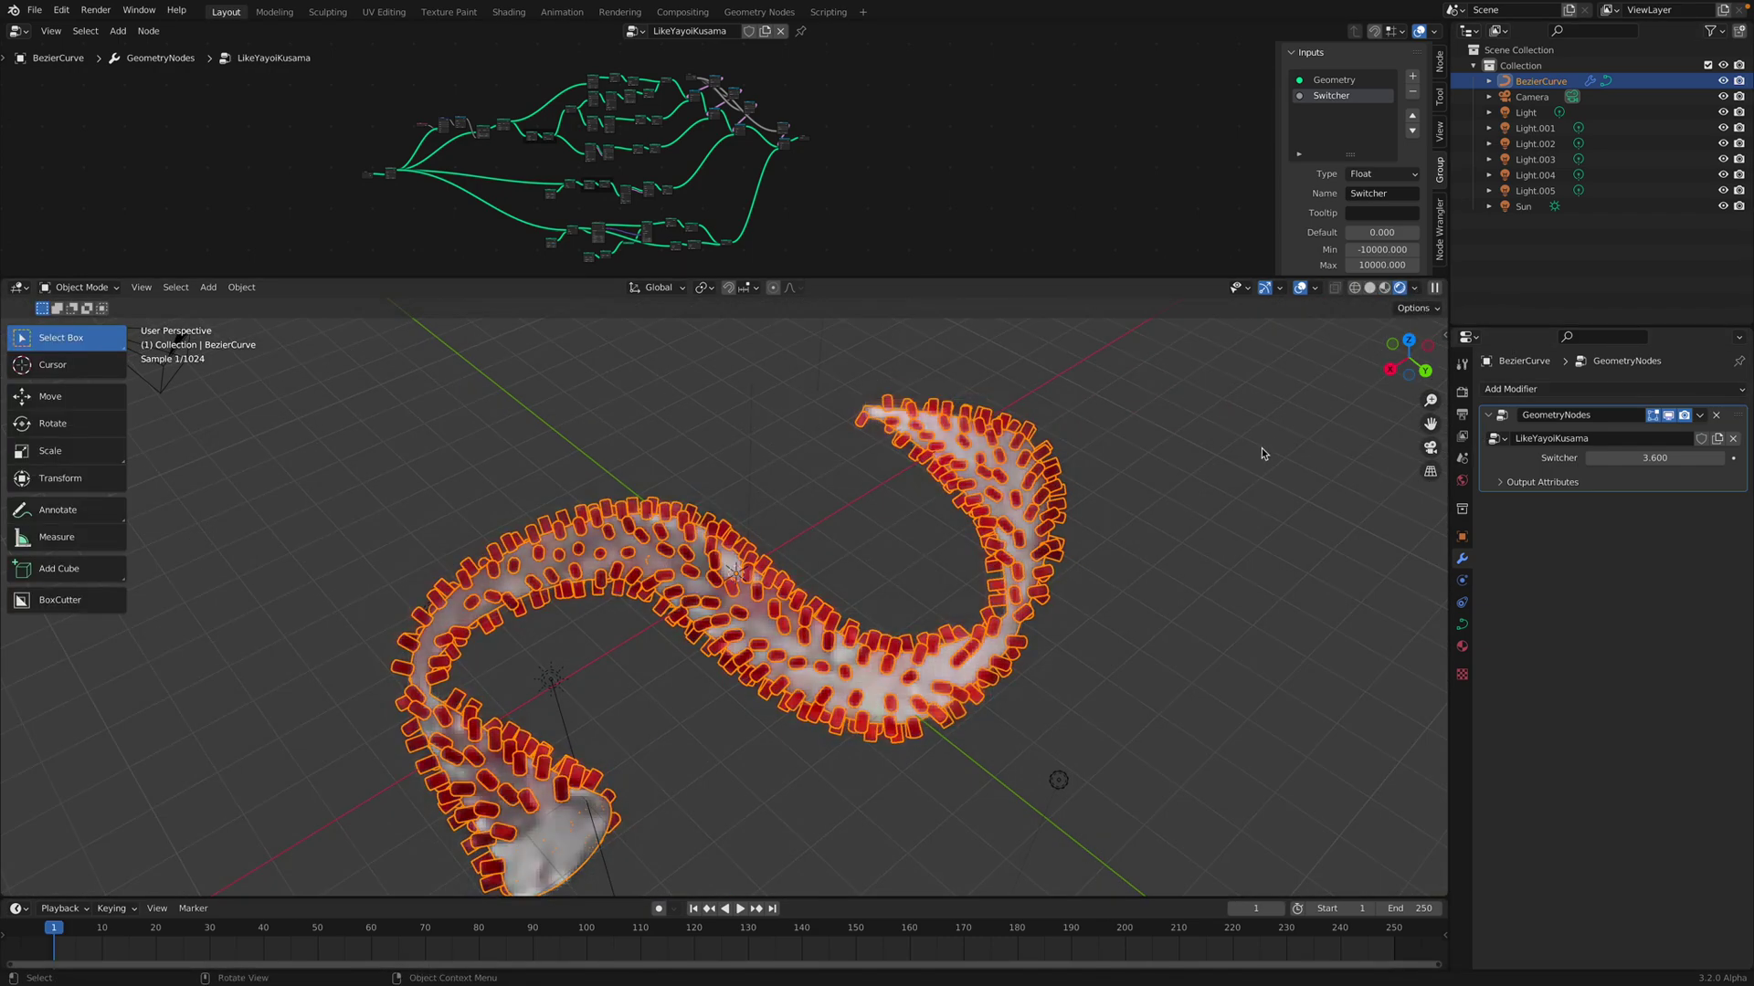
Set the modifier's Switcher value to 0 and deselect the curve
click(1646, 460)
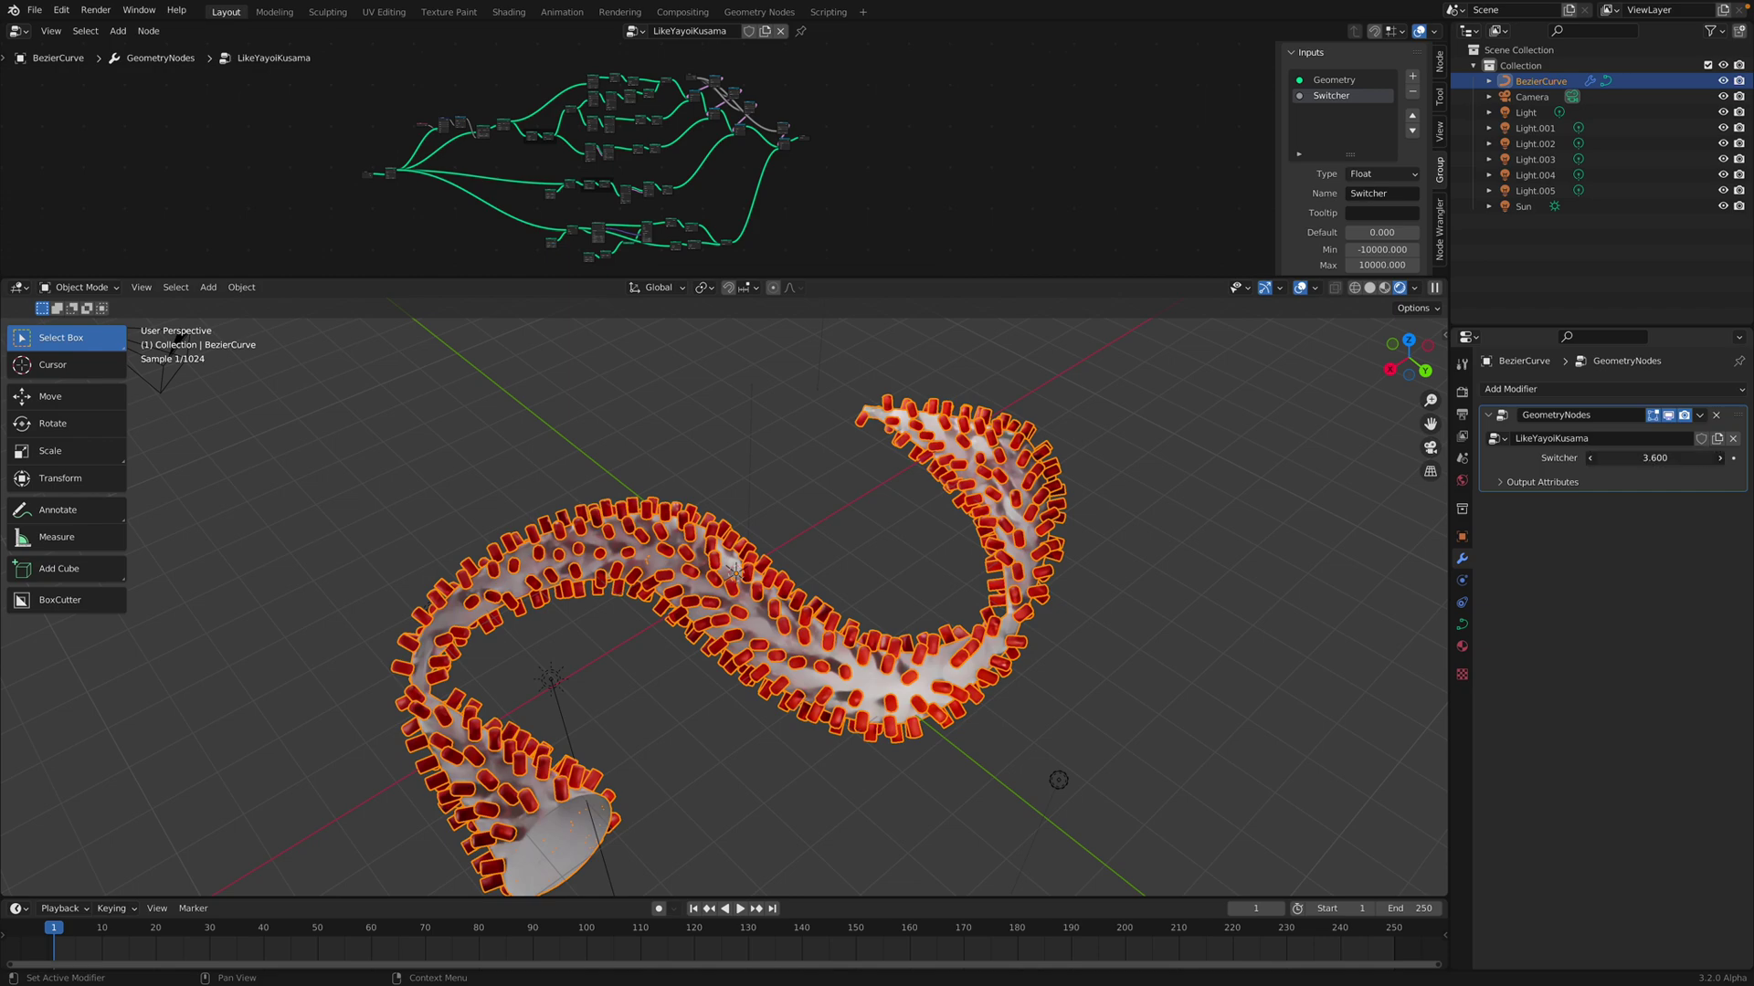
text(0)
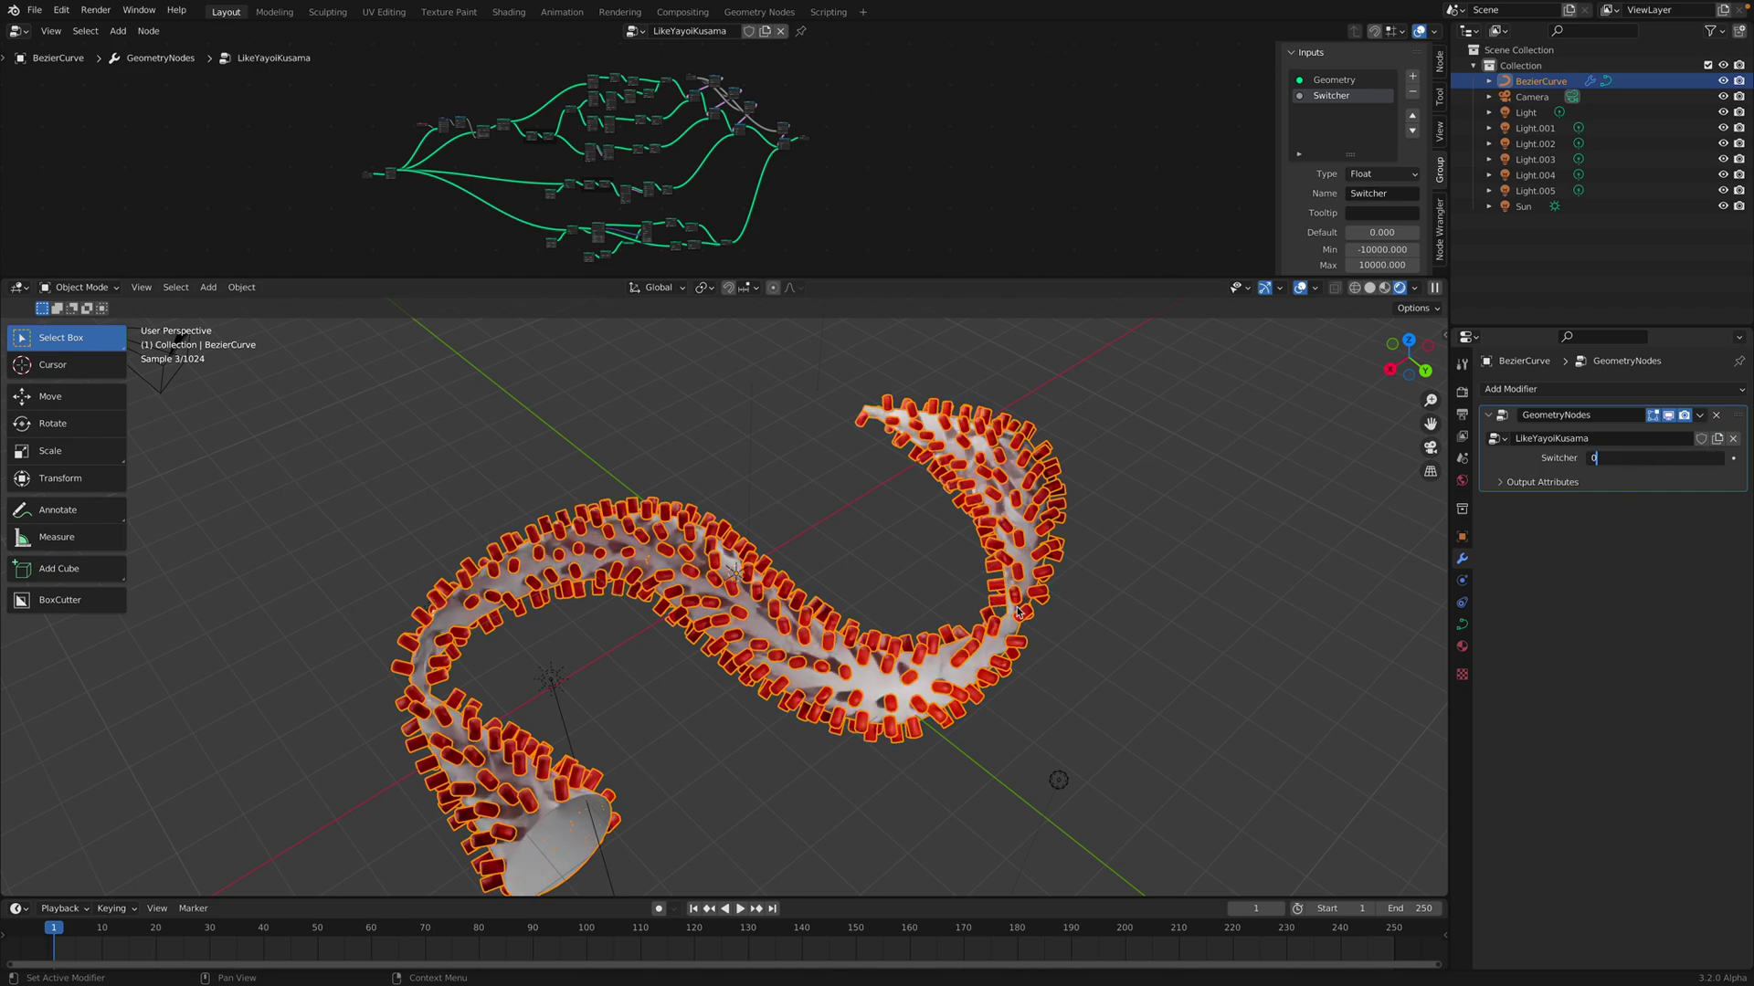
key(Return)
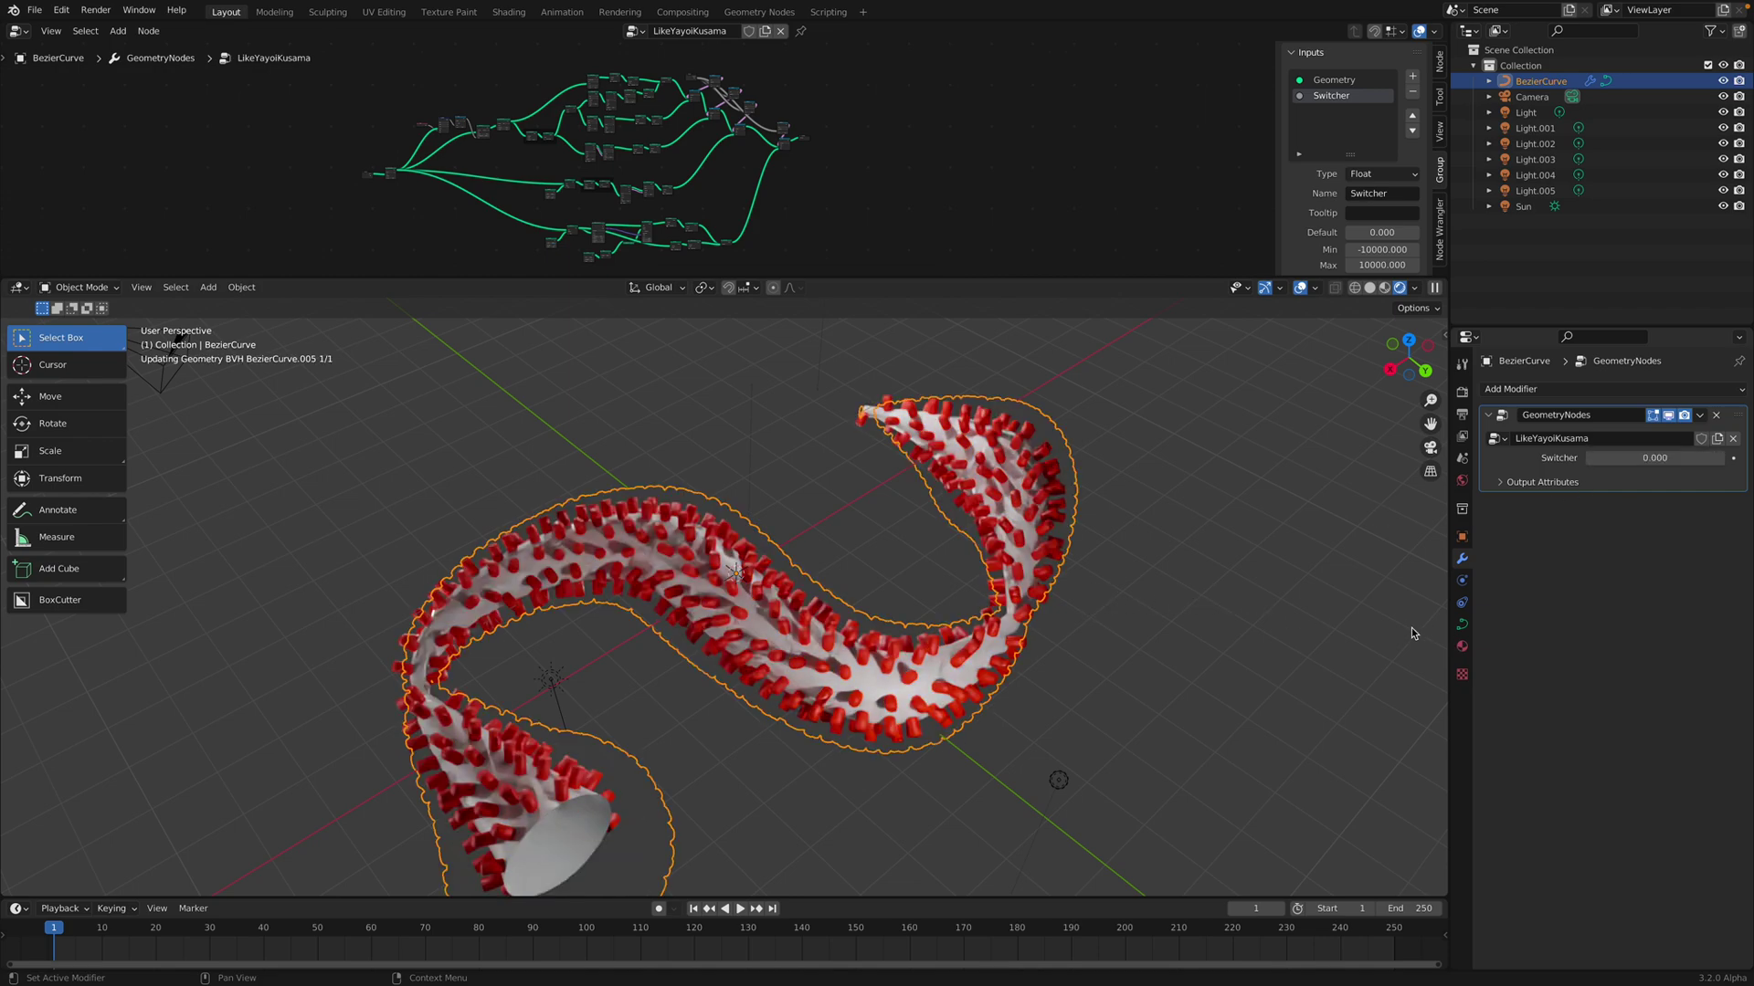
click(1411, 628)
middle_drag(1325, 616, 1279, 610)
Browse the list of existing materials in the curve's material properties without assigning one
click(1460, 647)
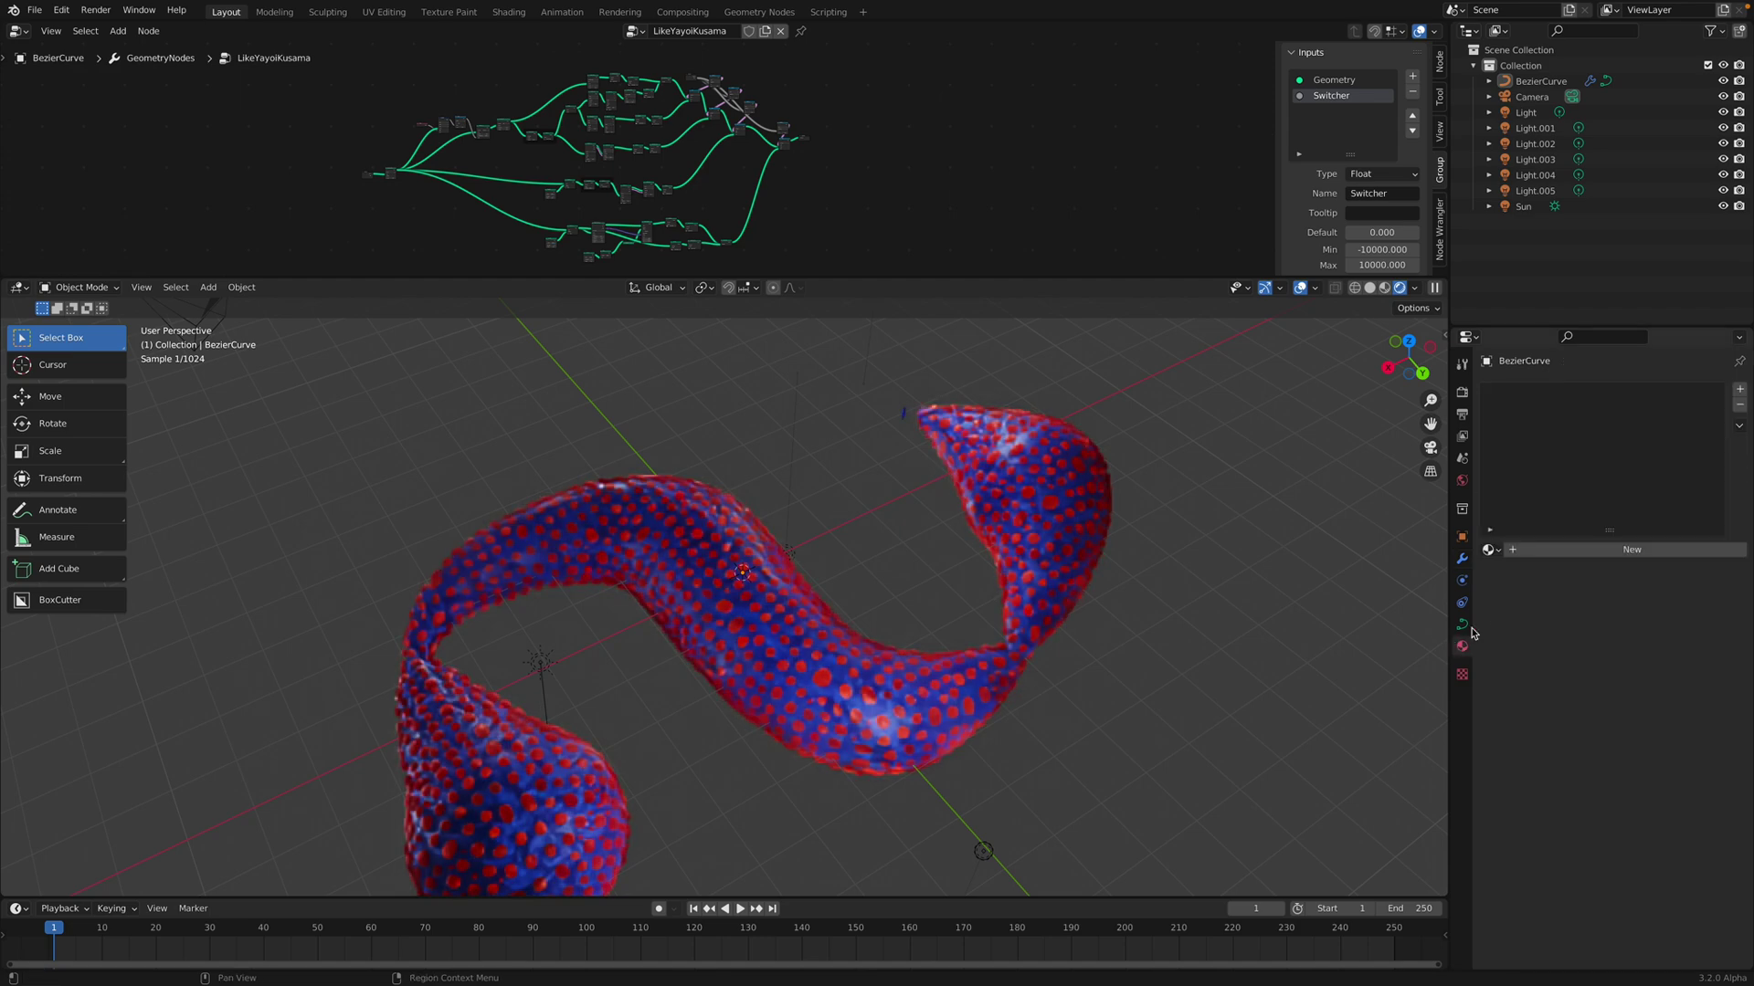
click(1488, 549)
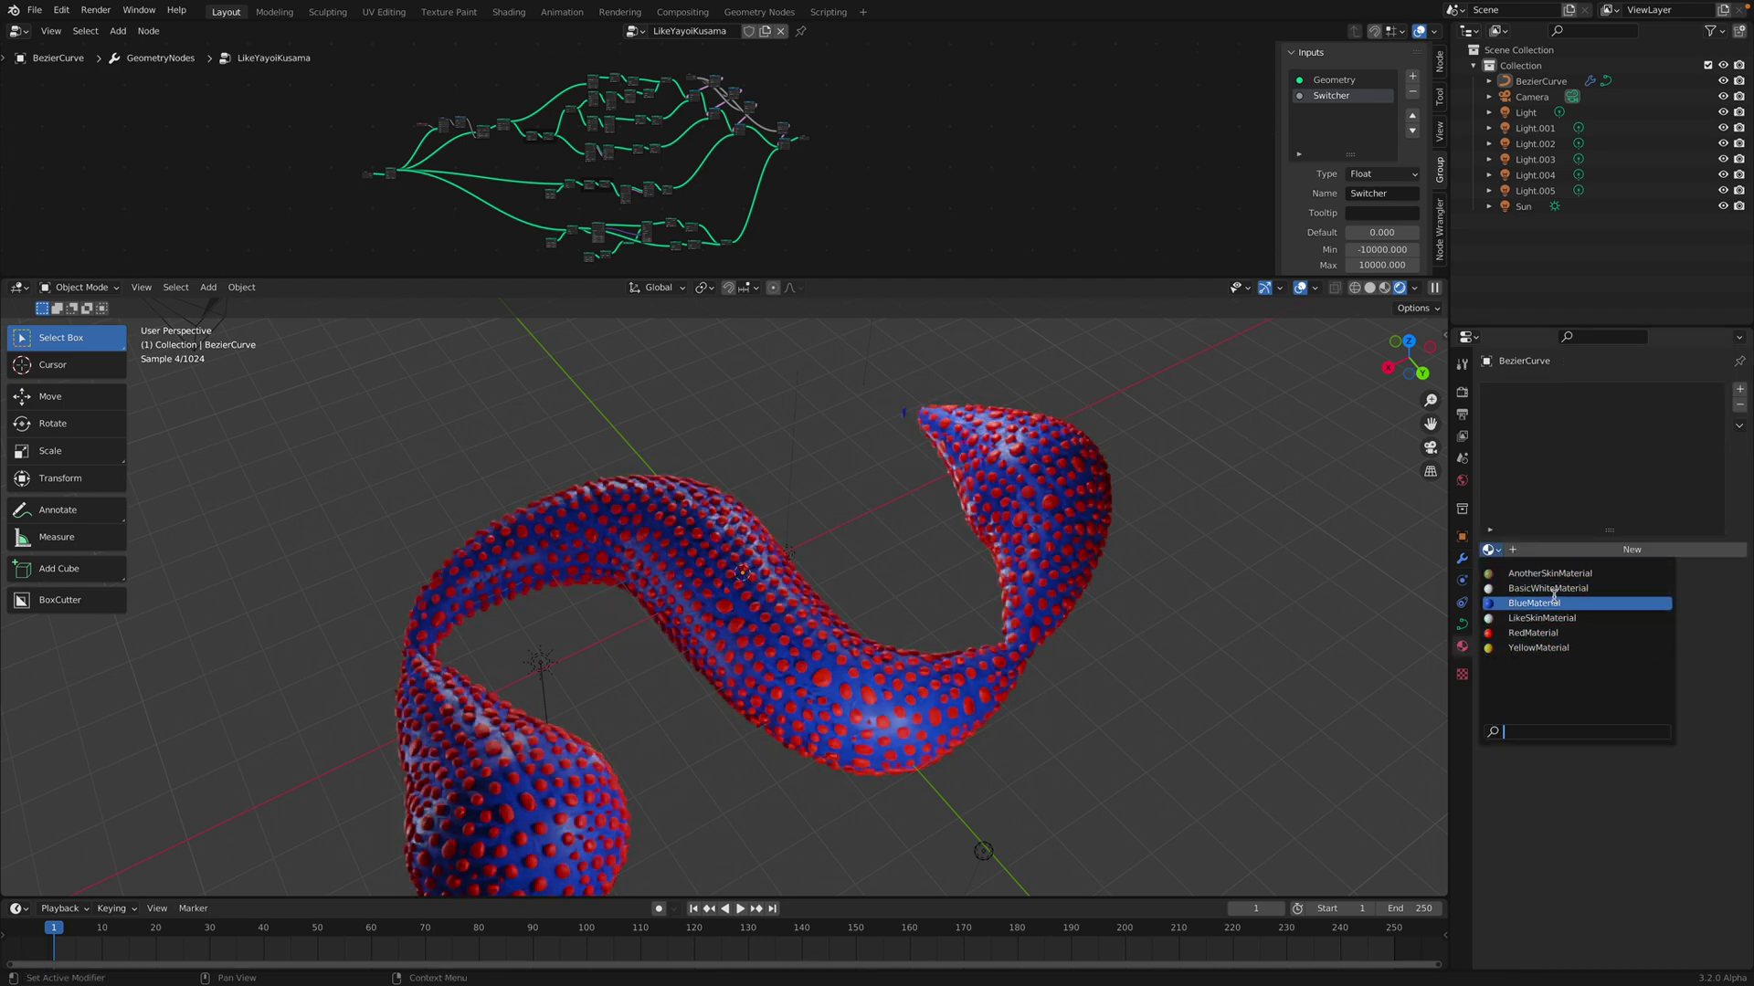
key(Escape)
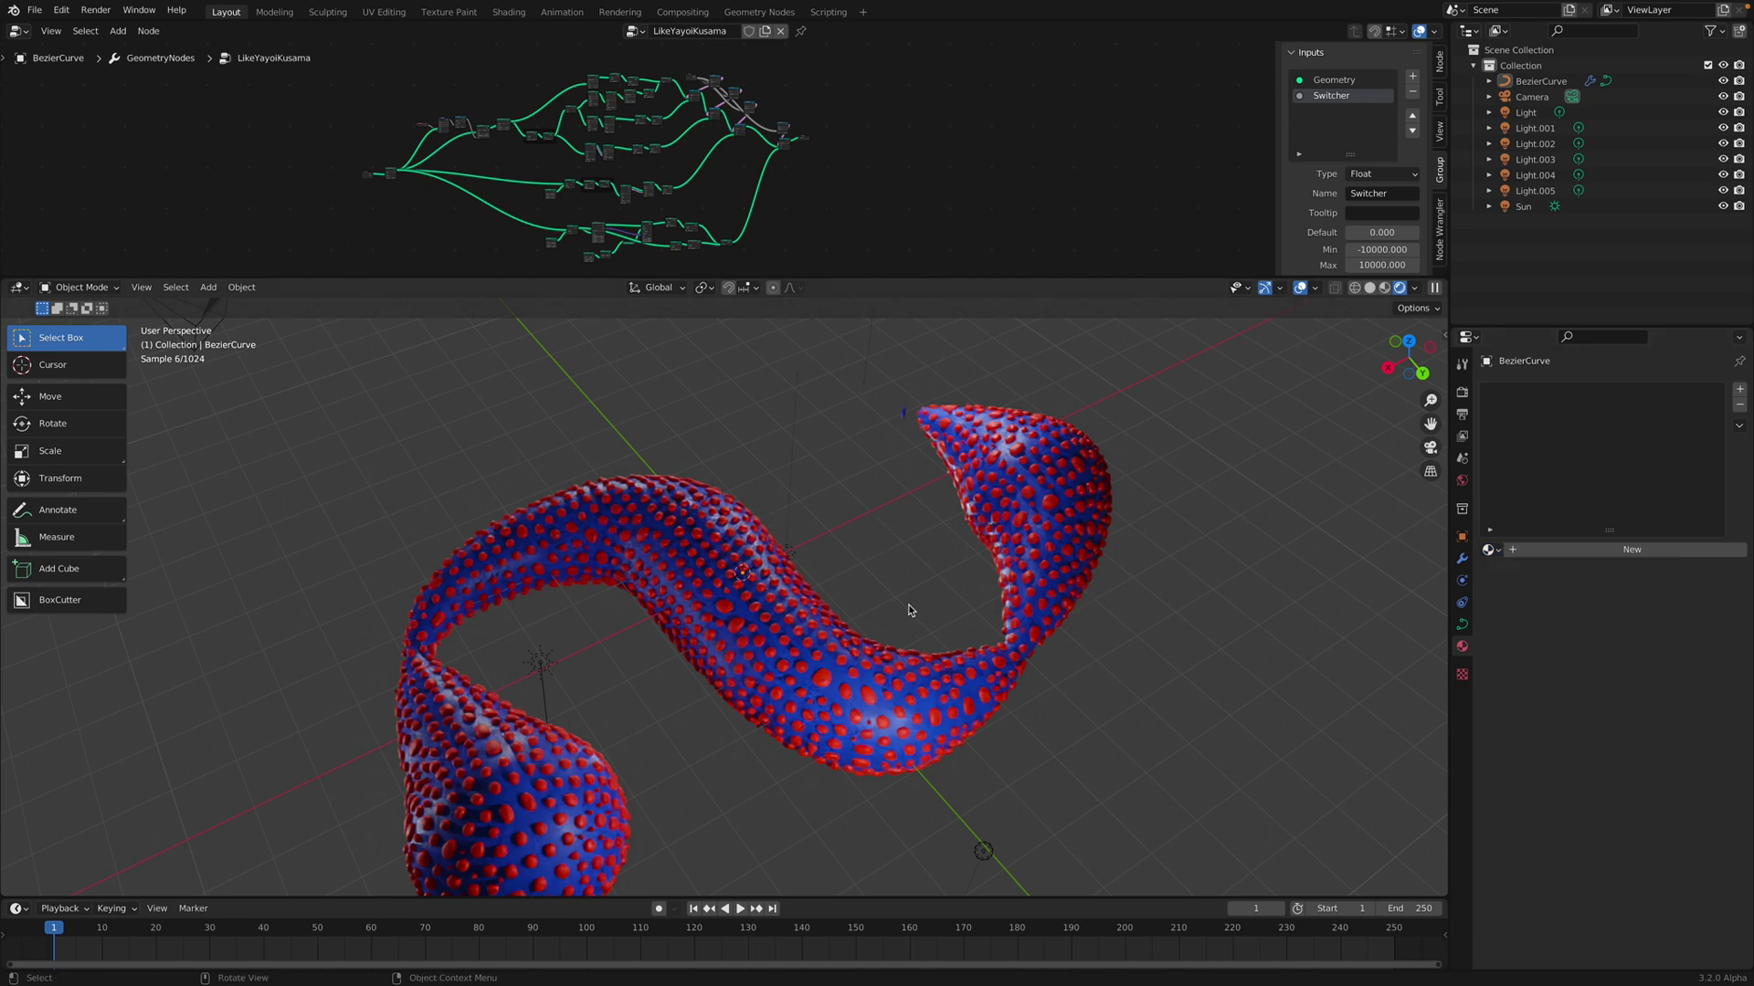
middle_drag(856, 614, 874, 615)
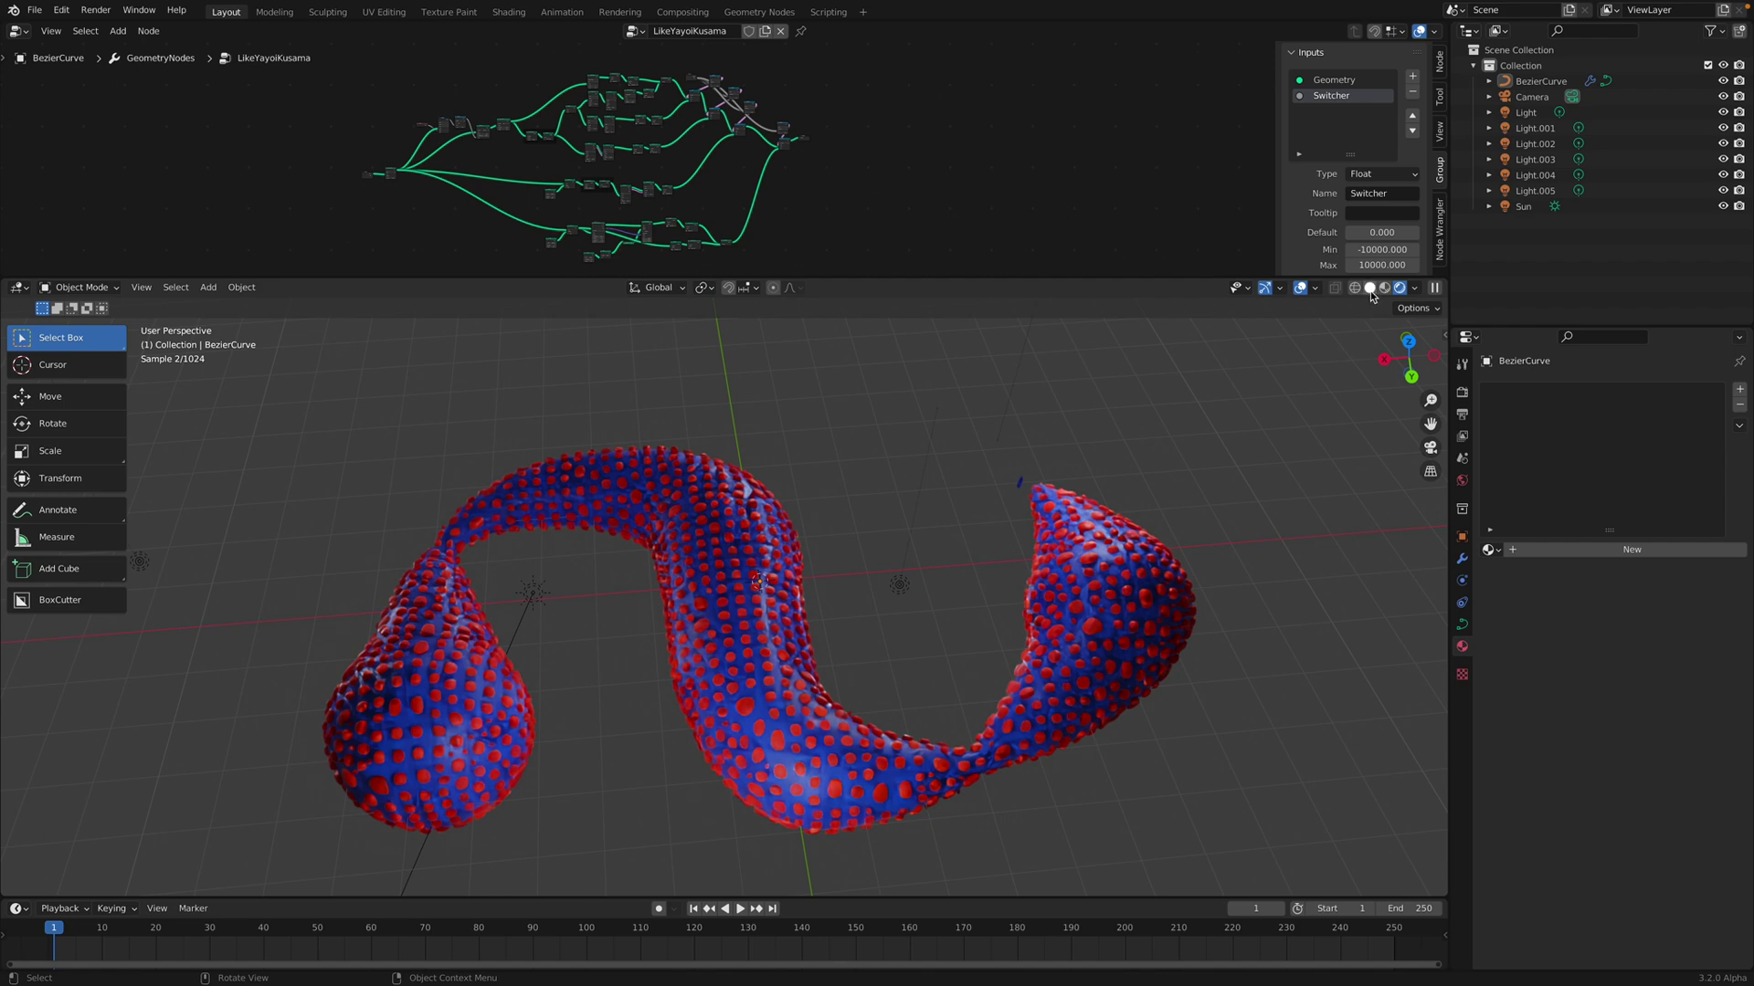
Switch the viewport to solid shading and raise the modifier's Switcher value to 3.040
key(z)
middle_drag(1178, 466, 1178, 473)
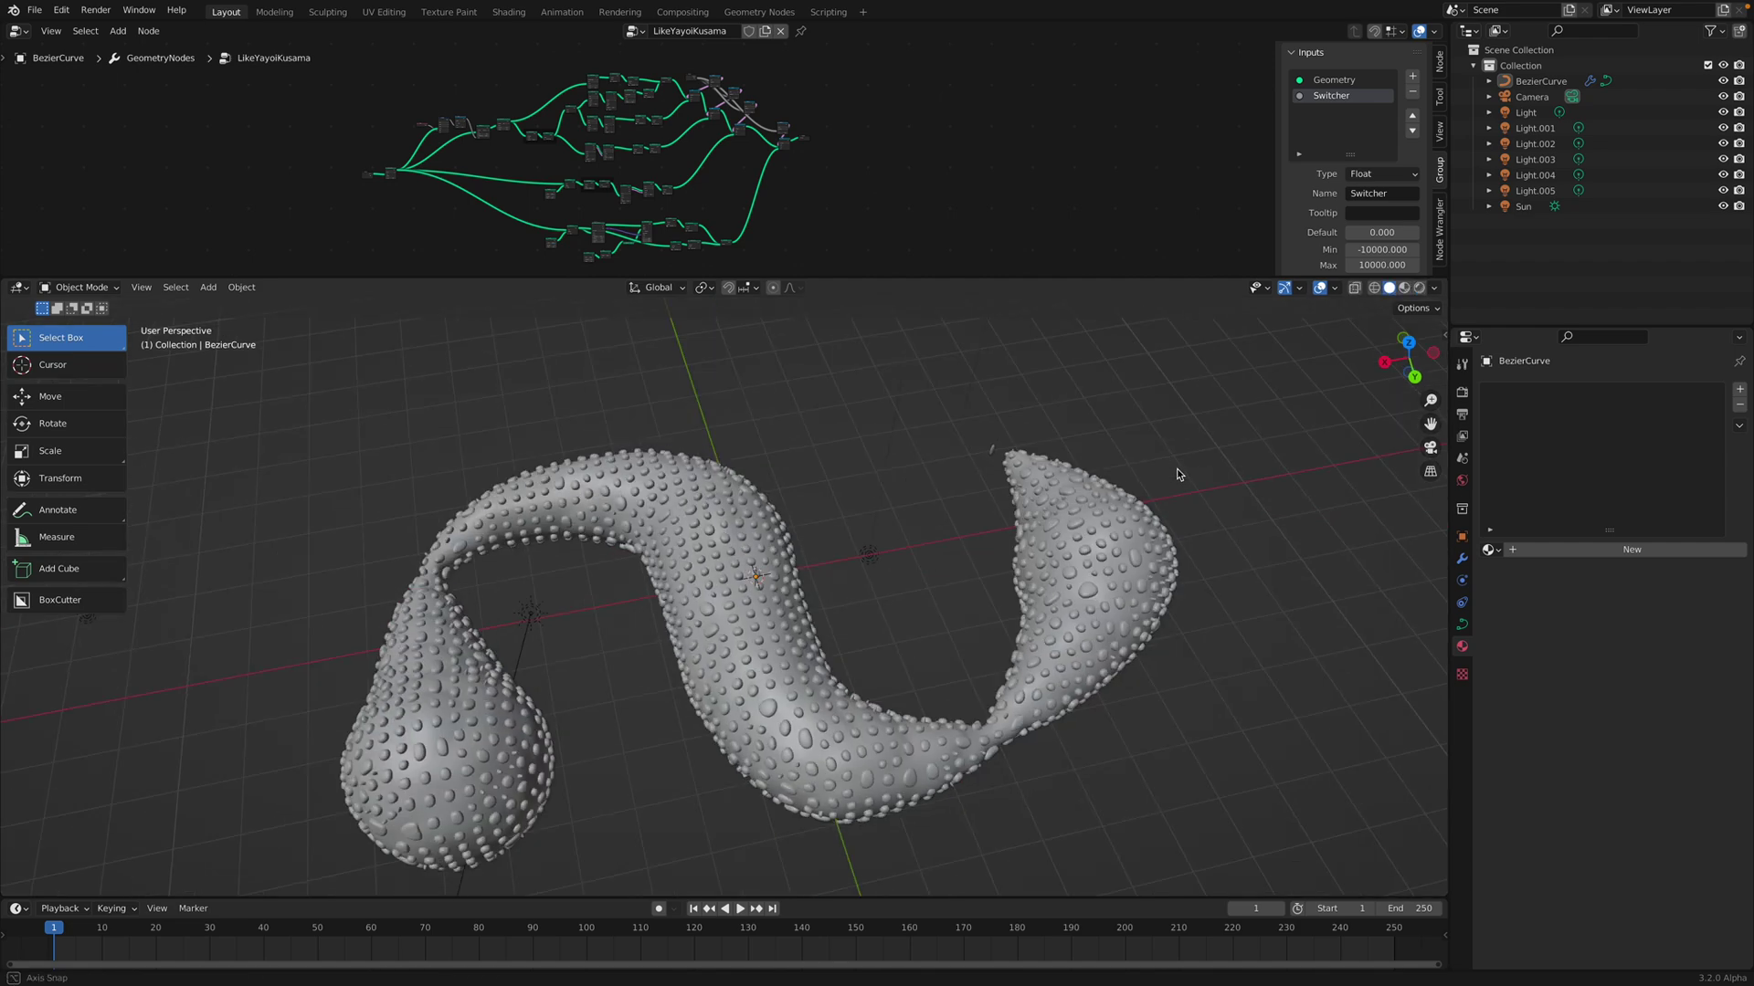
click(1464, 558)
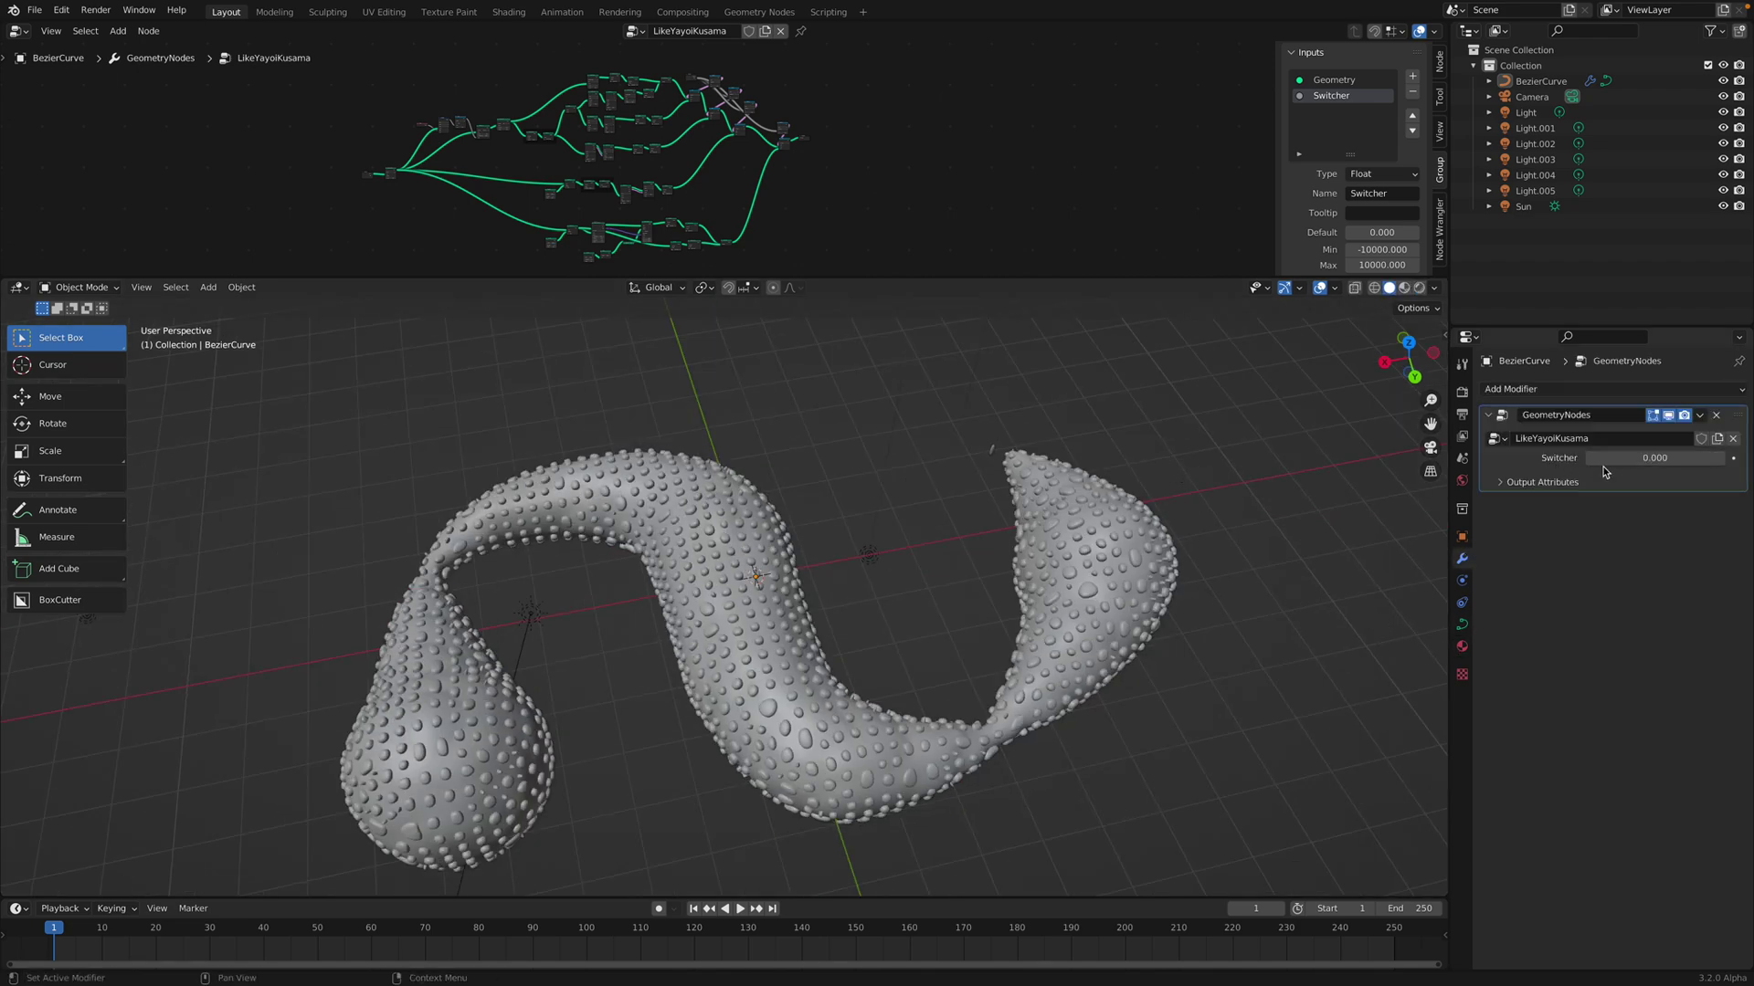
drag(1608, 458, 1691, 458)
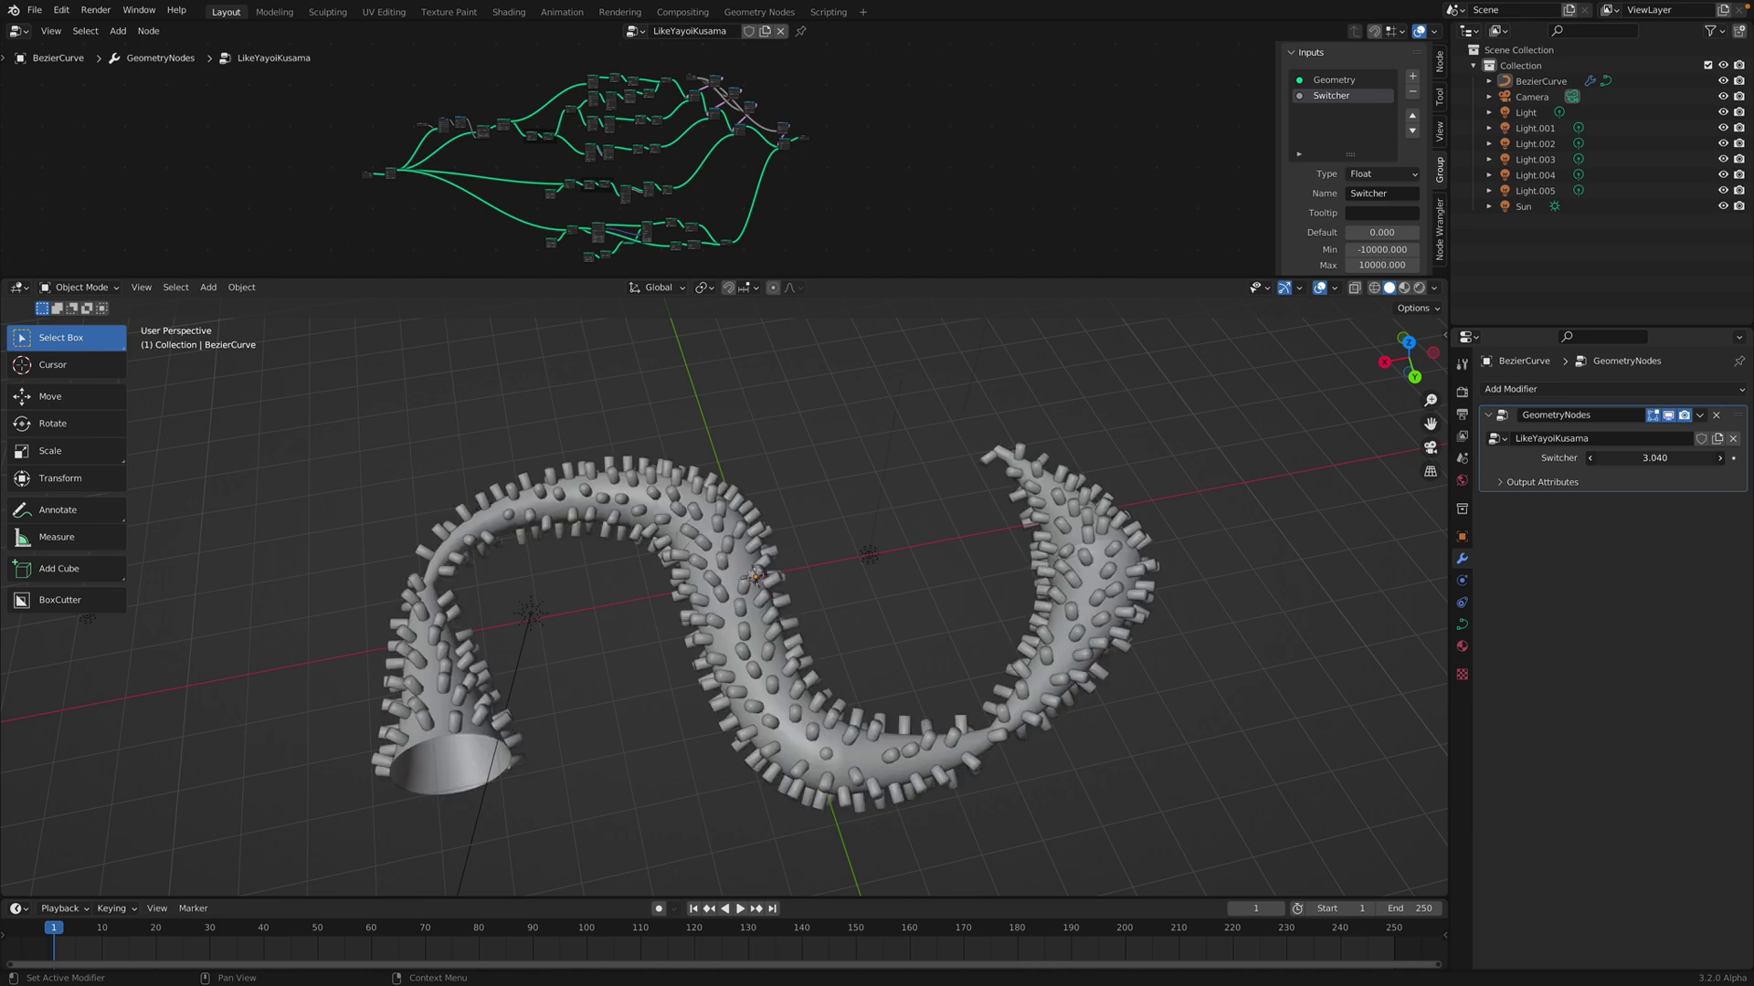
Raise the modifier's Switcher value to 3.180
drag(1654, 457, 1667, 458)
mouse_move(907, 672)
middle_down()
mouse_move(902, 616)
mouse_move(900, 659)
middle_up()
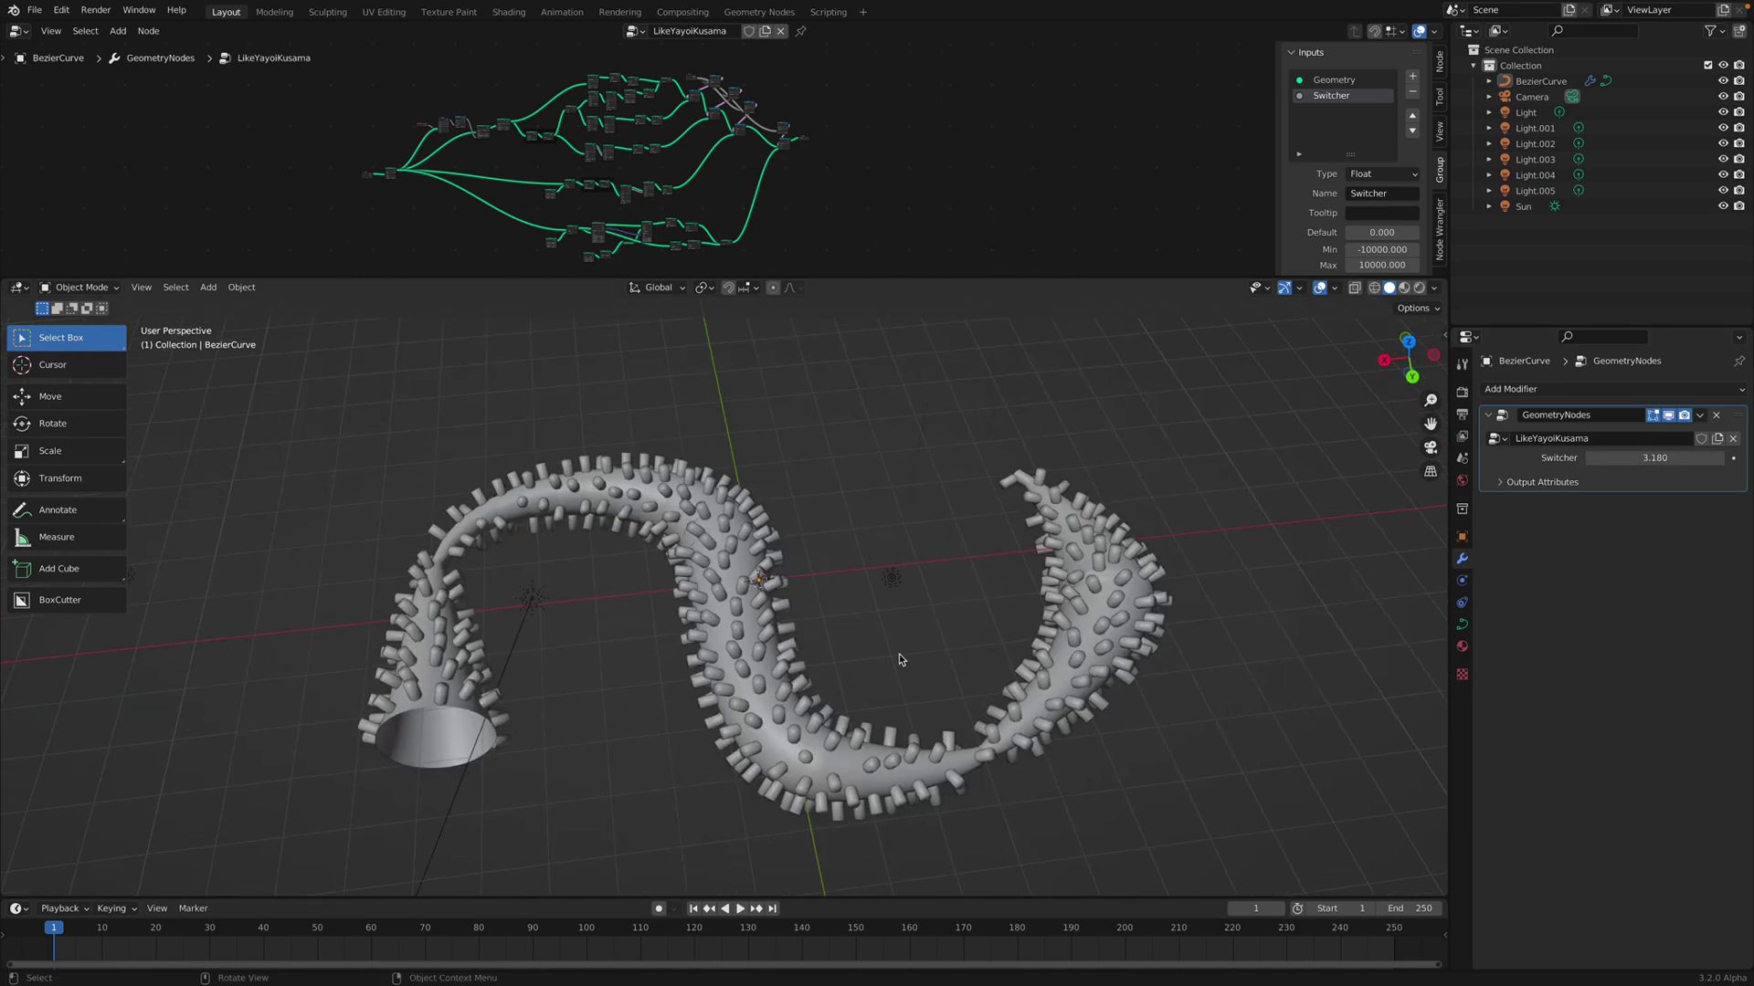
Enlarge the node editor and bring the Greater Than and Switch nodes of the LikeYayoiKusama group into close view
drag(921, 323, 900, 490)
scroll(817, 345, up, 7)
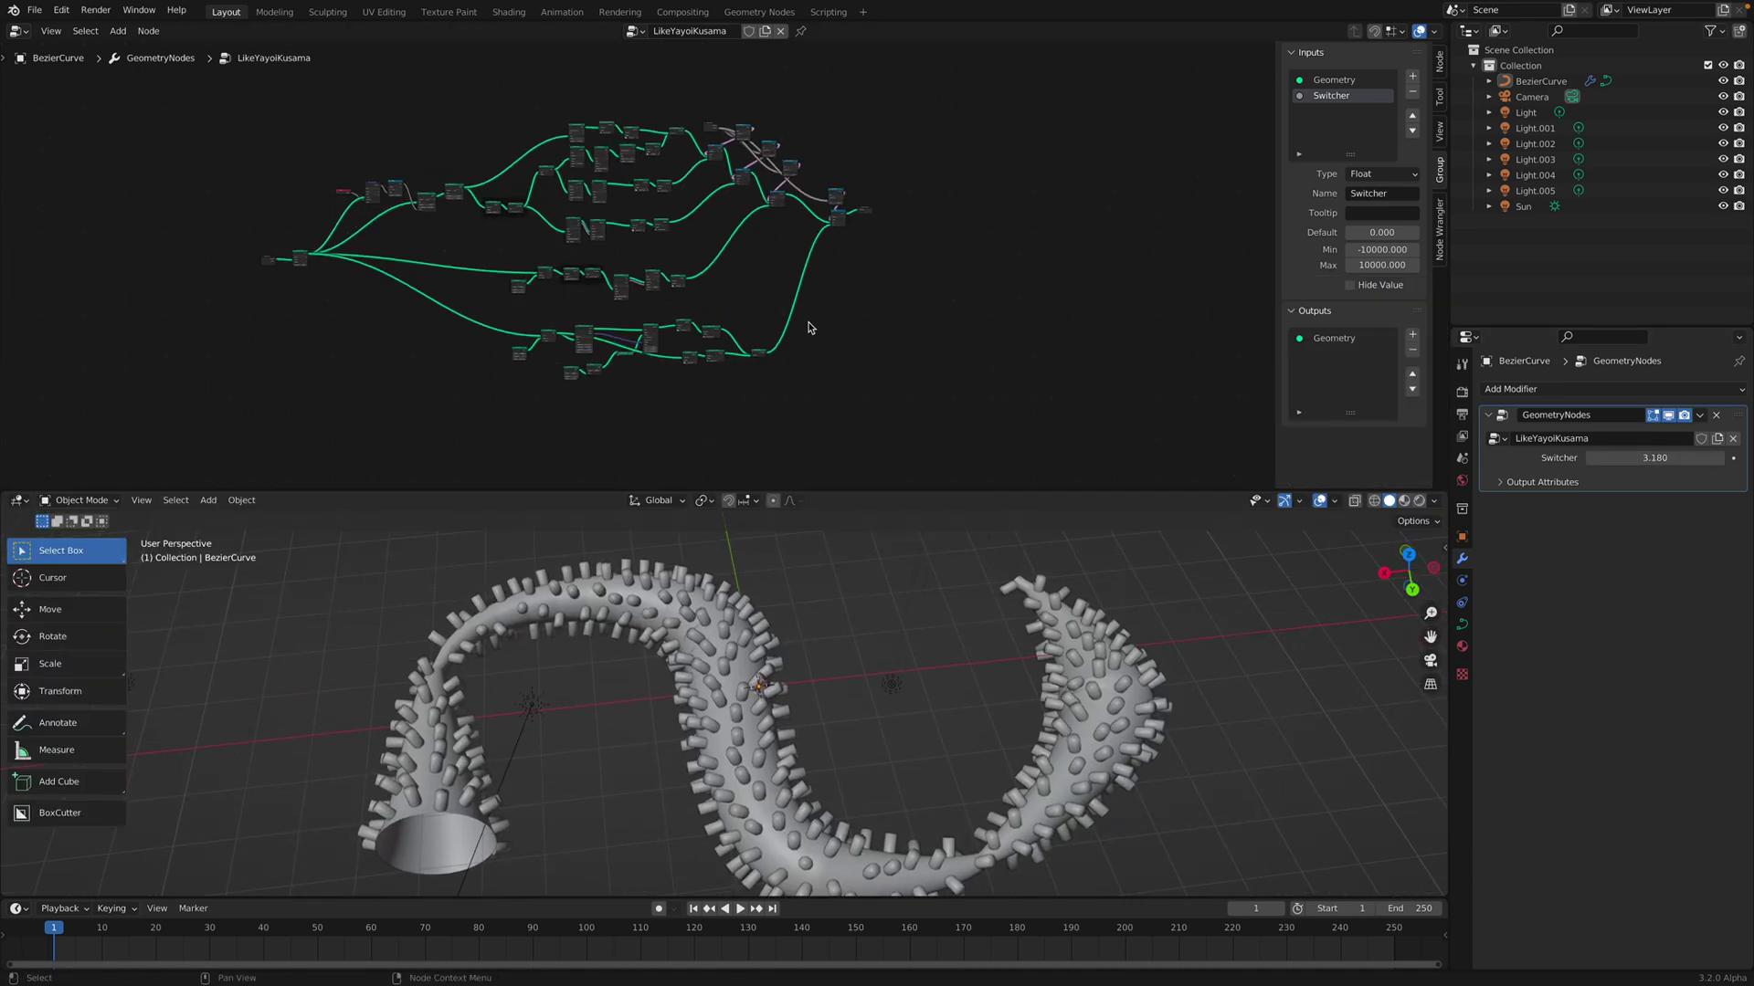
middle_drag(811, 325, 779, 400)
scroll(772, 270, up, 7)
middle_drag(772, 269, 735, 322)
scroll(735, 322, up, 5)
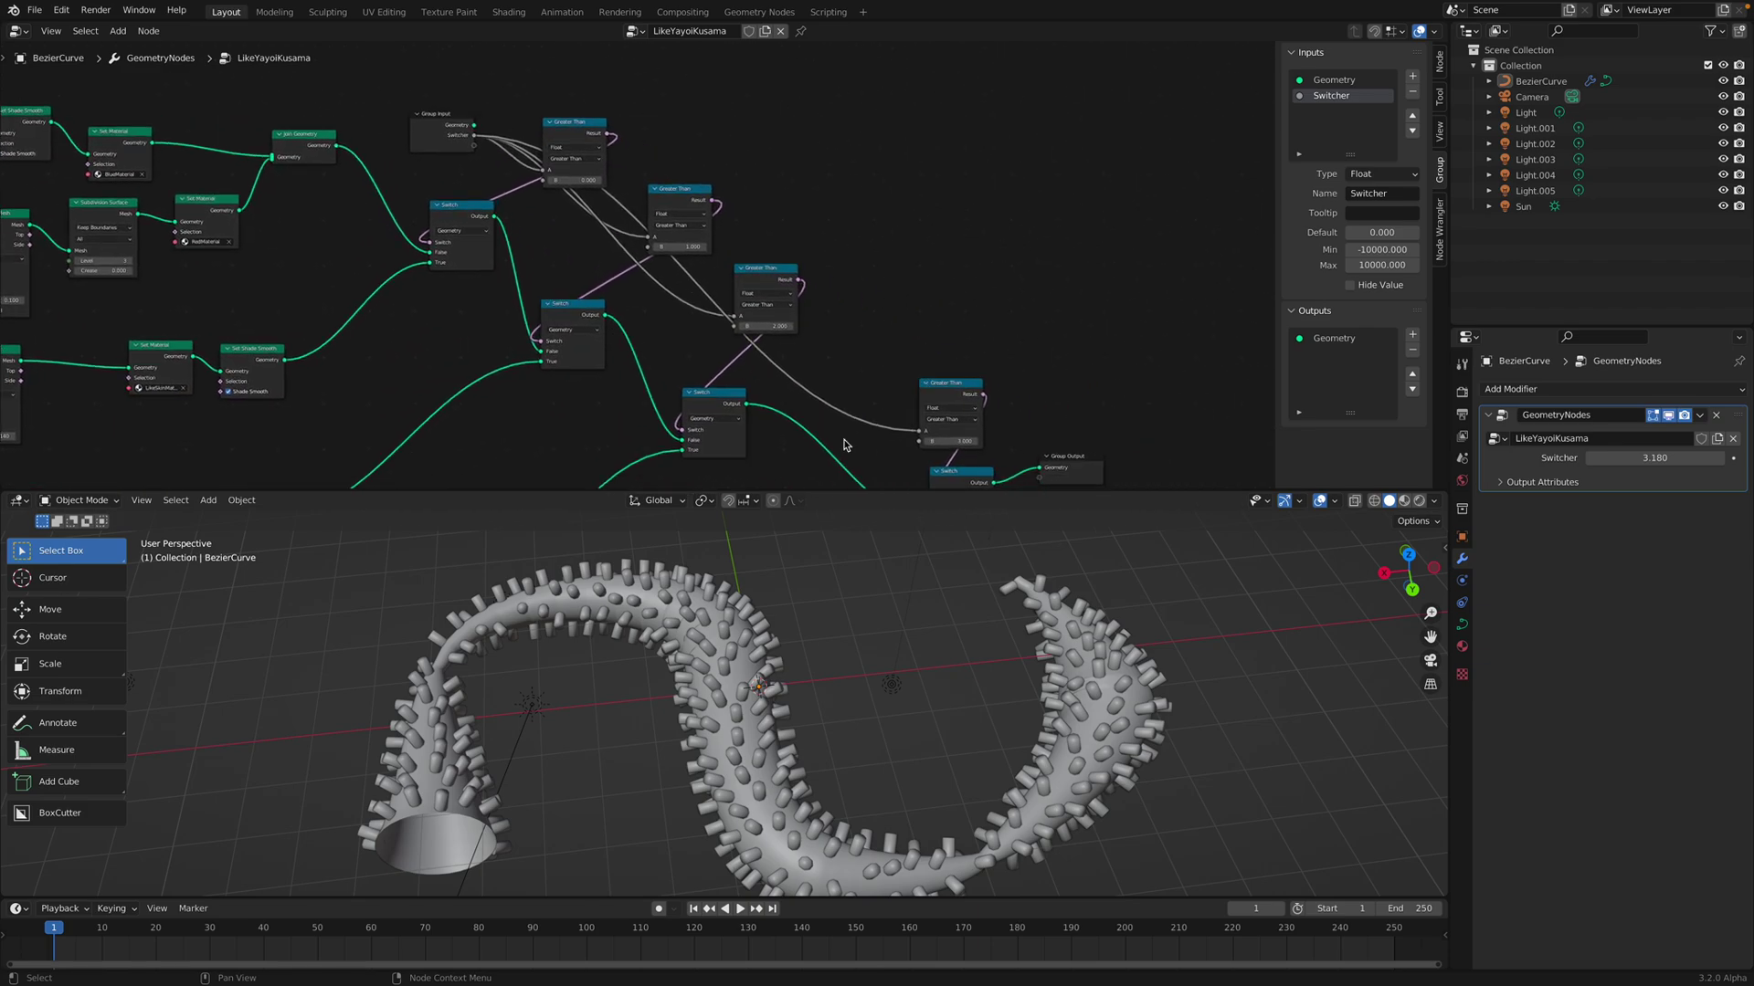
drag(1028, 491, 1006, 652)
scroll(1023, 400, up, 2)
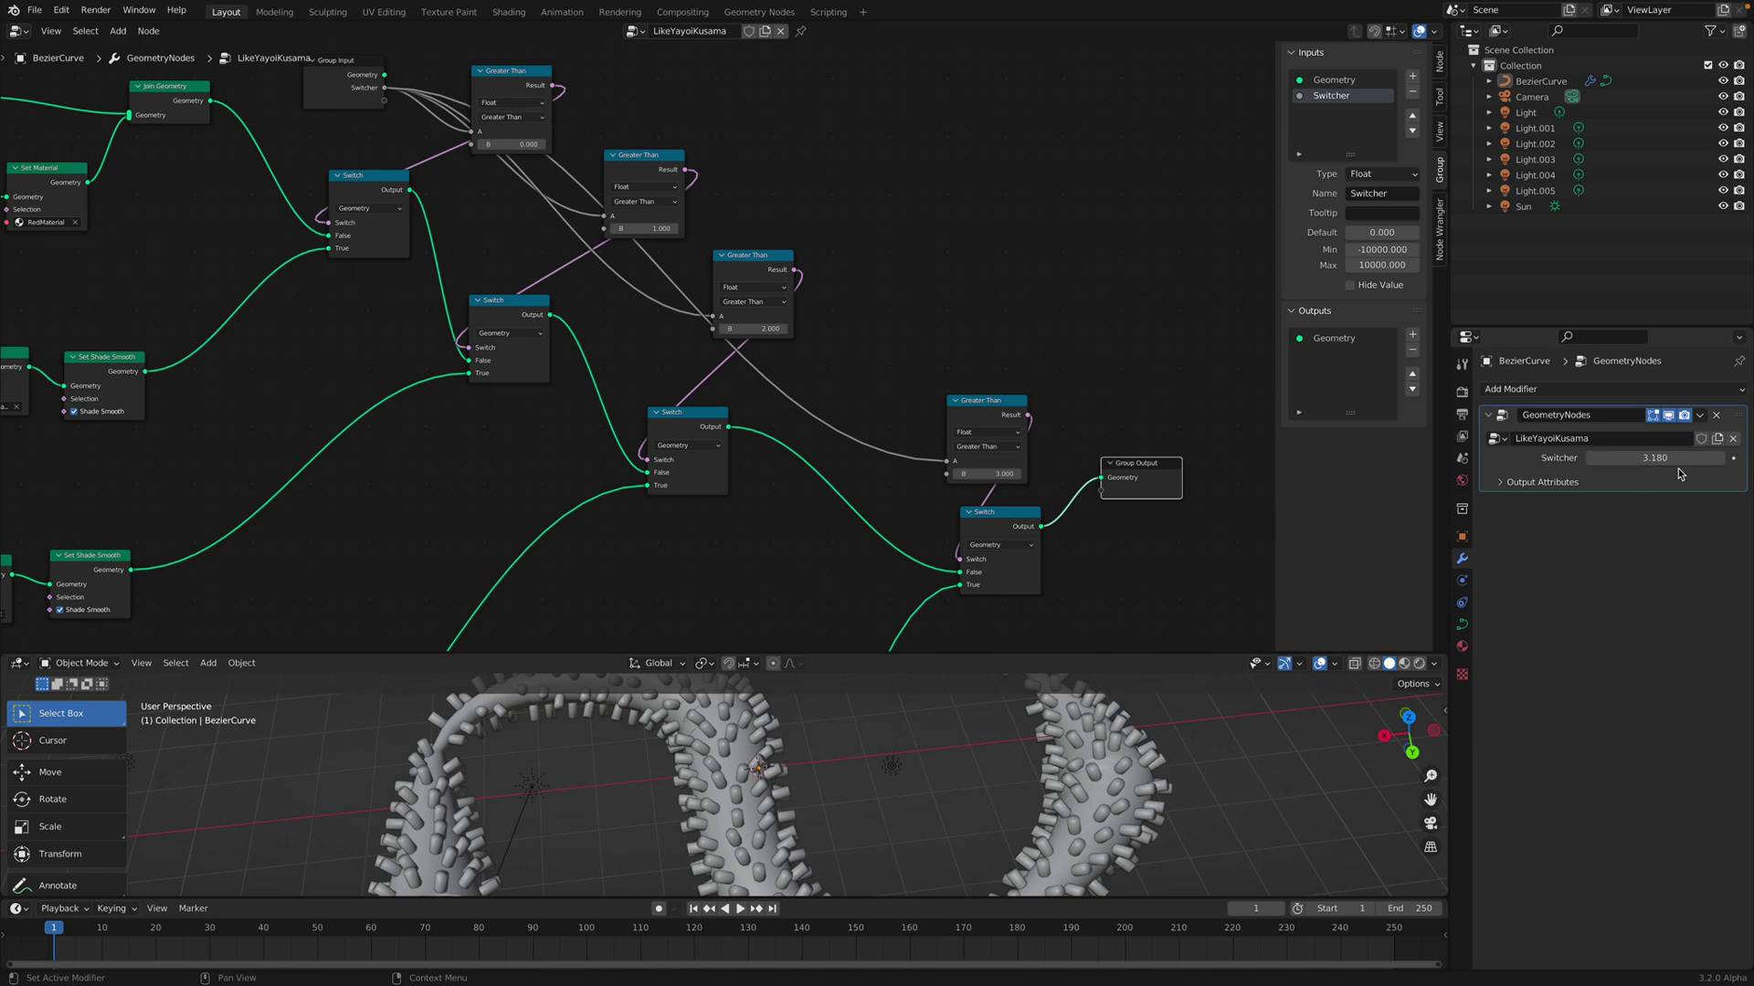
Move the Group Input node feeding Switcher and the Greater Than node that compares against 0.000 near the first Switch node
middle_drag(842, 279, 1146, 509)
scroll(724, 334, up, 4)
drag(682, 316, 670, 294)
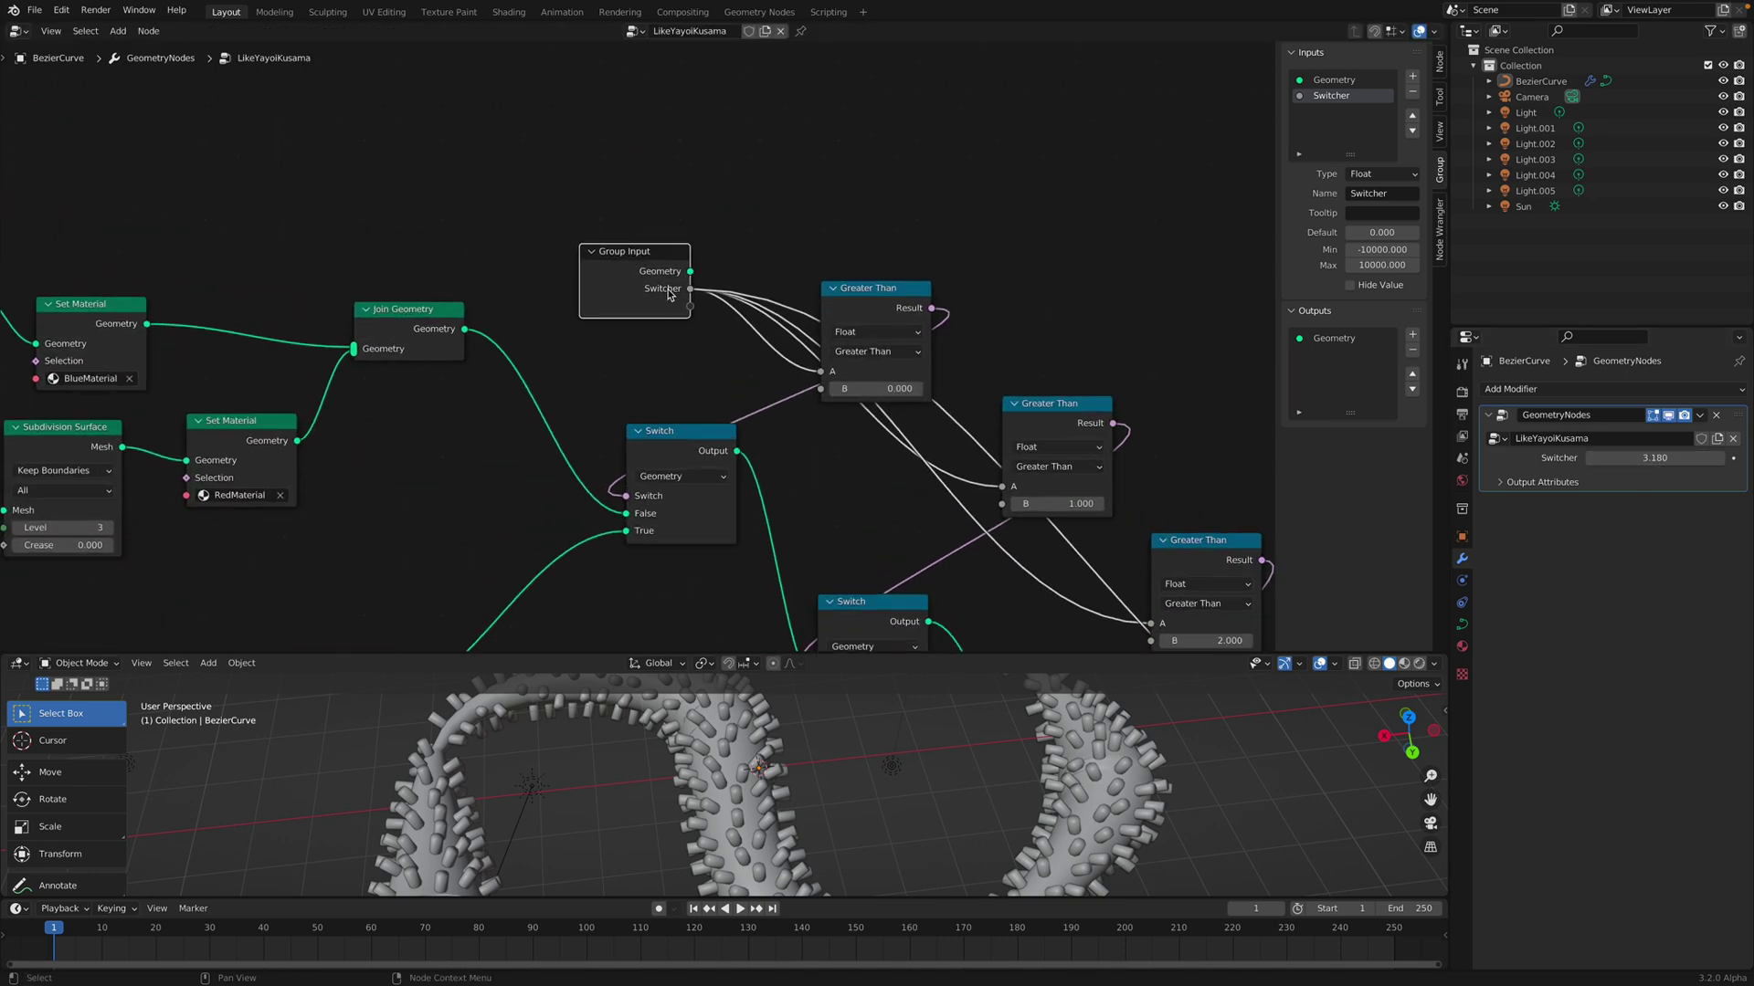
drag(848, 293, 866, 331)
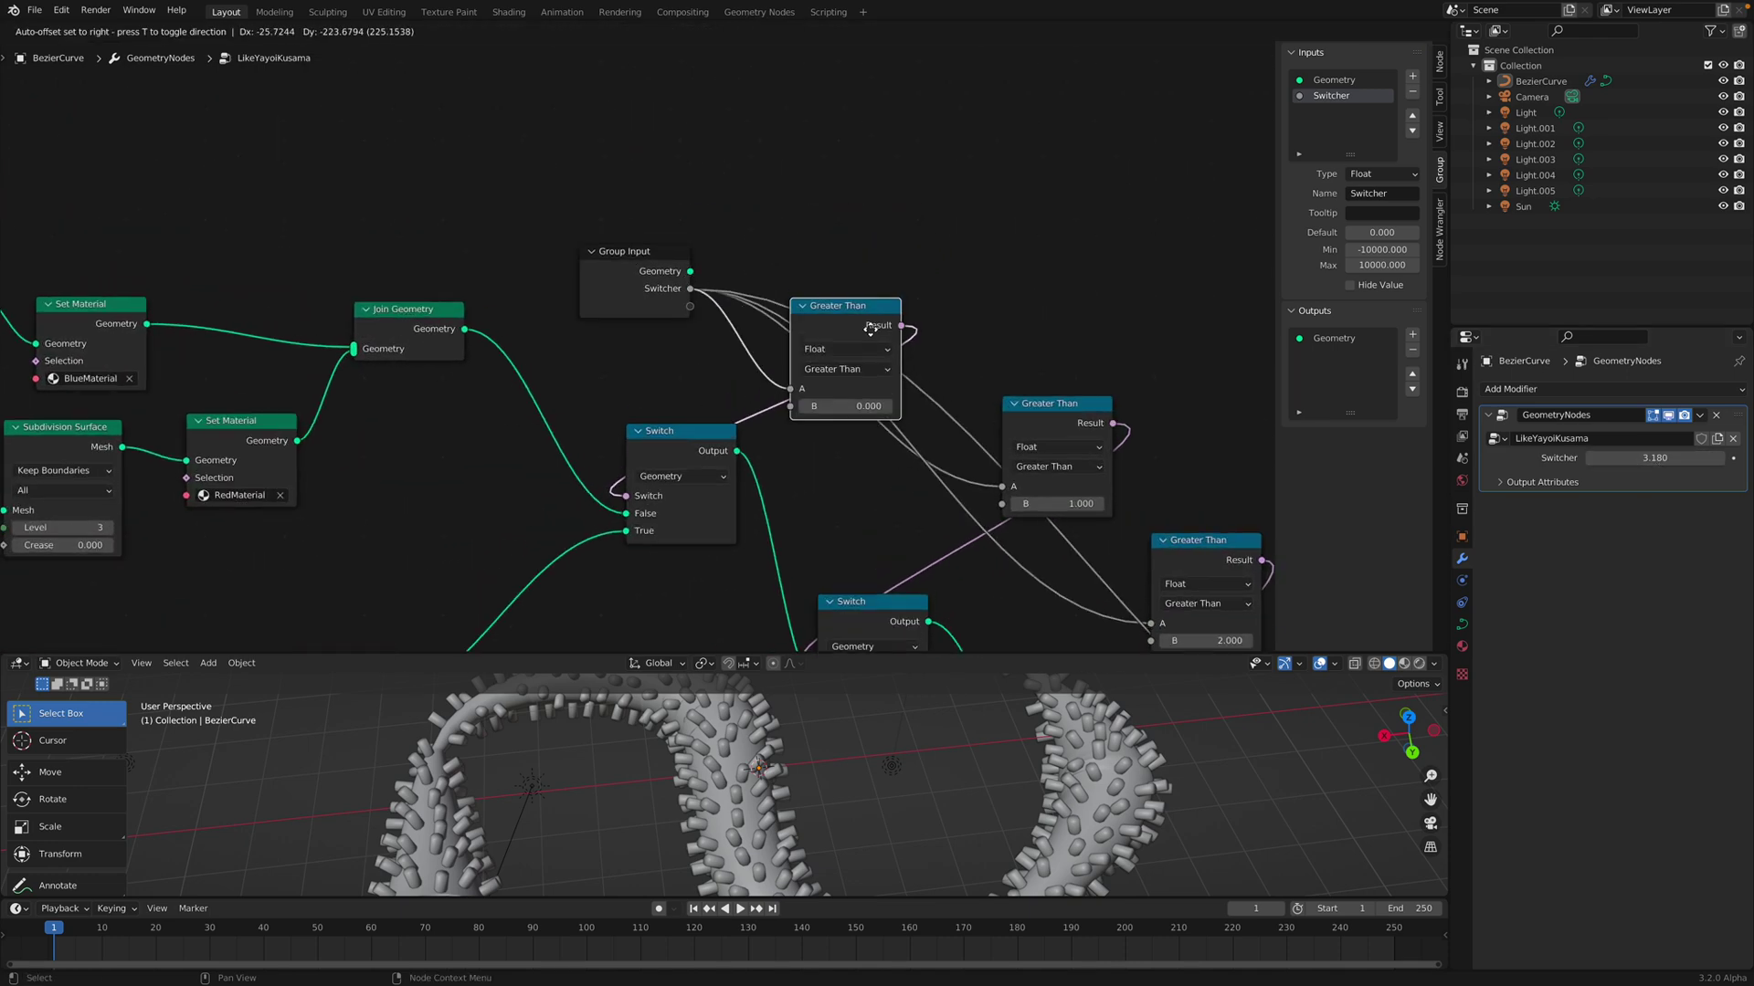
middle_drag(1017, 397, 827, 279)
drag(672, 209, 676, 189)
scroll(847, 363, down, 3)
middle_drag(561, 395, 540, 278)
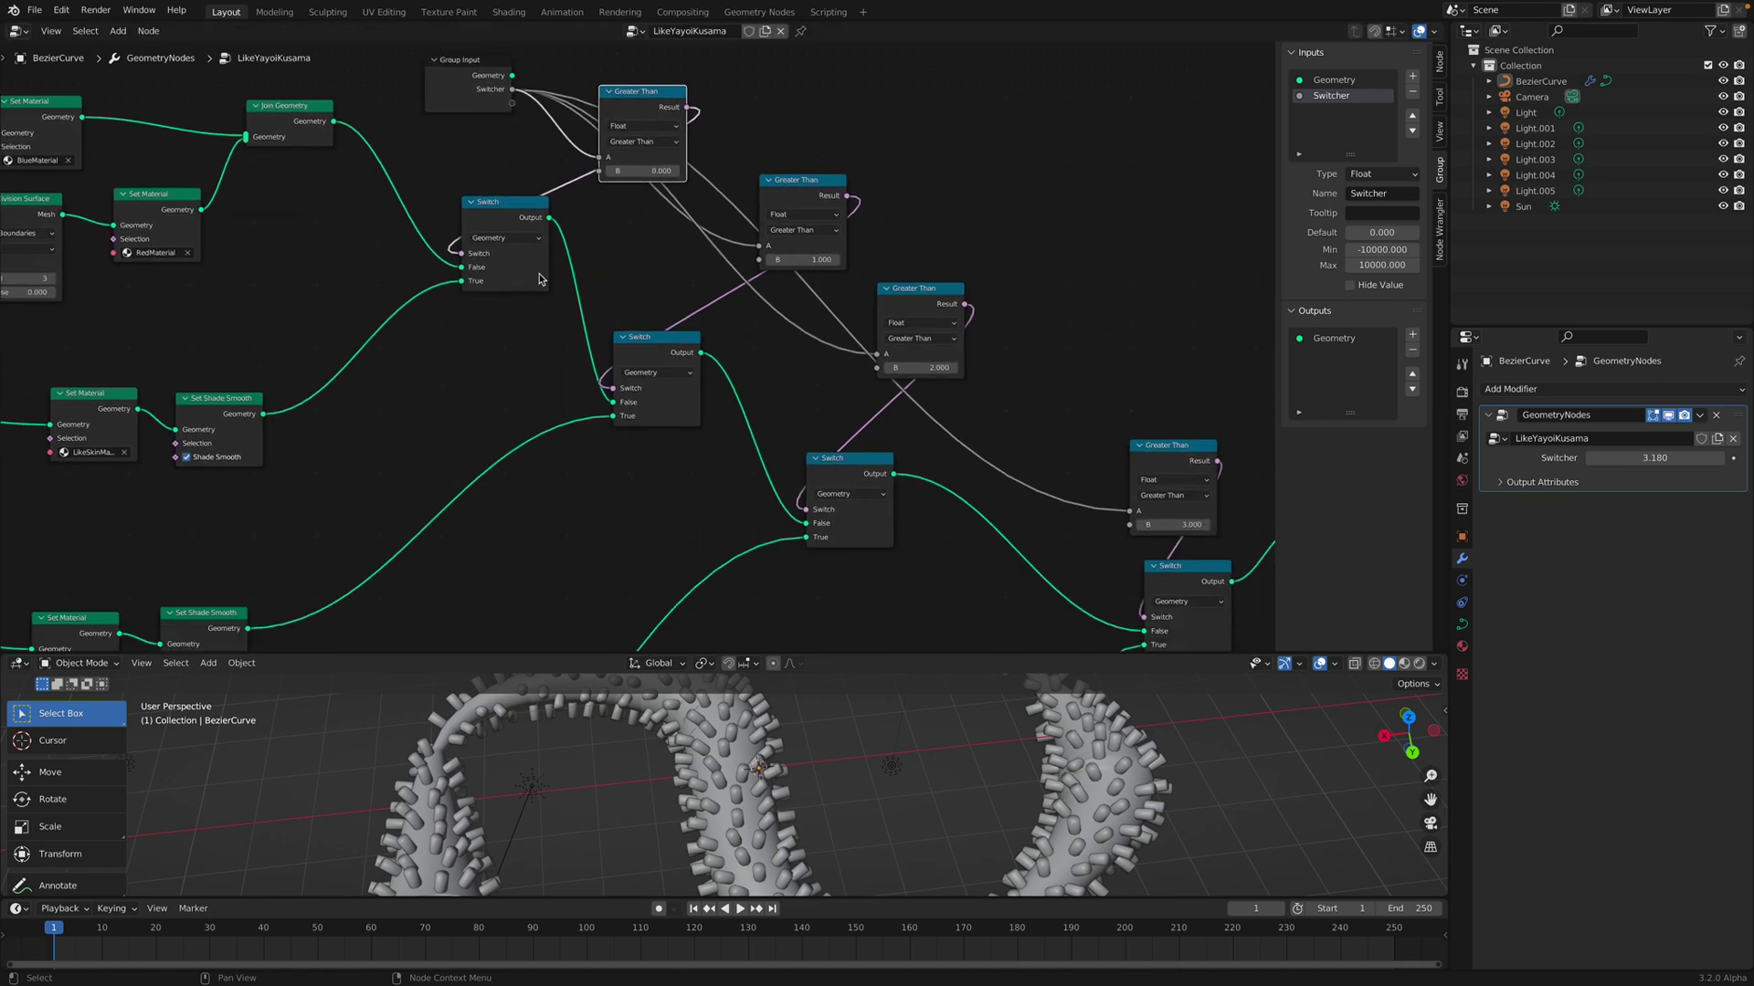
Spread out the end of the switching chain by moving the last Greater Than node, the final Switch node and the Group Output node
scroll(693, 375, down, 8)
middle_drag(692, 375, 493, 266)
scroll(762, 395, up, 4)
scroll(763, 395, up, 1)
drag(940, 324, 1050, 301)
drag(818, 371, 931, 355)
drag(791, 279, 807, 283)
middle_drag(464, 182, 535, 312)
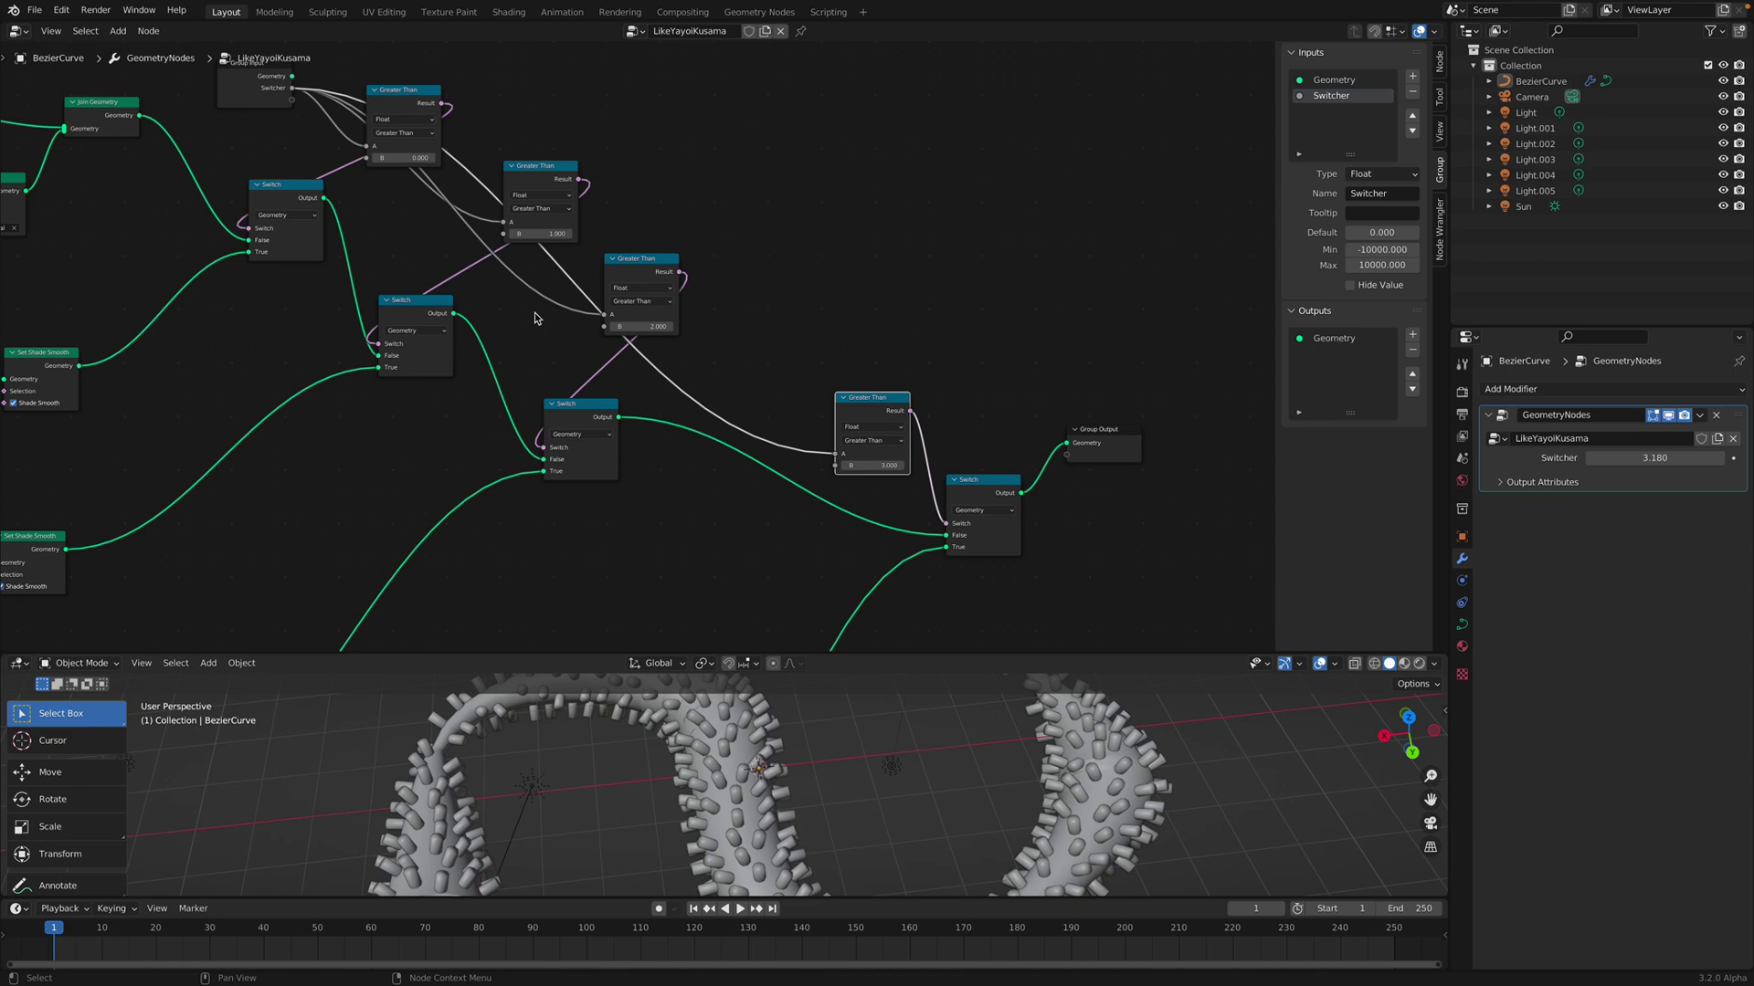
drag(1100, 433, 1110, 442)
Nudge the Greater Than nodes that compare against 0.000 and 1.000 to tidy the switching chain
middle_drag(747, 502, 868, 585)
scroll(786, 454, up, 3)
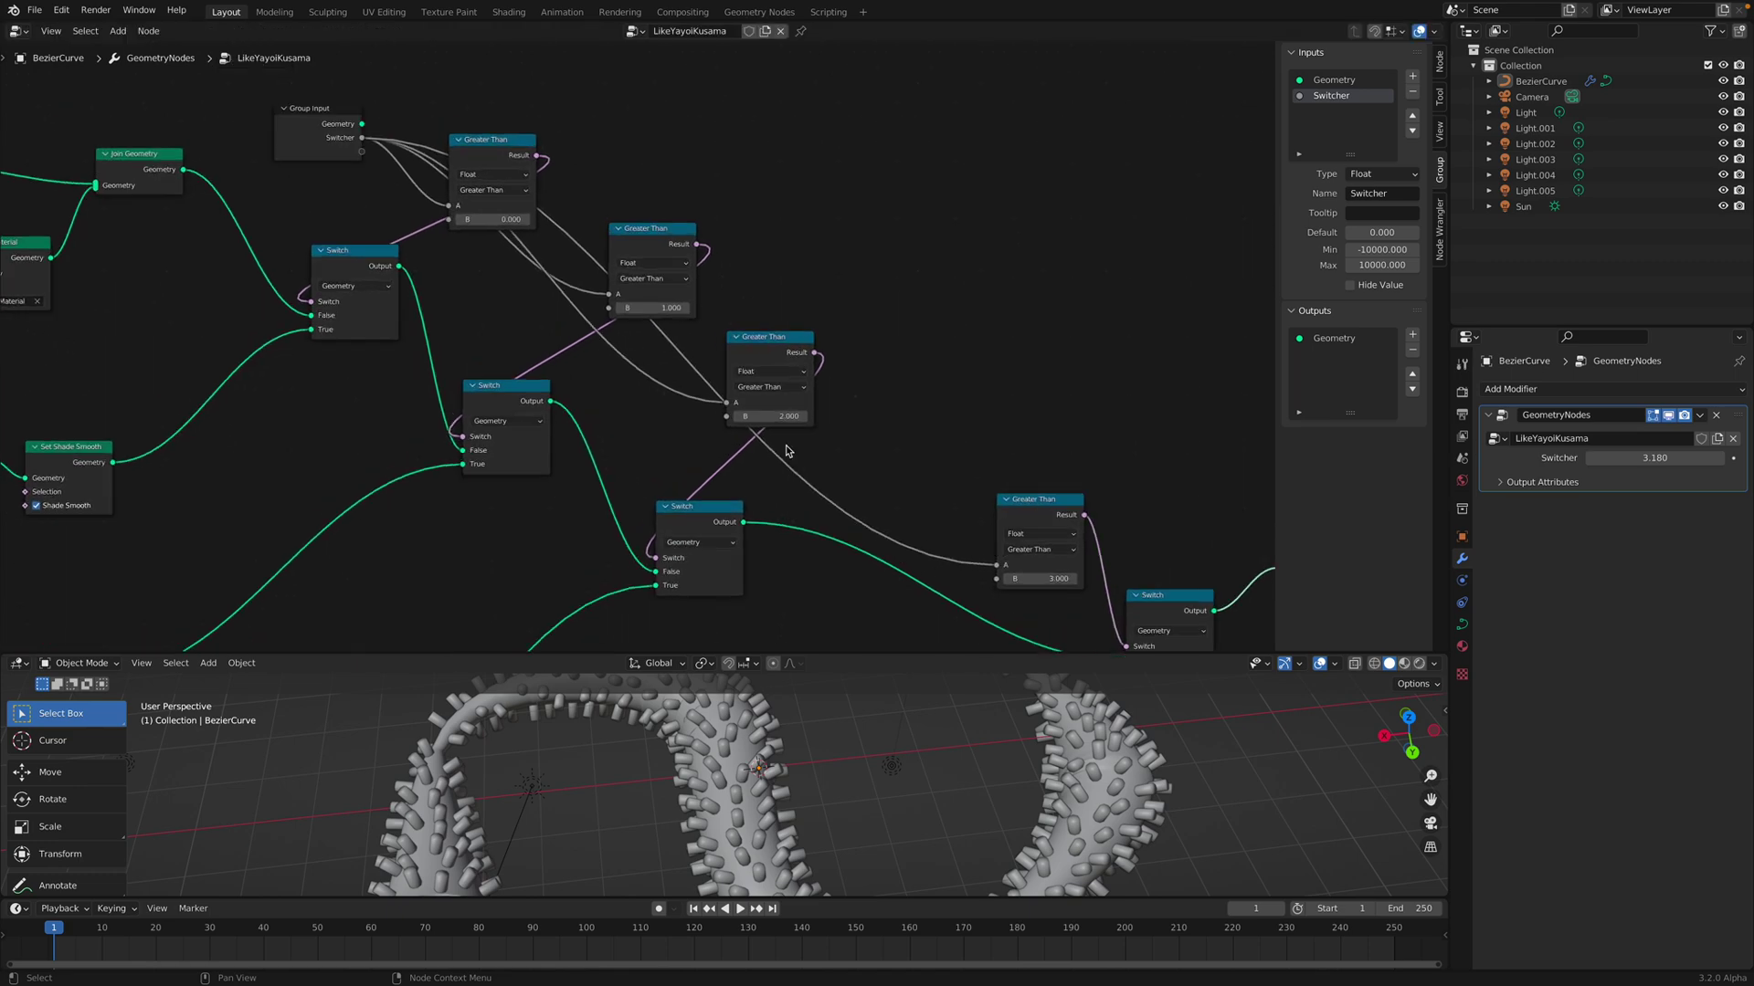
middle_drag(588, 323, 590, 392)
drag(484, 203, 481, 192)
scroll(481, 197, up, 2)
middle_drag(481, 204, 551, 252)
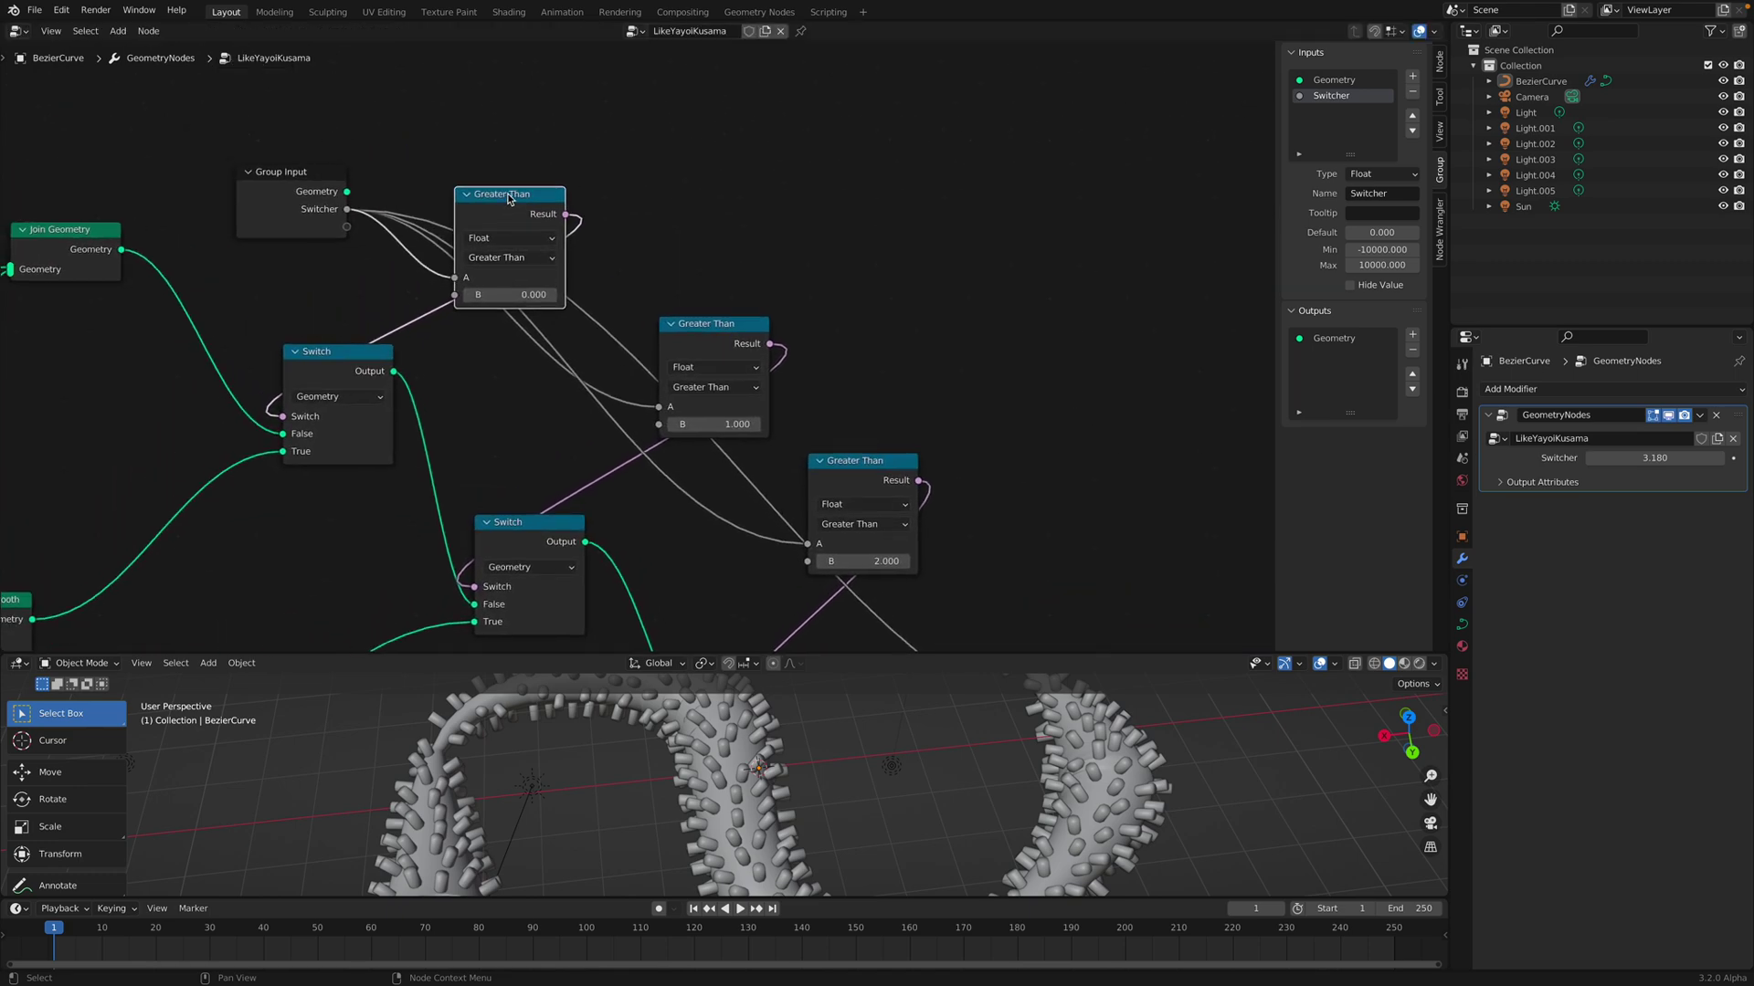
drag(509, 197, 520, 197)
drag(687, 327, 676, 319)
middle_drag(659, 323, 618, 281)
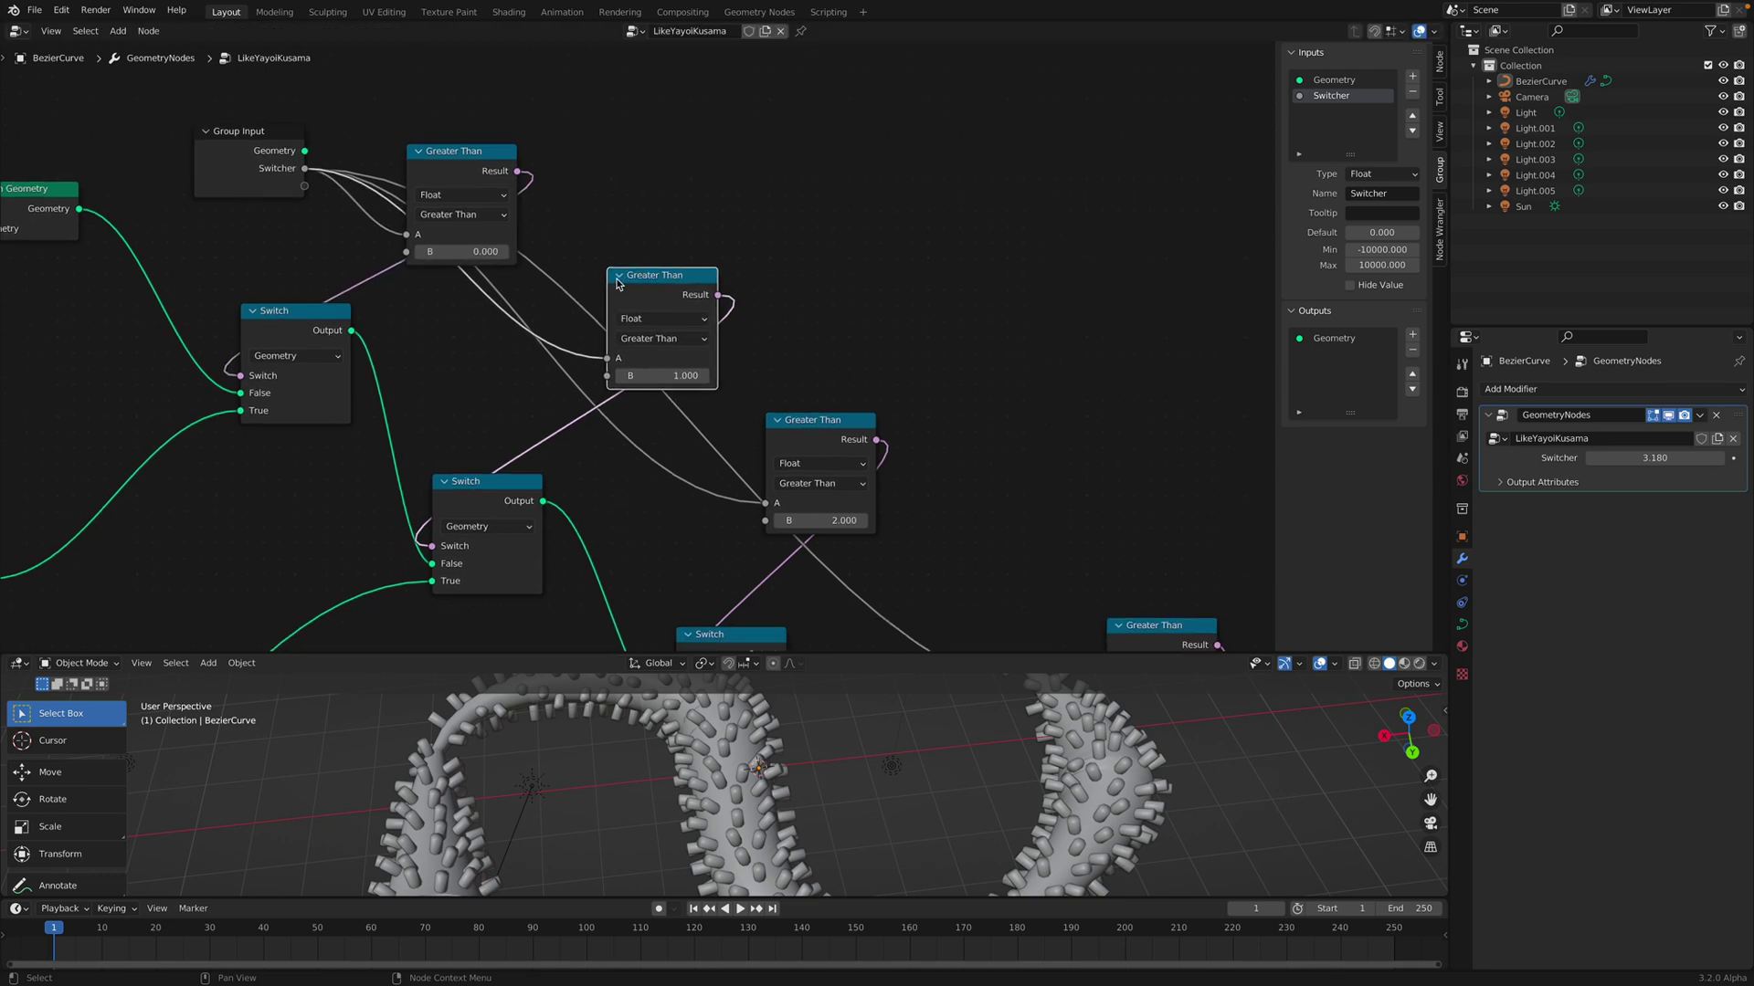
drag(480, 168, 489, 173)
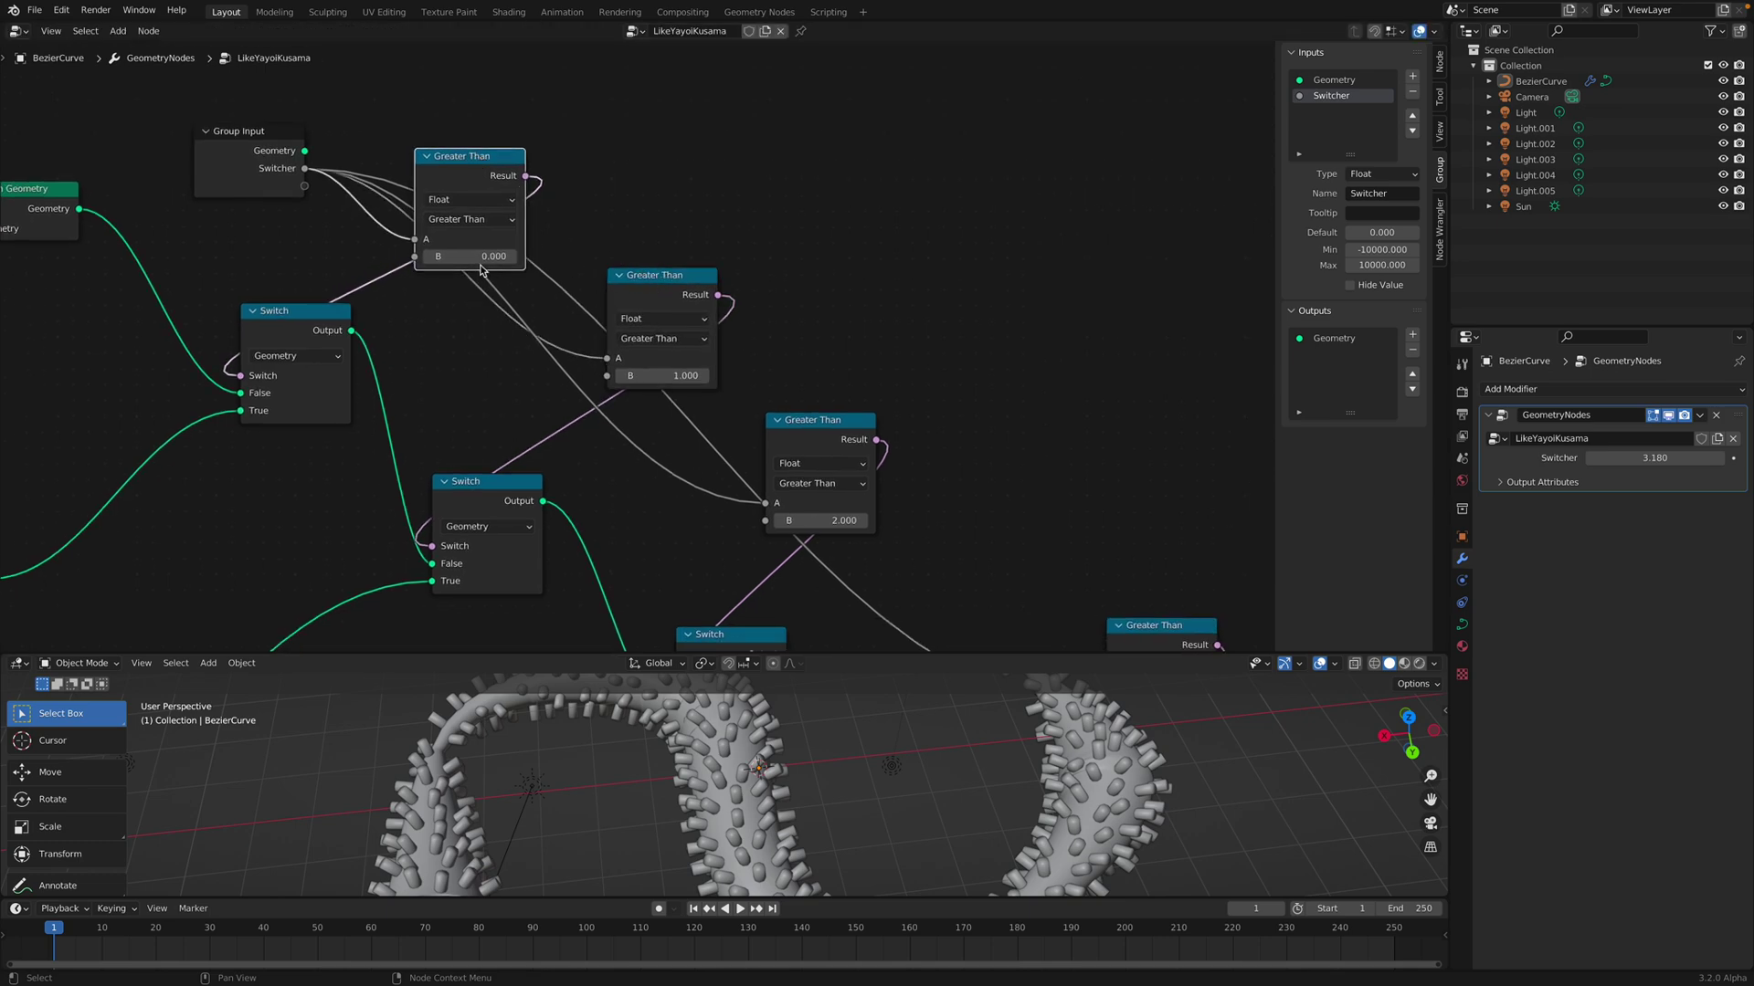
drag(652, 279, 654, 281)
Adjust the positions of the Greater Than nodes comparing against 2.000 and 3.000 and of the last two Switch nodes
middle_drag(692, 313, 639, 193)
drag(738, 298, 749, 301)
middle_drag(1020, 446, 891, 362)
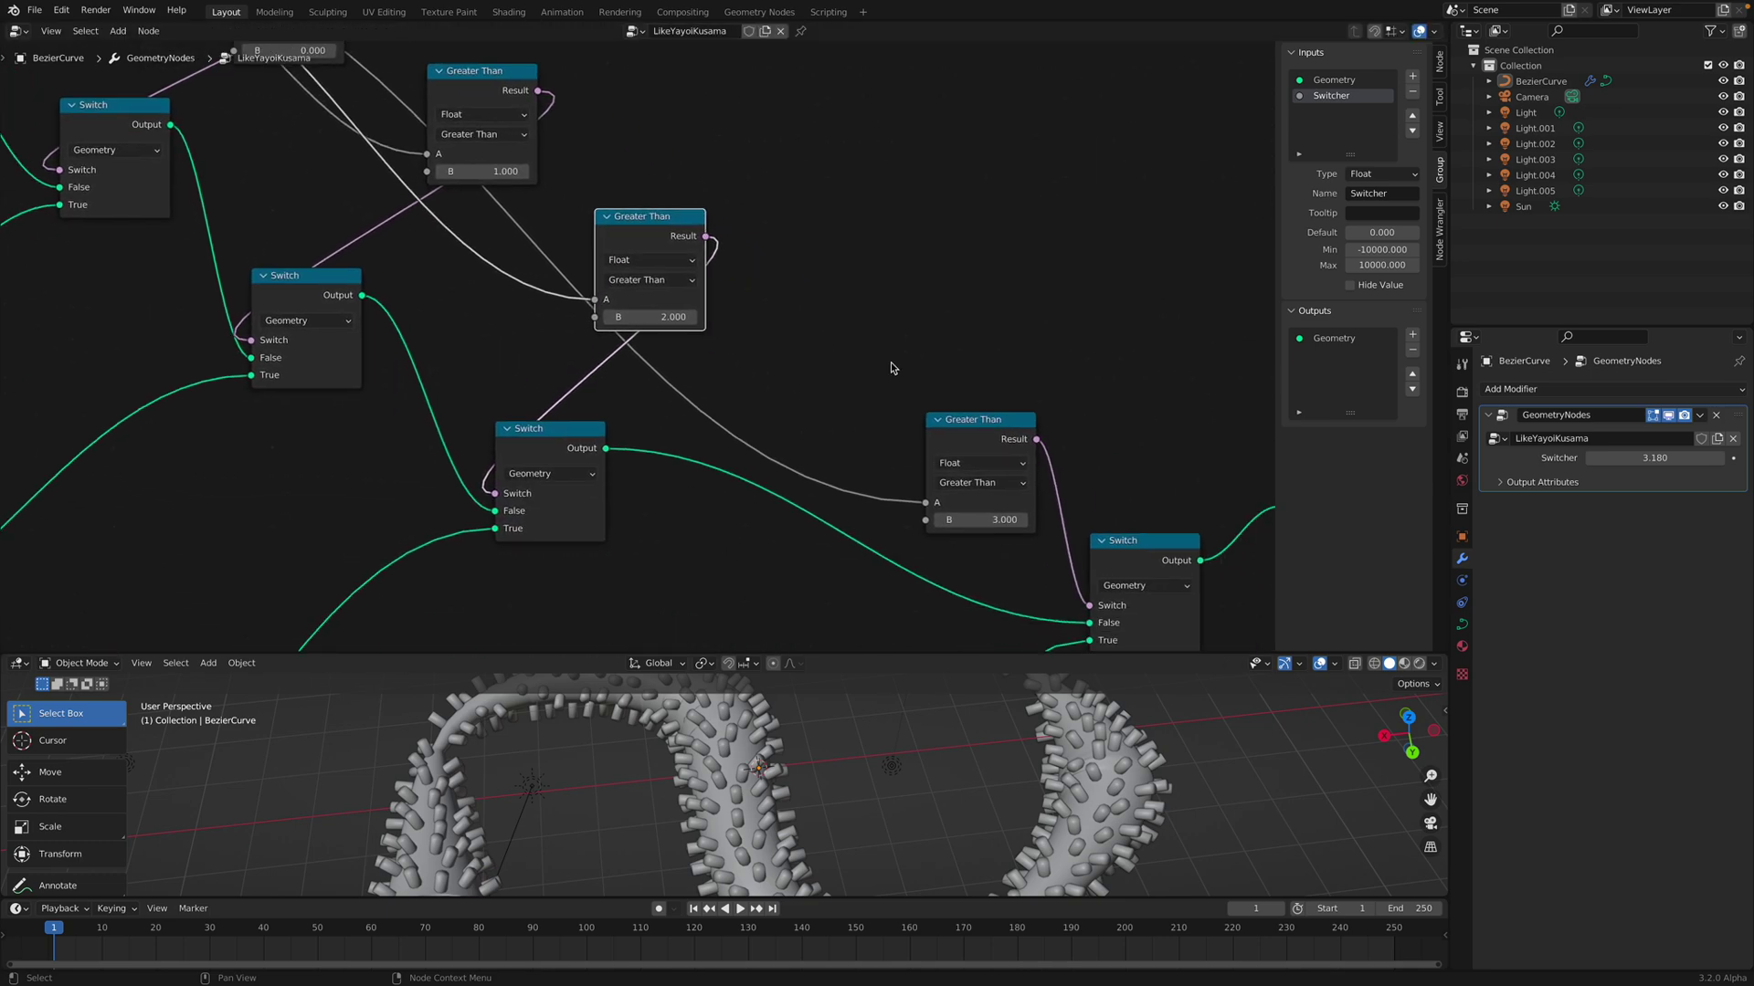
drag(977, 428, 953, 407)
scroll(955, 411, down, 4)
middle_drag(970, 480, 819, 407)
drag(872, 431, 876, 440)
scroll(869, 360, up, 2)
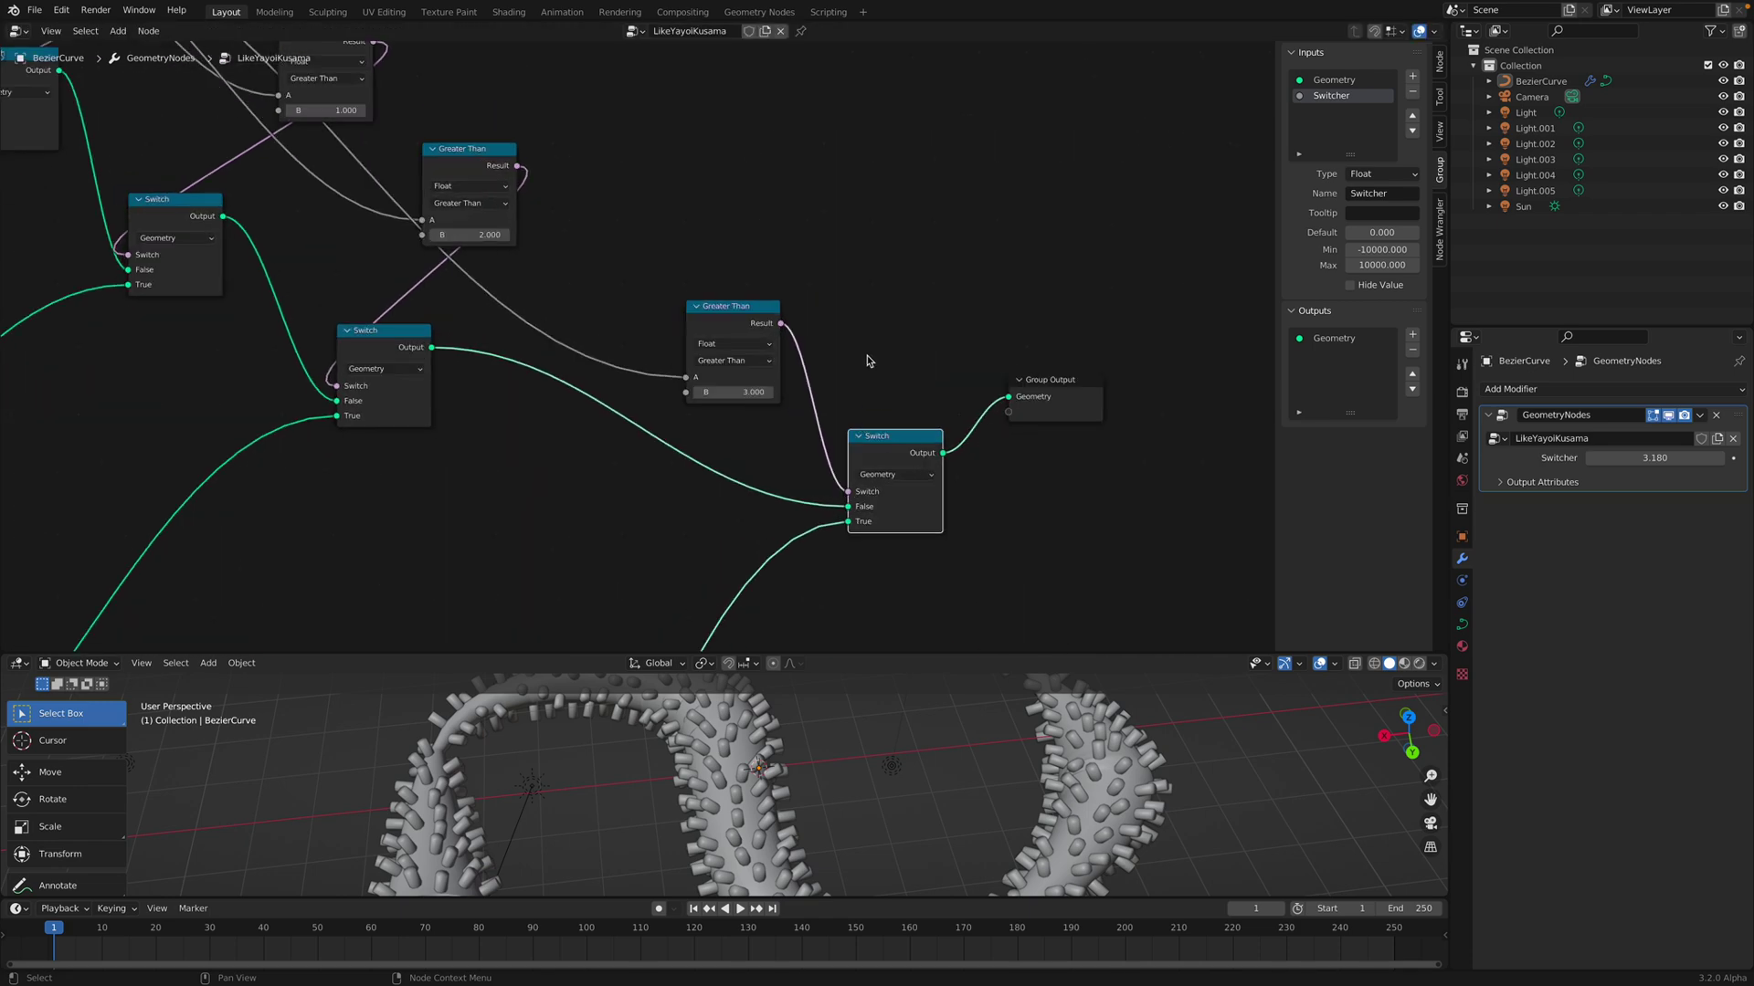
middle_drag(869, 437, 868, 442)
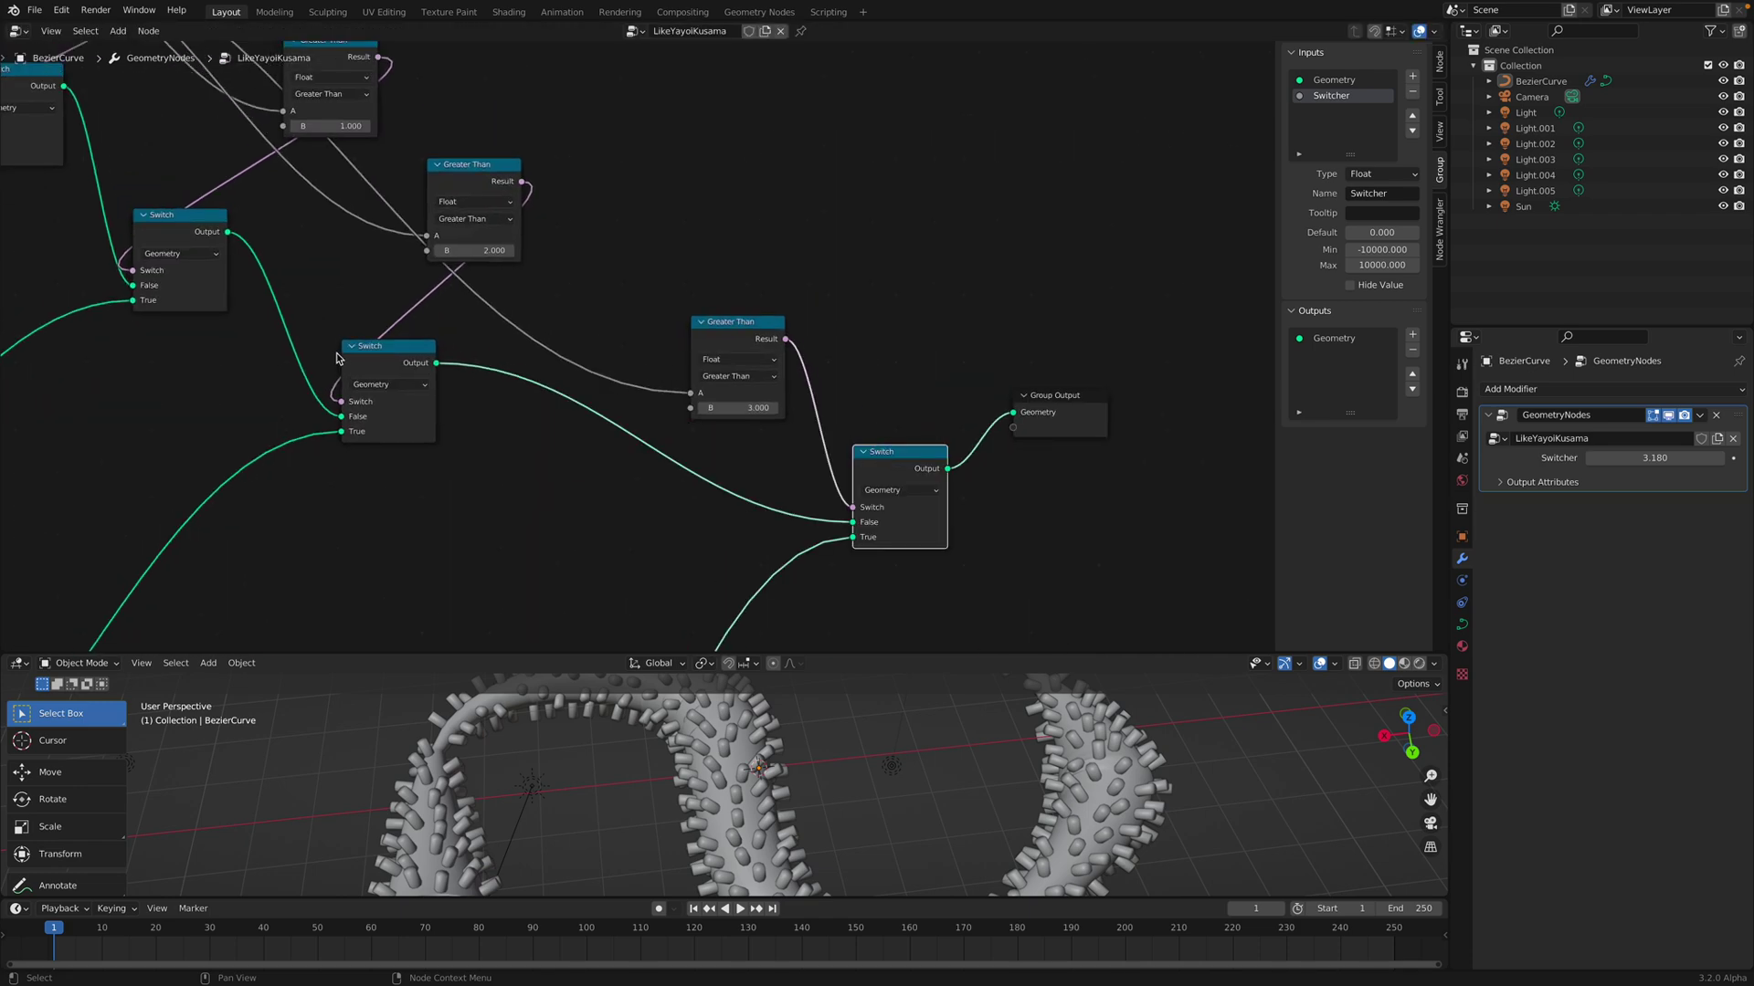
middle_drag(359, 348, 471, 405)
drag(470, 406, 483, 399)
scroll(845, 496, down, 2)
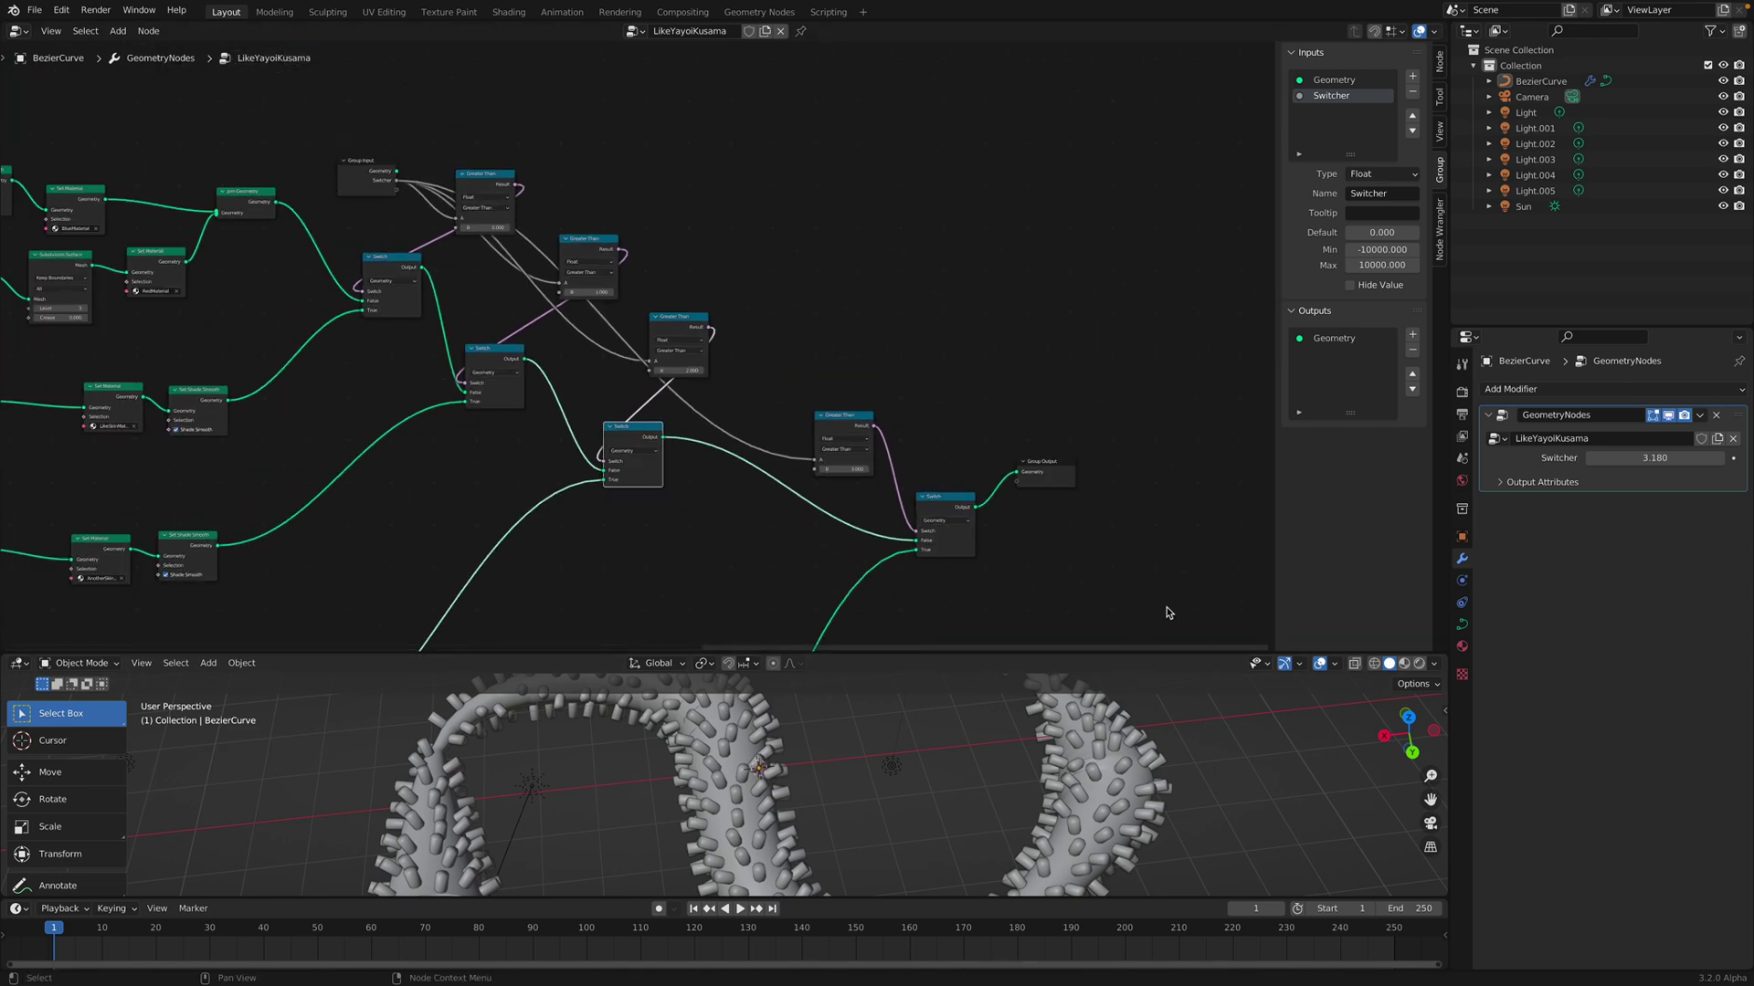
Enlarge the 3D viewport, raise the modifier's Switcher value to 3.600 and inspect the spiked tube
drag(1173, 652, 1168, 395)
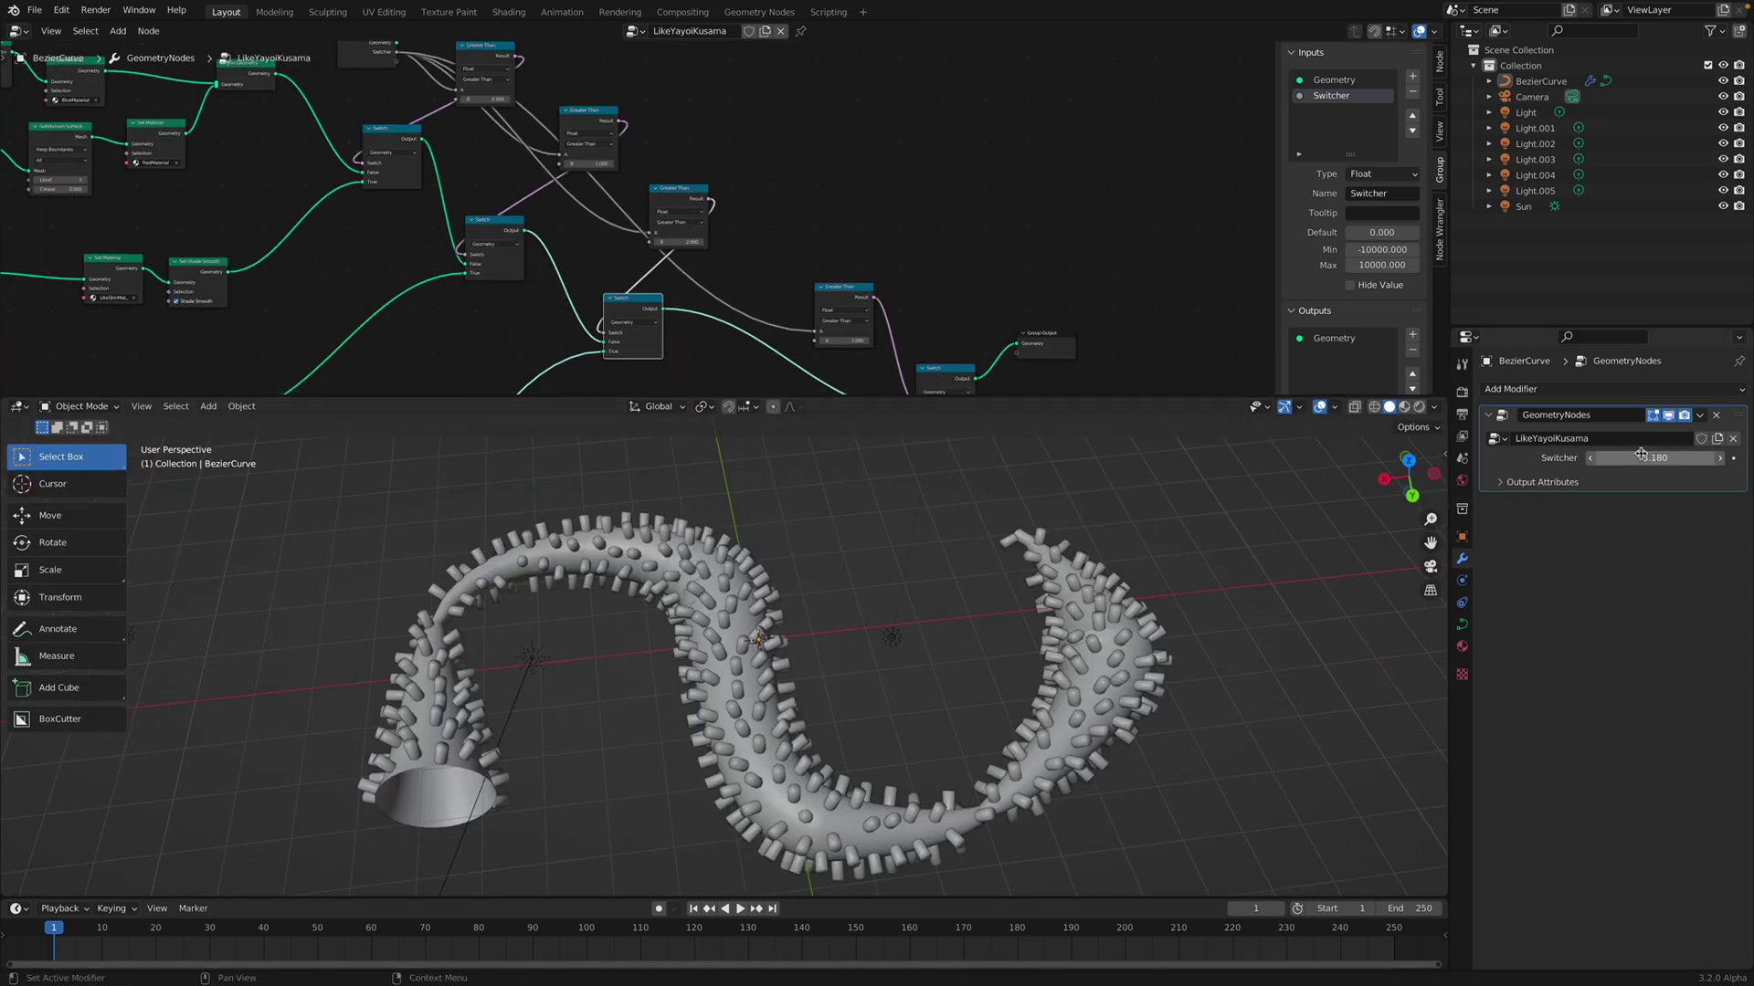
mouse_move(1641, 453)
mouse_down()
mouse_move(1581, 458)
mouse_move(1690, 457)
mouse_move(1593, 458)
mouse_move(1671, 454)
mouse_up()
middle_drag(708, 694, 690, 703)
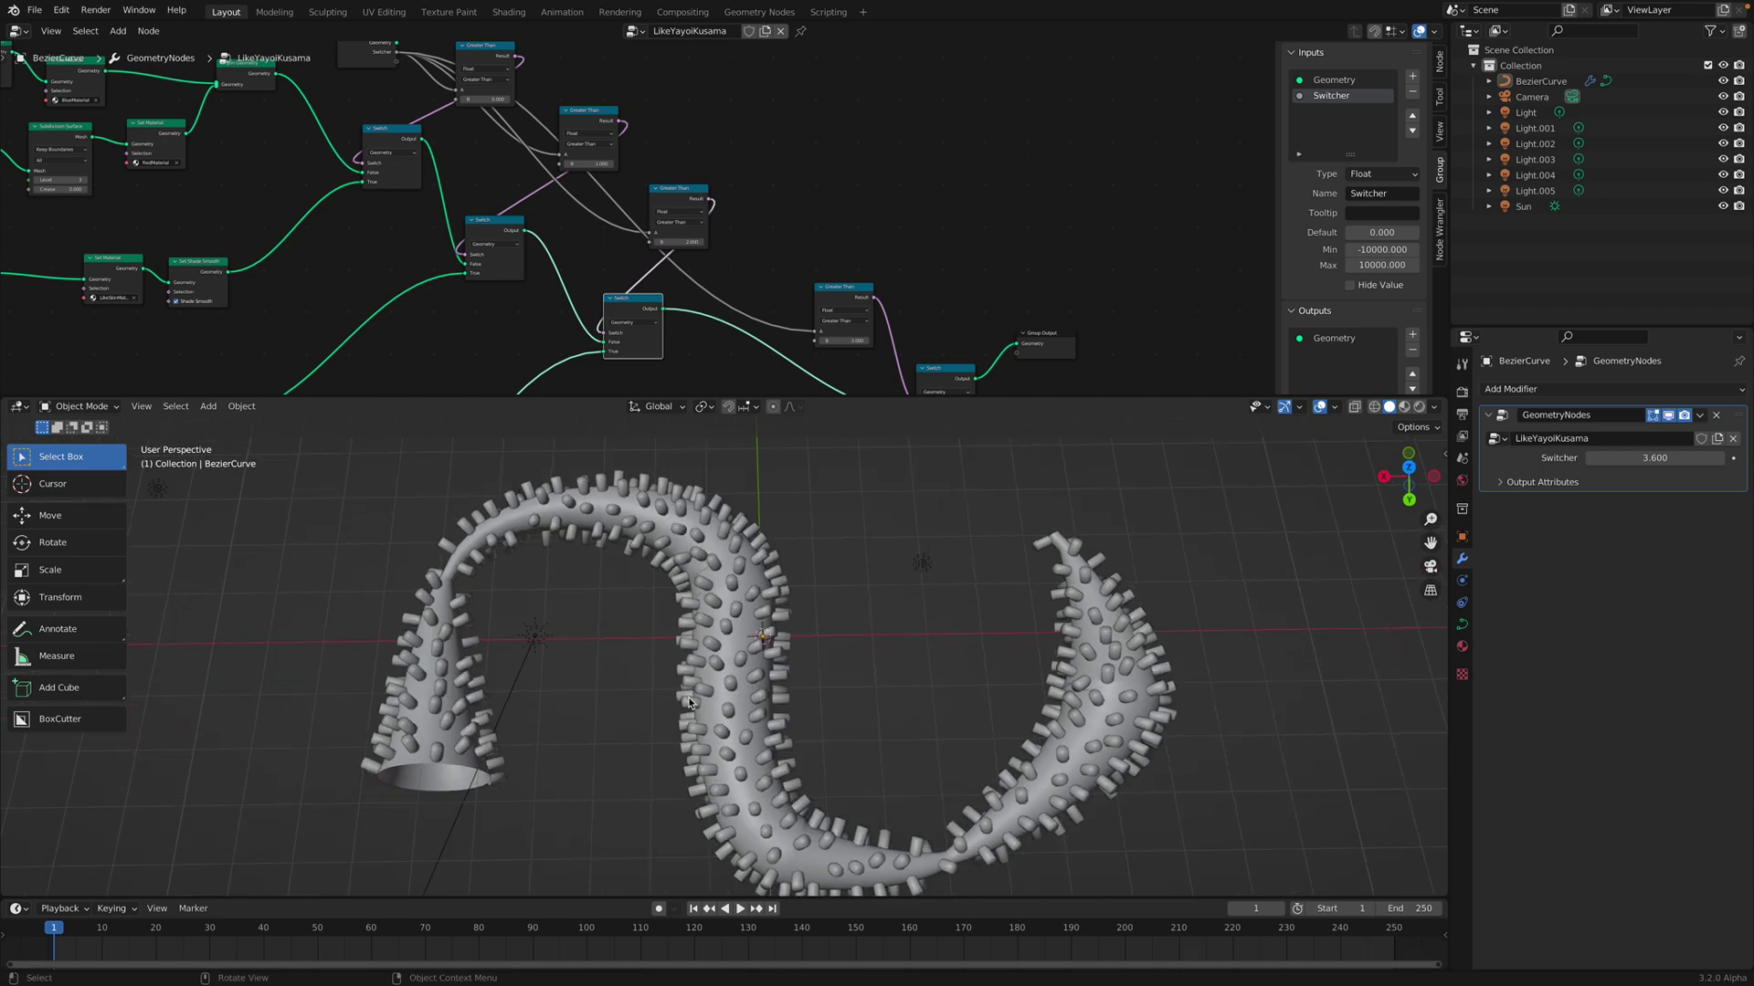
mouse_move(993, 716)
middle_down()
mouse_move(1010, 557)
mouse_move(1012, 722)
middle_up()
Collapse the node editor's sidebar and reposition the Group Input node at the start of the node tree
middle_drag(751, 200, 783, 134)
scroll(783, 133, down, 5)
middle_drag(923, 276, 1140, 177)
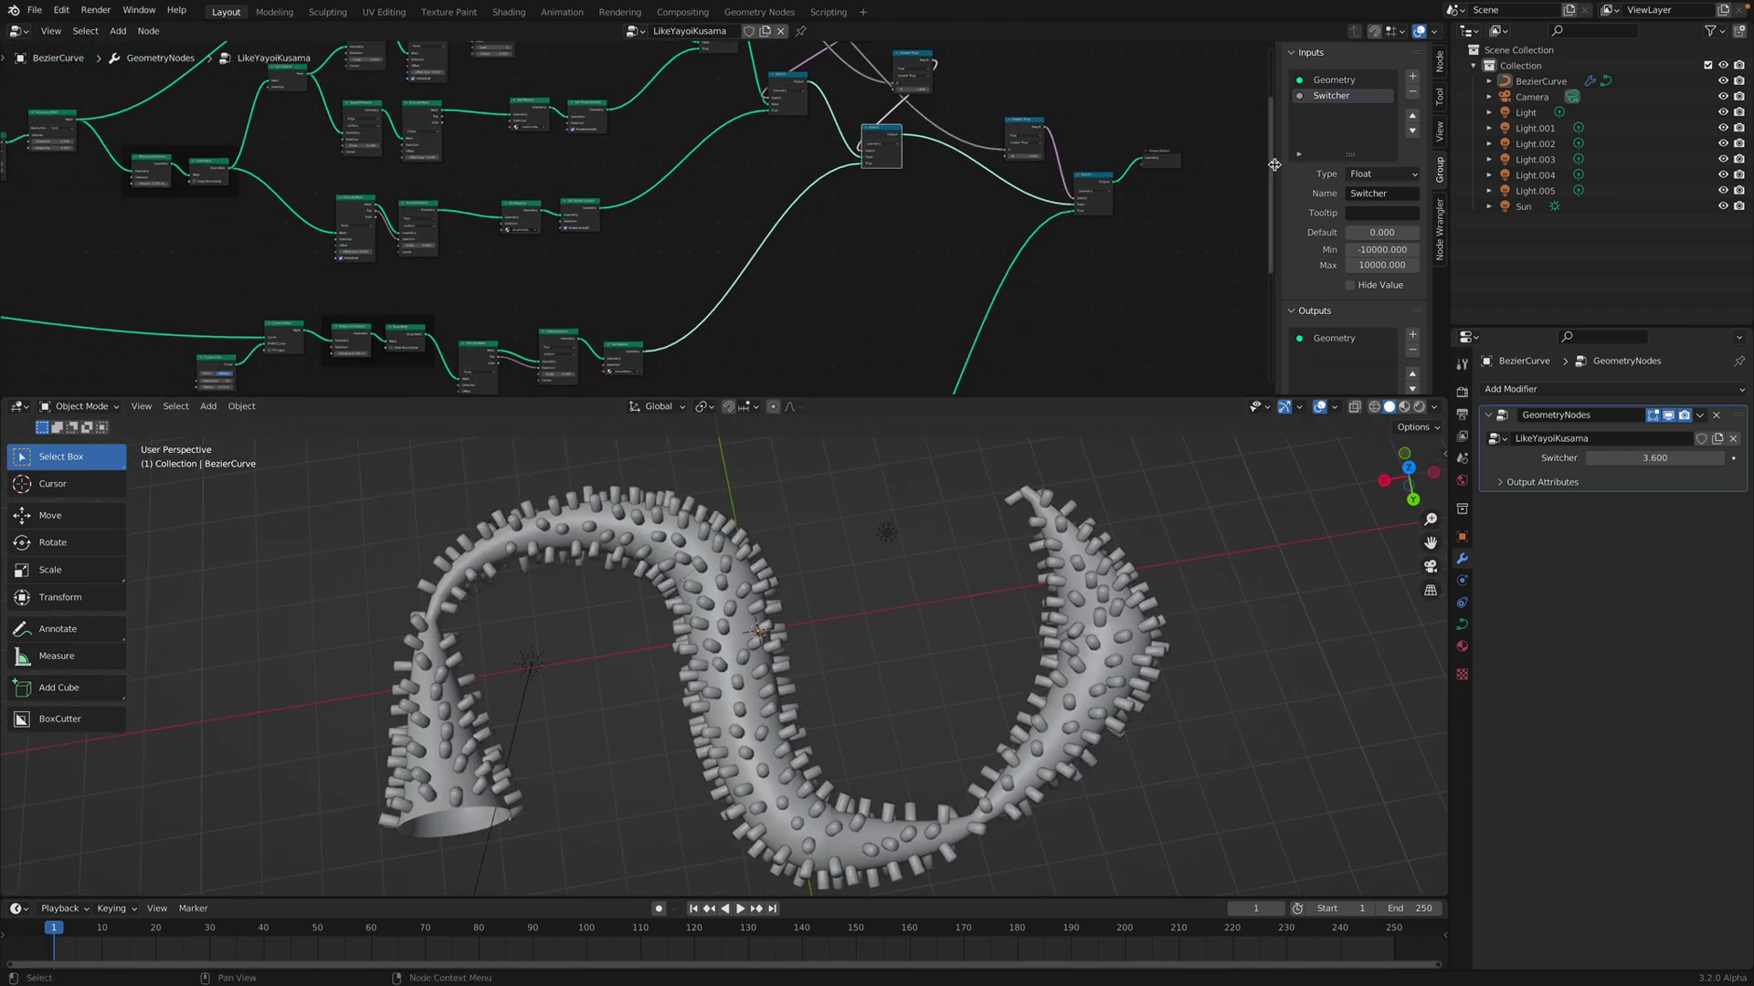
drag(1274, 164, 1439, 229)
middle_drag(552, 316, 763, 231)
scroll(764, 231, down, 3)
middle_drag(593, 166, 651, 331)
scroll(579, 192, up, 11)
scroll(650, 331, up, 1)
drag(486, 201, 506, 211)
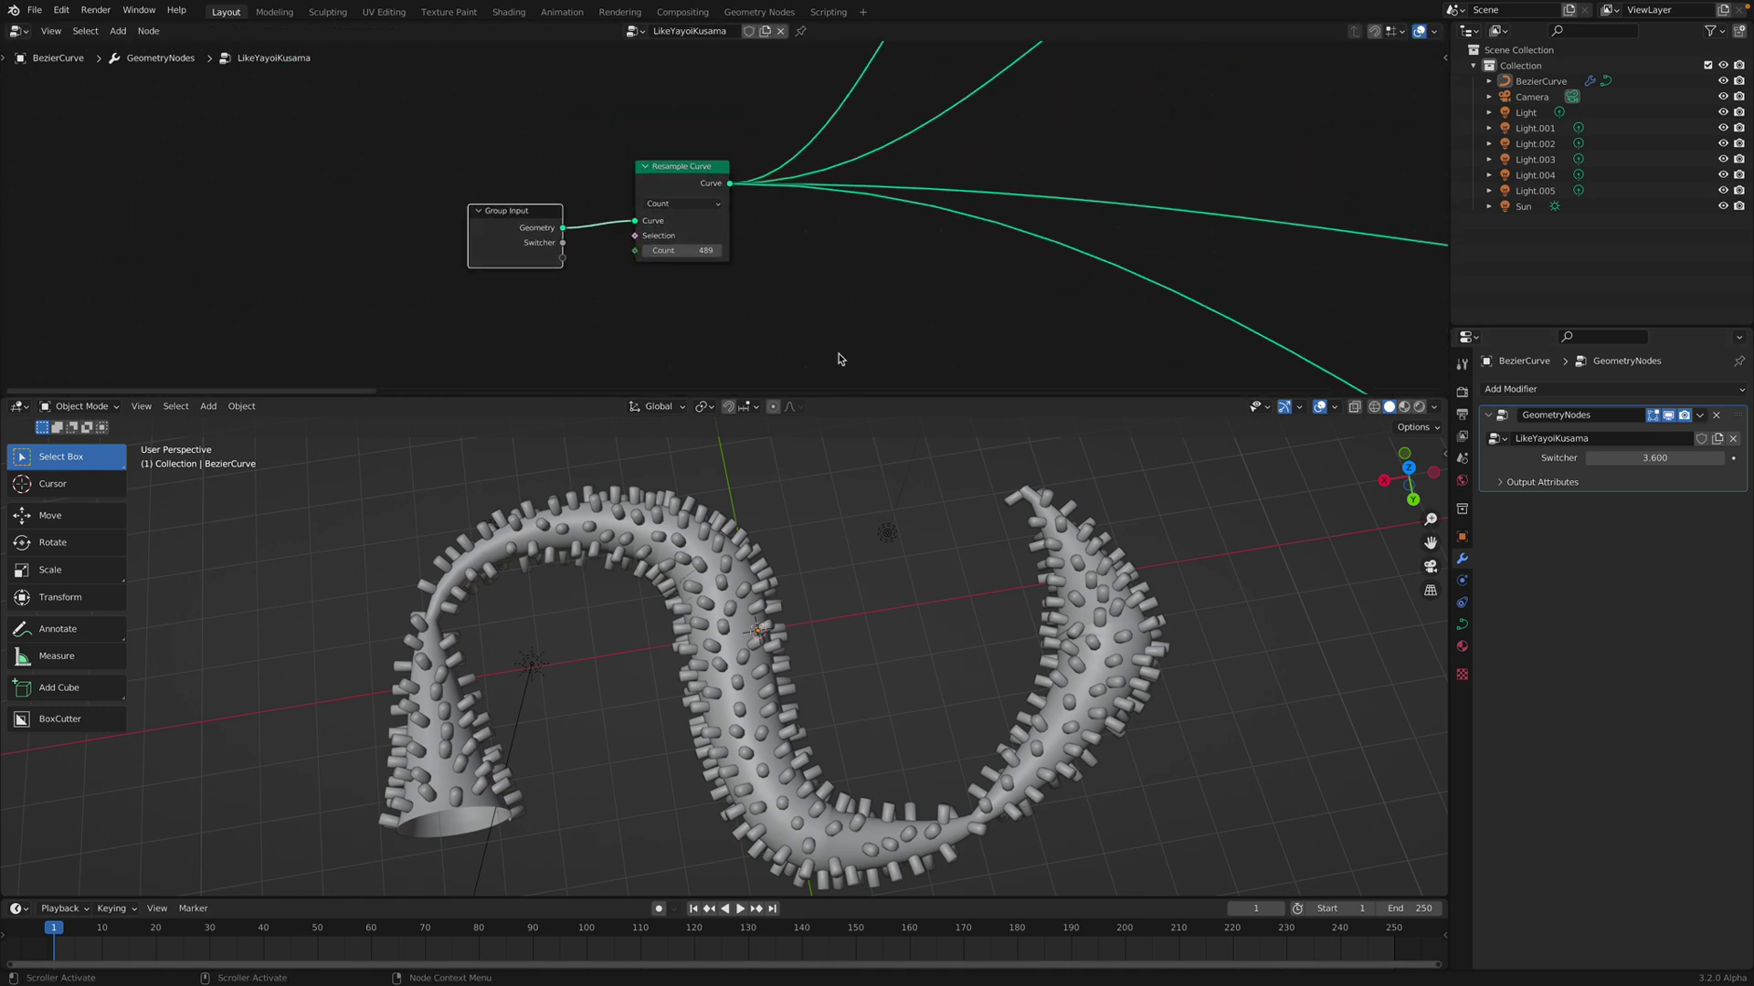
Reposition the Resample Curve node and lower its Count value
drag(685, 175, 664, 199)
scroll(658, 266, up, 1)
drag(675, 281, 581, 281)
drag(679, 190, 678, 218)
middle_drag(995, 317, 498, 114)
scroll(585, 160, down, 3)
Save the file under the incremented name test_random_012.blend
click(33, 9)
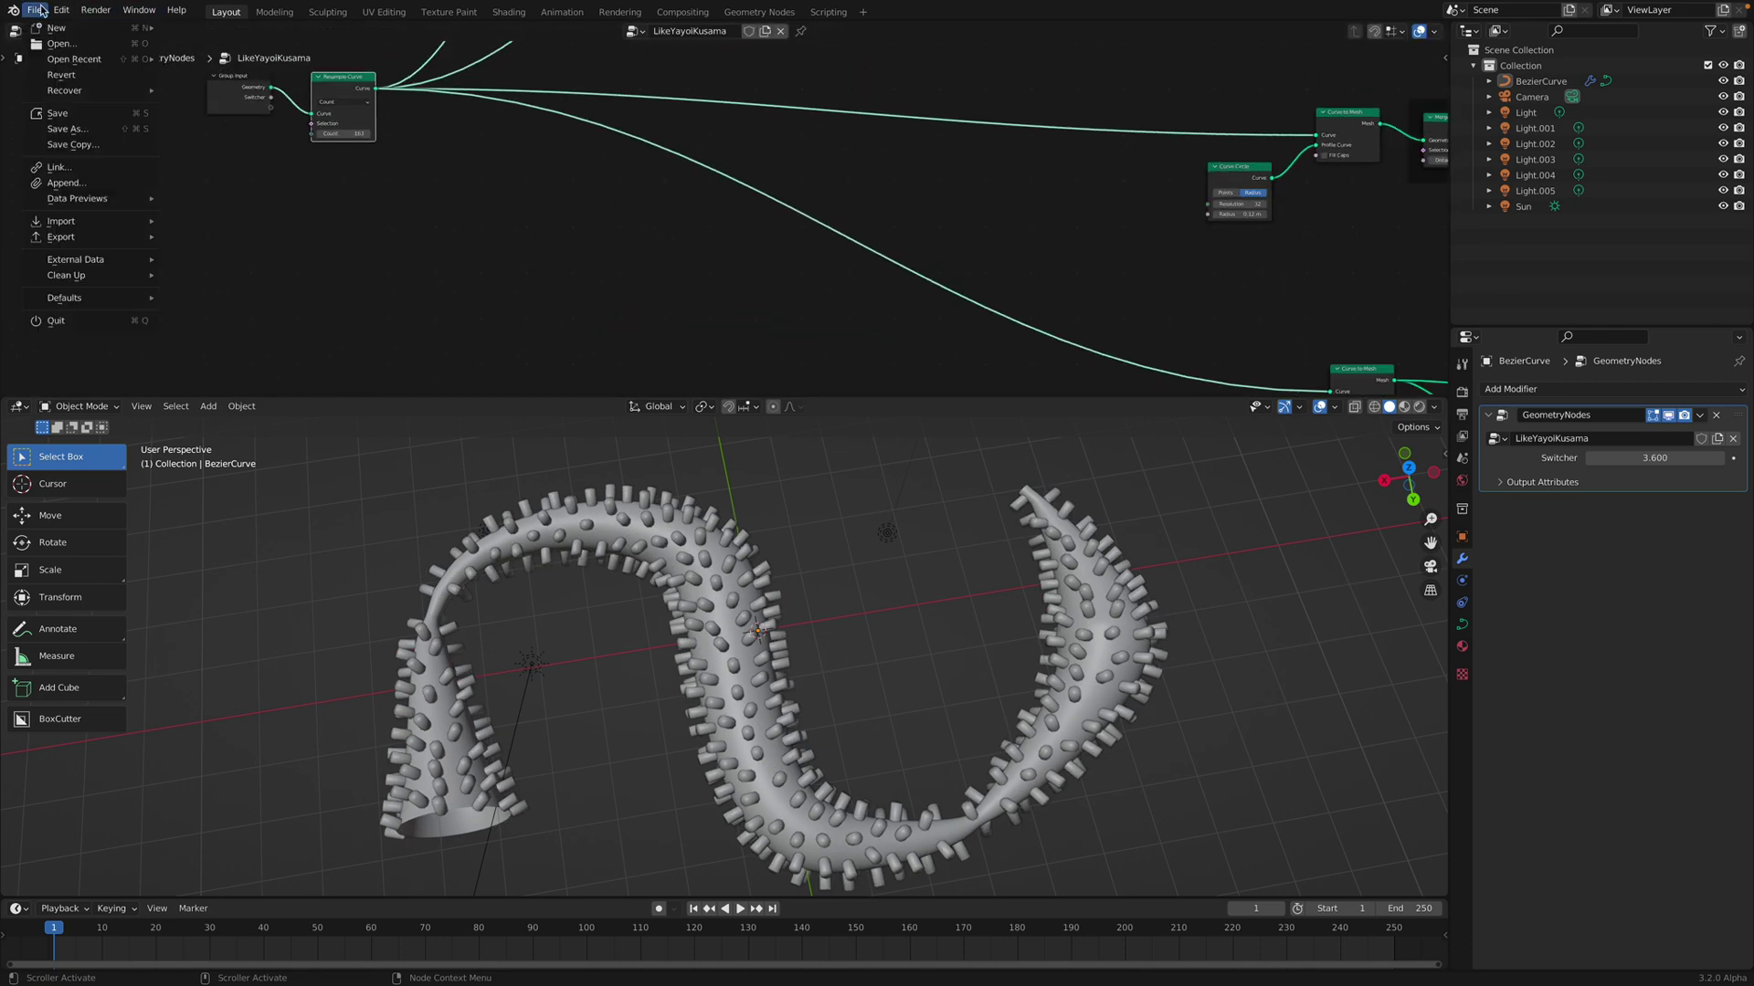
click(54, 135)
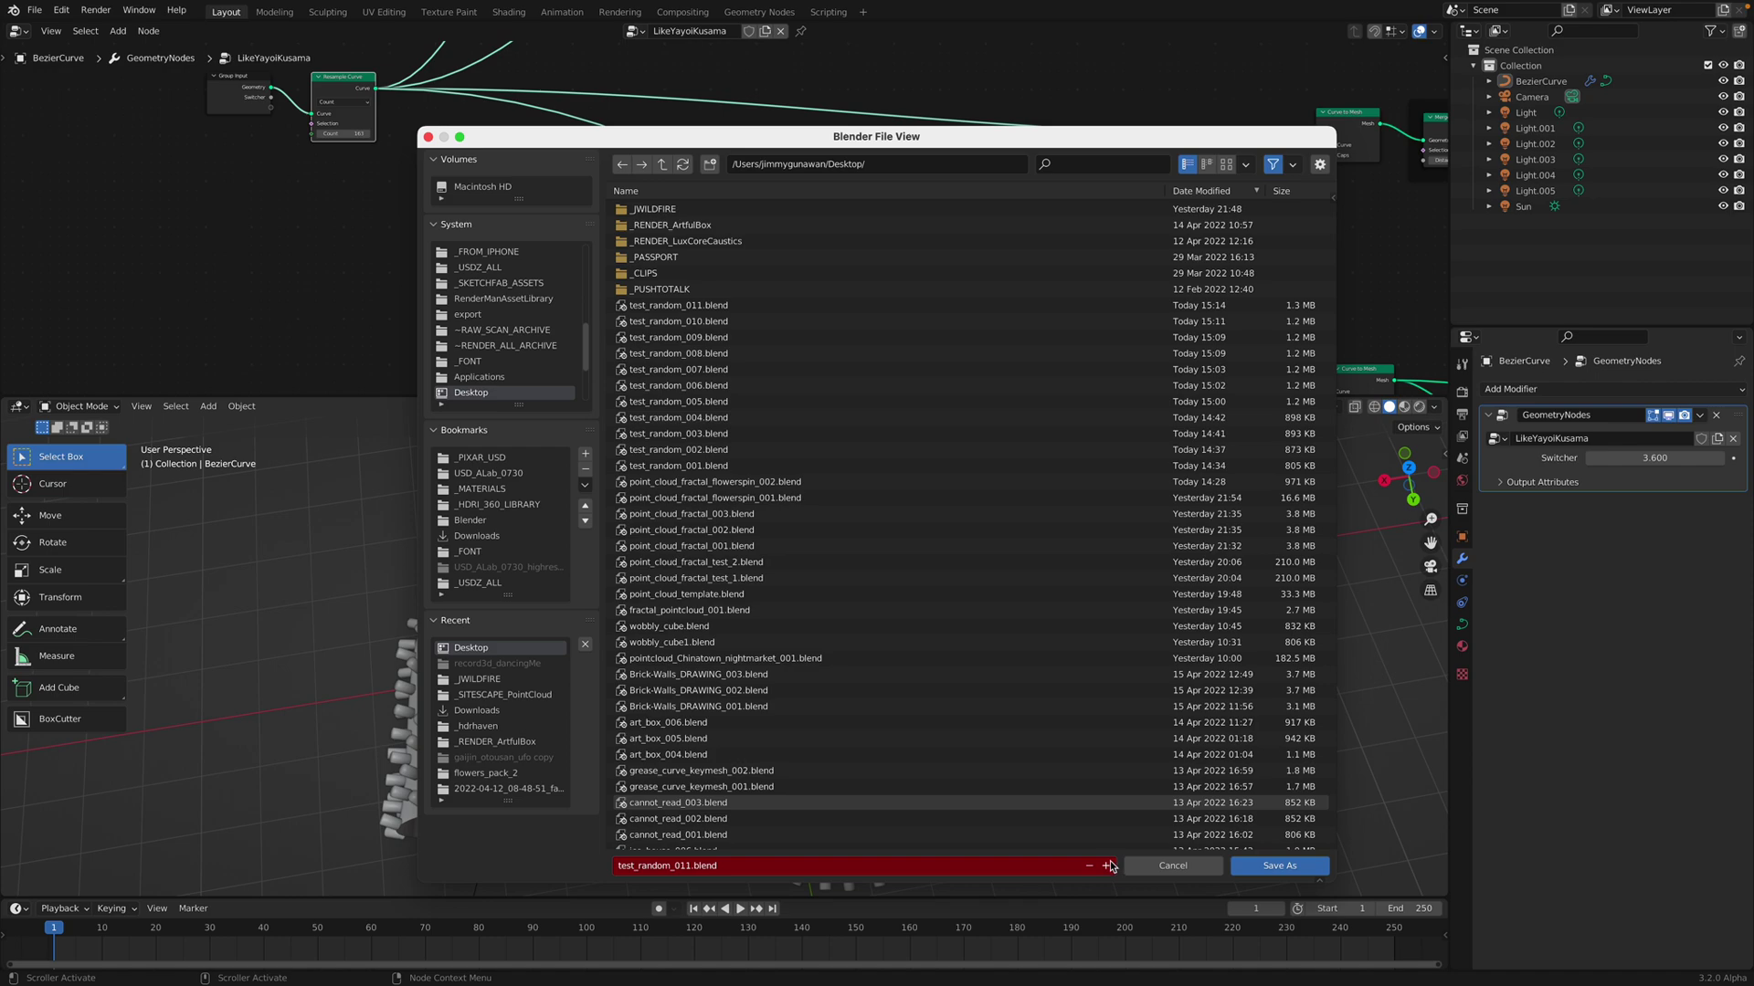
click(1110, 865)
click(1278, 866)
Rearrange the Distribute Points on Faces, Curve to Mesh and Curve Circle nodes in the spiked-tube branch
scroll(913, 224, right, 8)
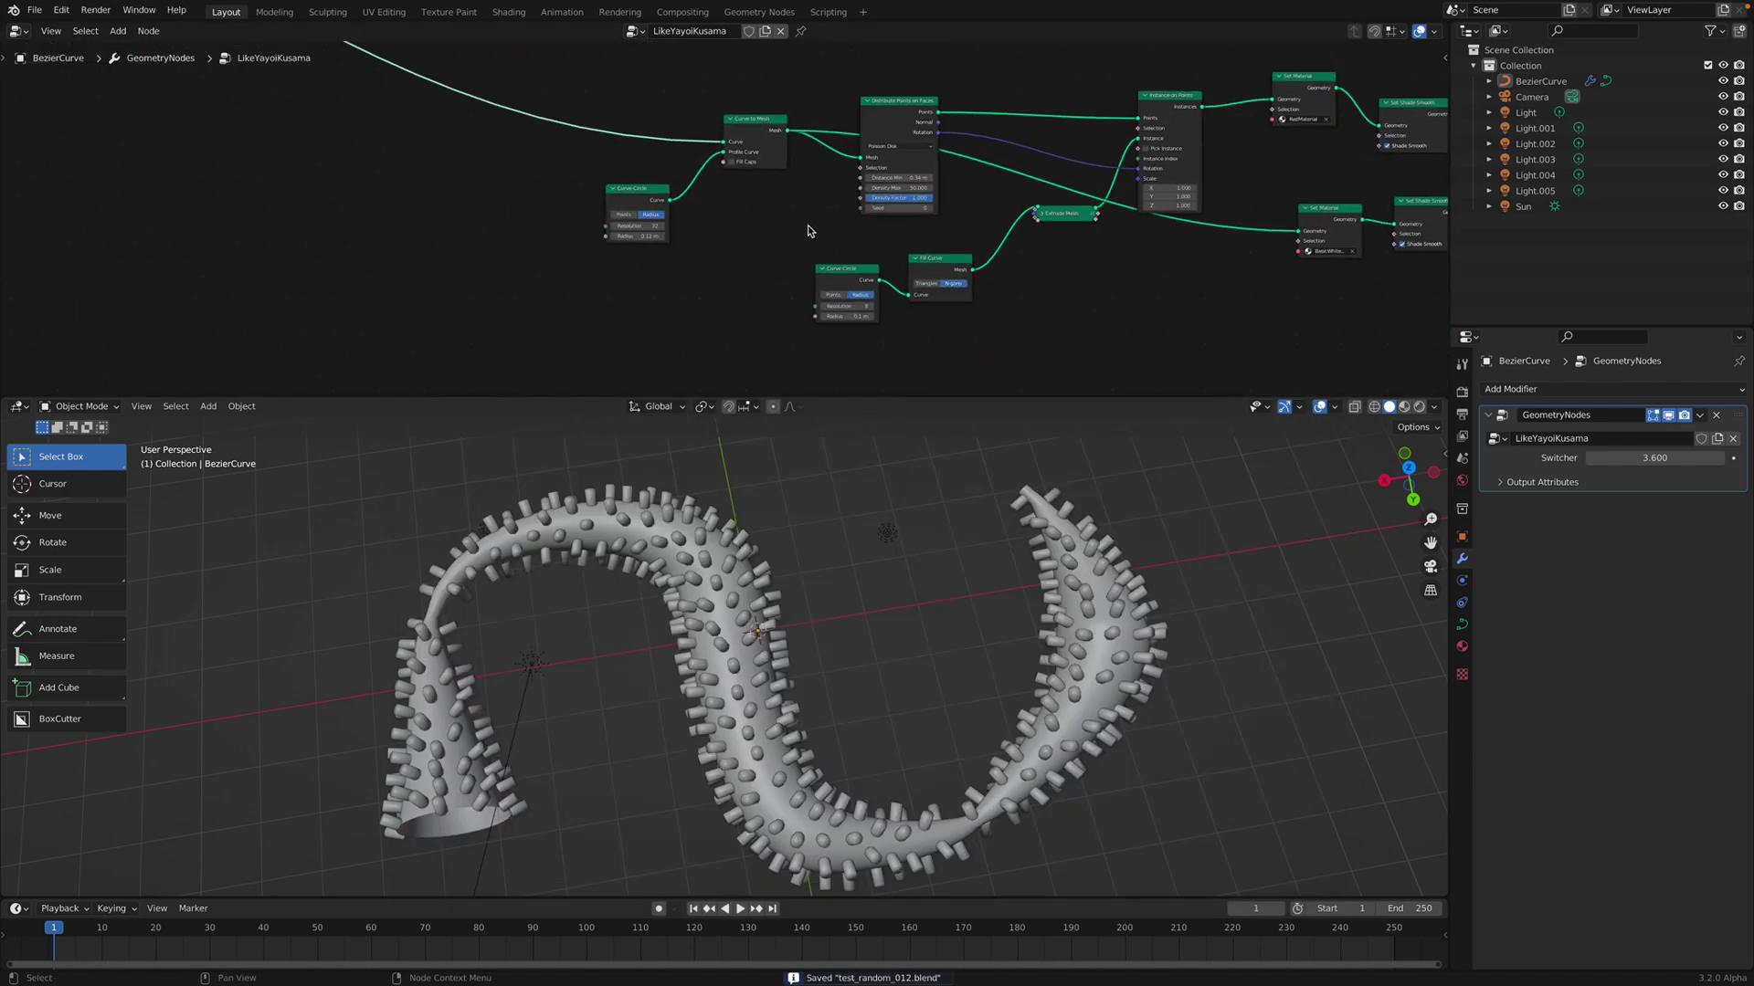
scroll(808, 231, up, 2)
drag(877, 146, 791, 242)
scroll(809, 233, down, 2)
middle_drag(804, 233, 735, 233)
drag(606, 195, 590, 178)
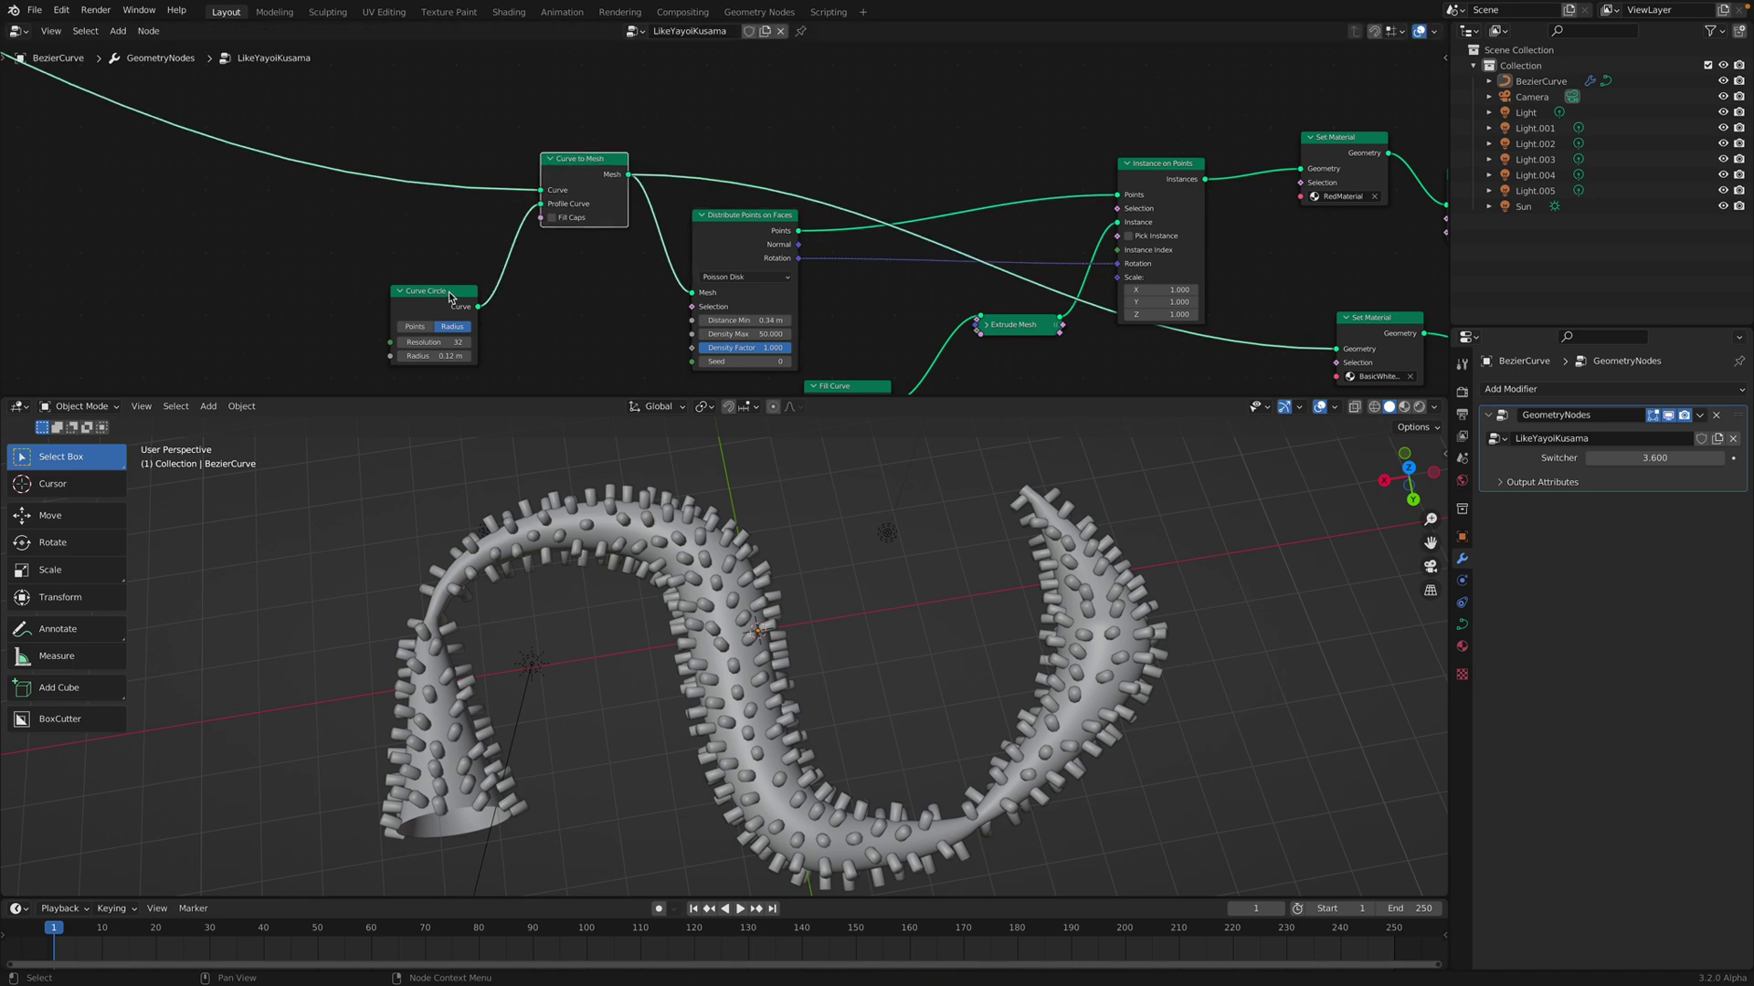
drag(449, 296, 461, 258)
mouse_move(590, 158)
mouse_down()
mouse_move(579, 182)
mouse_move(563, 157)
mouse_up()
Set the tube's Curve Circle node to a radius of 0.1 m and a resolution of 12
scroll(625, 244, up, 2)
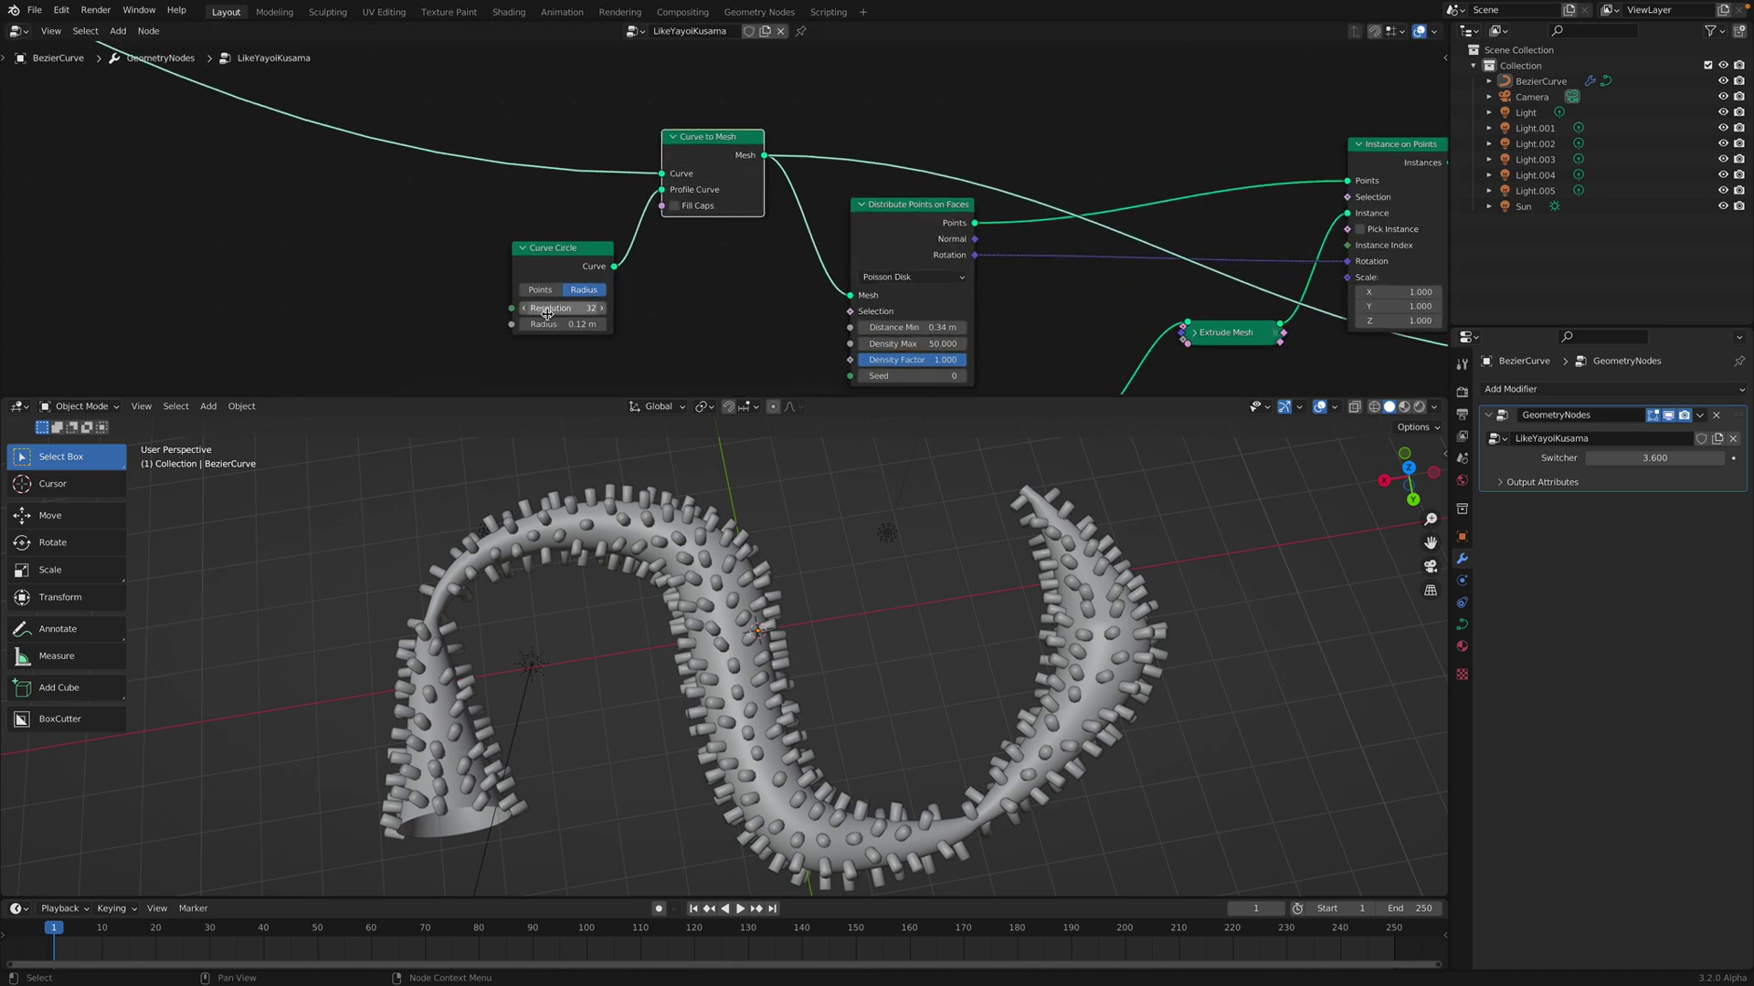
mouse_move(562, 324)
mouse_down()
mouse_move(507, 324)
mouse_move(562, 325)
mouse_up()
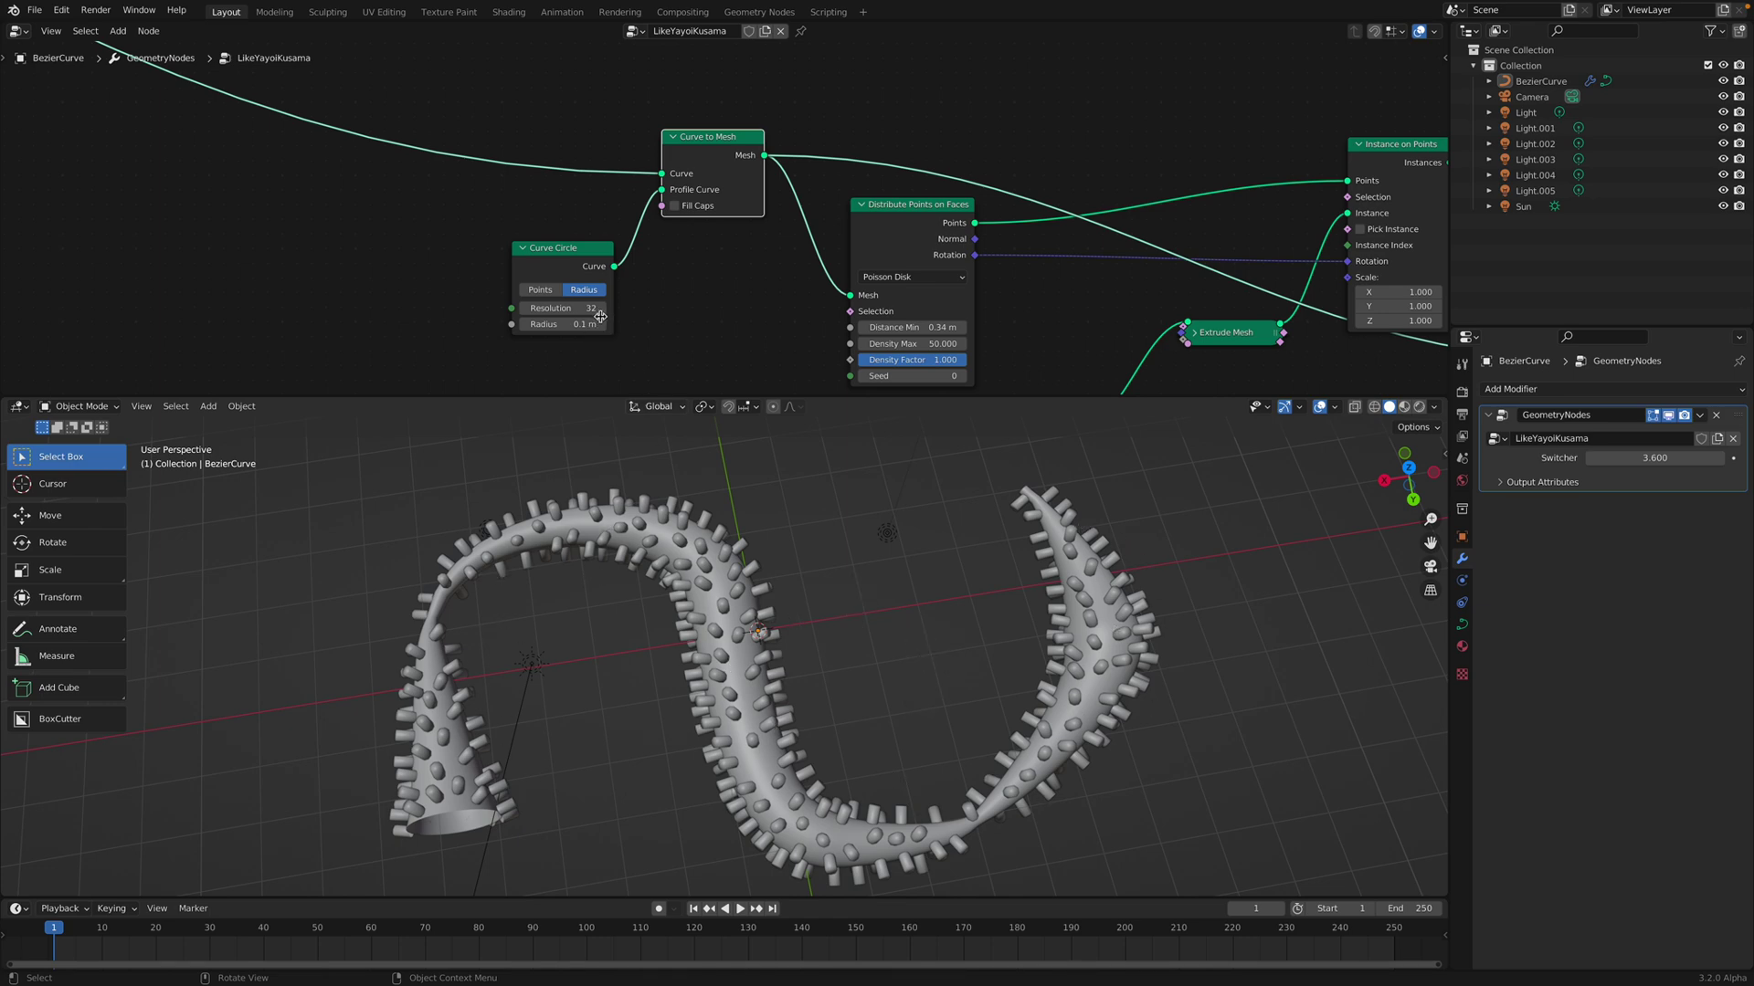
key(Return)
mouse_move(721, 622)
middle_down()
mouse_move(740, 560)
mouse_move(731, 598)
middle_up()
Enable Fill Caps on the Curve to Mesh node, toggling it to compare the tube's open and closed ends
drag(730, 164, 727, 164)
click(672, 206)
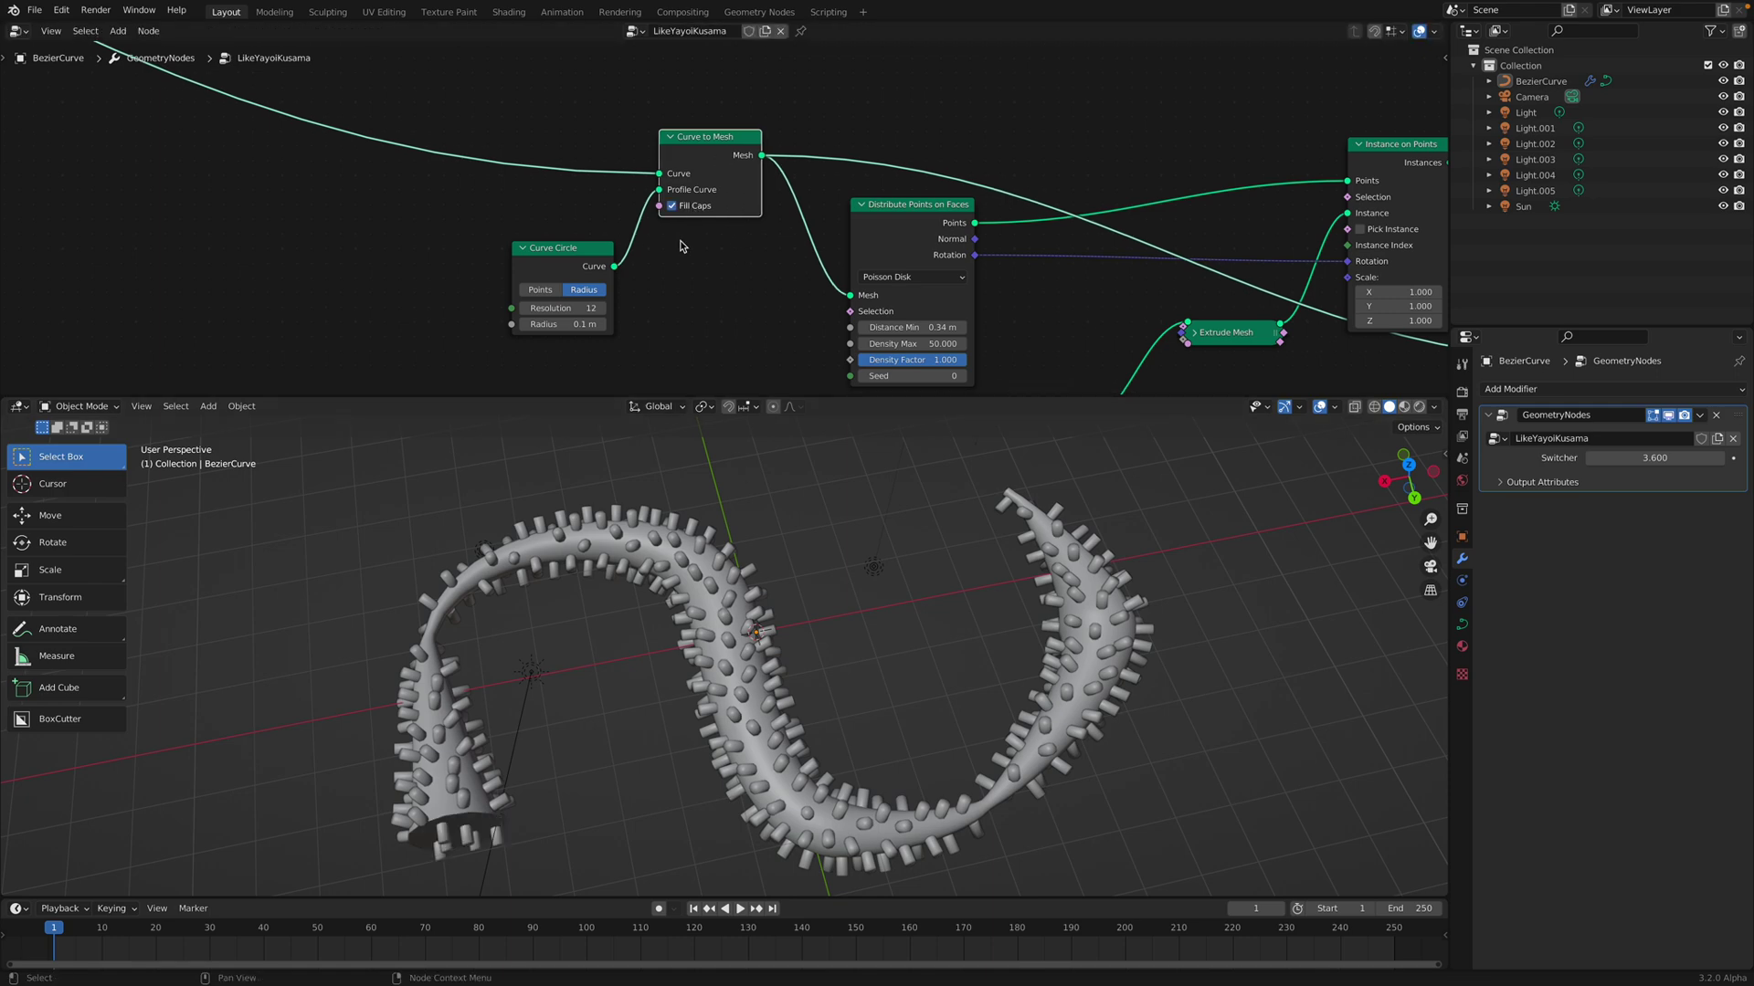
middle_drag(649, 621, 637, 575)
click(684, 212)
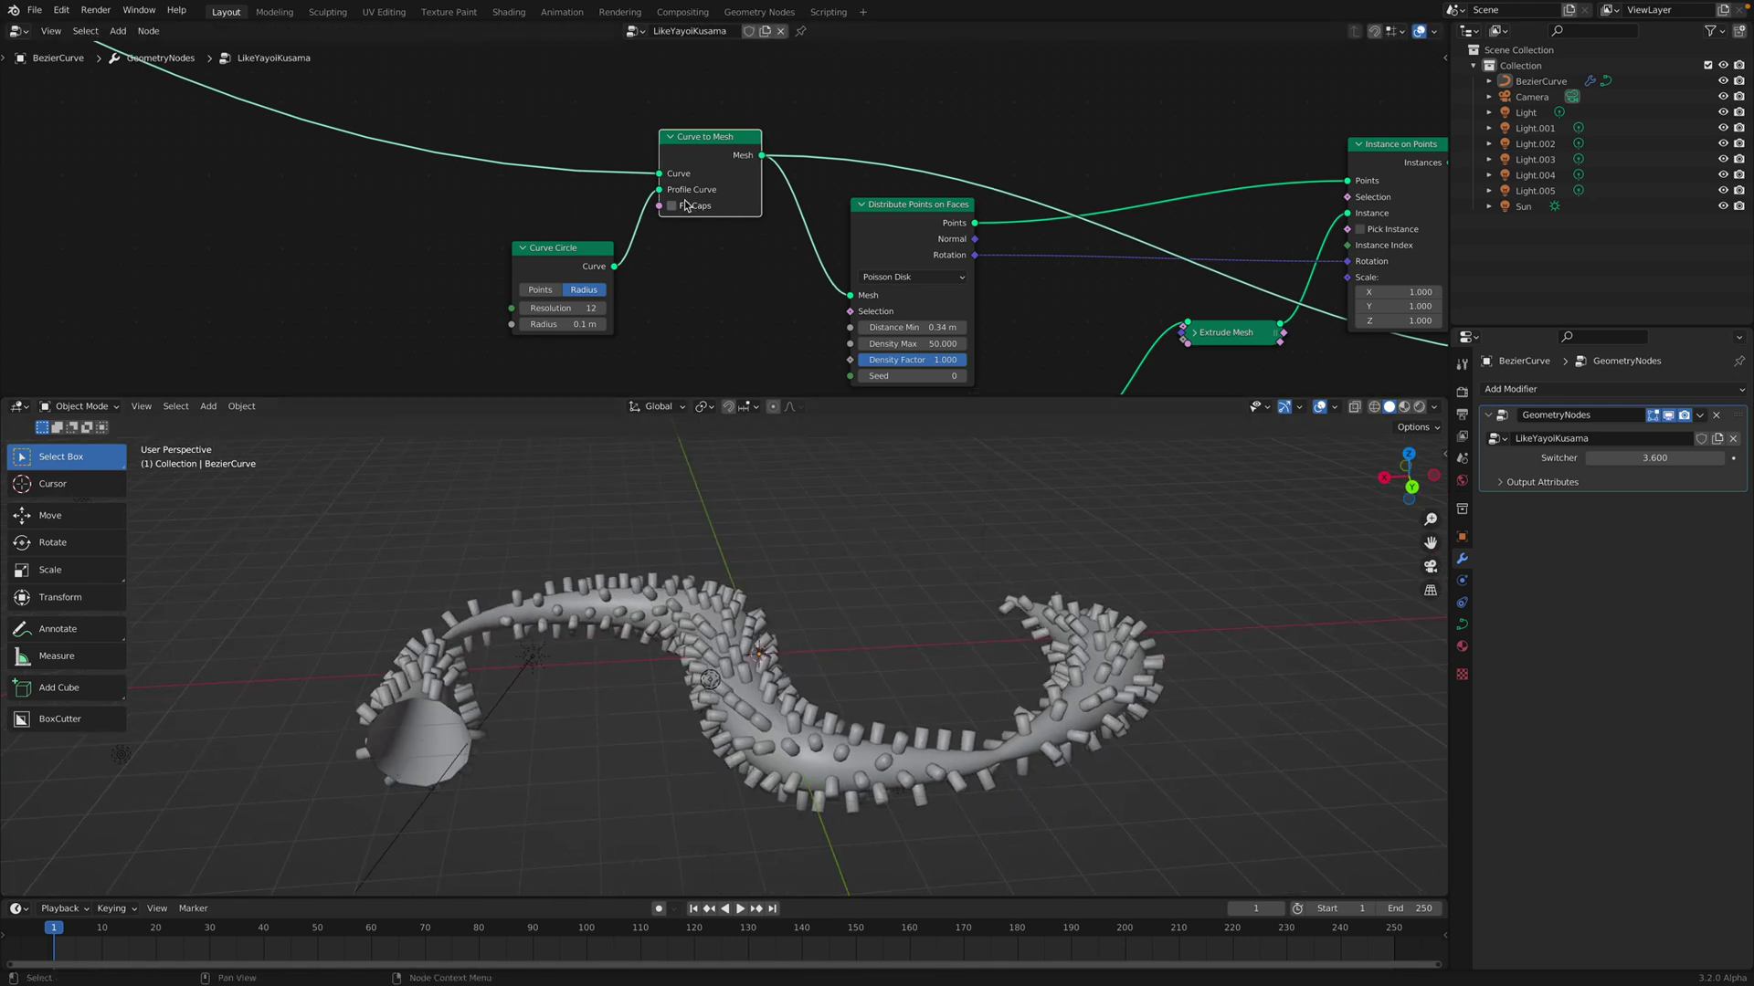
click(684, 212)
click(684, 212)
click(684, 212)
middle_drag(895, 657, 866, 342)
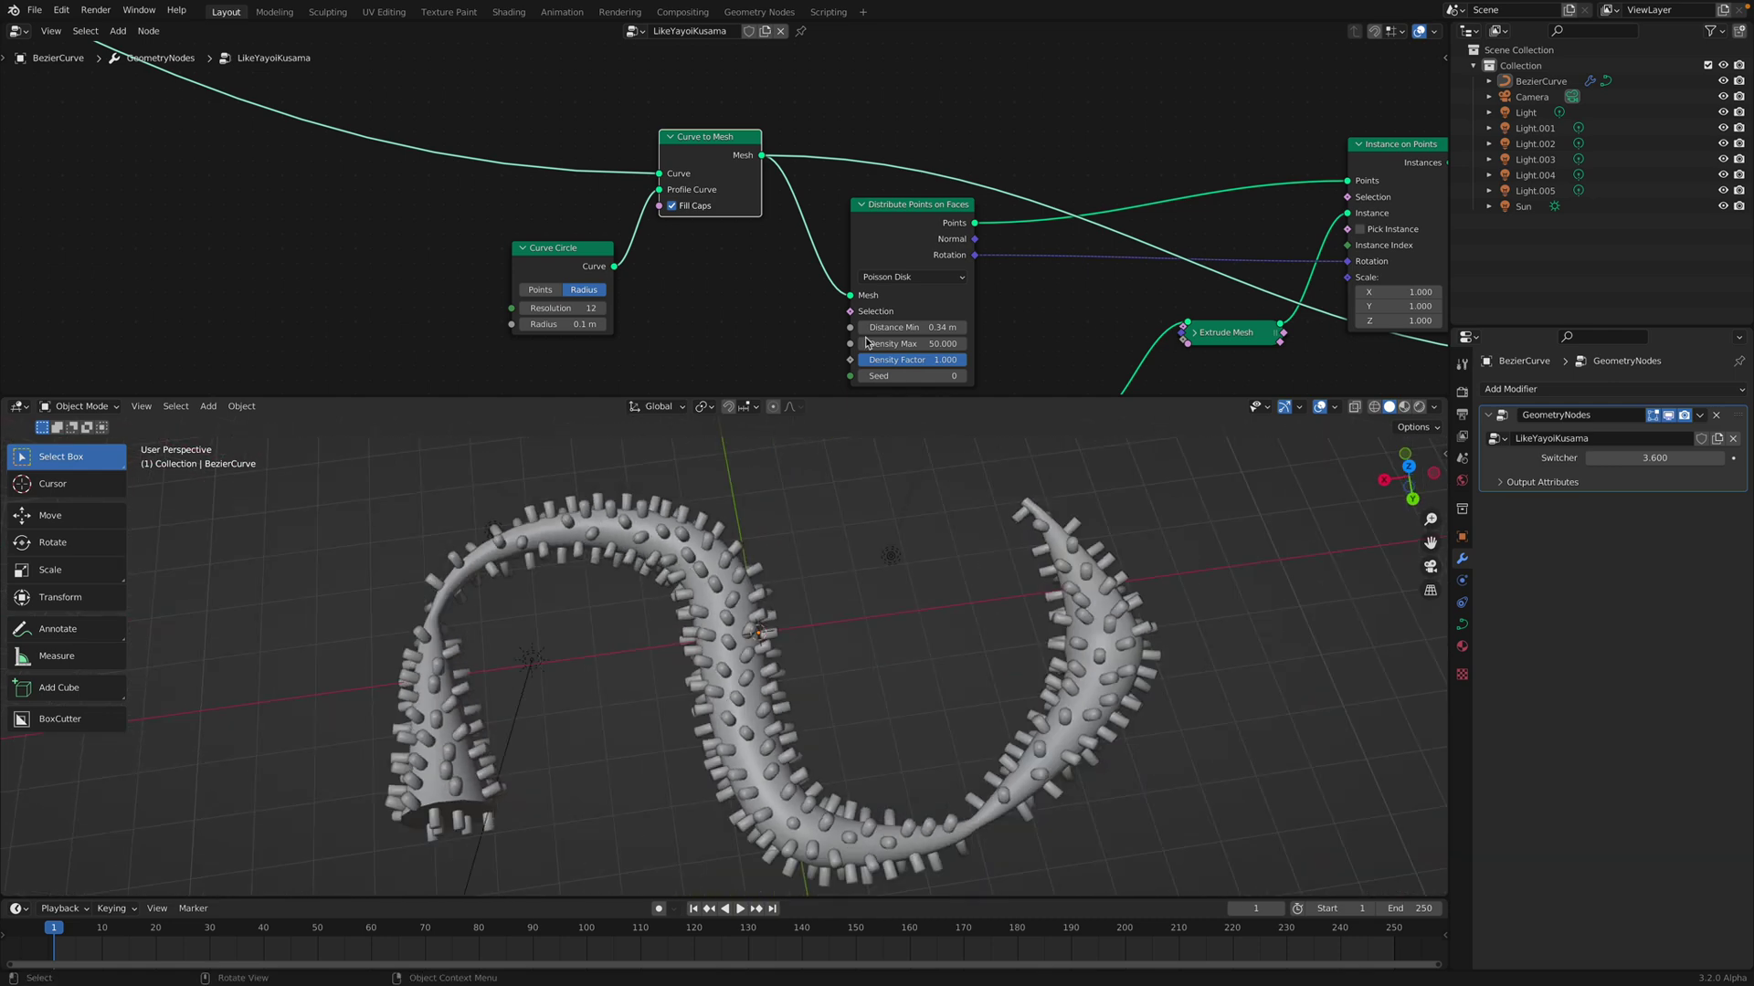
Reposition the Distribute Points on Faces node and set its Distance Min to 0.32 m
middle_drag(923, 199, 744, 194)
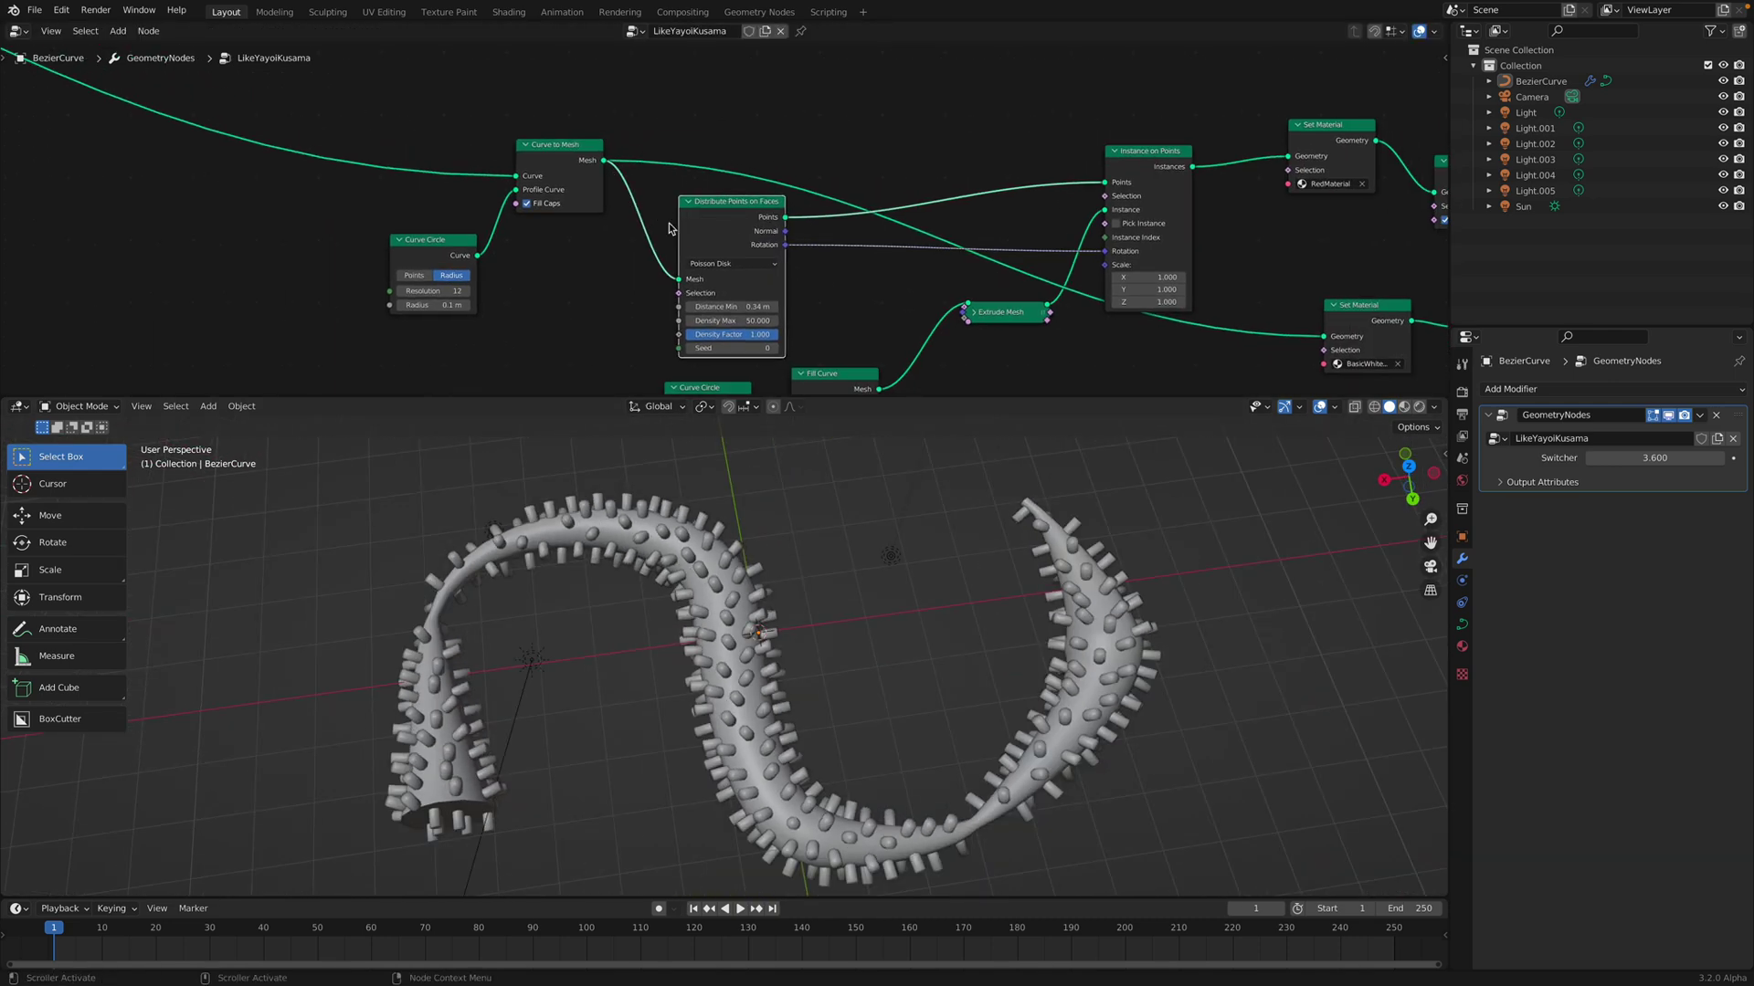
scroll(720, 222, down, 1)
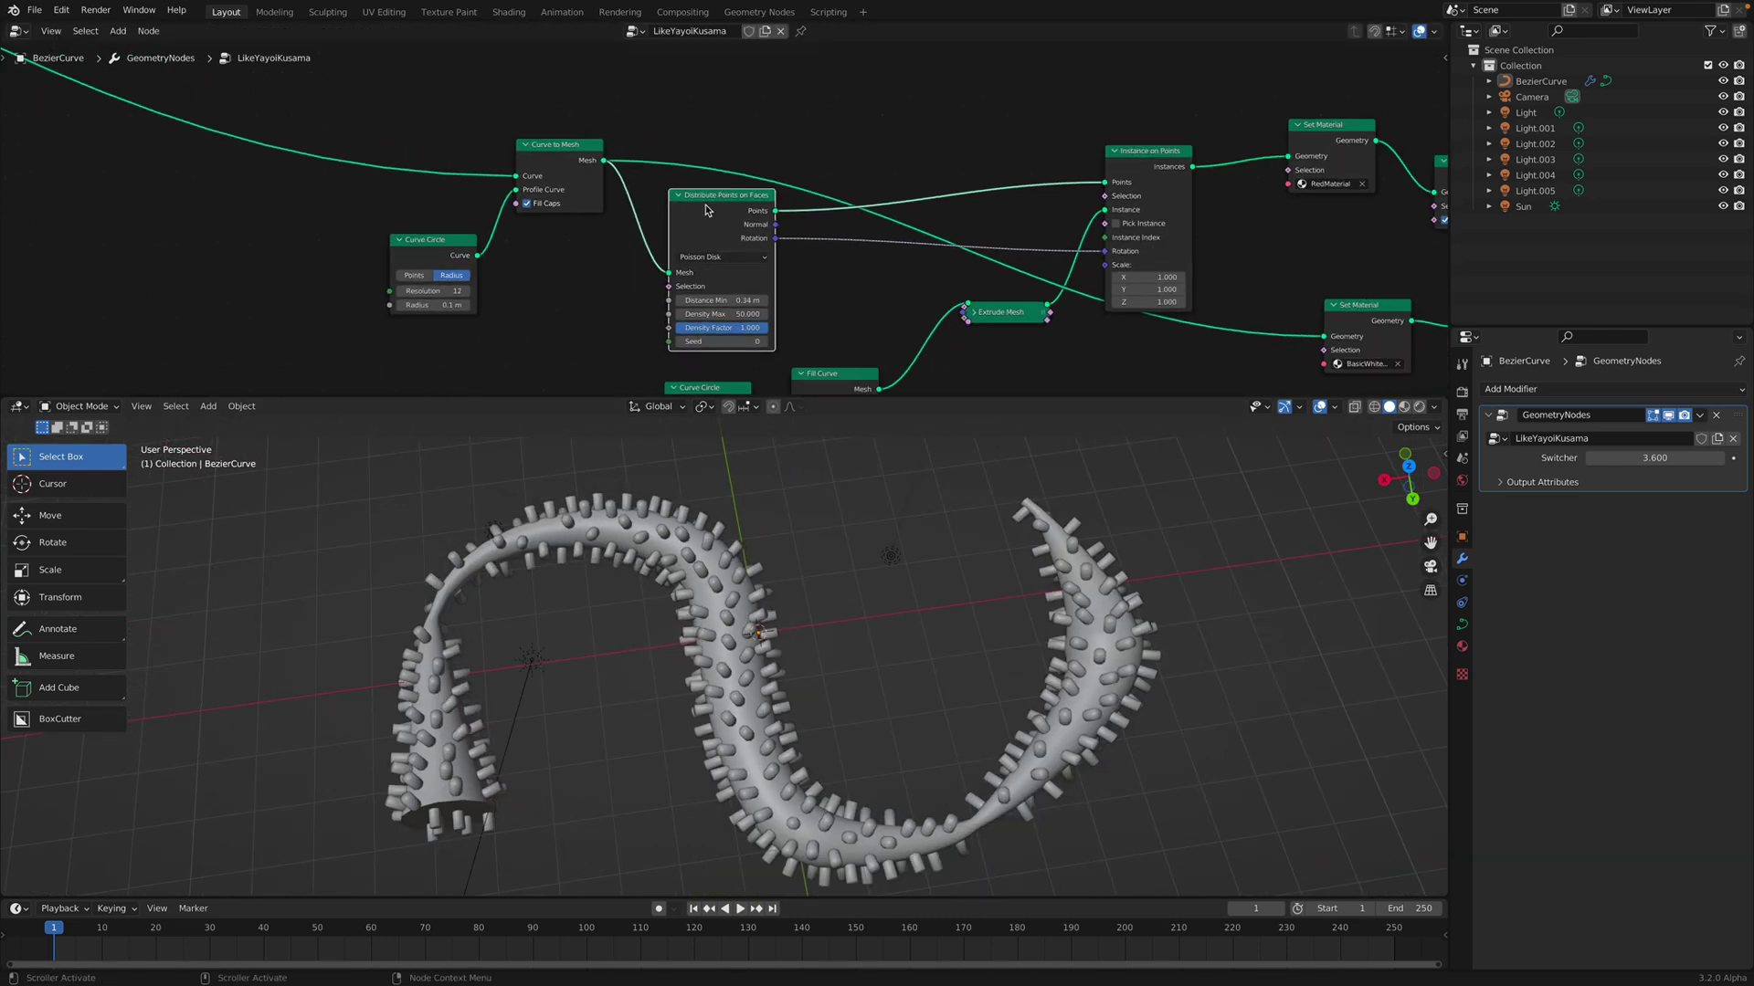
scroll(694, 213, up, 1)
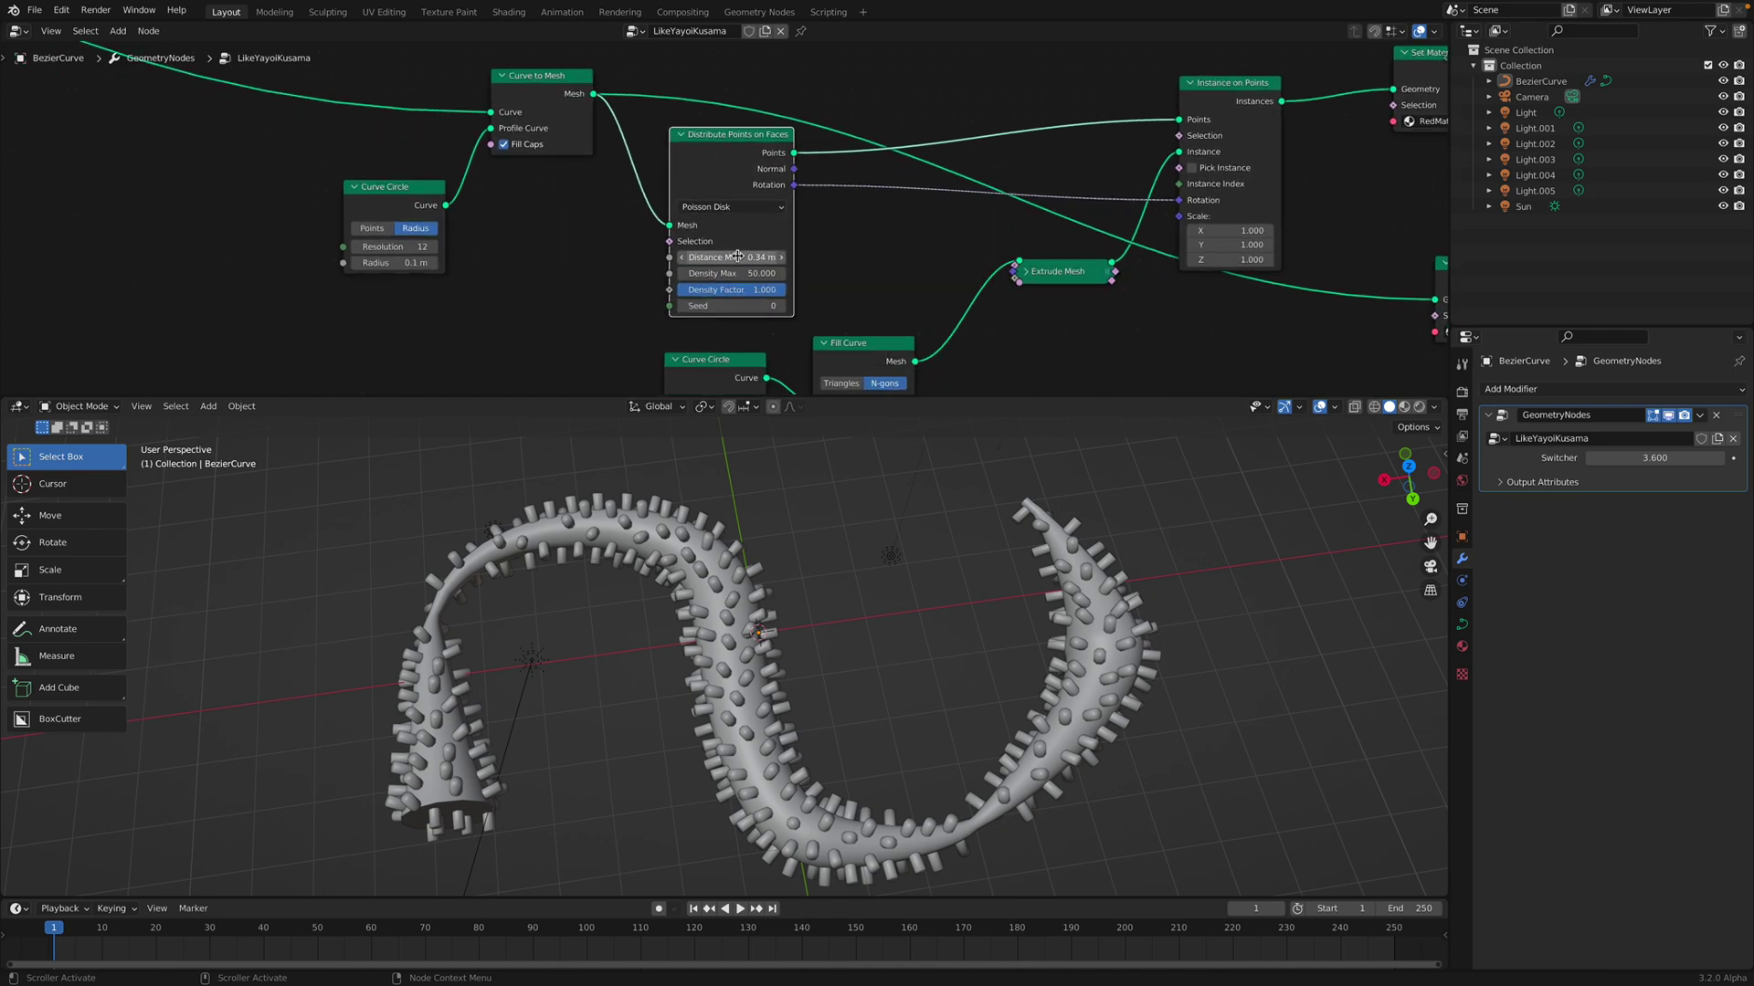
mouse_move(731, 257)
mouse_down()
mouse_move(793, 256)
mouse_move(727, 256)
mouse_up()
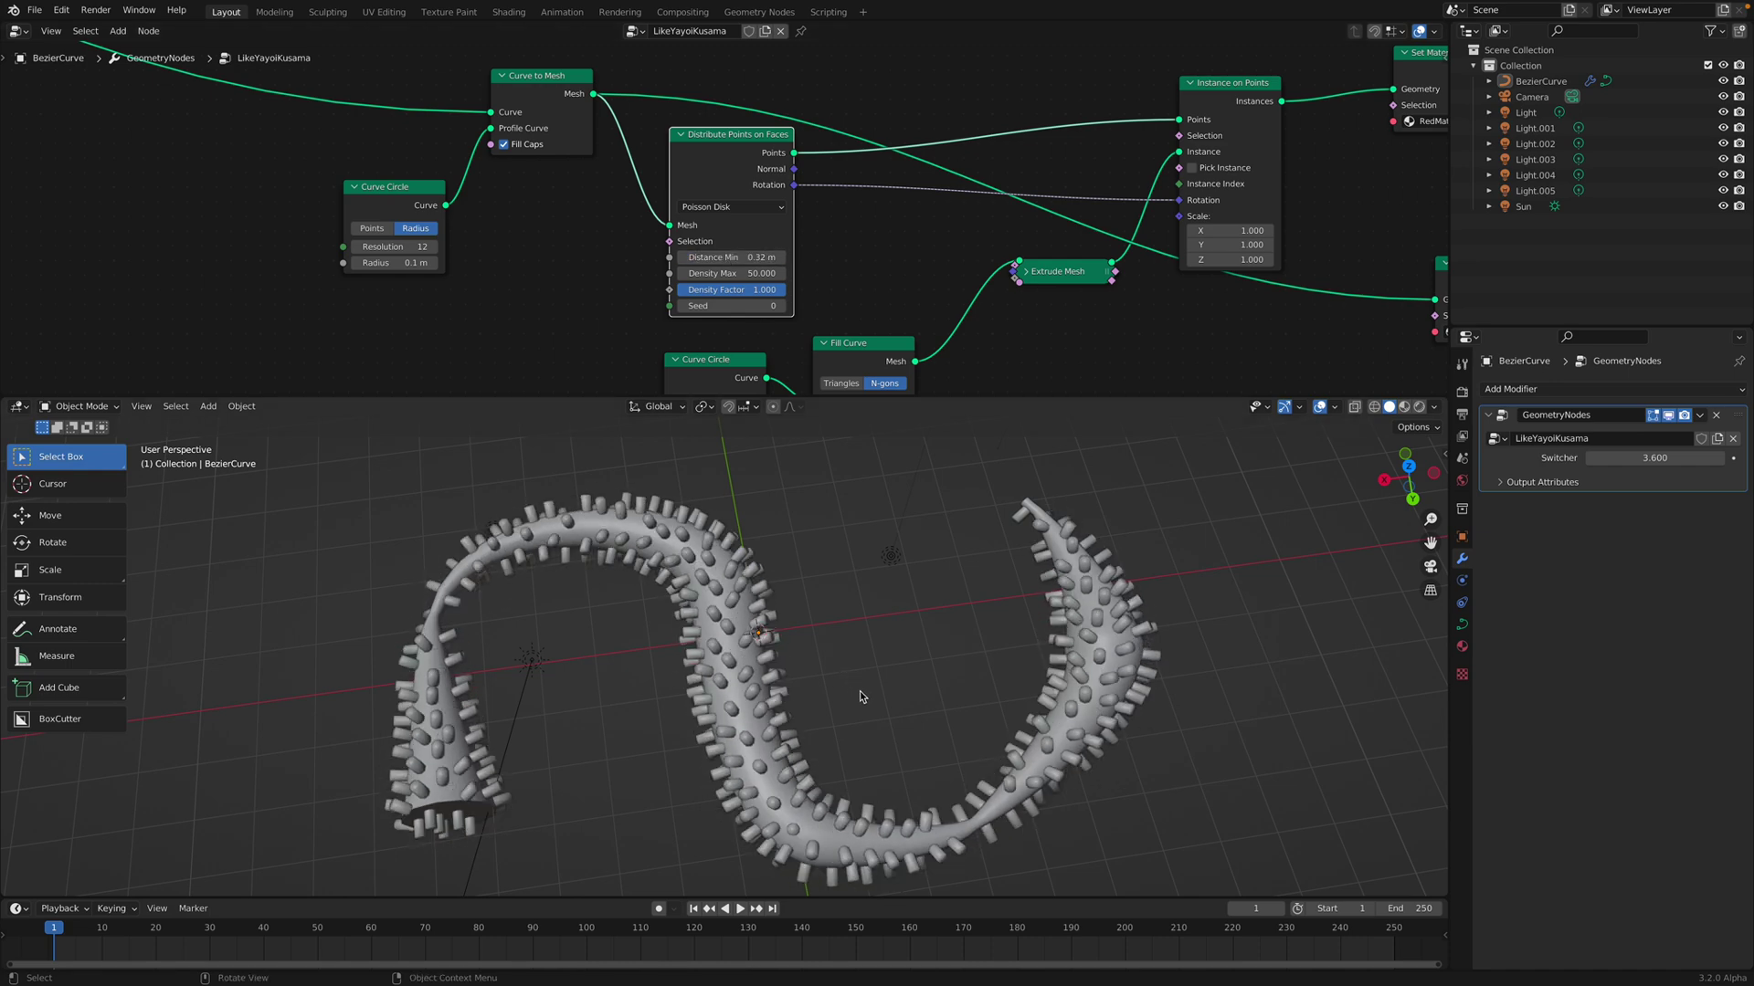
middle_drag(912, 663, 930, 630)
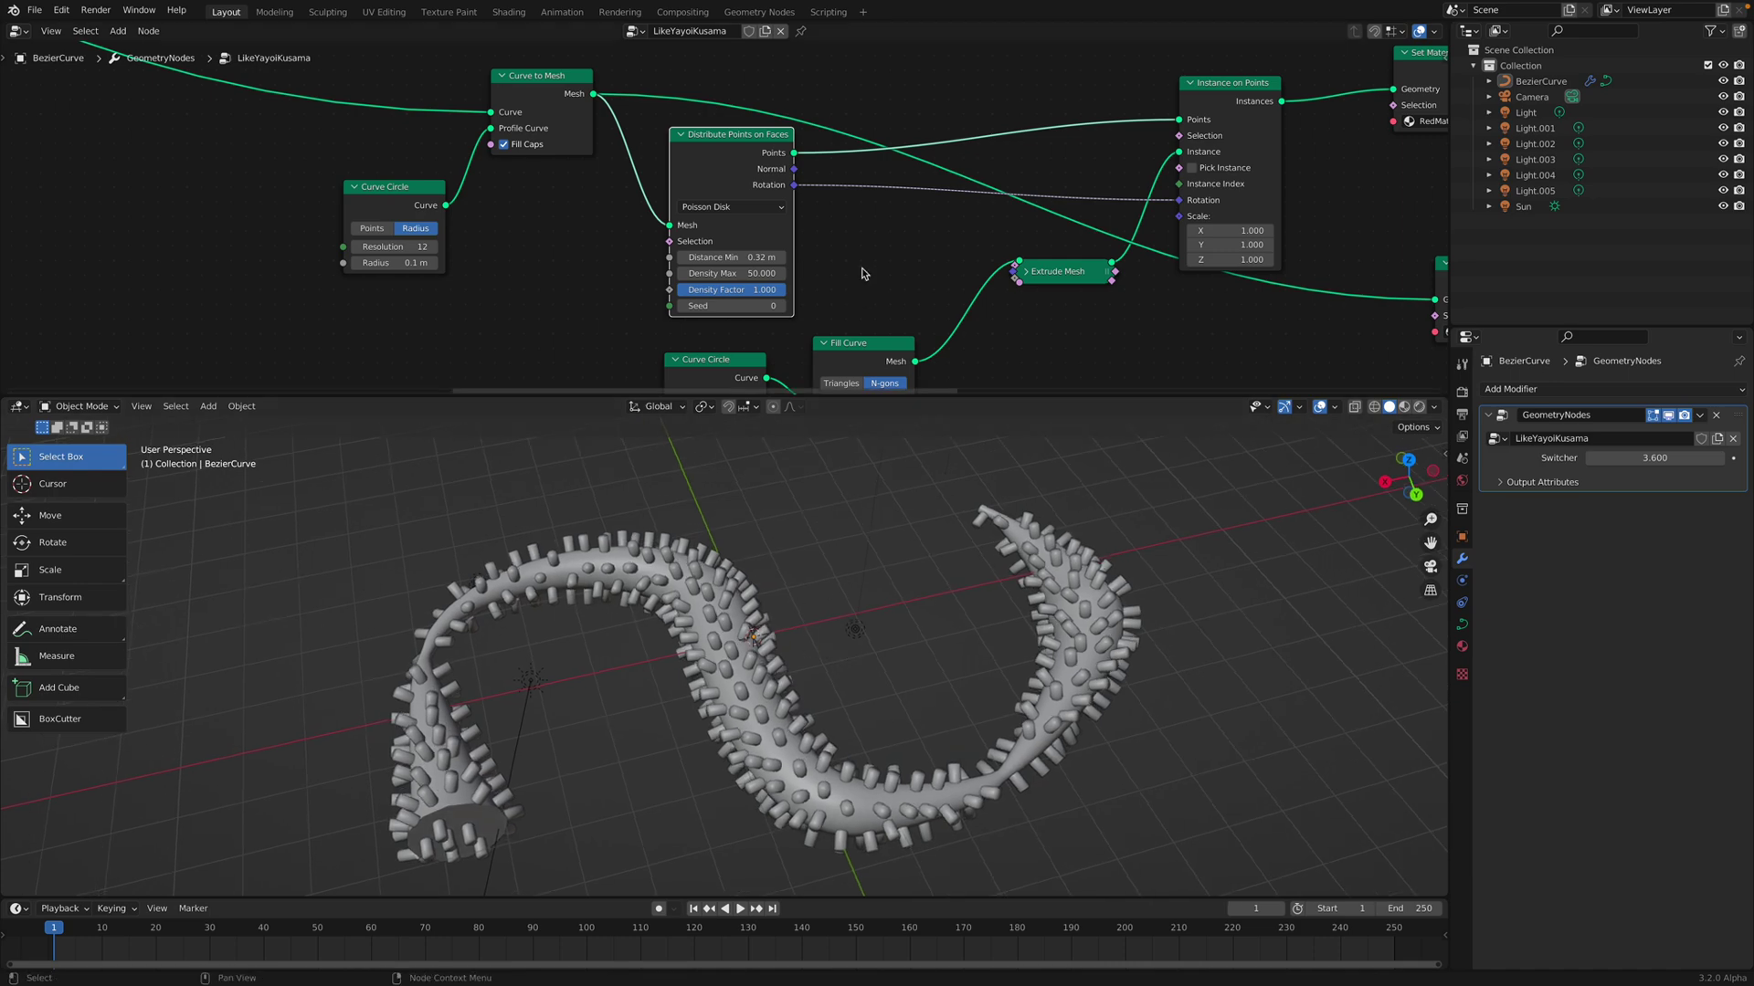
Move the Instance on Points node slightly within the spiked-tube branch
middle_drag(950, 183, 790, 207)
drag(1079, 108, 1059, 96)
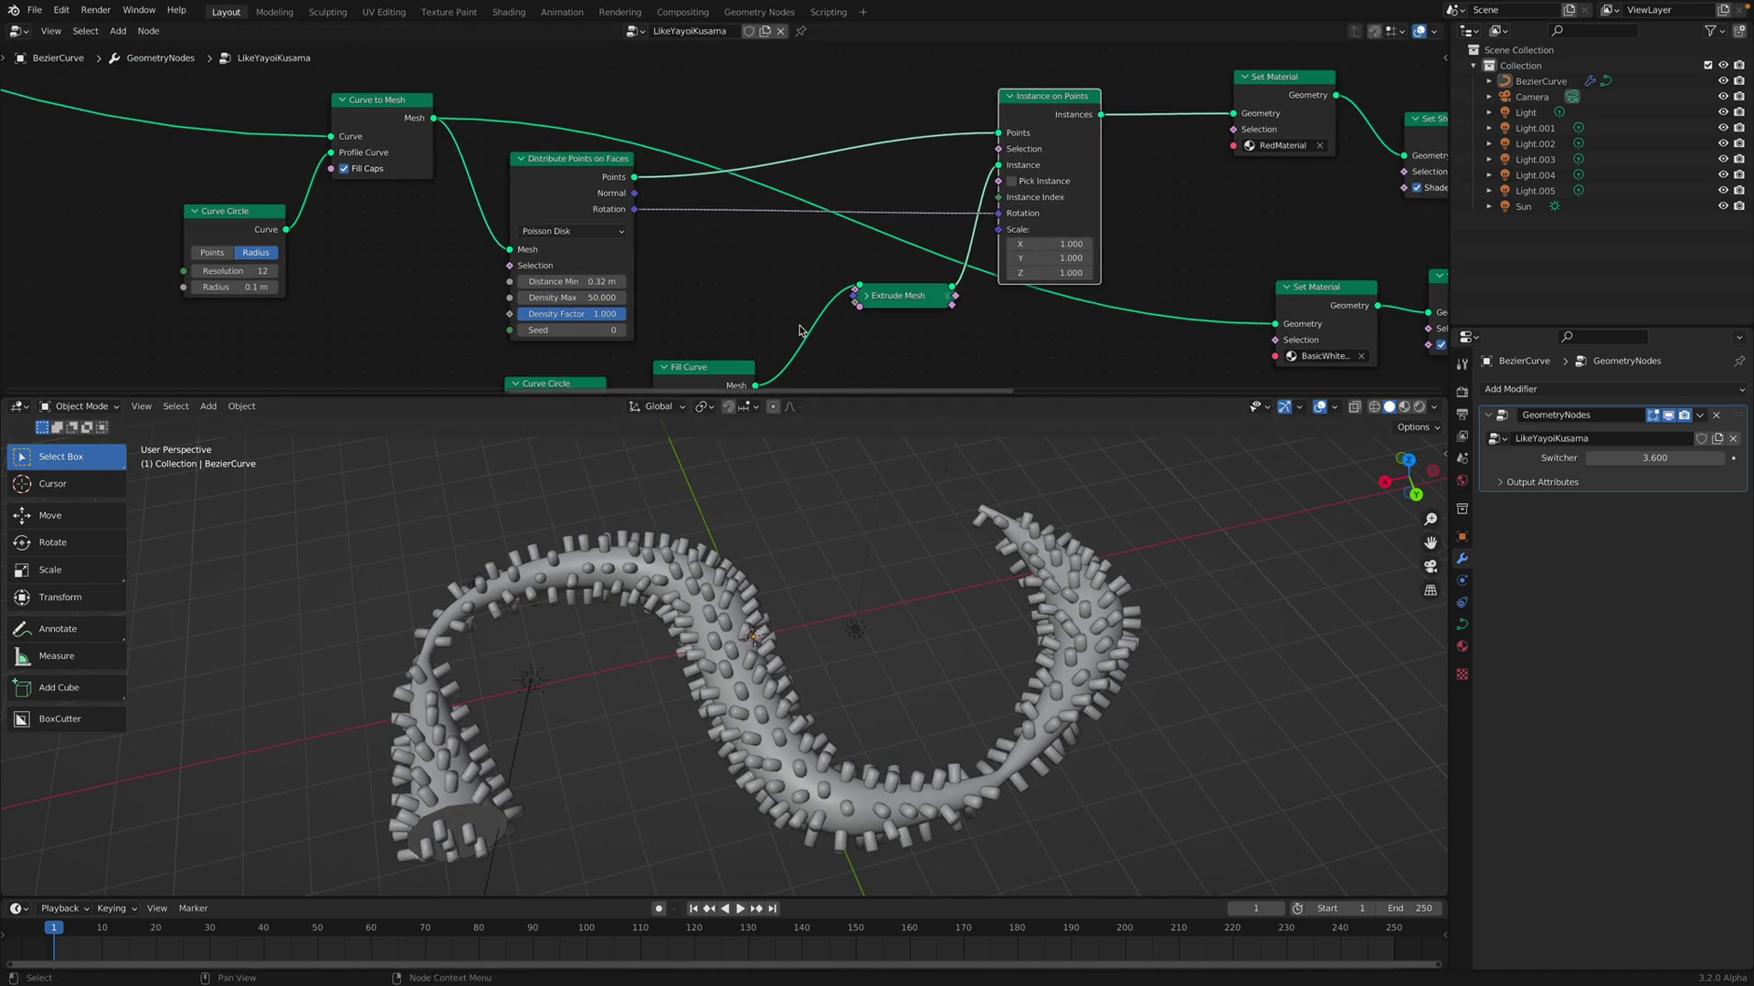
Set the radius of the Curve Circle feeding Fill Curve to 0.14 m, and reposition both nodes
middle_drag(802, 293, 751, 227)
drag(682, 302, 740, 235)
drag(502, 319, 563, 295)
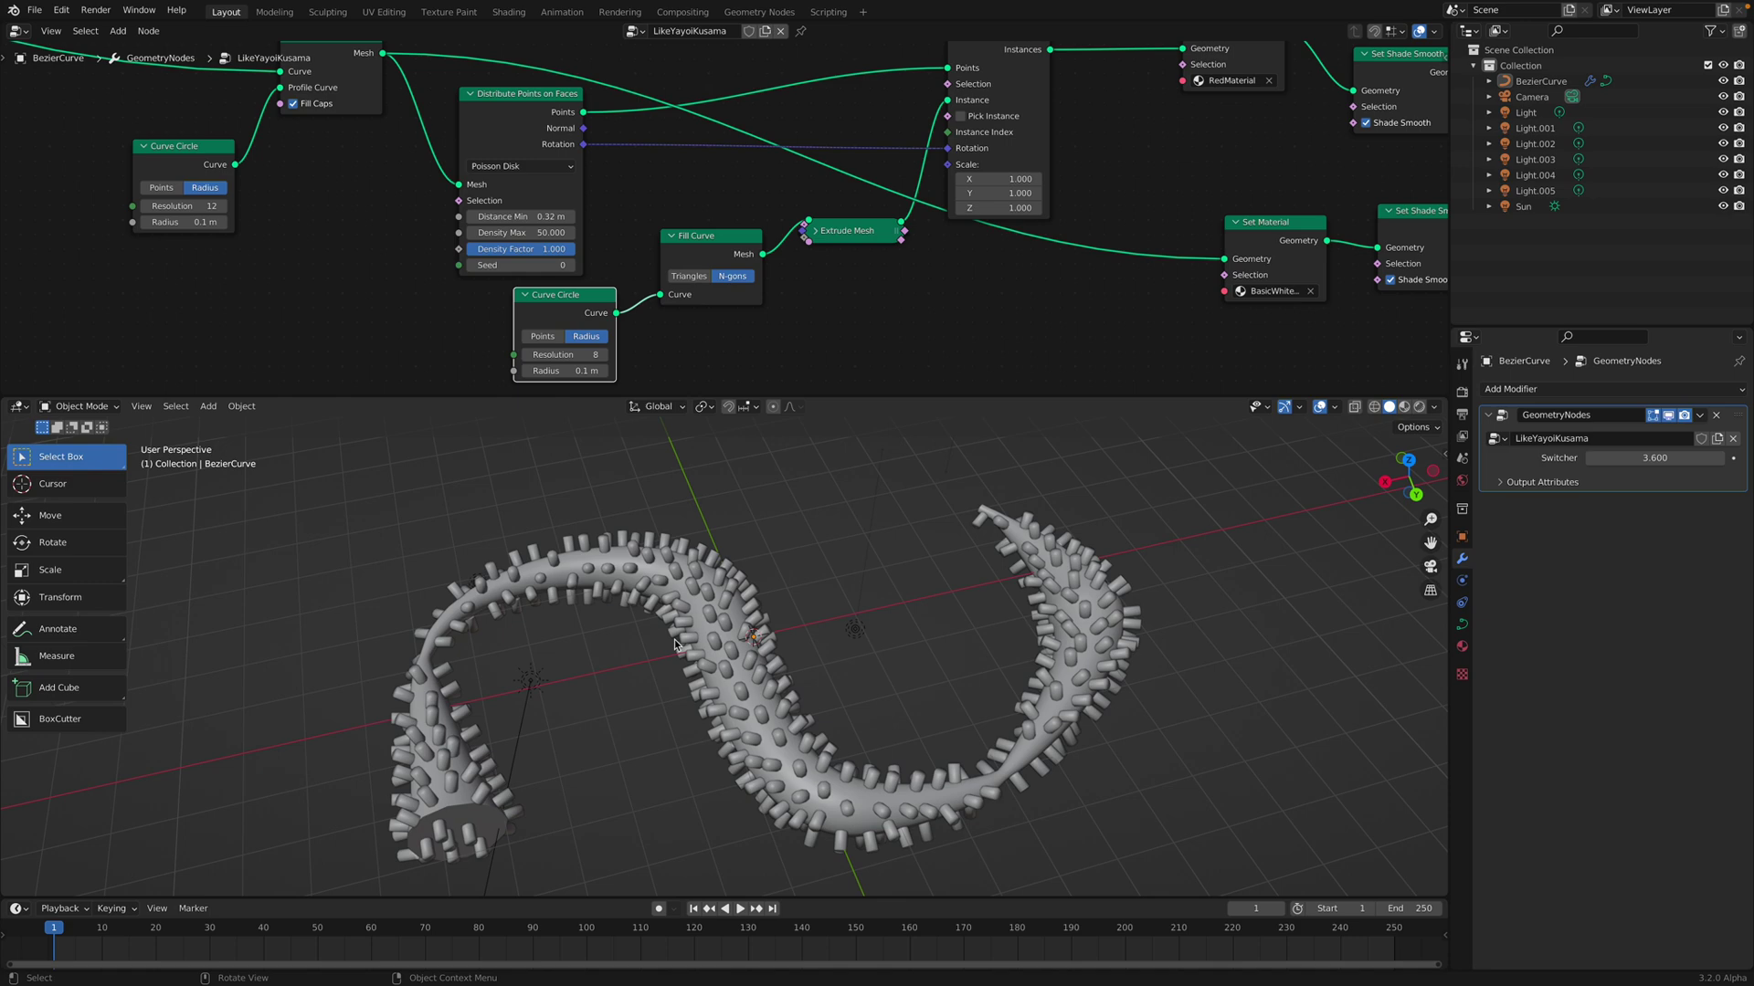
middle_drag(756, 584, 749, 585)
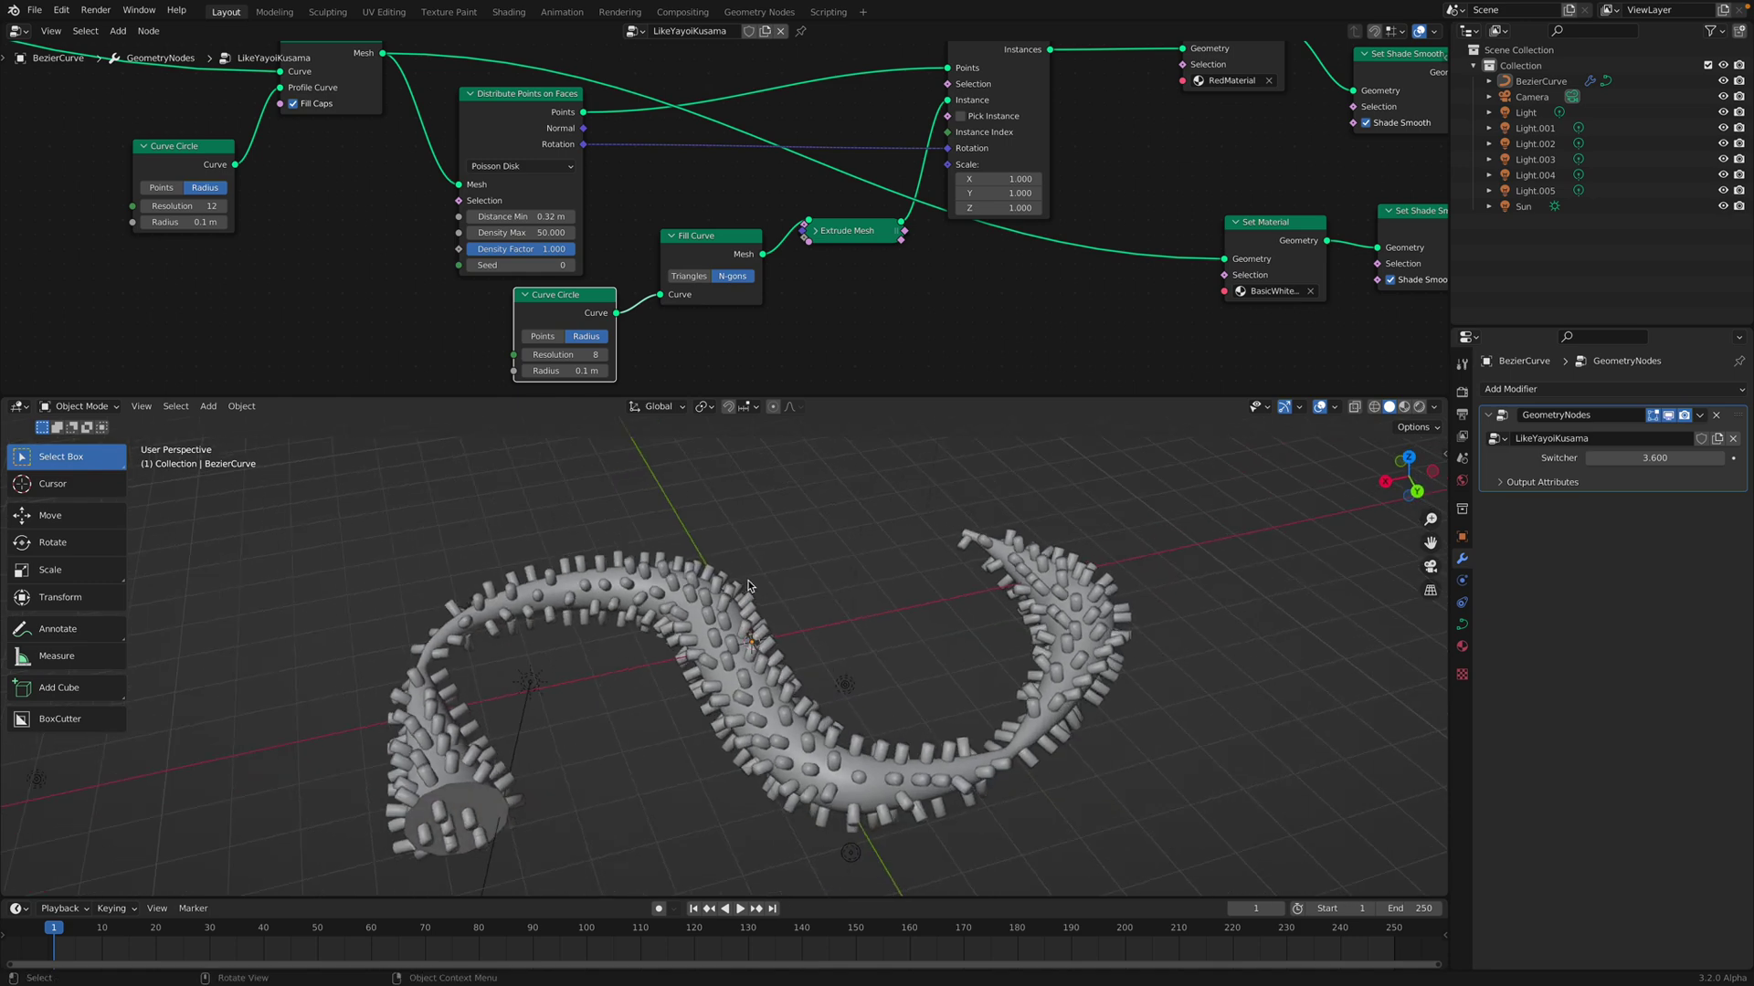
middle_drag(562, 349, 543, 334)
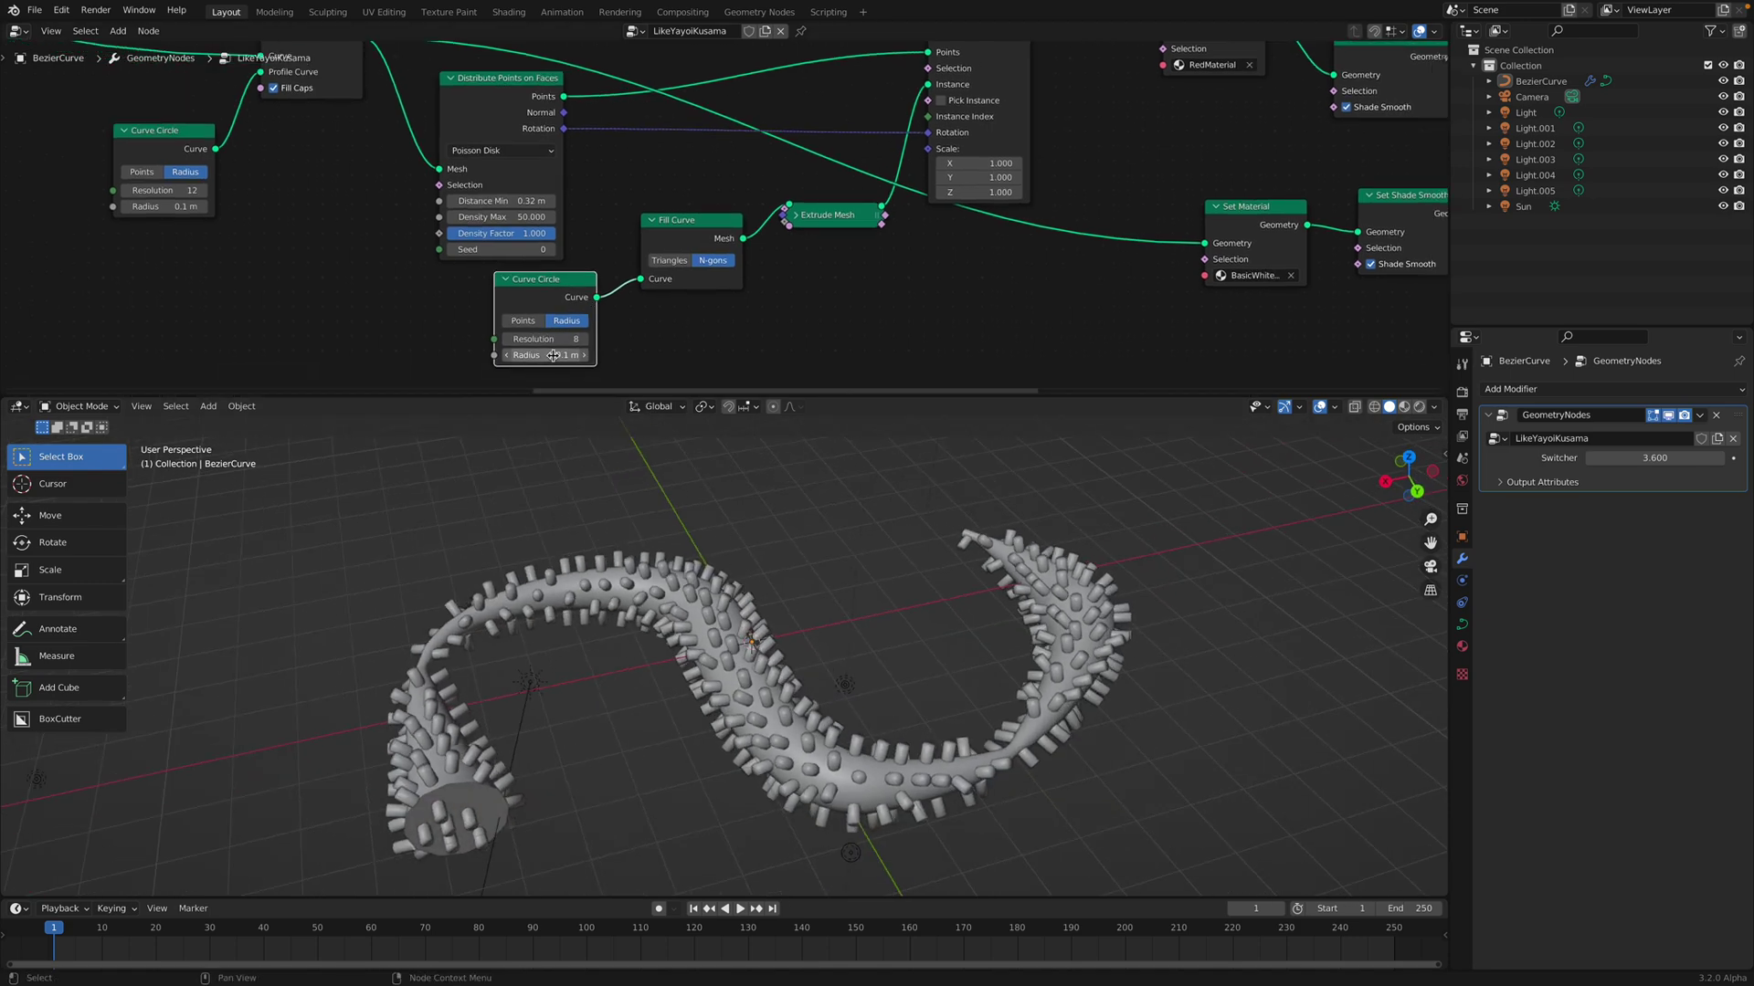
mouse_move(548, 356)
mouse_down()
mouse_move(594, 355)
mouse_move(540, 355)
mouse_move(589, 356)
mouse_move(571, 356)
mouse_up()
drag(553, 294, 549, 297)
drag(675, 235, 663, 236)
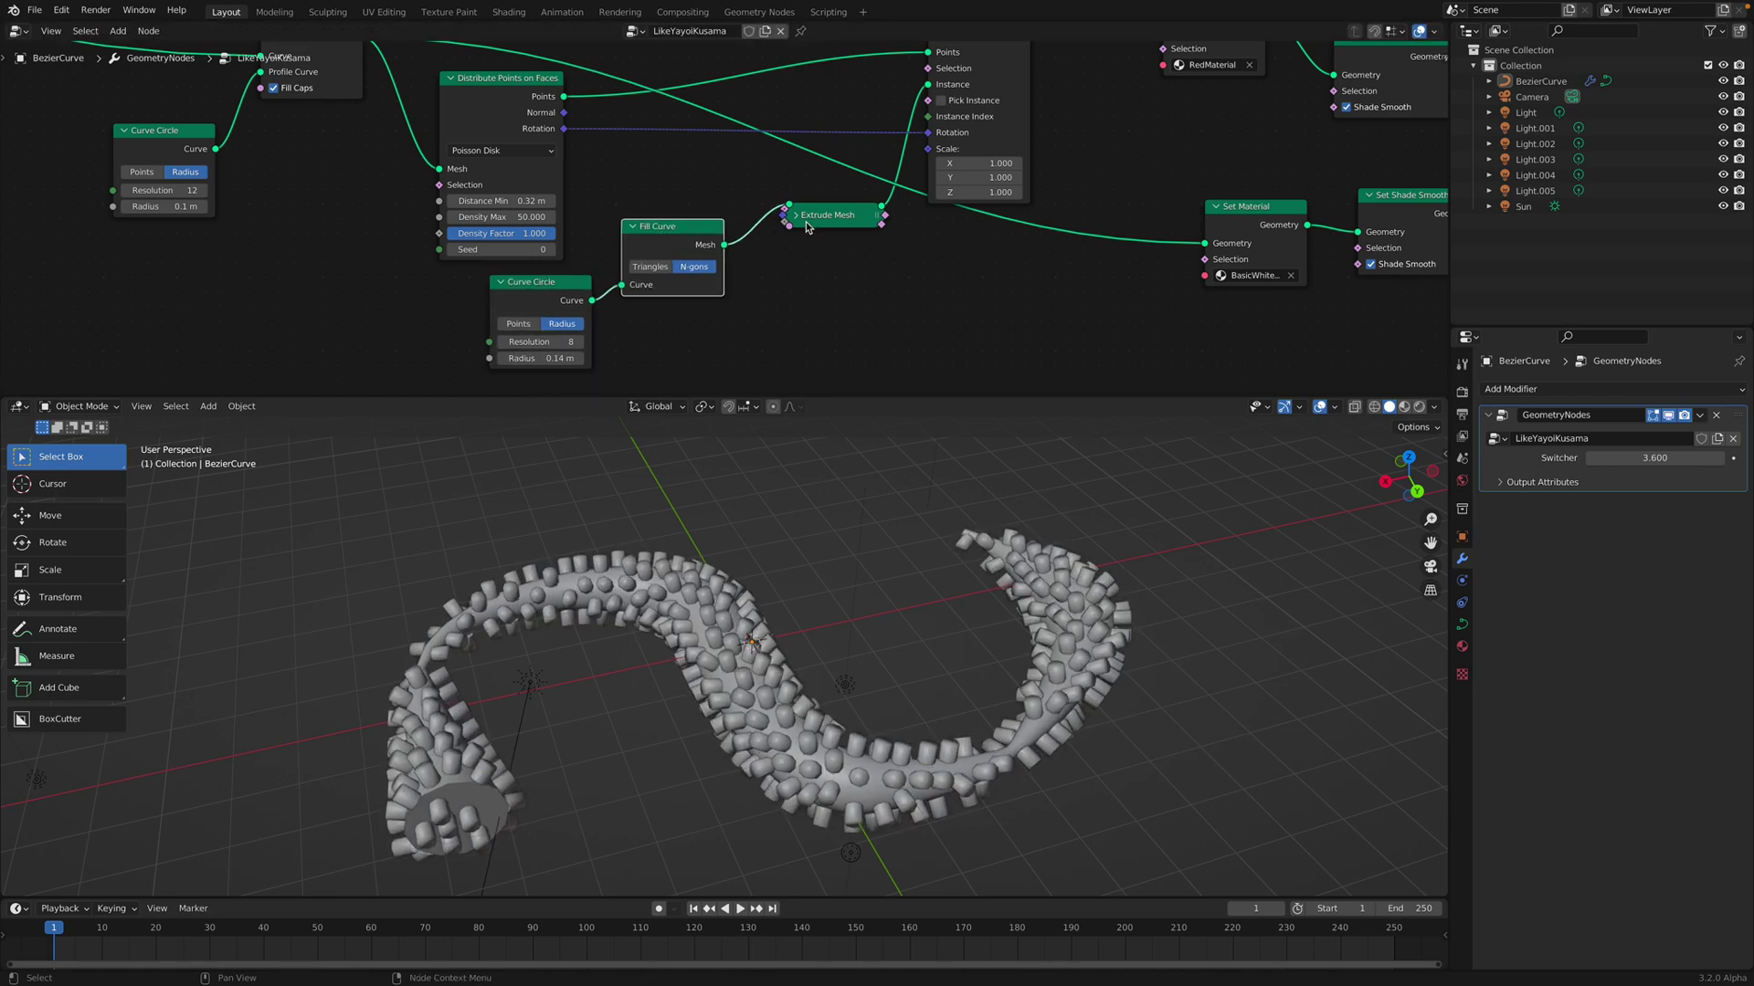
Expand the Extrude Mesh node in the spiked-tube branch and set its Offset Scale to 0.040
key(h)
drag(546, 288, 539, 281)
click(643, 245)
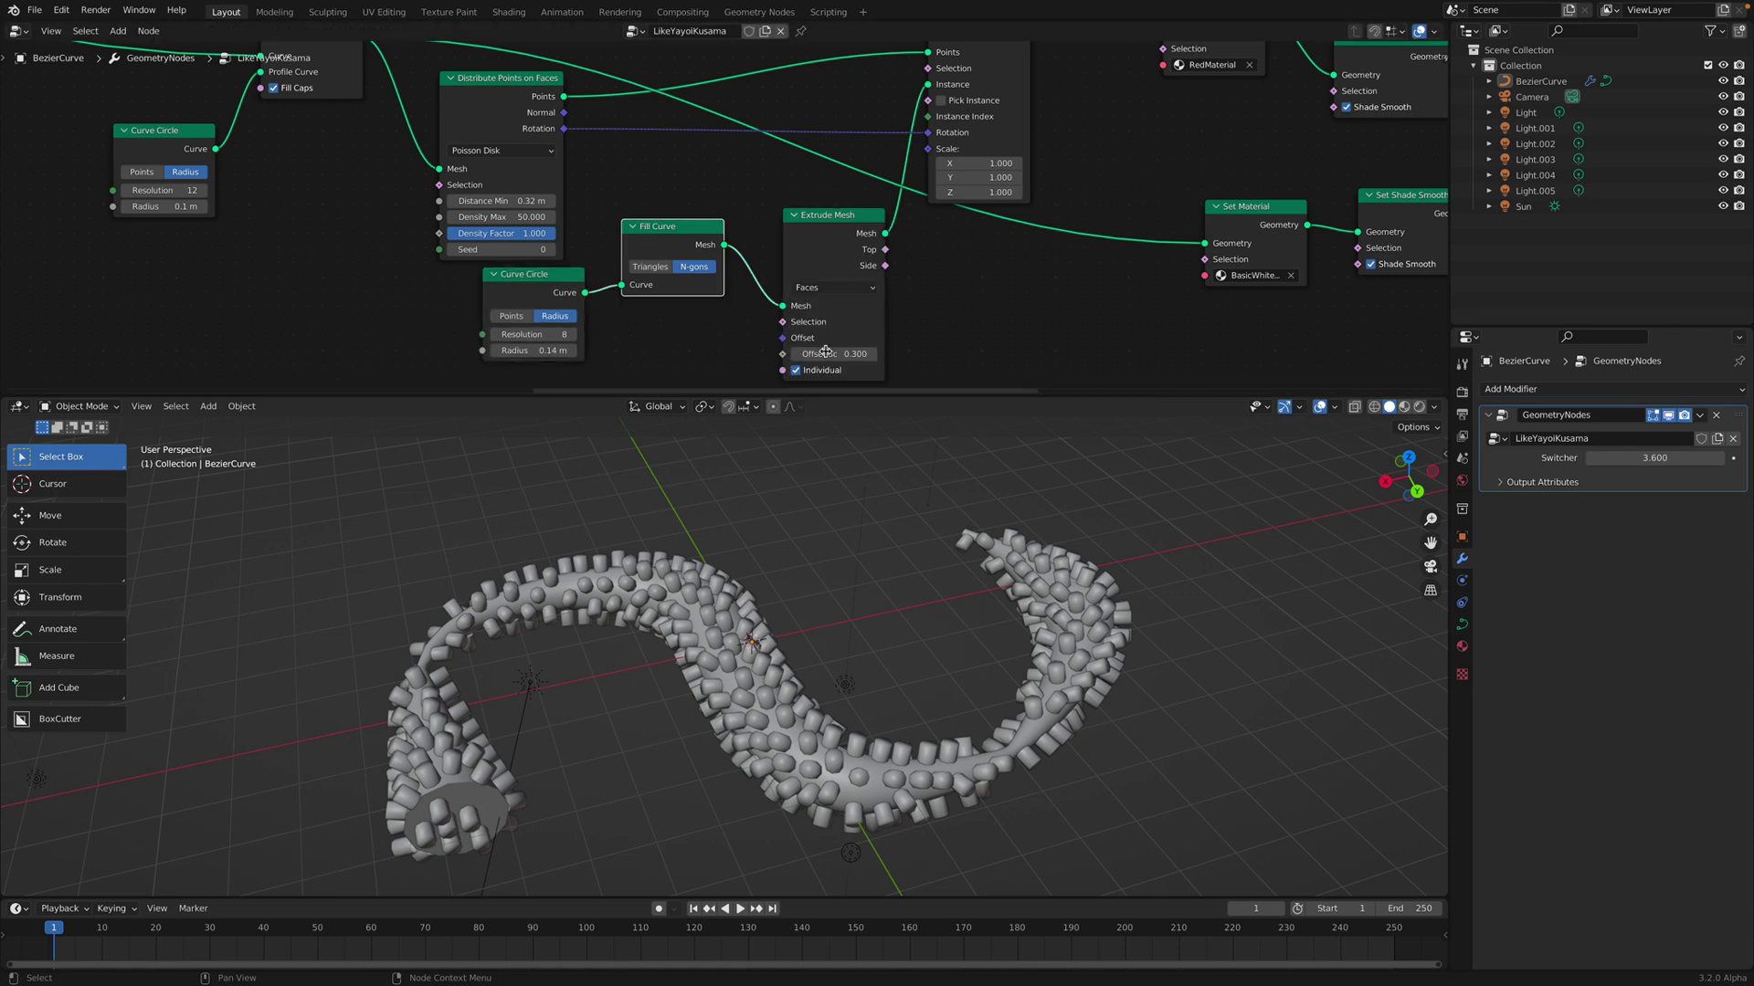
drag(840, 353, 757, 353)
Switch the viewport to rendered shading and inspect the red dots on the white tube from several angles
middle_drag(1023, 562, 1082, 566)
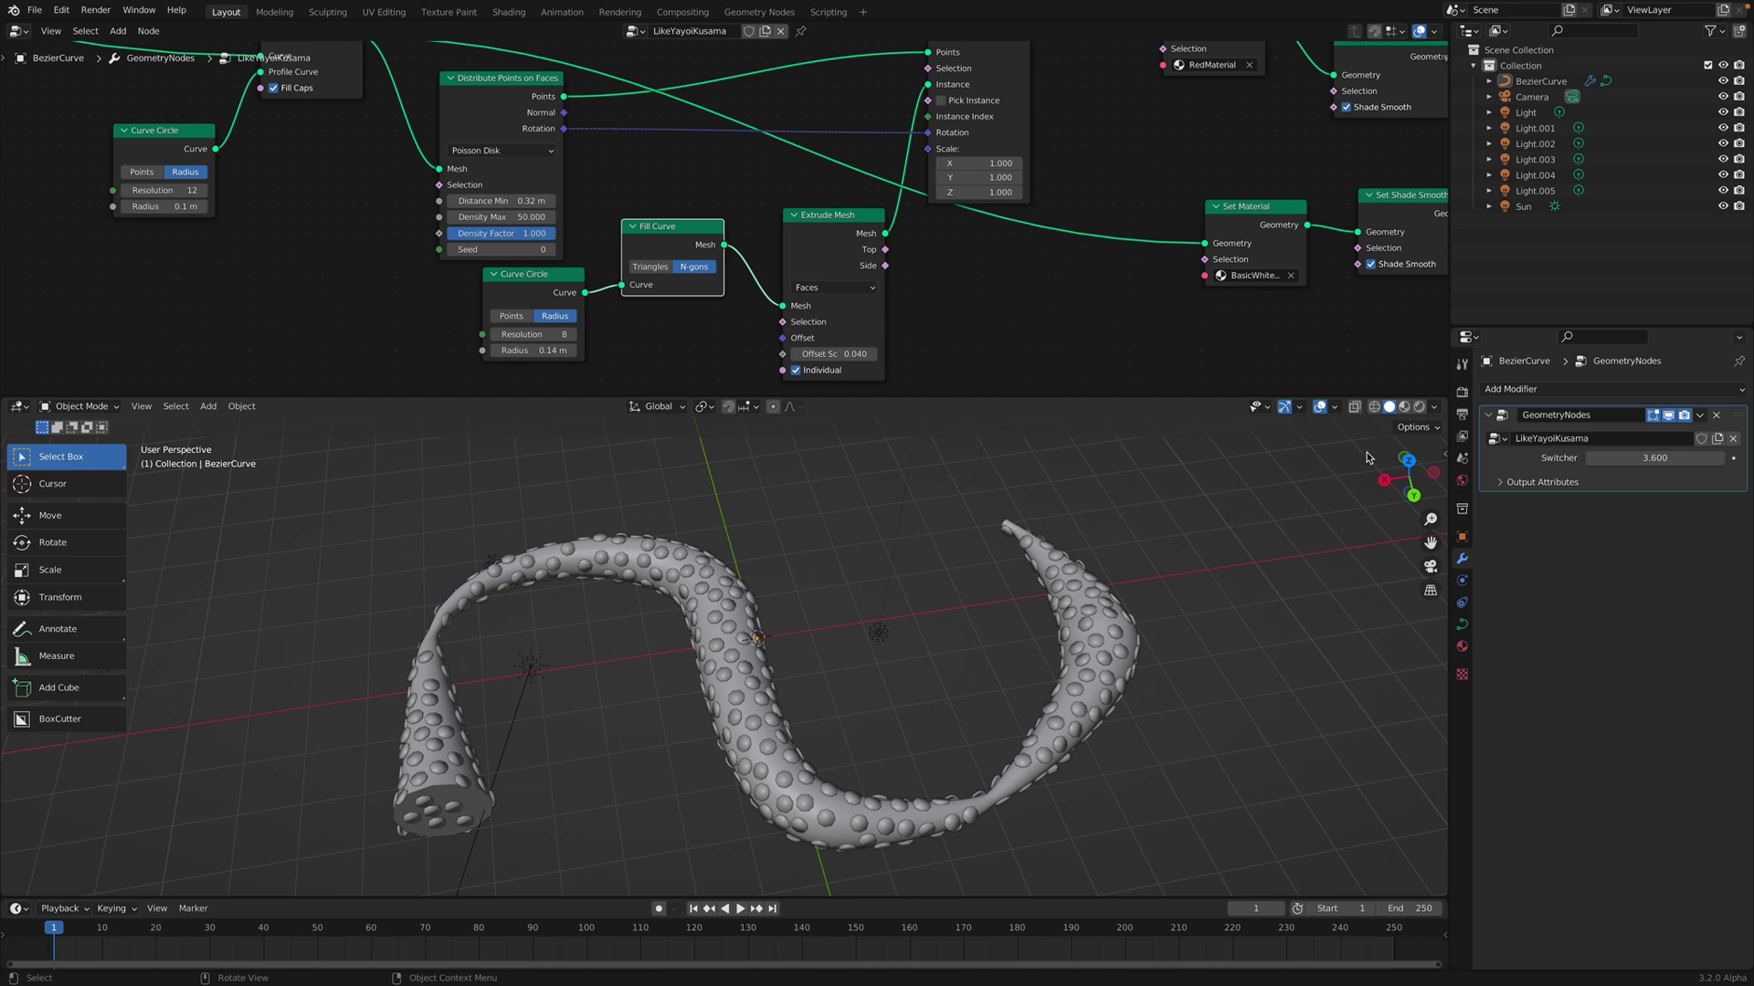
click(1420, 407)
middle_drag(511, 666, 408, 670)
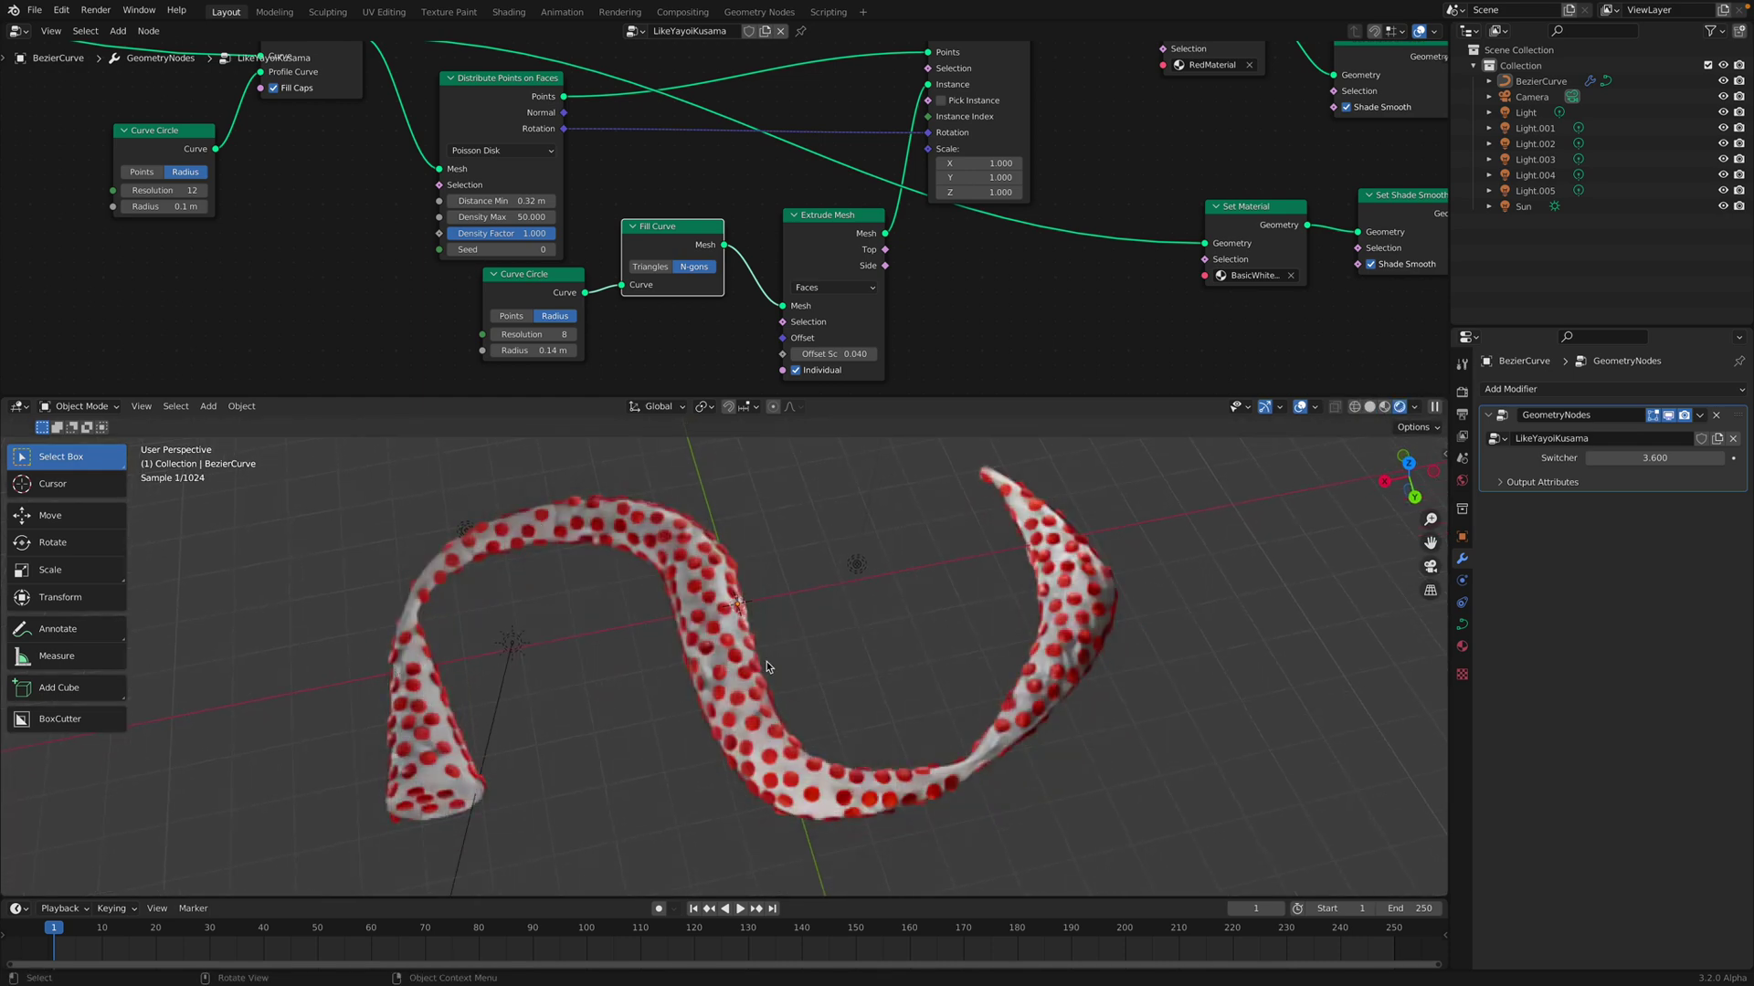
middle_drag(860, 674, 729, 632)
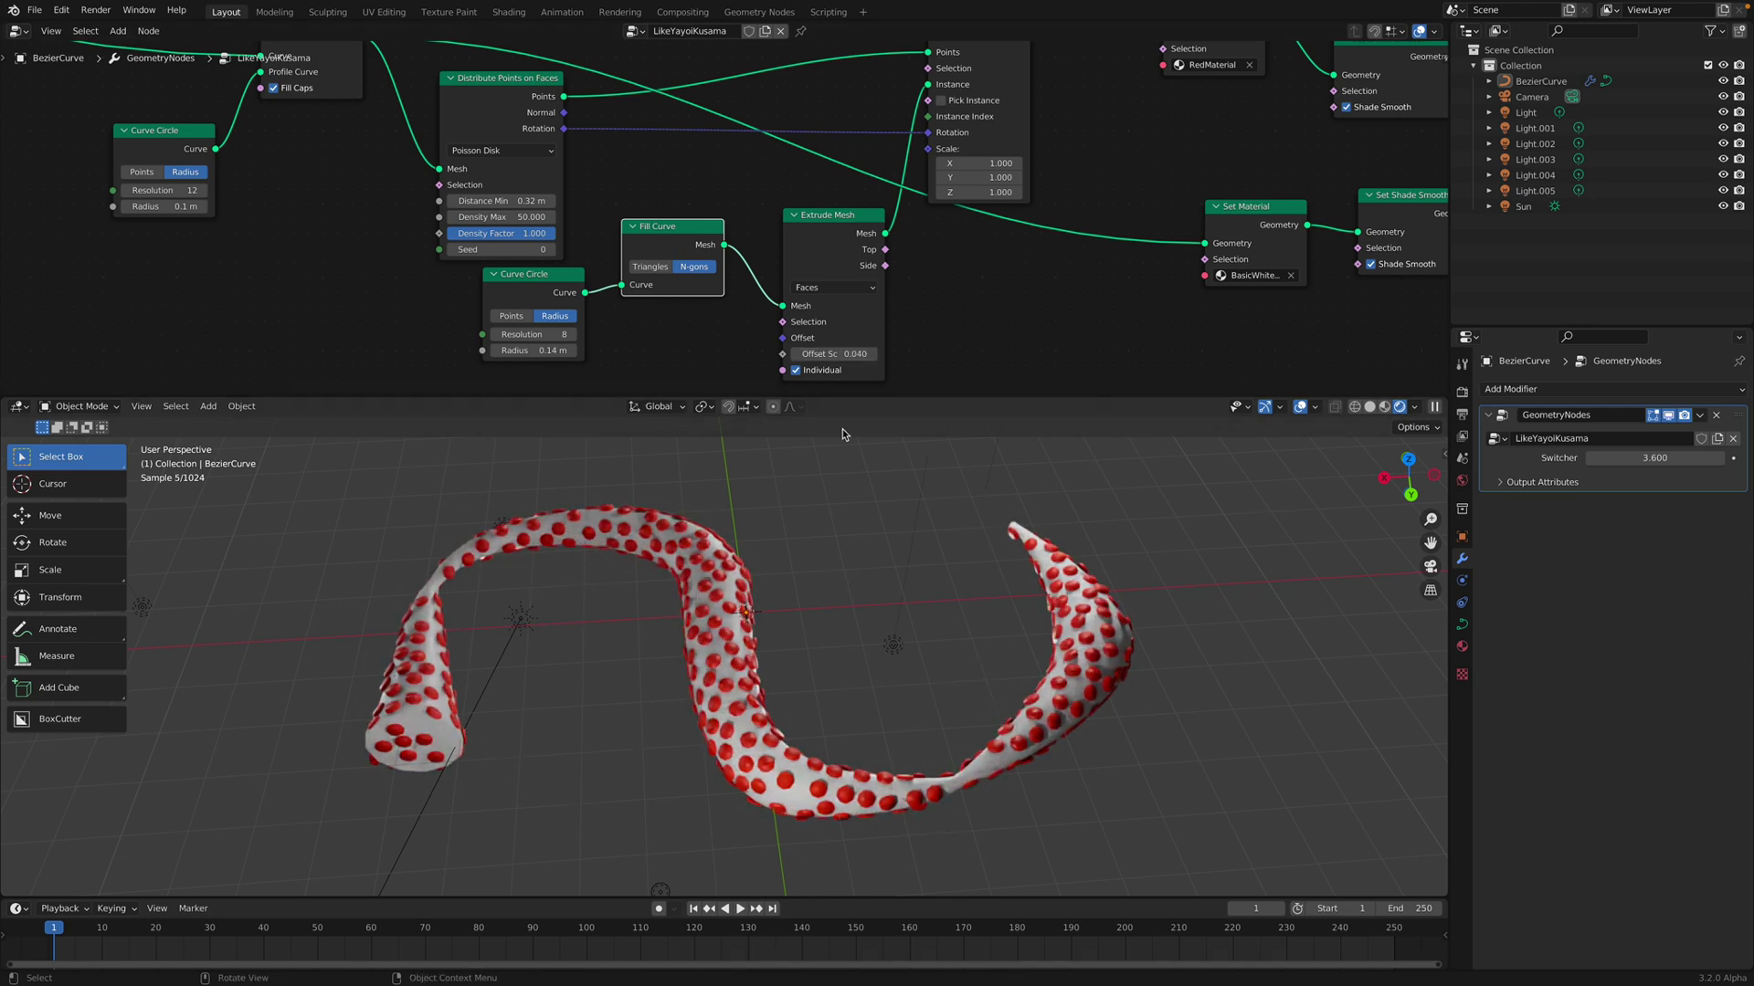
Reposition the Instance on Points node closer to the Set Material node with RedMaterial
middle_drag(843, 306, 758, 366)
middle_drag(832, 204, 765, 225)
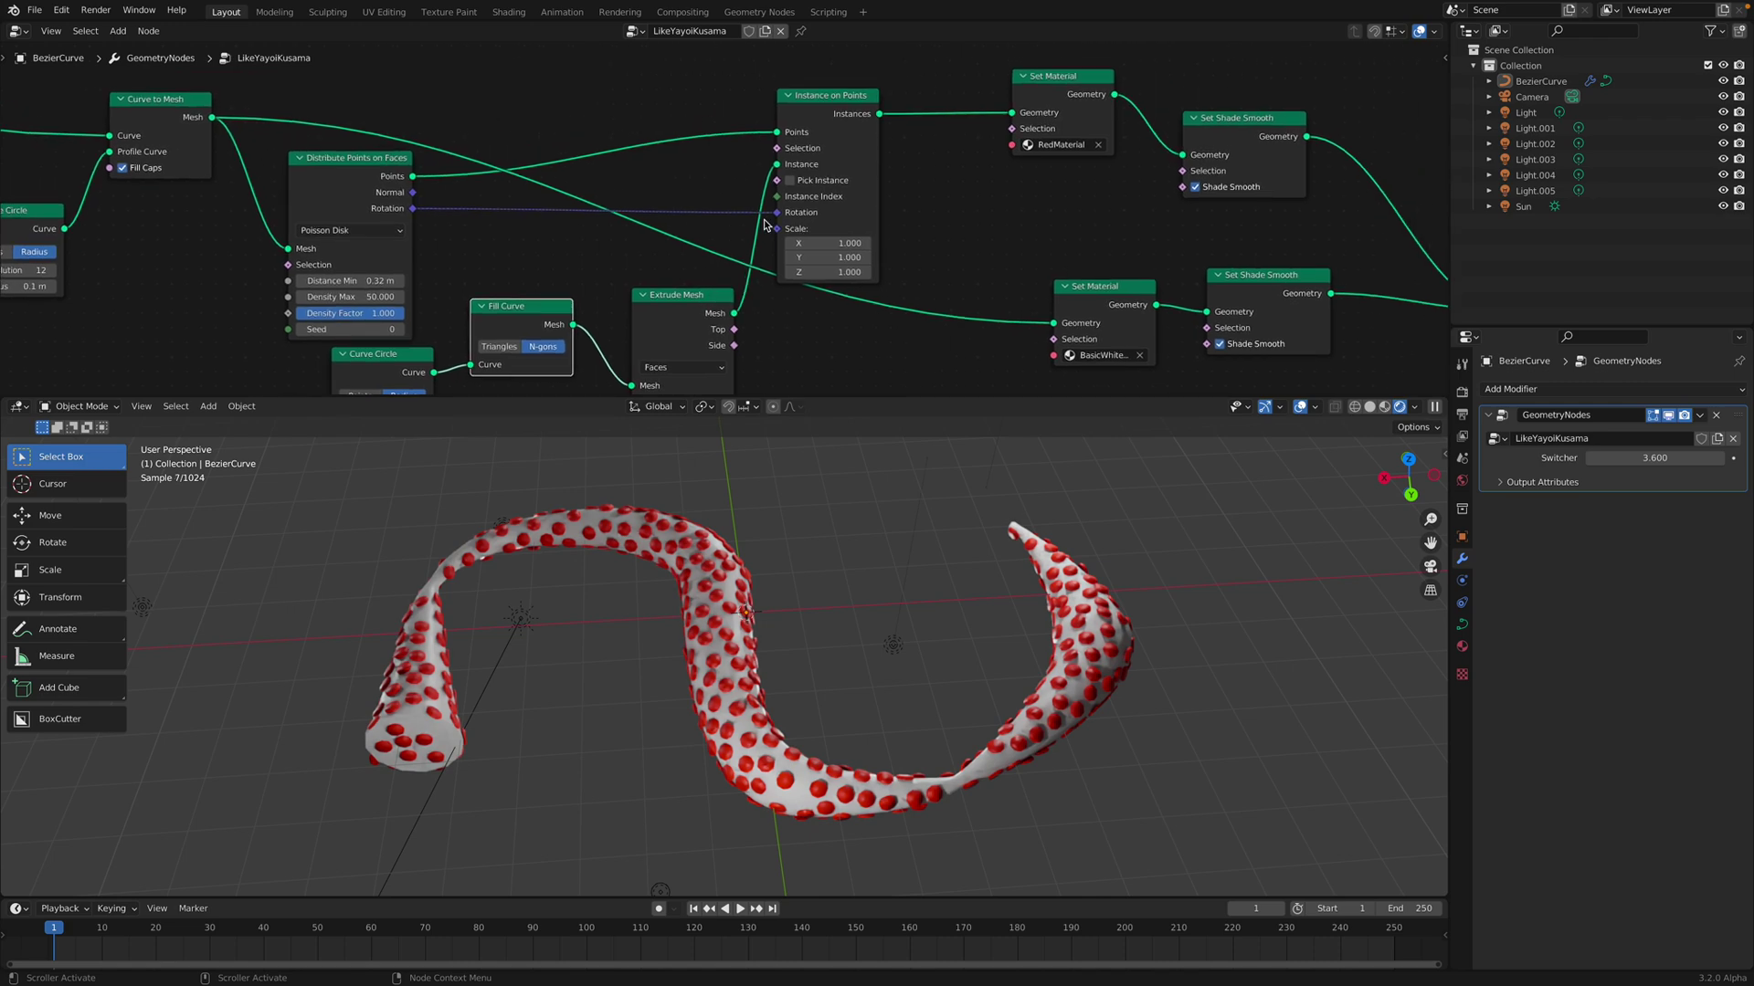
drag(838, 114, 840, 106)
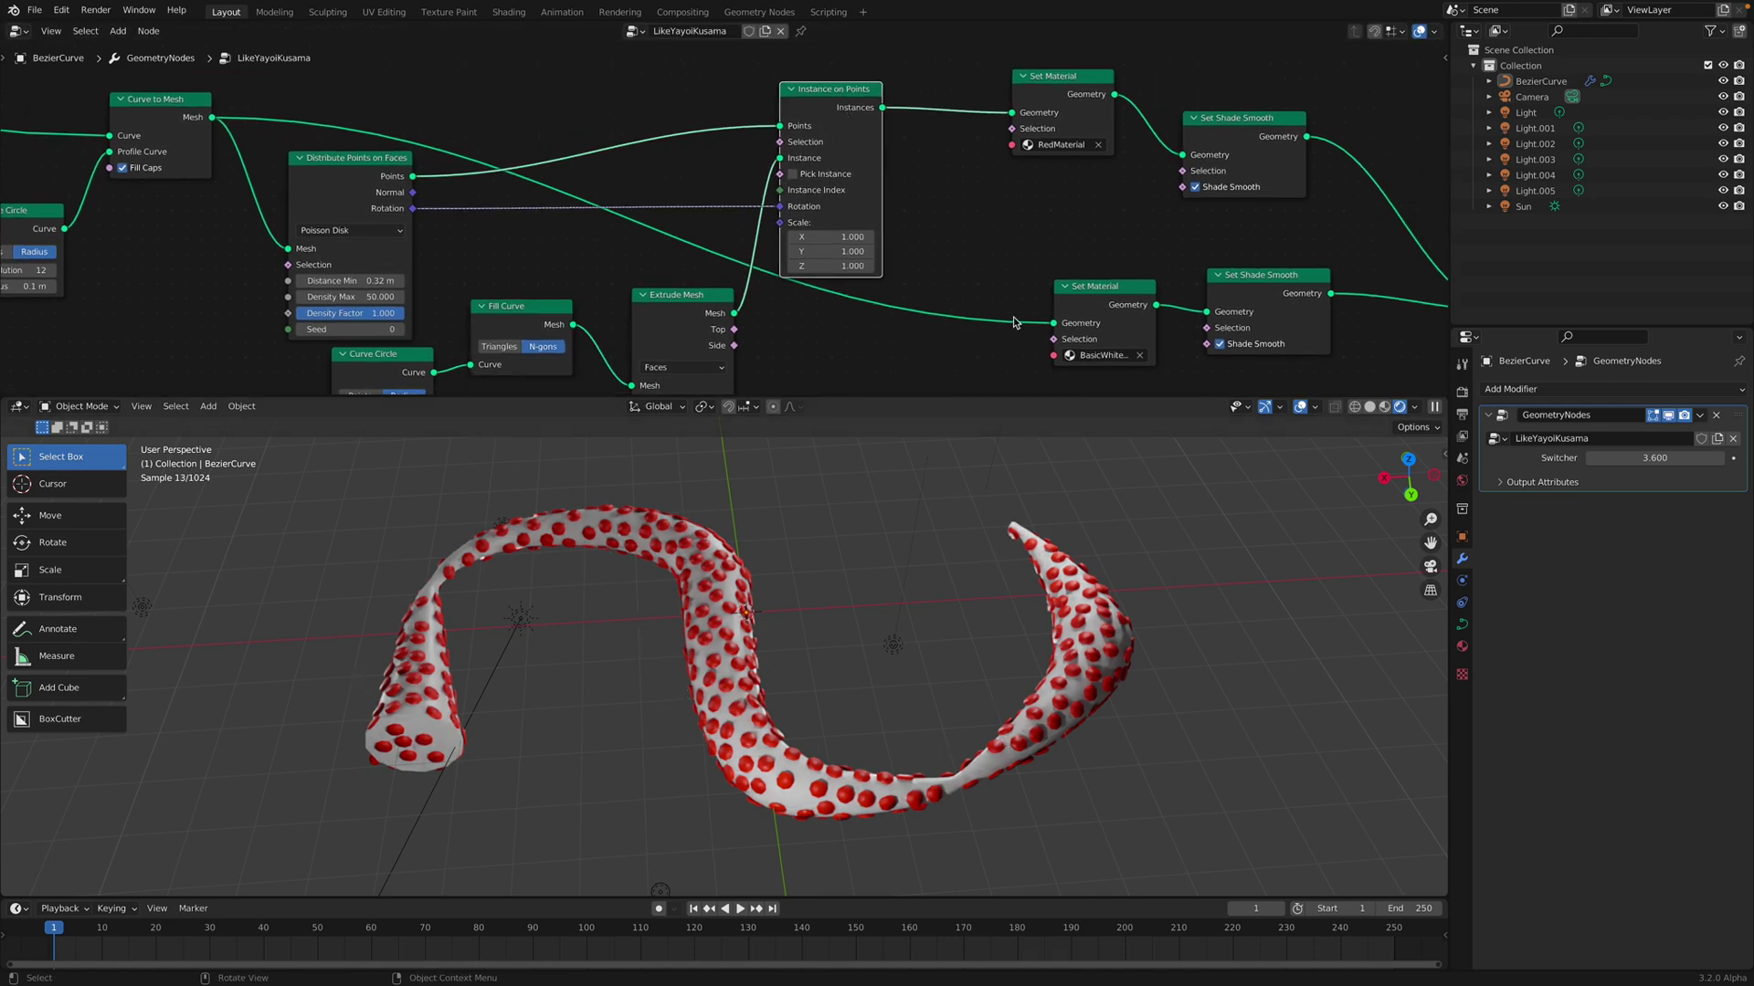
middle_drag(968, 120, 808, 144)
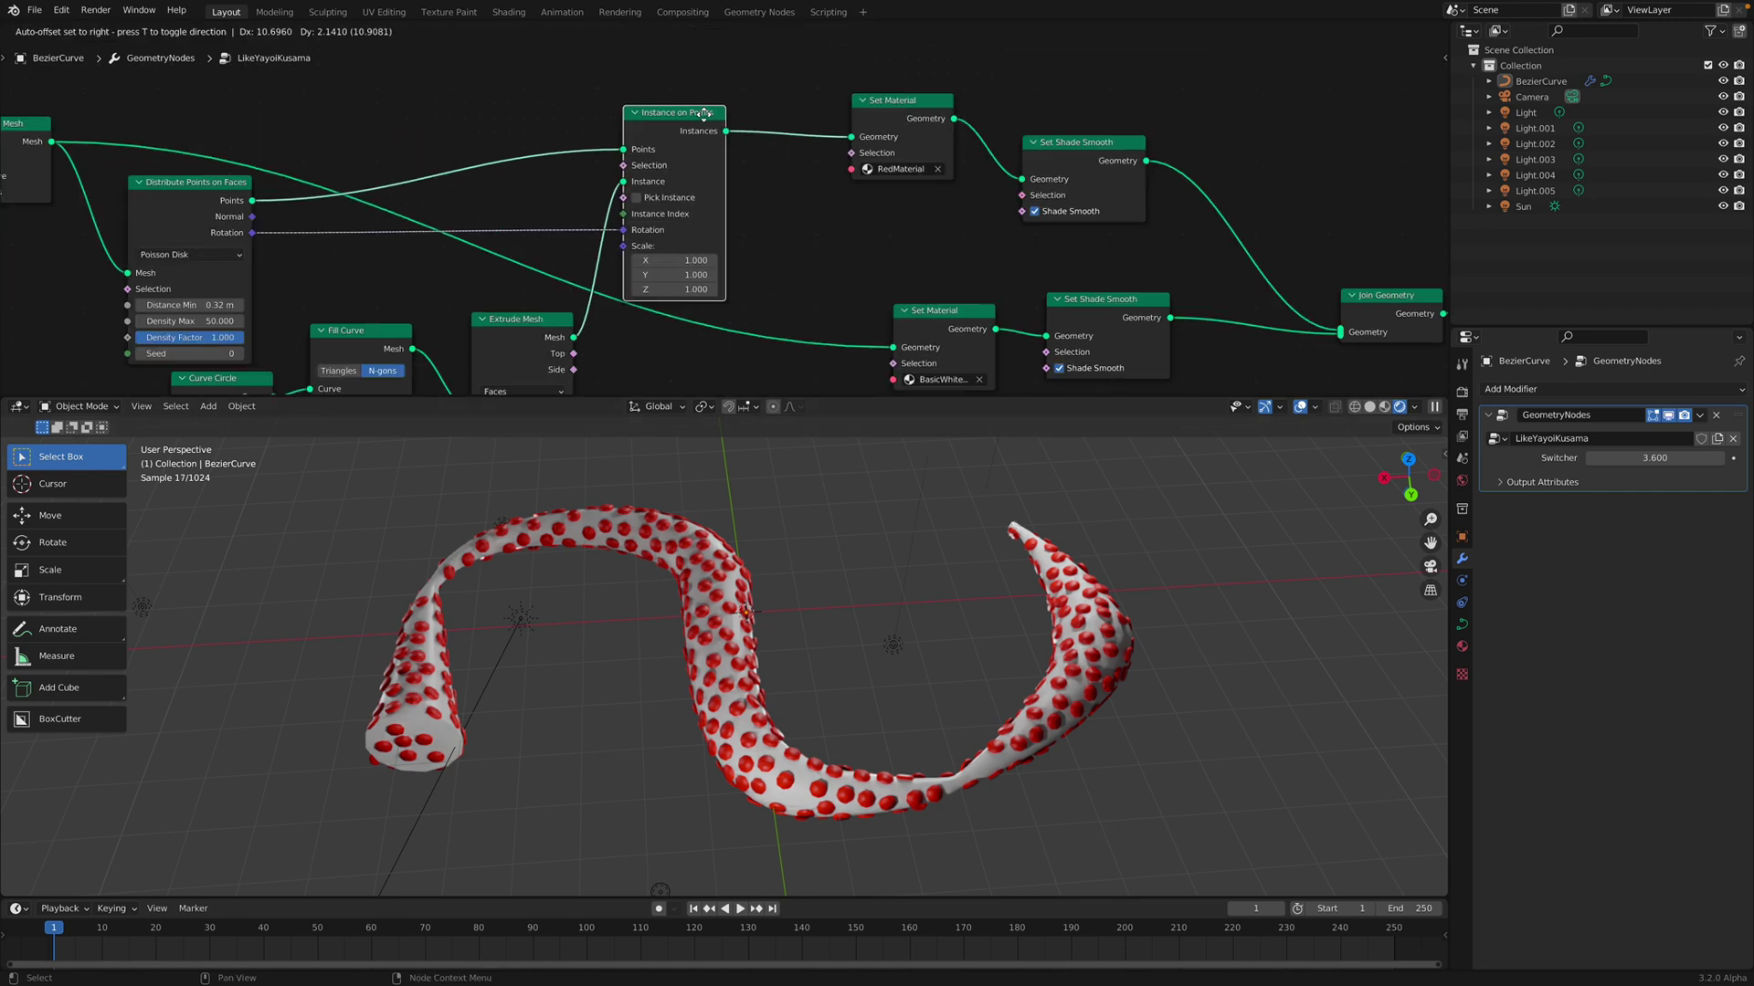
drag(679, 134, 711, 123)
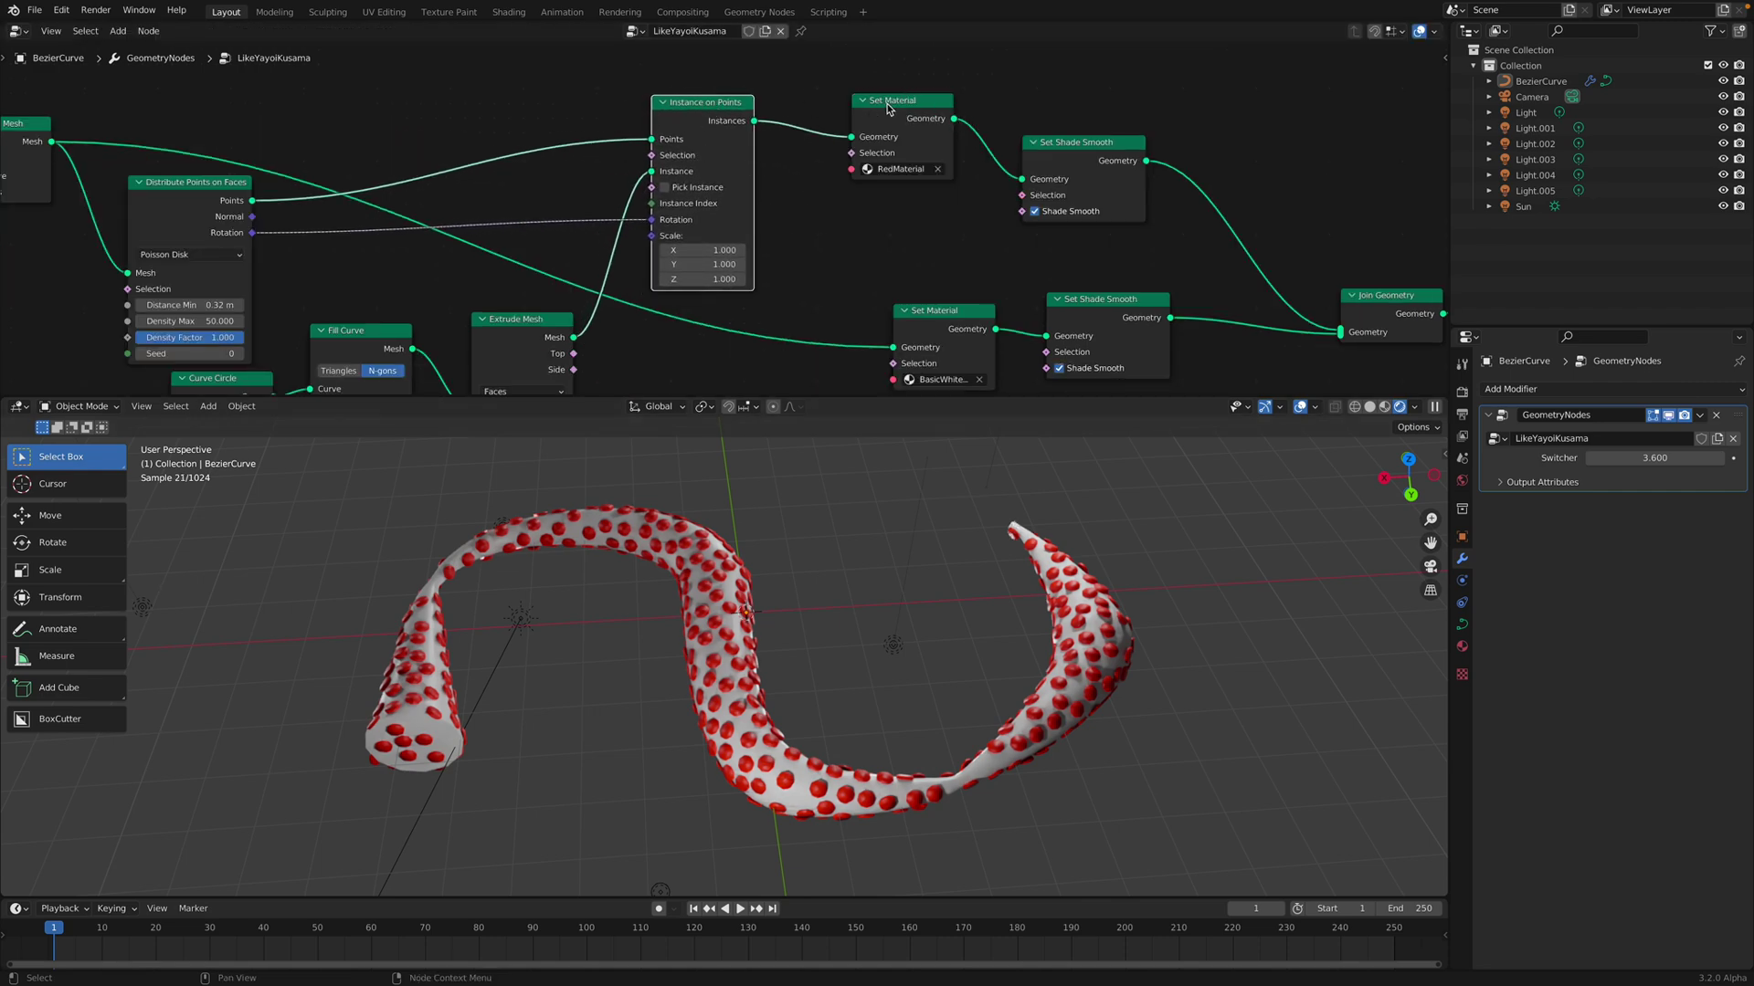
Reposition the two Set Material nodes that assign RedMaterial and the basic white material
drag(887, 109, 871, 100)
drag(930, 314, 837, 310)
middle_drag(854, 368, 842, 336)
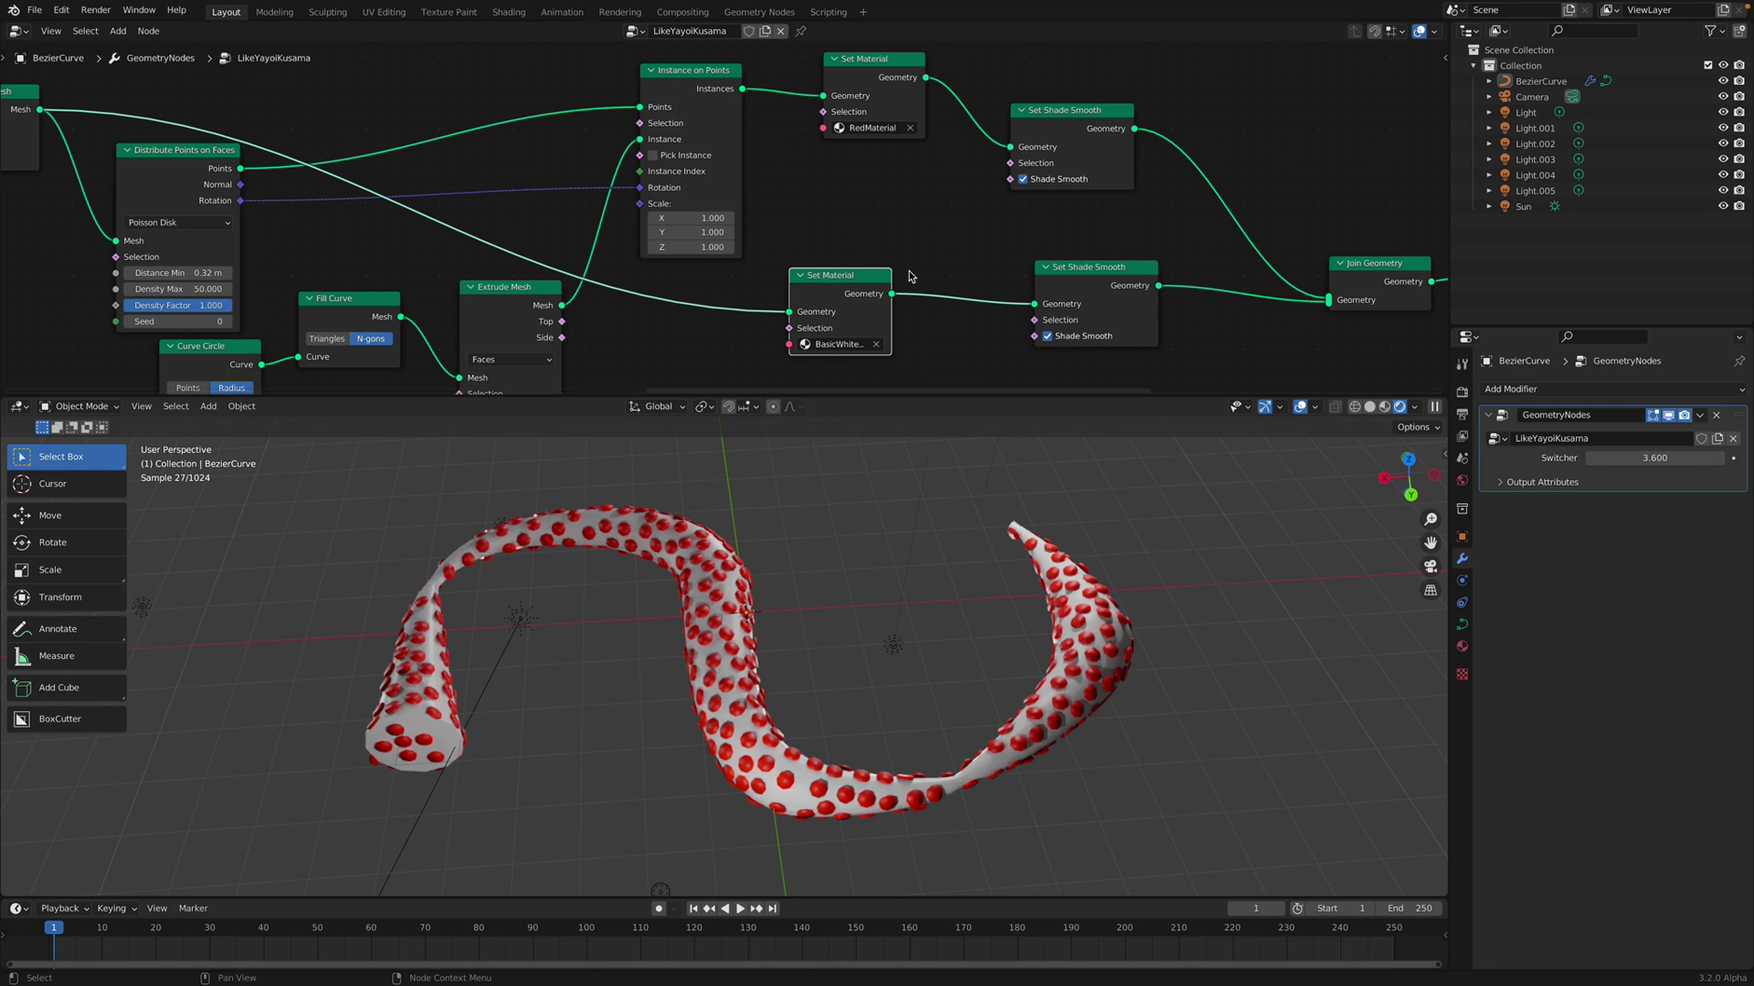
middle_drag(910, 276, 838, 299)
drag(789, 90, 779, 93)
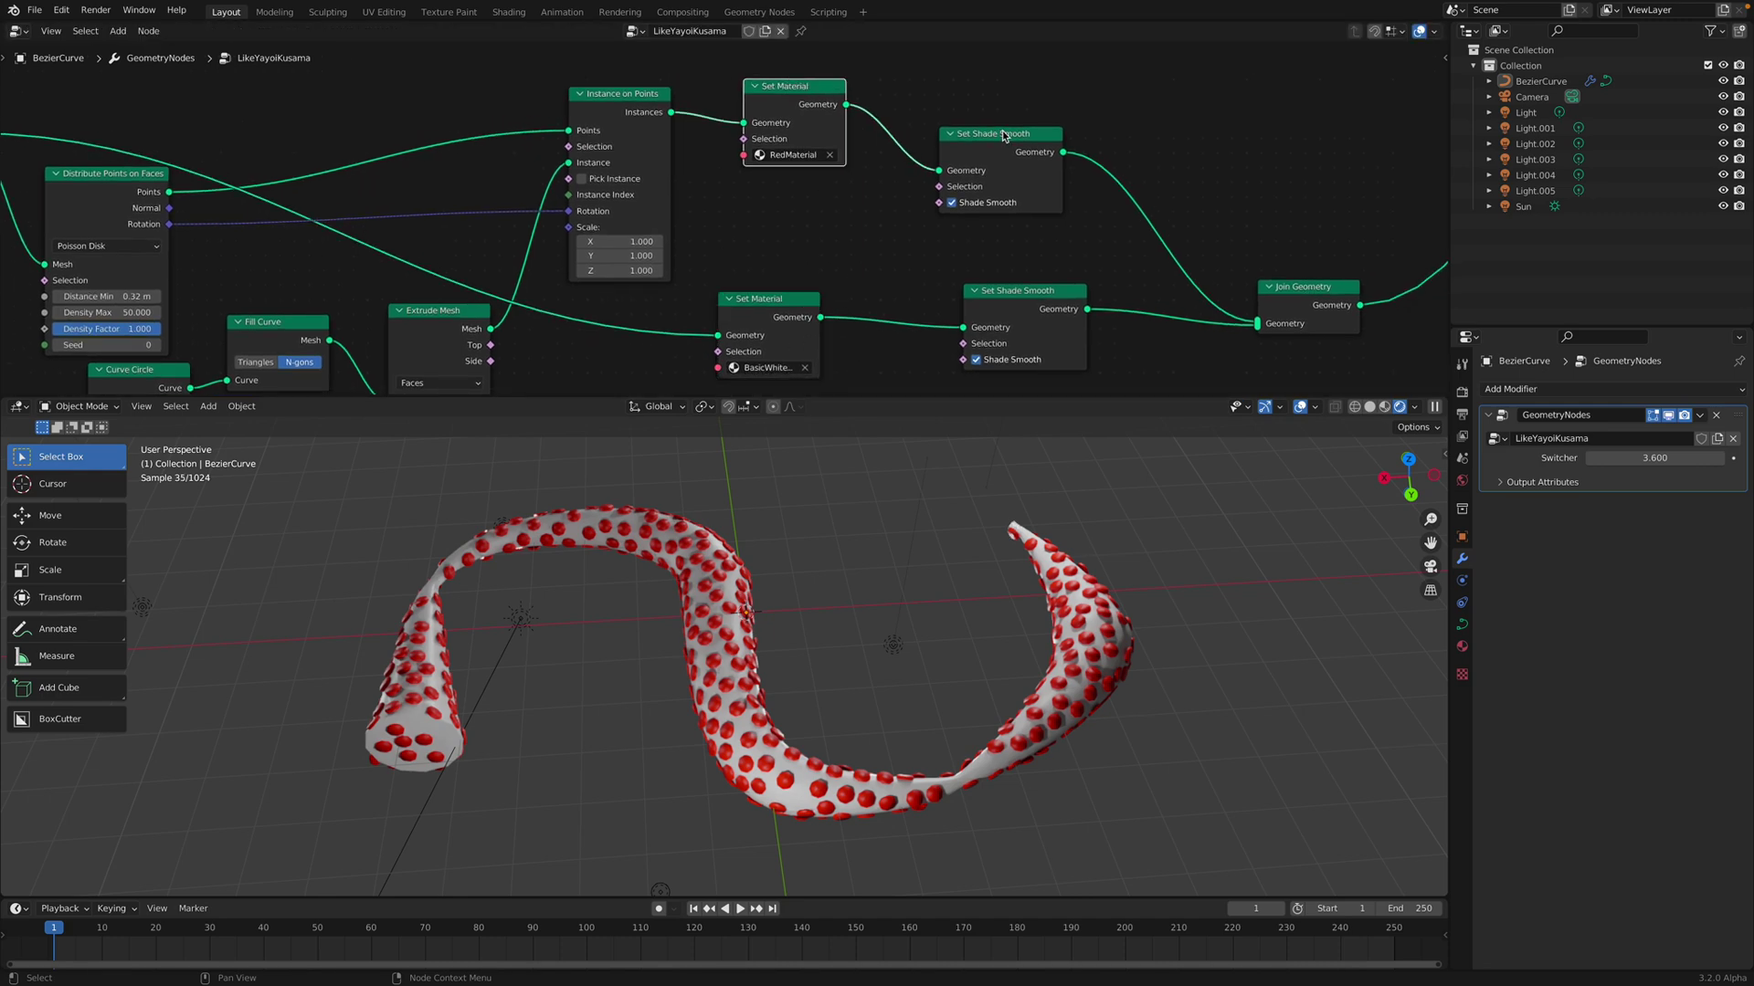
Move both Set Shade Smooth nodes and the Join Geometry node closer together at the end of the dotted-tube branch
drag(1002, 136, 989, 122)
drag(1022, 293, 988, 244)
middle_drag(1097, 255, 705, 268)
drag(882, 298, 831, 202)
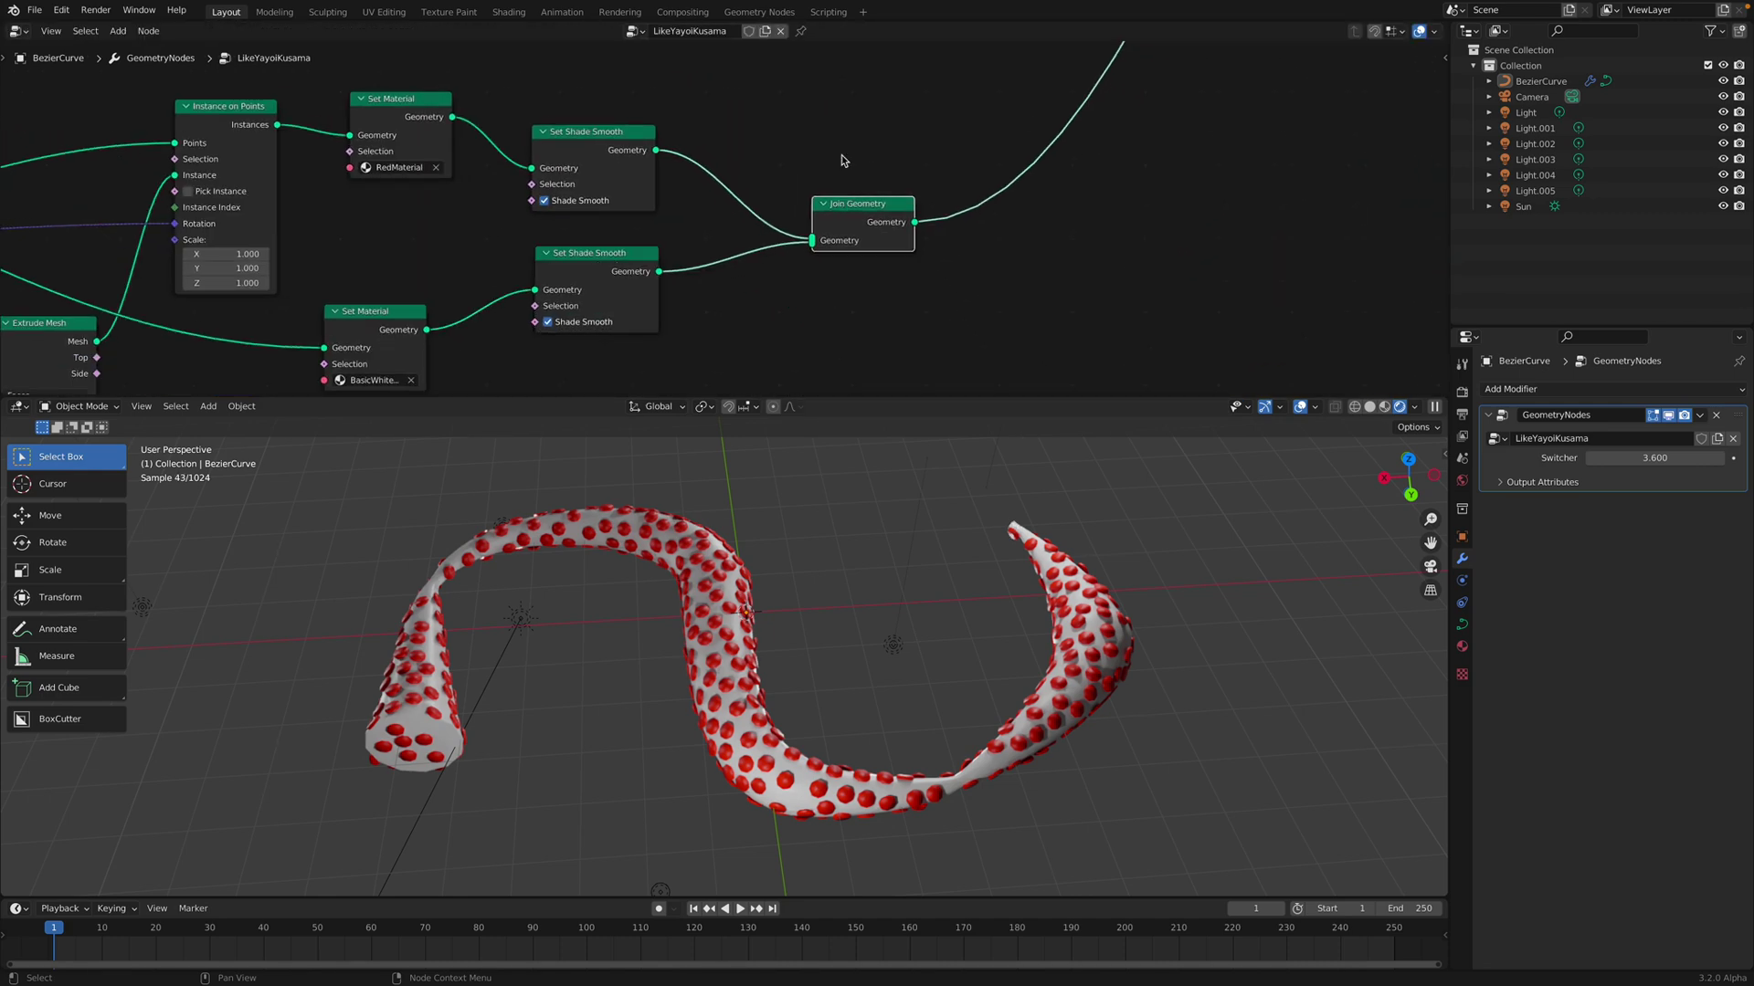
Save the current Blender file
scroll(842, 161, down, 13)
middle_drag(923, 192, 731, 384)
middle_drag(801, 256, 989, 182)
key(ctrl+s)
Set the GeometryNodes modifier's Switcher to 4
click(1656, 457)
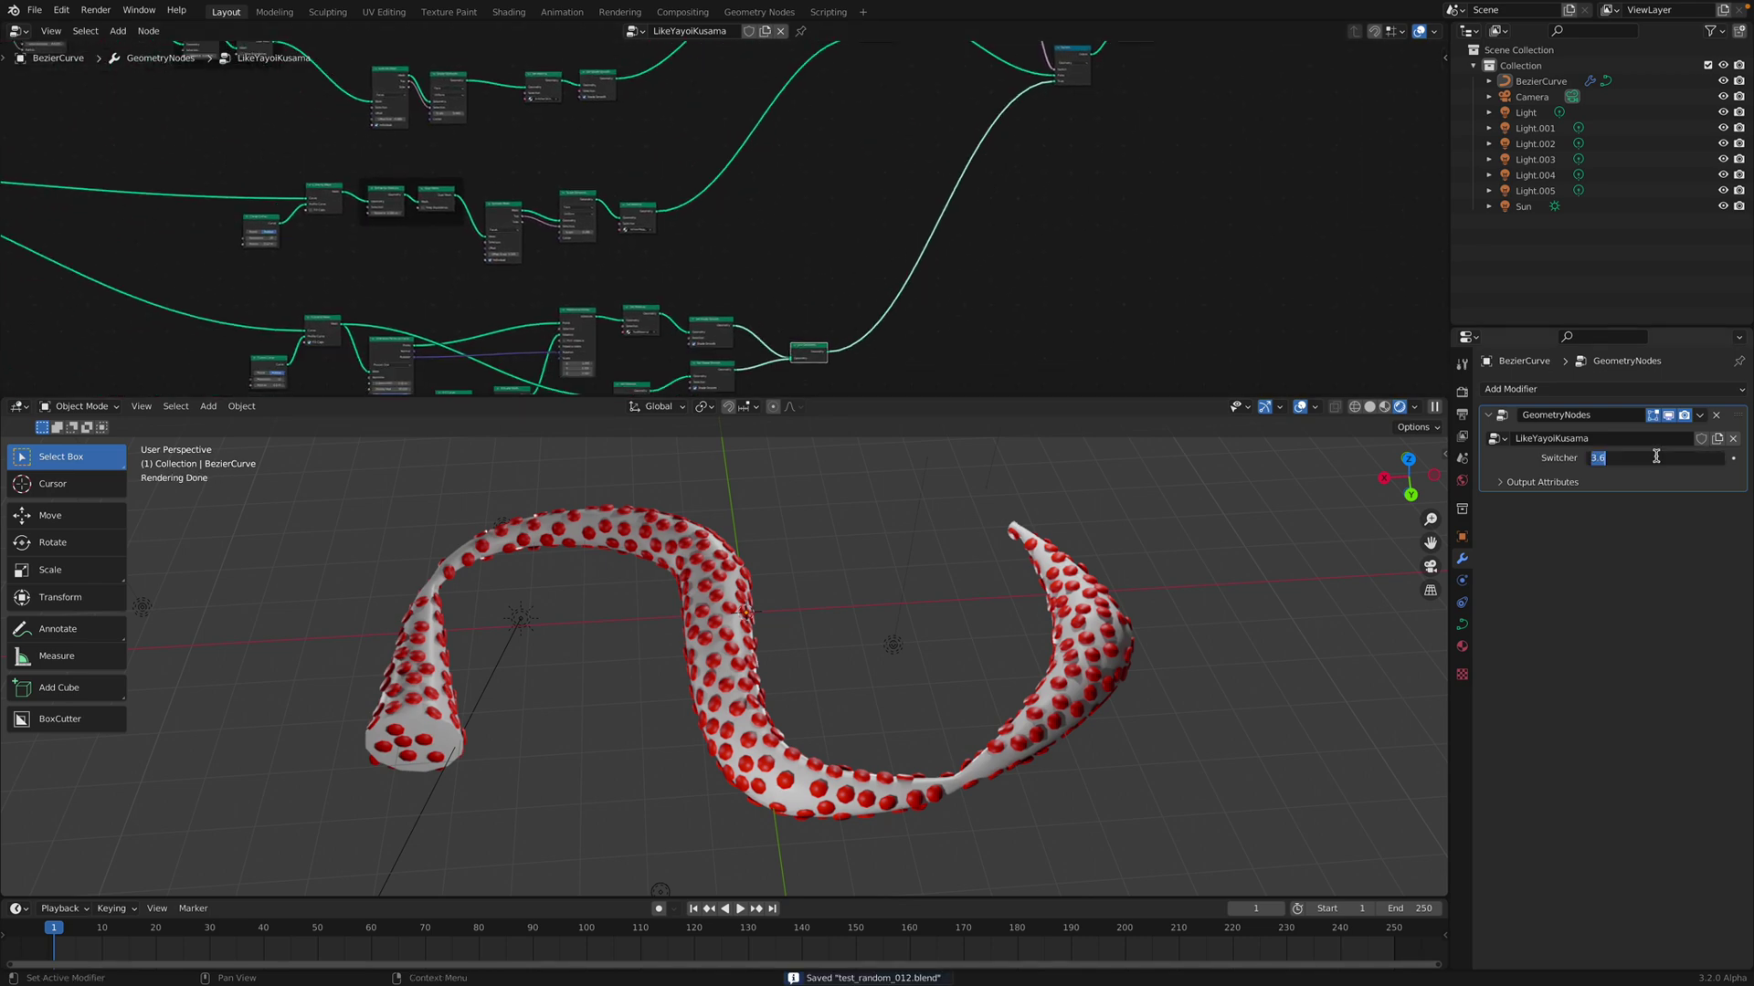
key(Return)
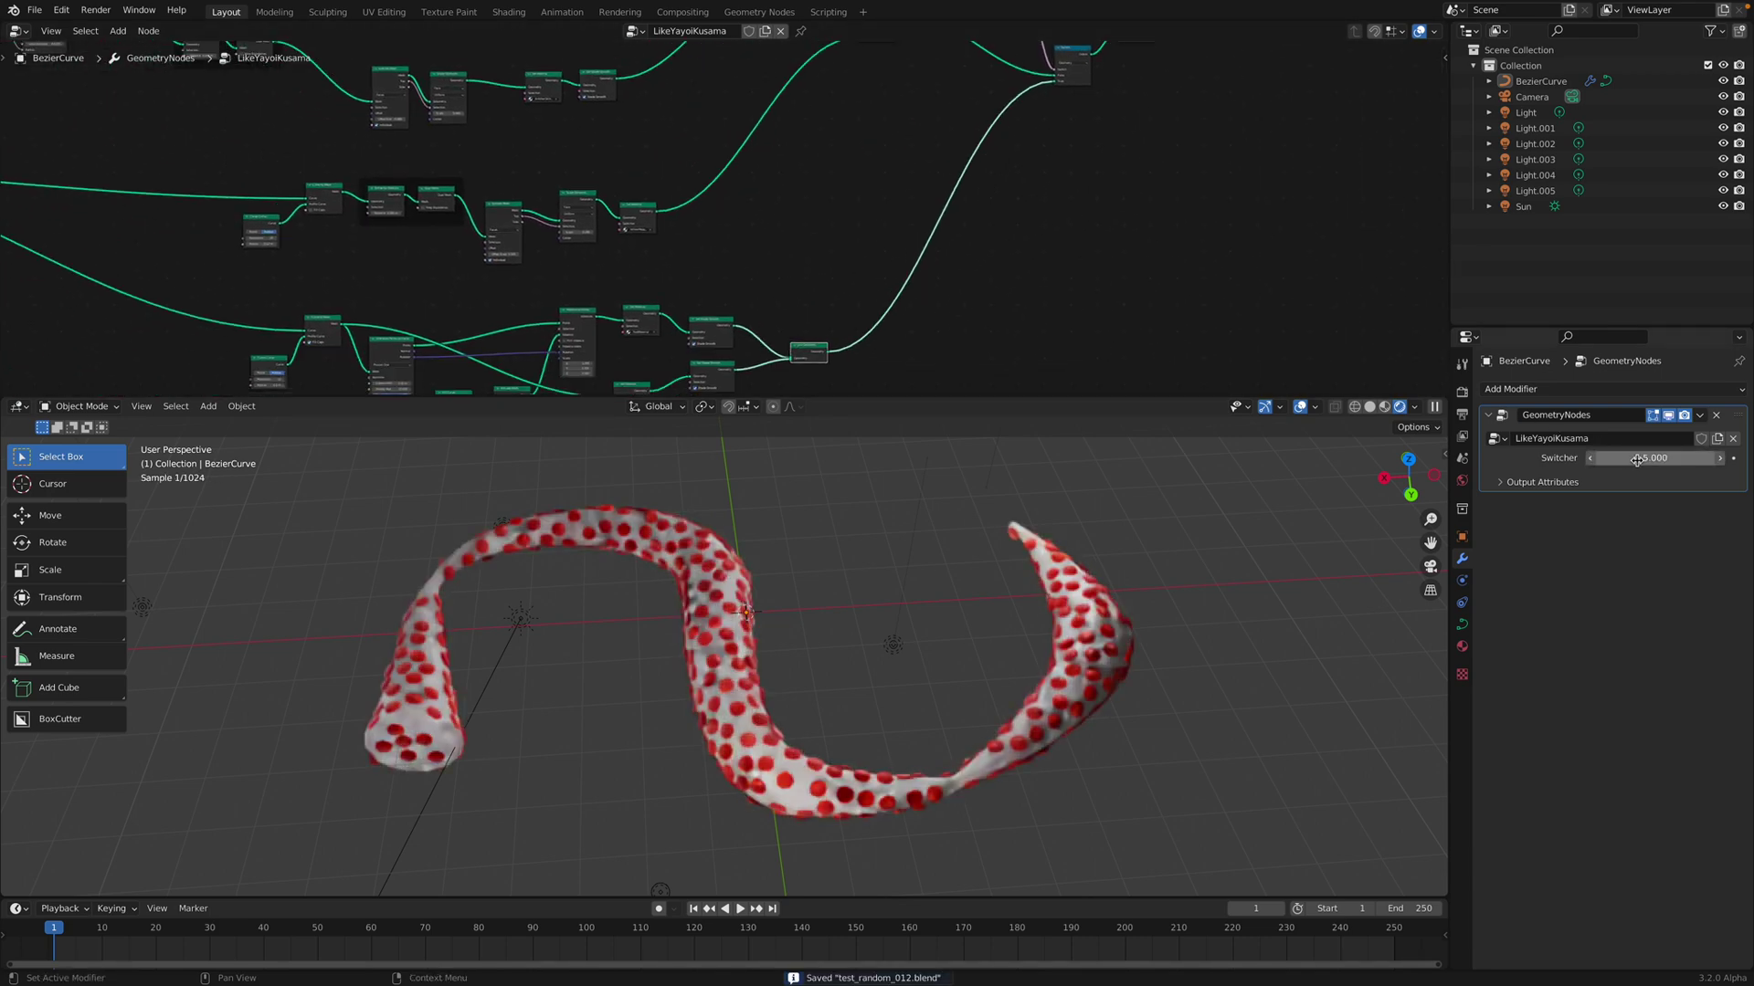
click(1644, 457)
text(4)
key(Return)
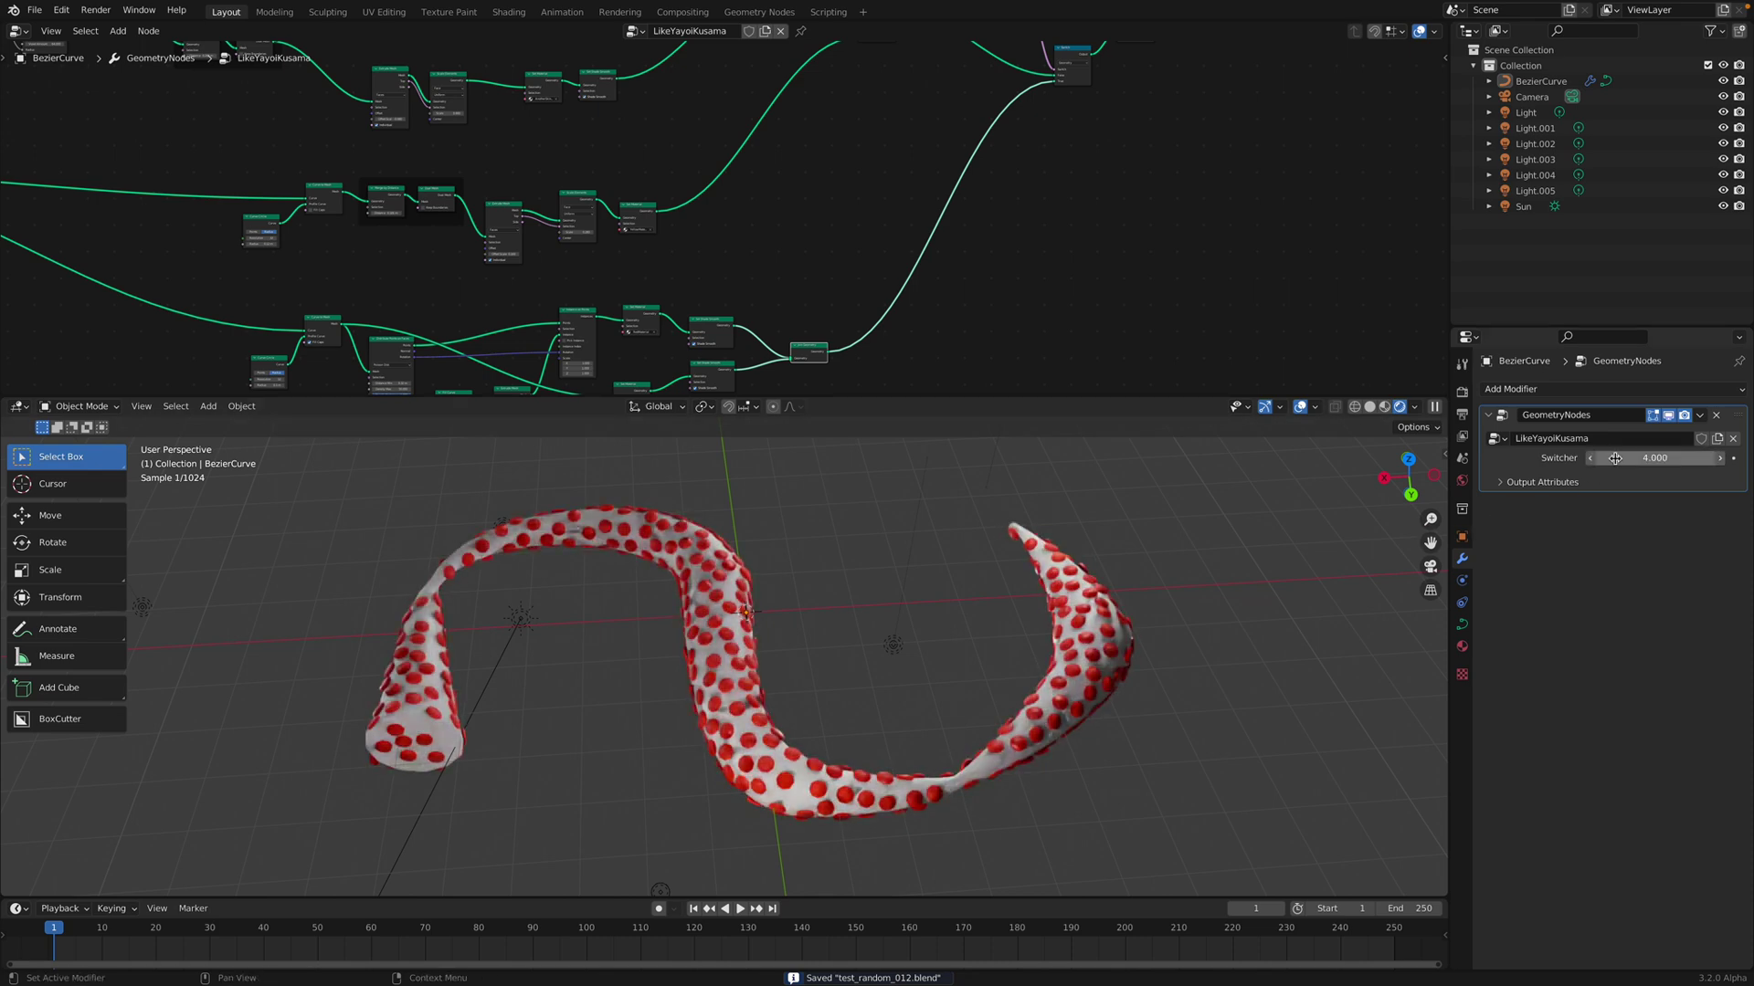
Lower the modifier's Switcher to 3.000 to show the yellow branch
drag(1654, 457, 1651, 458)
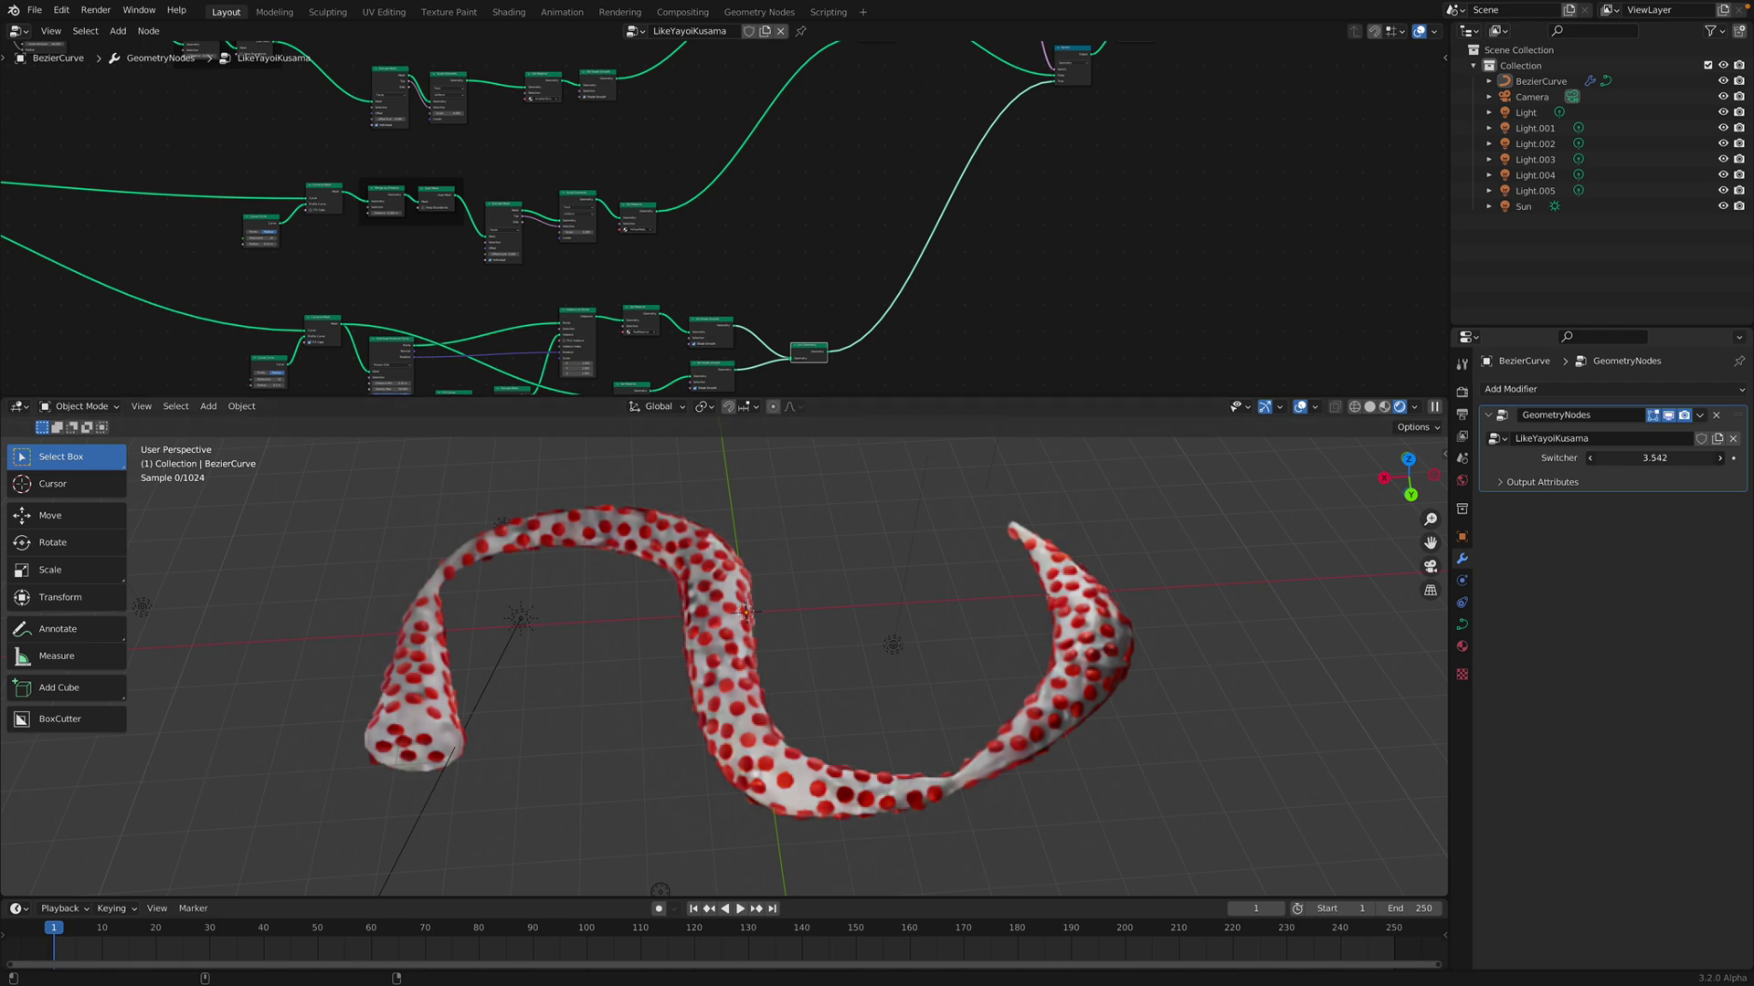
drag(1593, 457, 1612, 457)
click(1591, 457)
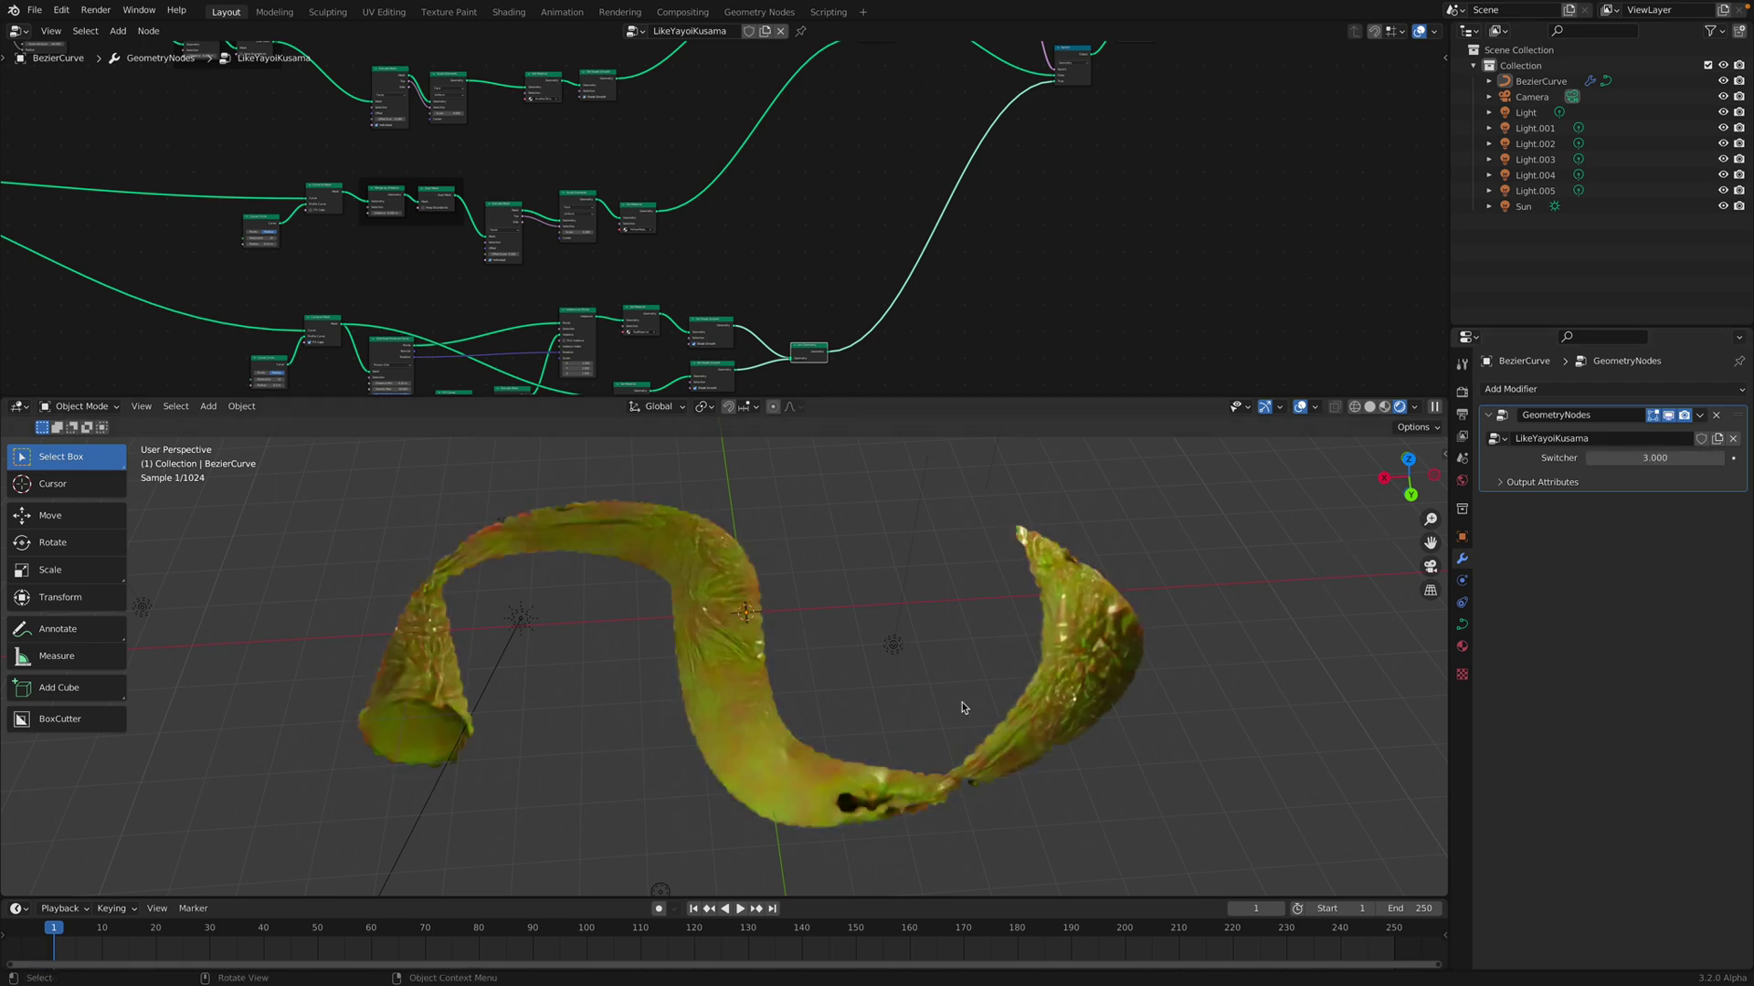
Enlarge the node editor and reposition the Extrude Mesh node in the branch just above the yellow one
middle_drag(780, 315, 800, 357)
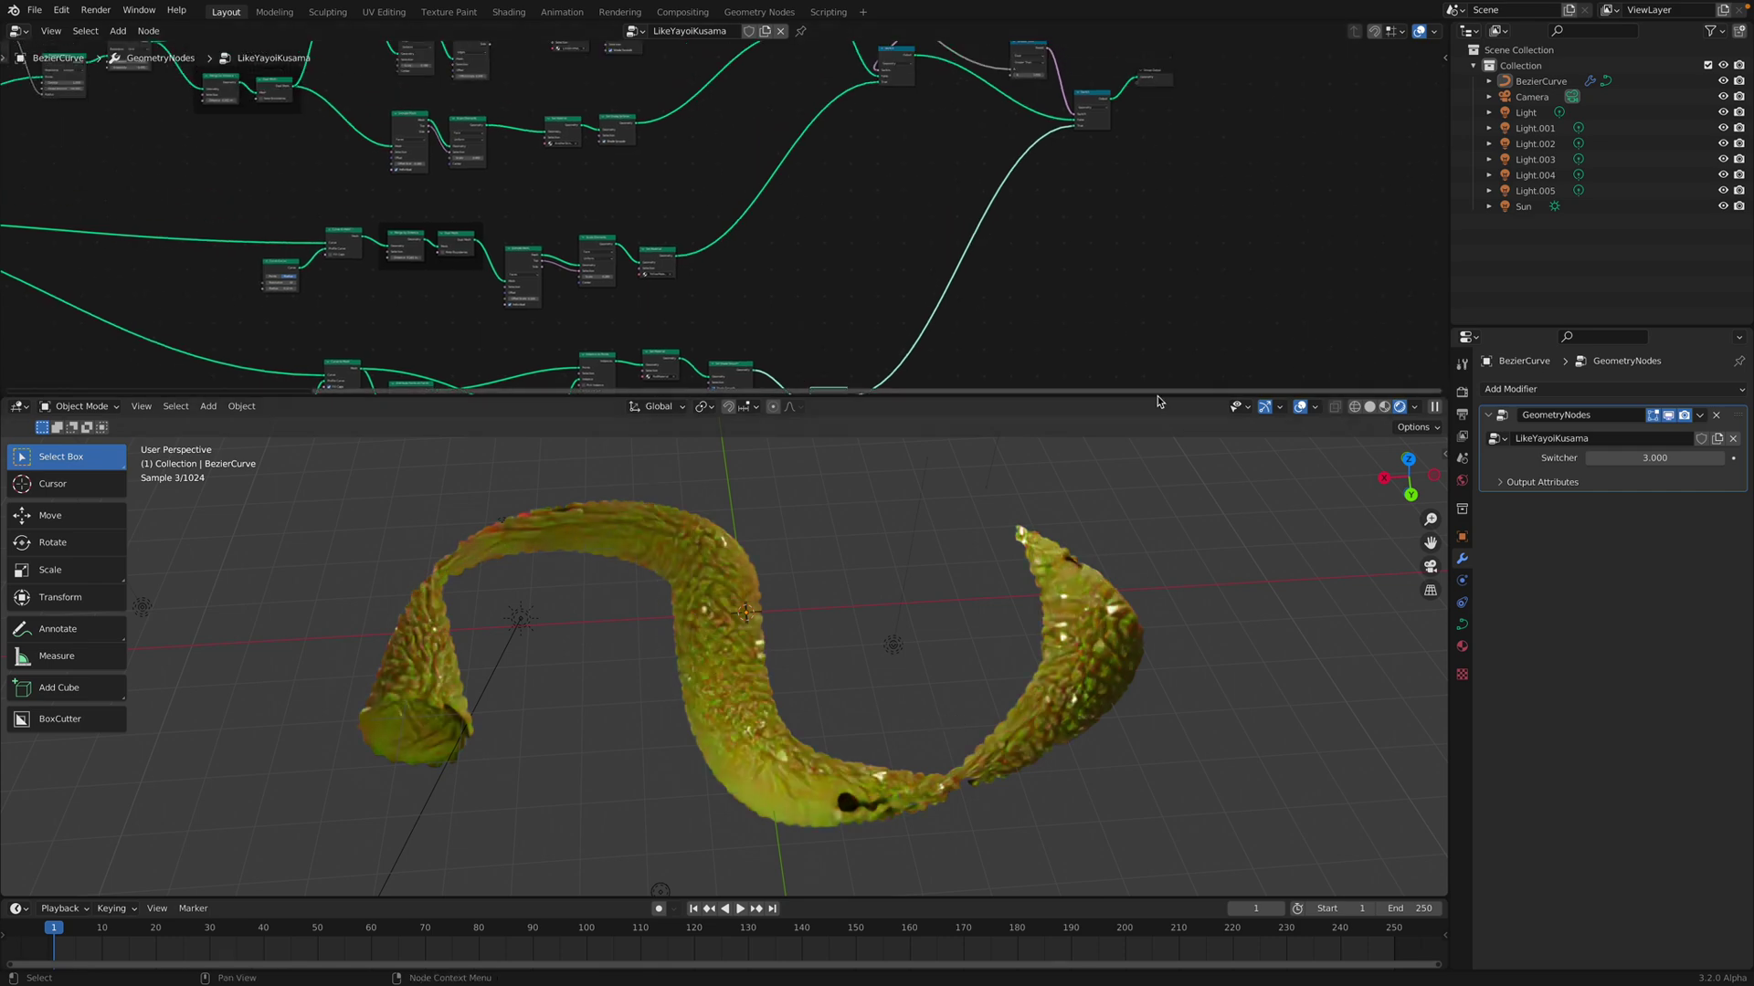
drag(1141, 394, 1142, 614)
scroll(713, 329, up, 5)
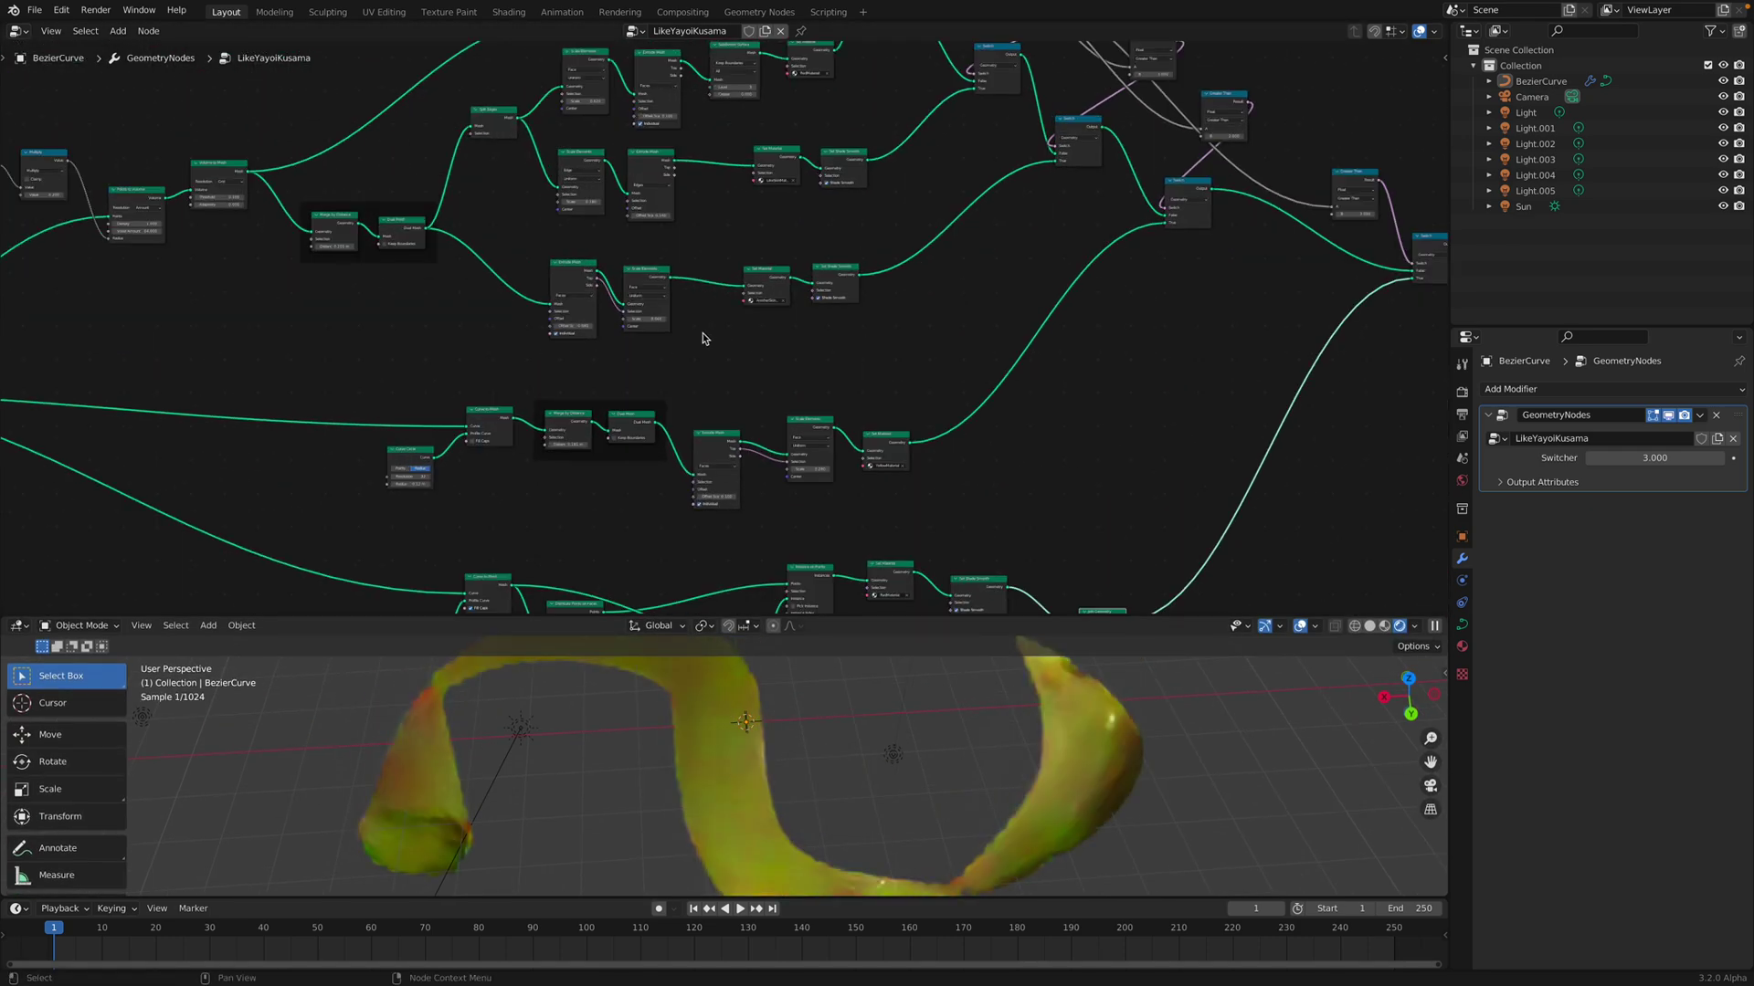
middle_drag(1004, 383, 630, 374)
scroll(695, 370, up, 3)
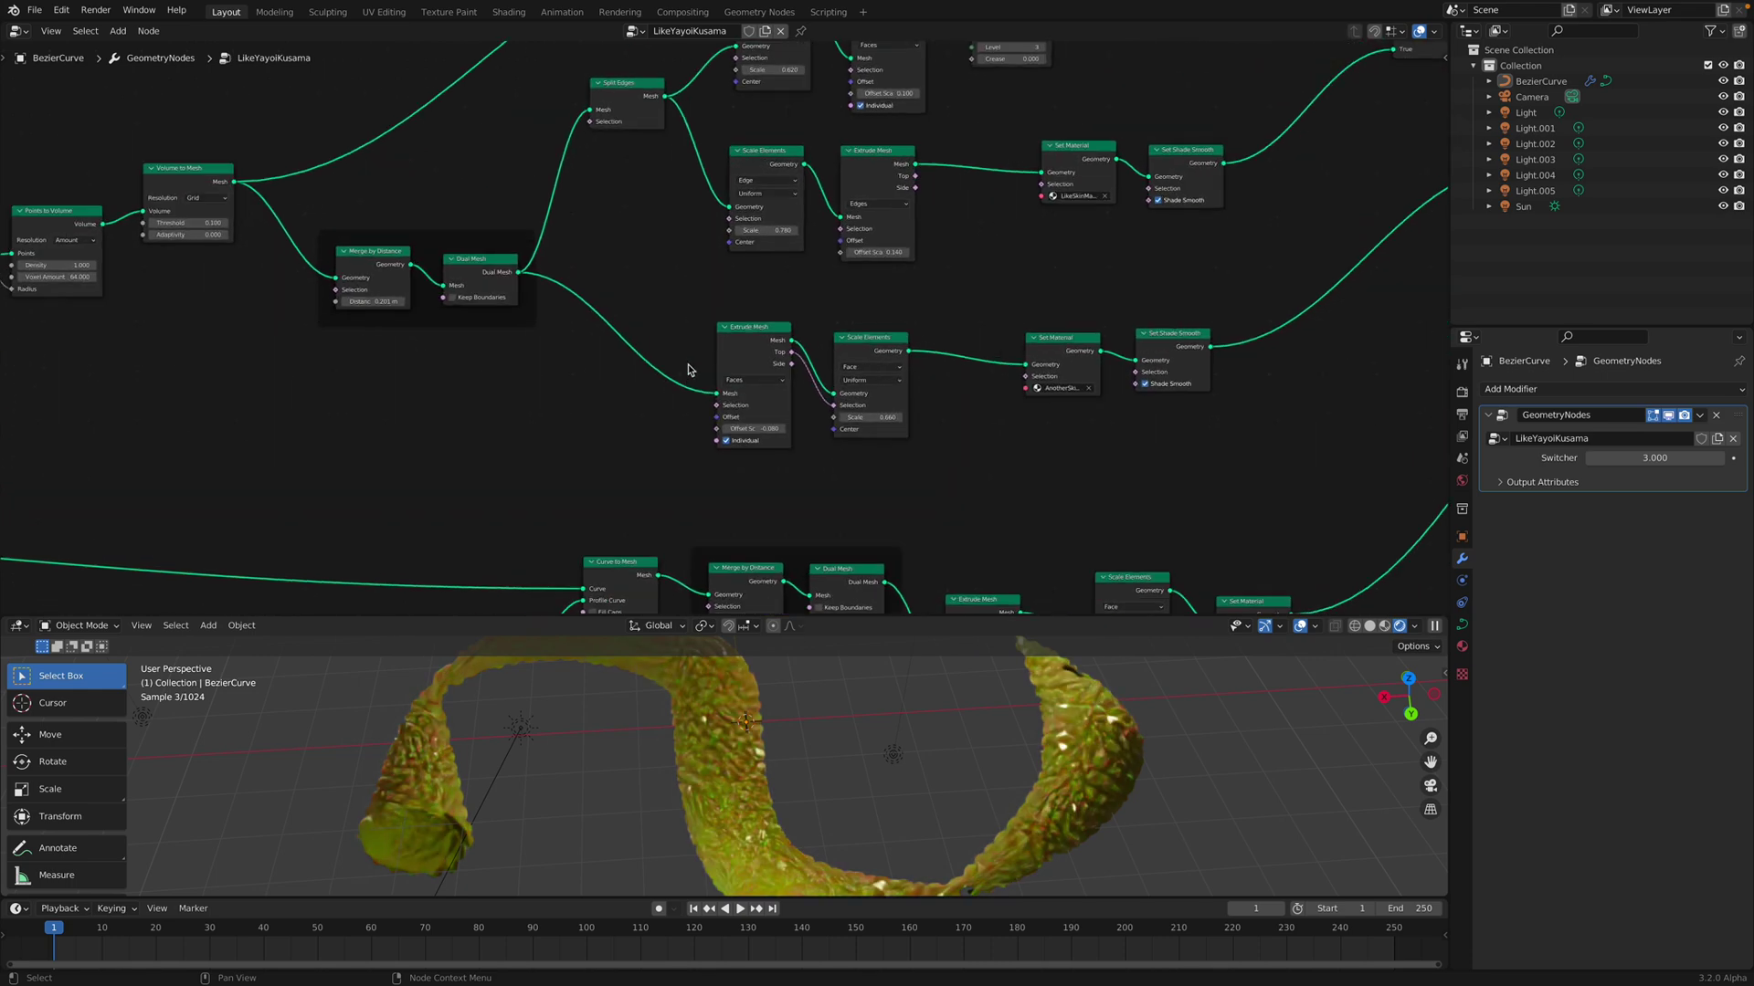
drag(750, 341, 744, 331)
middle_drag(745, 331, 691, 284)
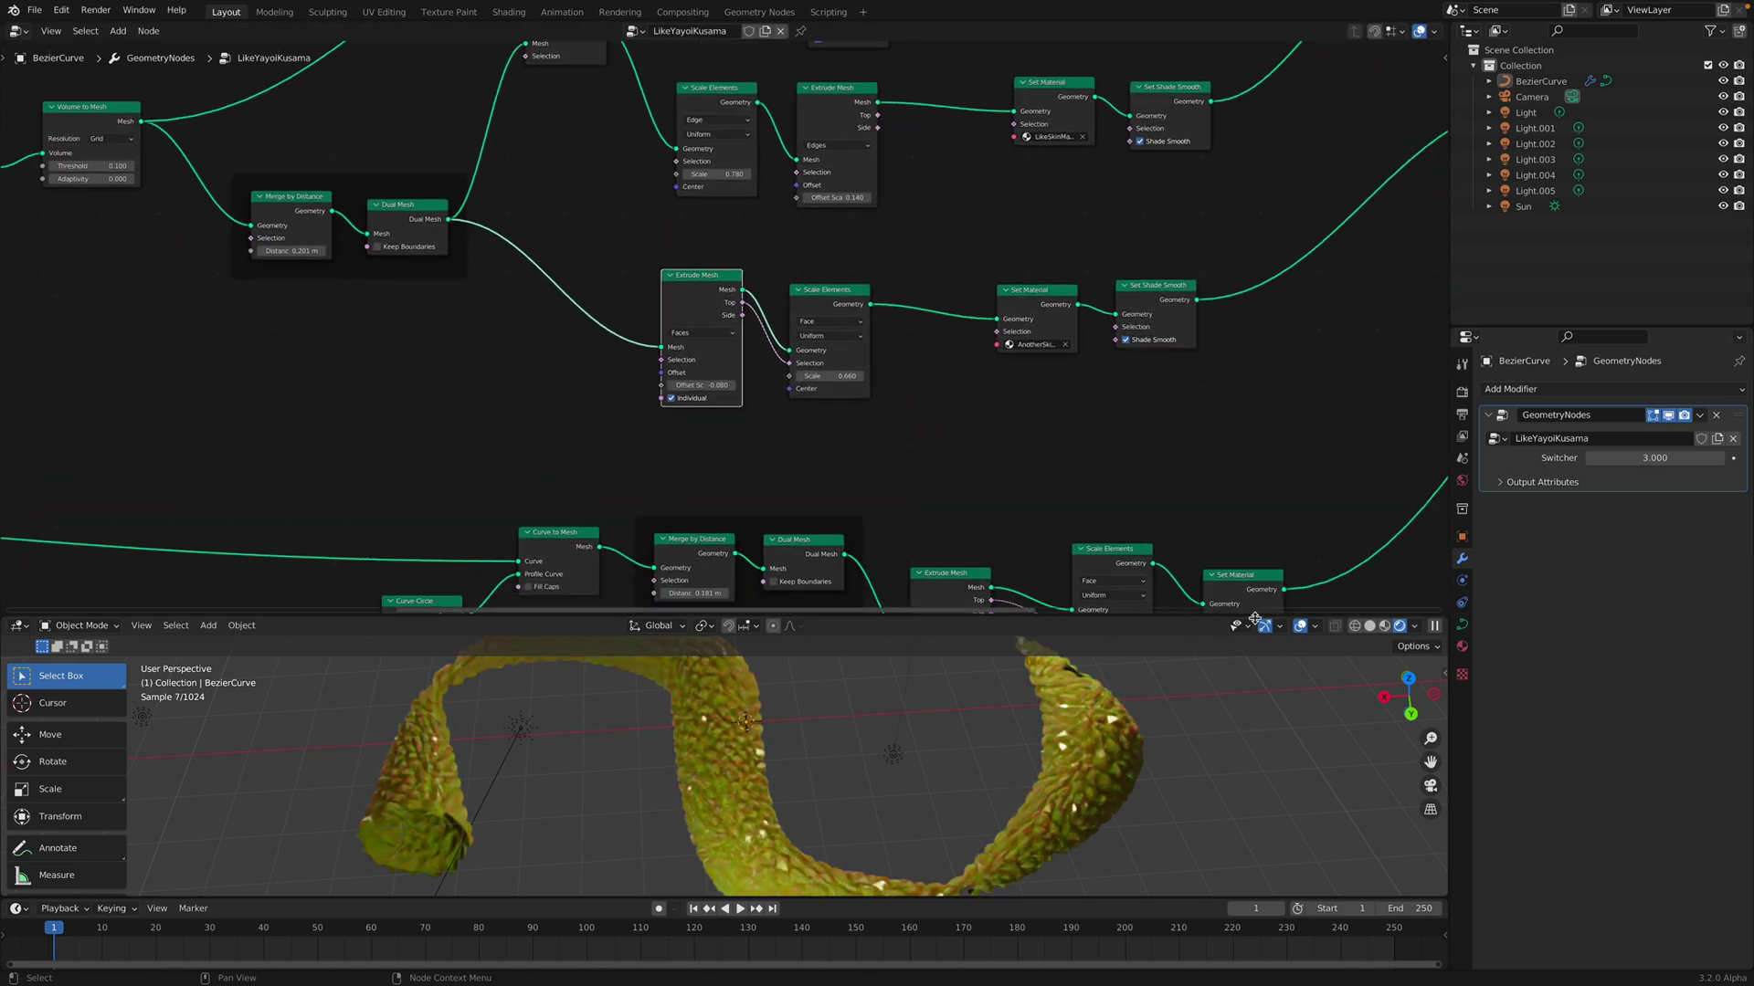
Switch the viewport to solid shading and set the Scale Elements node above the yellow branch to a scale of 3.000
click(1368, 625)
middle_drag(827, 326, 810, 265)
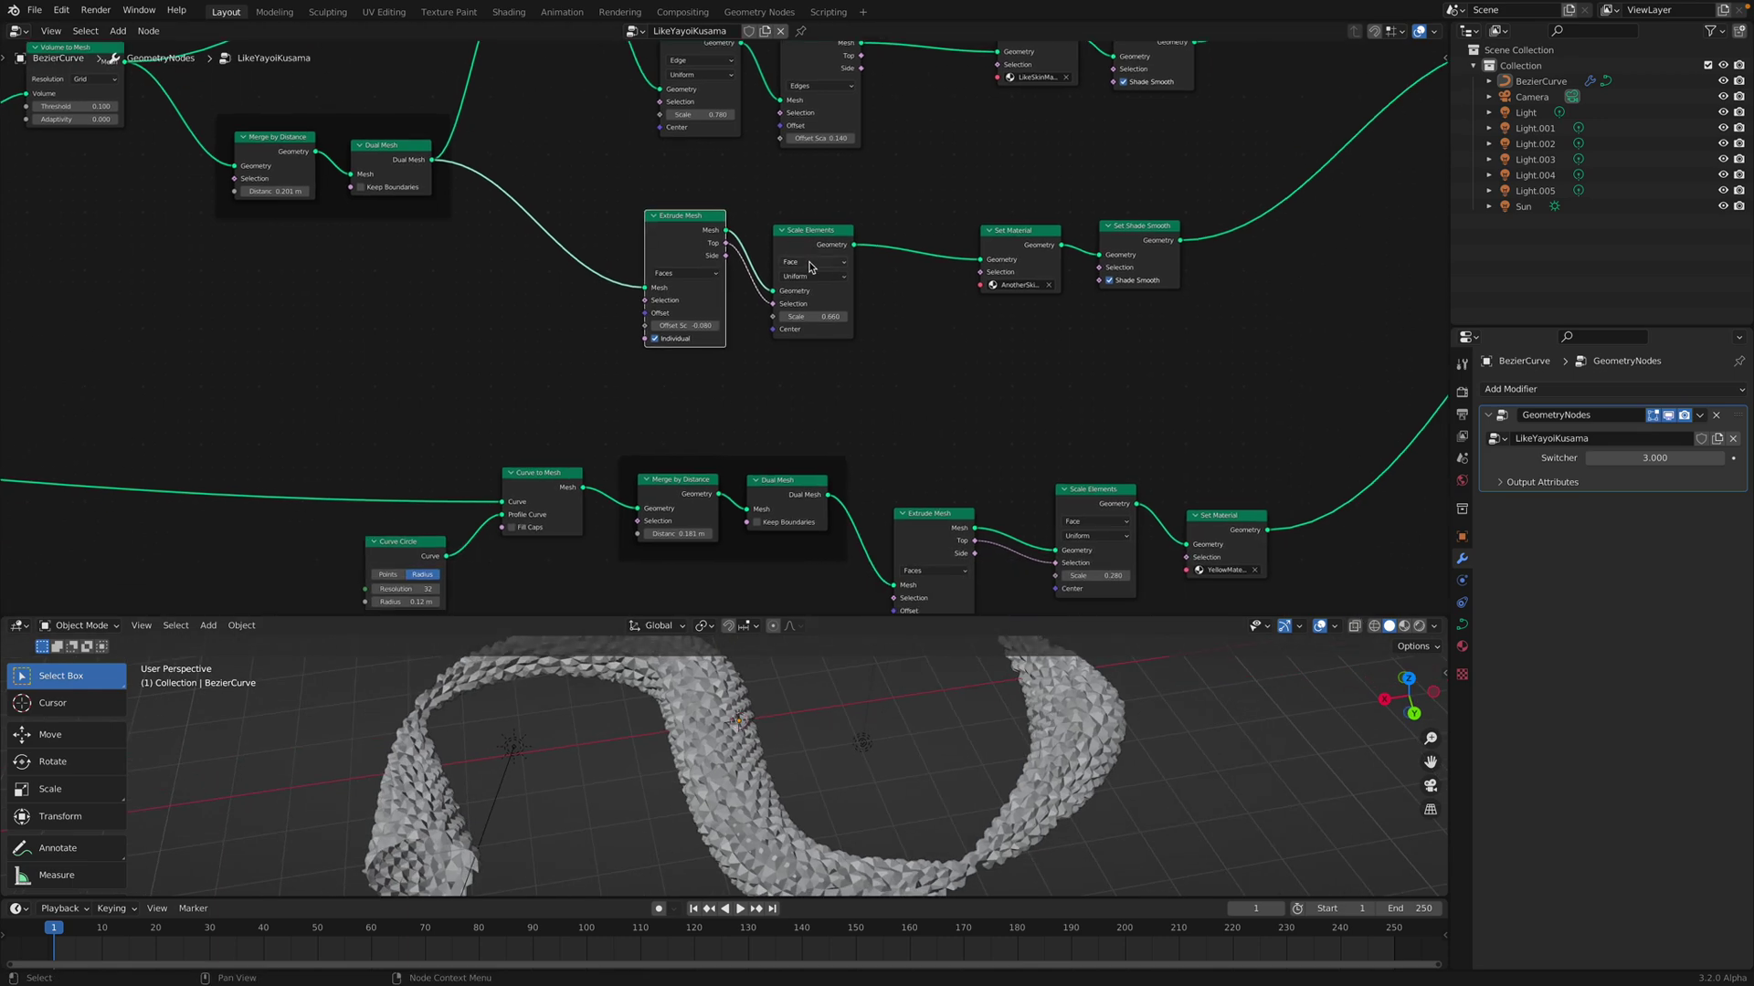
scroll(809, 266, up, 1)
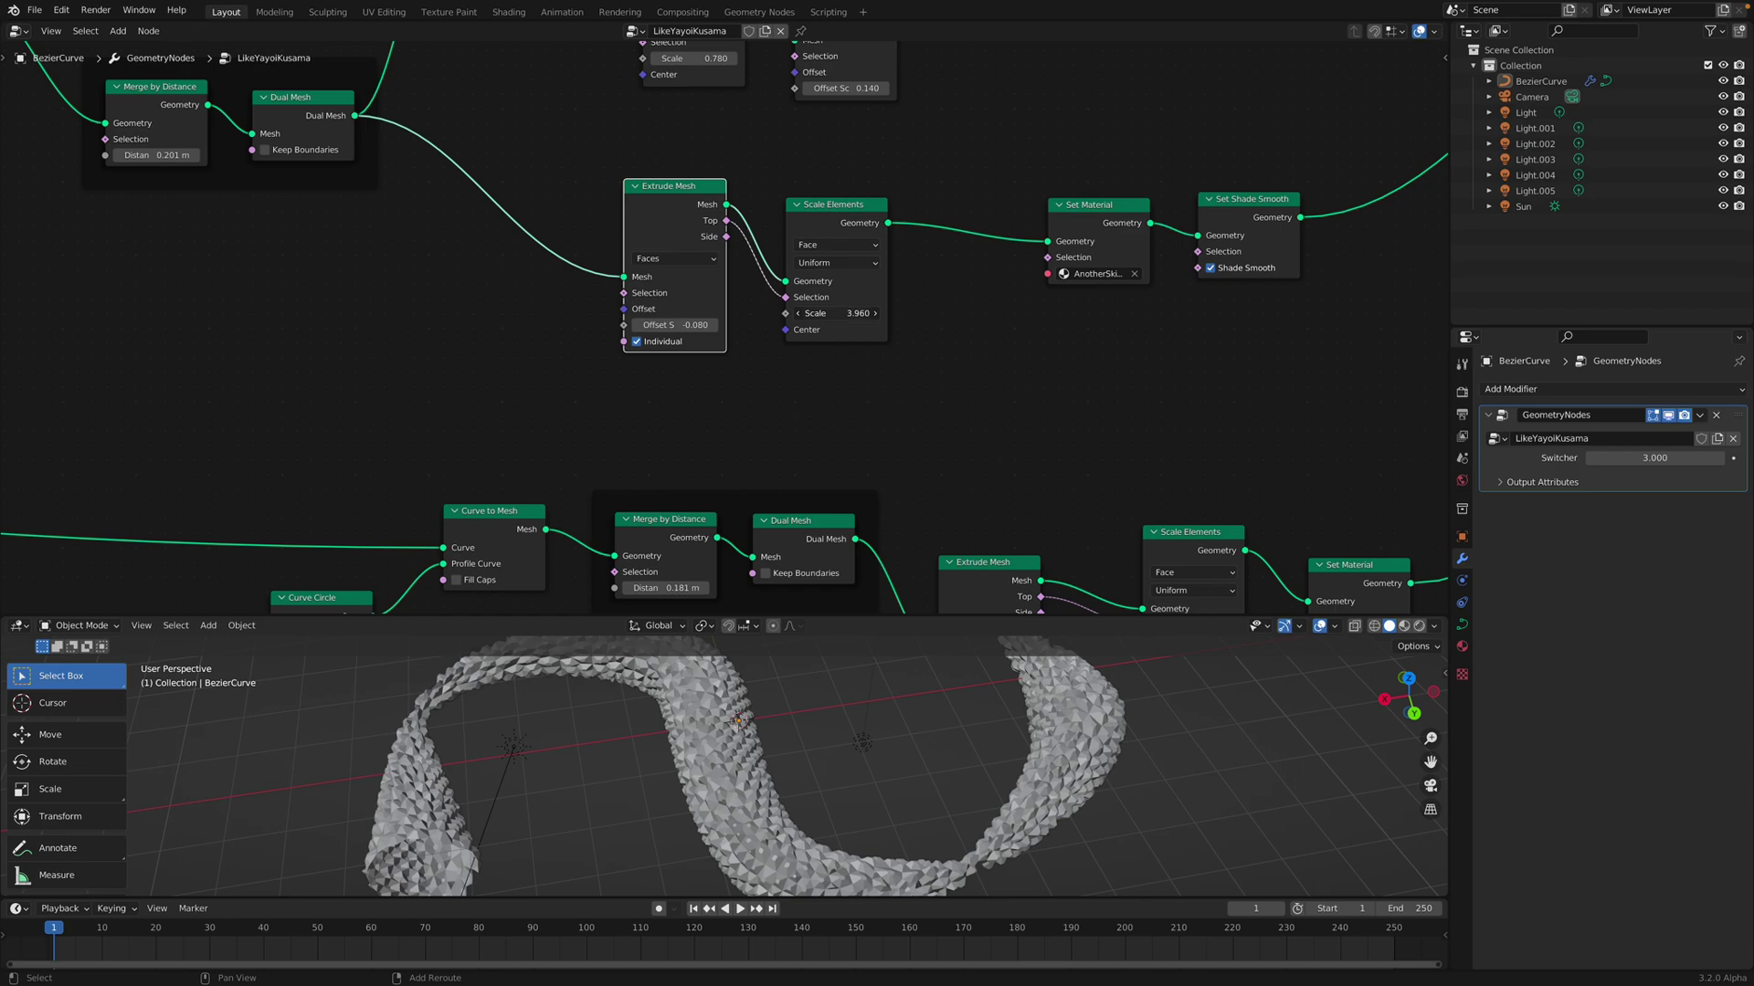
middle_drag(858, 184, 832, 356)
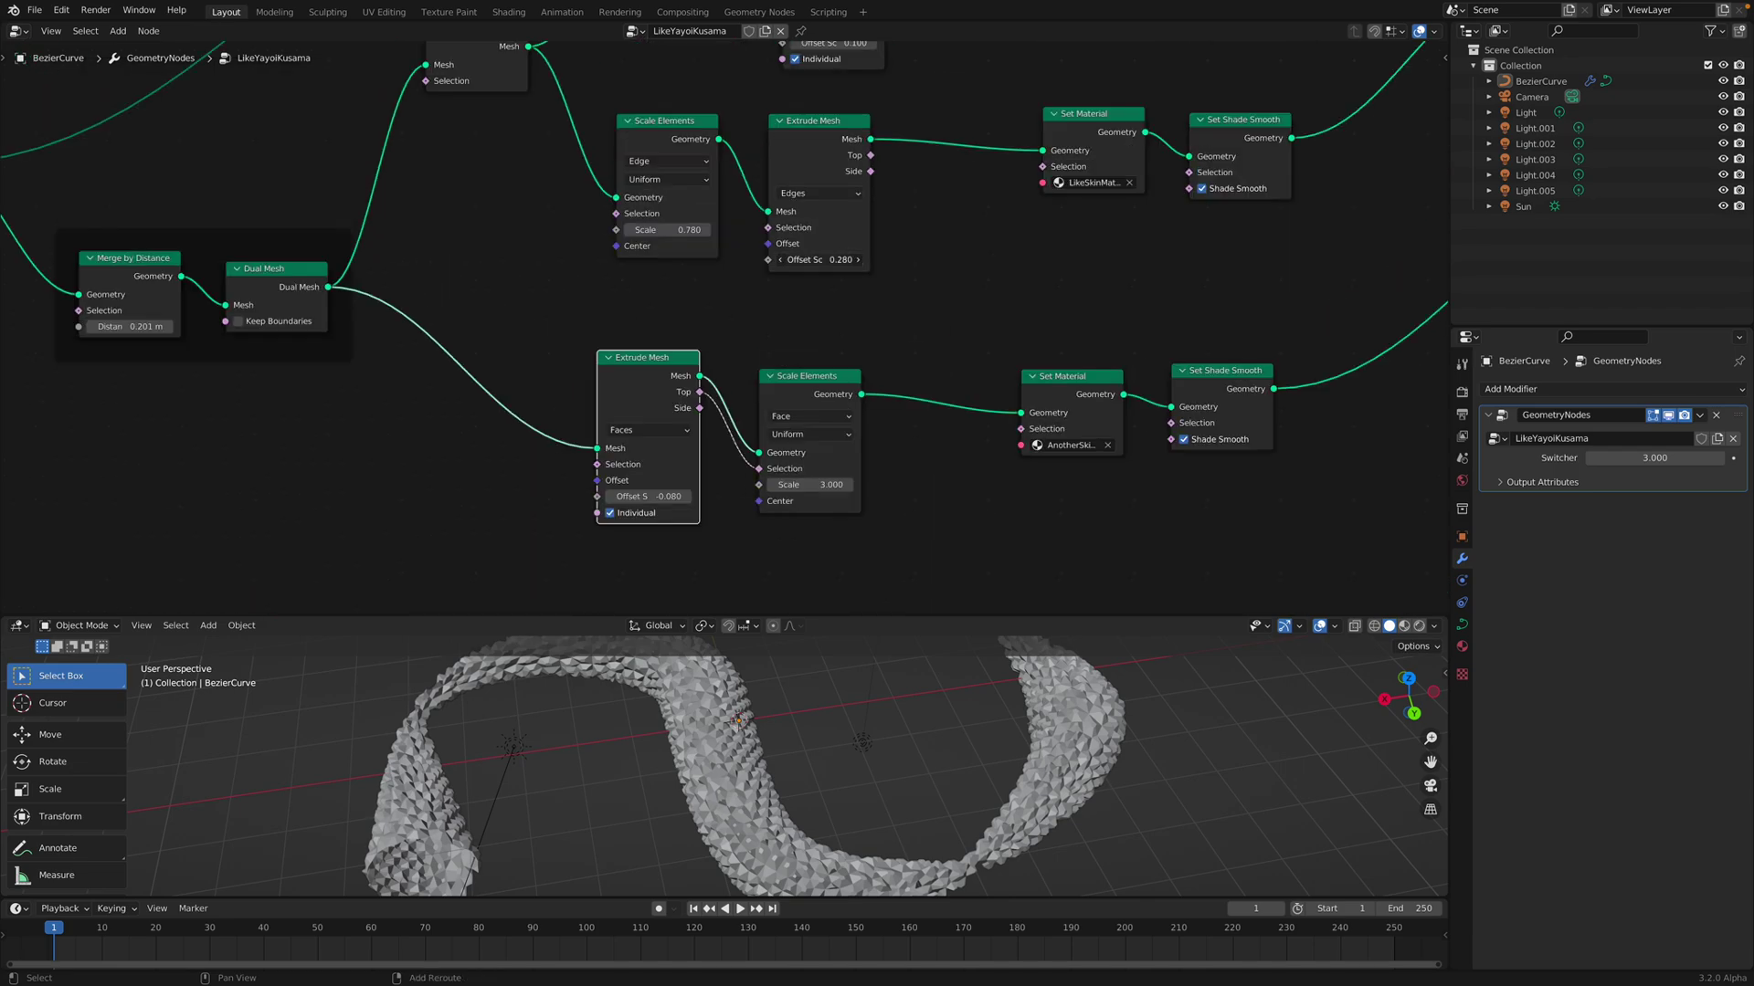
Set the edge Extrude Mesh node's Offset Scale to 0.360 and lower the face Extrude Mesh node's to 0.020
middle_drag(954, 243, 858, 403)
scroll(857, 402, down, 2)
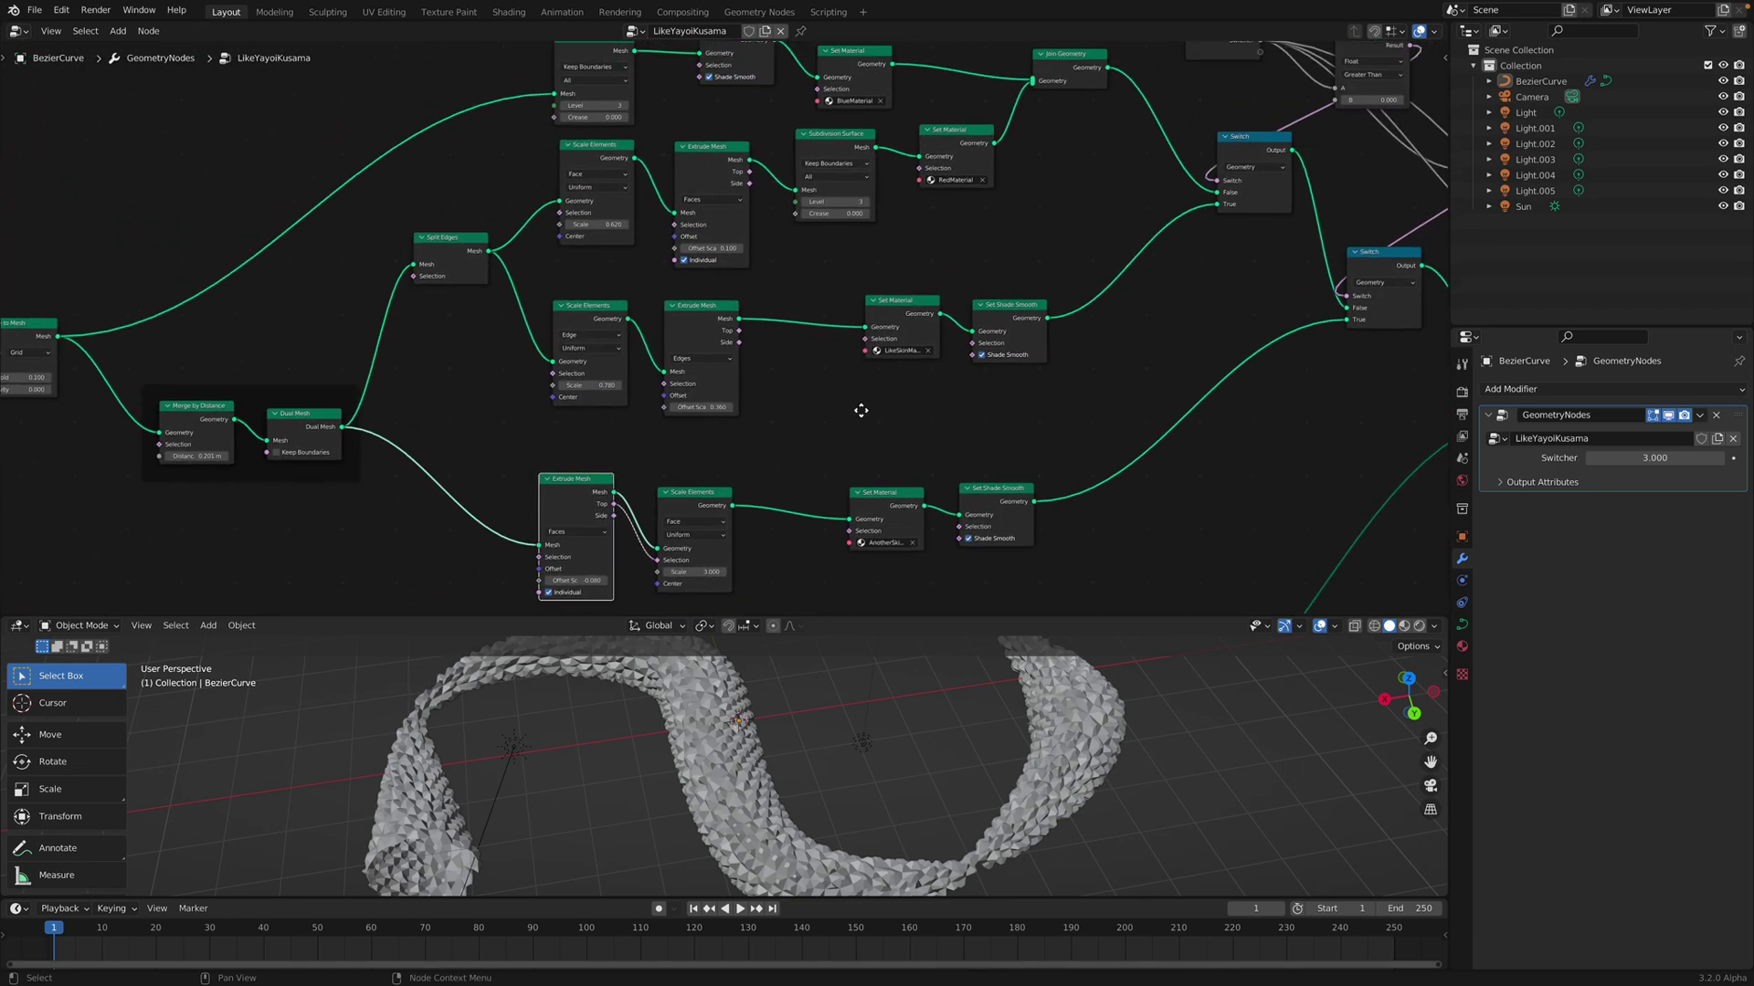
scroll(830, 380, up, 1)
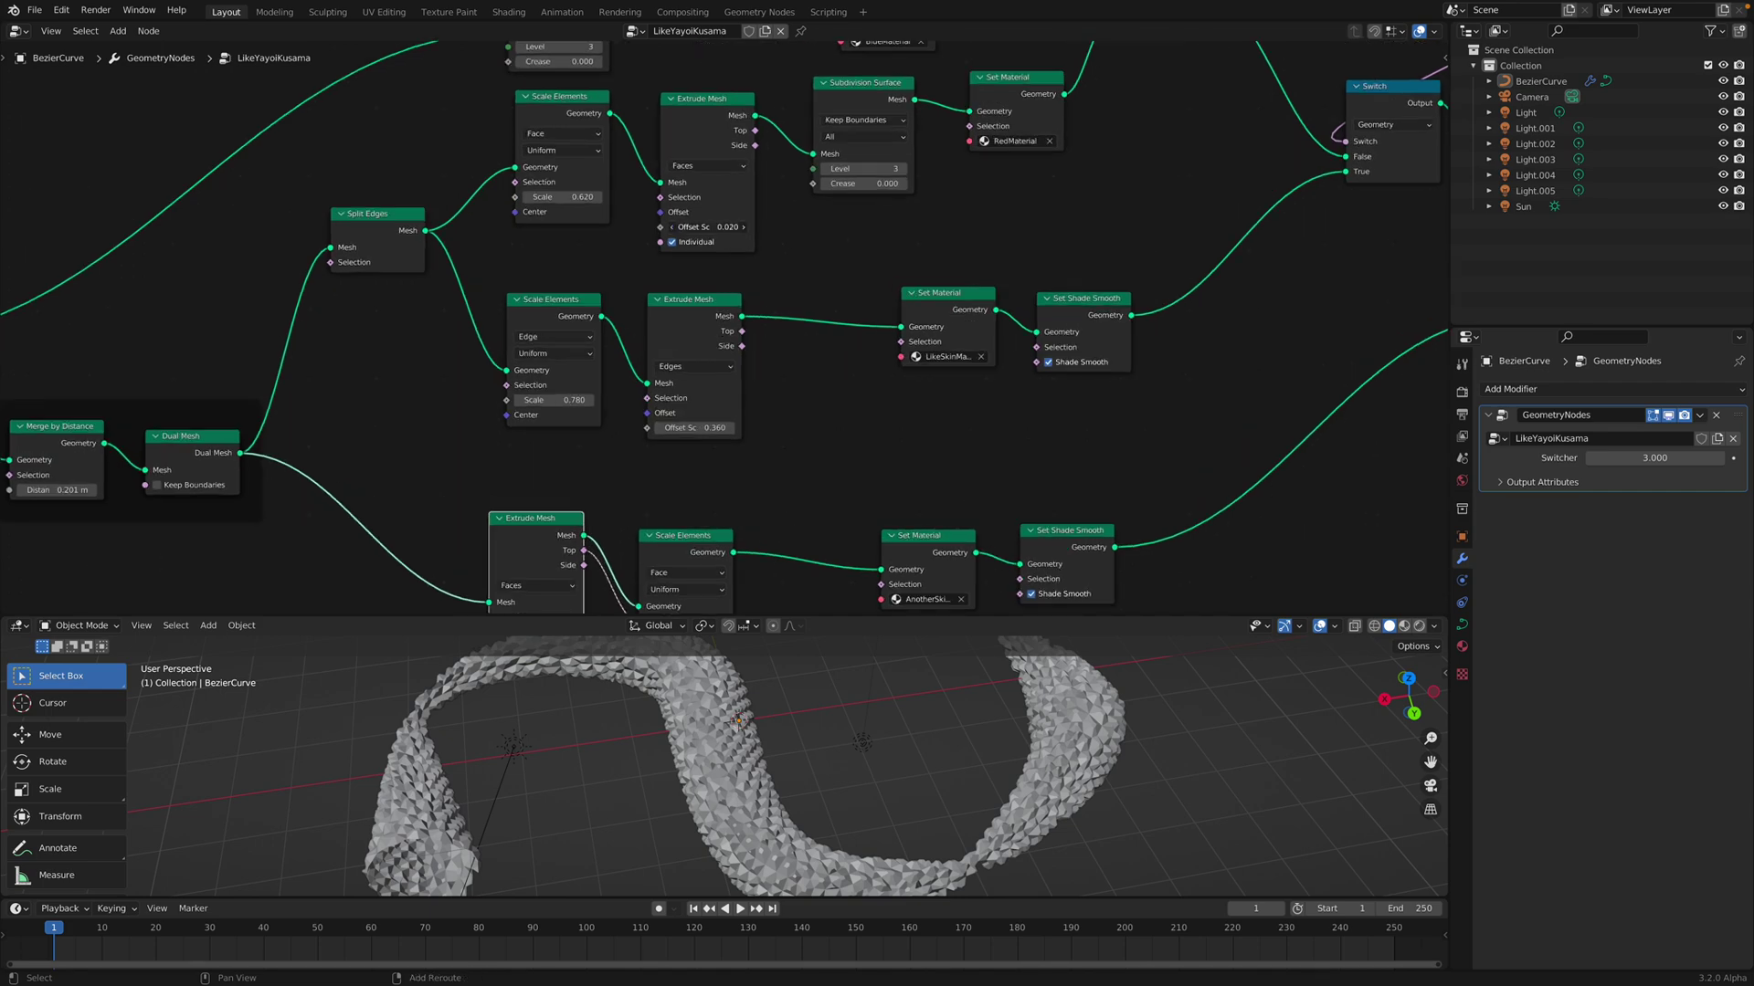
middle_drag(844, 430, 825, 254)
Set the Offset Scale of the yellow branch's Extrude Mesh node to 0.120
middle_drag(792, 393, 822, 64)
scroll(835, 301, down, 5)
scroll(813, 308, up, 3)
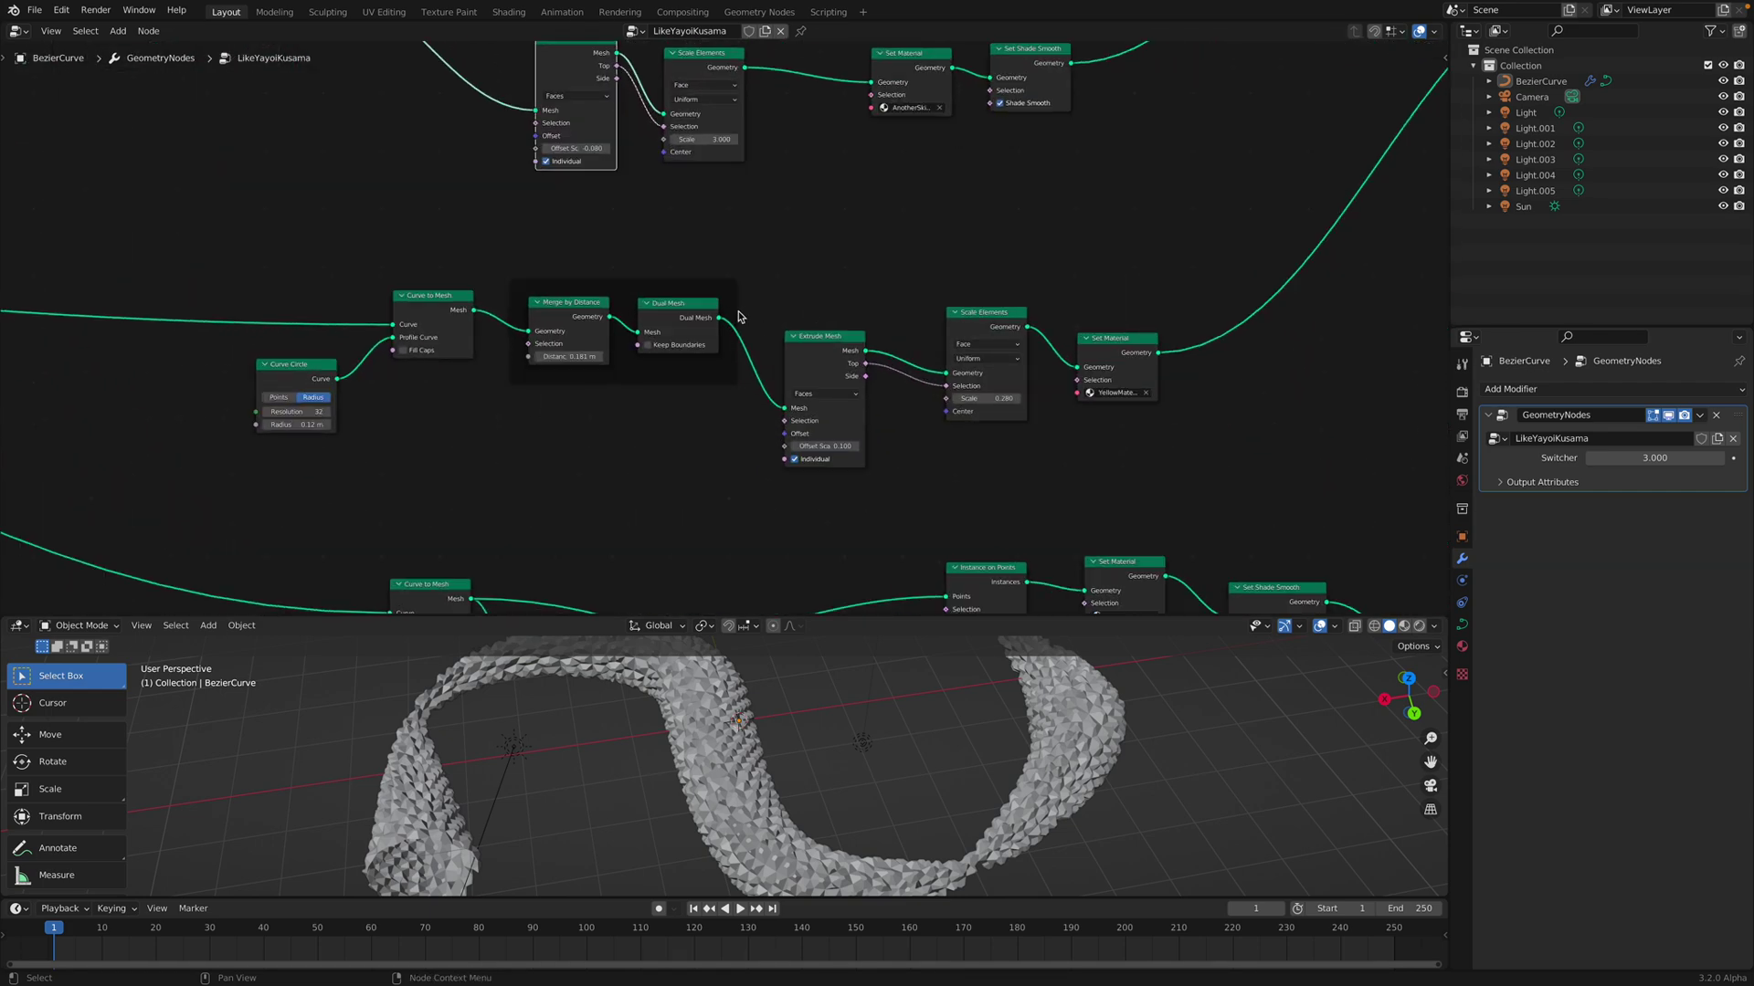
scroll(836, 453, up, 1)
drag(846, 465, 877, 466)
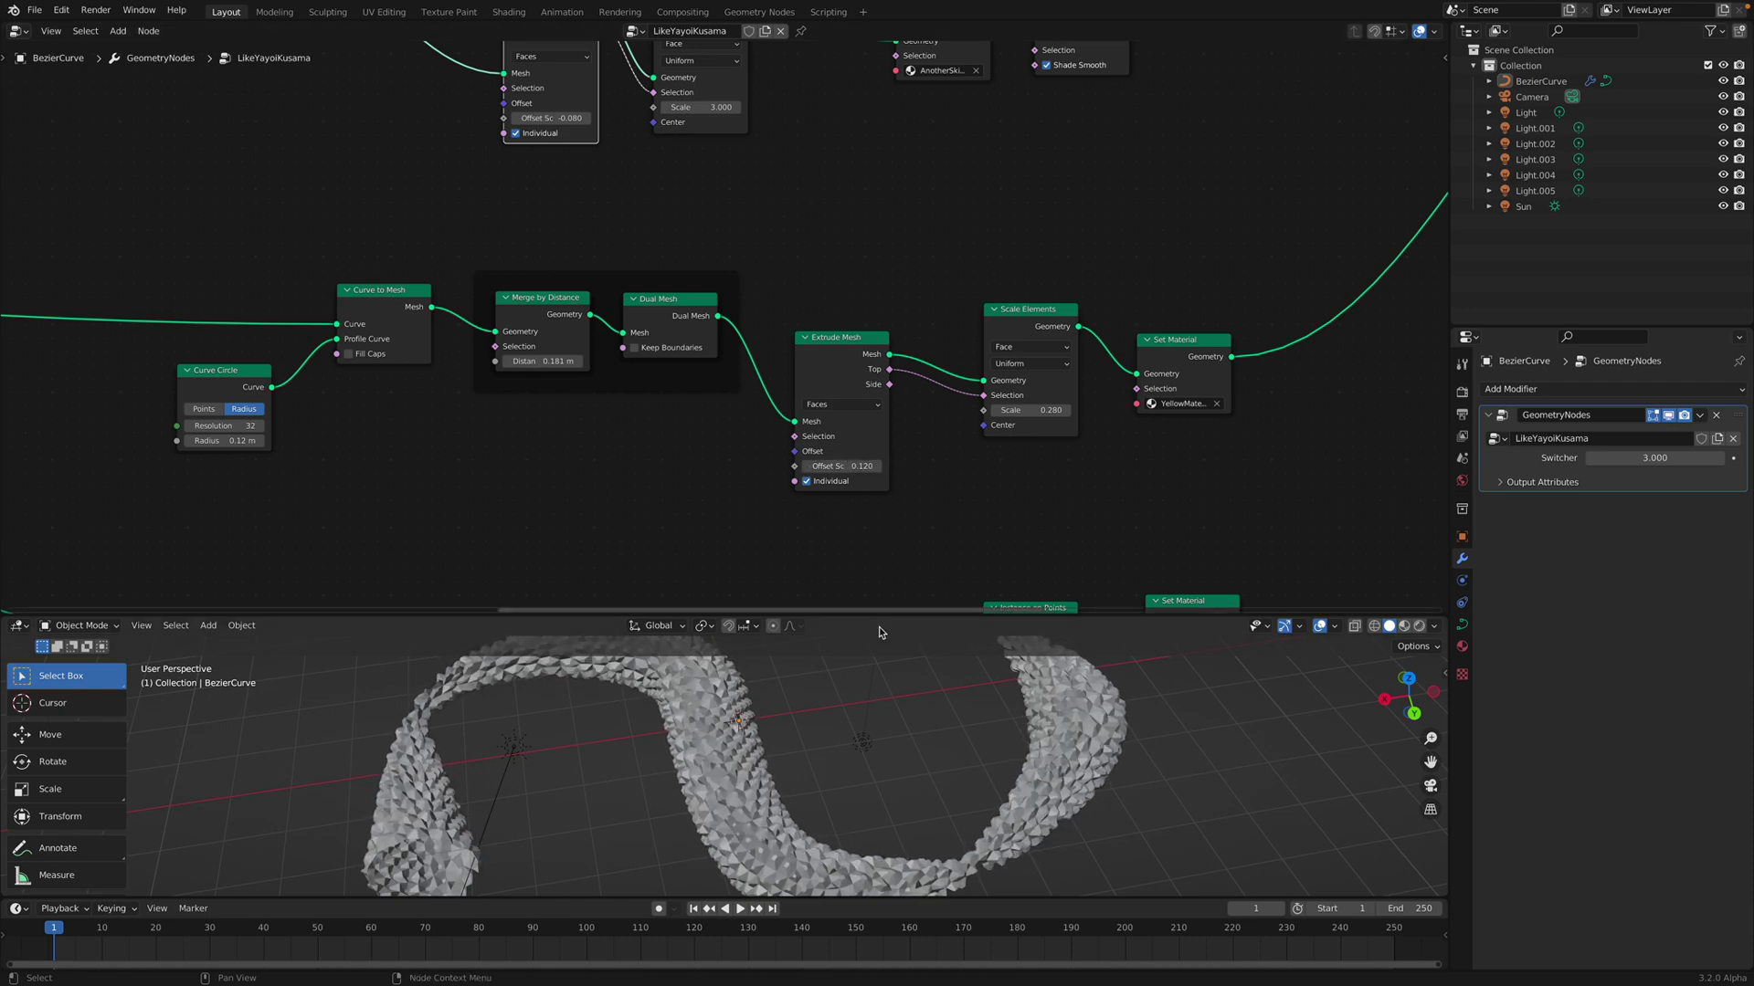
Enlarge the 3D viewport and set the yellow branch's Curve Circle radius to 0.16 m
drag(873, 614, 873, 334)
middle_drag(779, 552, 628, 603)
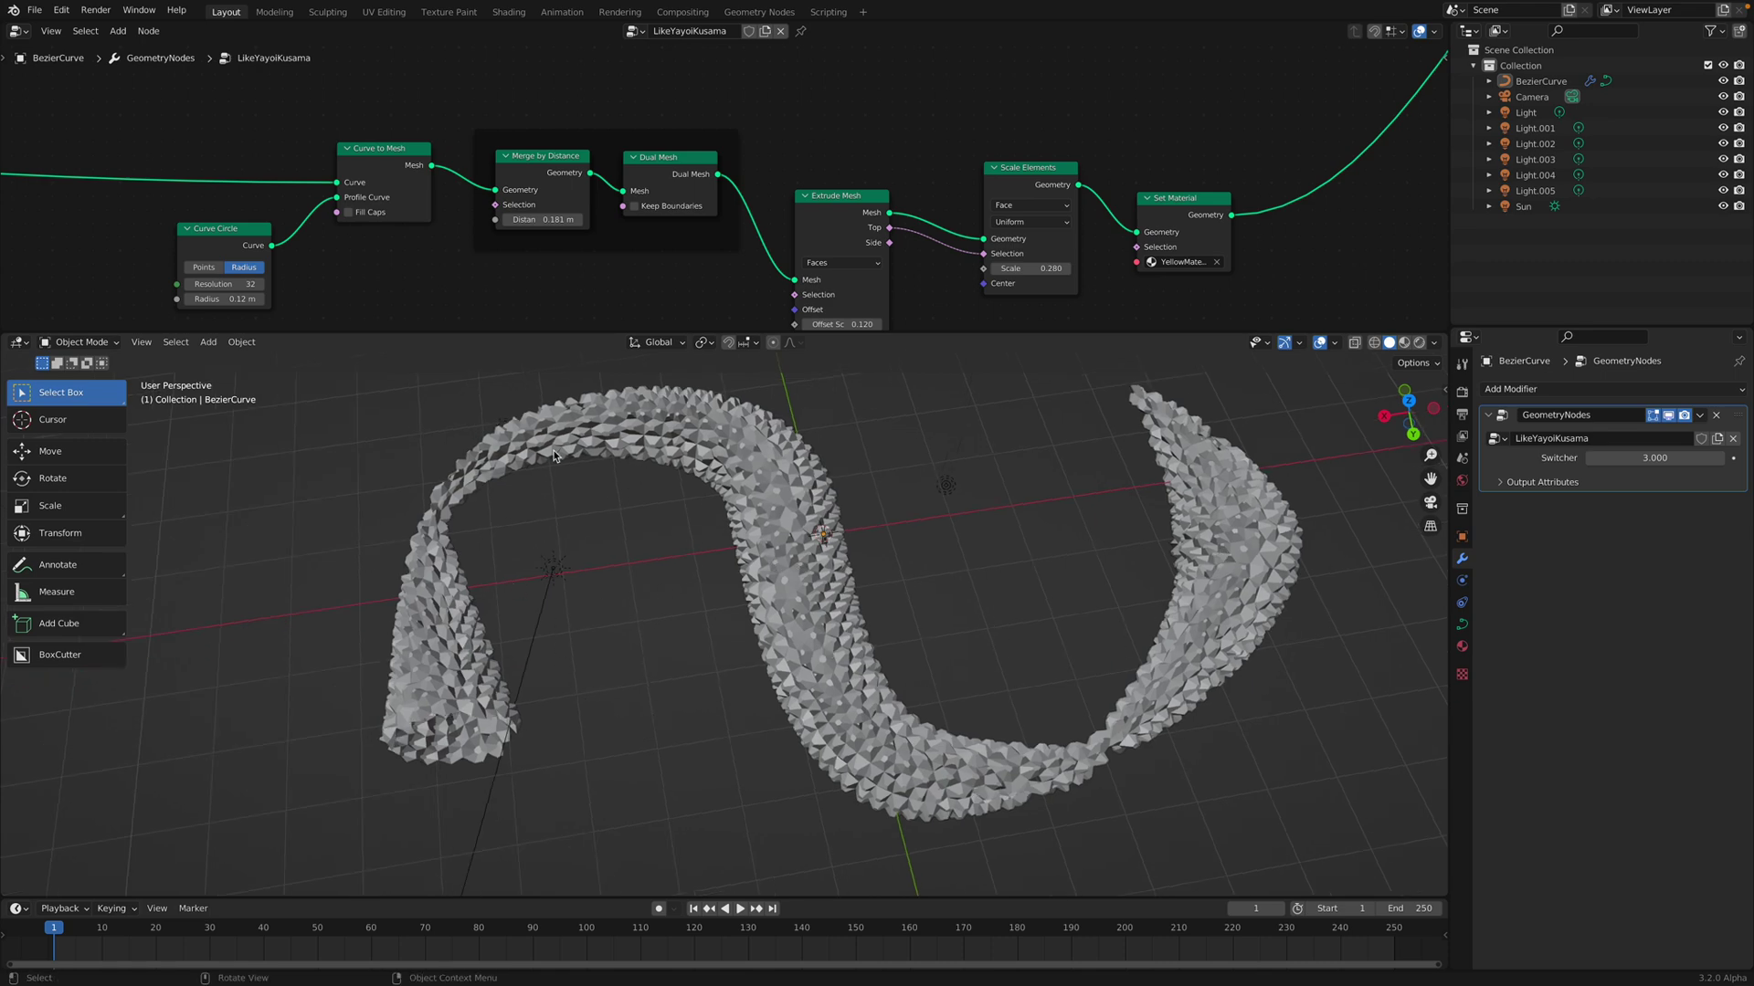
middle_drag(557, 207, 857, 227)
scroll(858, 228, down, 3)
middle_drag(423, 183, 590, 137)
scroll(590, 137, down, 5)
middle_drag(898, 287, 663, 298)
scroll(656, 211, up, 4)
scroll(631, 192, up, 1)
scroll(589, 203, up, 1)
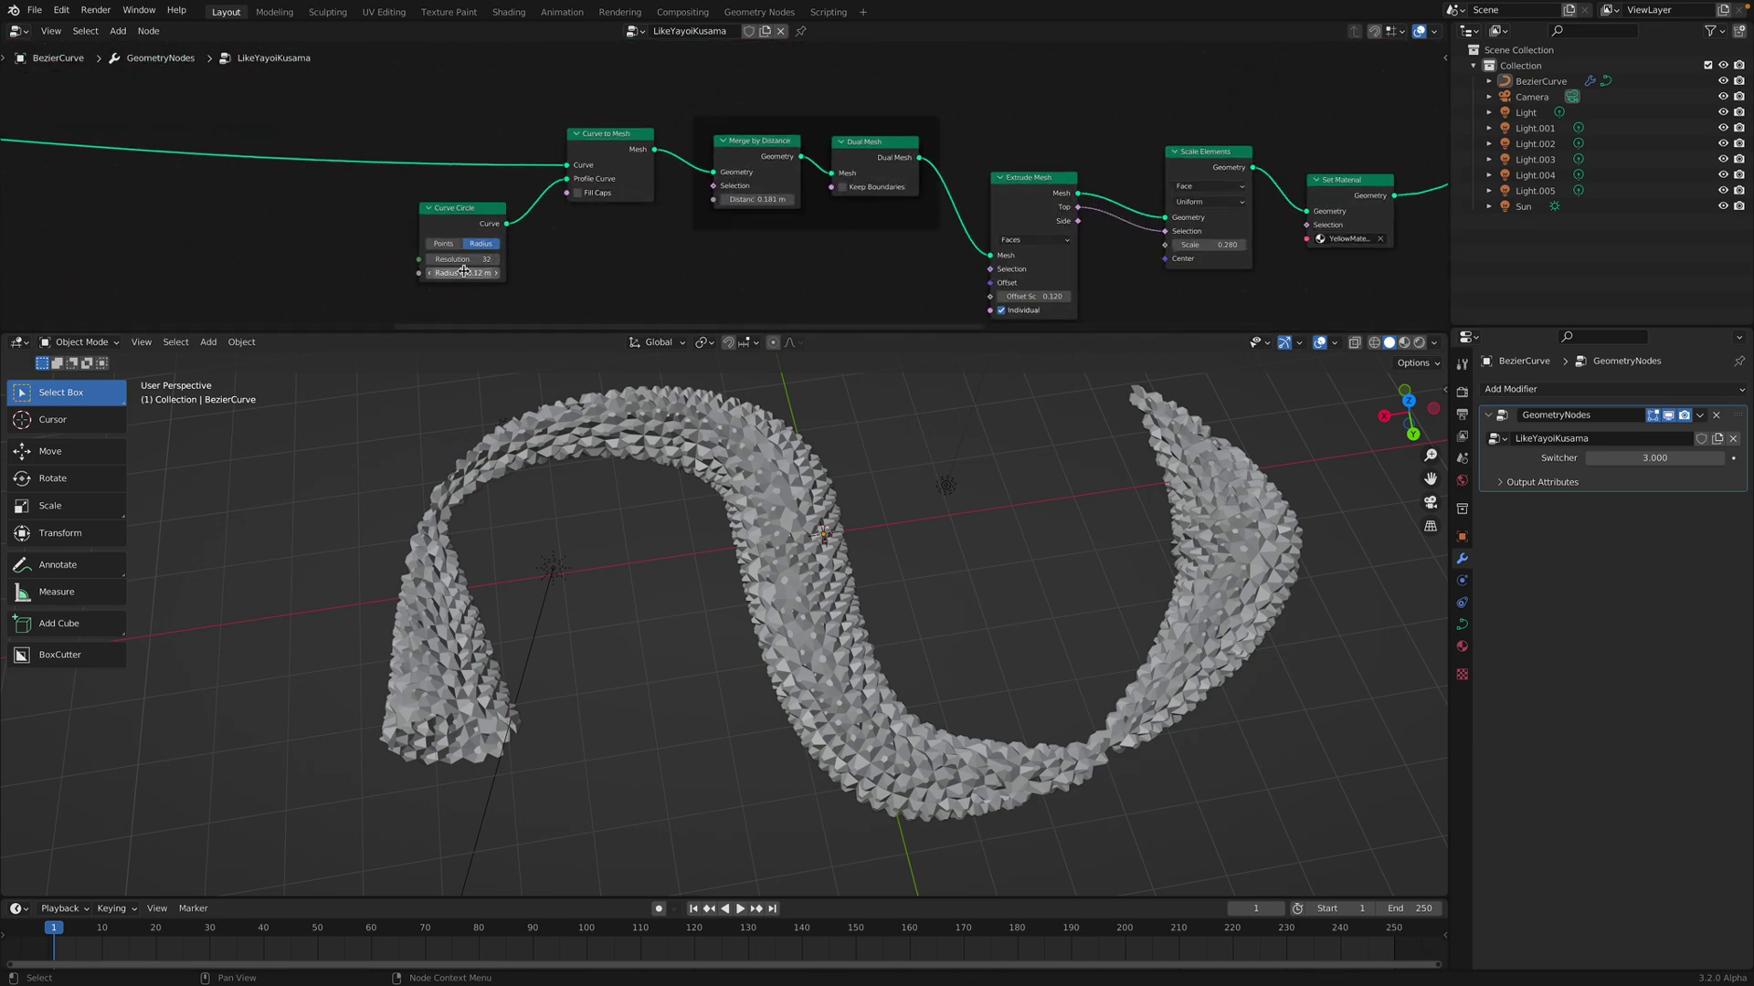
mouse_move(463, 273)
mouse_down()
mouse_move(516, 274)
mouse_move(456, 273)
mouse_move(485, 273)
mouse_up()
Reposition the Curve to Mesh and Merge by Distance nodes slightly in the yellow branch
drag(617, 148, 600, 138)
middle_drag(650, 214, 510, 232)
scroll(530, 237, up, 2)
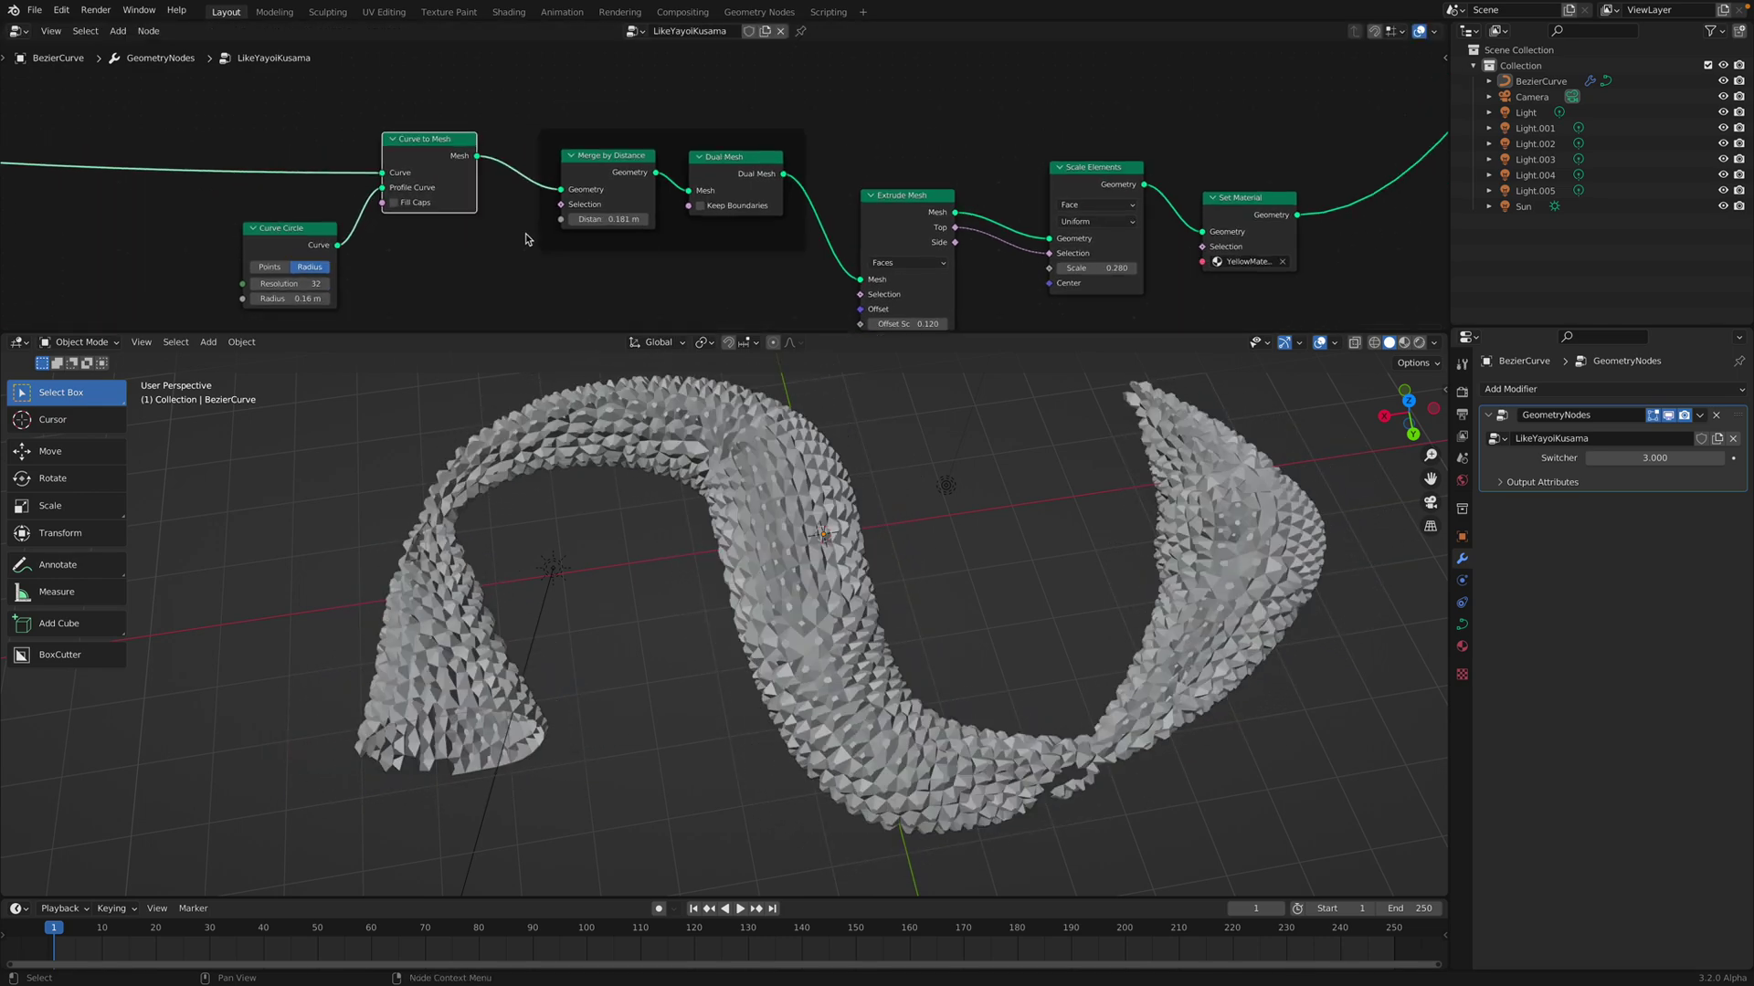
drag(598, 162, 588, 159)
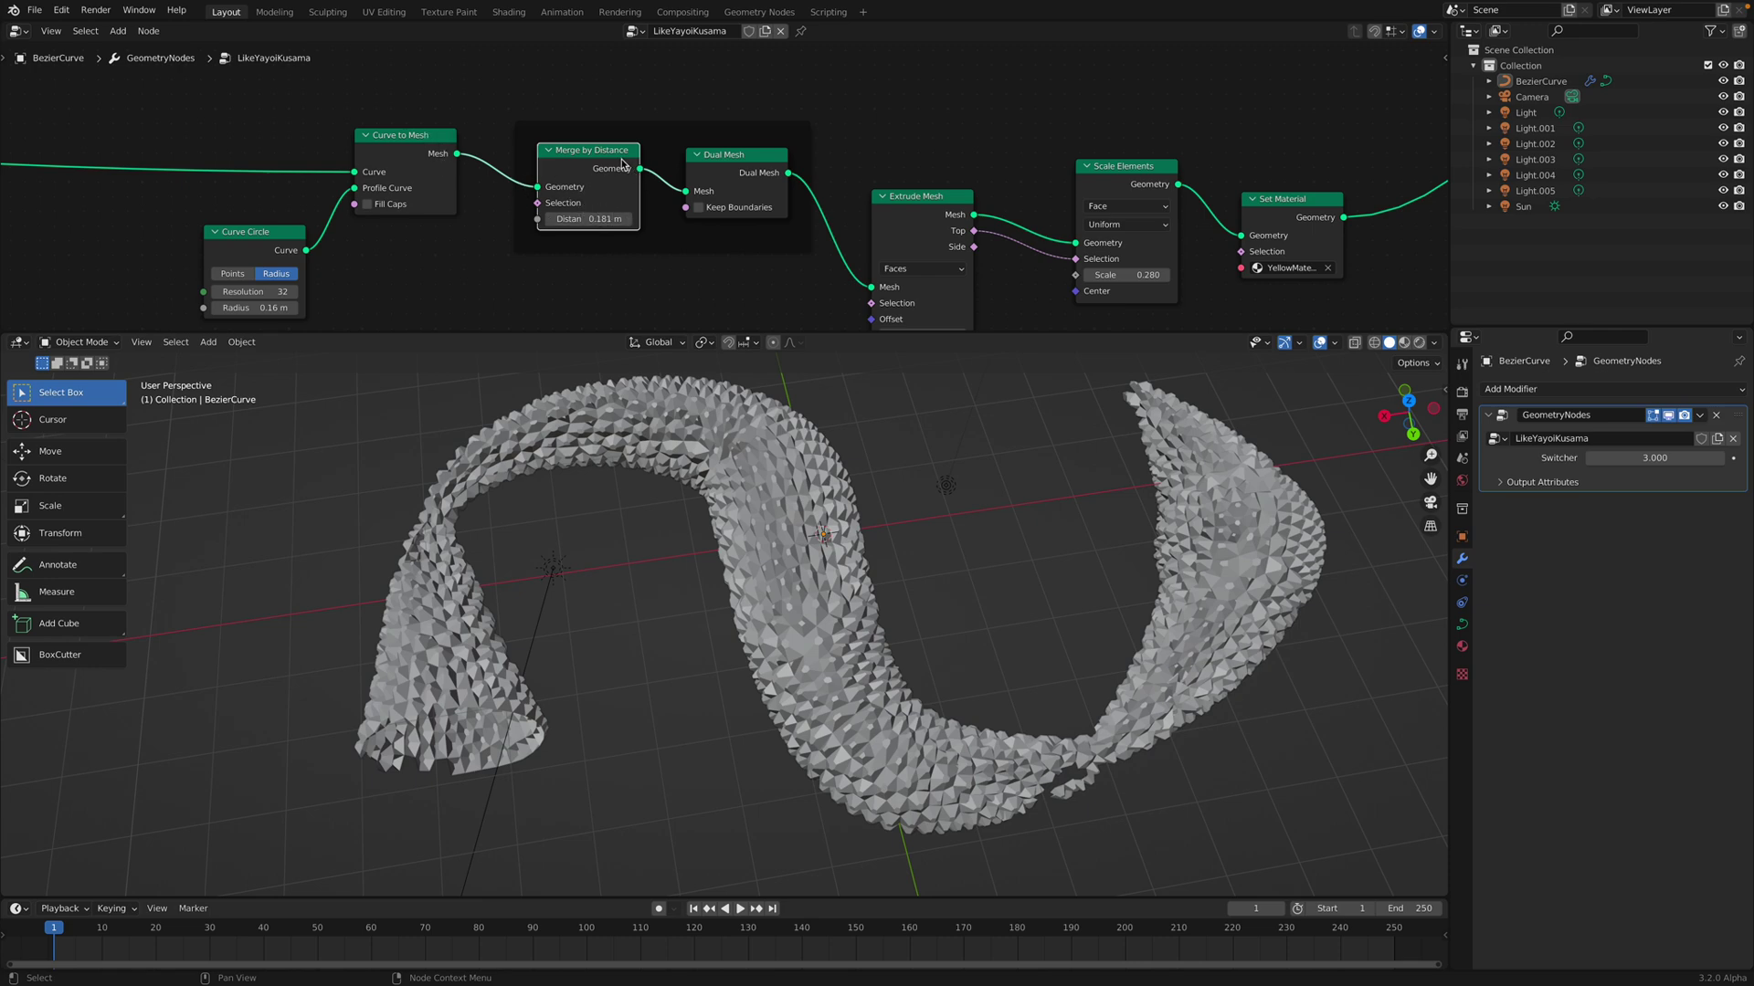
Nudge the yellow branch's Merge by Distance and Dual Mesh nodes and set the merge distance to 0.261 m
drag(608, 154, 602, 151)
drag(724, 152, 709, 147)
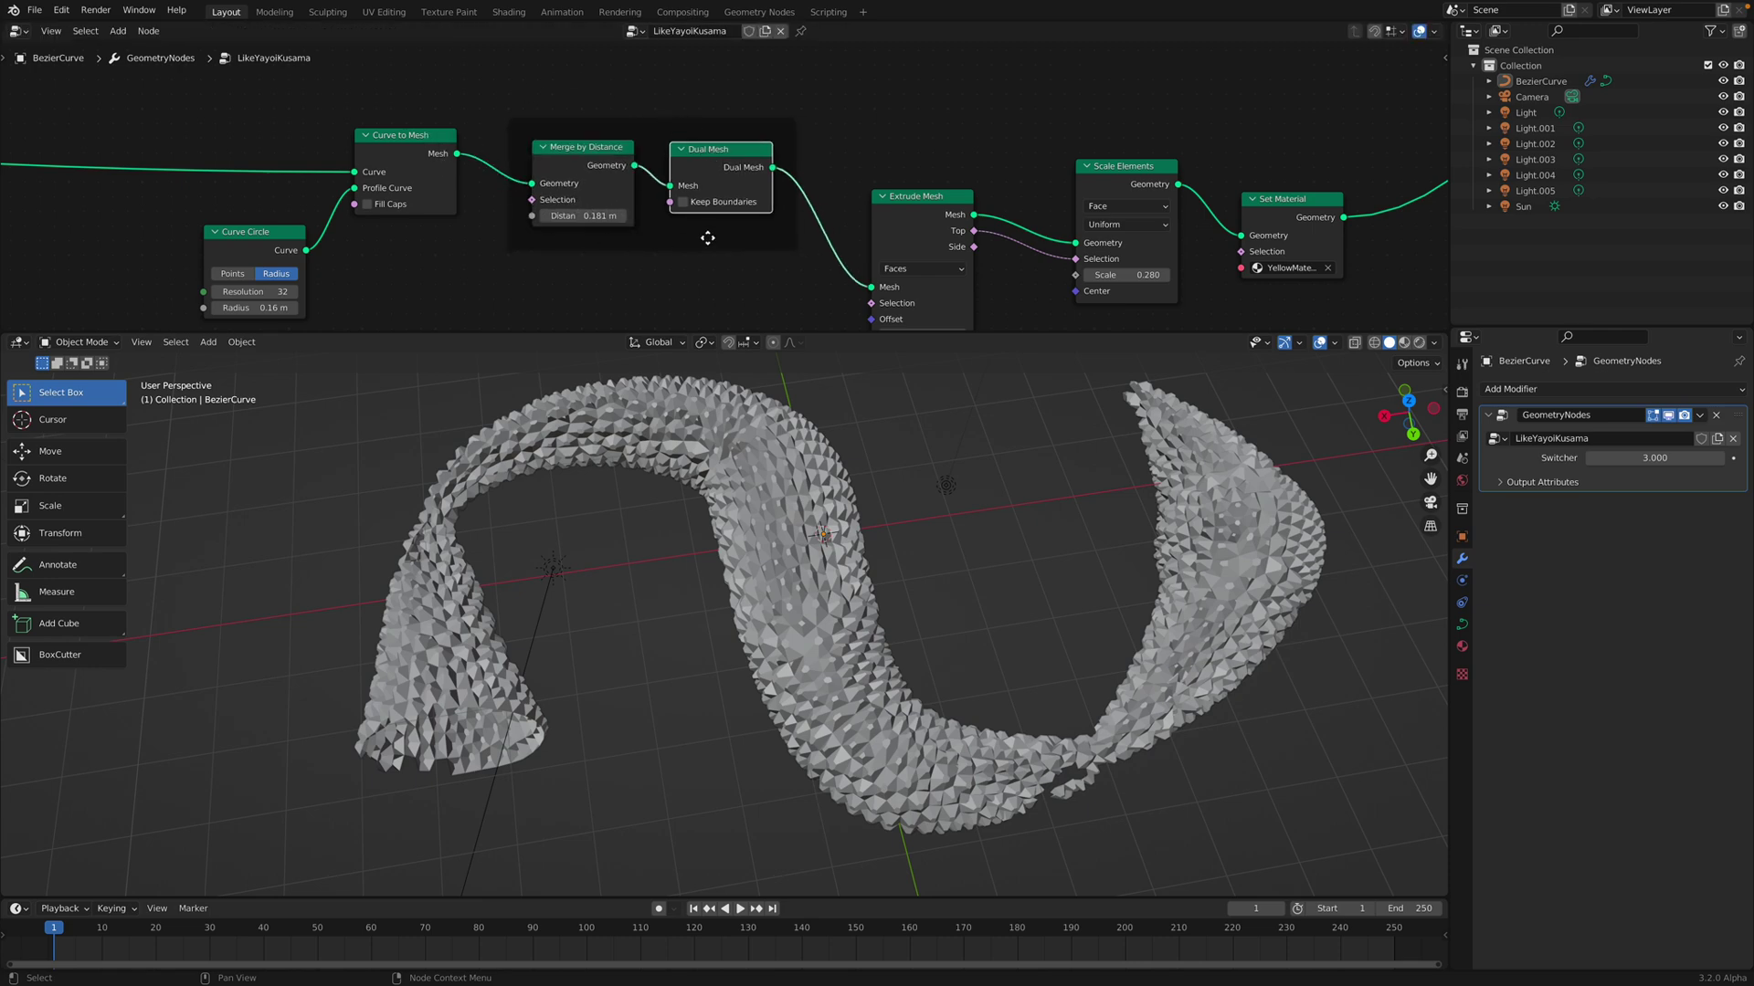
scroll(717, 187, up, 2)
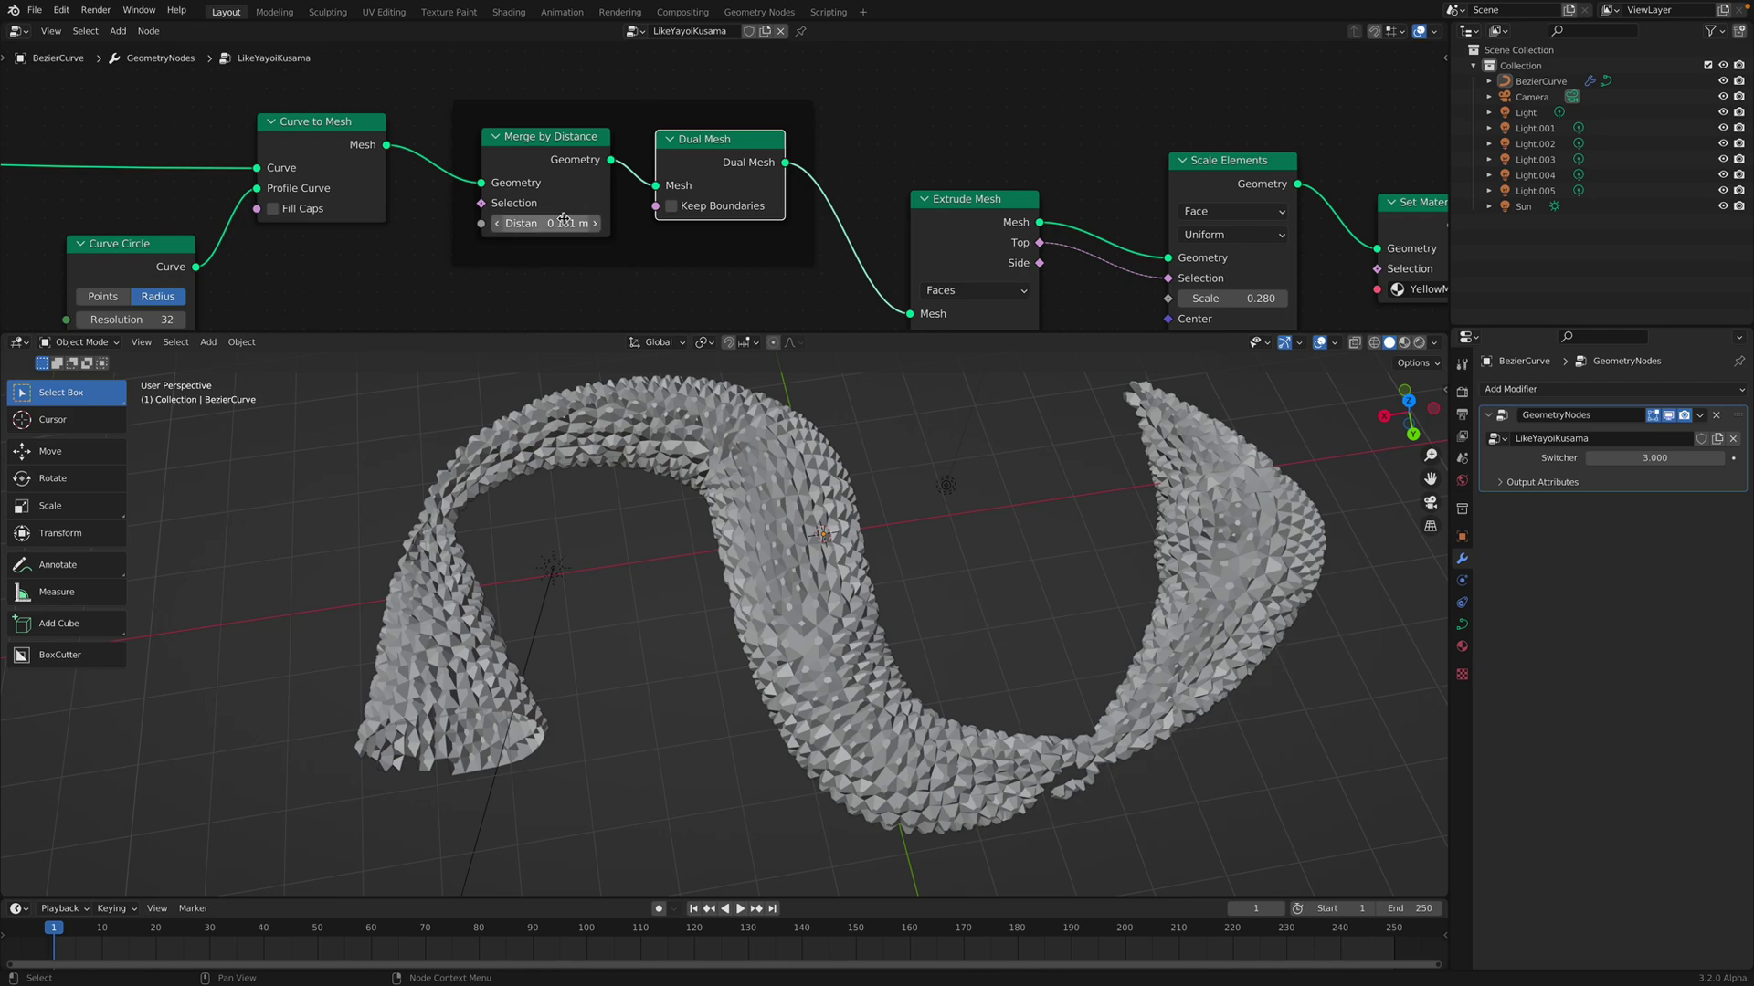
mouse_move(588, 230)
mouse_down()
mouse_move(630, 230)
mouse_move(566, 230)
mouse_move(593, 230)
mouse_up()
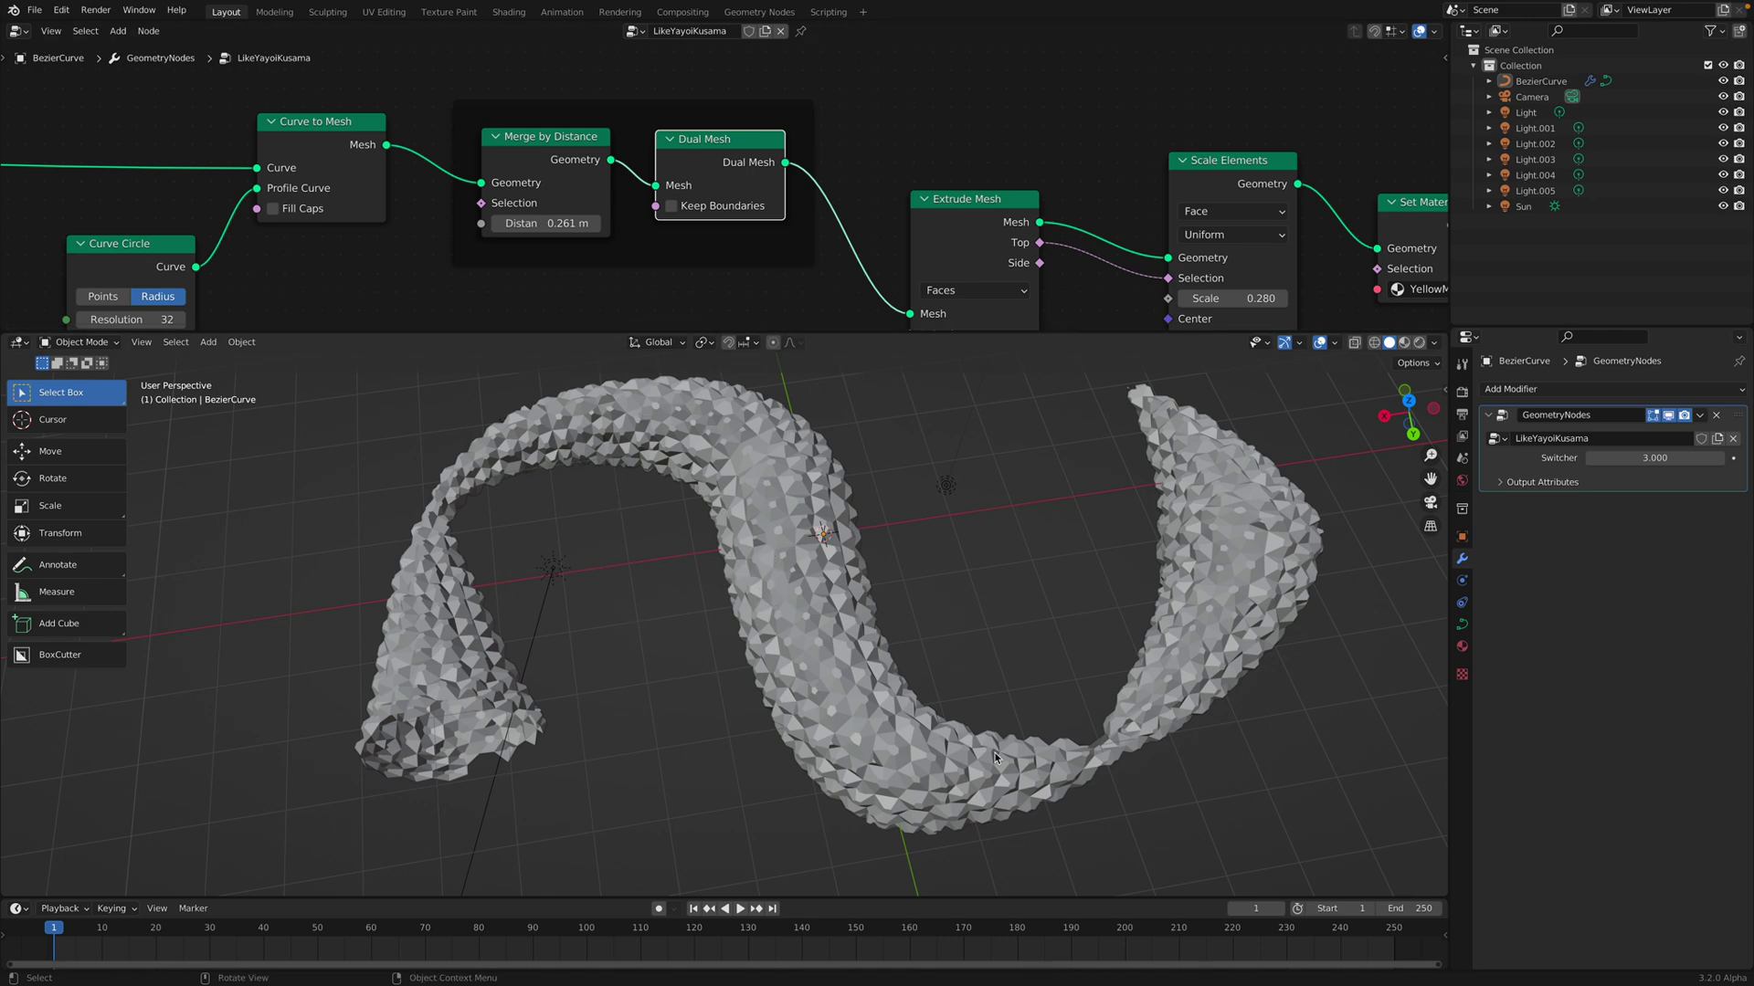
middle_drag(712, 192, 594, 175)
drag(617, 125, 600, 131)
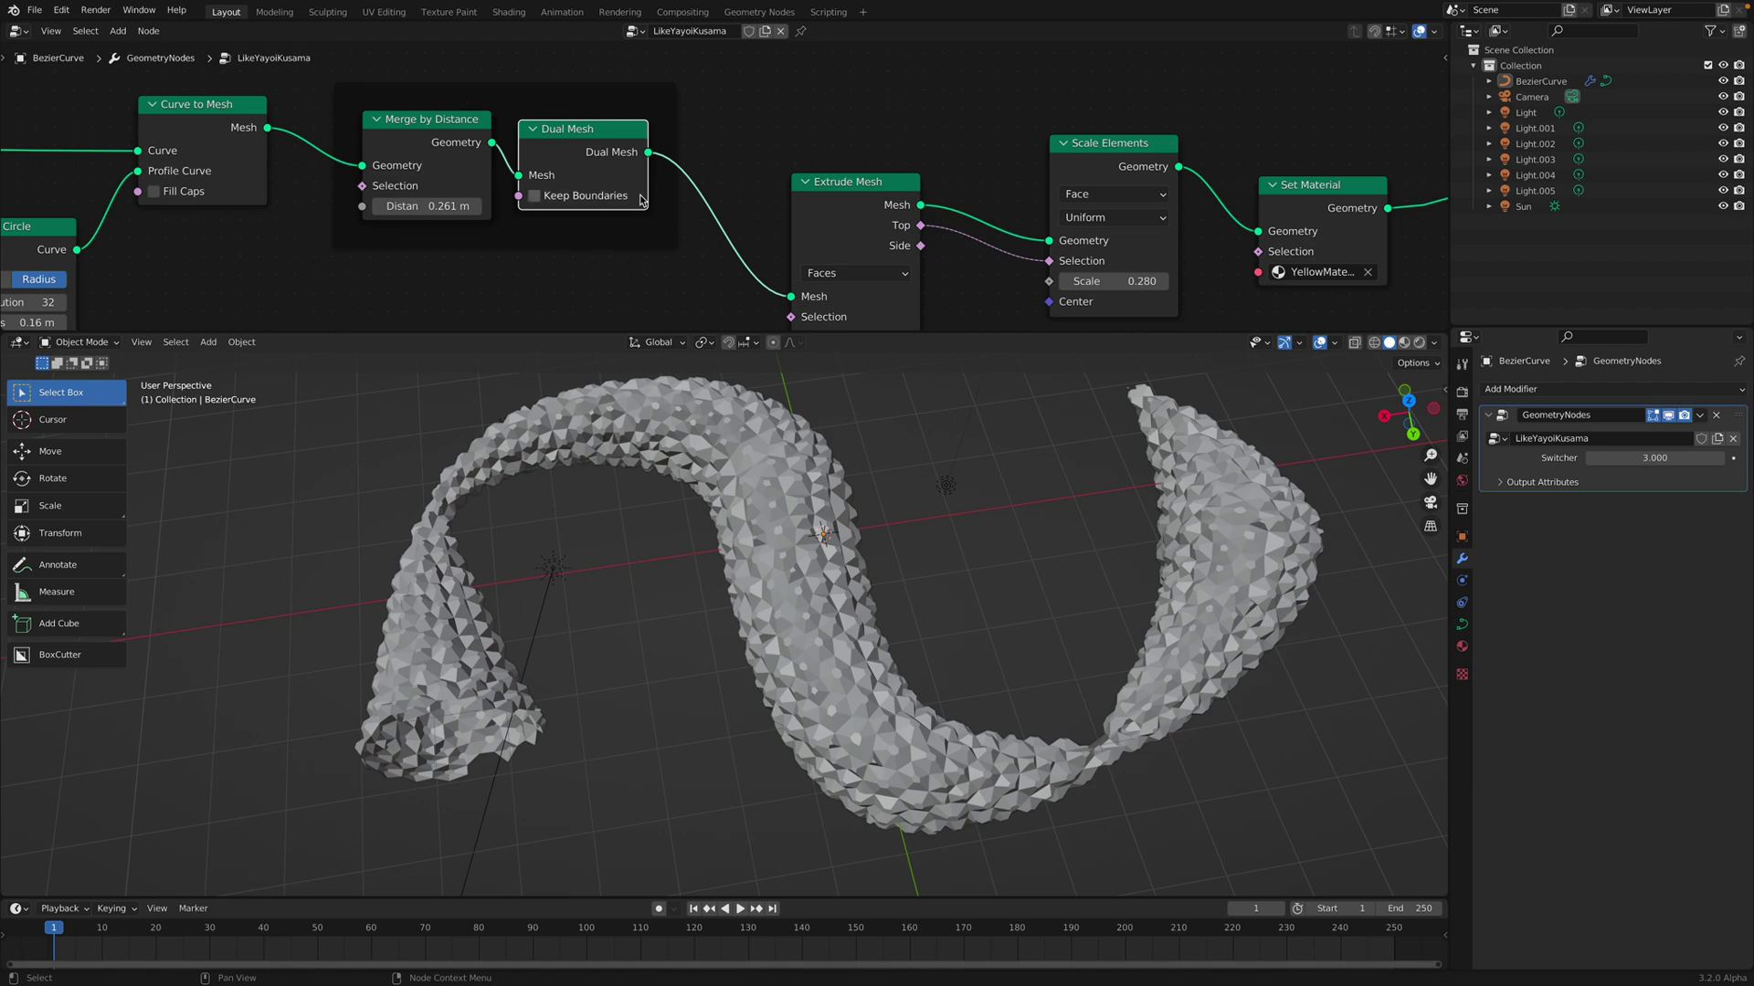
Examine the scaled tube from several angles, bring the yellow branch's Extrude Mesh node into view, and preview the tube in rendered shading
middle_drag(733, 650, 539, 477)
middle_drag(793, 630, 652, 460)
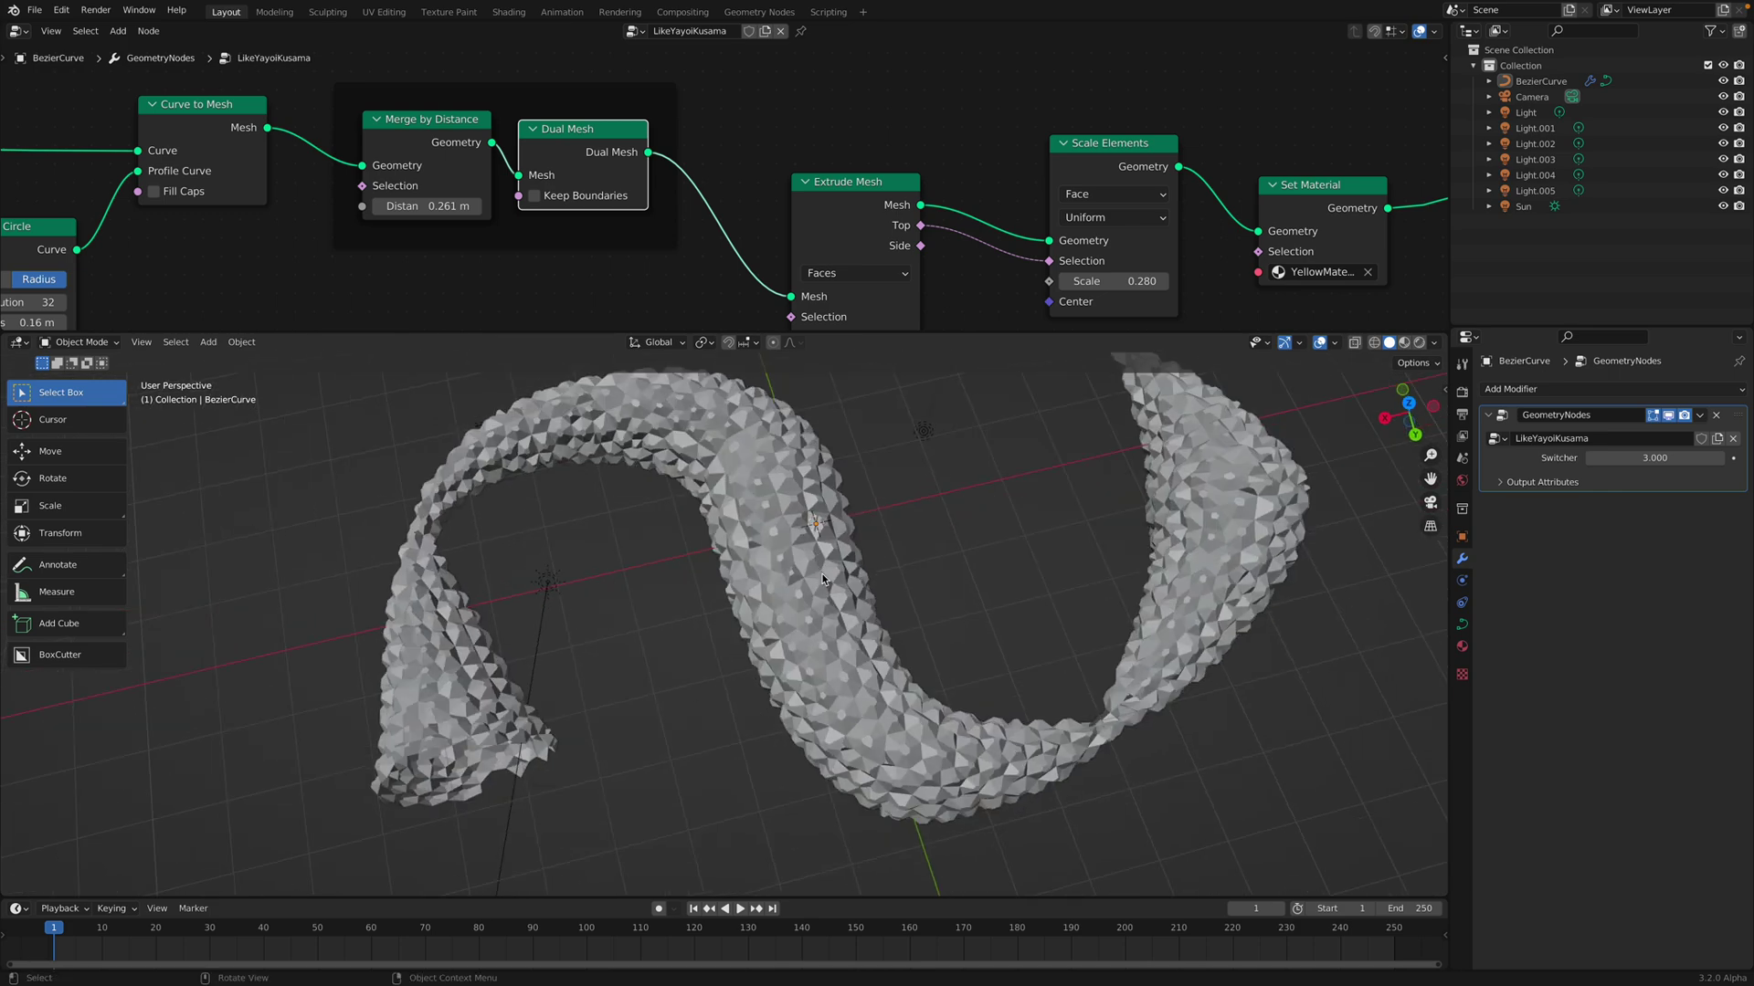
middle_drag(822, 579, 818, 581)
click(839, 259)
middle_drag(839, 259, 751, 164)
middle_drag(819, 540, 765, 545)
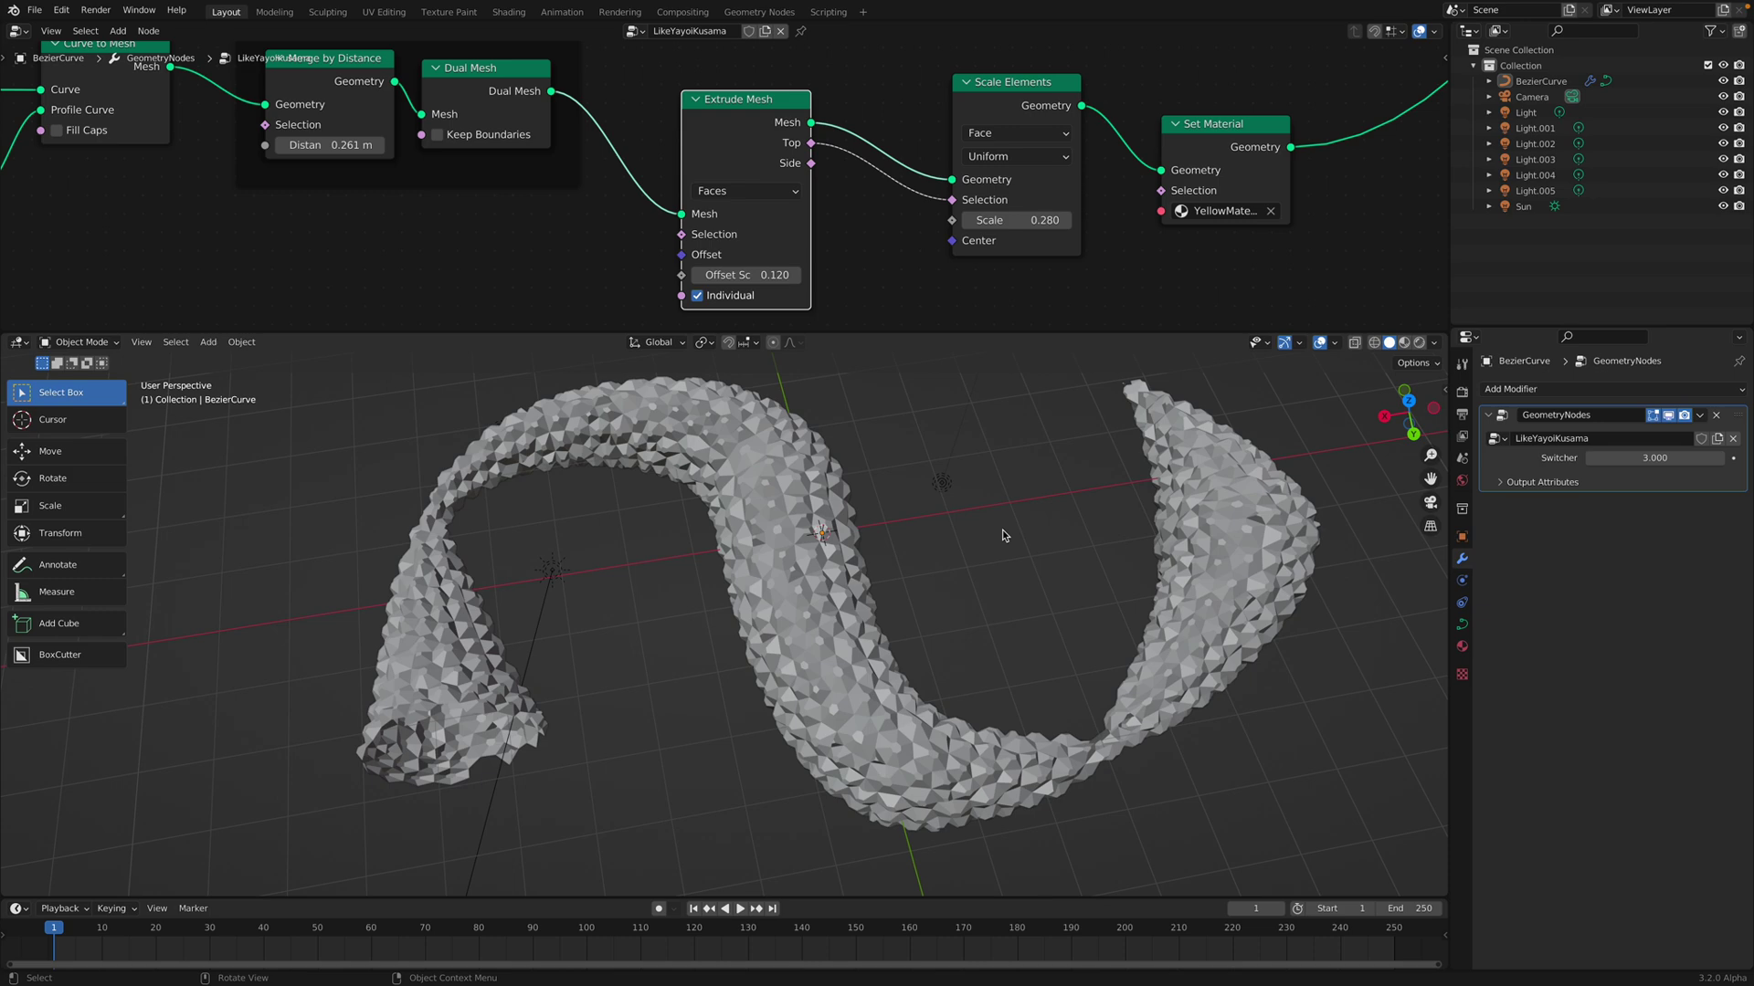
click(1417, 345)
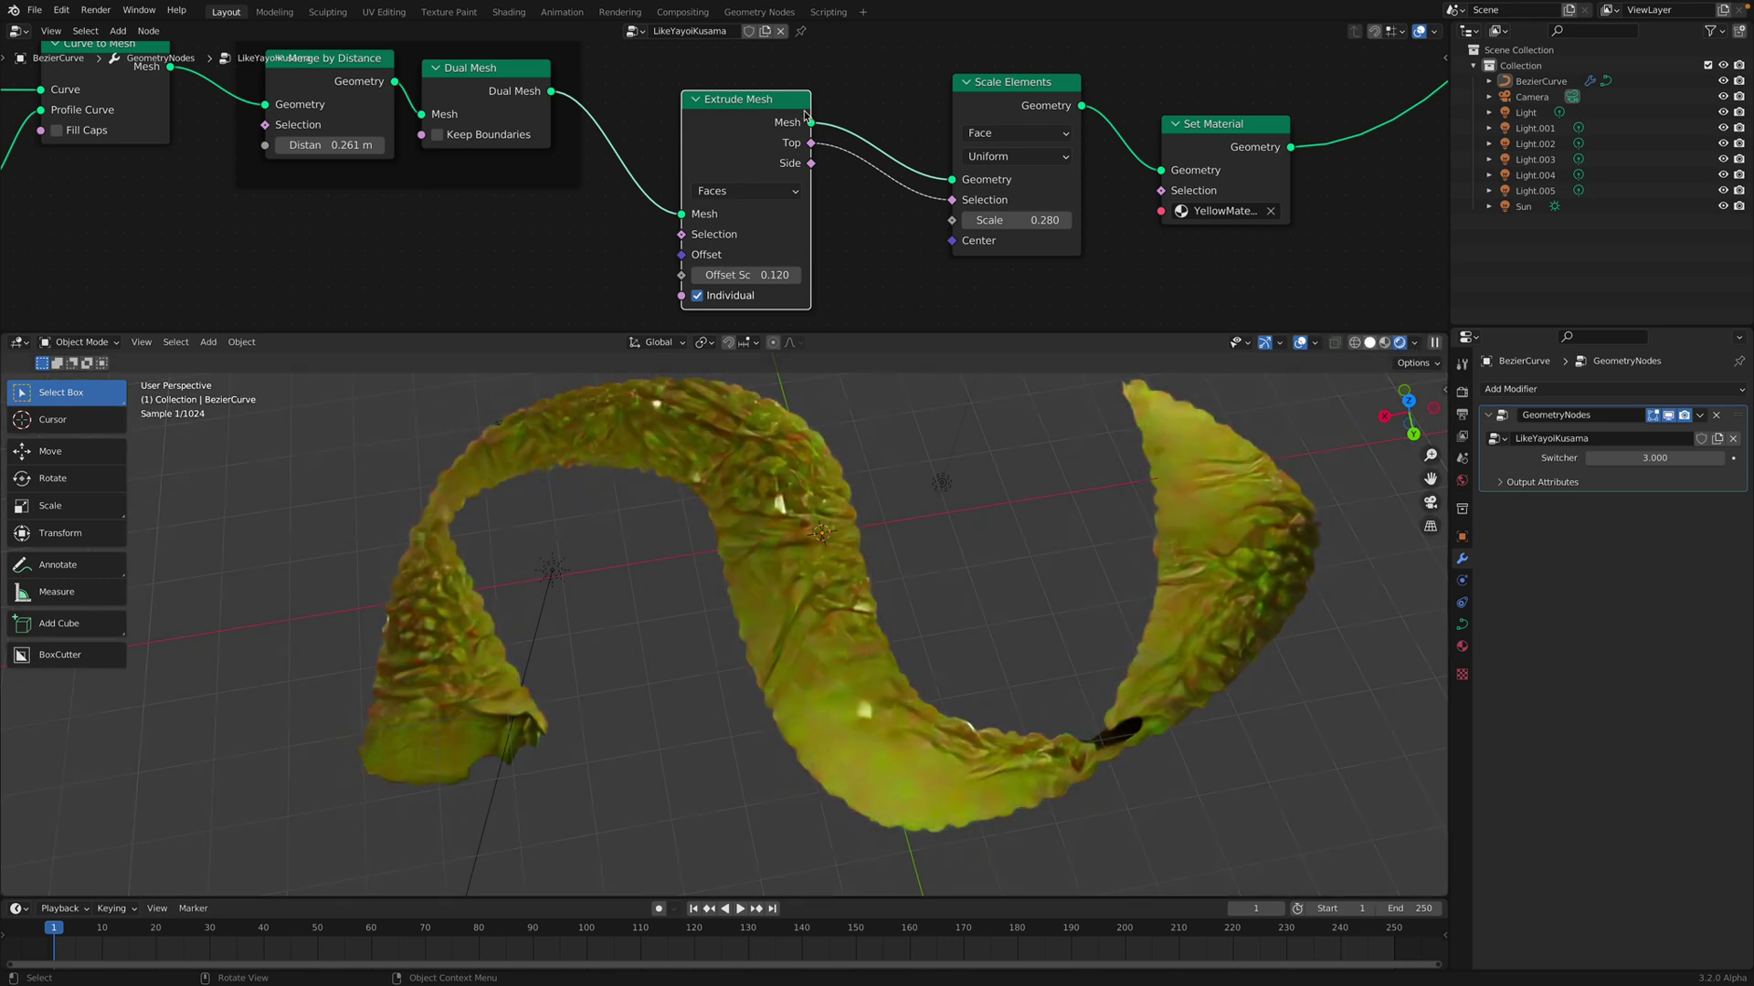
Shift the yellow branch's Extrude Mesh node slightly, save the file, and set the node's Offset Scale to 0.100
drag(742, 111, 763, 122)
key(ctrl+s)
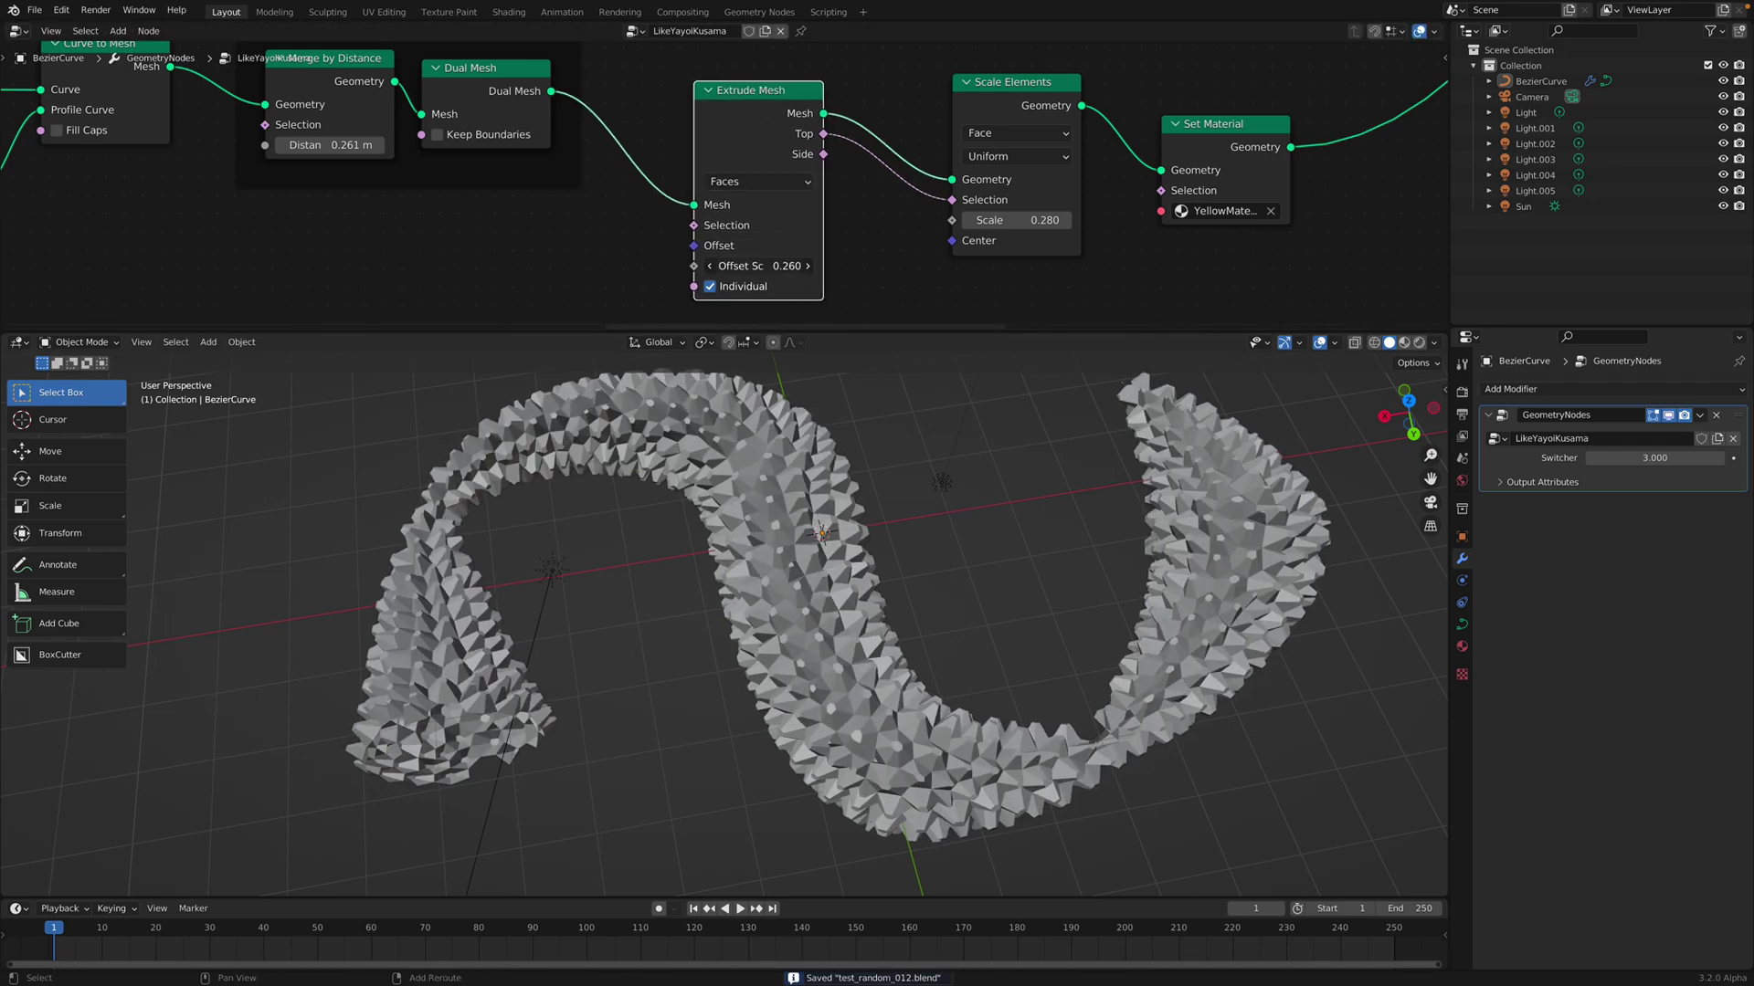
mouse_move(758, 266)
mouse_down()
mouse_move(799, 266)
mouse_move(758, 266)
mouse_up()
Set the yellow branch's Scale Elements scale to 0.840 and save the file
drag(1014, 220, 1060, 220)
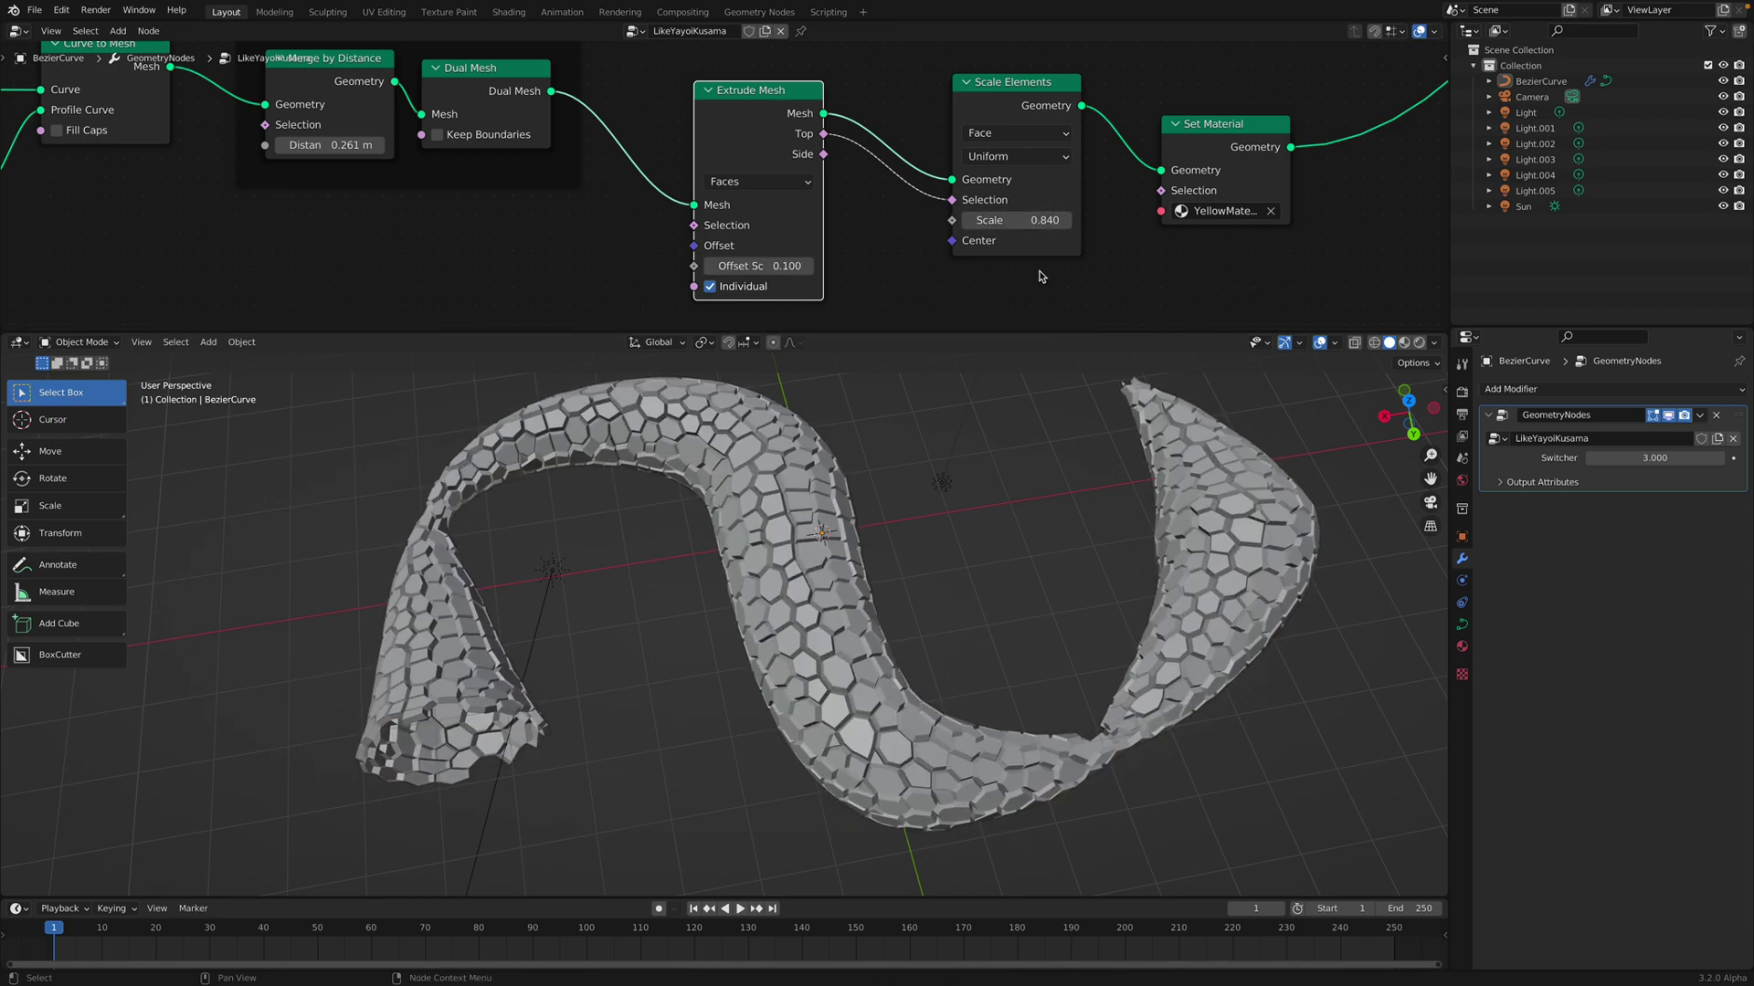
key(ctrl+s)
middle_drag(950, 520, 694, 658)
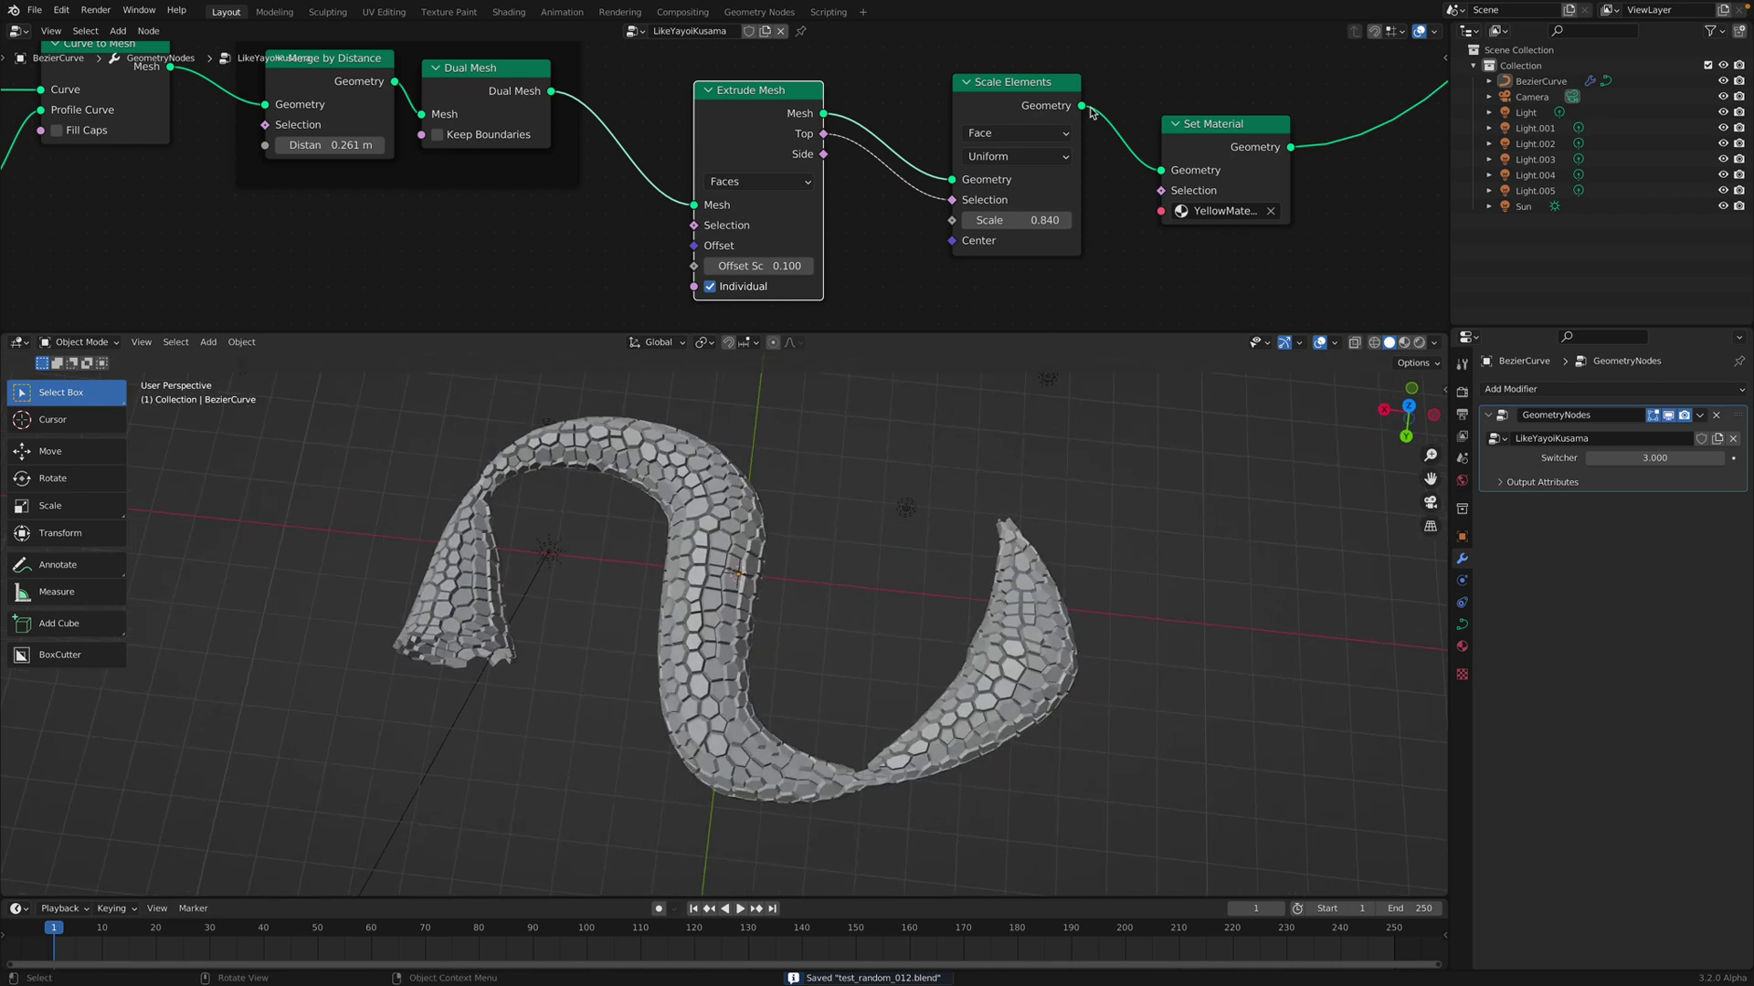
Set the modifier's Switcher to 2.000 and display the curve object in rendered shading
middle_drag(1212, 121, 975, 151)
scroll(976, 150, down, 3)
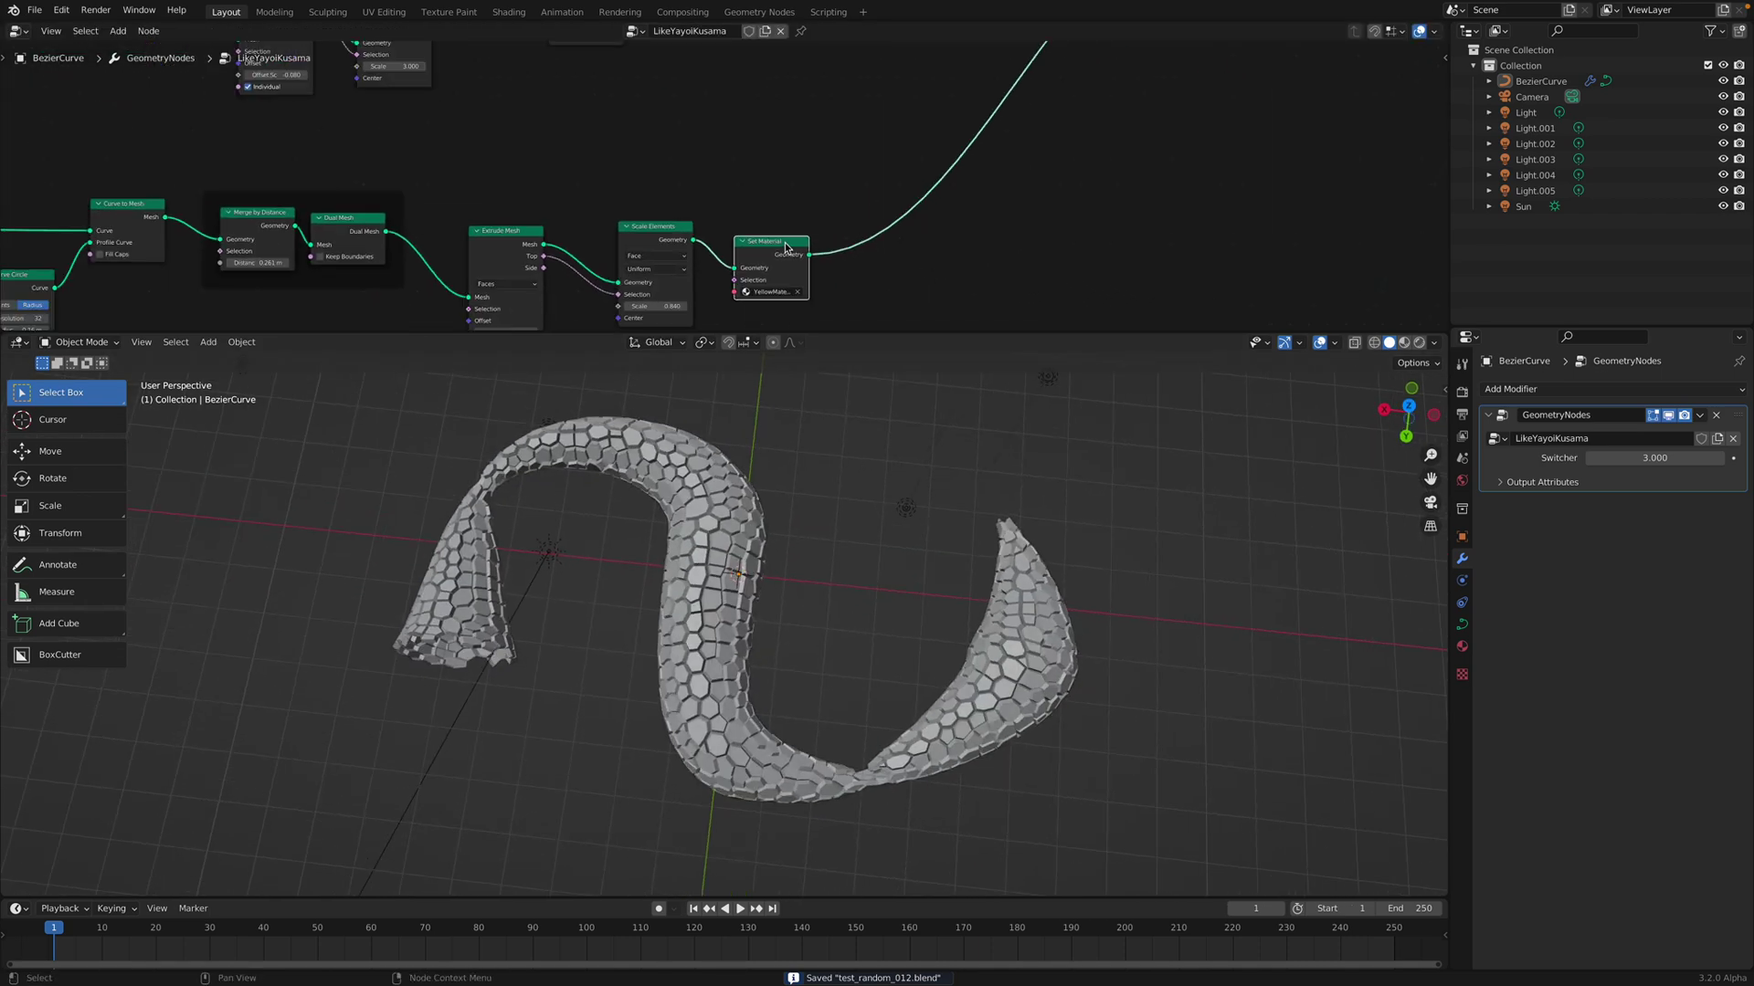
scroll(784, 235, up, 2)
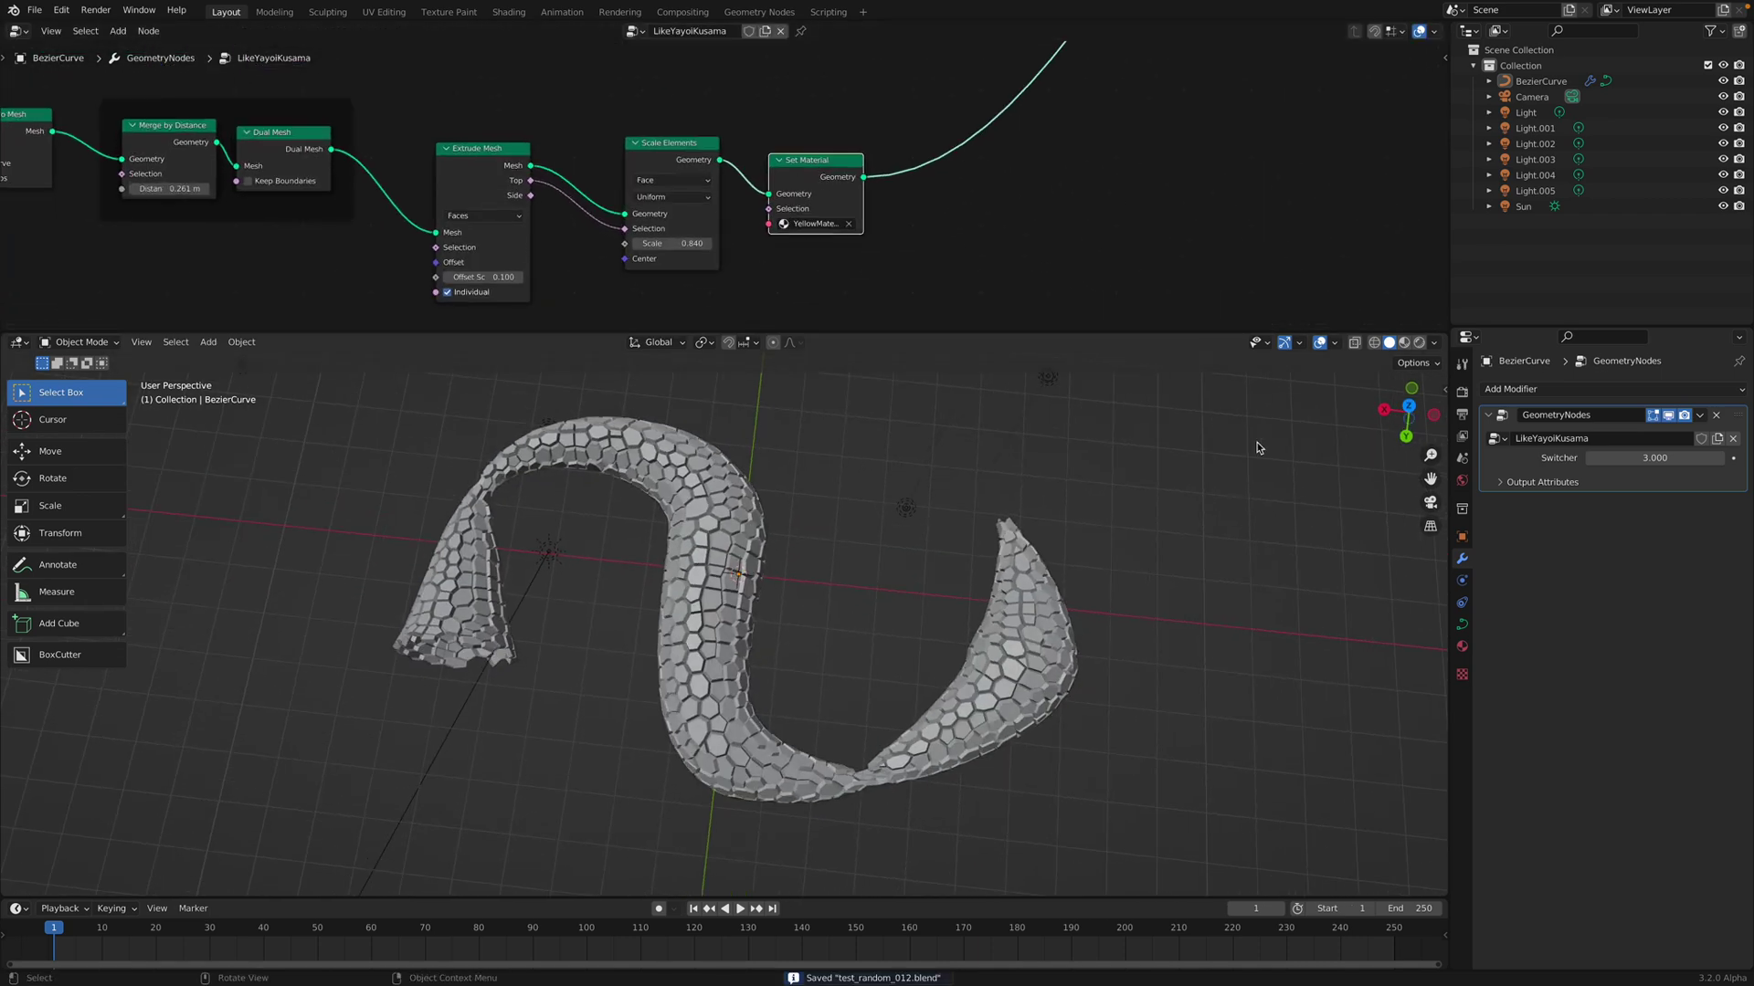
click(1591, 457)
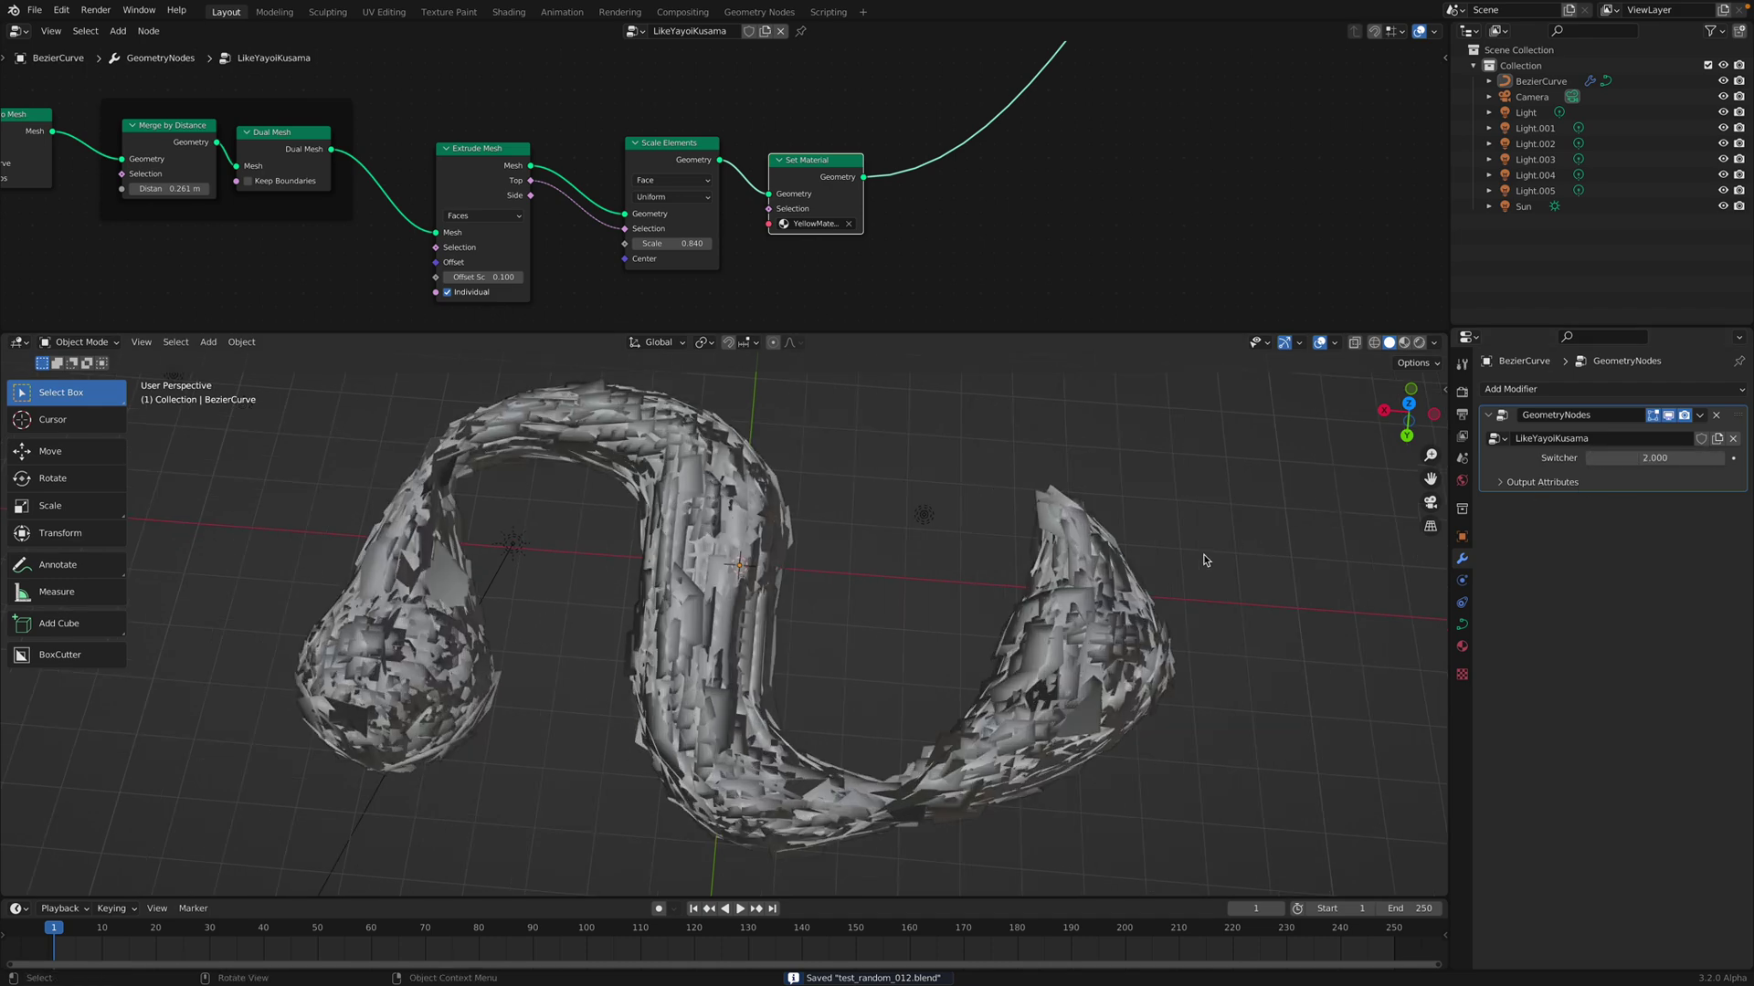
click(1418, 342)
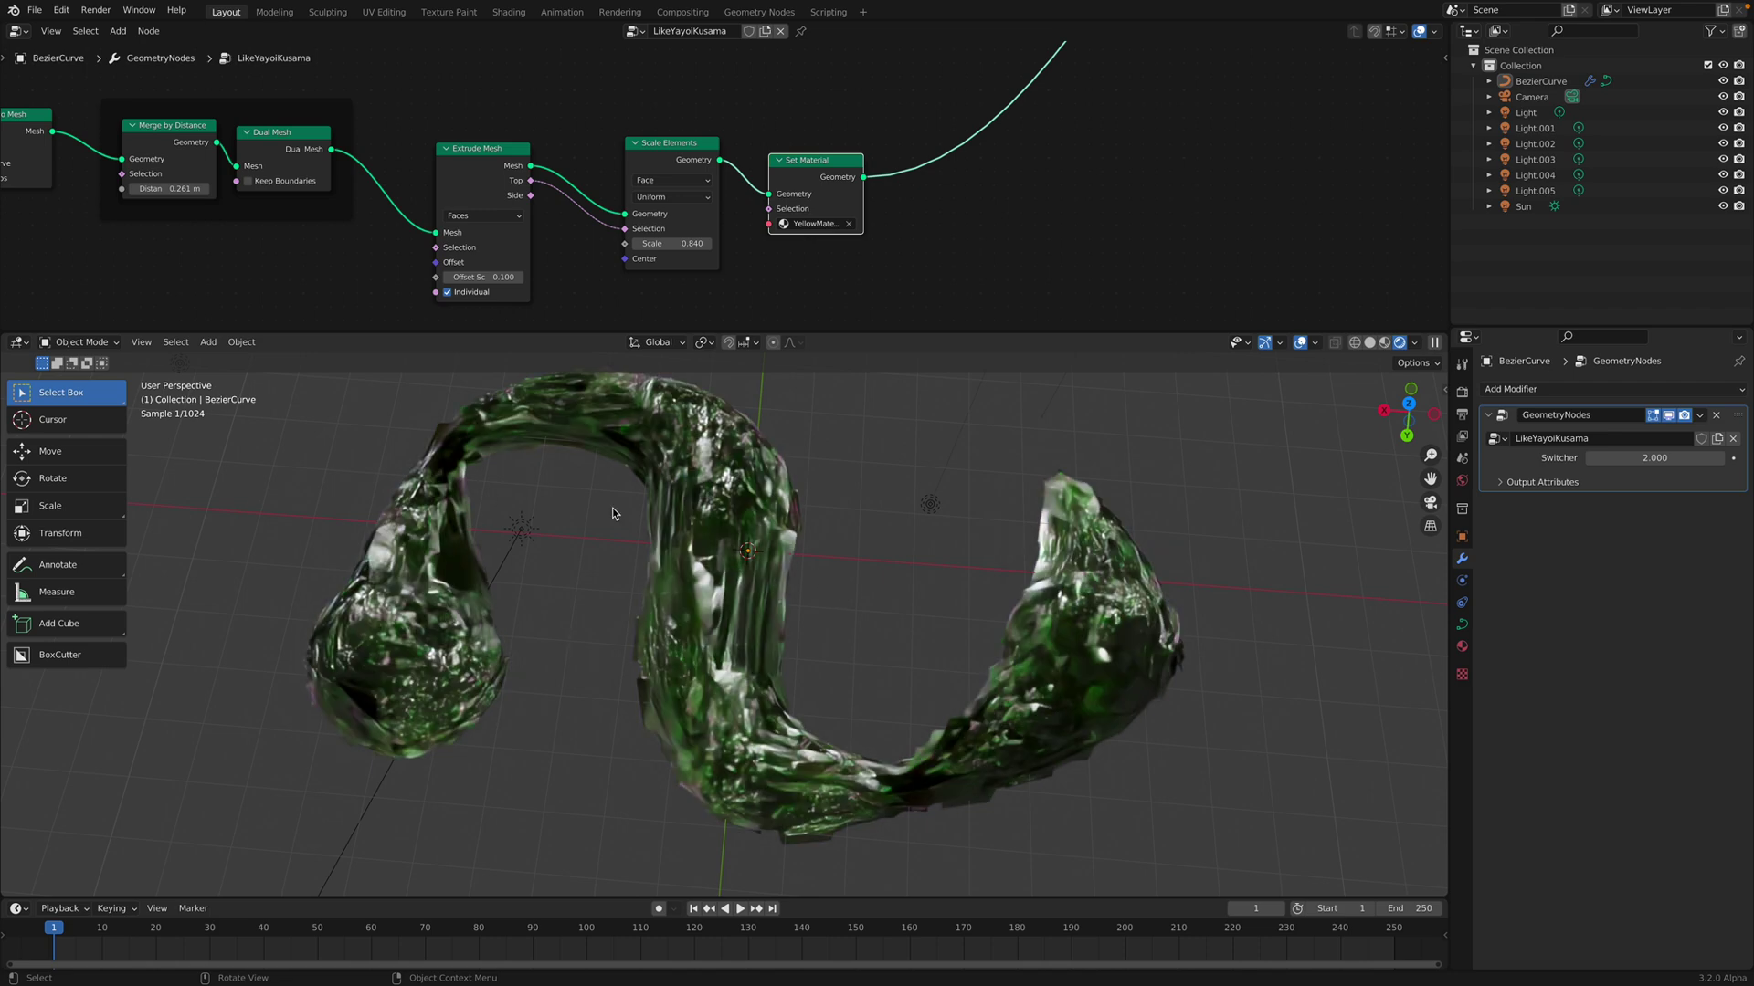
Set the Scale Elements scale to 1.000 in the smooth-shaded green skin branch and return the viewport to solid shading
middle_drag(732, 130, 841, 239)
scroll(791, 179, down, 3)
middle_drag(788, 128, 868, 267)
scroll(759, 215, up, 5)
middle_drag(640, 203, 790, 213)
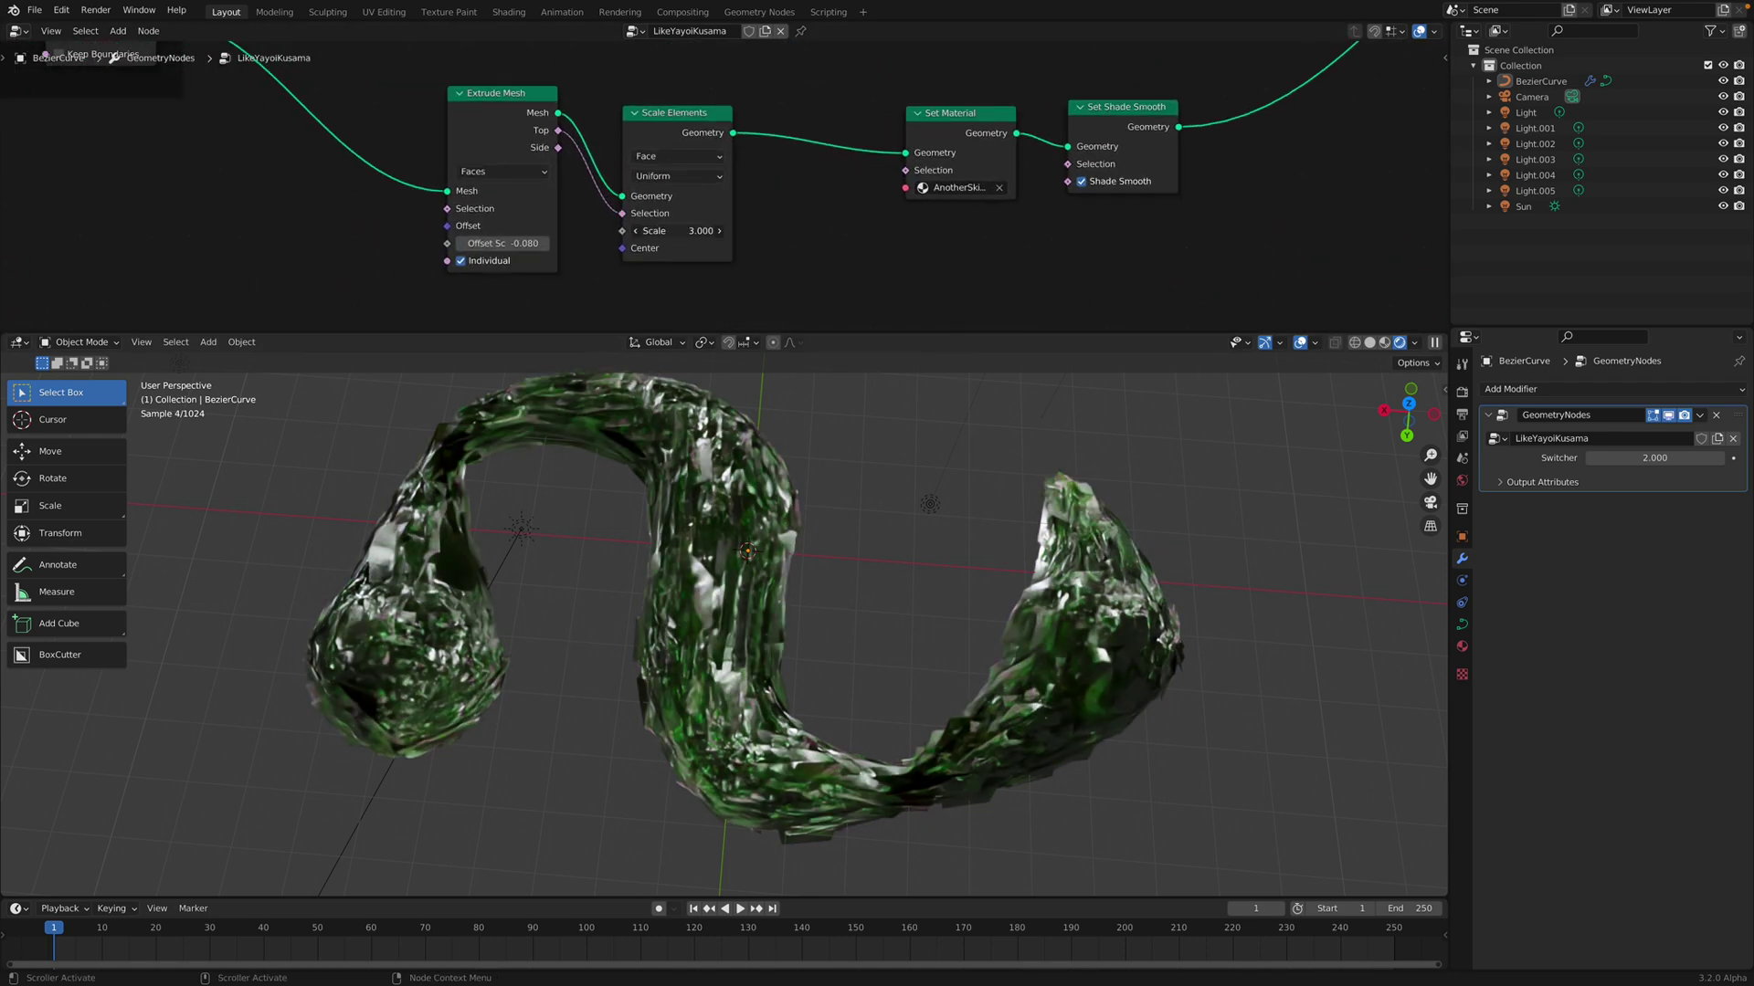
drag(704, 231, 696, 232)
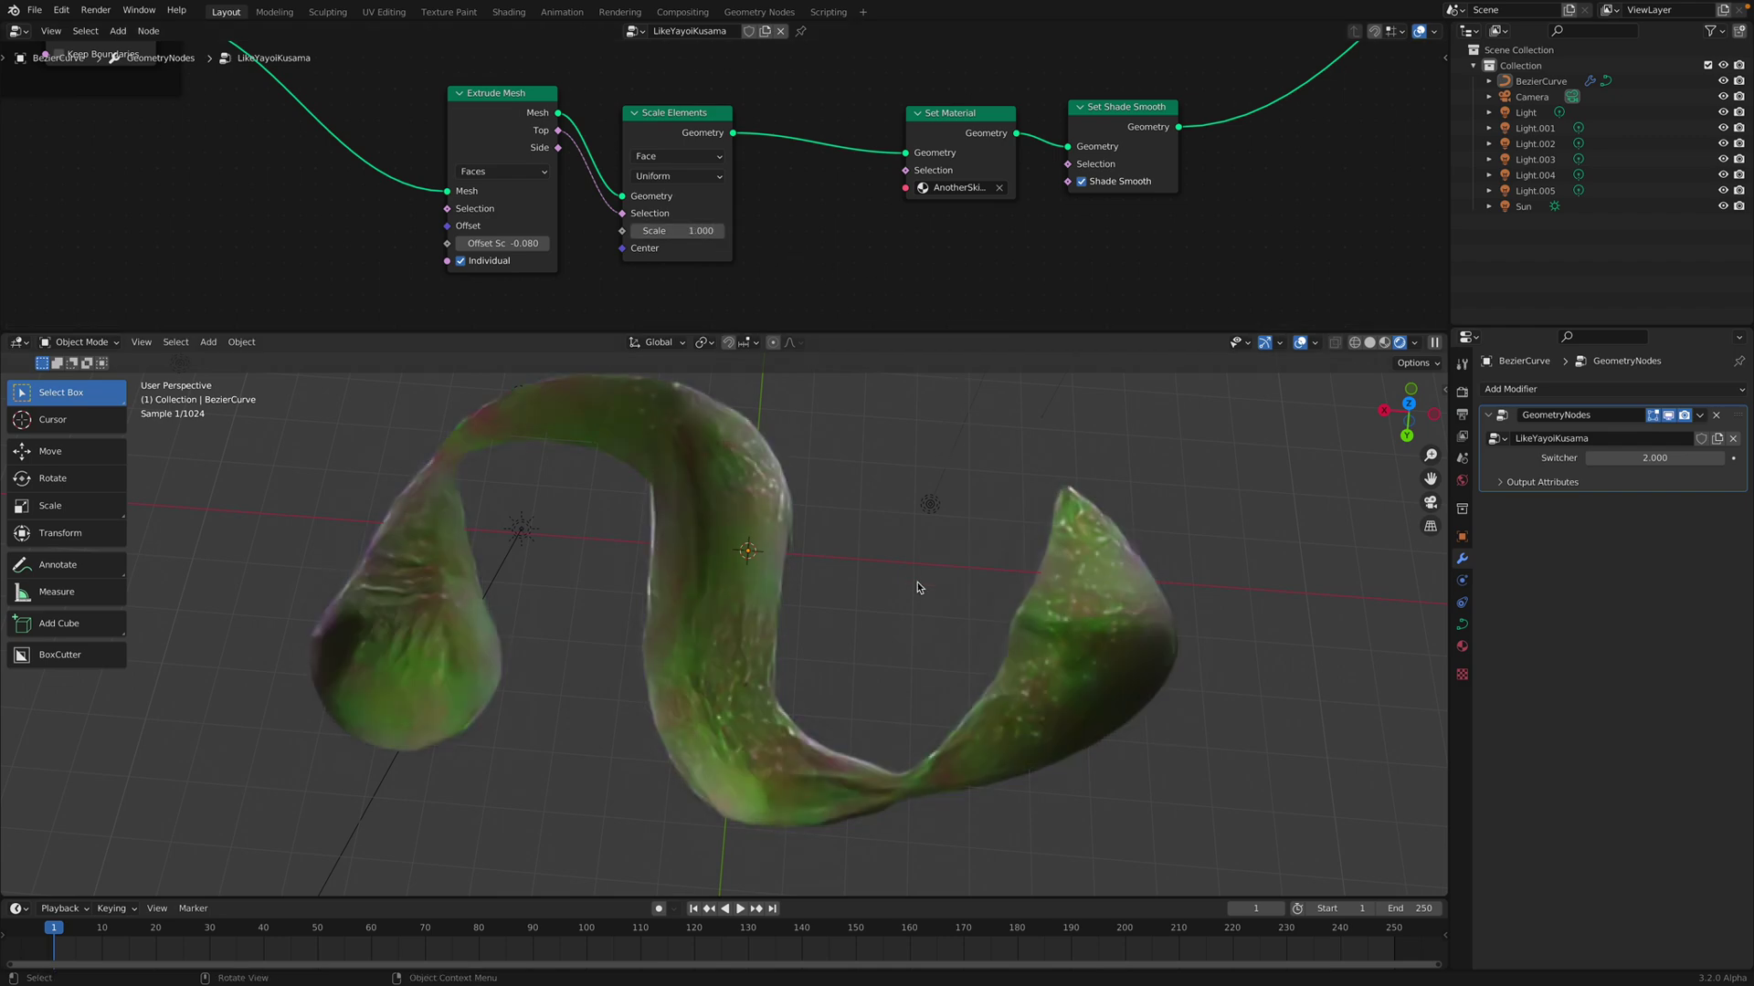
click(1369, 342)
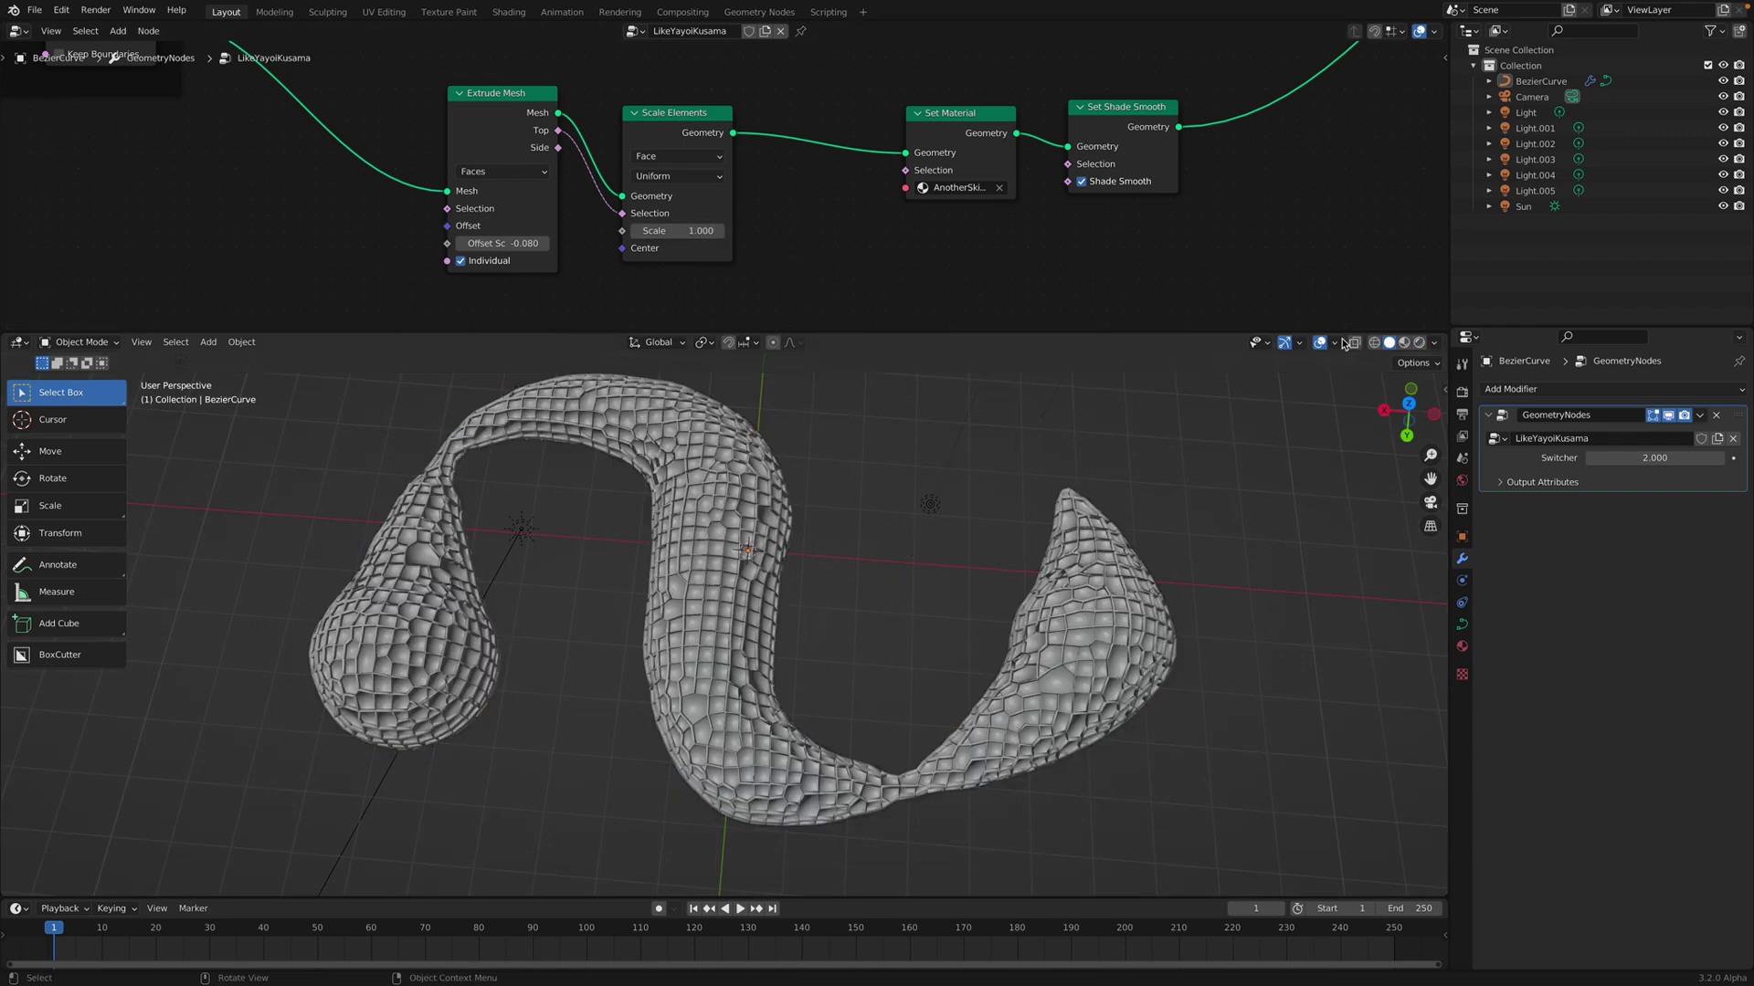
Reposition the Points to Volume and Volume to Mesh nodes slightly in the volume-based branch
scroll(637, 189, down, 6)
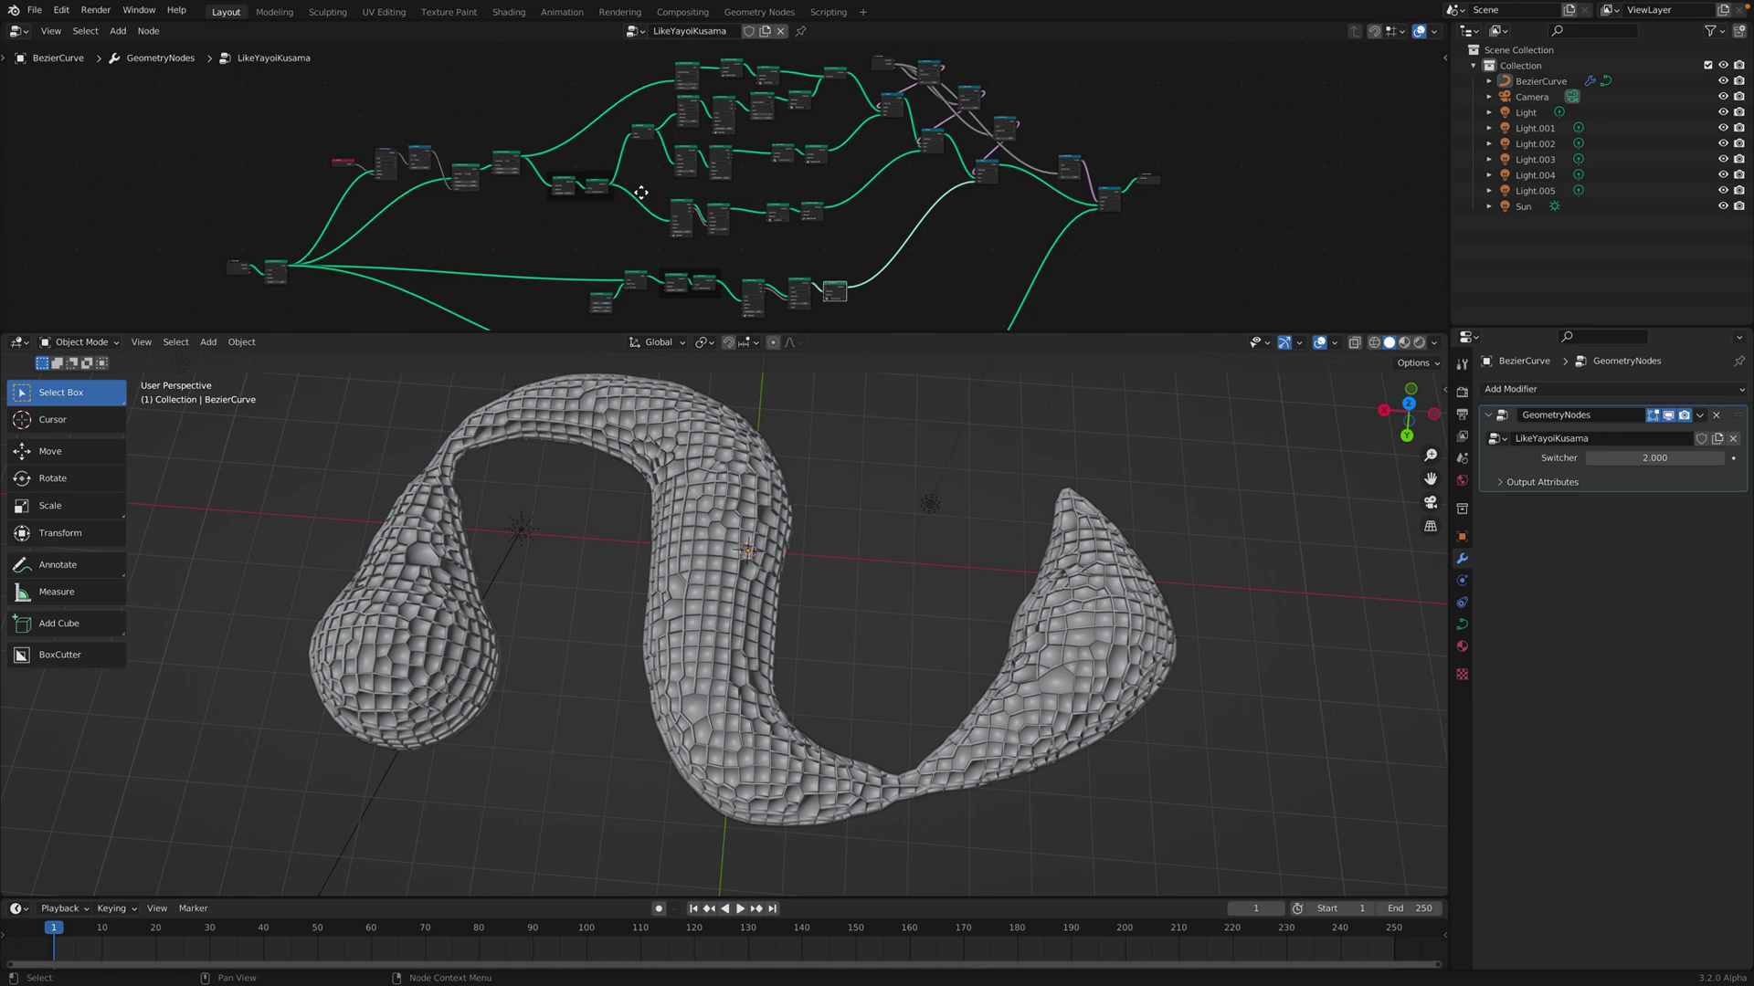
scroll(639, 192, down, 1)
middle_drag(757, 565, 678, 570)
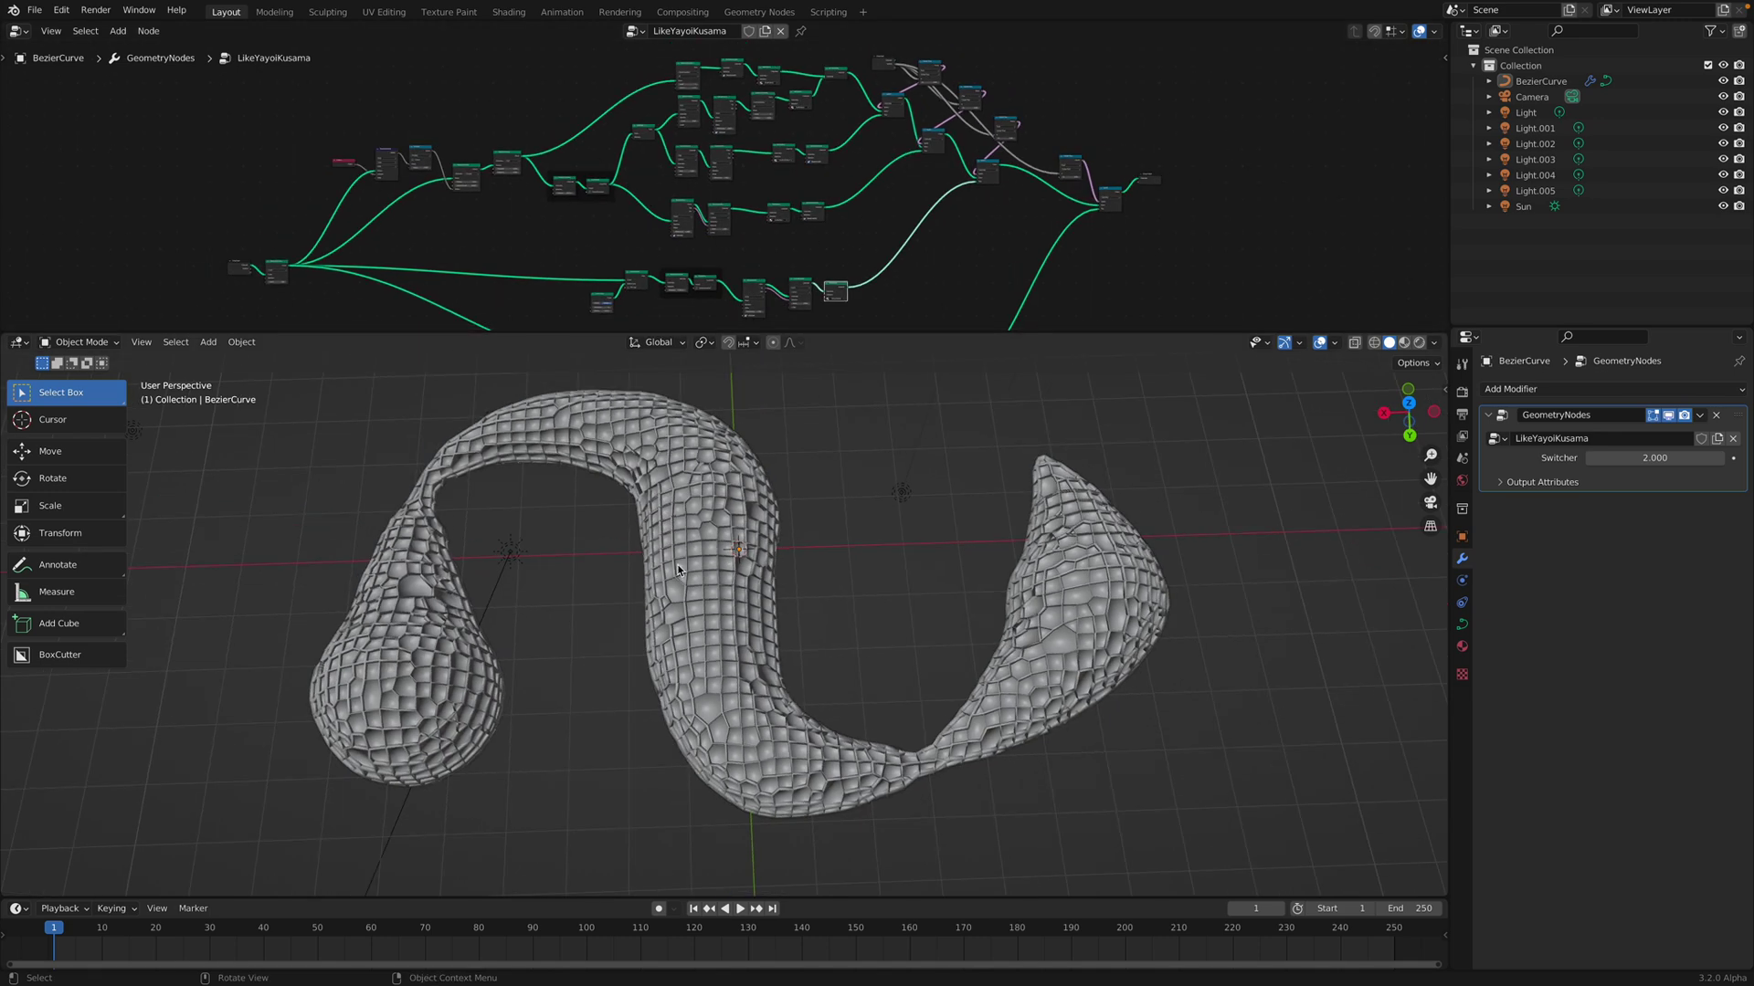
scroll(508, 209, up, 5)
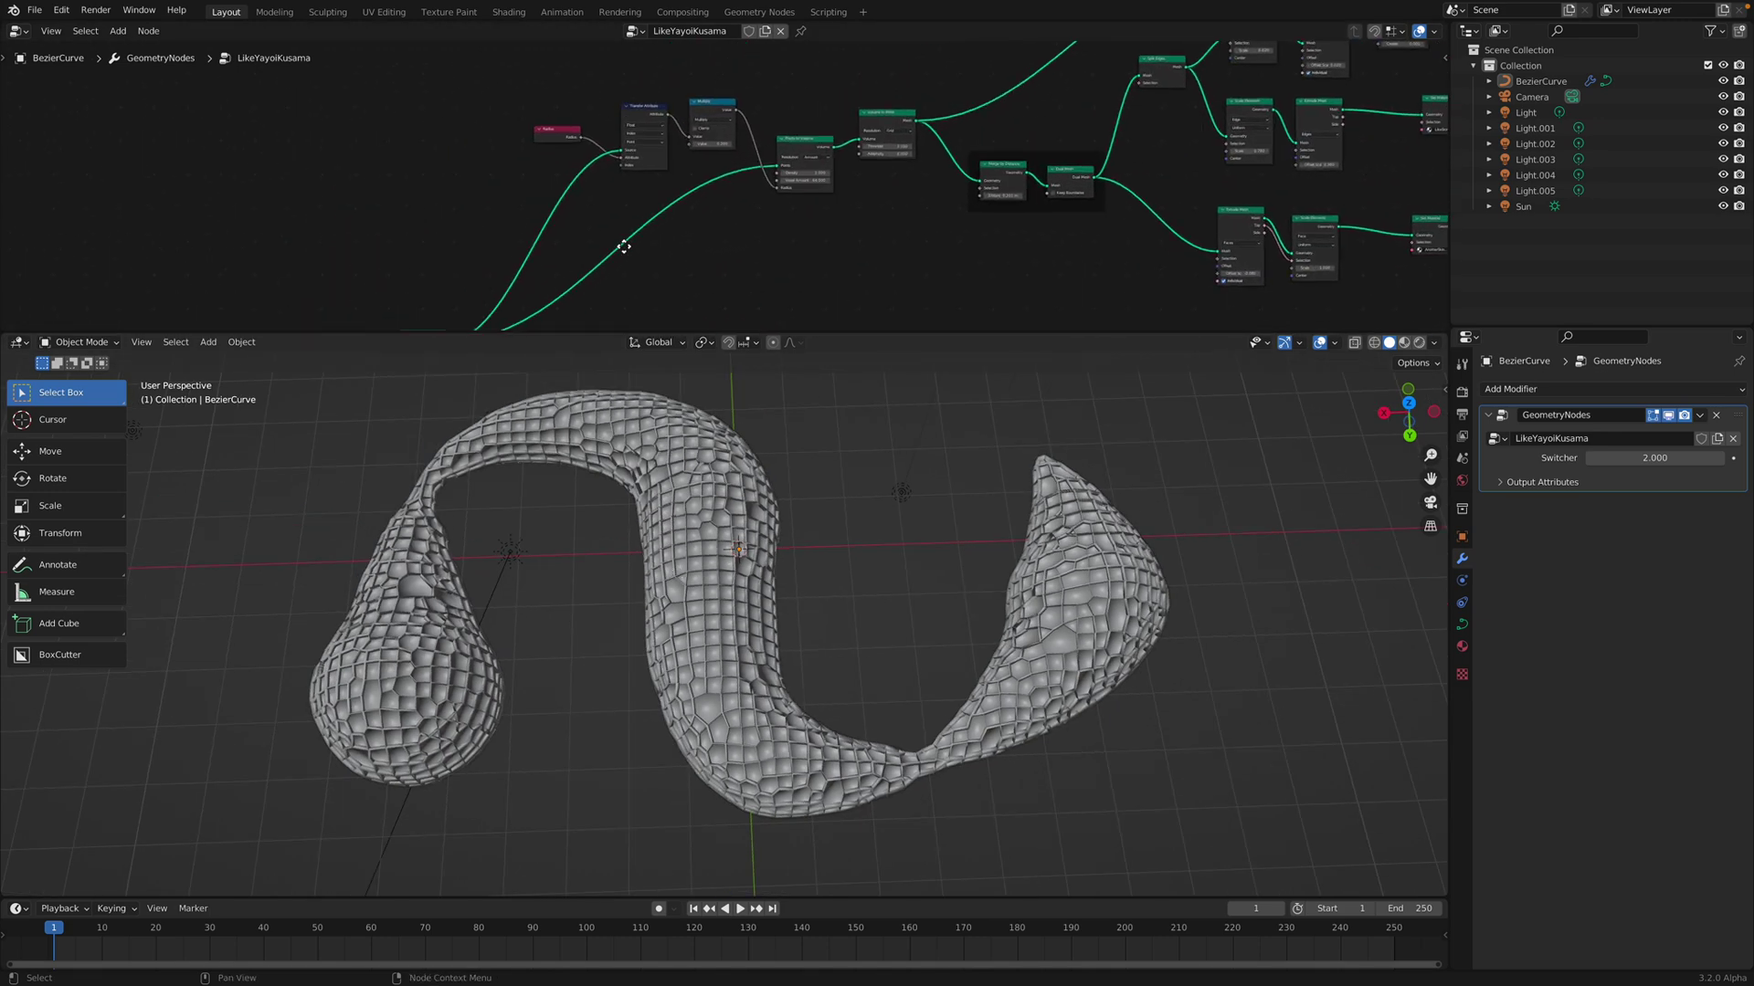
scroll(620, 260, up, 1)
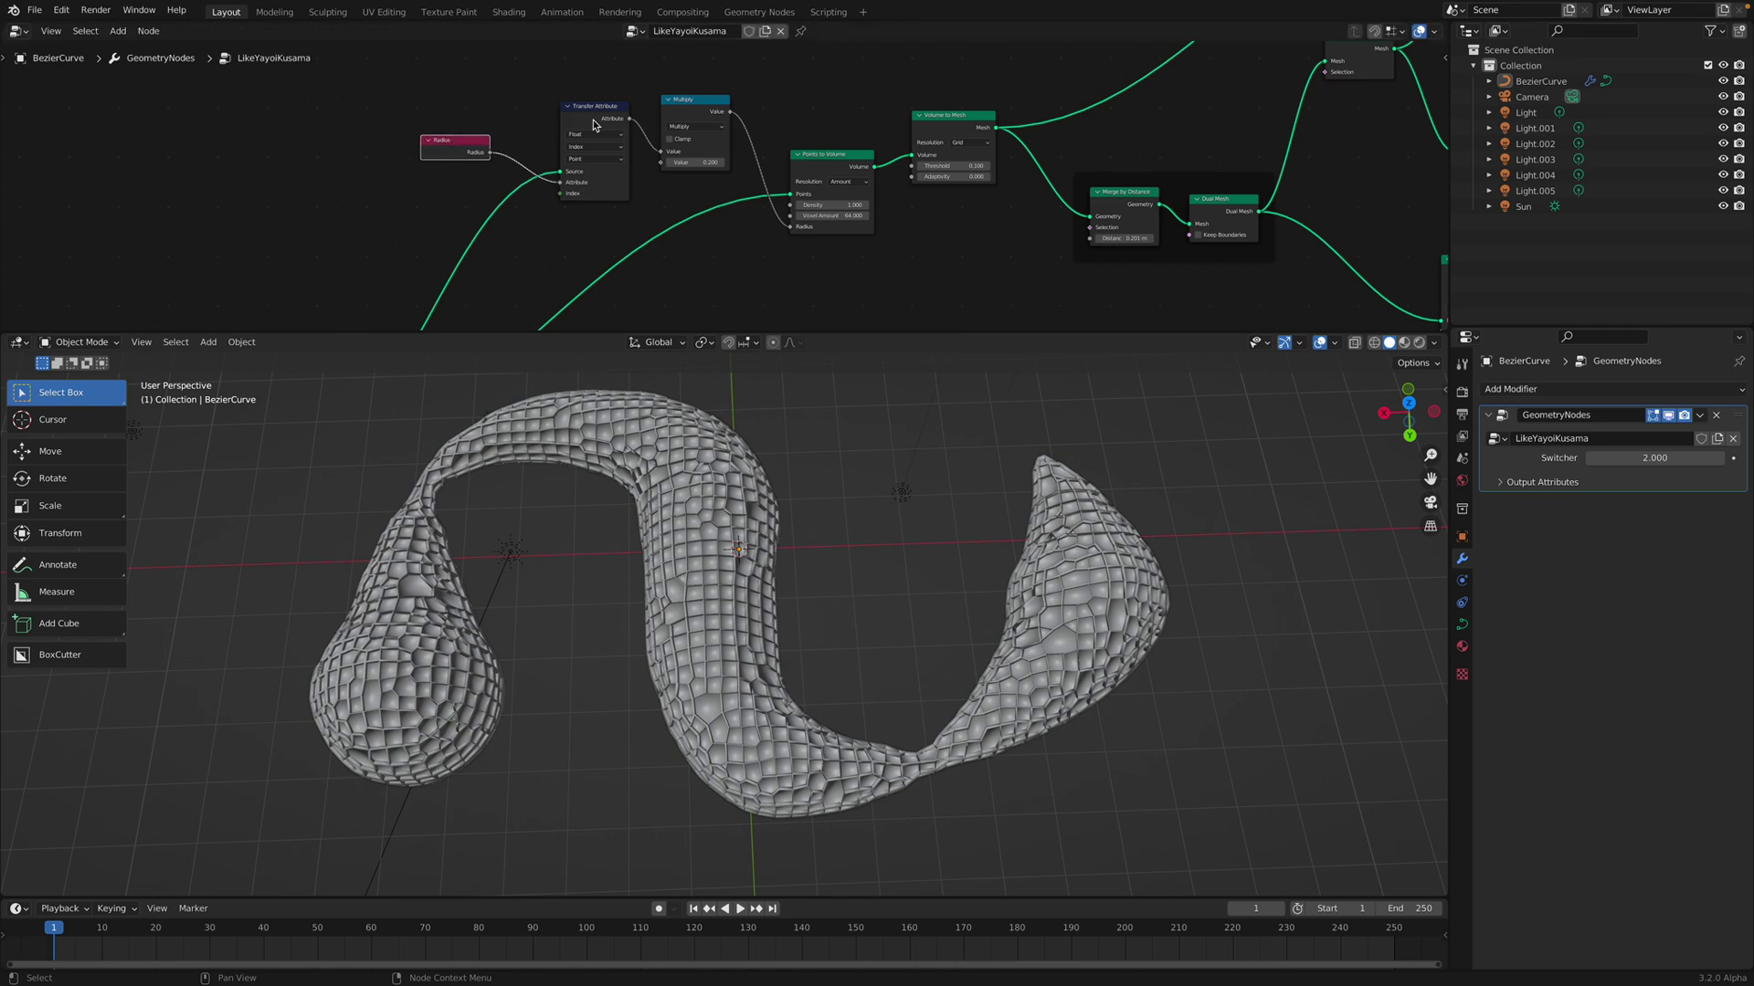
scroll(646, 163, up, 1)
drag(802, 173, 793, 156)
drag(955, 123, 931, 151)
Return to the yellow branch and nudge its Curve to Mesh node
scroll(931, 152, down, 4)
middle_drag(1042, 319, 875, 151)
middle_drag(1051, 274, 638, 152)
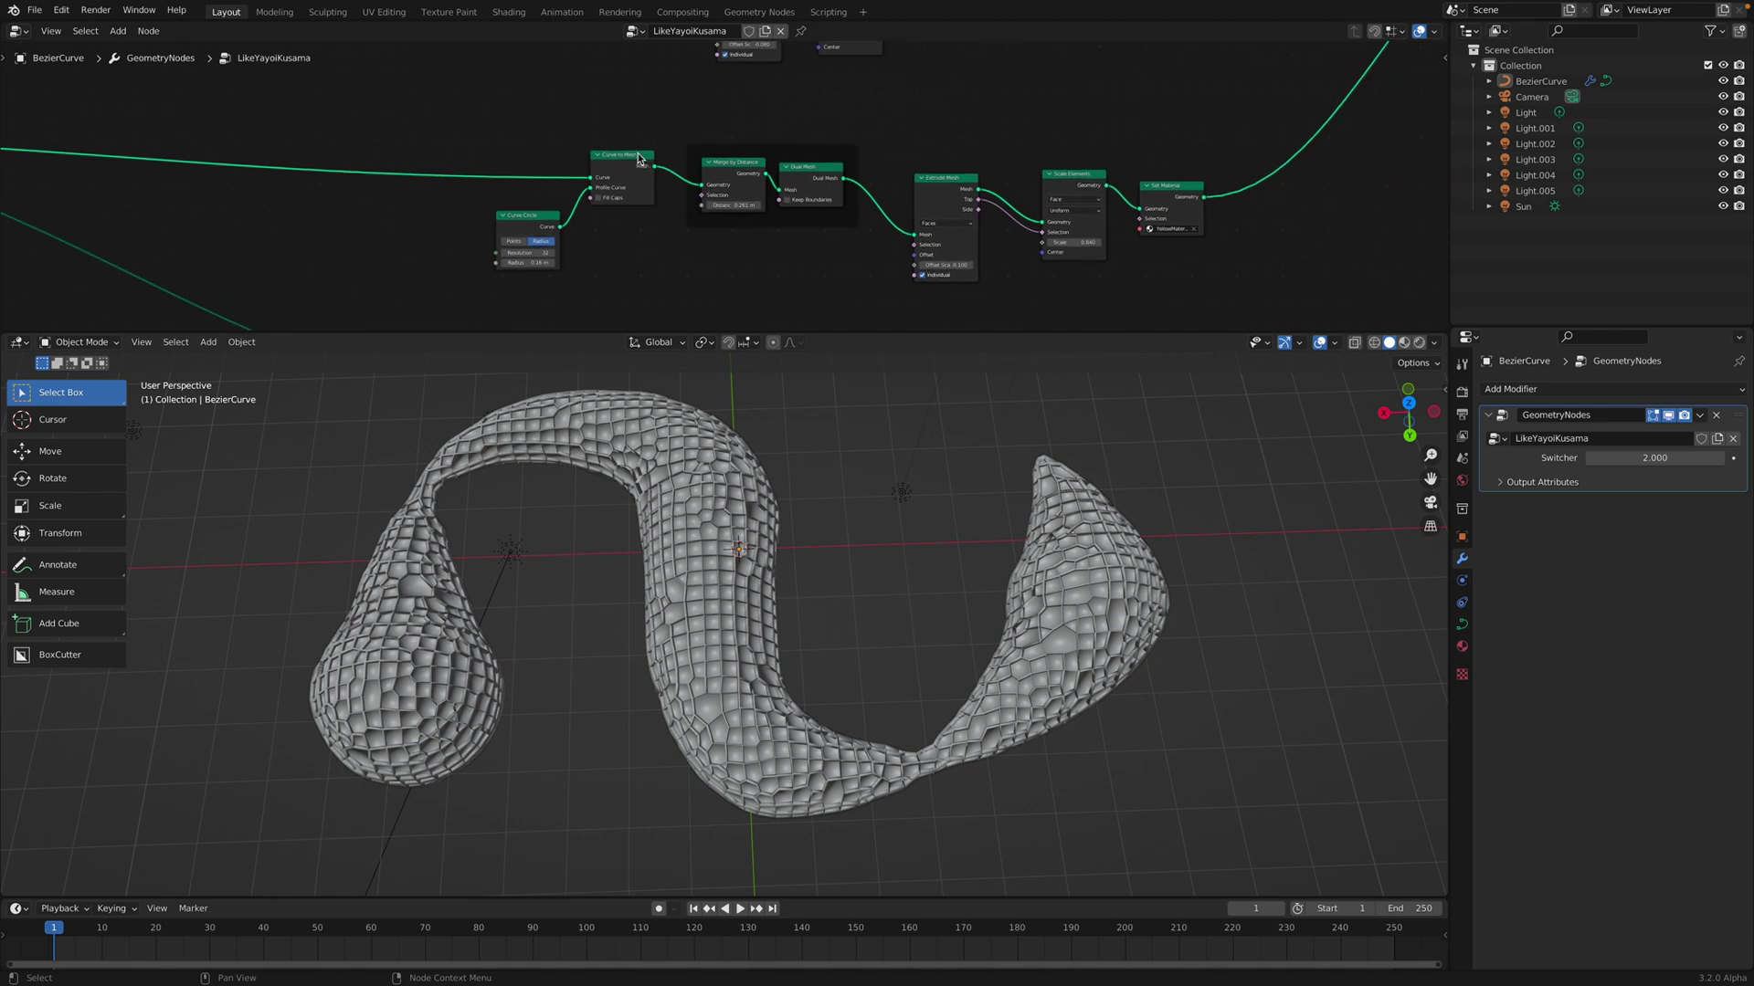
scroll(638, 151, up, 5)
drag(602, 146, 600, 145)
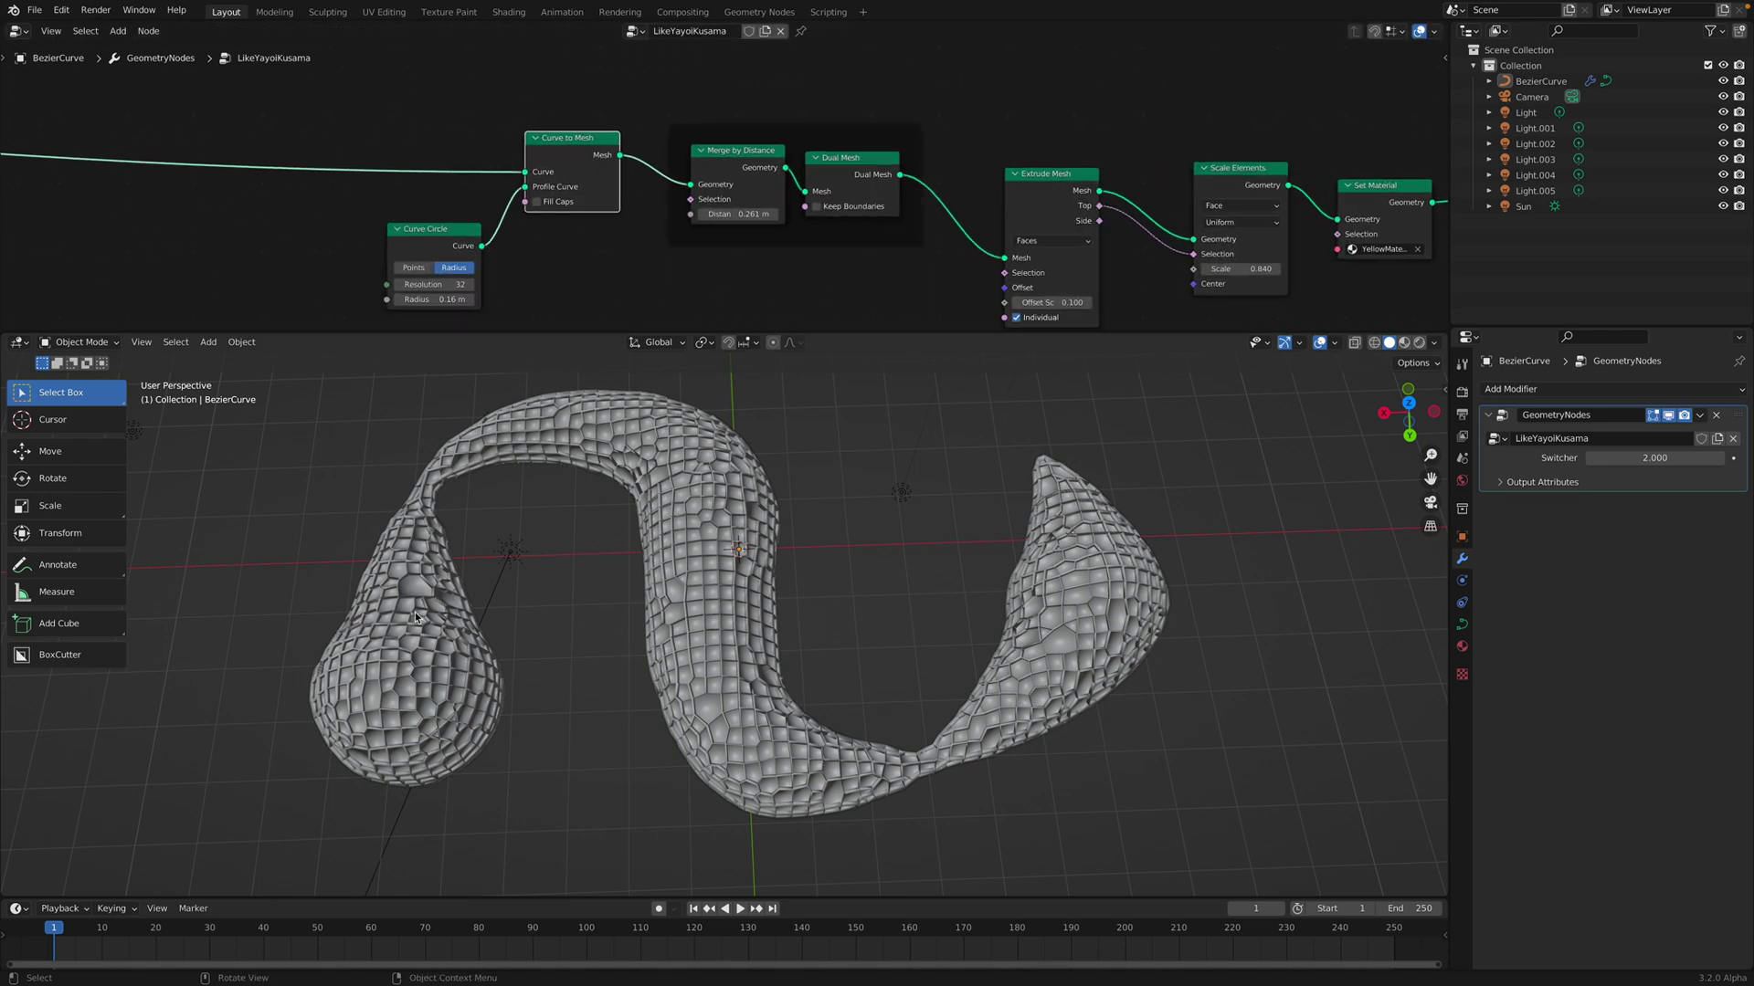
Go back to the volume-based branch and lower its Points to Volume and Volume to Mesh nodes slightly
scroll(763, 200, down, 6)
middle_drag(454, 176, 706, 322)
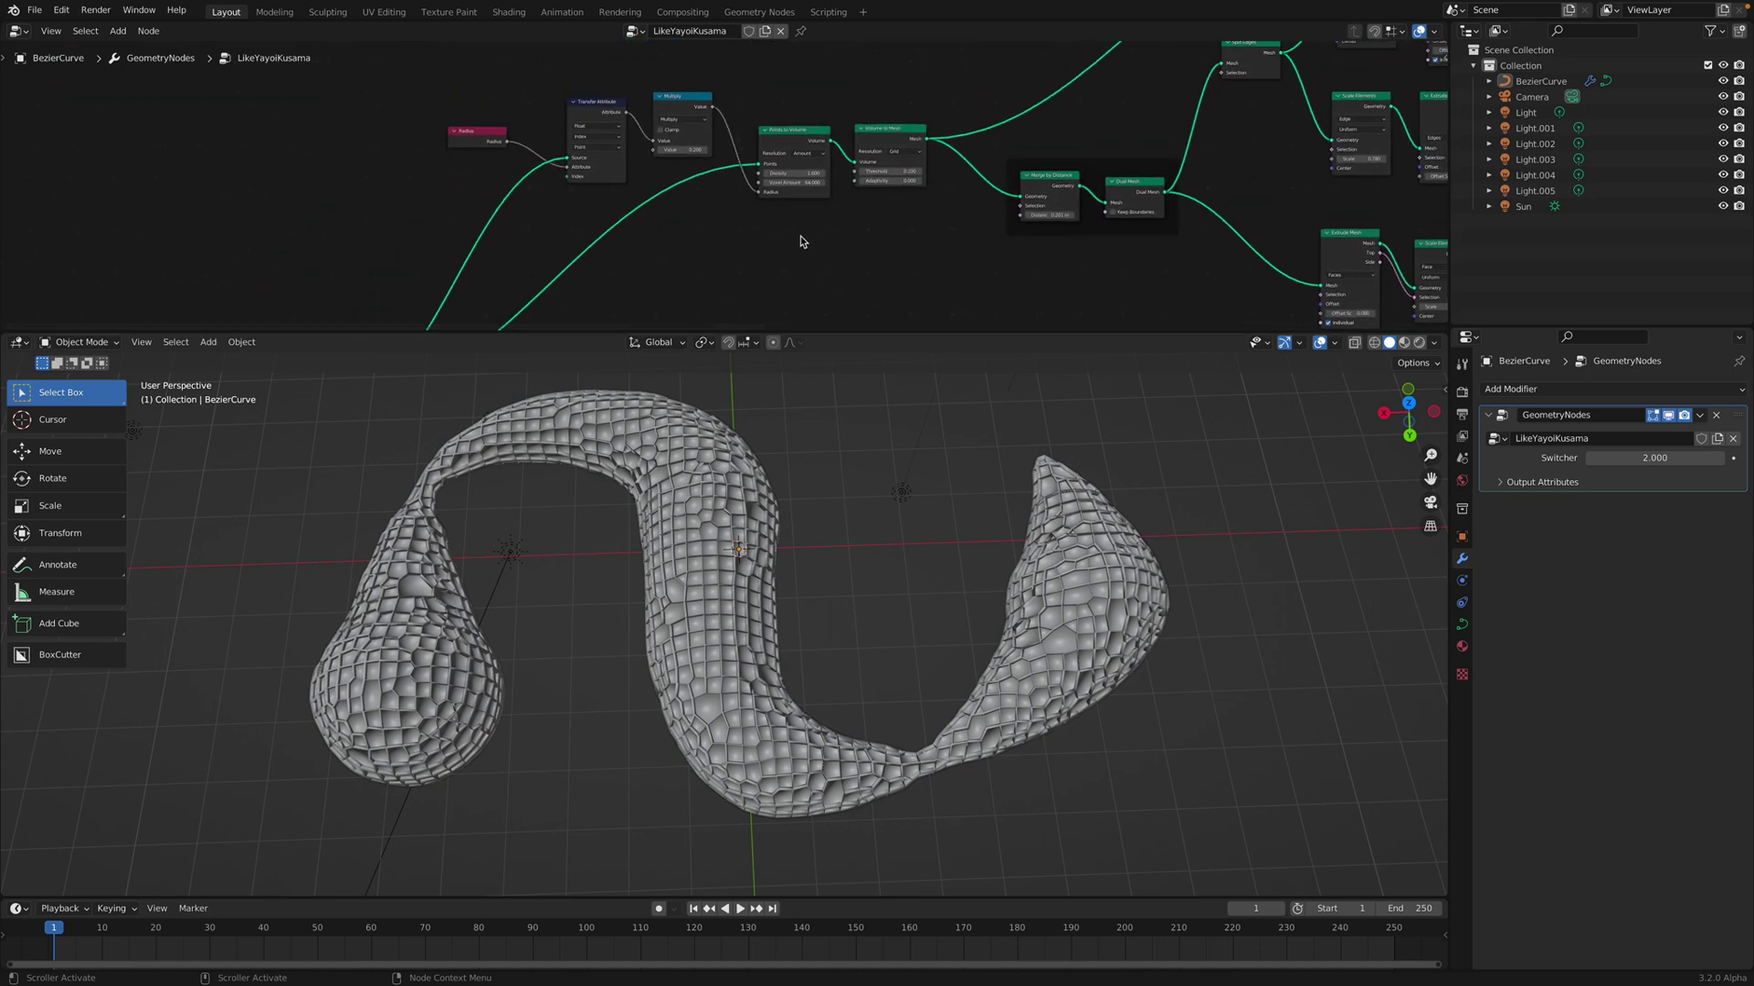
scroll(809, 210, up, 3)
middle_drag(772, 216, 765, 323)
scroll(759, 277, up, 2)
drag(783, 211, 782, 219)
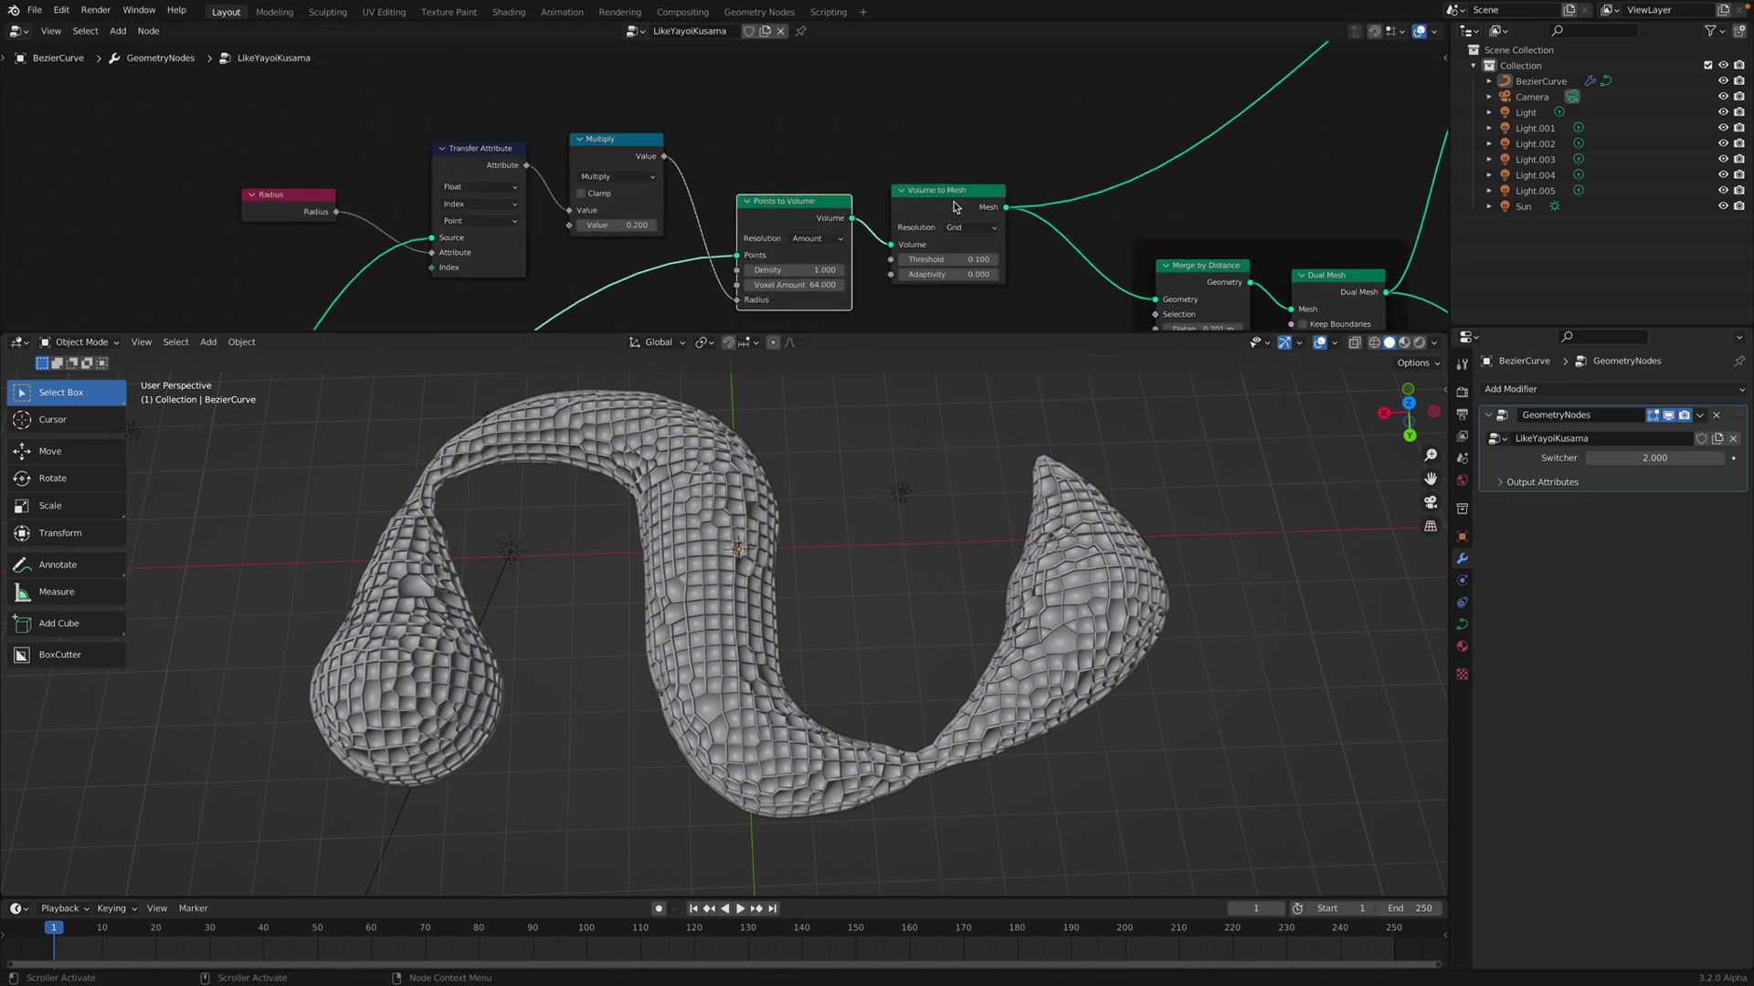
drag(951, 204, 945, 234)
middle_drag(913, 209, 872, 168)
drag(783, 164, 786, 177)
scroll(712, 207, down, 3)
middle_drag(712, 207, 759, 110)
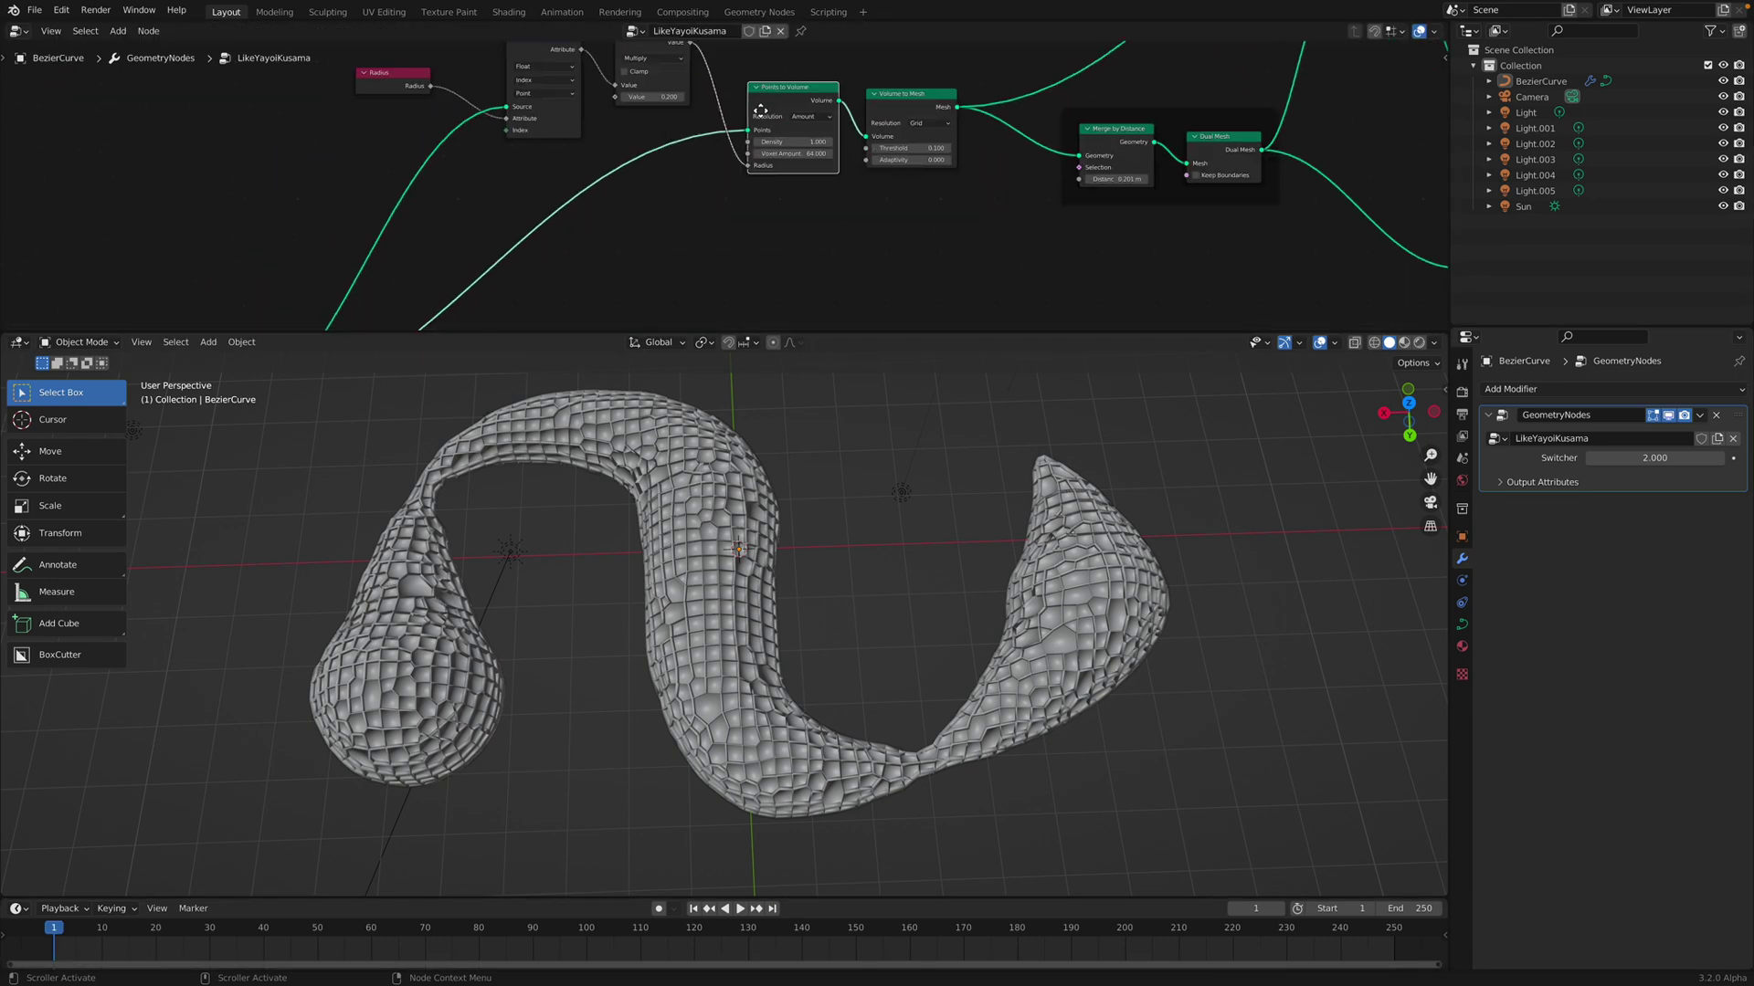
Adjust the placement of the Multiply and Radius nodes around the Transfer Attribute node
middle_drag(542, 254, 639, 301)
click(531, 104)
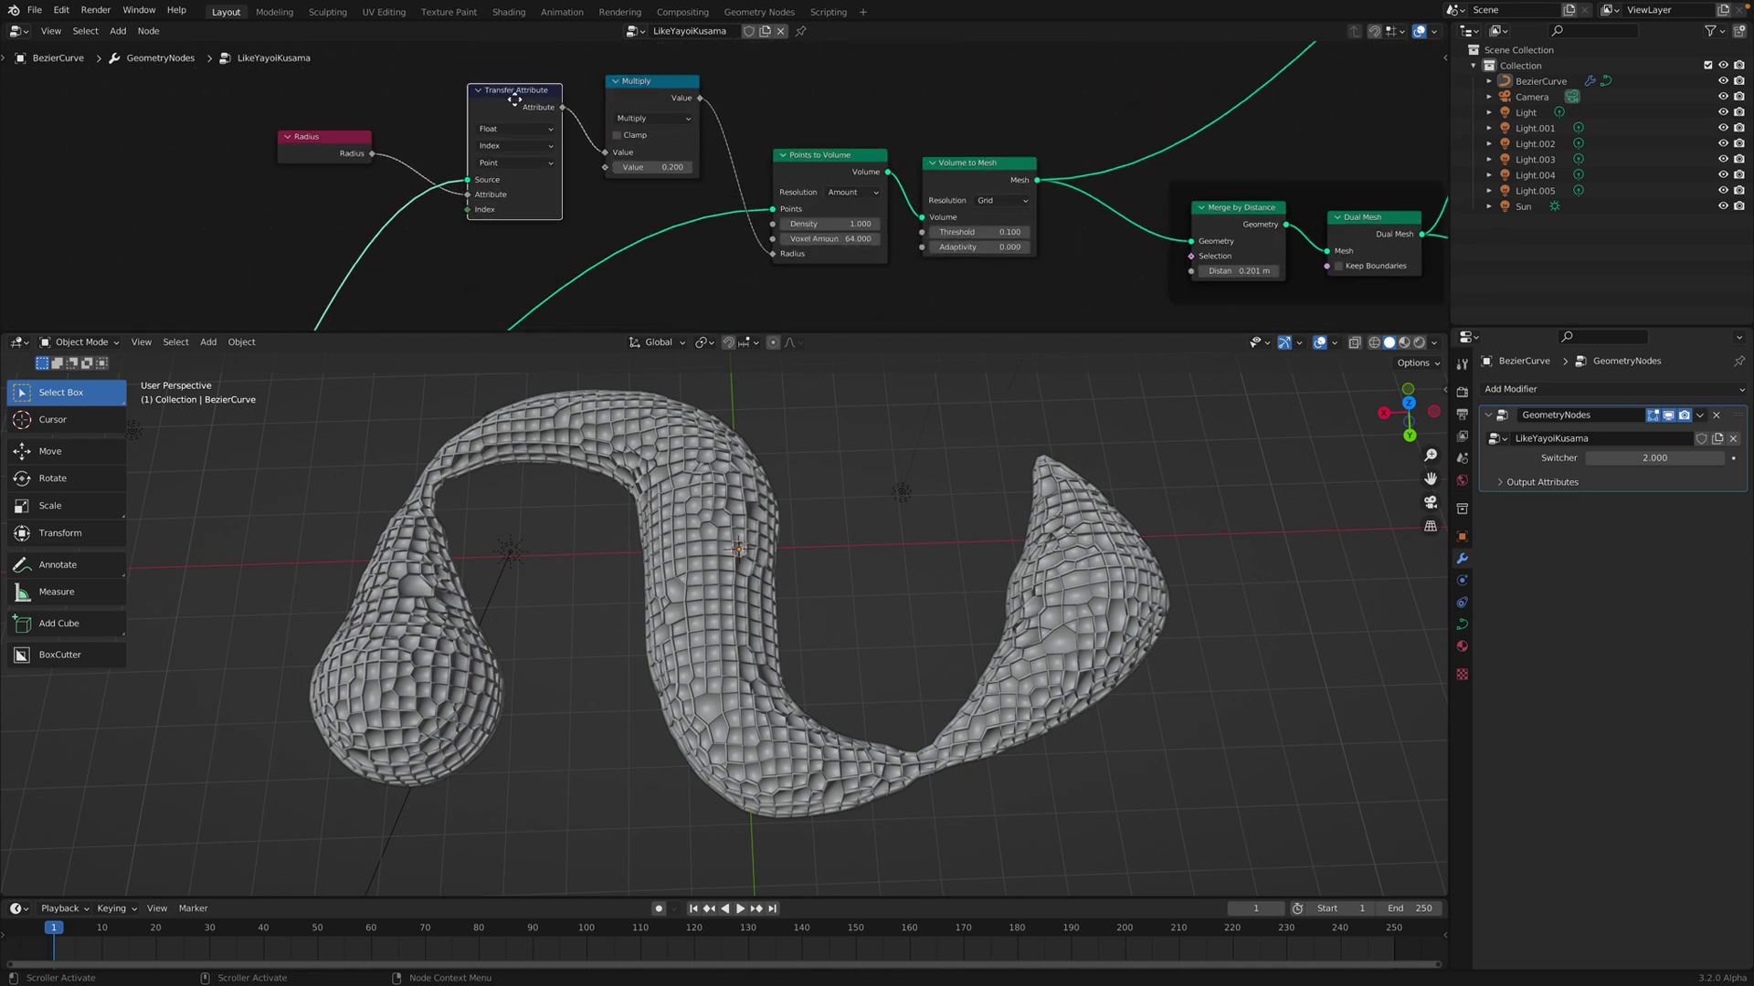
drag(632, 82, 612, 86)
scroll(548, 110, up, 2)
drag(273, 136, 298, 136)
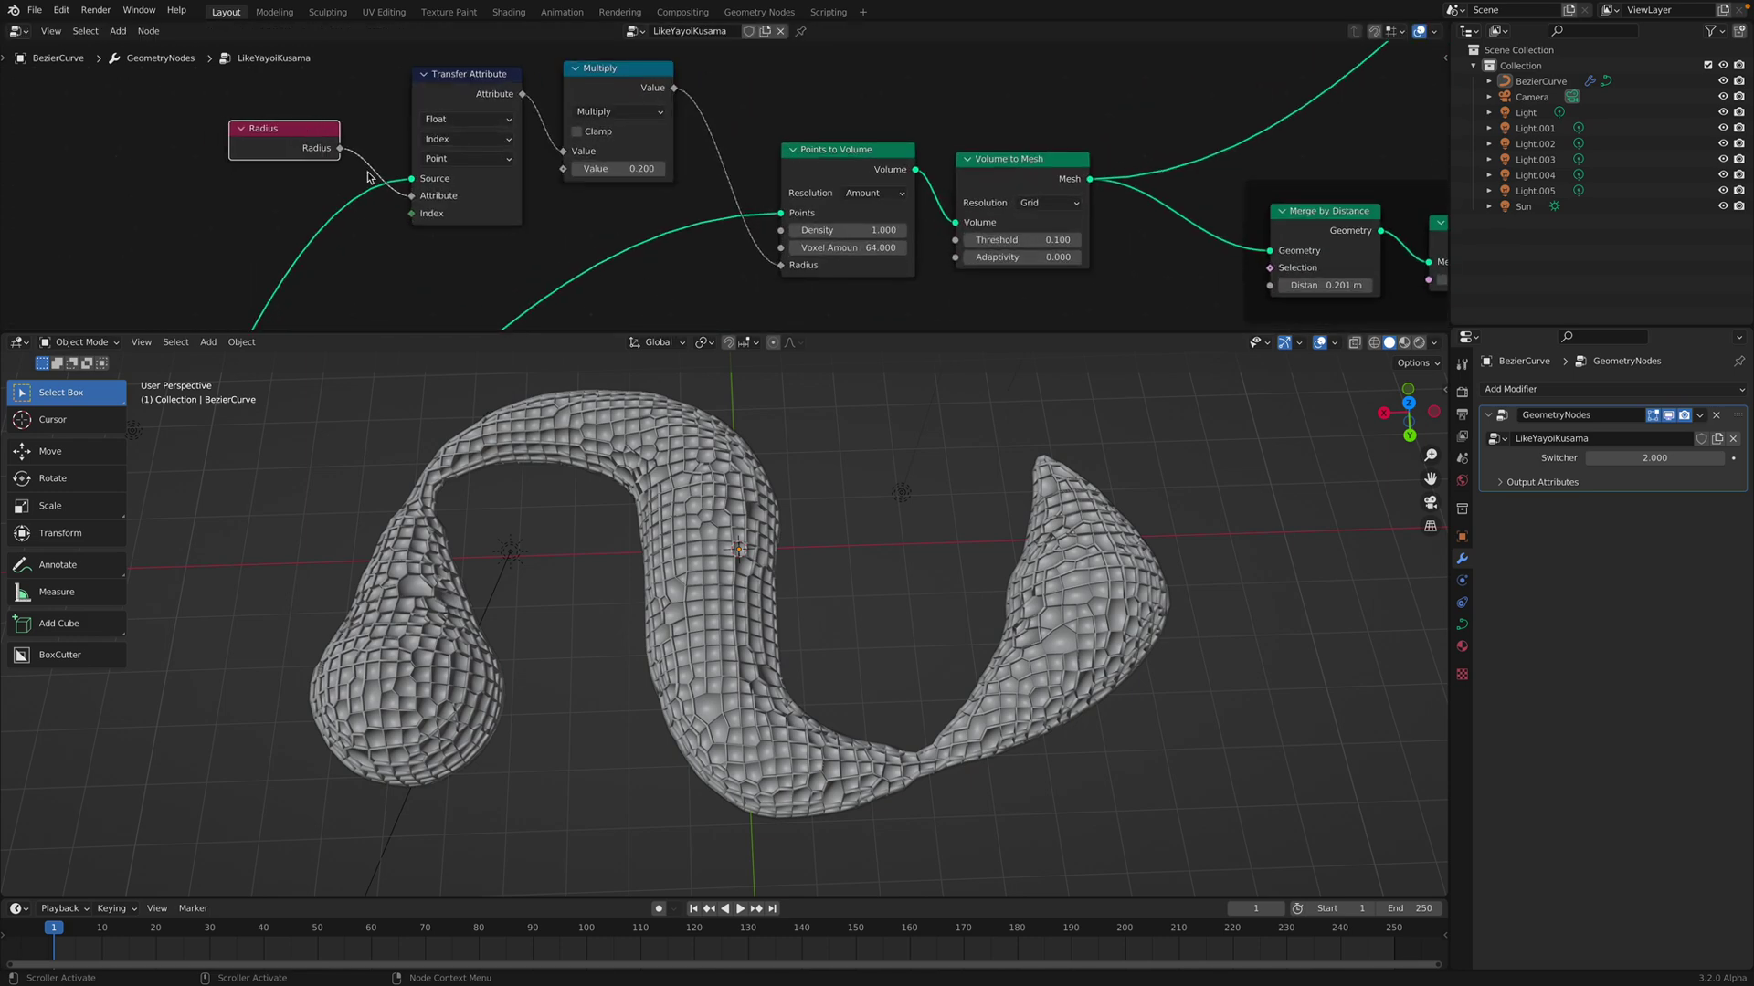
Move the Transfer Attribute and Multiply nodes closer to the Radius node and set the Multiply value to 0.240
drag(463, 89, 462, 100)
drag(598, 79, 591, 99)
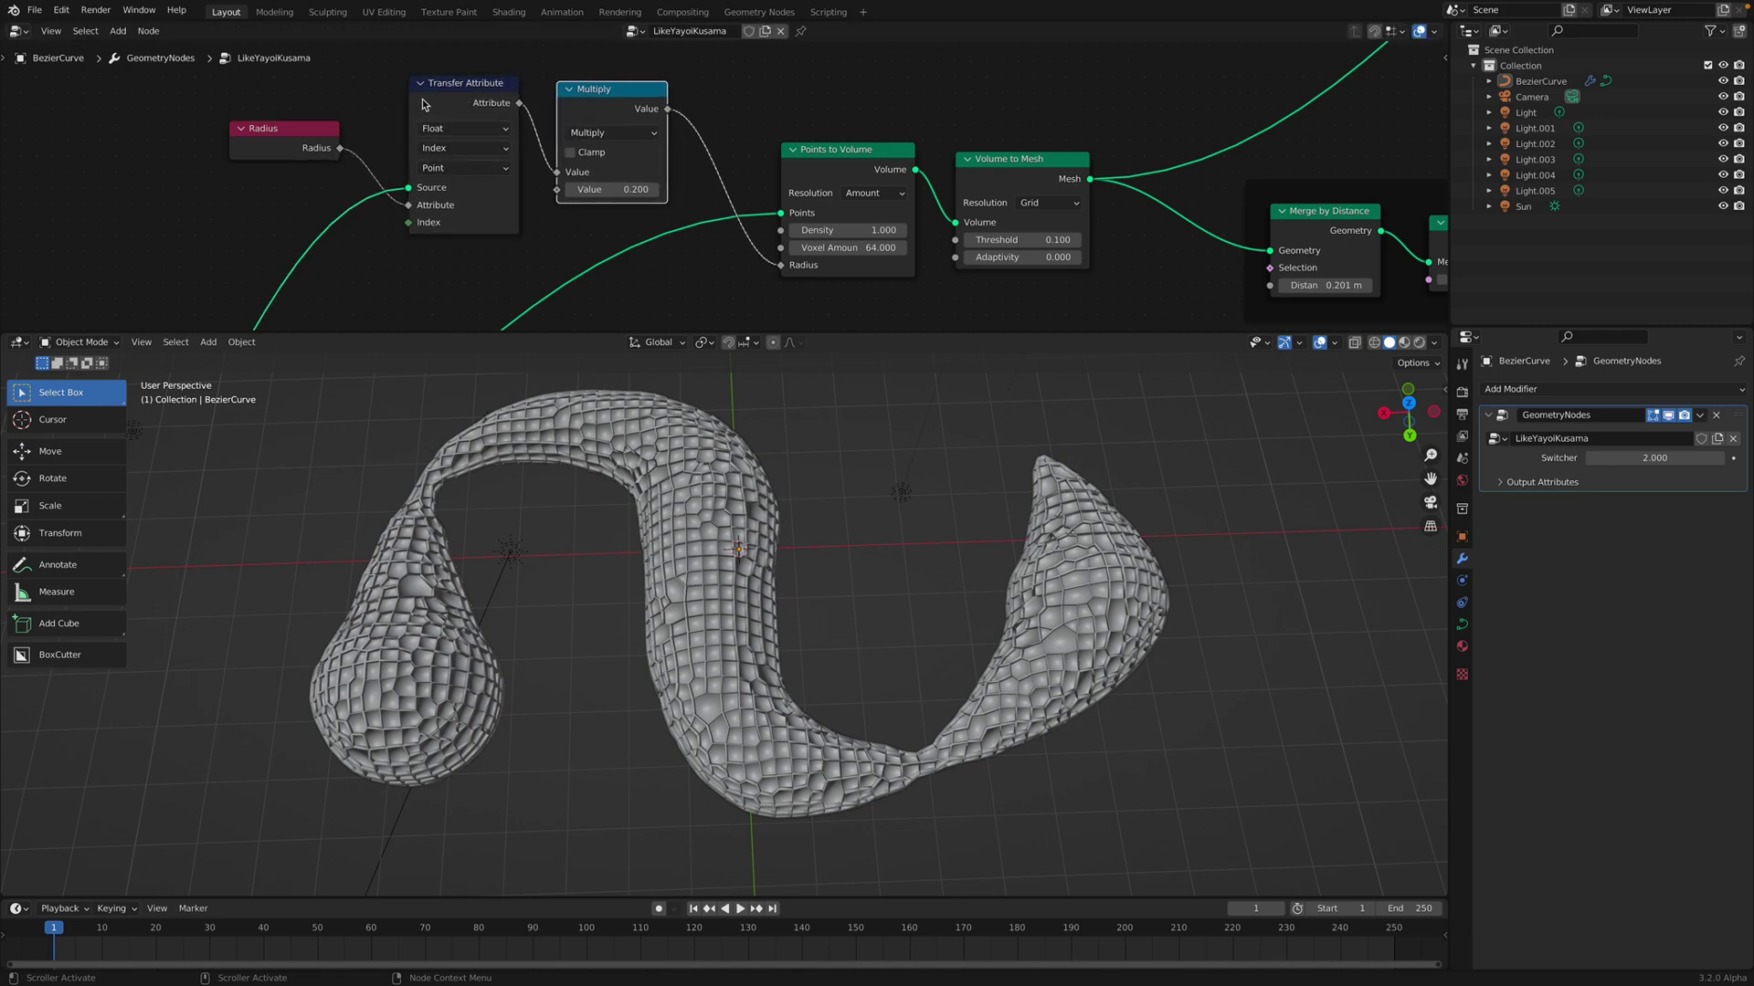
drag(482, 100, 461, 110)
drag(639, 105, 623, 111)
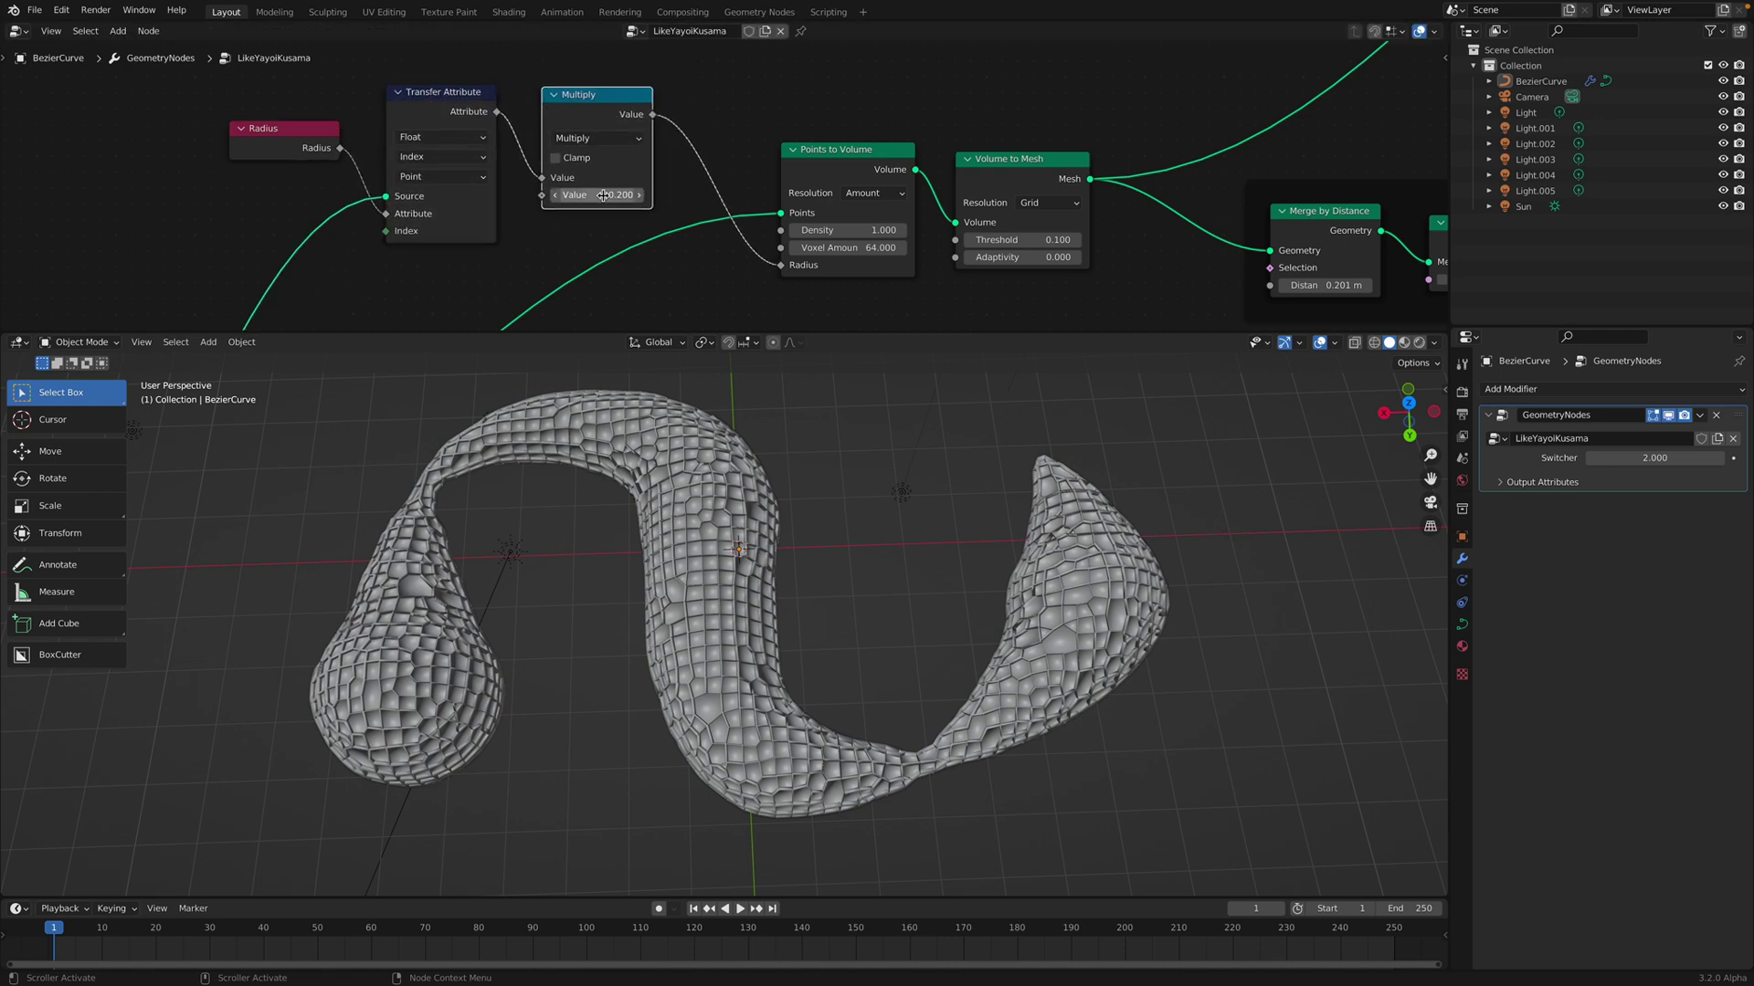
mouse_move(602, 196)
mouse_down()
mouse_move(564, 195)
mouse_move(629, 195)
mouse_up()
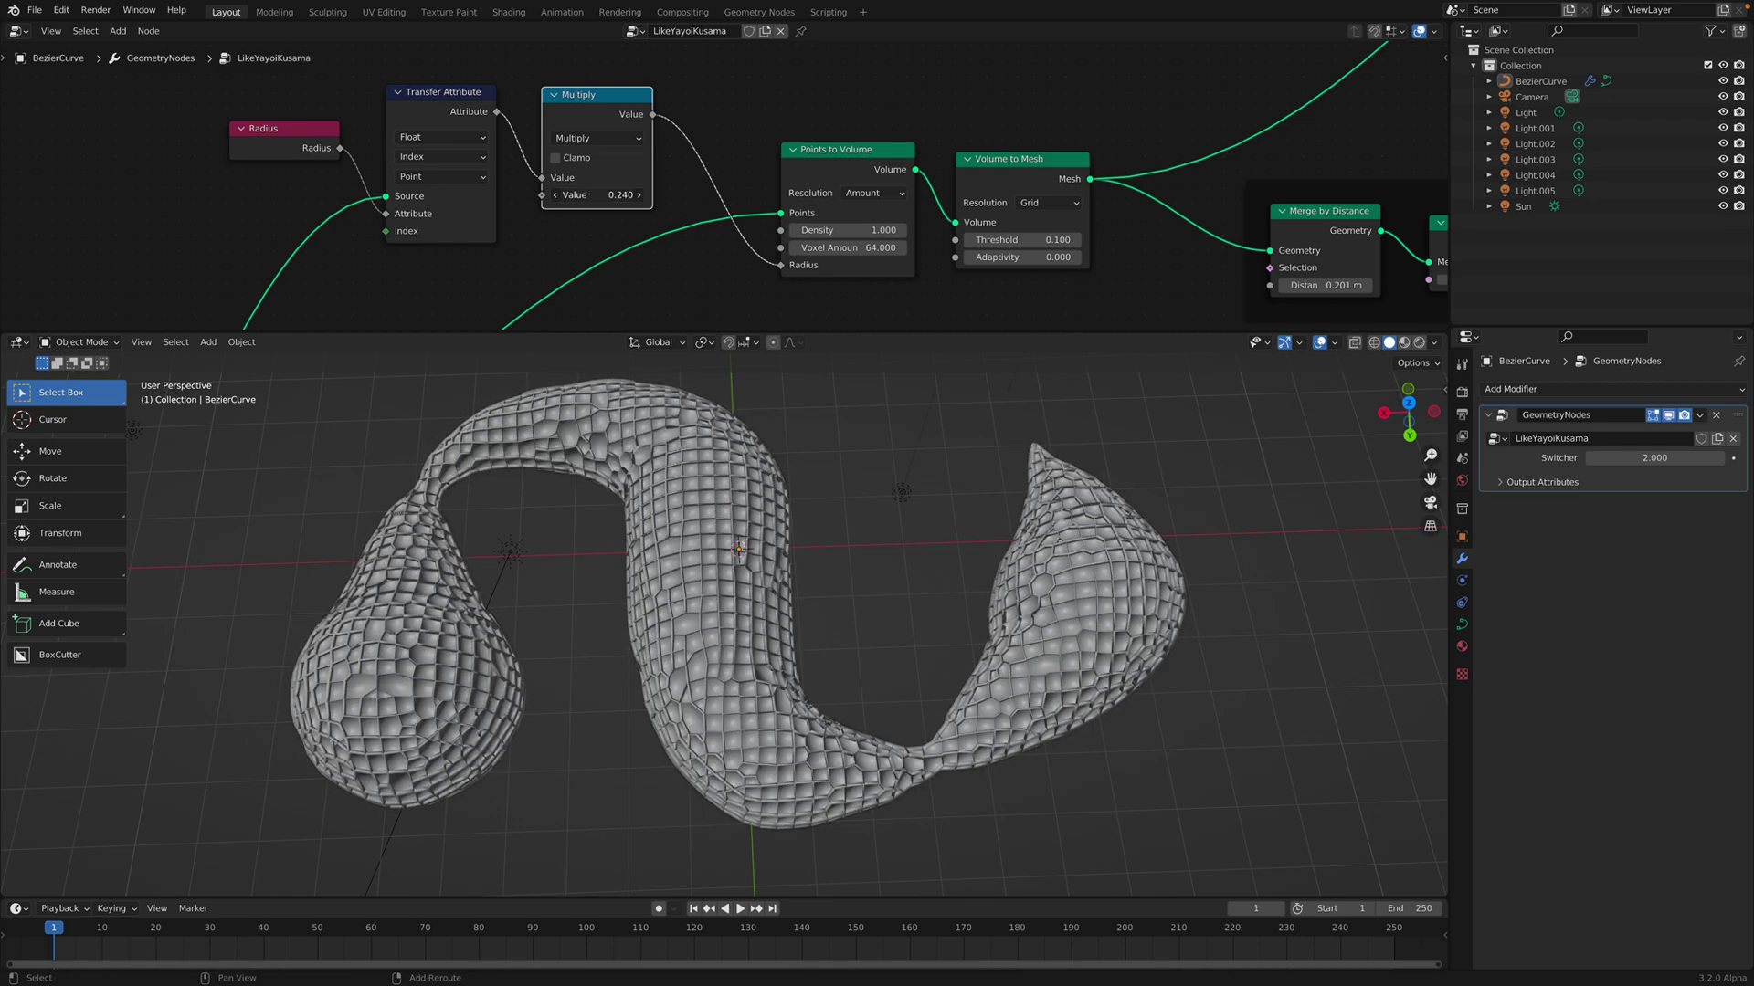
middle_drag(585, 473, 885, 529)
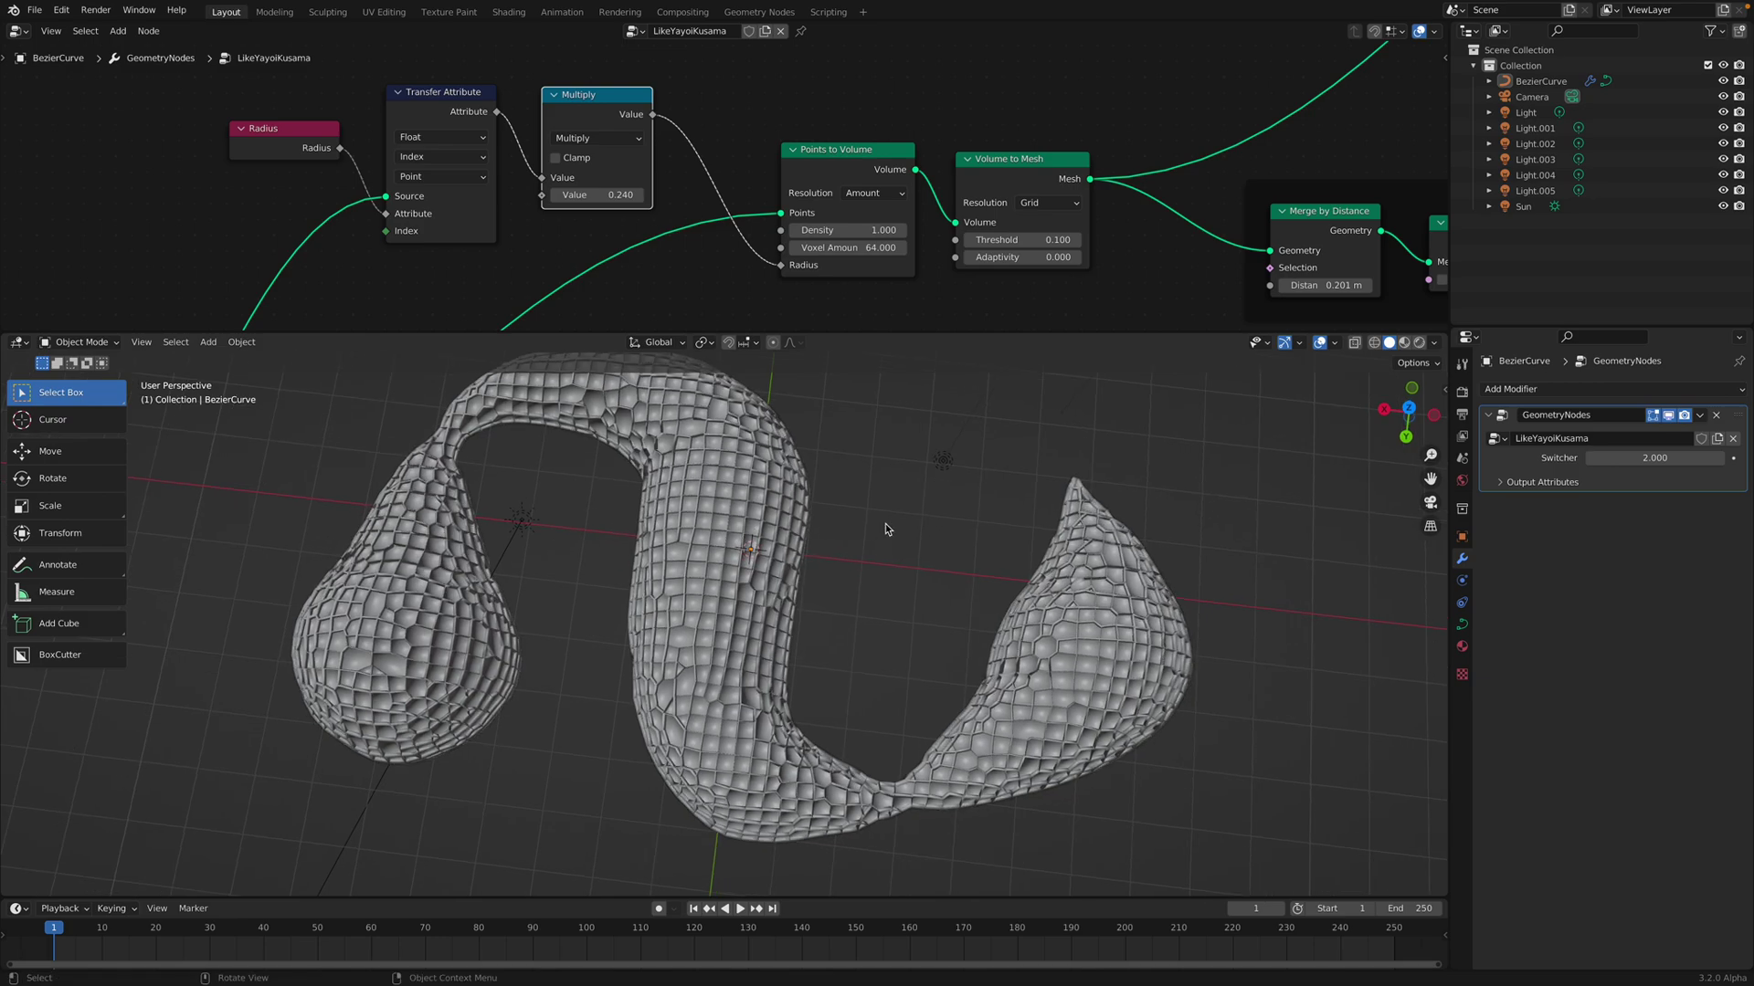
Shift the Points to Volume and Volume to Mesh nodes closer to the Multiply node
middle_drag(889, 199, 801, 174)
drag(762, 129, 753, 136)
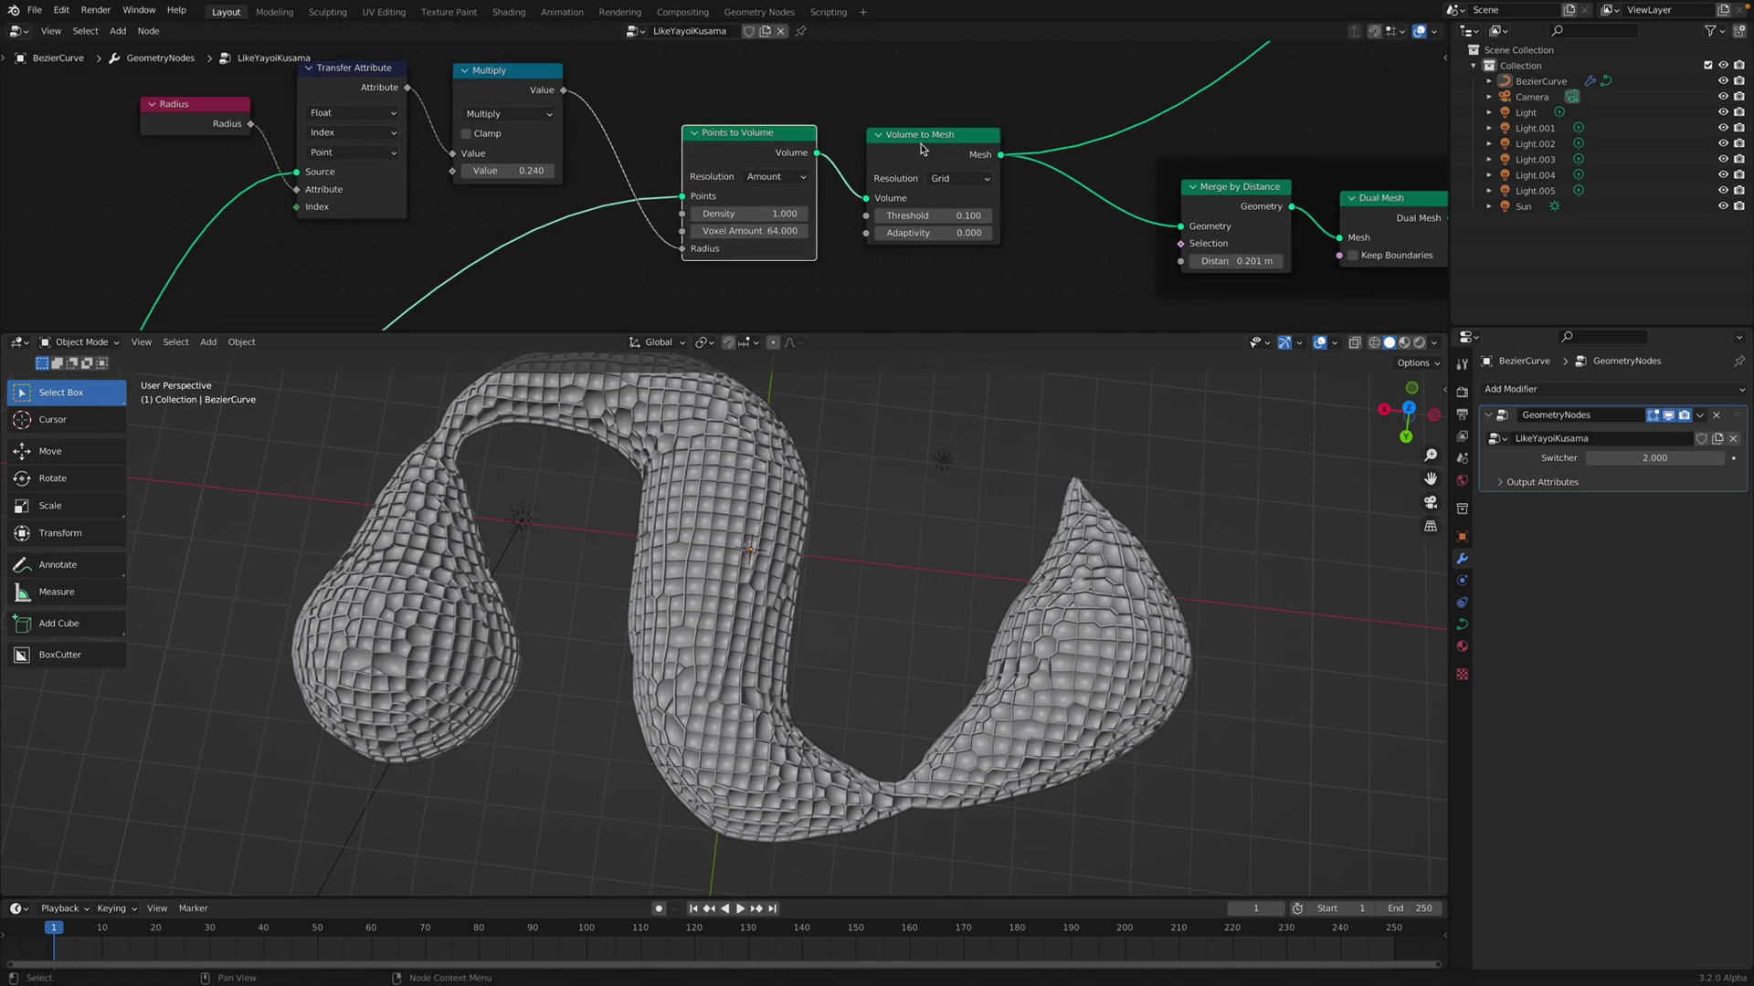
drag(920, 144, 896, 143)
middle_drag(889, 143, 826, 142)
drag(721, 151, 707, 151)
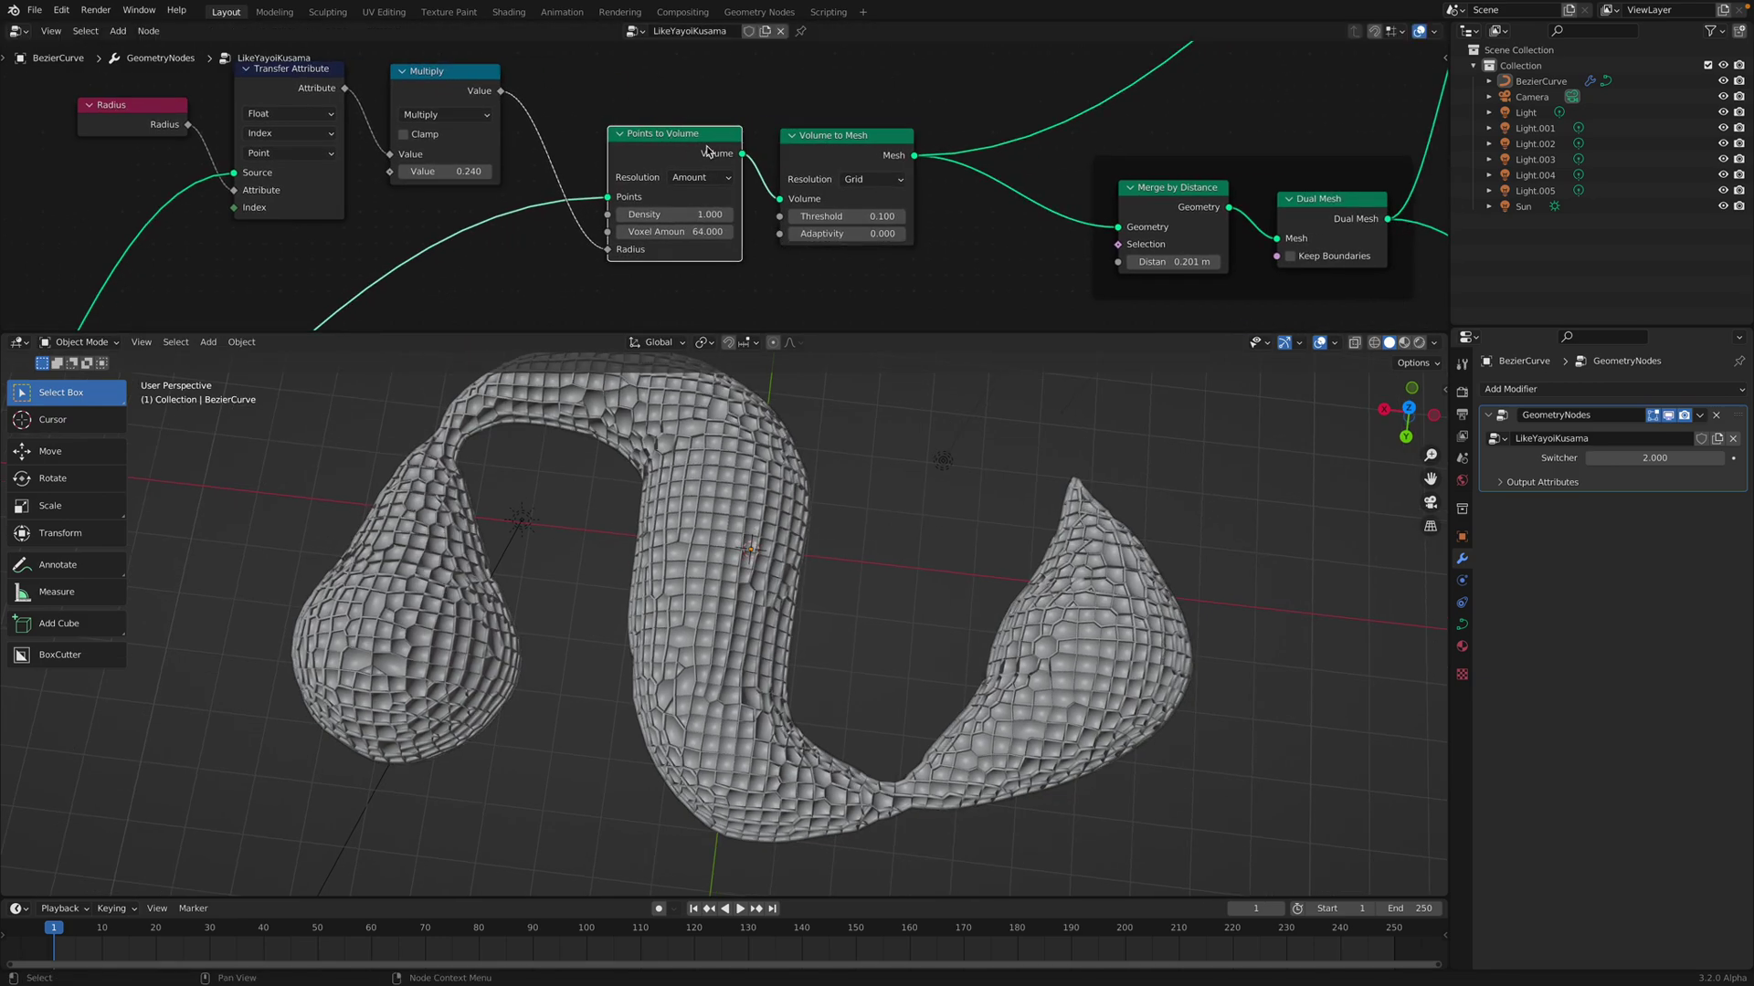
middle_drag(708, 150, 749, 225)
drag(747, 165, 764, 158)
drag(613, 128, 620, 131)
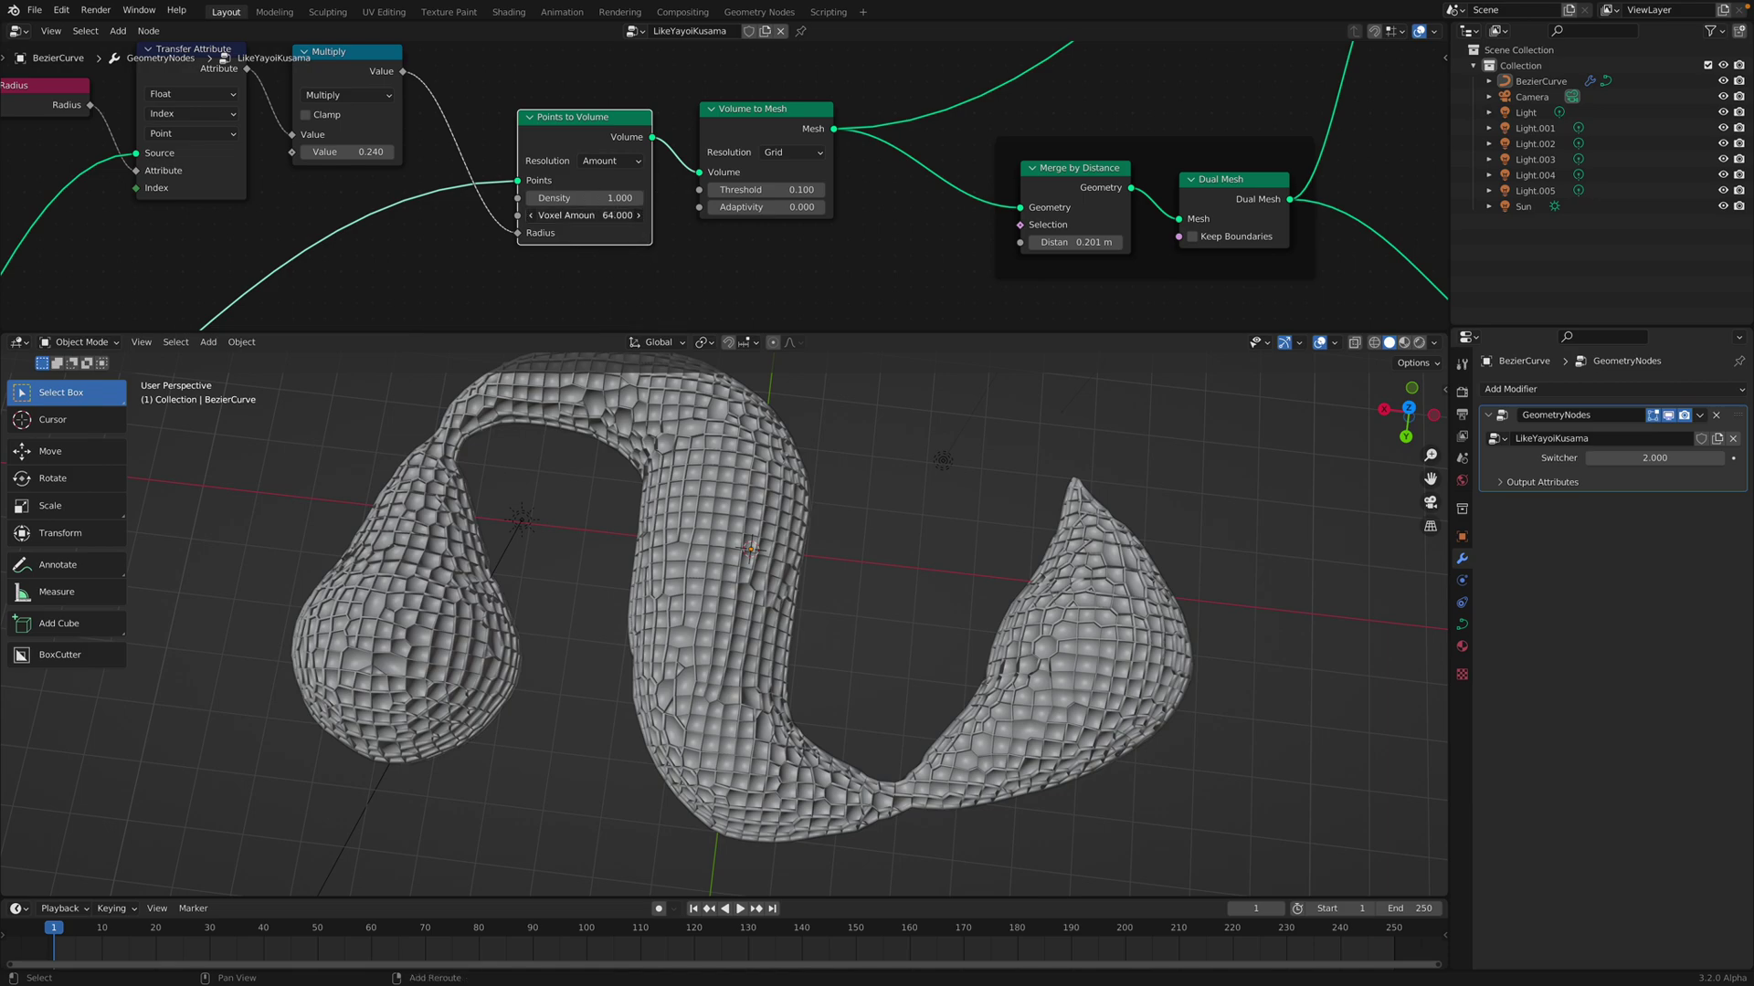
Set the Points to Volume node's Voxel Amount to 32.06
shift+drag(614, 216, 603, 216)
click(614, 215)
text(32)
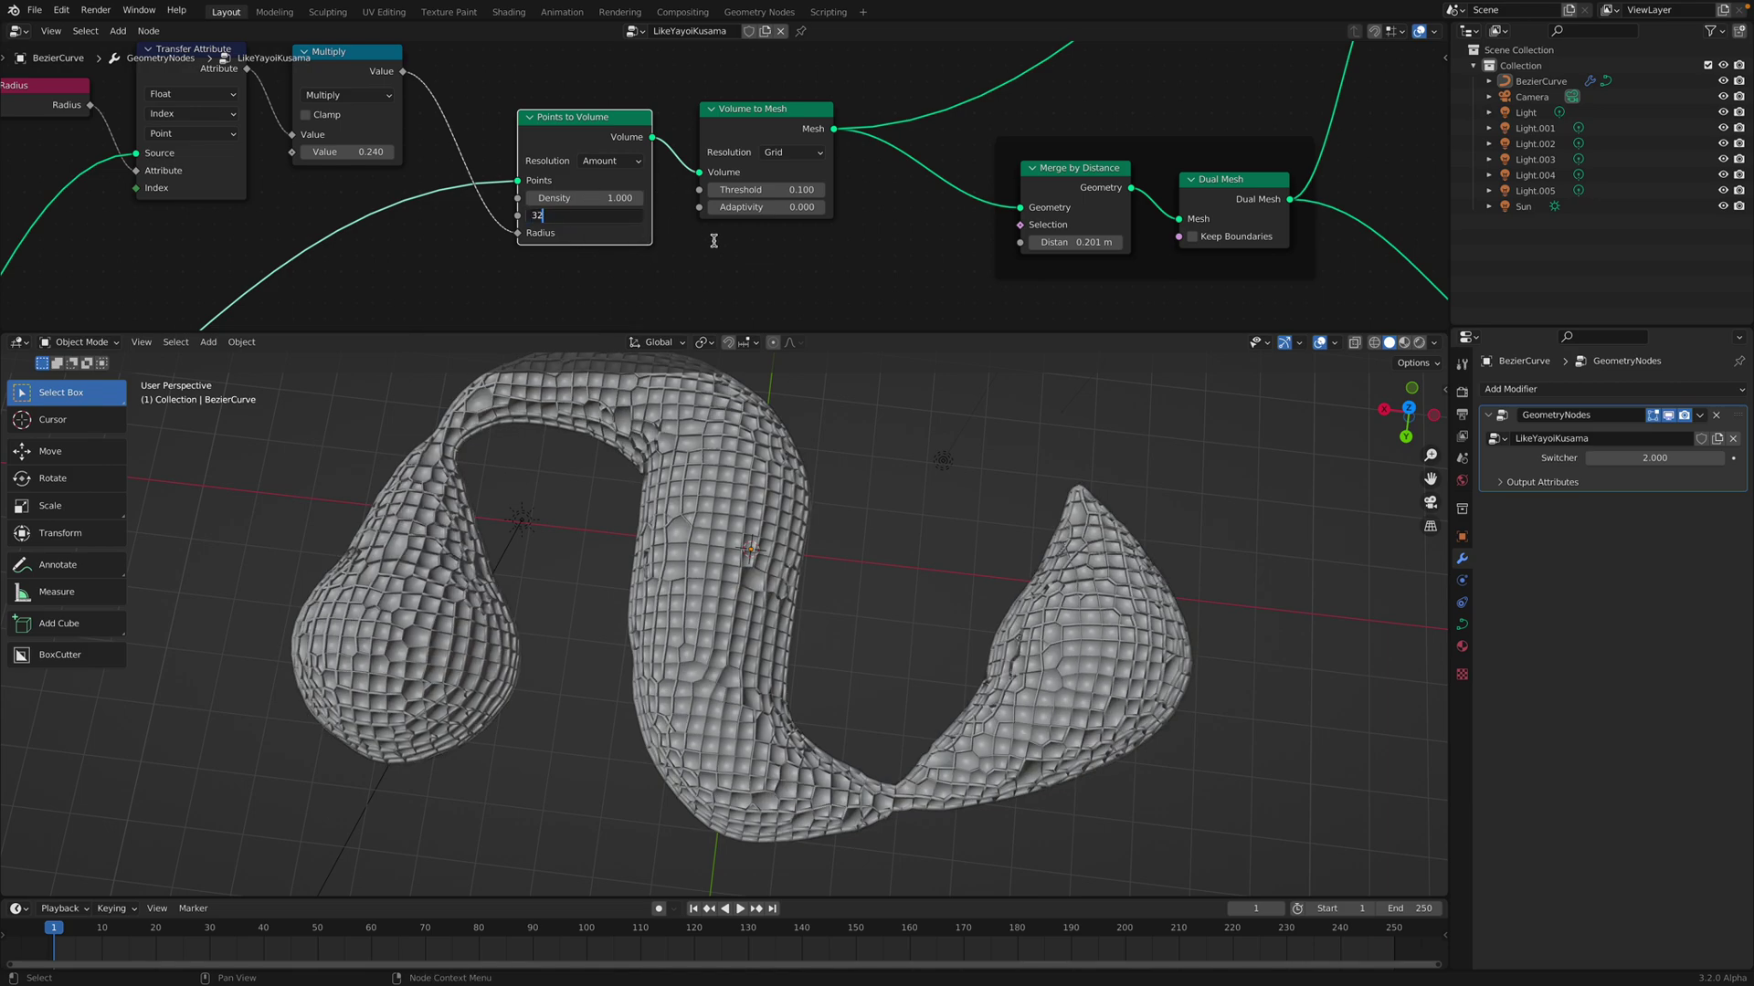
text(.06)
key(Return)
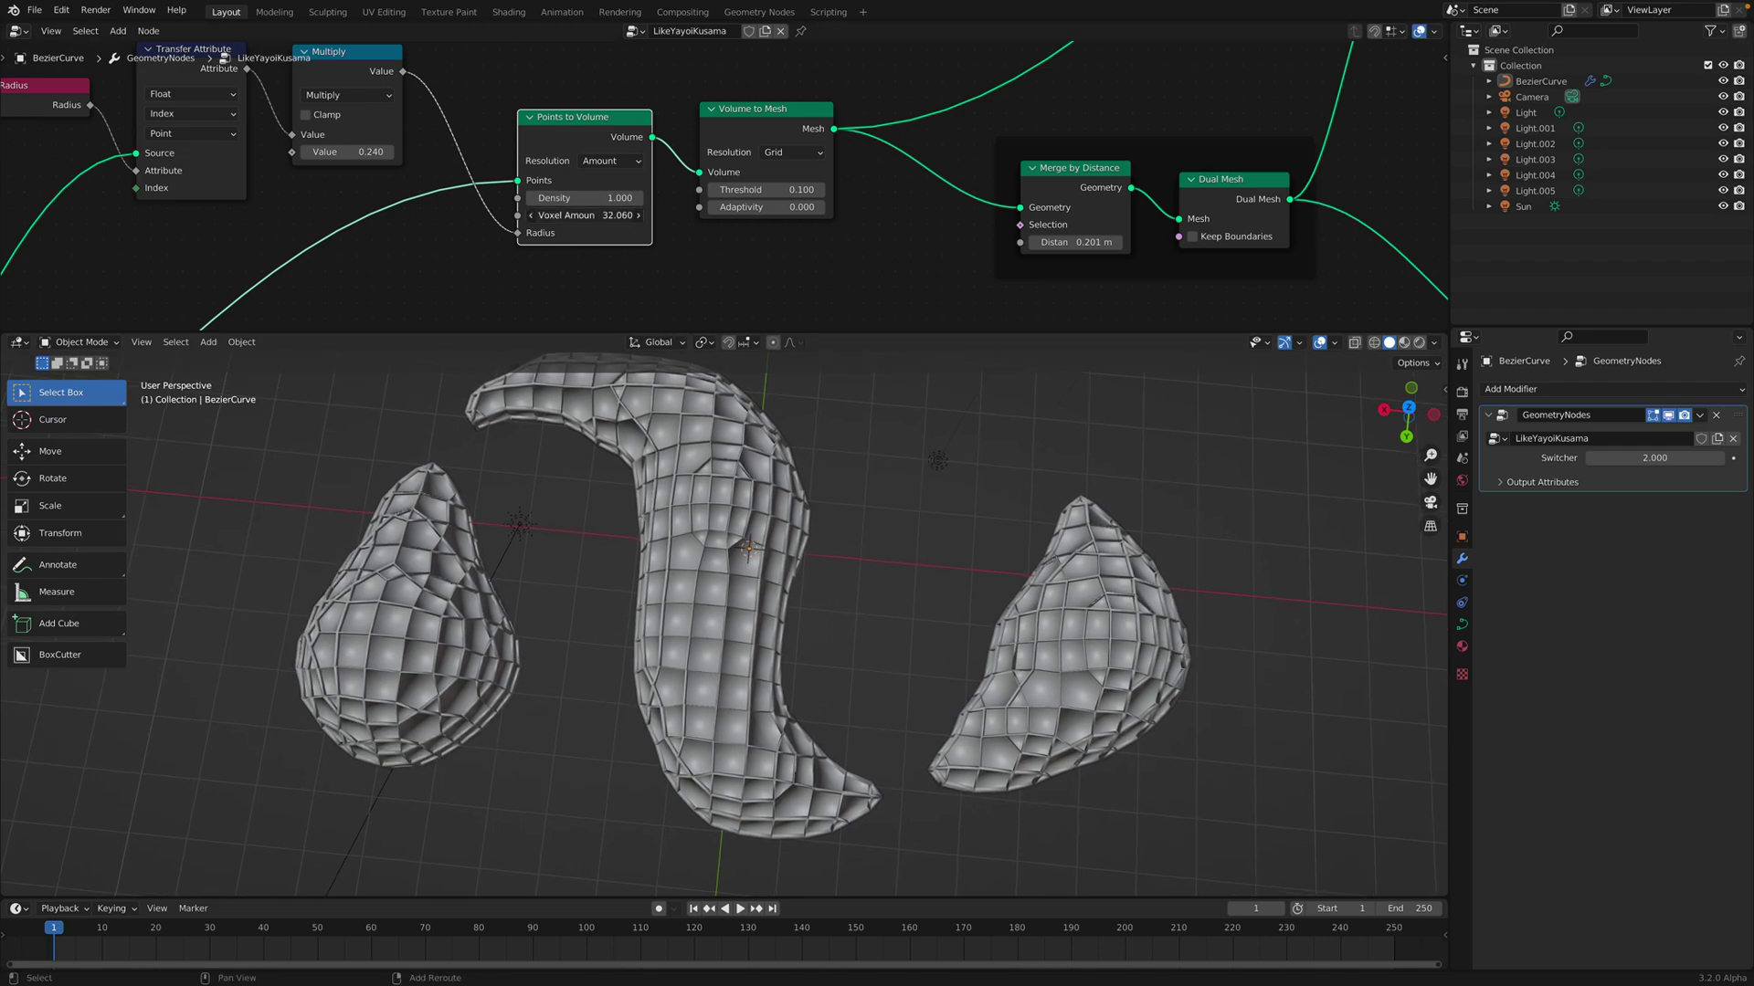
Raise the Points to Volume node's Voxel Amount and set it back to 64
drag(584, 215, 653, 215)
click(580, 216)
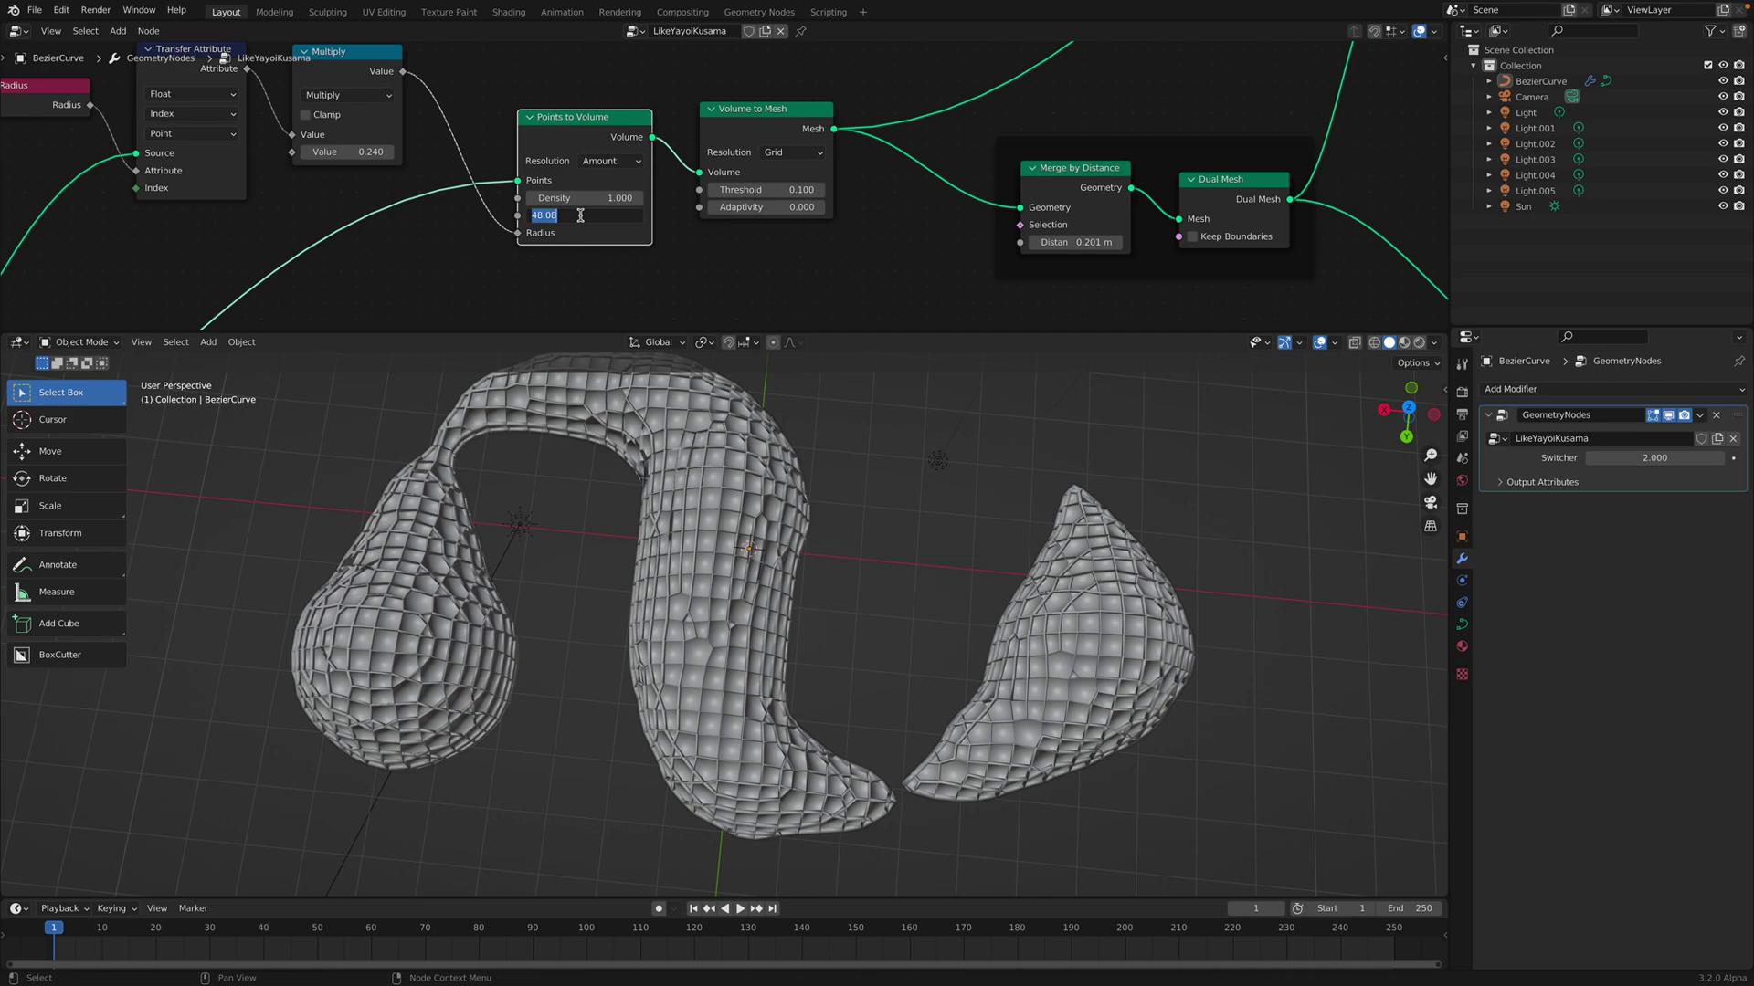
text(64)
key(Return)
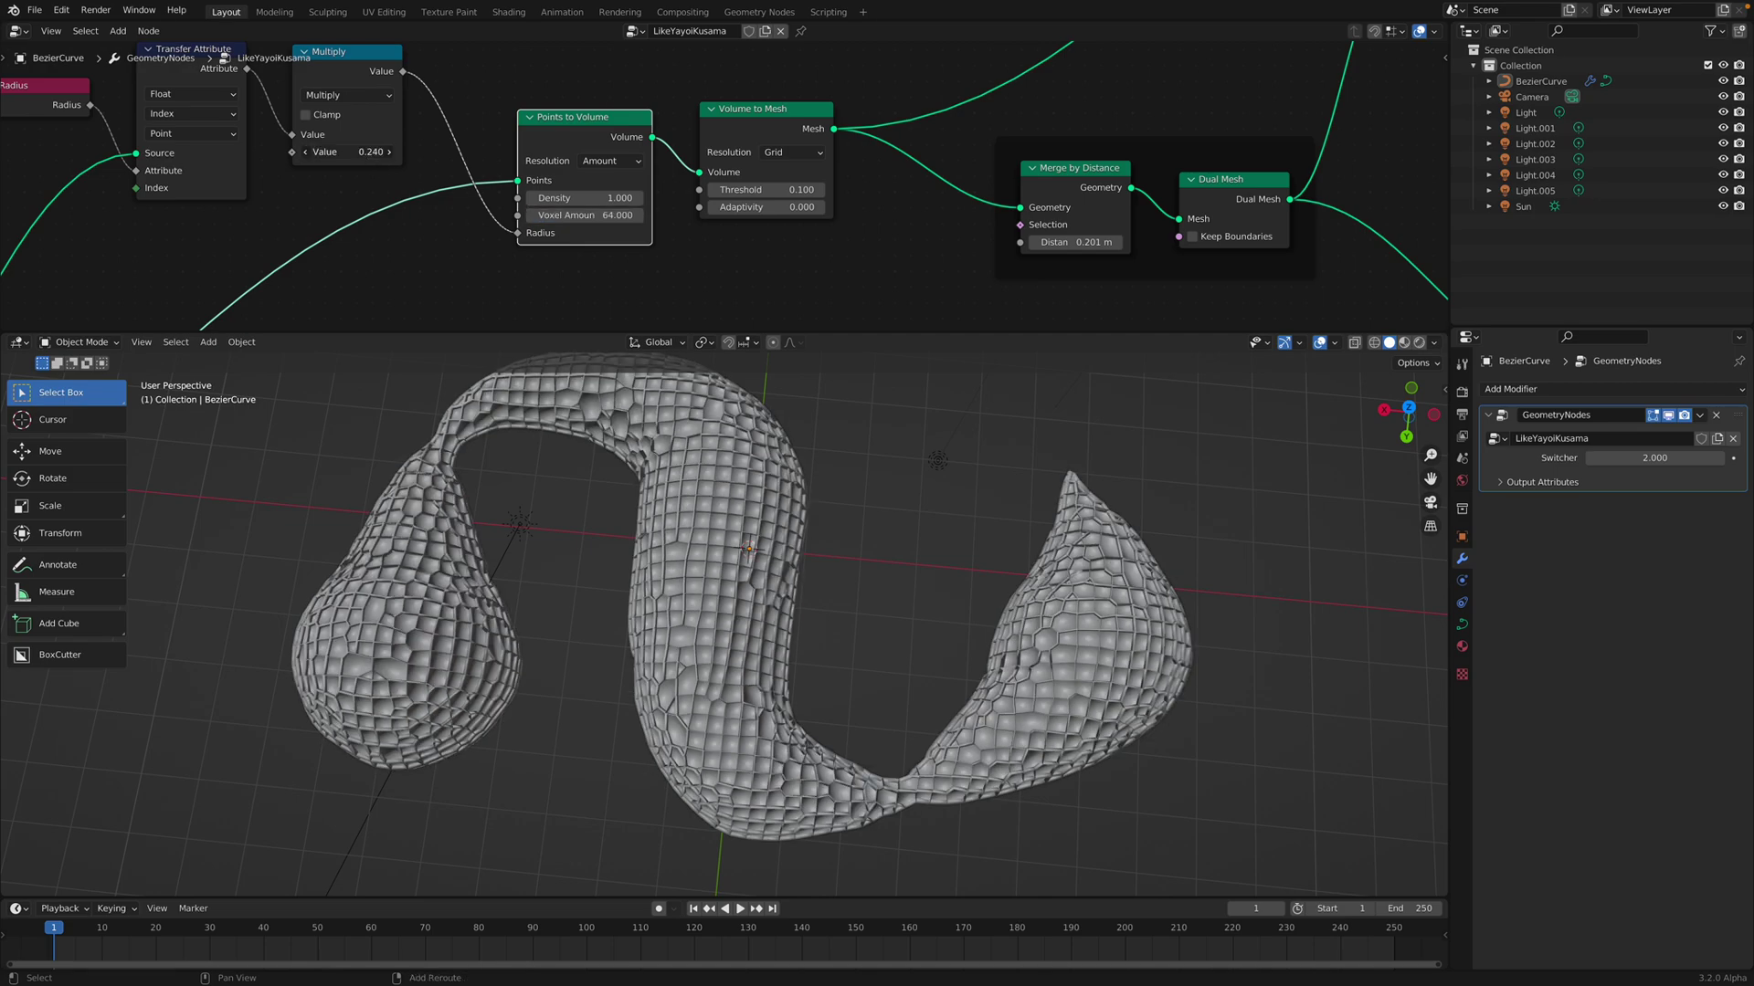
Set the Multiply value to 0.260 and nudge the Points to Volume and Volume to Mesh nodes
drag(347, 151, 356, 151)
drag(574, 123, 571, 117)
drag(731, 128, 724, 127)
Set the Merge by Distance node's distance to 0.381 m and switch the viewport to rendered shading
middle_drag(713, 151, 506, 185)
middle_drag(847, 210, 700, 173)
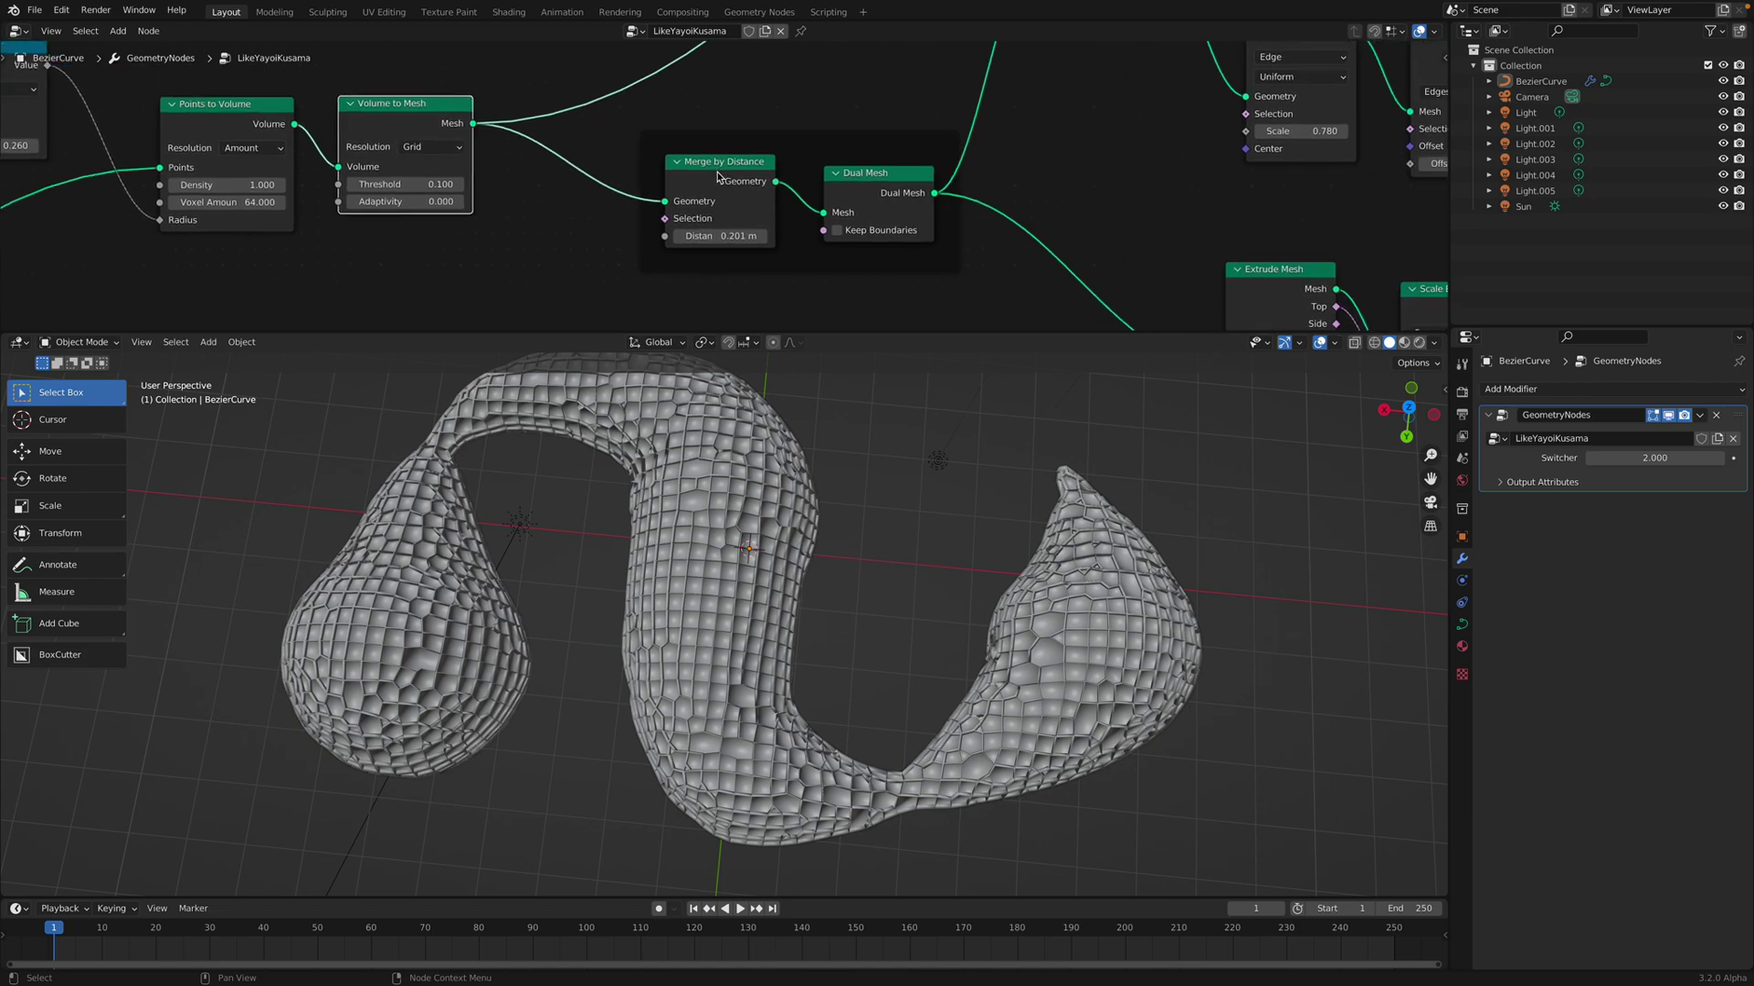
drag(717, 237, 741, 237)
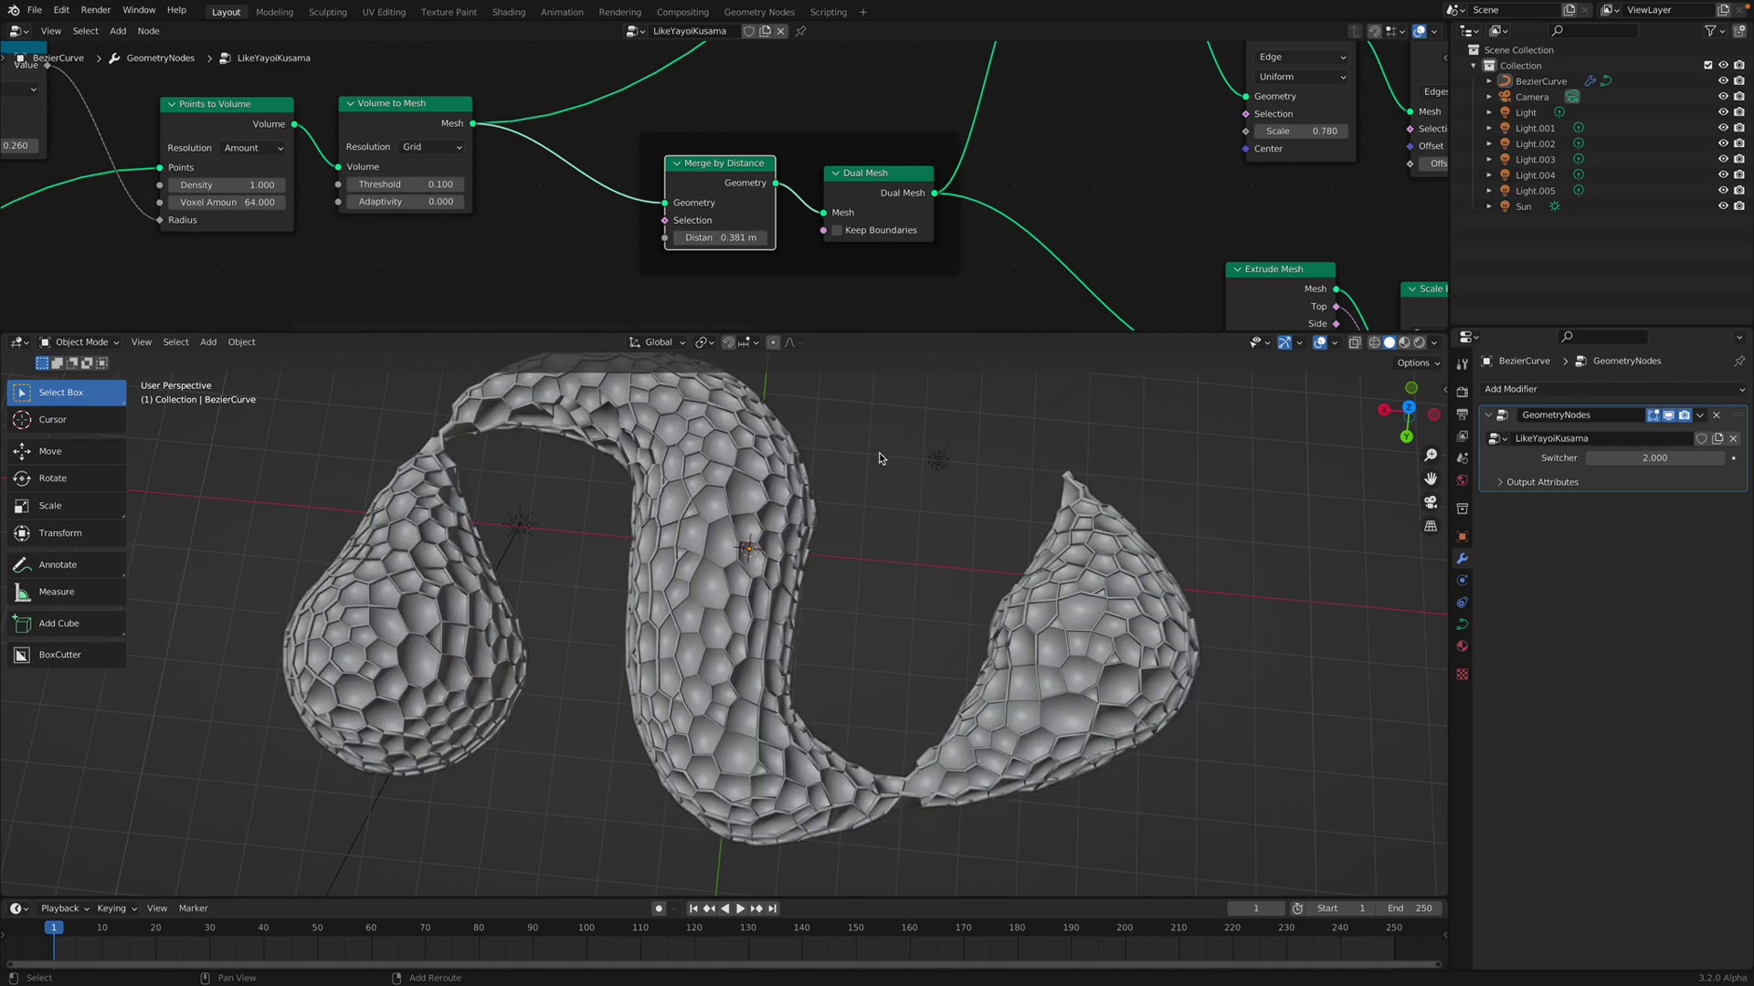
mouse_move(1026, 575)
middle_down()
mouse_move(1025, 513)
mouse_move(1026, 577)
middle_up()
click(1418, 343)
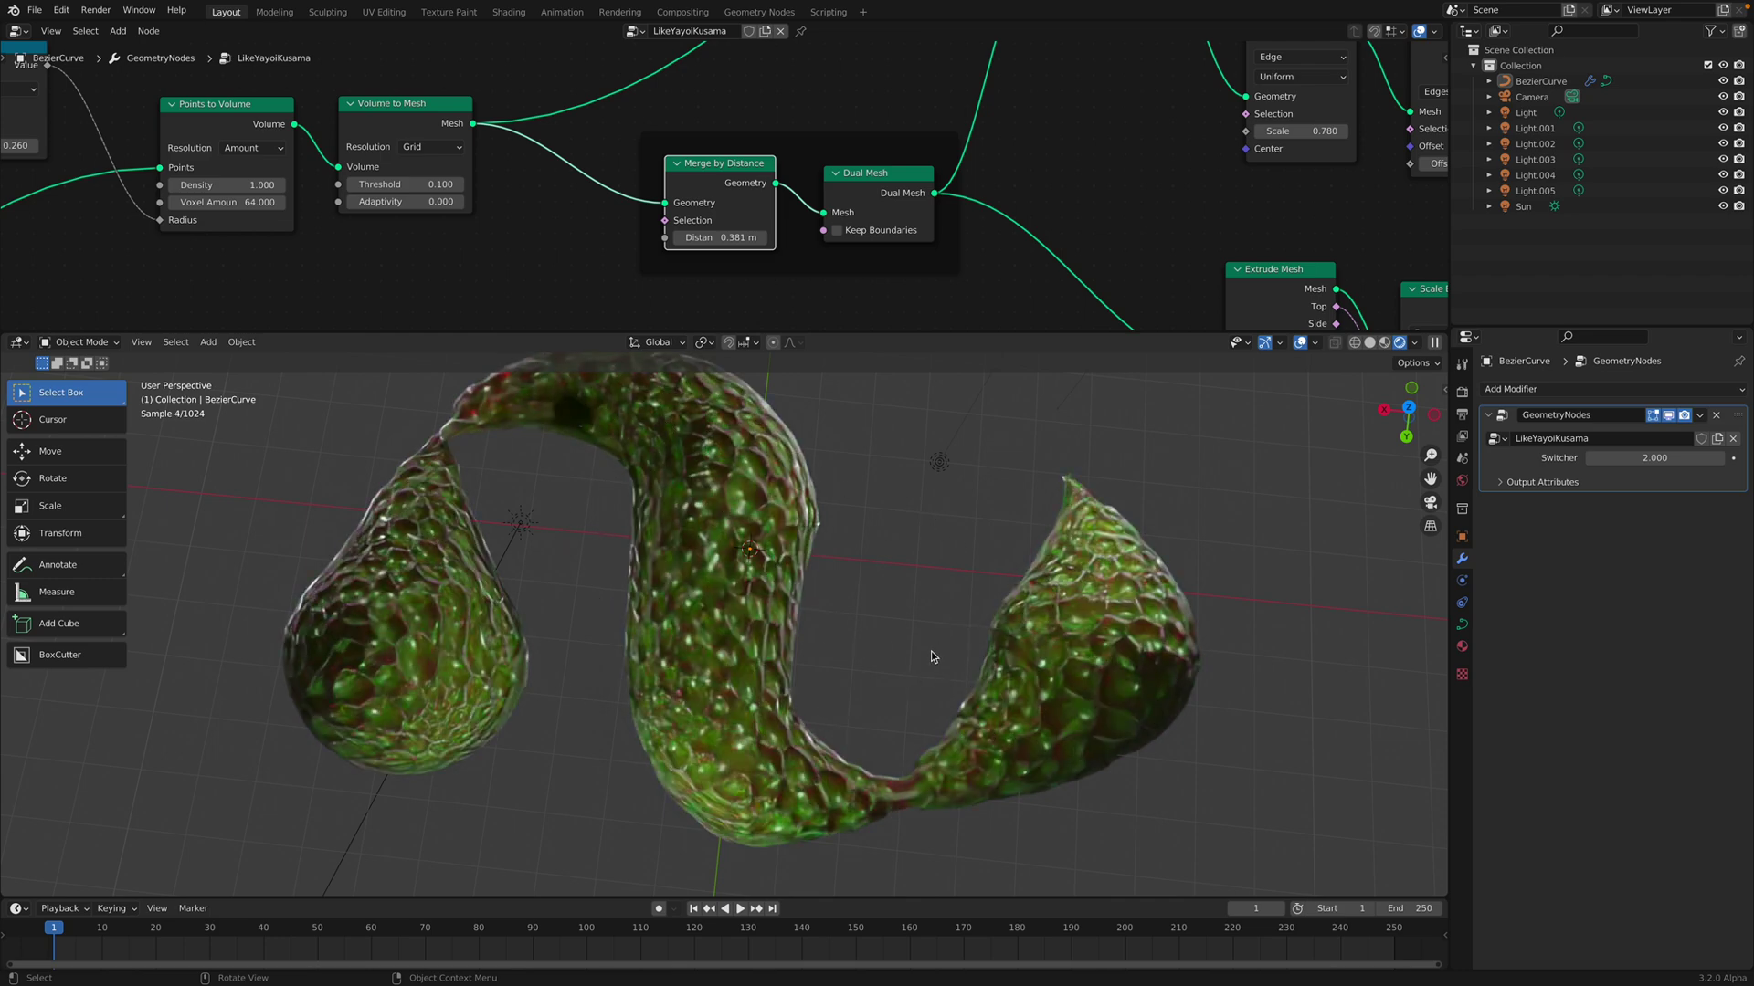
Examine the Dual Mesh output branches, including the face-based Extrude Mesh, Scale Elements and Set Material nodes
scroll(922, 137, down, 3)
middle_drag(908, 159, 813, 155)
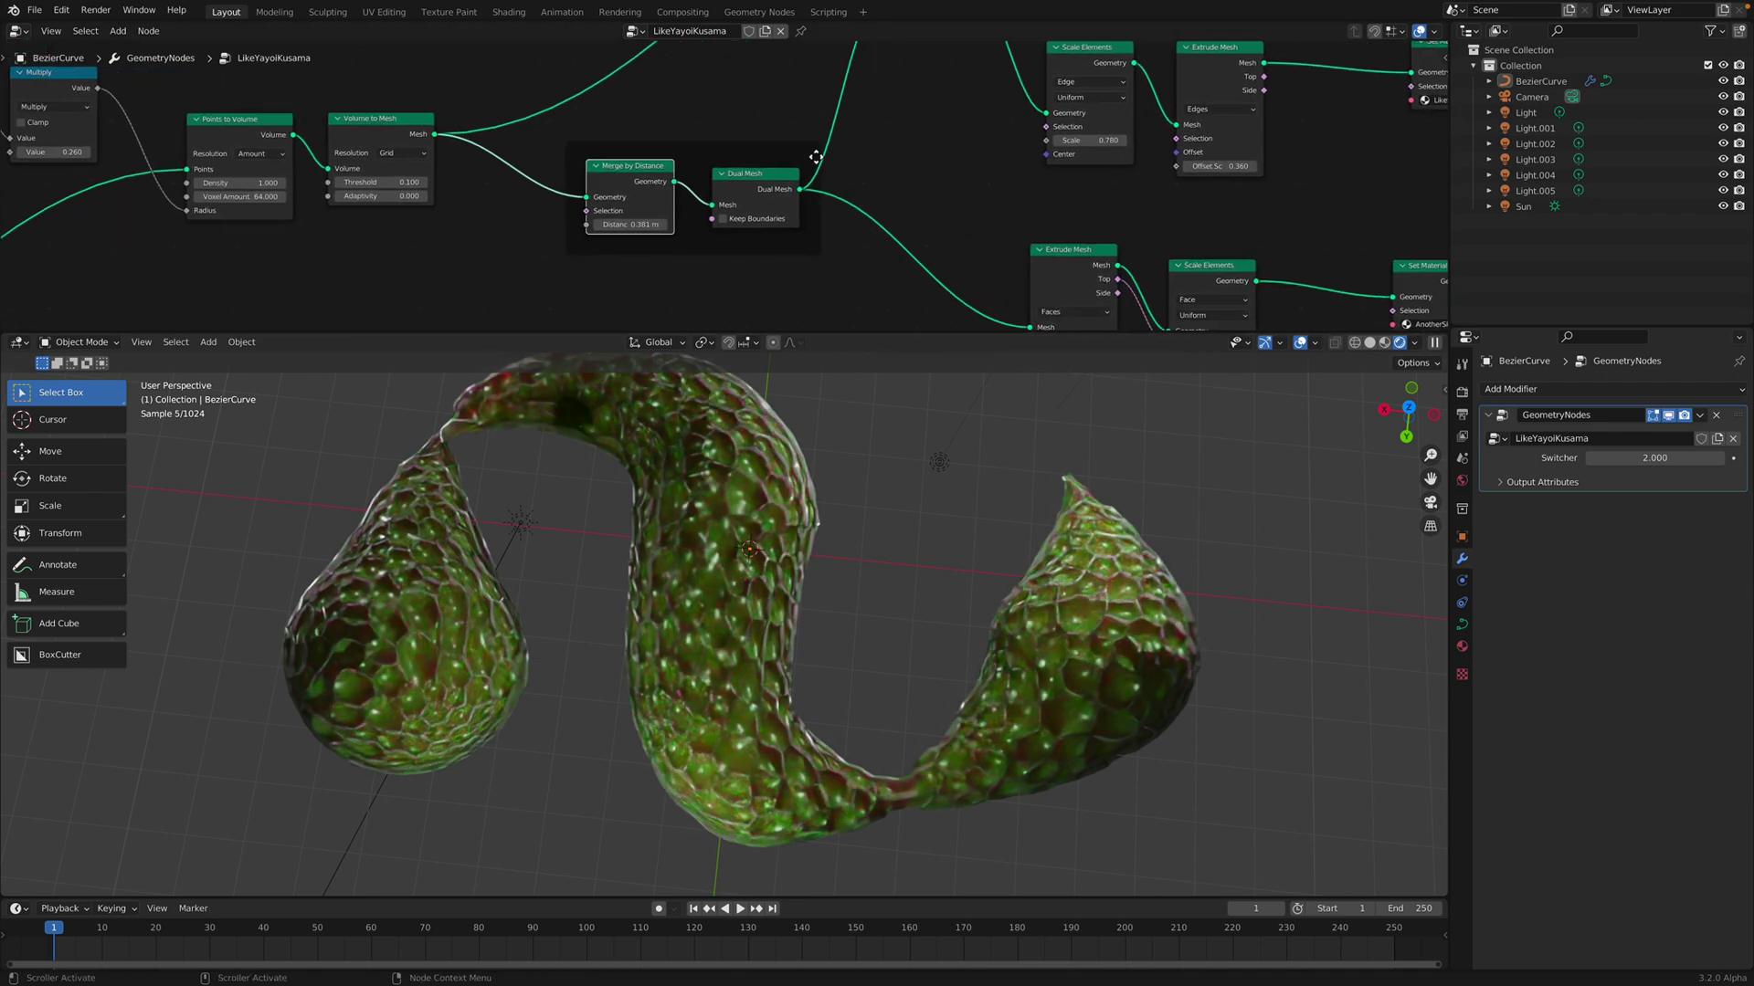
middle_drag(1002, 263, 774, 159)
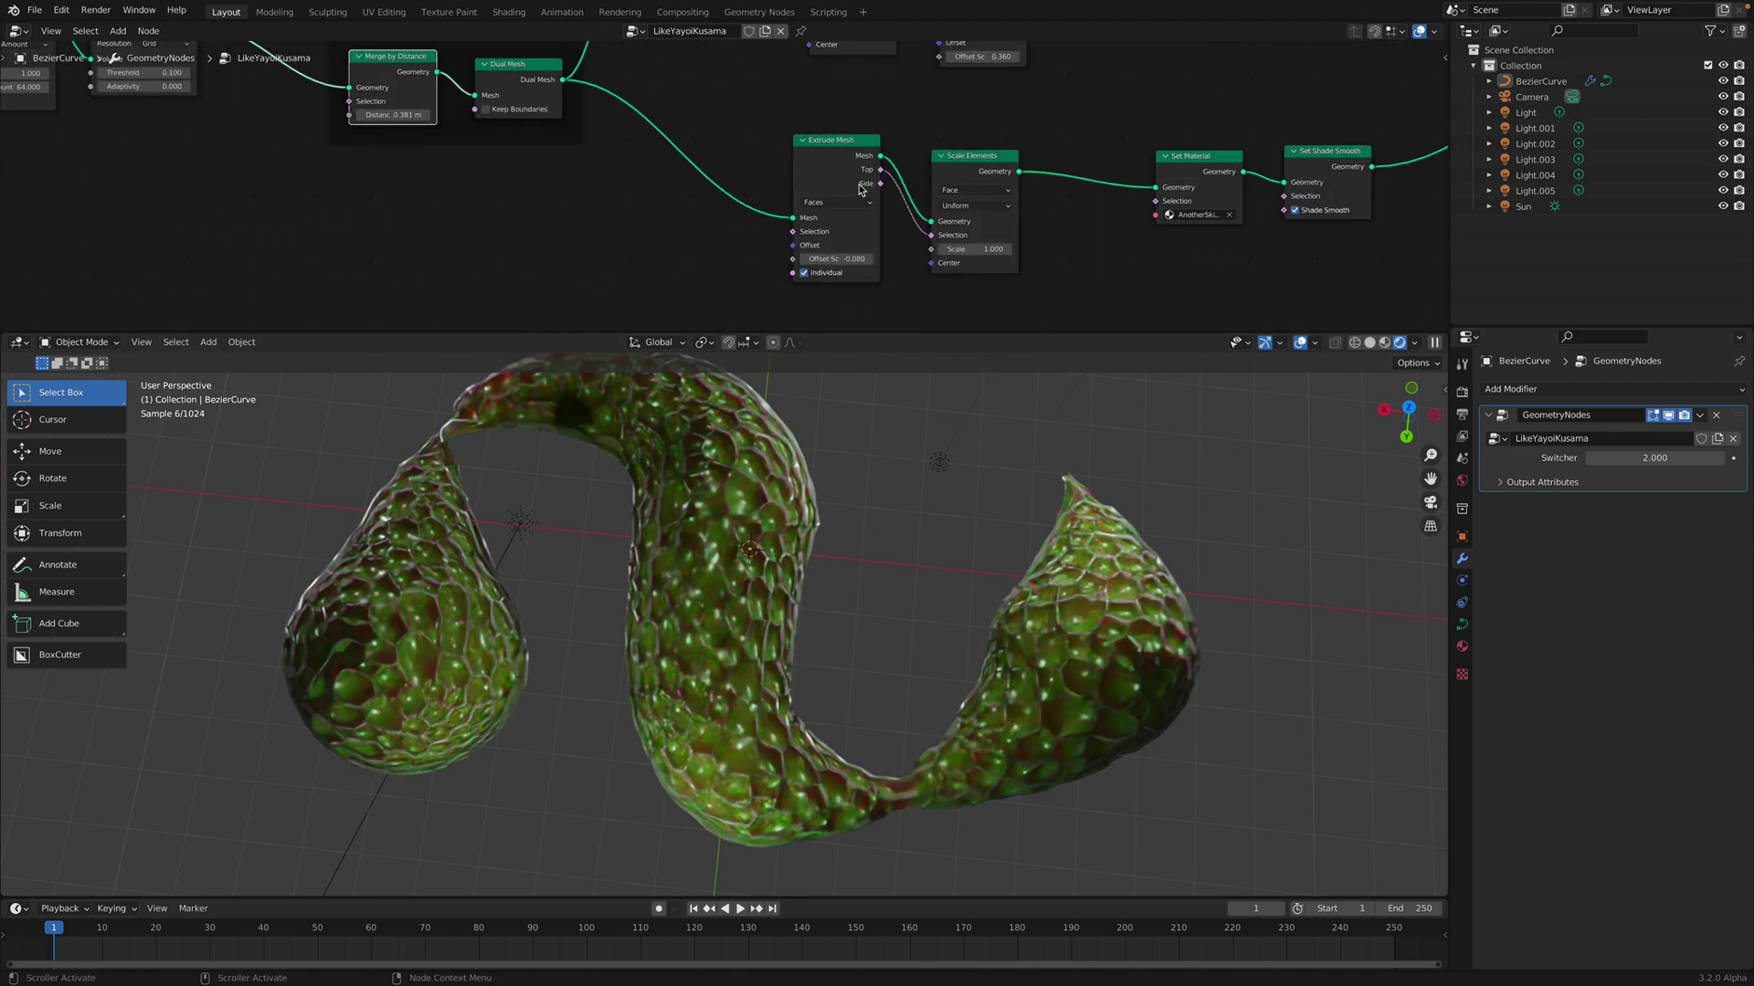
click(970, 170)
middle_drag(1062, 179, 826, 248)
scroll(1005, 196, down, 3)
middle_drag(890, 105, 938, 268)
Set the Switcher to 1 to show the edge-extruded skin and save the file
click(1637, 457)
text(1)
key(Return)
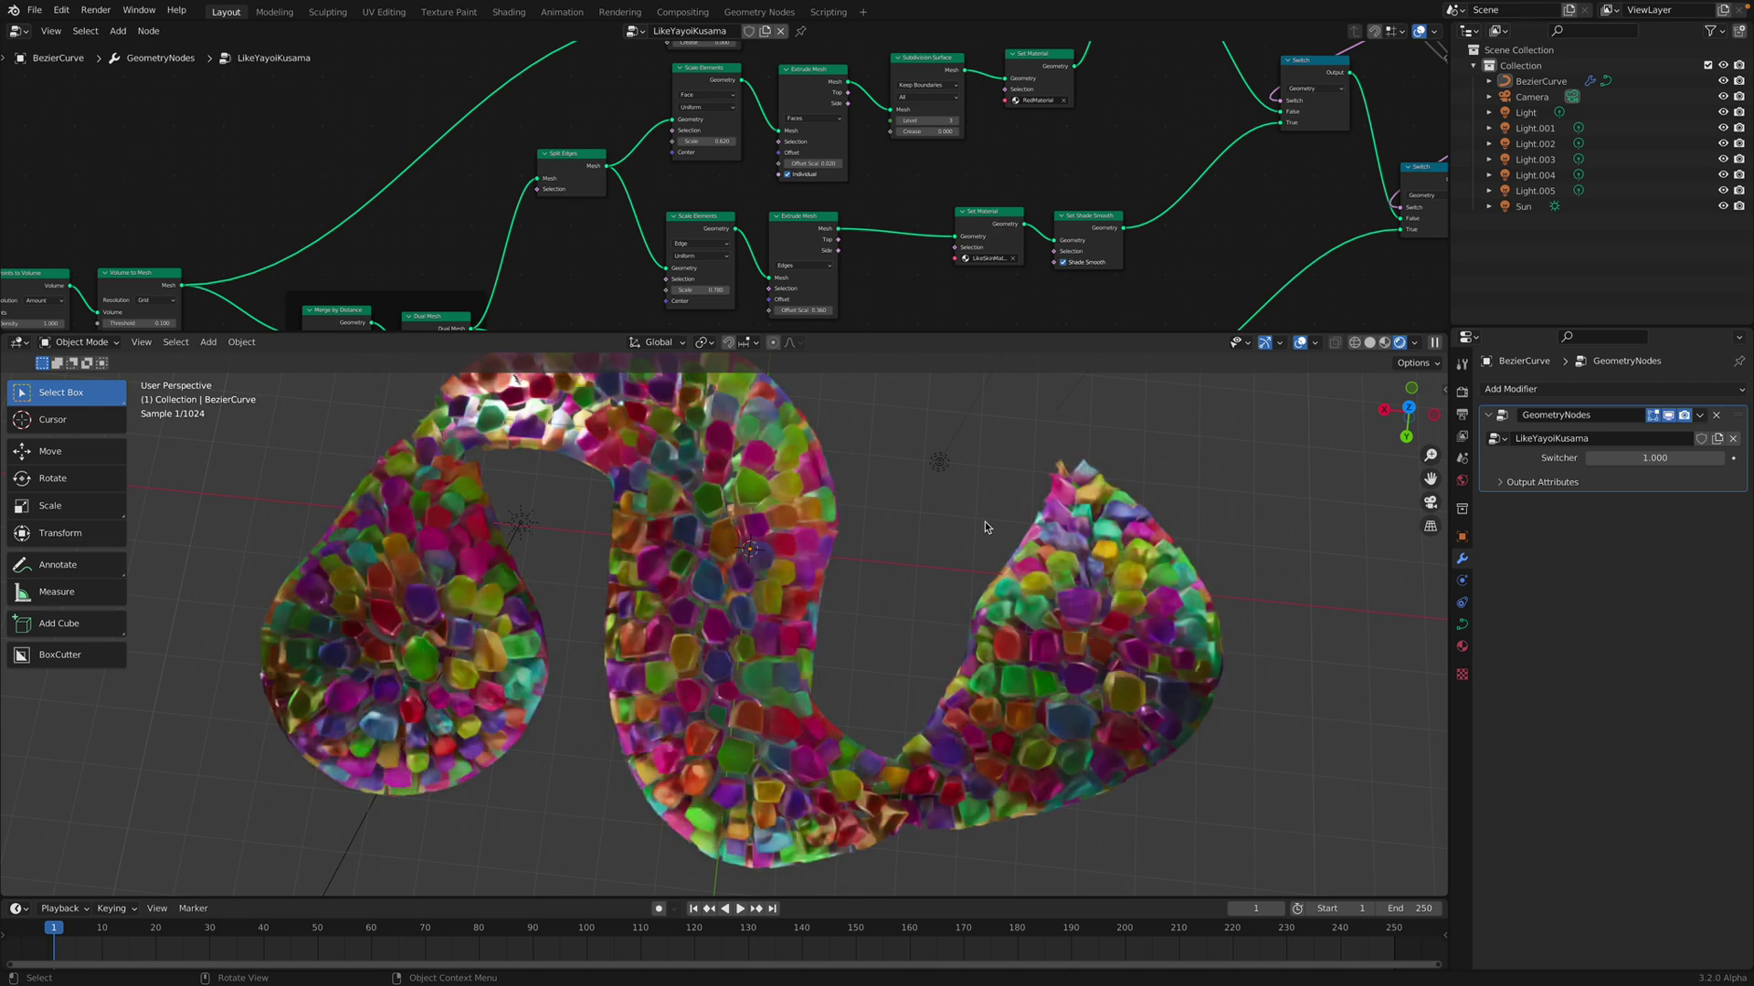
middle_drag(1100, 566, 1116, 563)
key(ctrl+s)
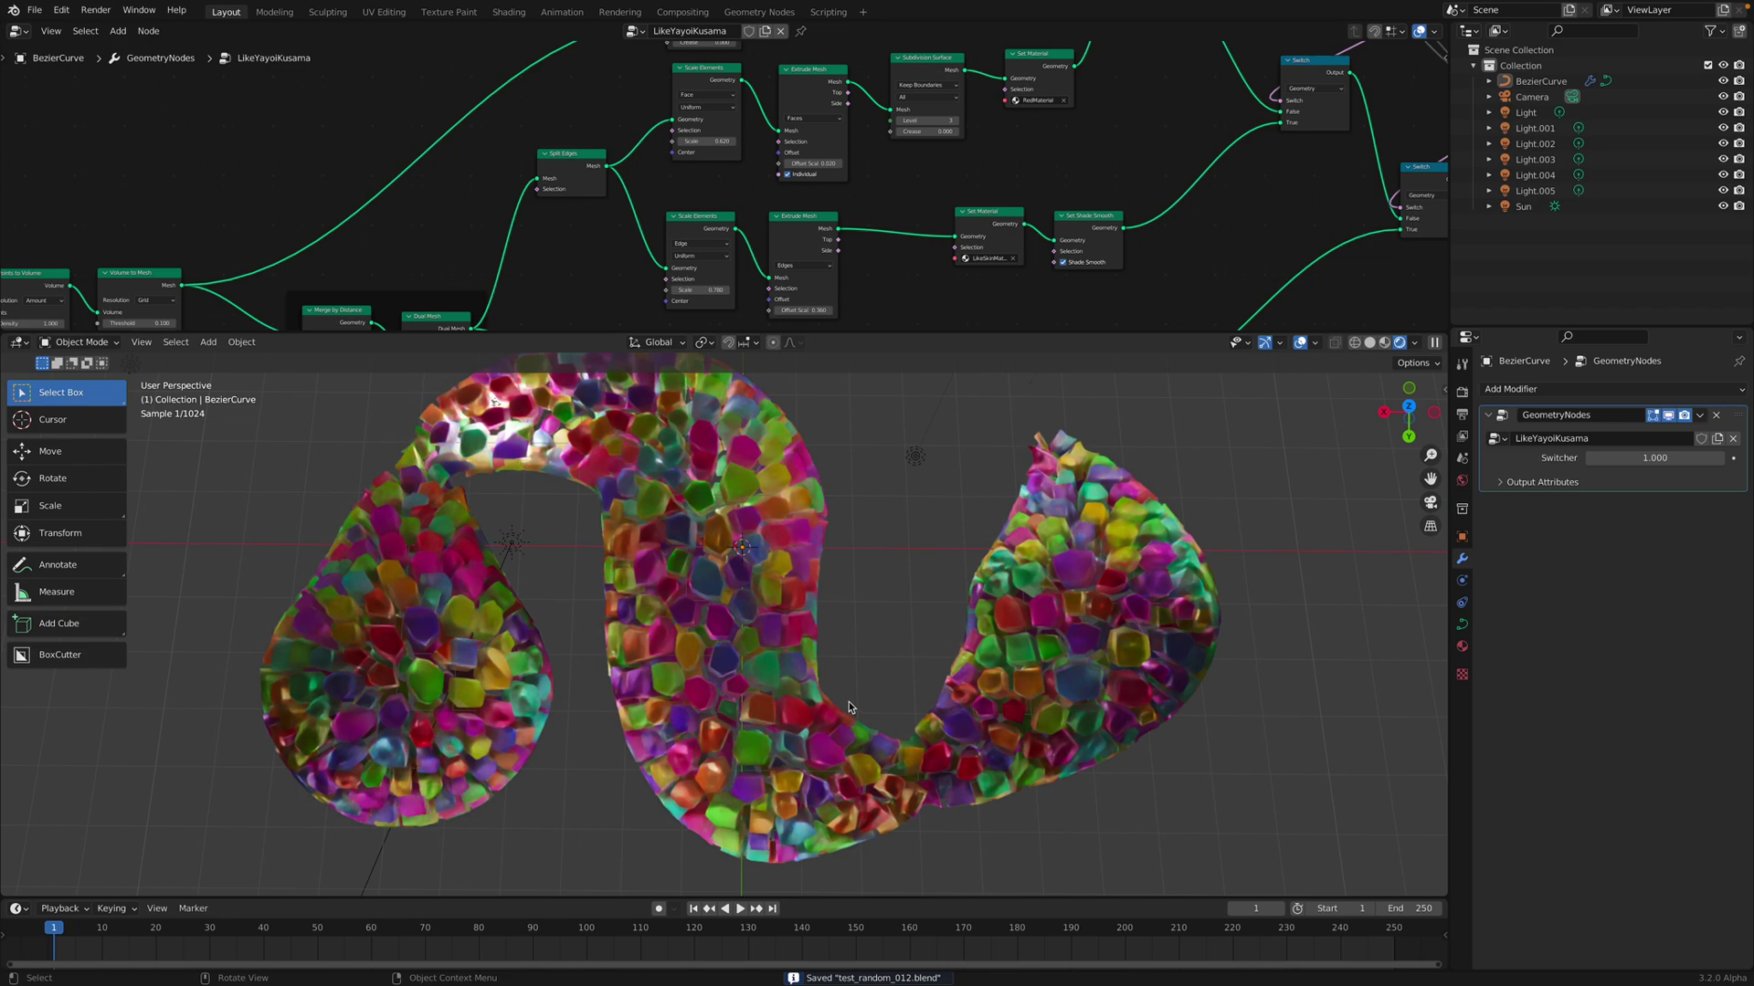
Switch the viewport to solid shading and enlarge the node editor area
key(z)
key(6)
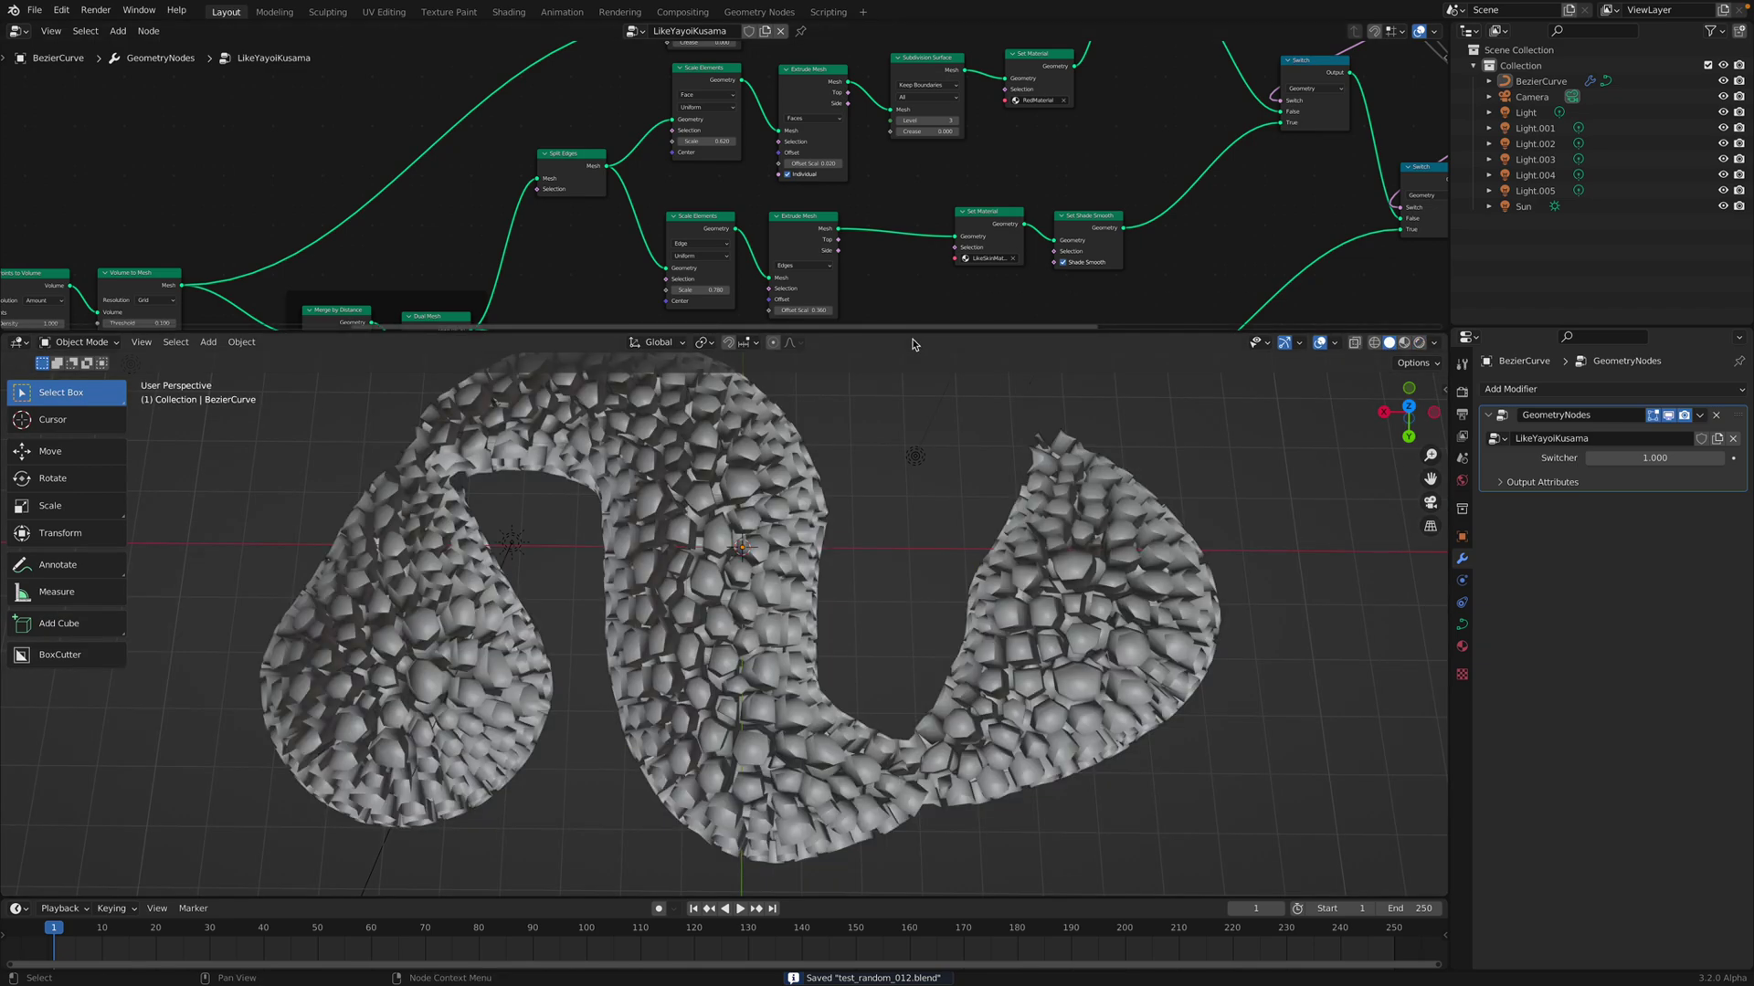
drag(913, 330, 913, 525)
middle_drag(371, 404, 551, 355)
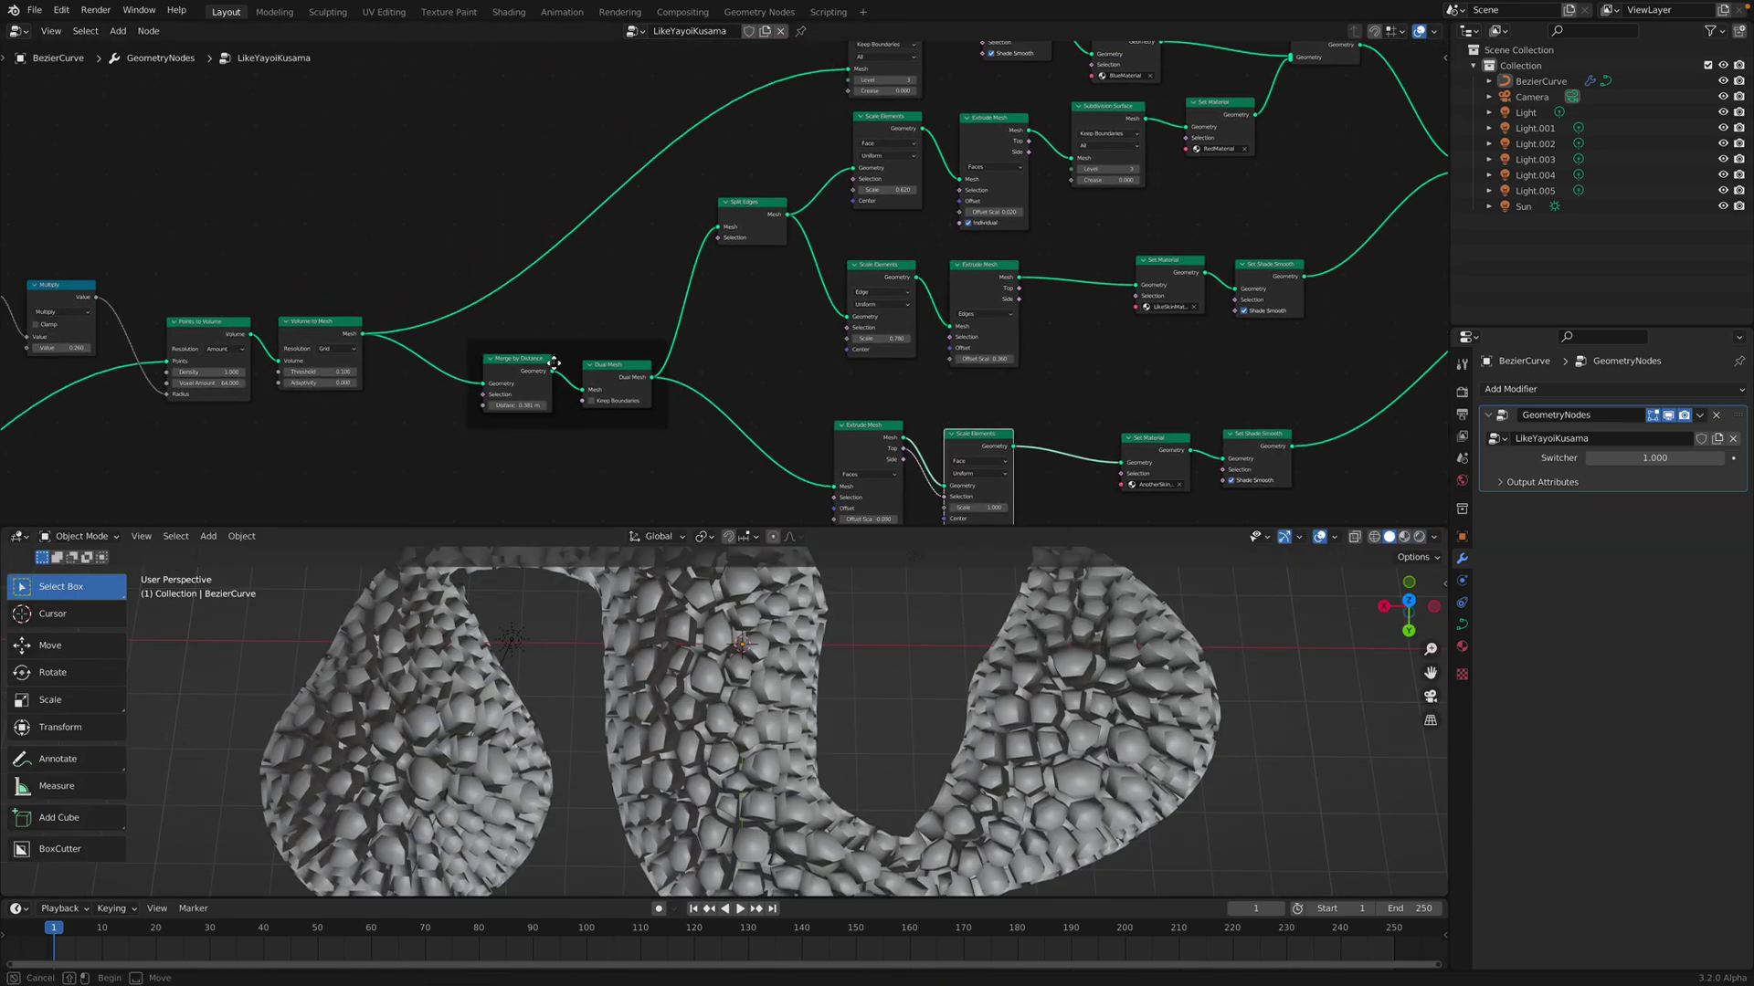
Adjust the placement of the Split Edges node, both Scale Elements nodes and the edge-mode Extrude Mesh node
scroll(630, 356, up, 3)
middle_drag(764, 197, 664, 287)
mouse_move(664, 286)
mouse_down()
mouse_move(653, 311)
mouse_move(665, 293)
mouse_move(669, 308)
mouse_up()
middle_drag(768, 269, 692, 277)
drag(748, 172, 721, 200)
drag(736, 354, 719, 355)
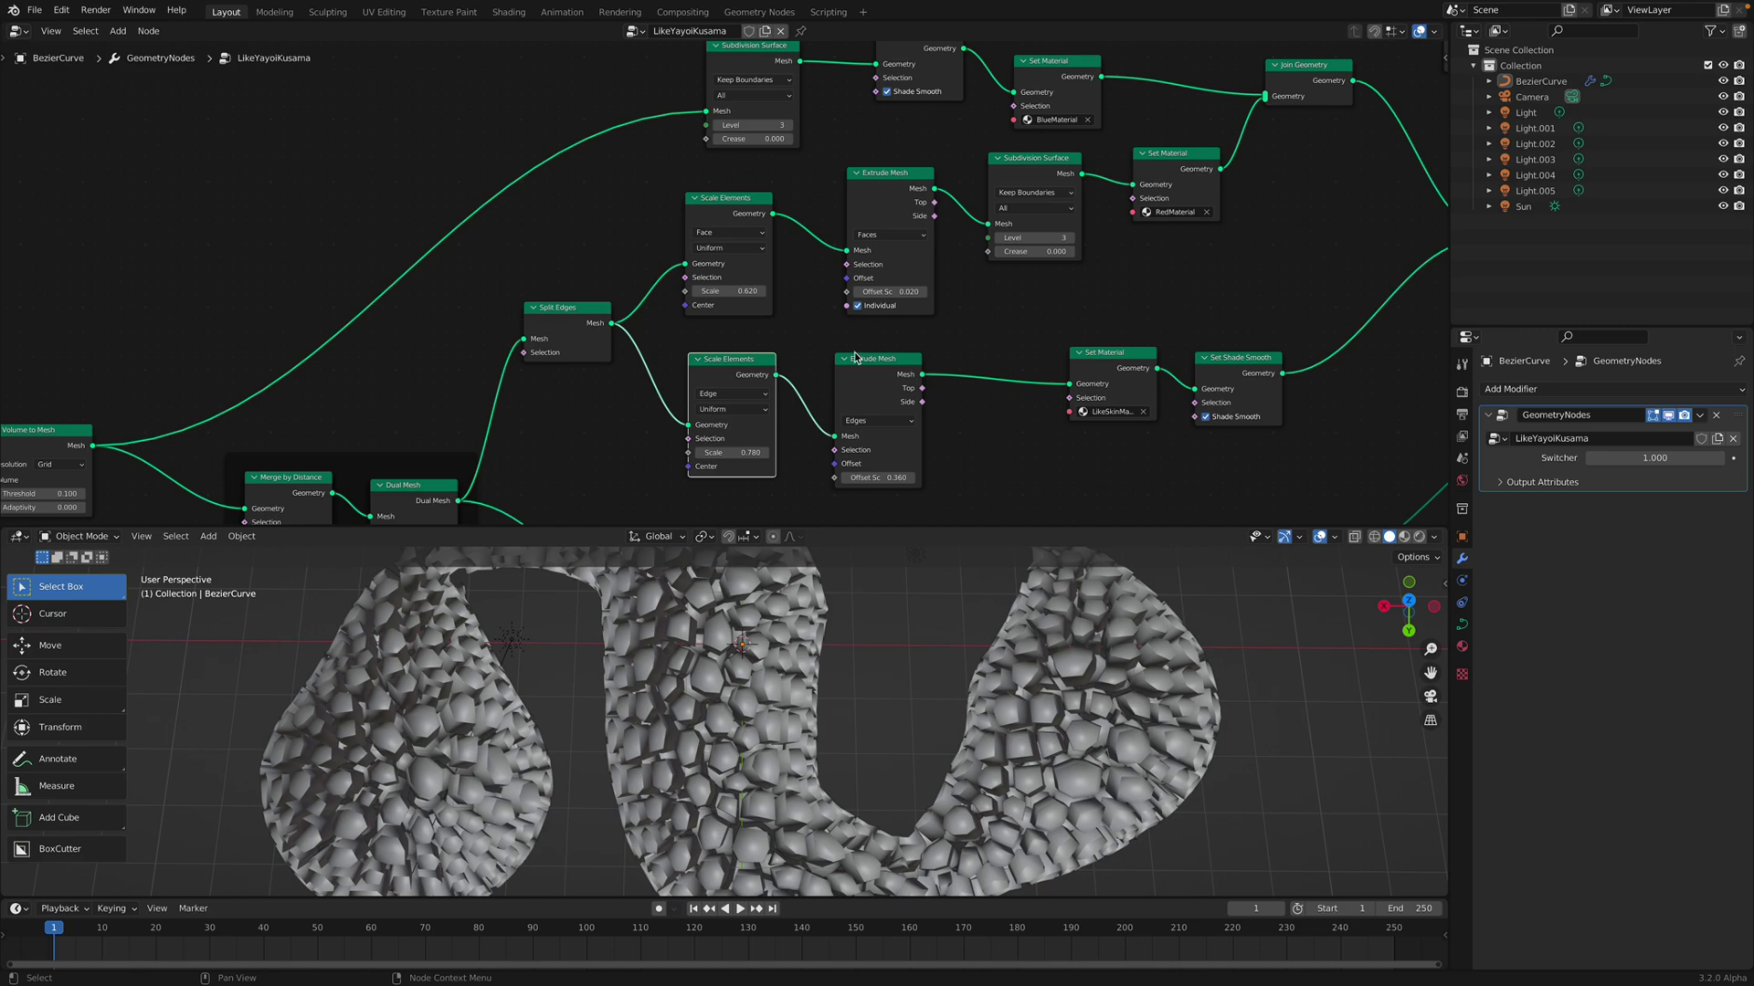
drag(855, 360, 839, 352)
Nudge the Subdivision Surface, Scale Elements and Extrude Mesh nodes of the face-based RedMaterial branch
middle_drag(1034, 165, 874, 160)
drag(874, 161, 865, 165)
middle_drag(684, 264, 683, 305)
drag(576, 260, 577, 242)
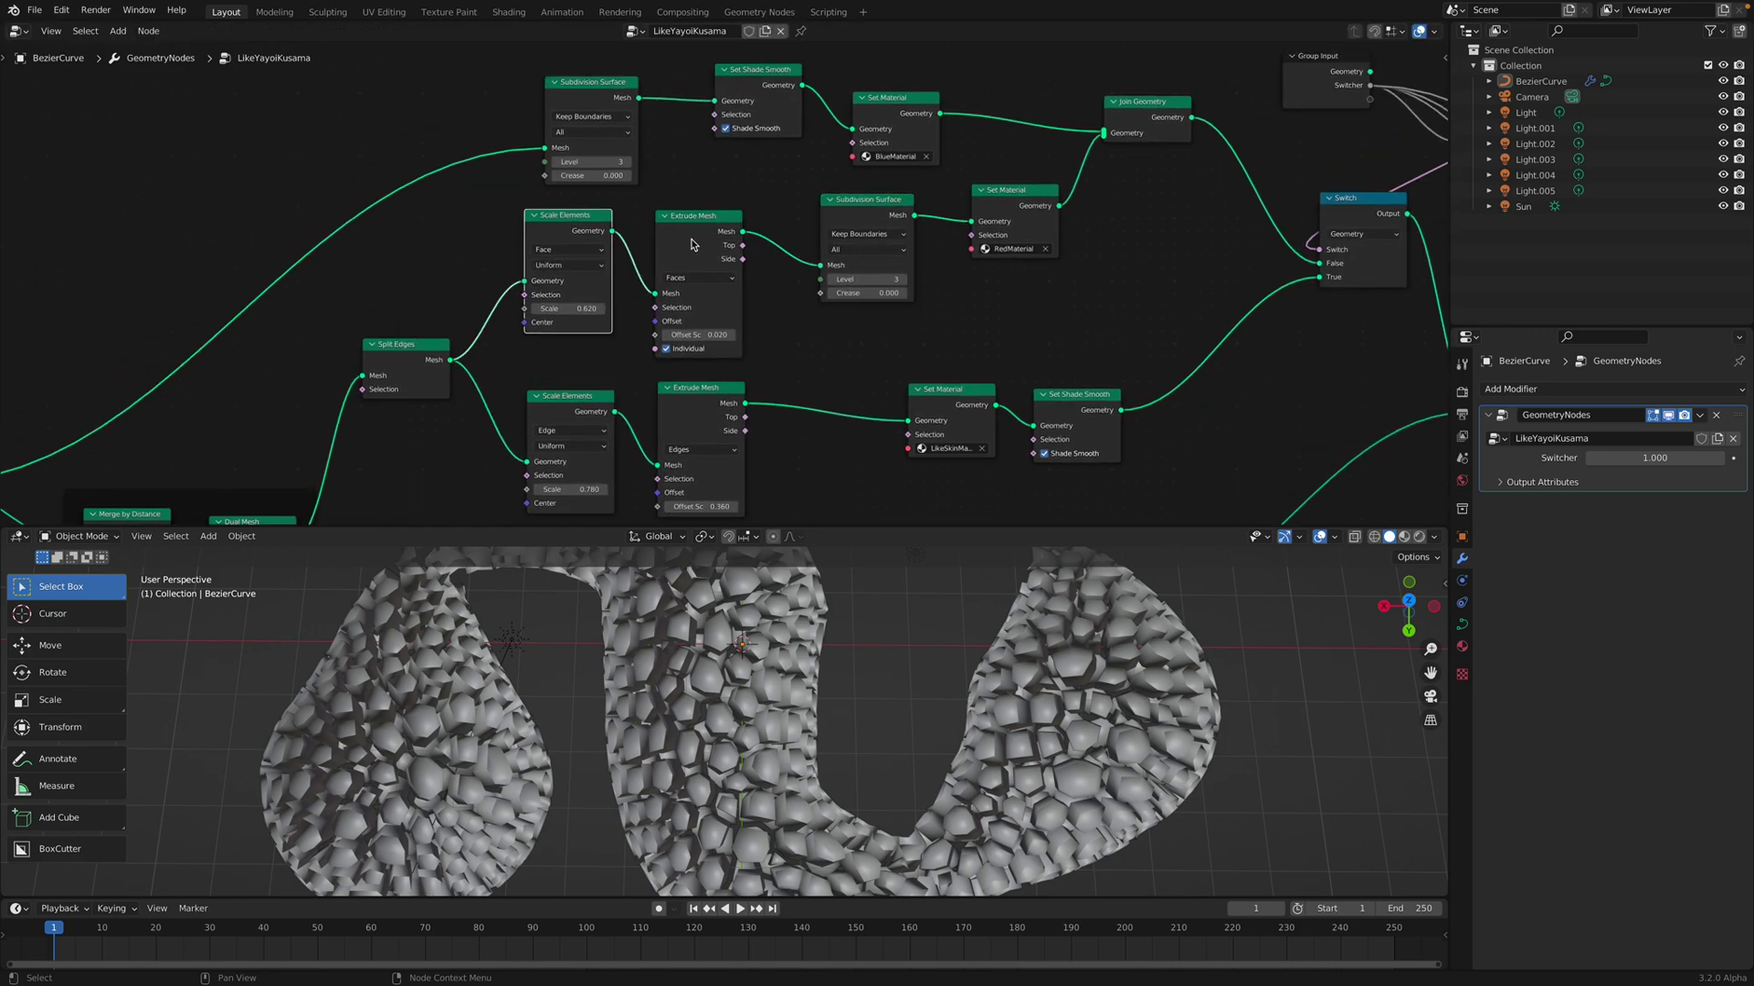
drag(694, 243, 693, 229)
Set the edge-mode Scale Elements node's Scale to 0.860 and nudge the Extrude Mesh node beside it
middle_drag(690, 420, 728, 231)
scroll(728, 231, up, 1)
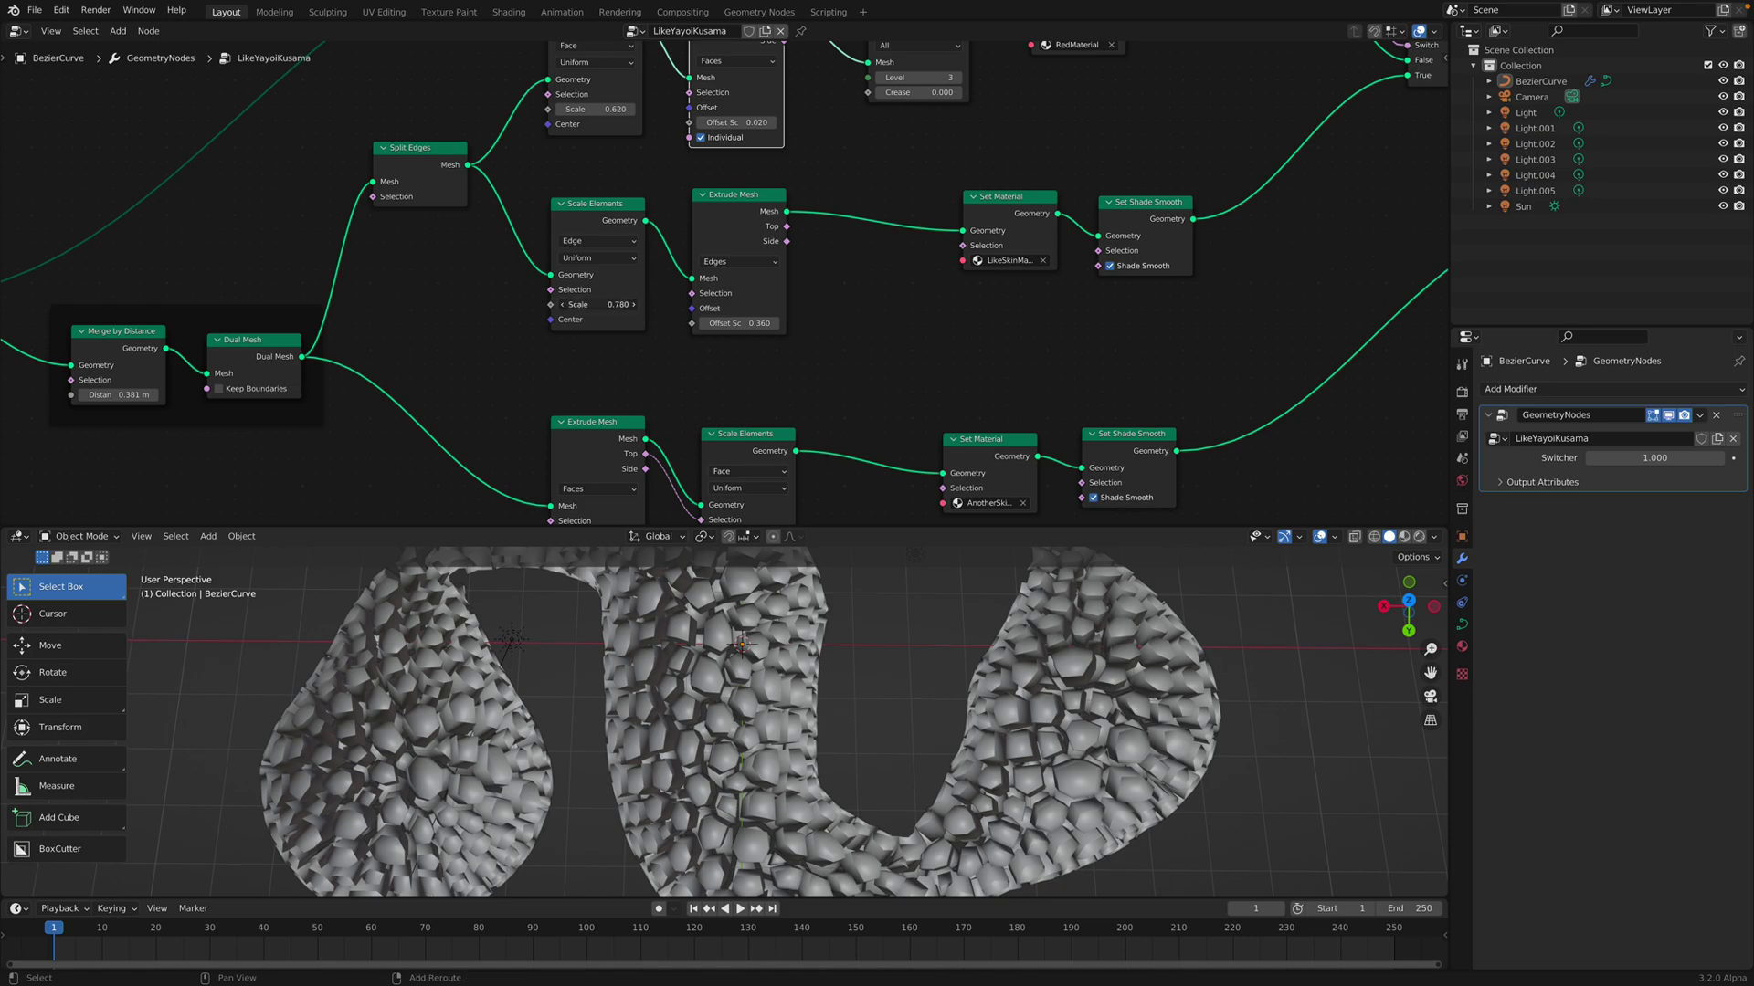
mouse_move(598, 304)
mouse_down()
mouse_move(557, 304)
mouse_move(607, 305)
mouse_up()
drag(752, 225, 759, 230)
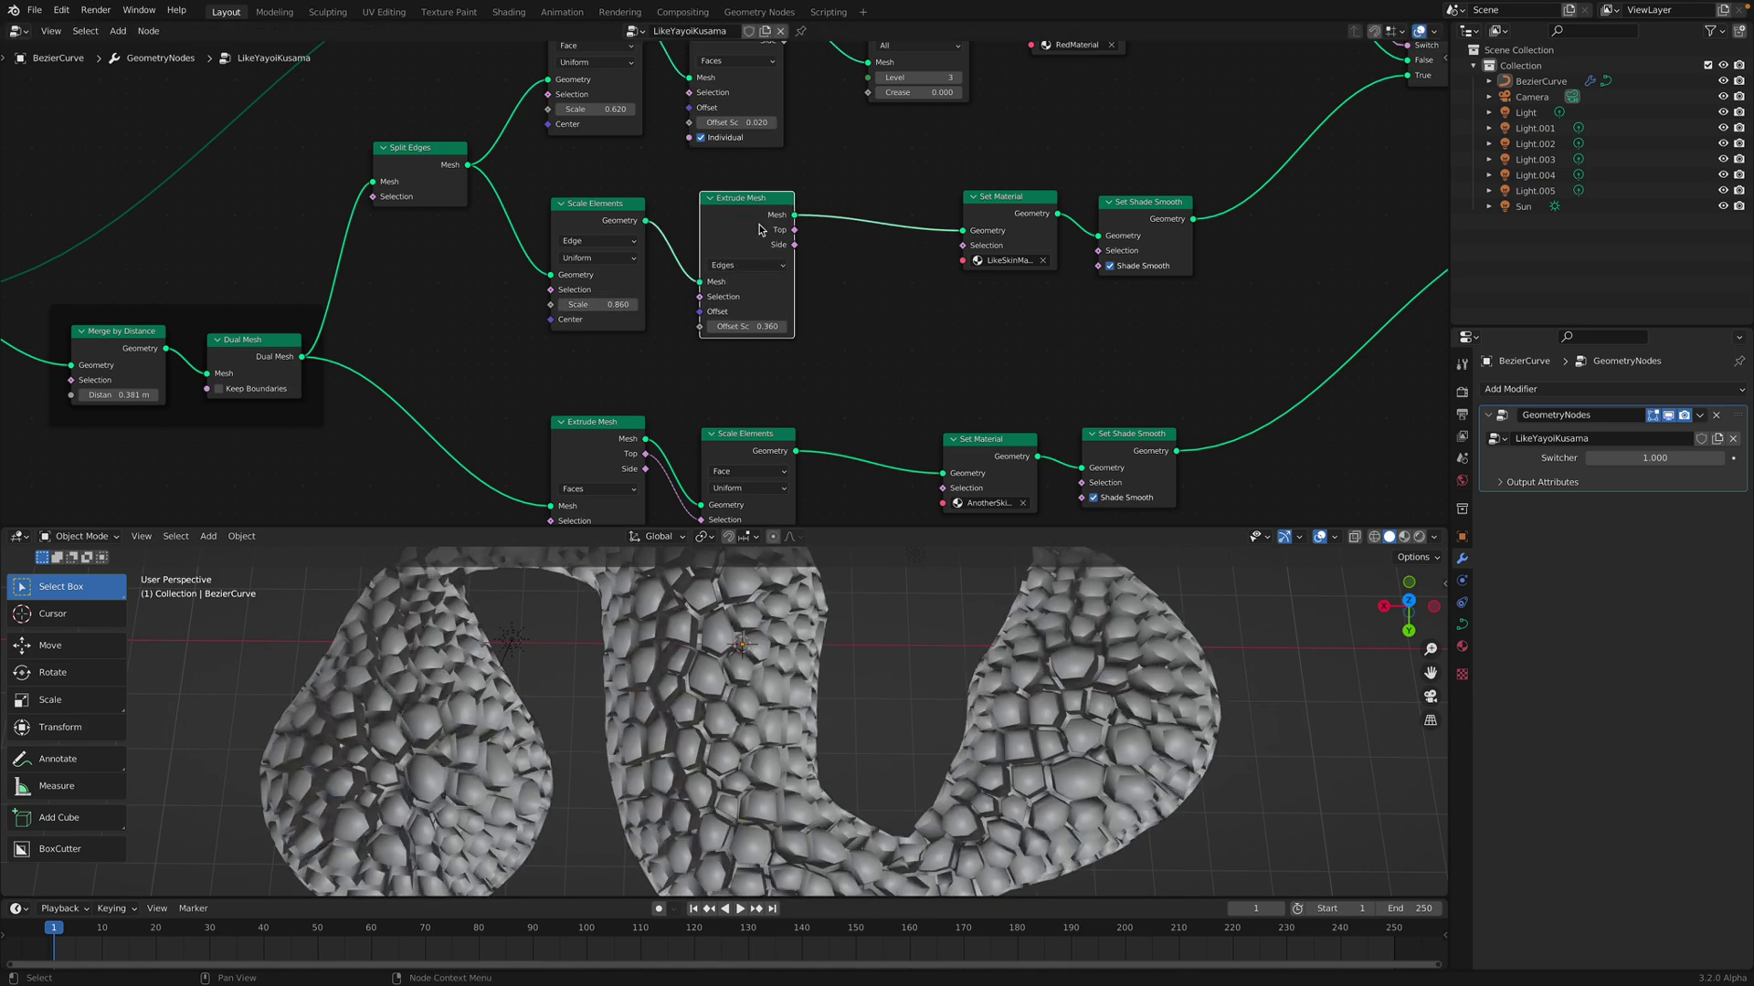
Mute the edge-mode Extrude Mesh node and inspect the scaled, separated faces up close
key(m)
middle_drag(836, 638, 803, 644)
scroll(804, 644, up, 3)
middle_drag(730, 694, 606, 708)
scroll(639, 667, down, 2)
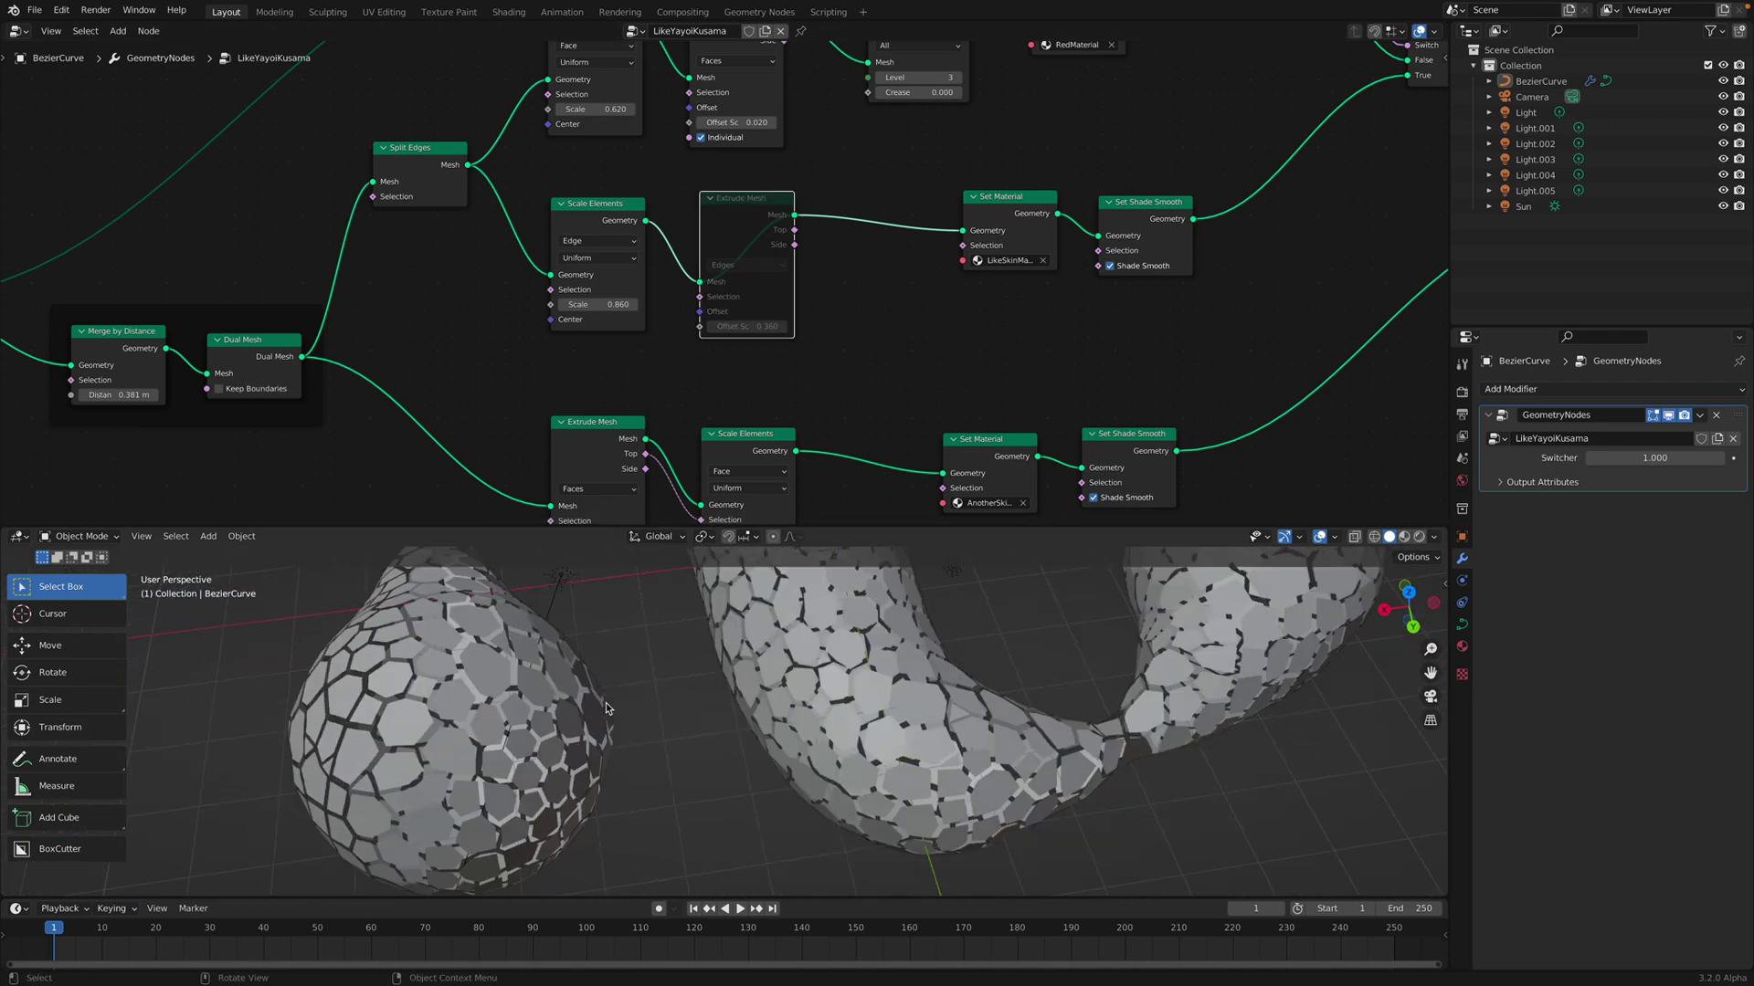
middle_drag(595, 779, 639, 746)
Point out the edge-mode Scale Elements node and unmute the Extrude Mesh node after it
click(595, 227)
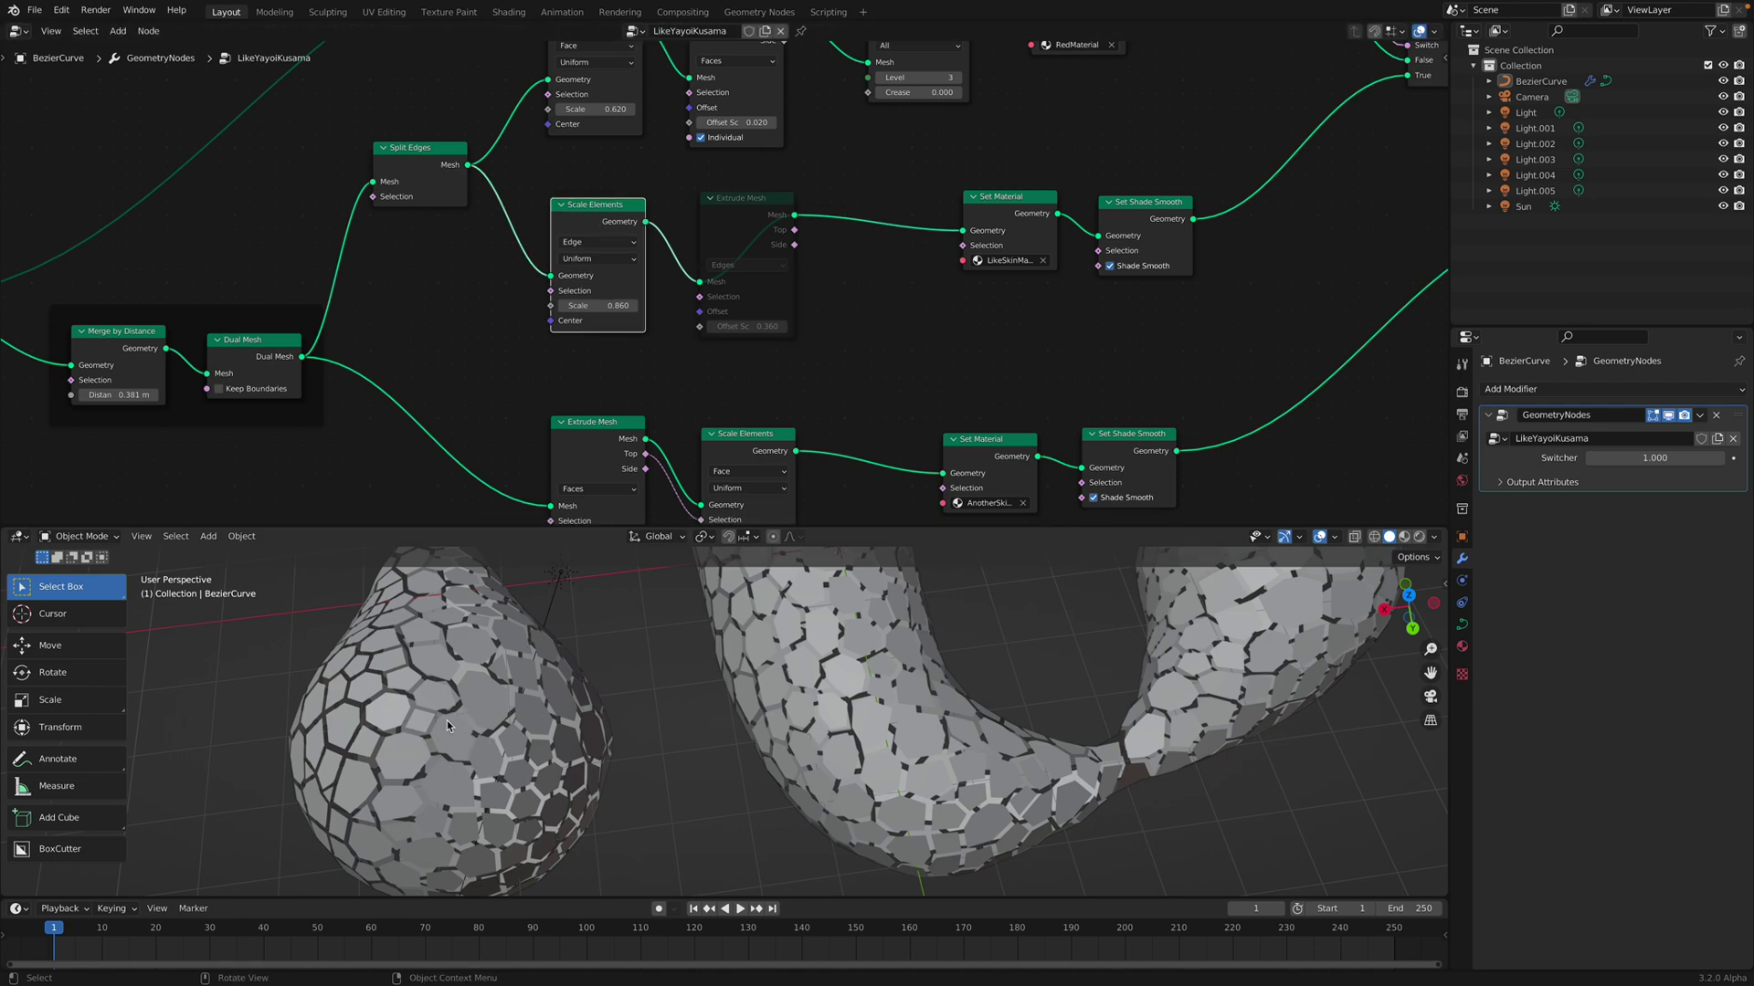
click(595, 214)
click(734, 209)
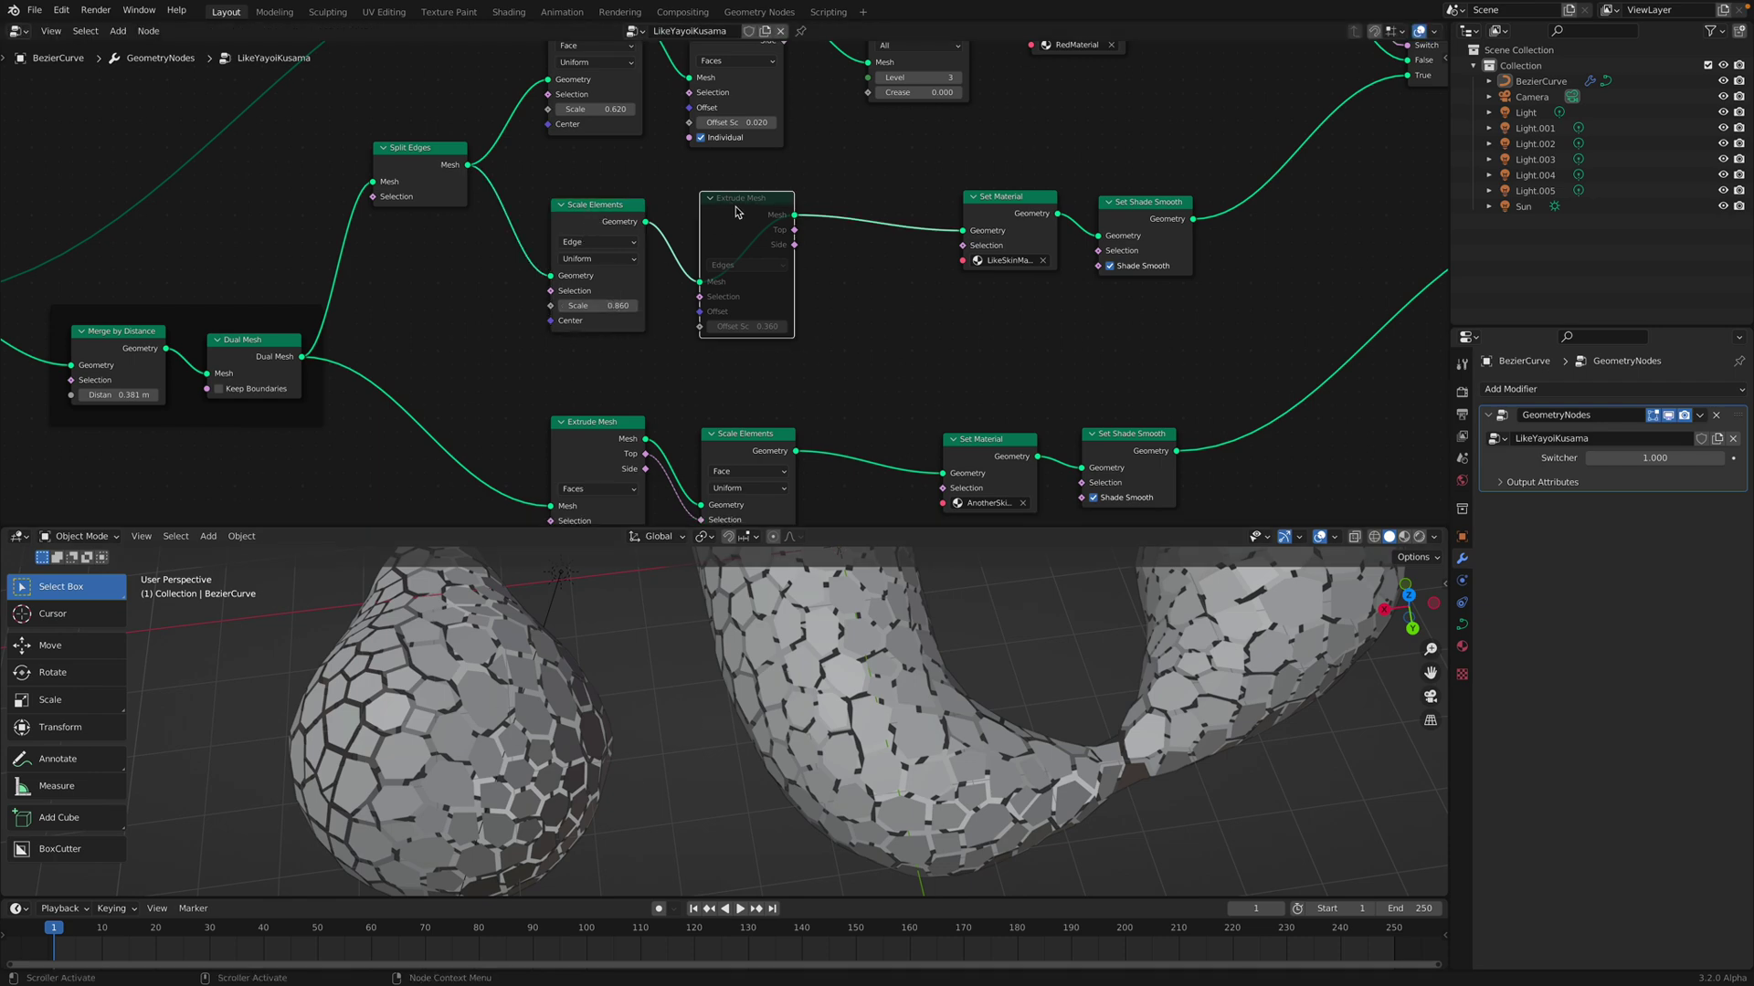
key(m)
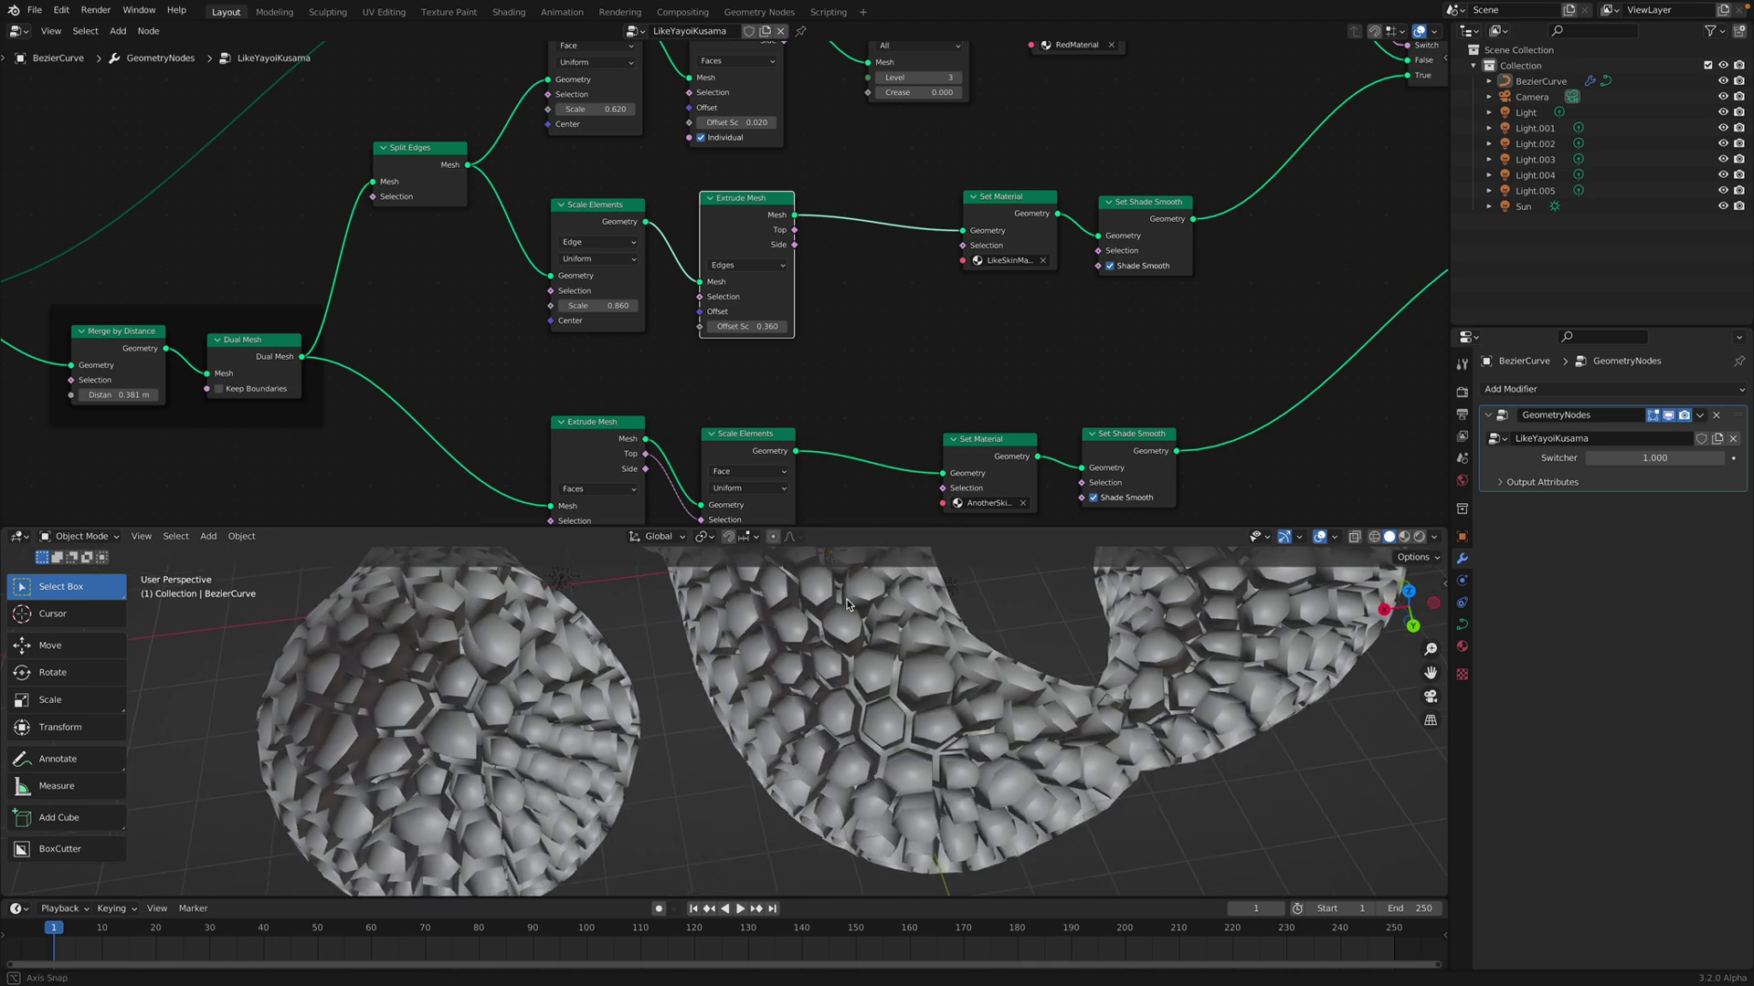
Reposition the edge branch's Set Material and Set Shade Smooth nodes and select the Switch node they feed
middle_drag(1019, 294, 828, 348)
drag(807, 305, 815, 262)
drag(971, 257, 963, 246)
middle_drag(963, 246, 898, 277)
click(1016, 149)
scroll(801, 312, up, 1)
Add a Solidify modifier with a thickness of 0.05 m to the BezierCurve object
middle_drag(1002, 667, 1002, 647)
click(1002, 648)
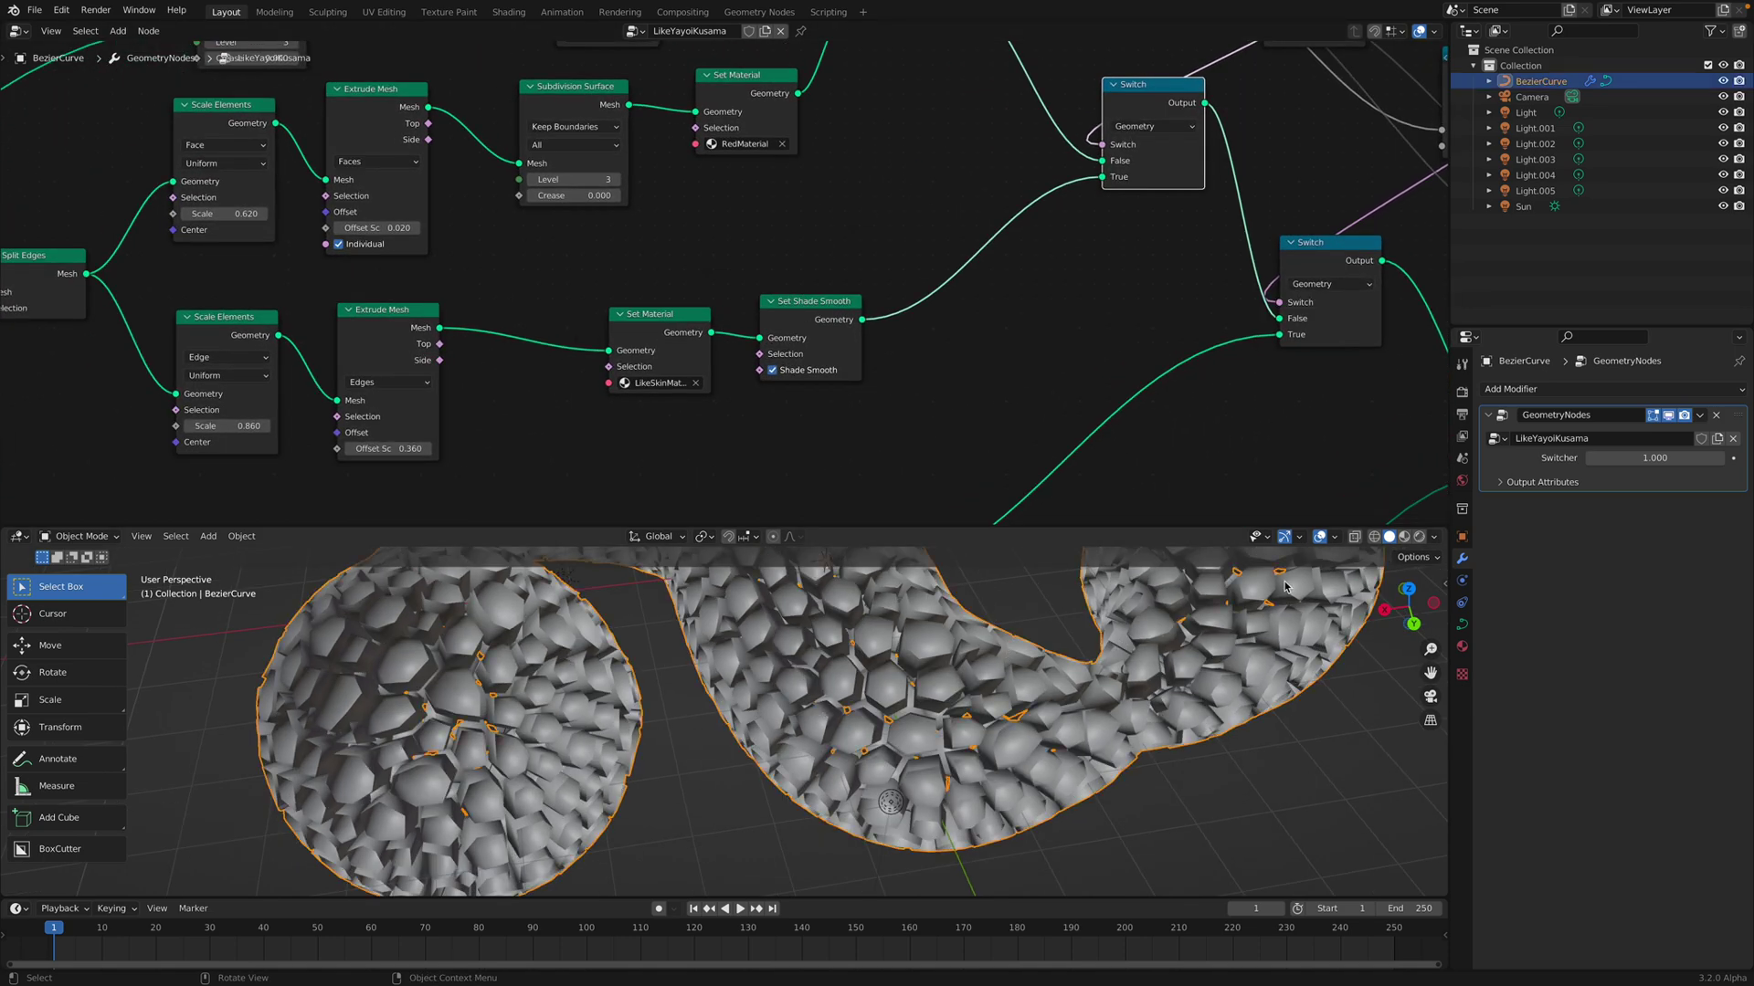
click(1571, 398)
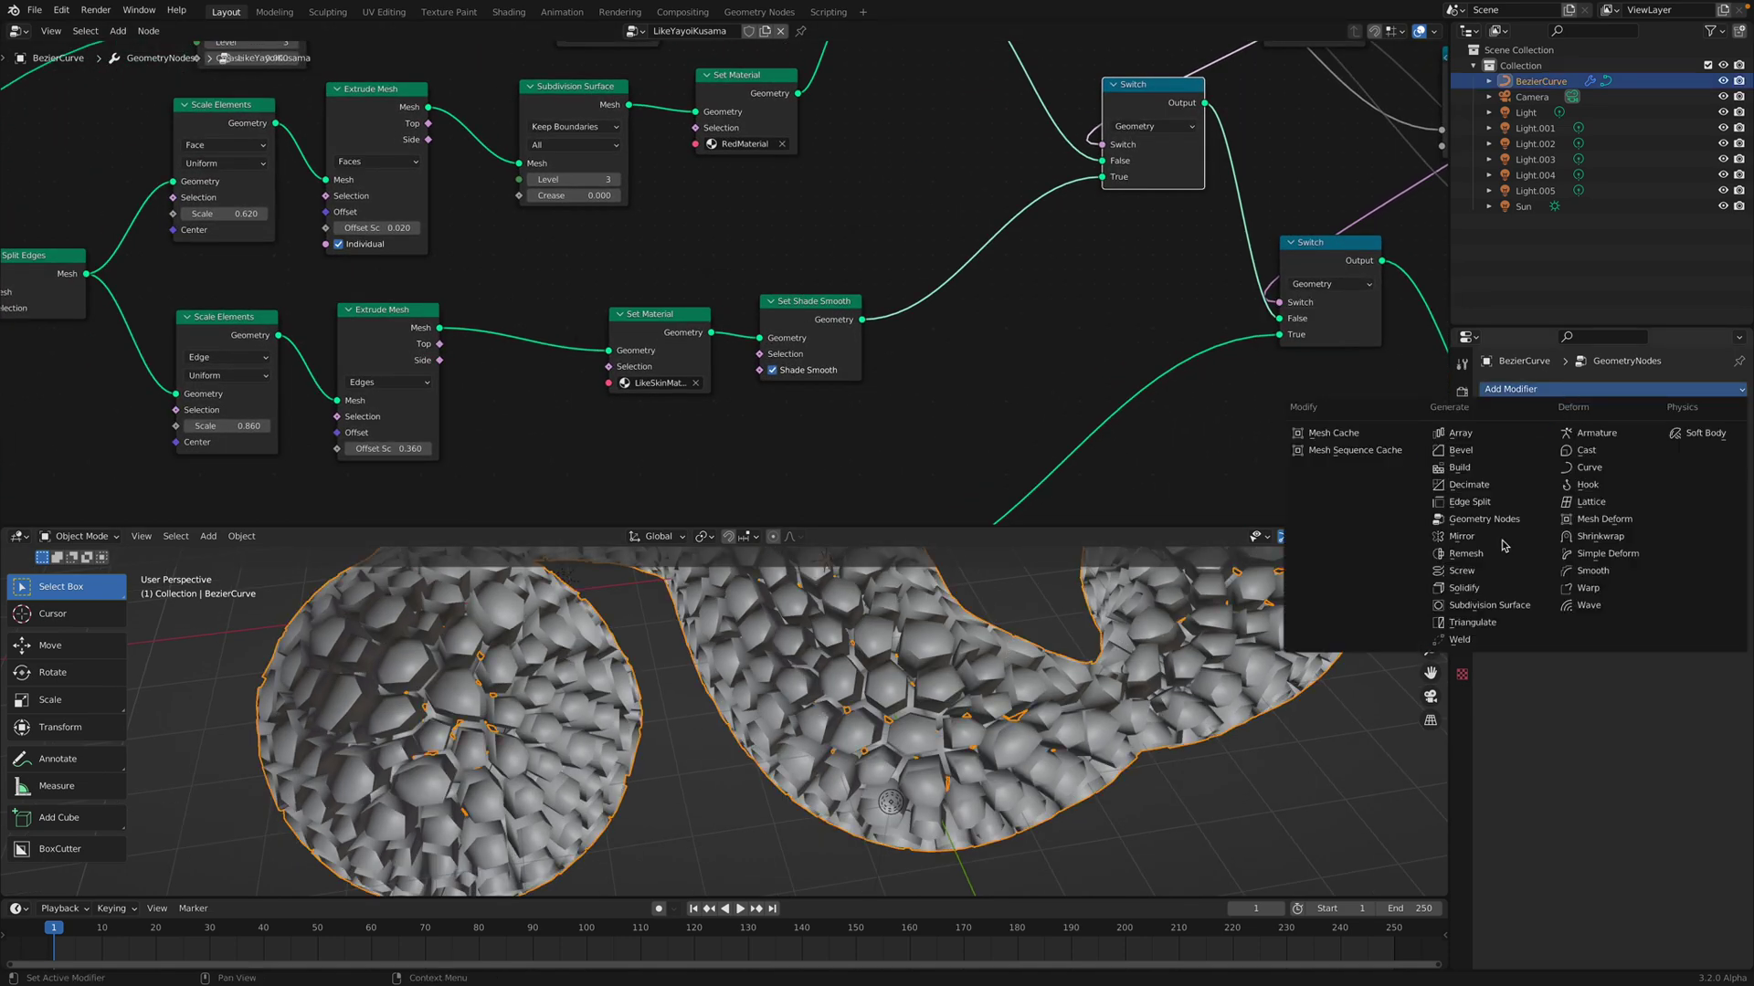
click(1461, 592)
drag(1621, 547, 1664, 546)
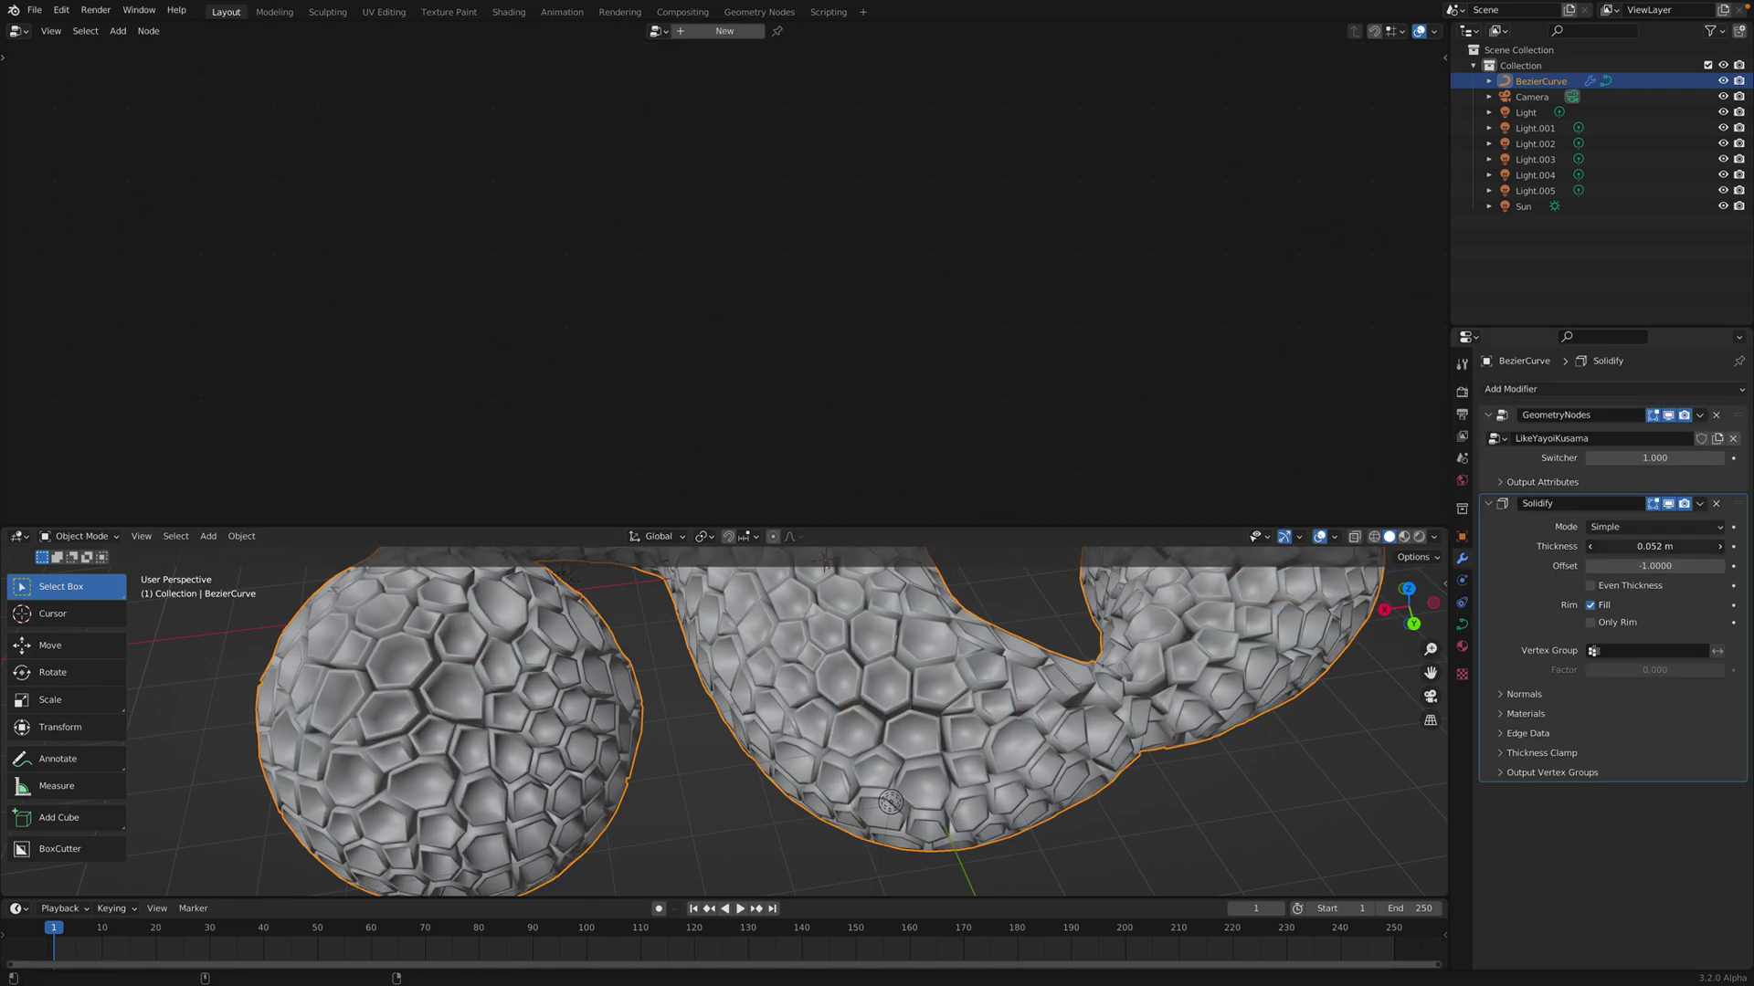
Add a Subdivision Surface modifier below the Solidify modifier and deselect the curve
click(1581, 390)
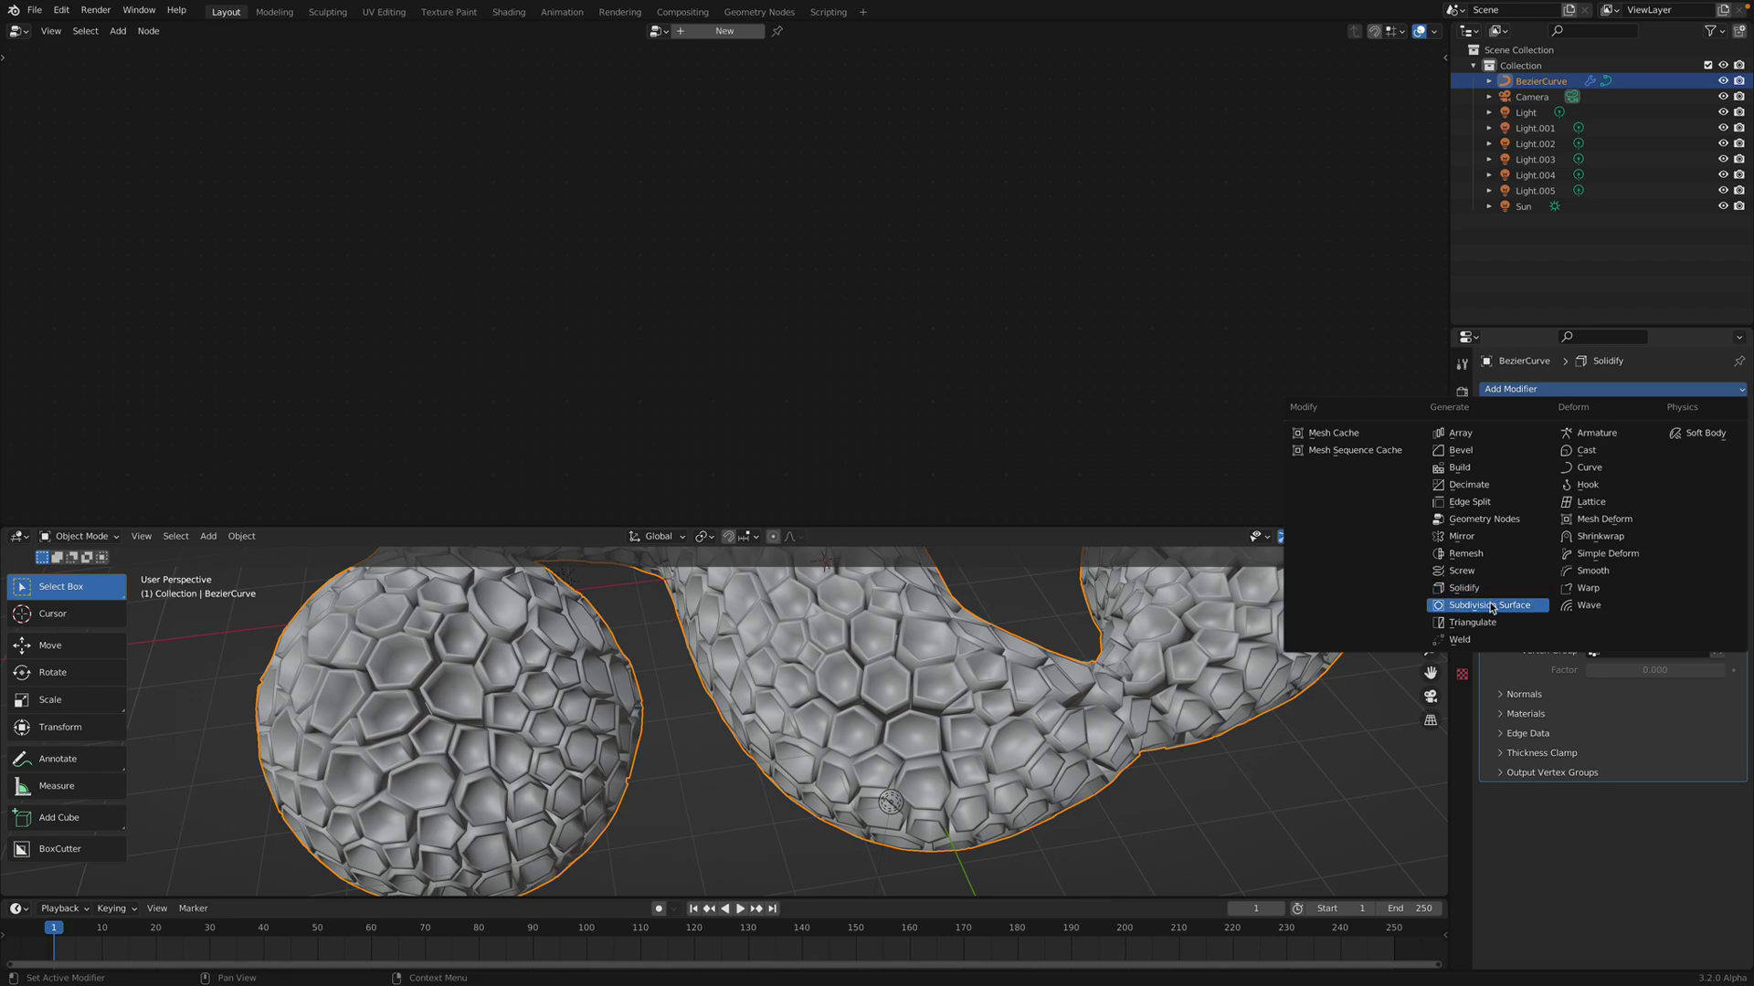
key(Return)
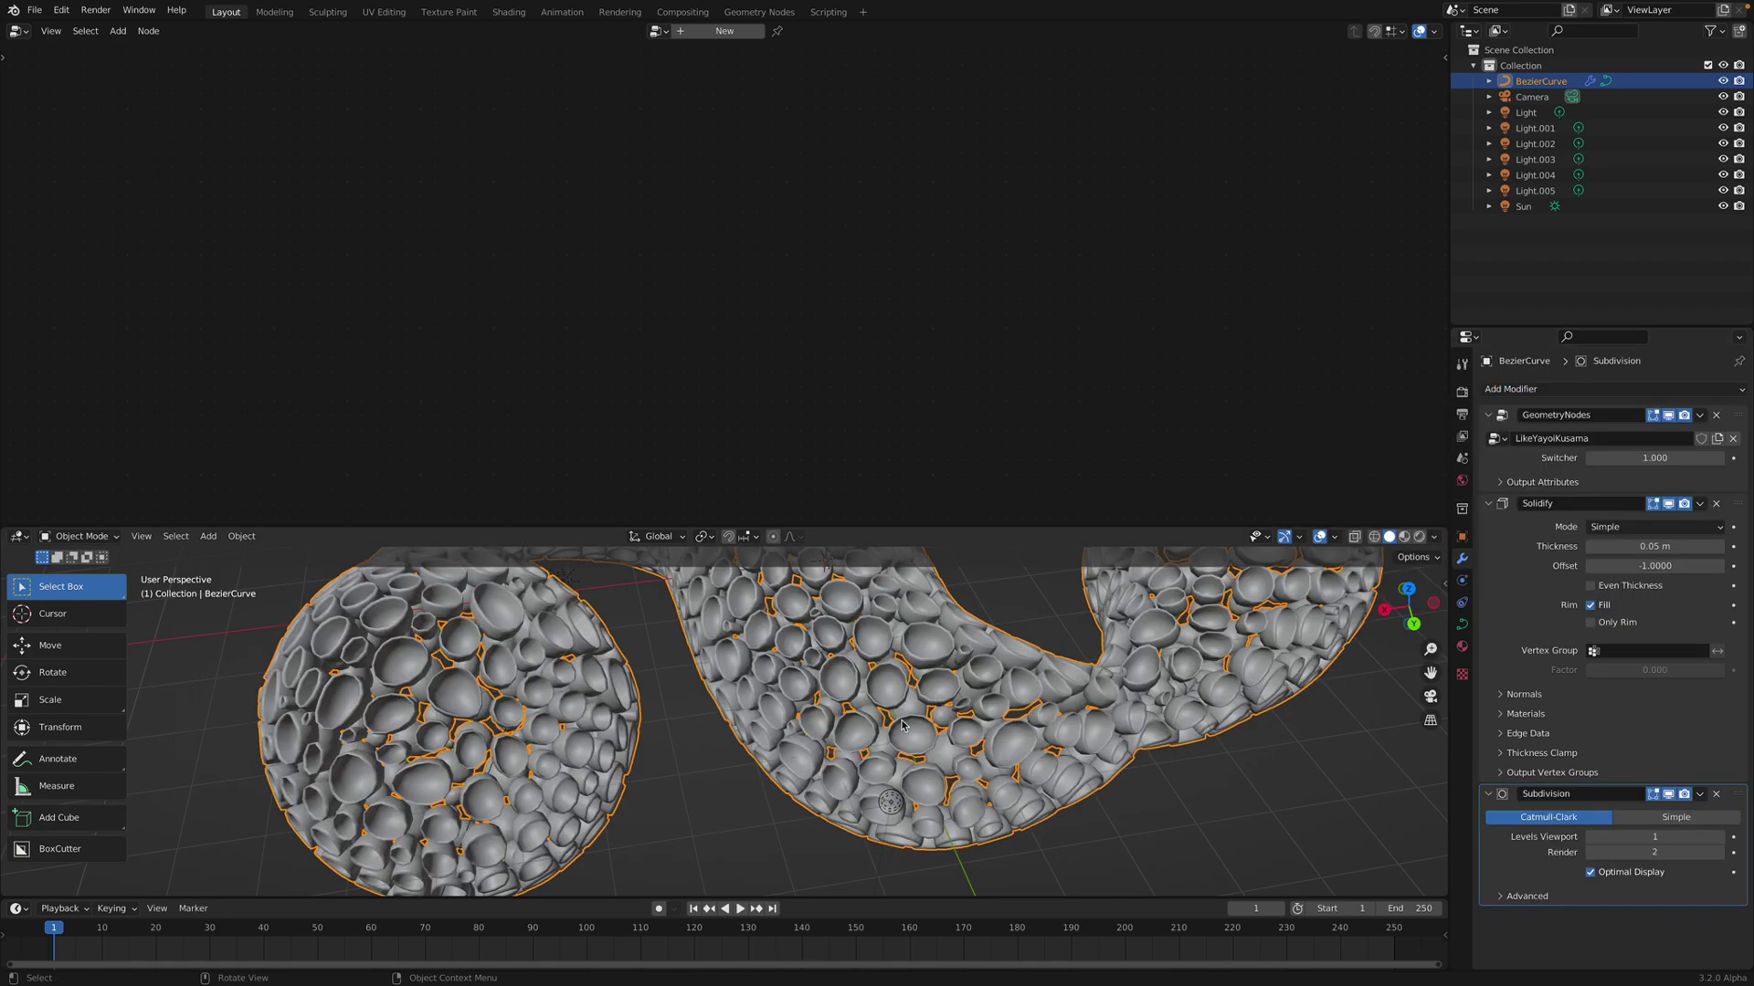
click(700, 738)
scroll(768, 796, down, 4)
middle_drag(767, 796, 850, 793)
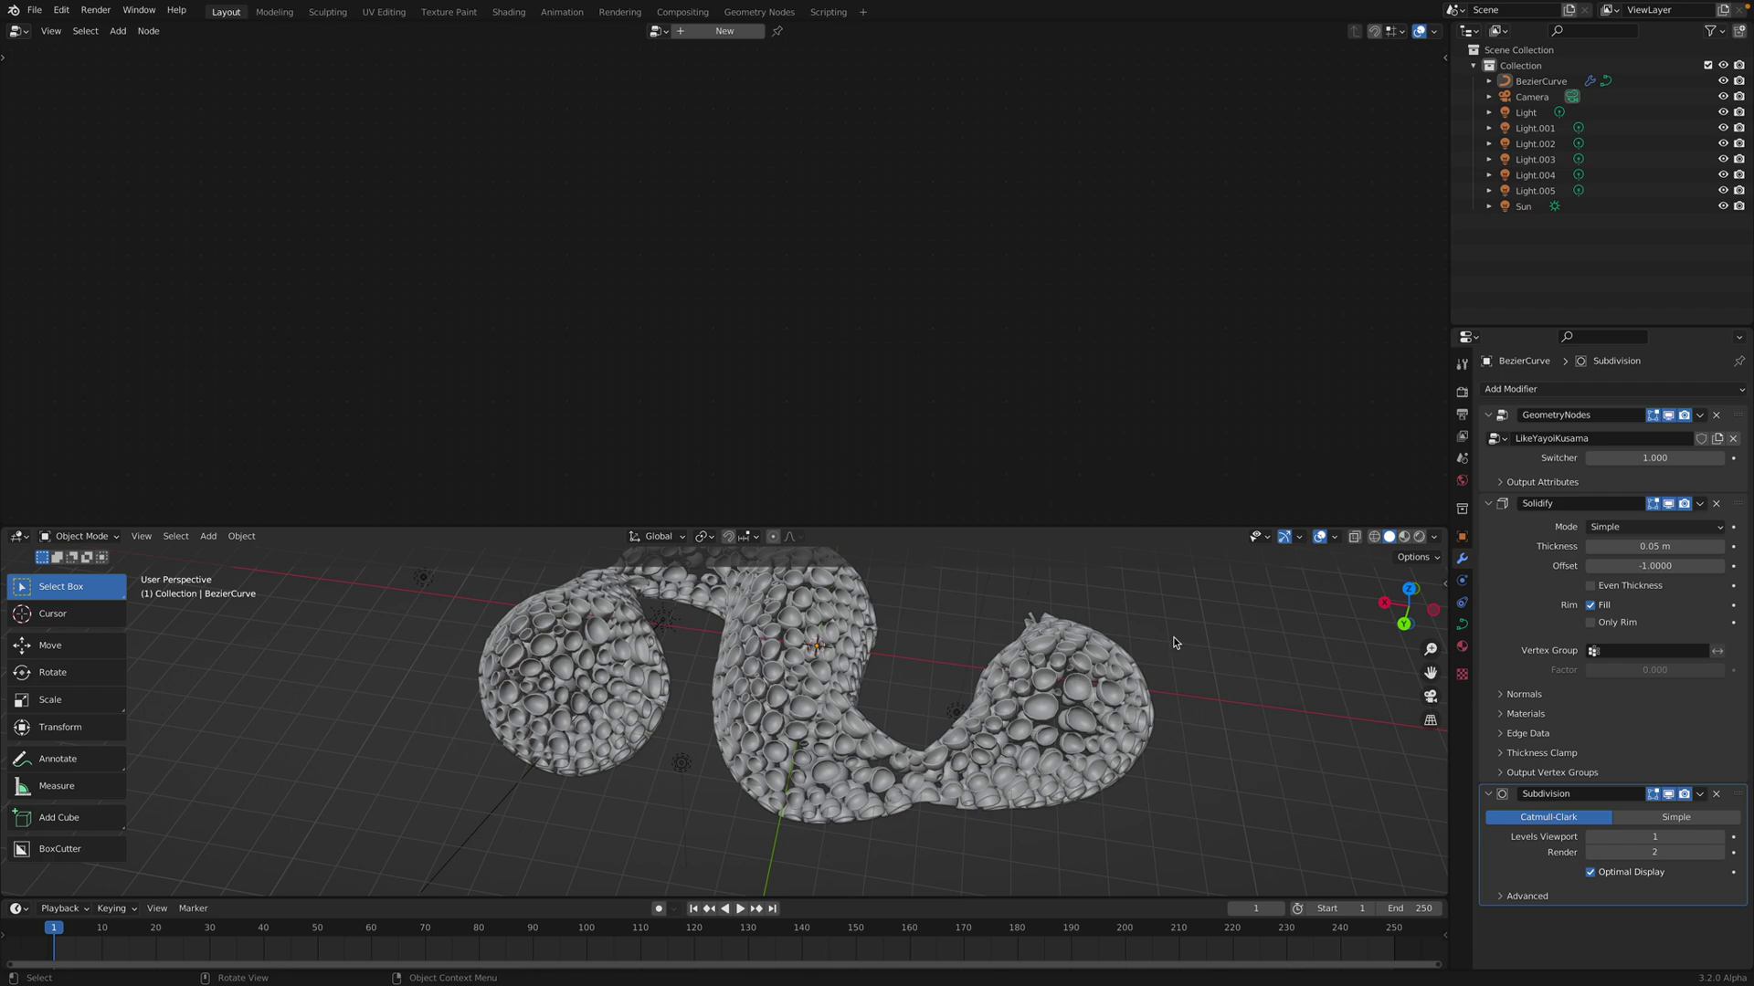
Enlarge the 3D viewport and inspect the thickened, subdivided skin in rendered shading
click(1419, 537)
drag(1188, 528, 1187, 274)
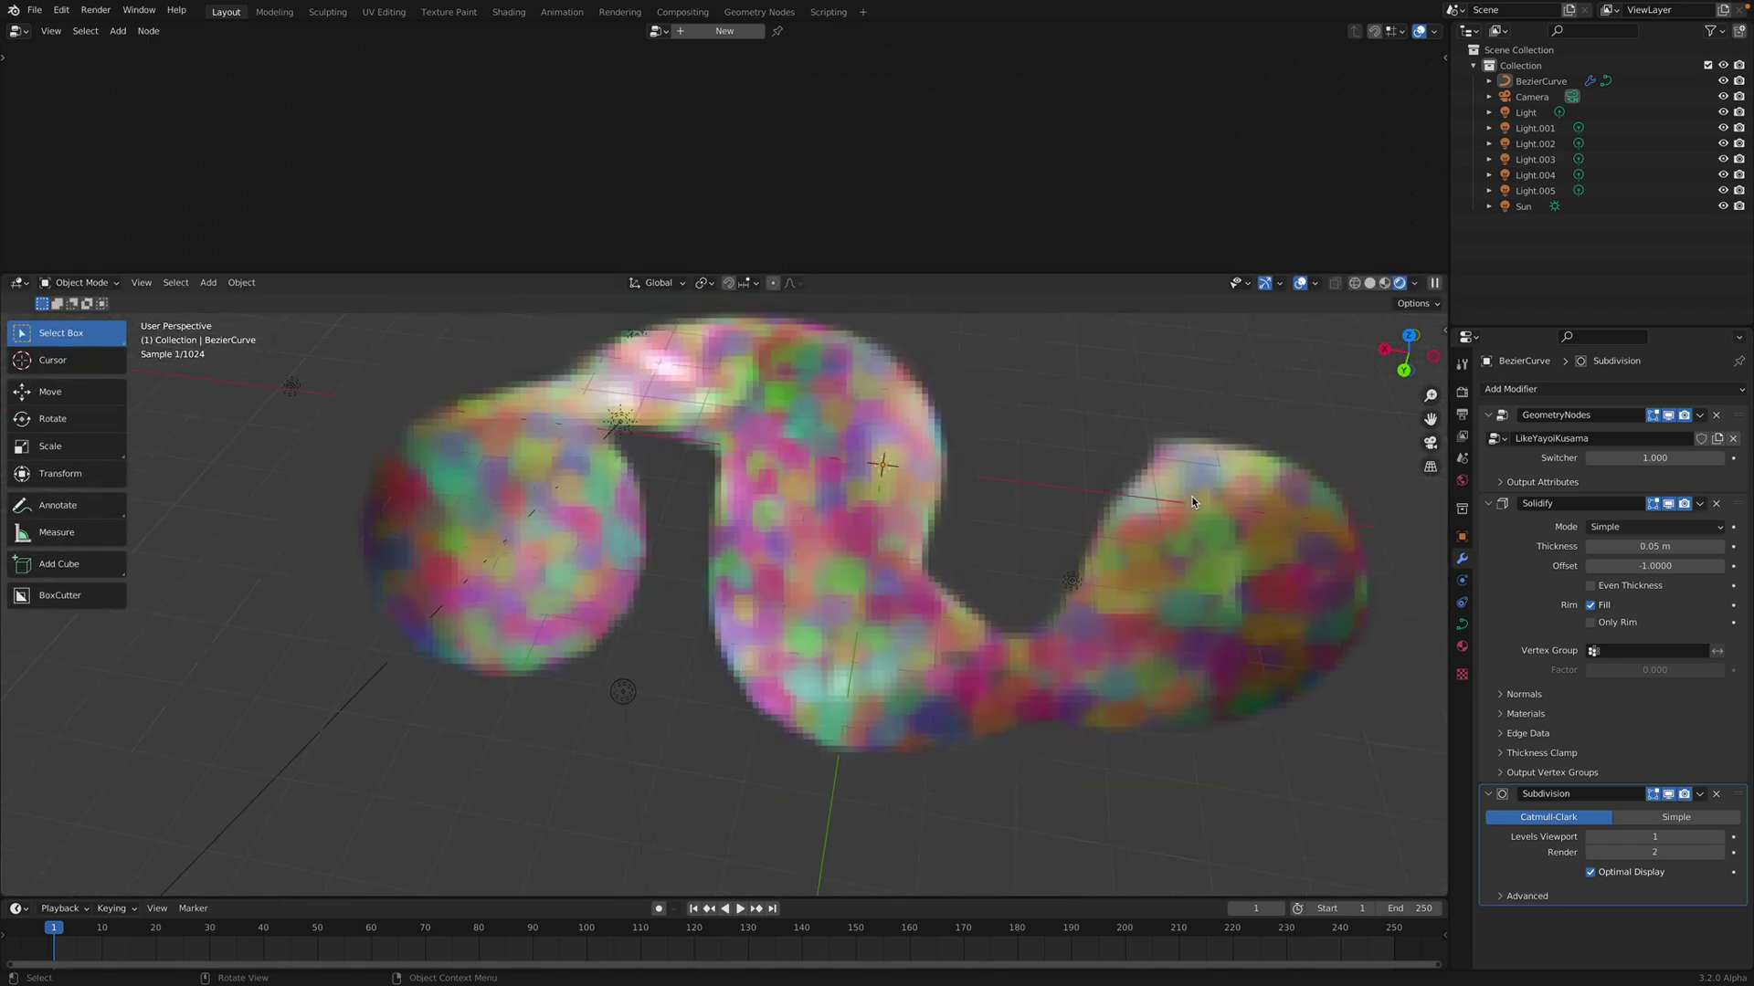
middle_drag(1192, 501, 1043, 542)
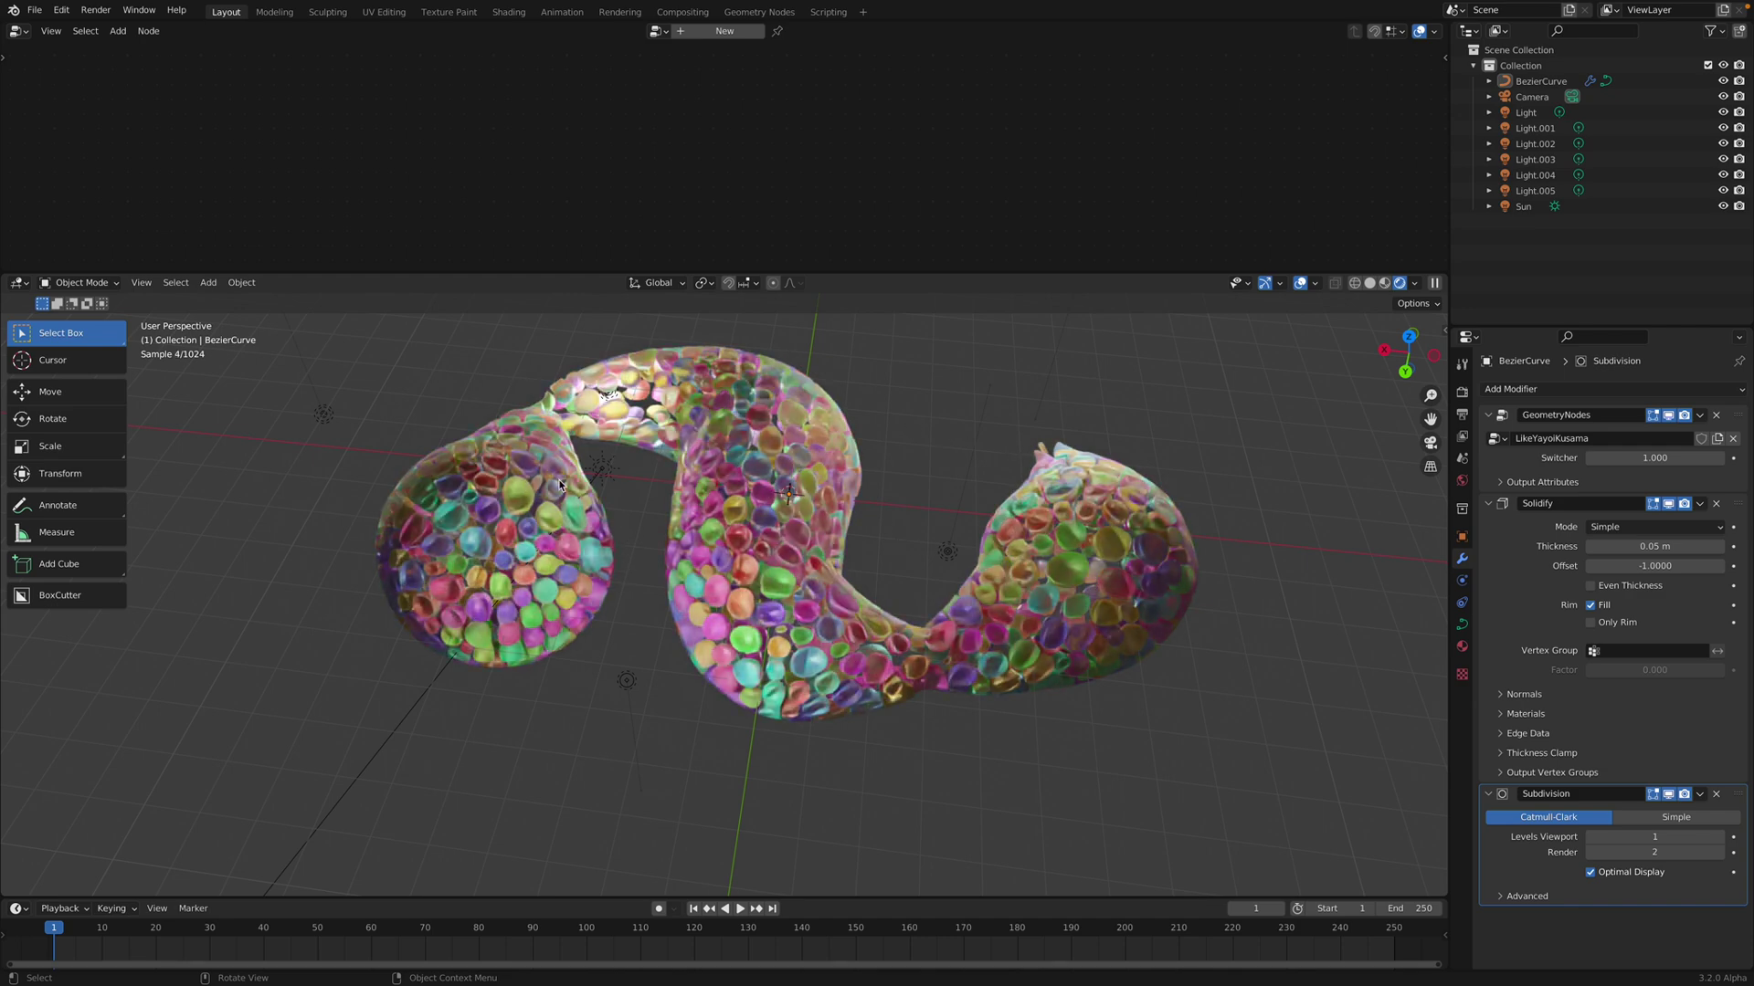
middle_drag(869, 548, 1122, 421)
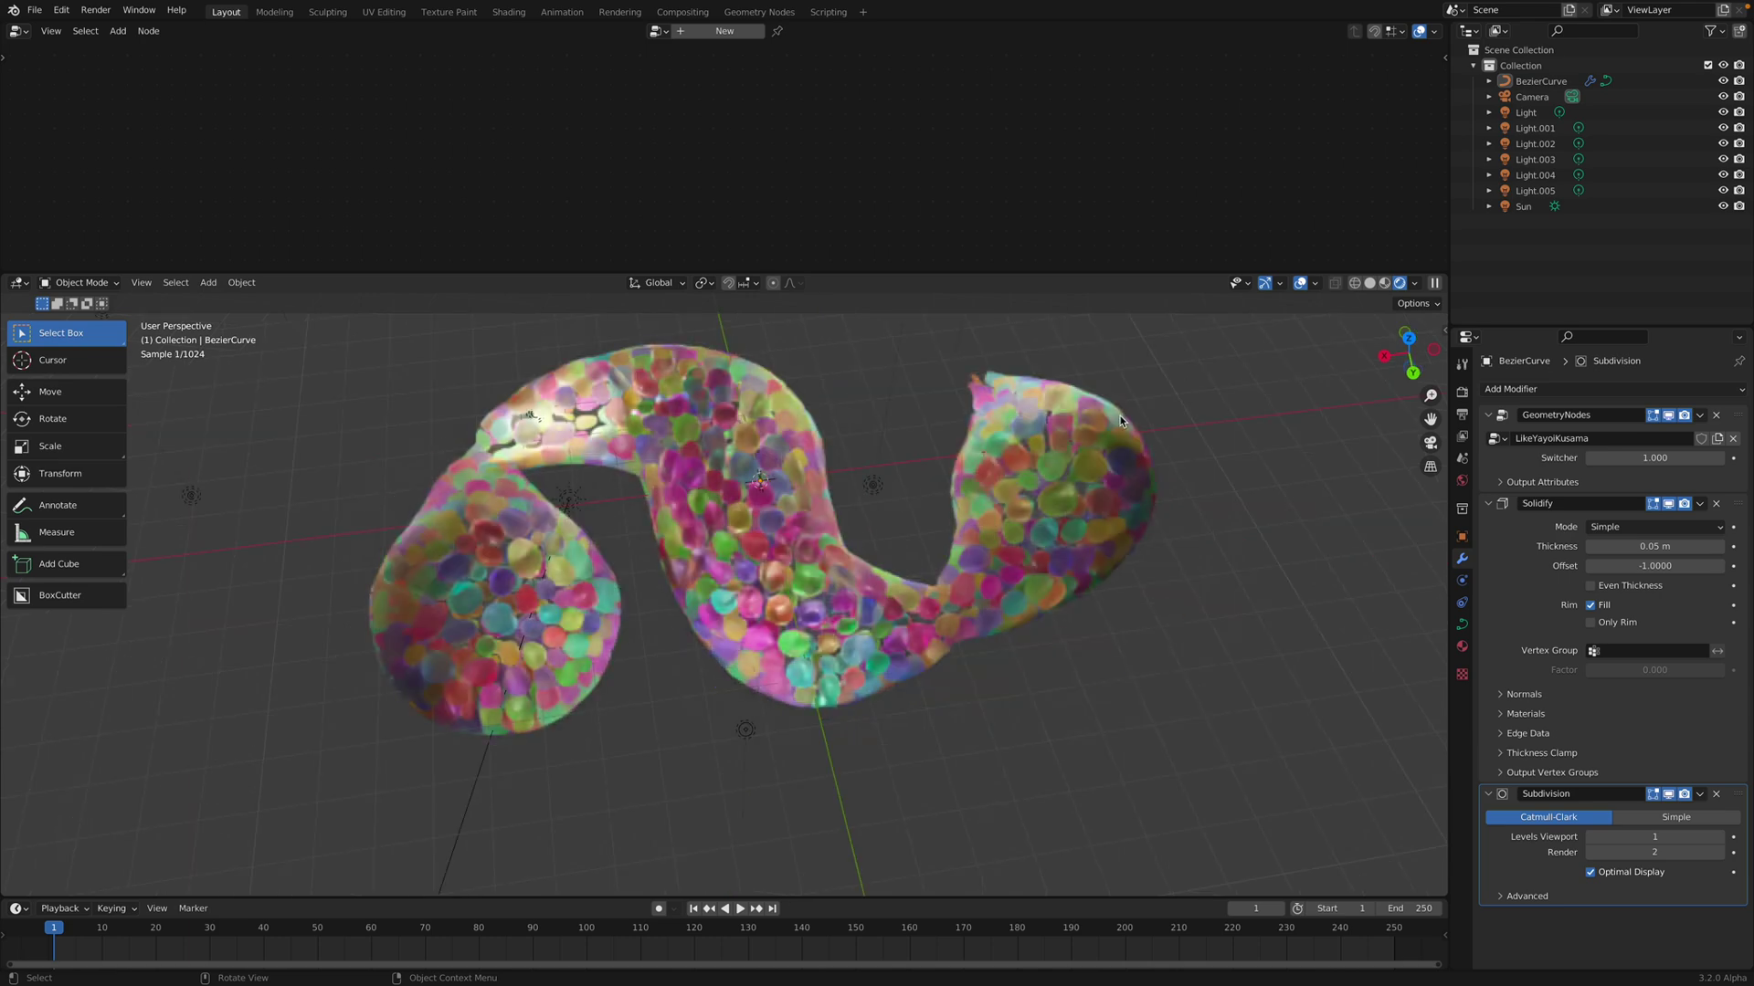
Return to solid shading and remove the Solidify and Subdivision modifiers from the curve
click(1369, 284)
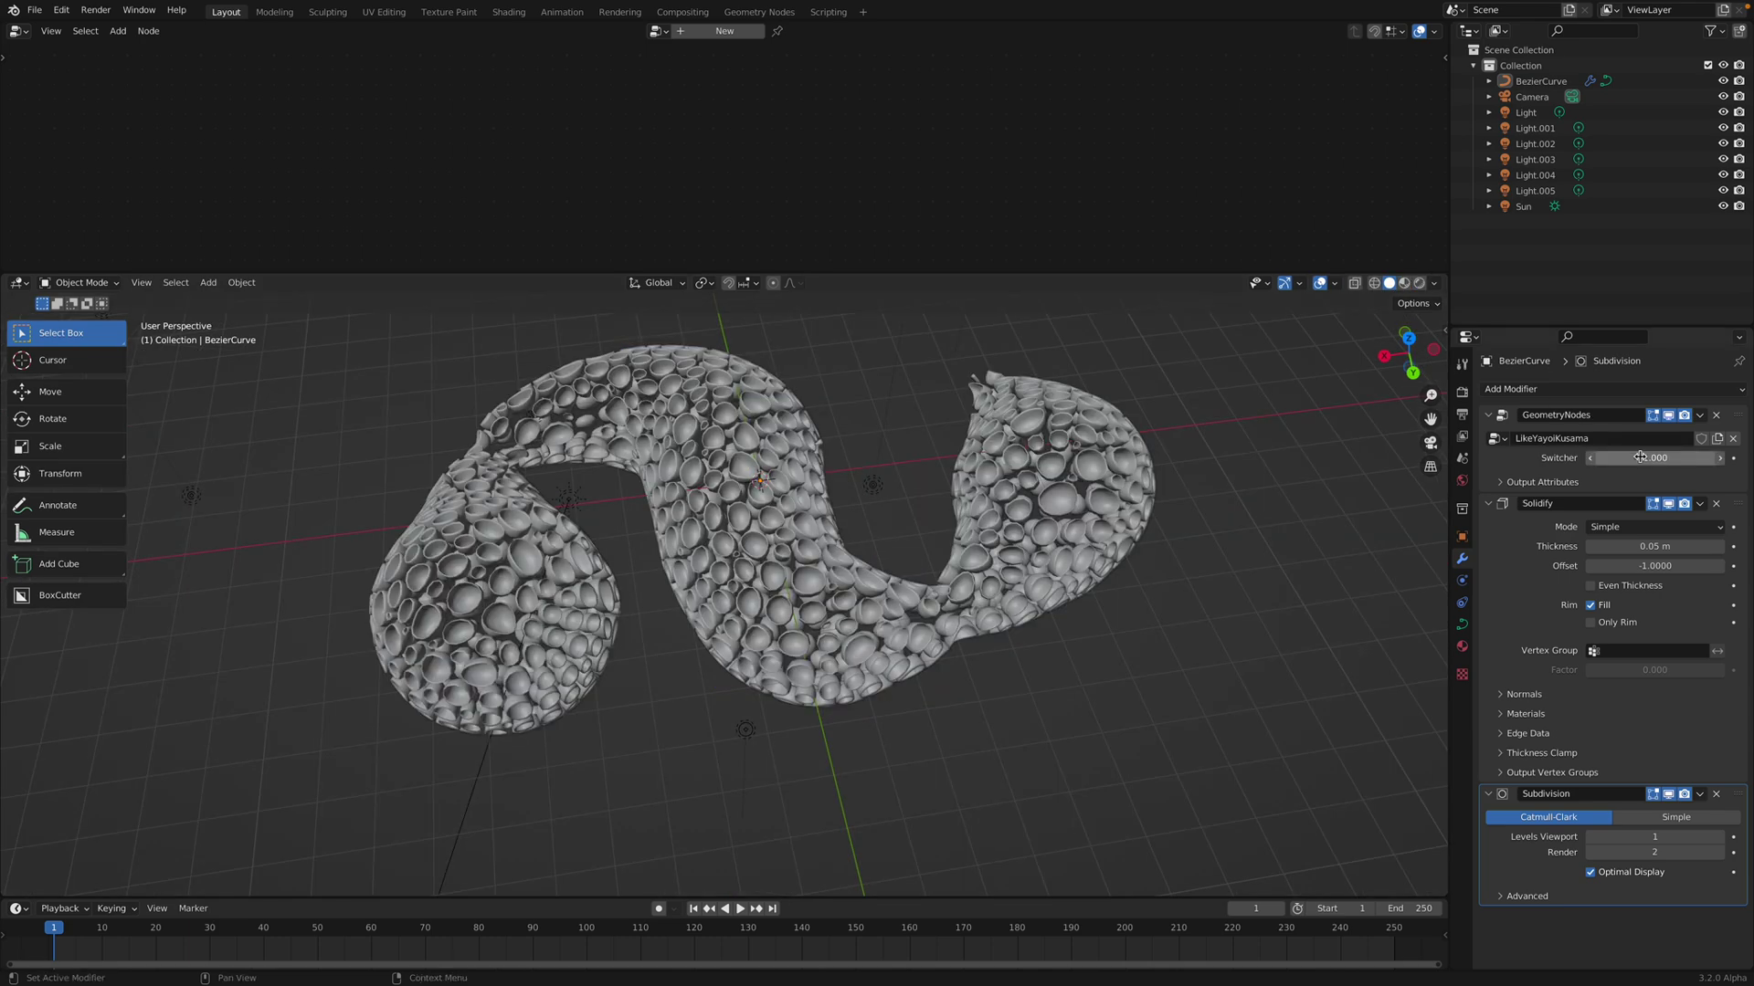
click(1717, 504)
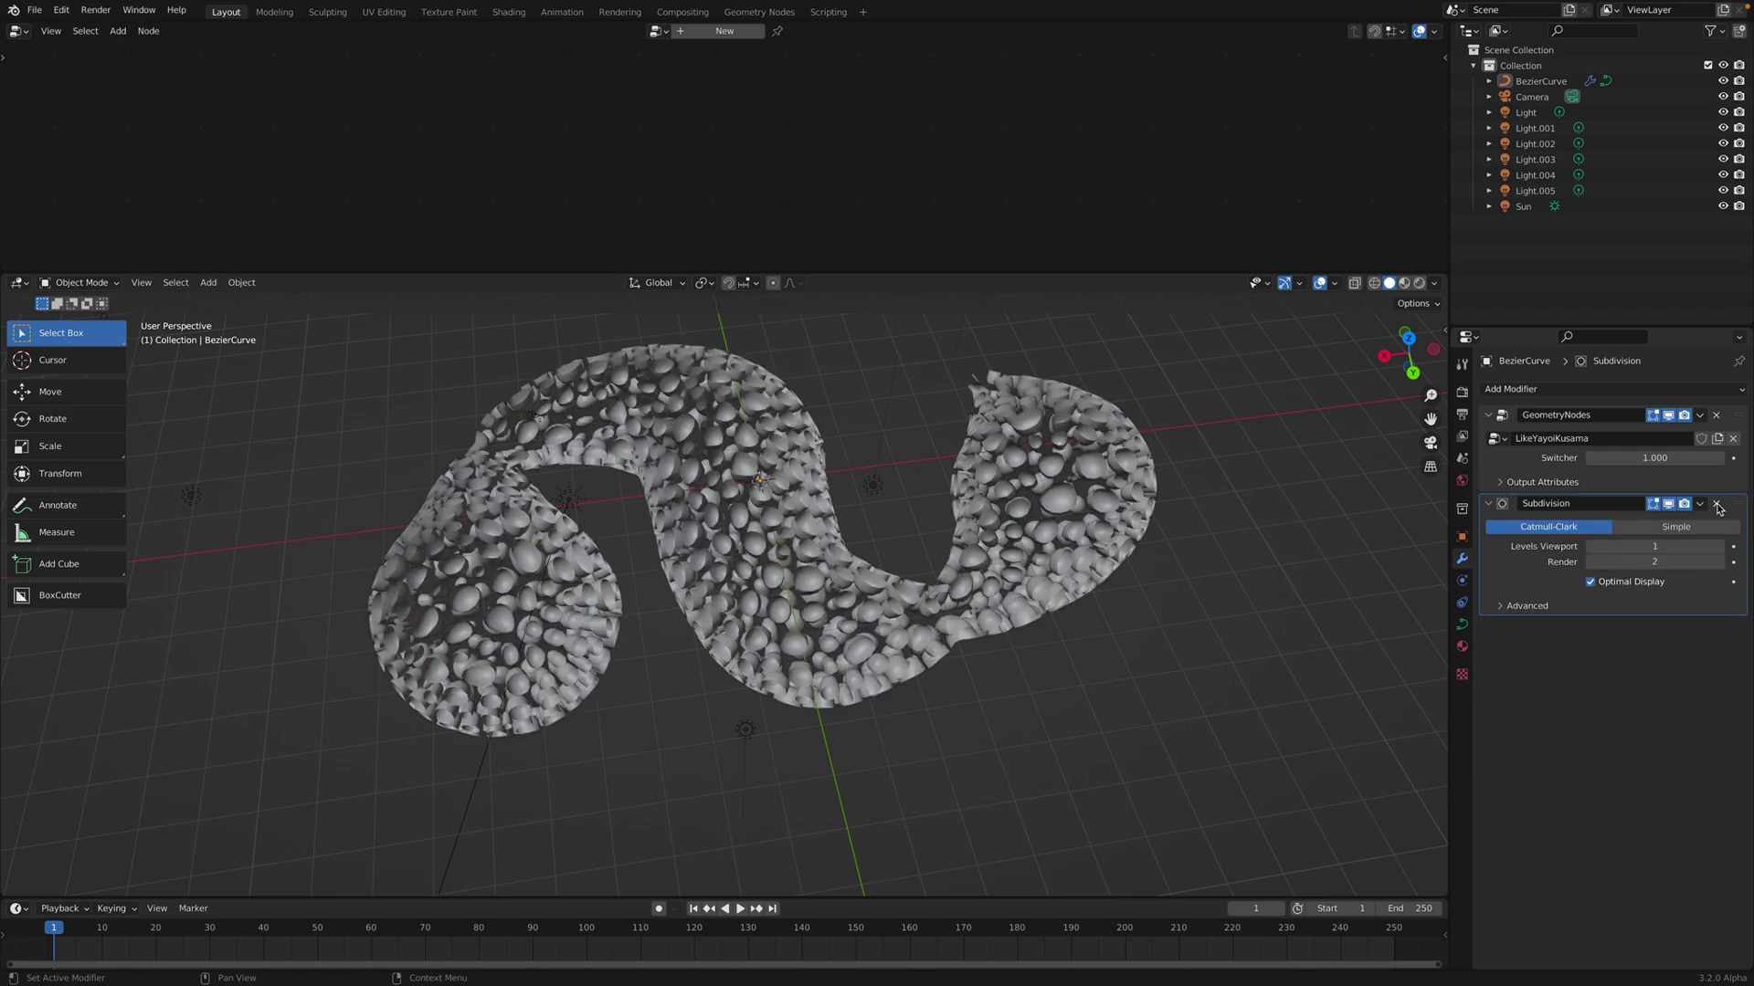
click(1717, 504)
Lower the Switcher to -5.240 and show the blue and red skin in rendered shading
drag(1654, 458, 1639, 457)
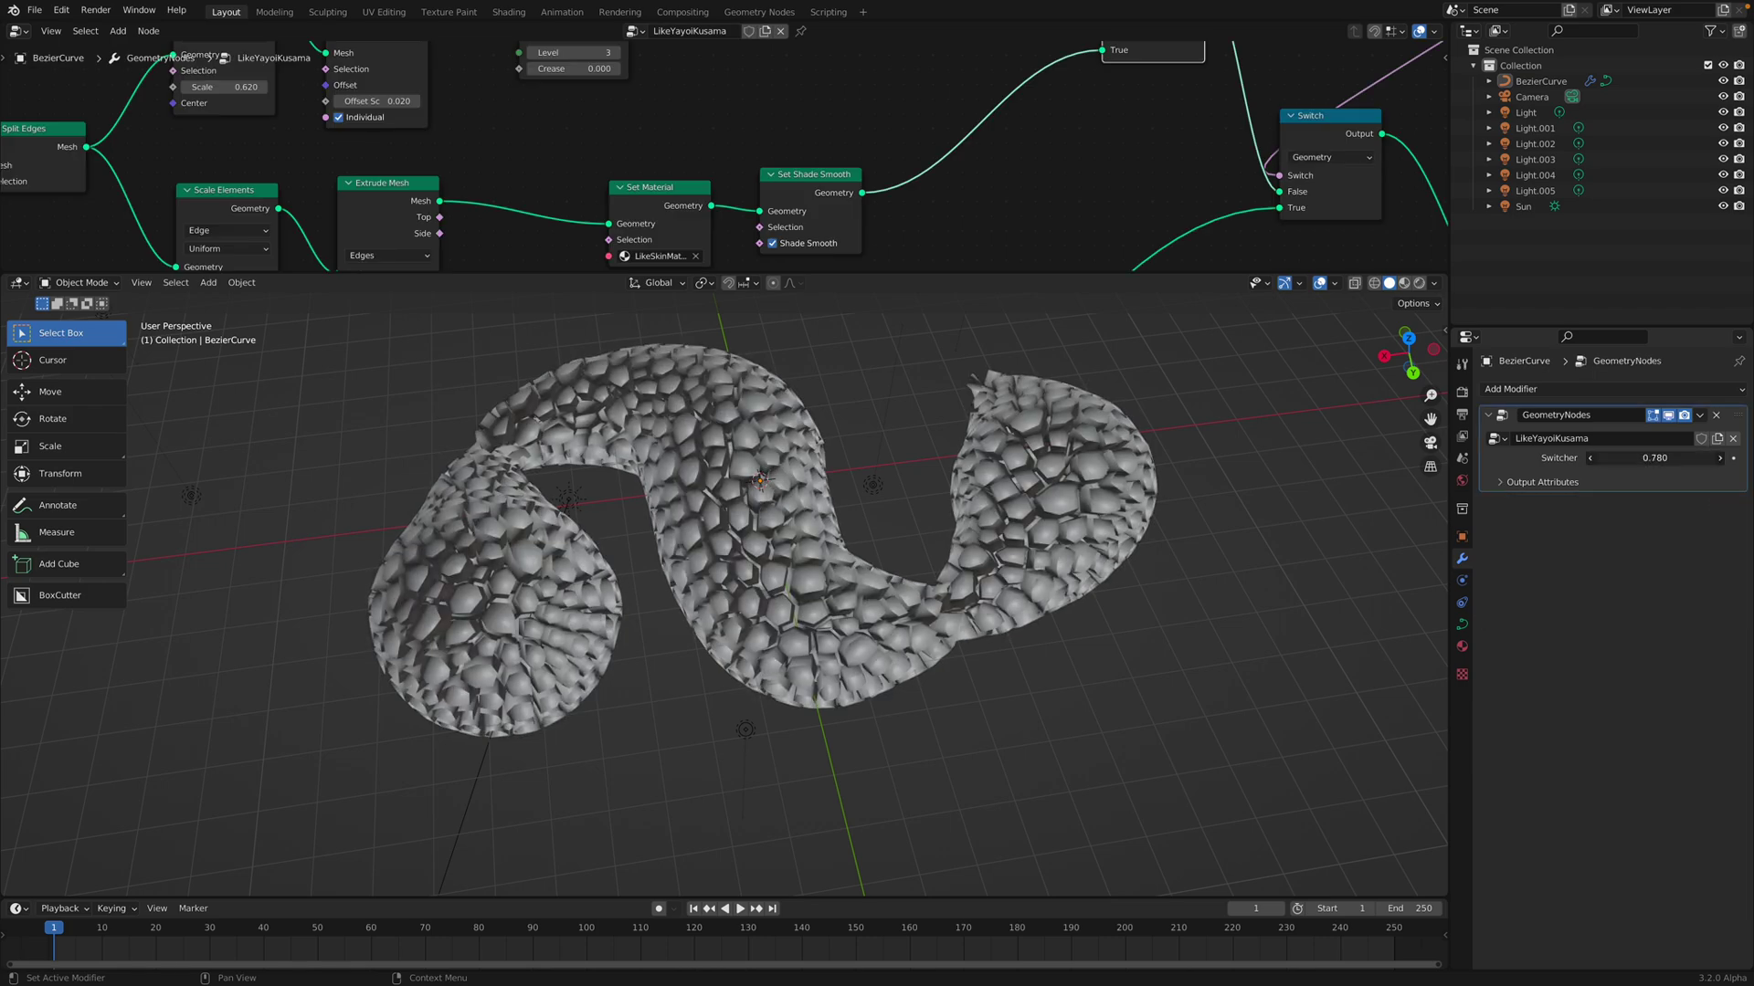
drag(1655, 457, 1635, 458)
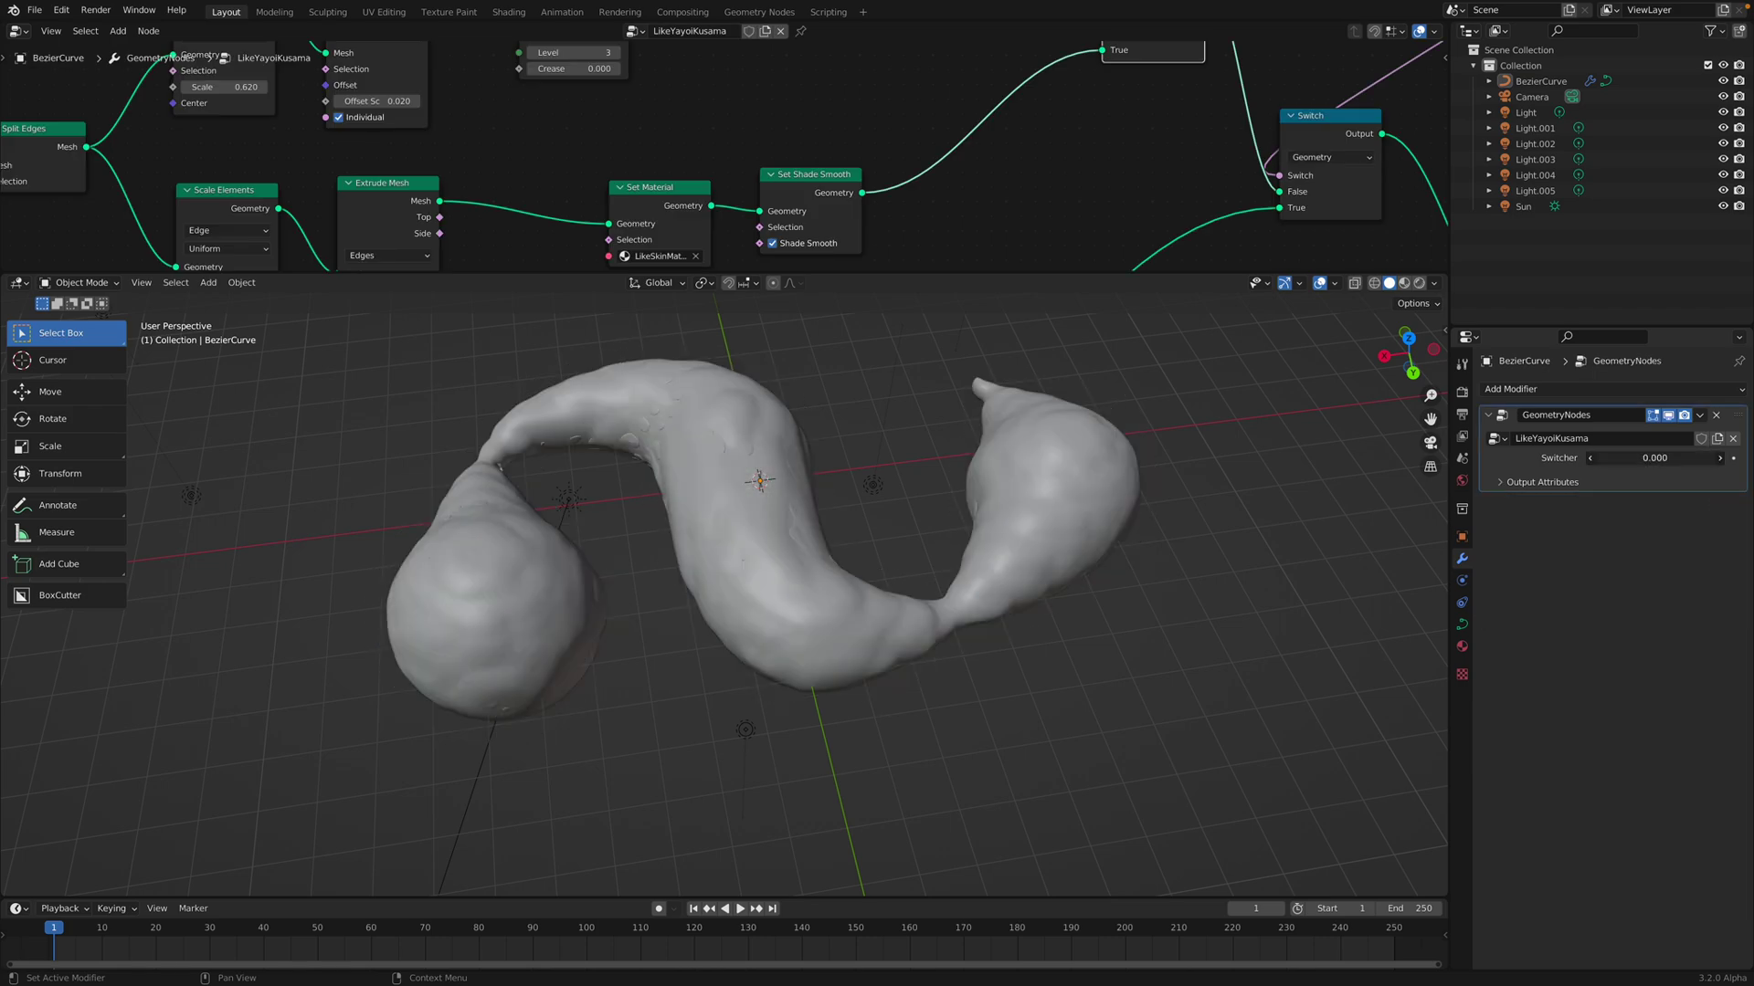
click(1419, 284)
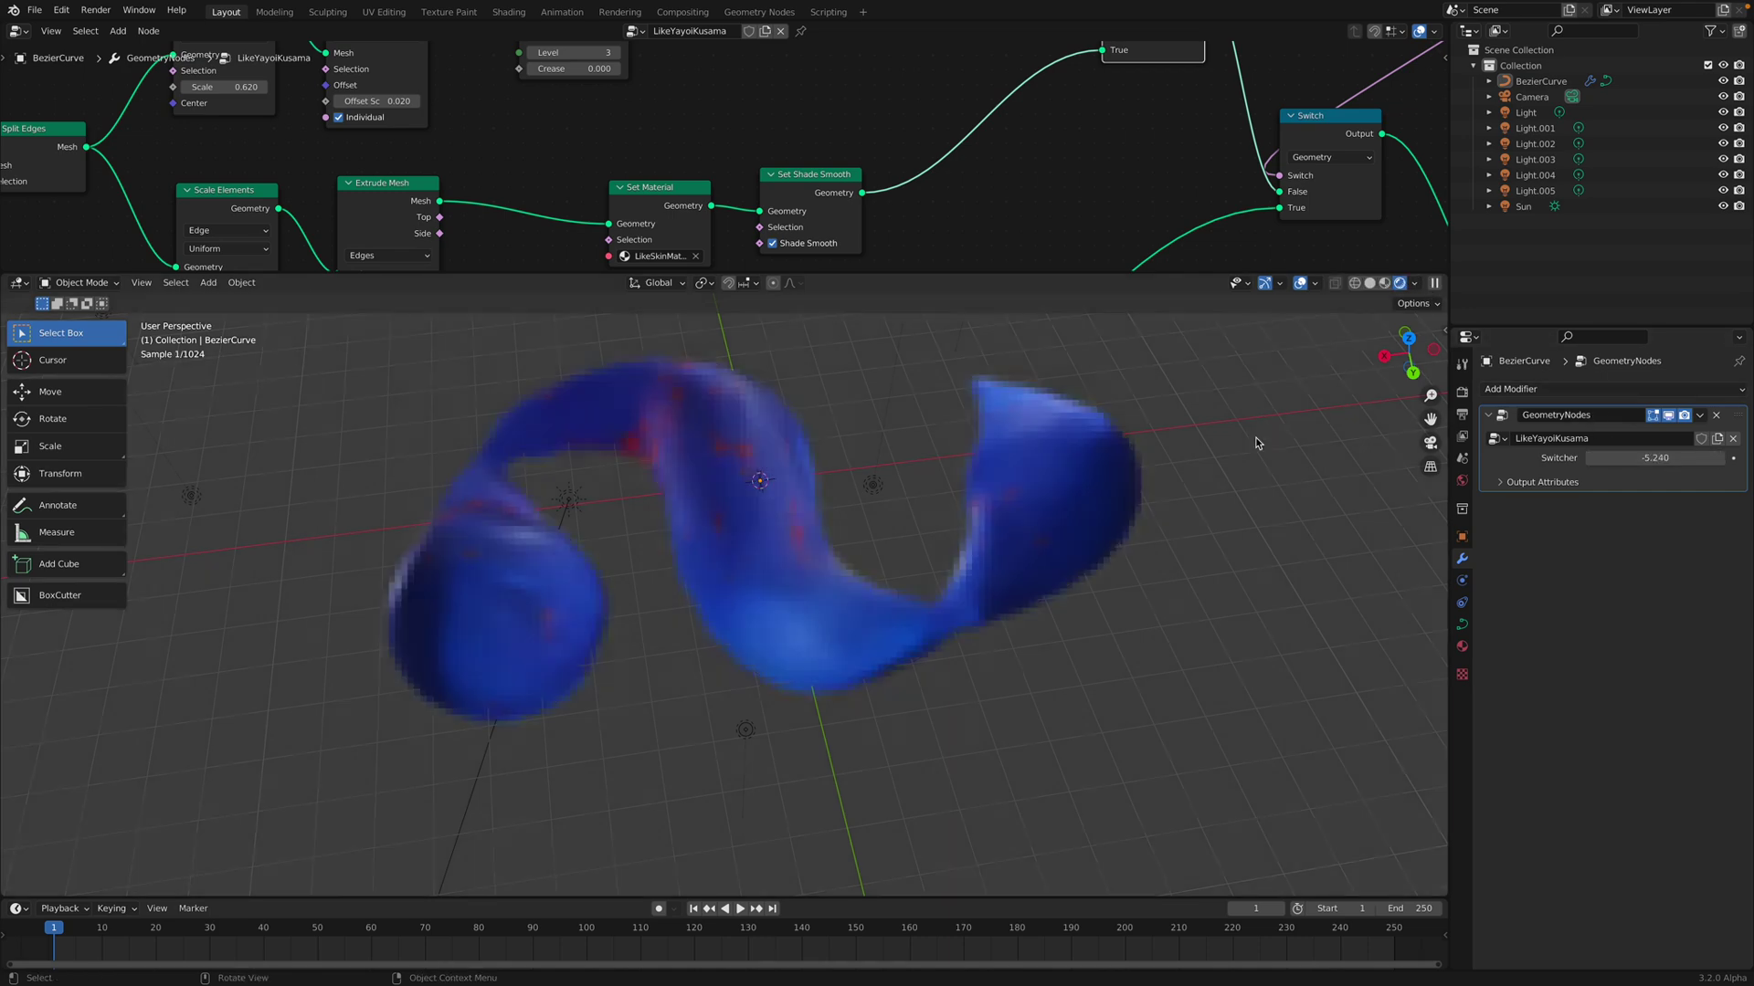
middle_drag(1116, 481, 1091, 528)
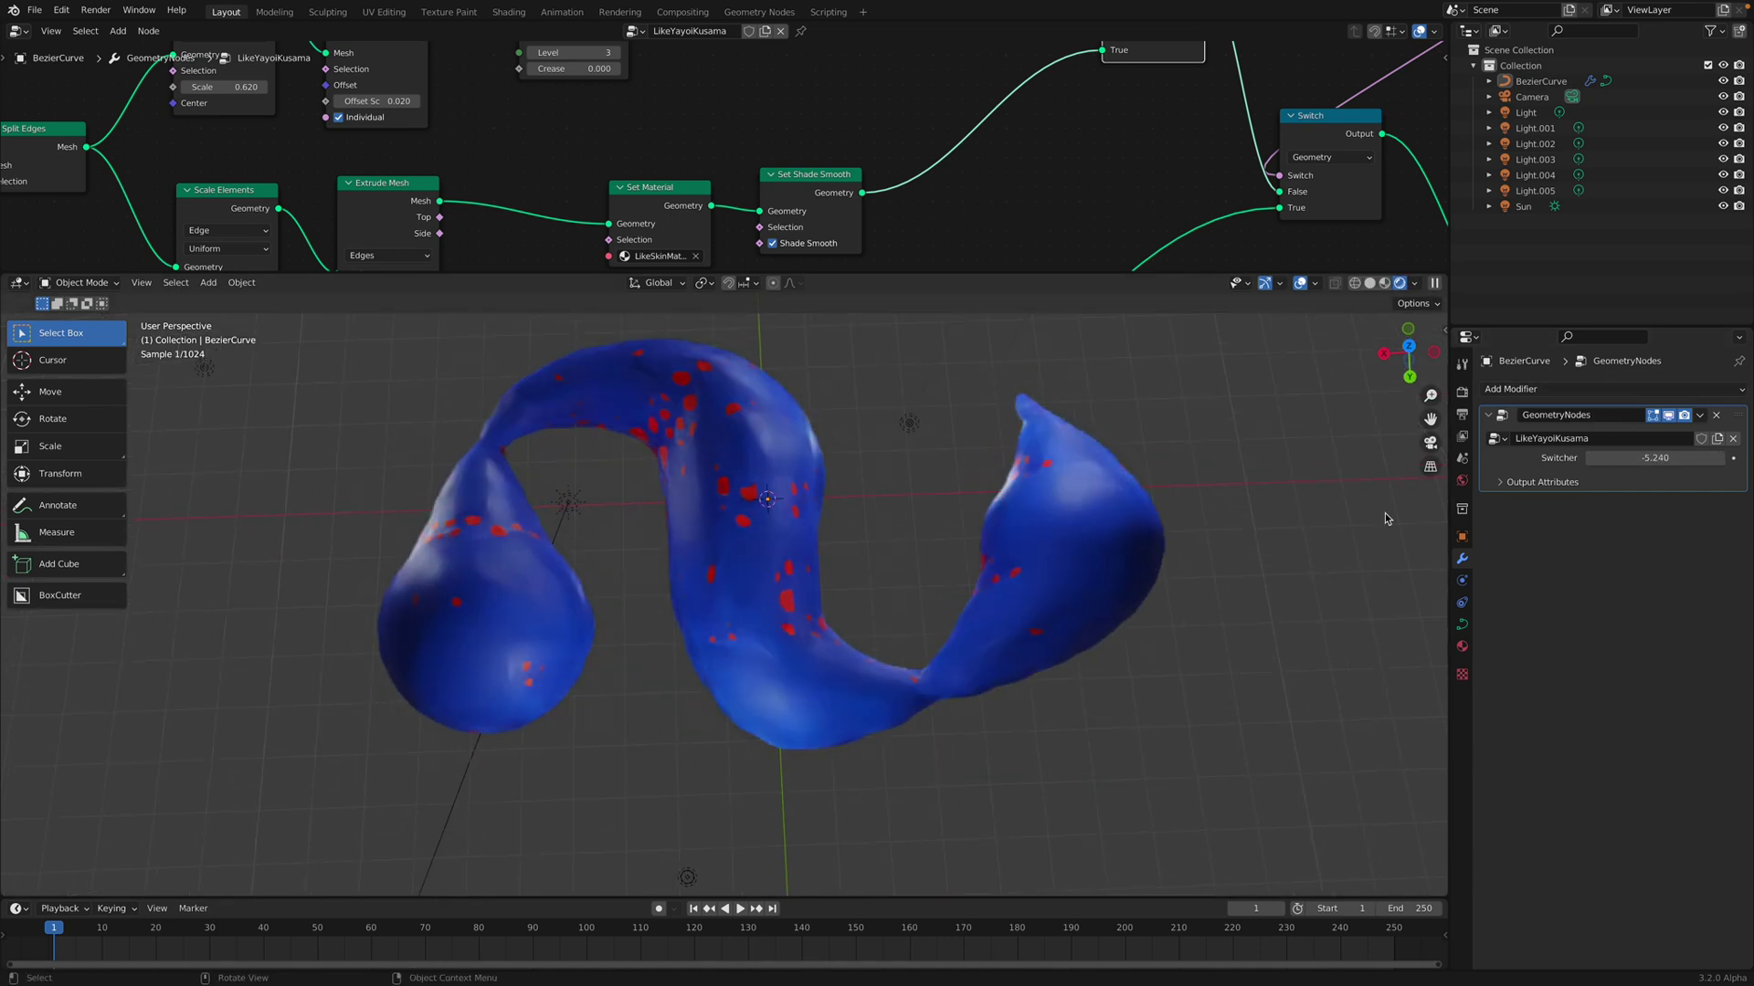
click(1650, 460)
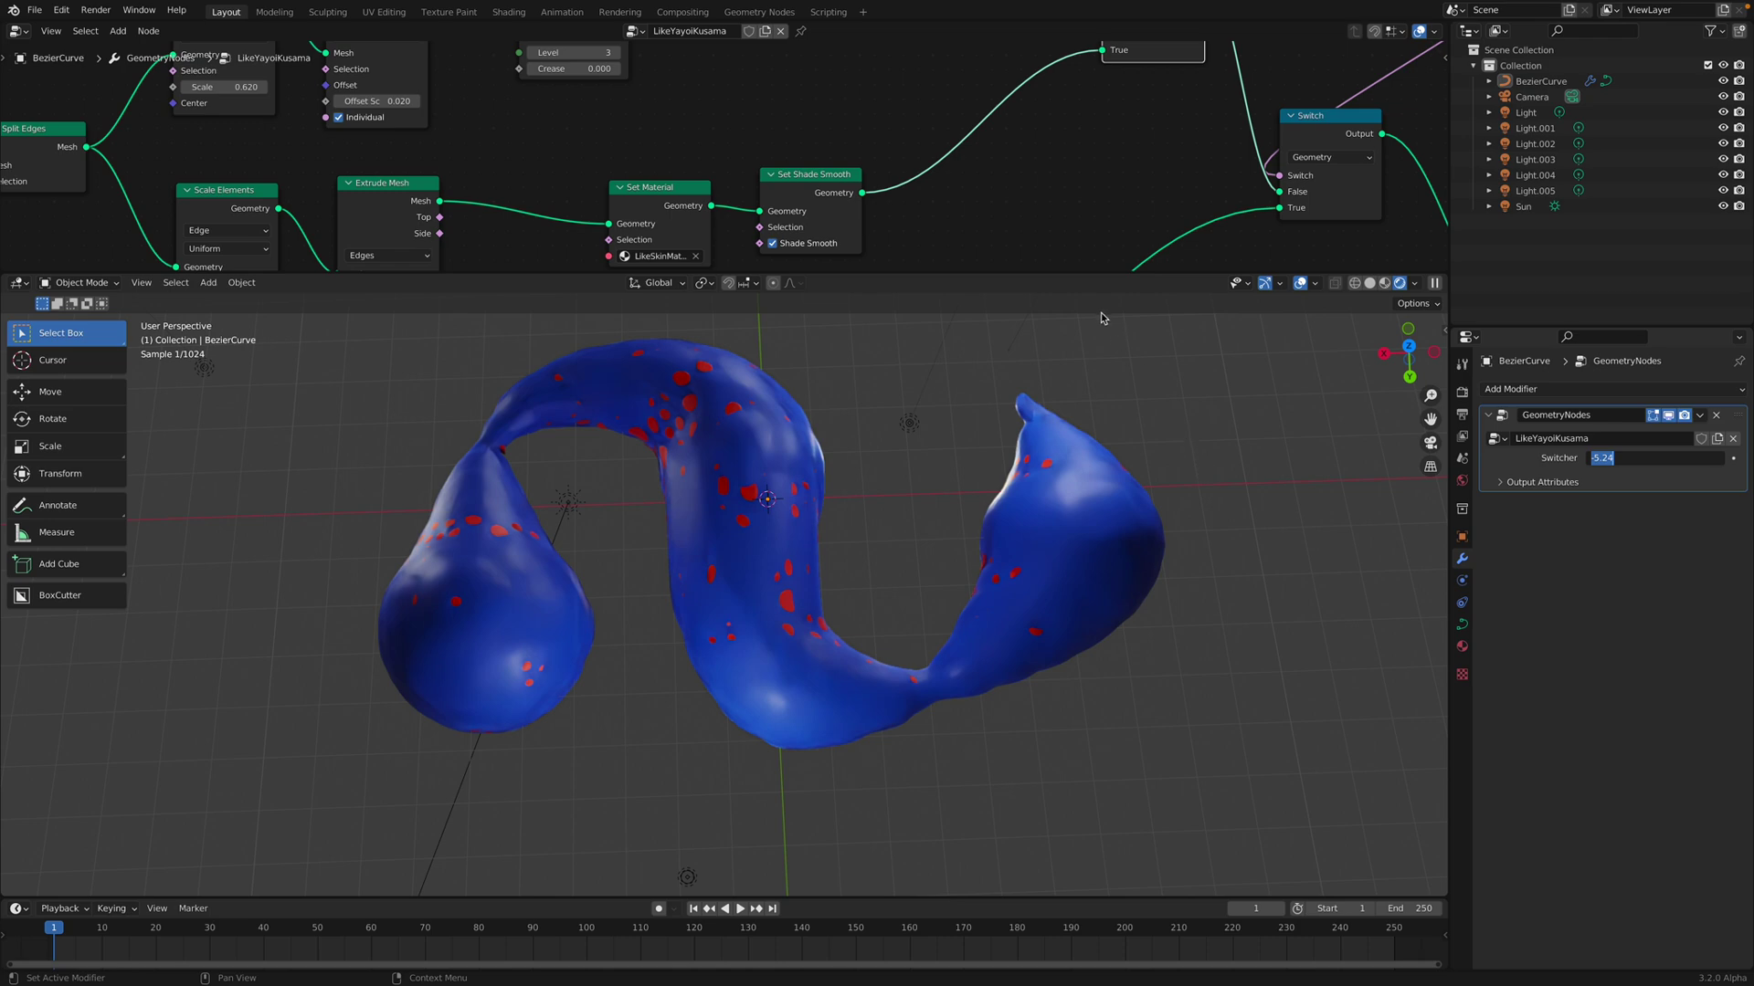
text(-5.24)
key(Return)
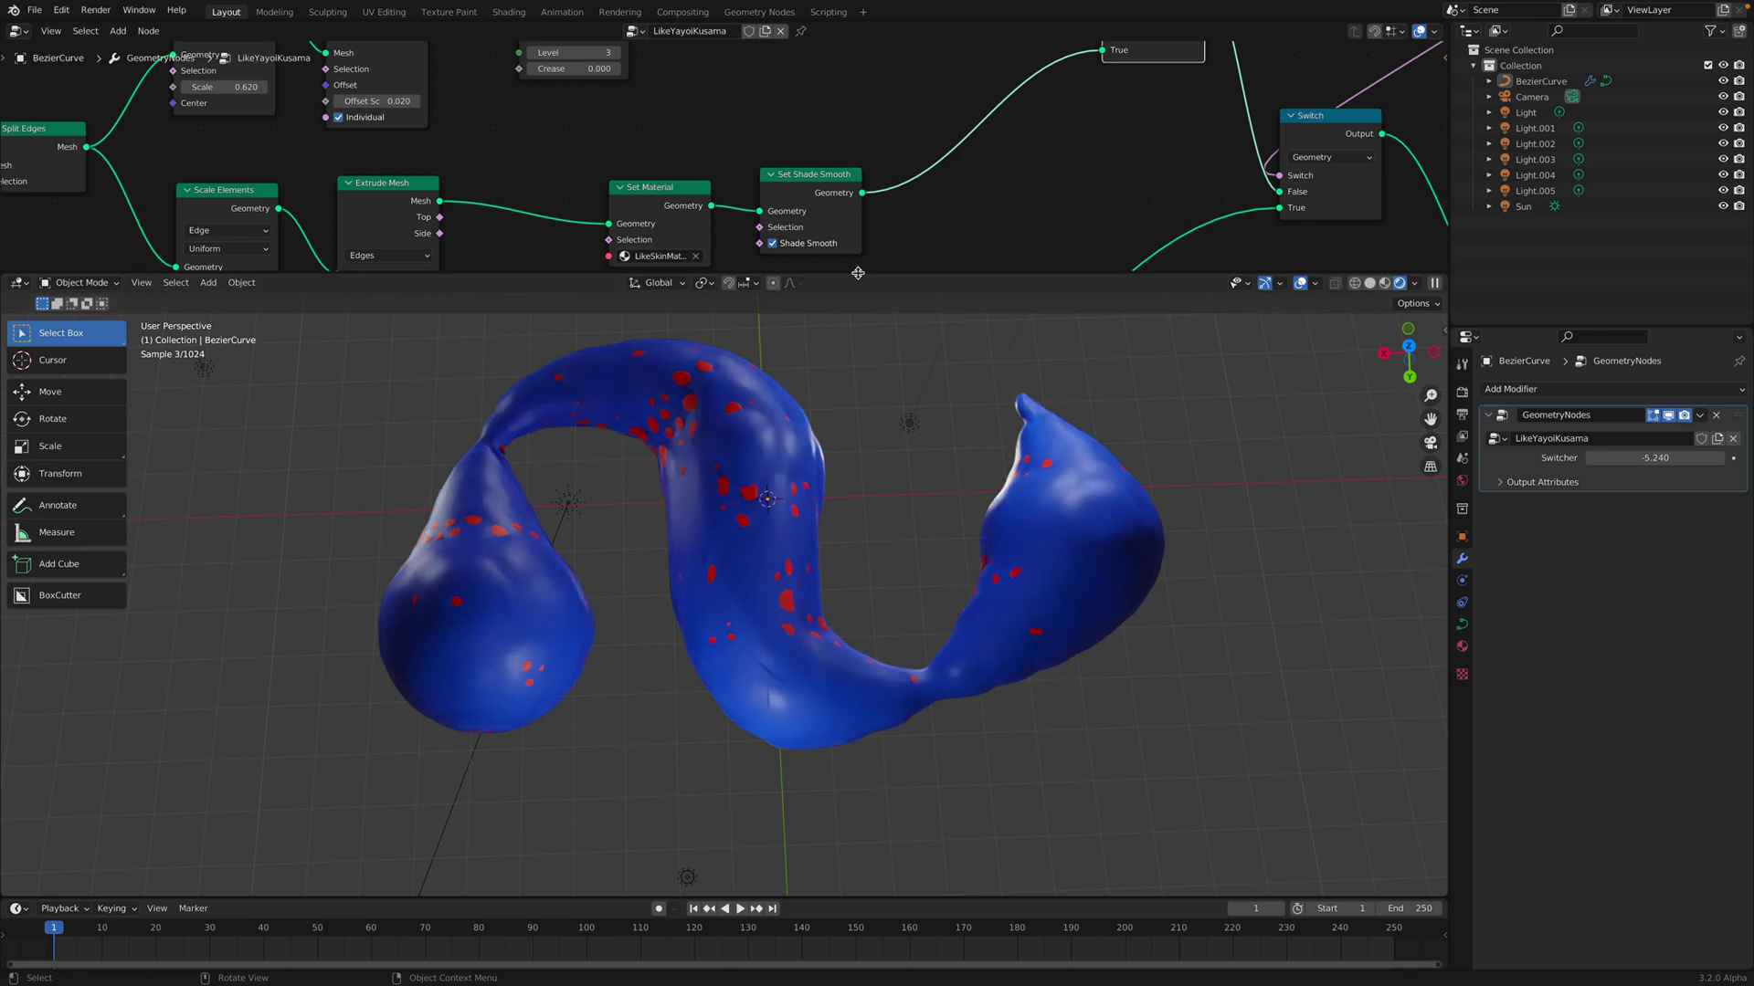
Enlarge the node editor and space out the Subdivision Surface, Scale Elements, Extrude Mesh, Set Shade Smooth and BlueMaterial nodes of the dotted-skin branch
drag(857, 274, 808, 482)
scroll(796, 366, down, 2)
middle_drag(692, 226, 837, 361)
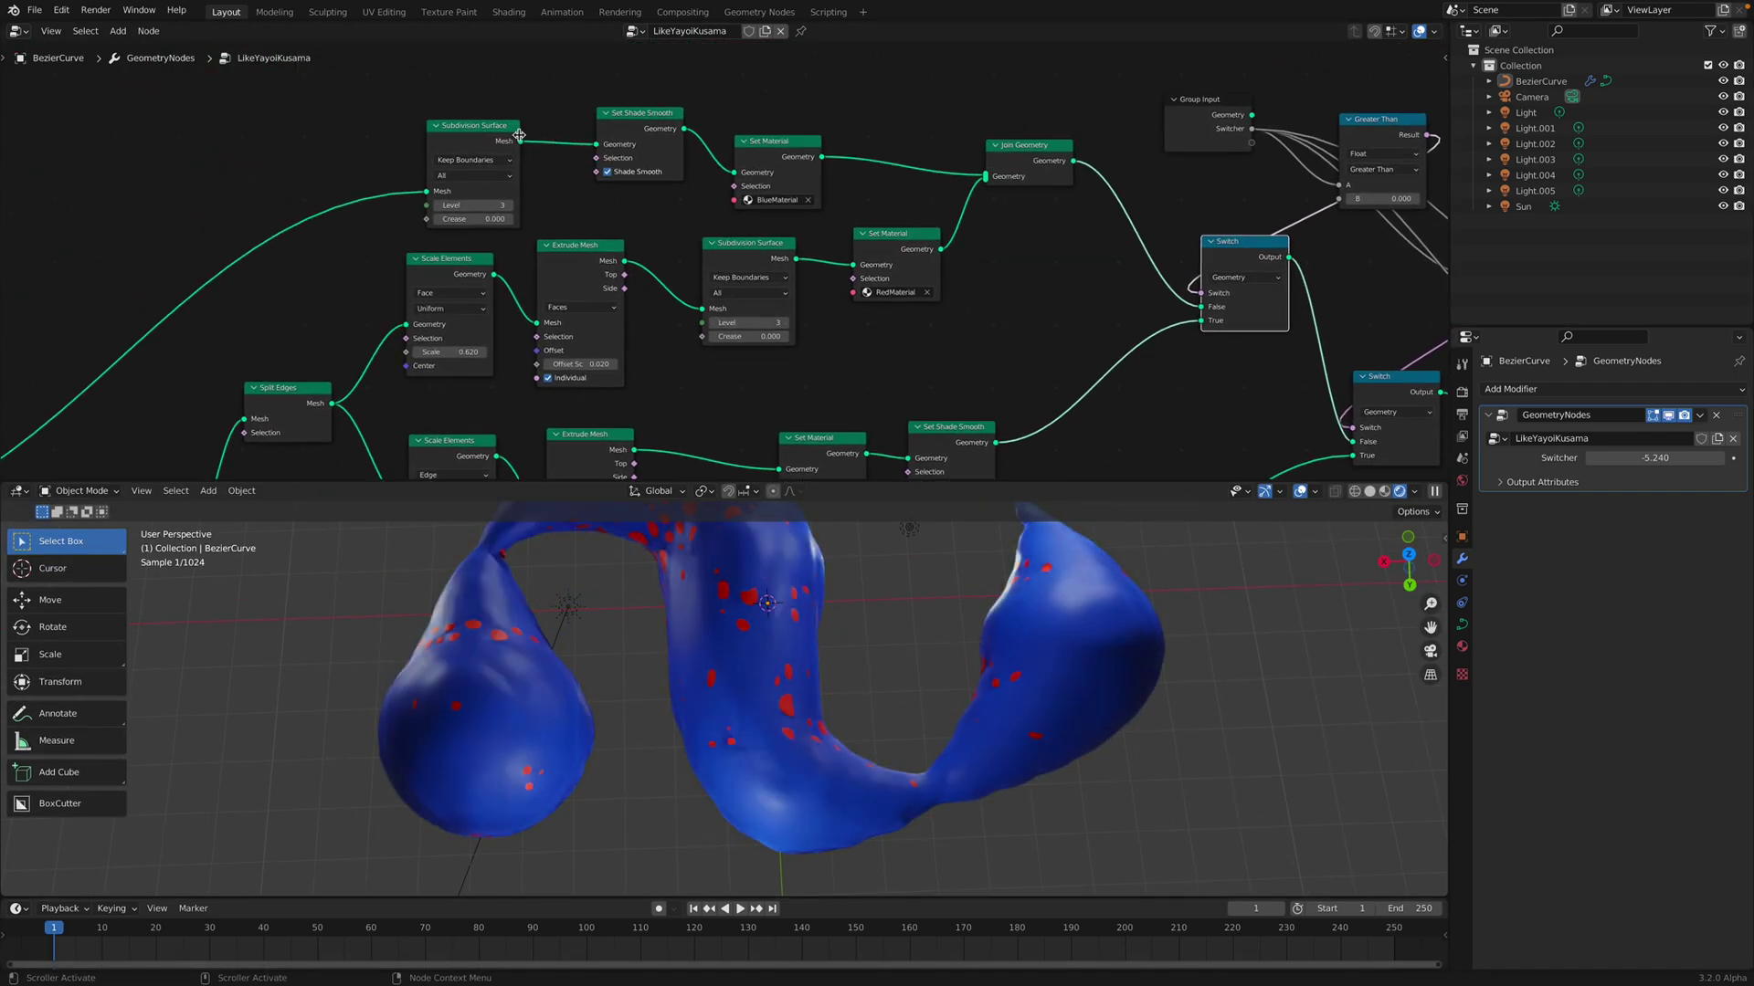
drag(510, 124, 493, 96)
drag(461, 261, 461, 217)
drag(589, 248, 589, 224)
drag(648, 115, 639, 92)
drag(741, 138, 712, 93)
scroll(699, 201, up, 1)
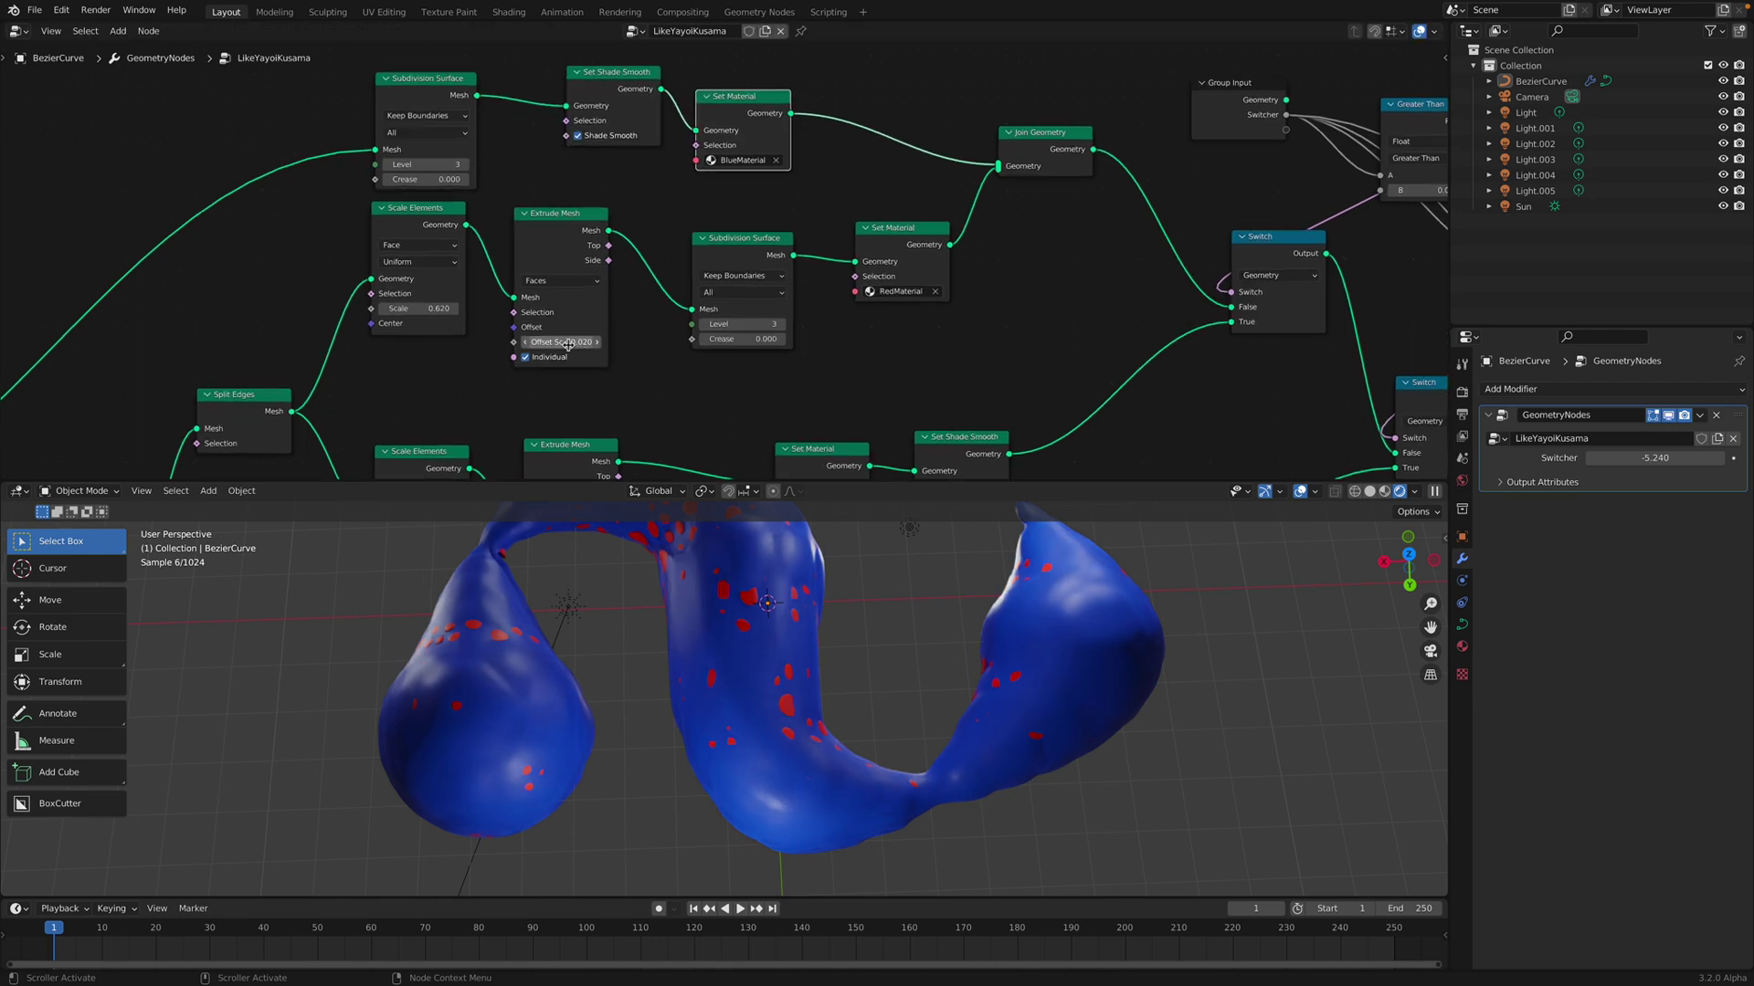
Try an Offset Scale of 0.420 on the Faces Extrude Mesh node and settle on 0.2
drag(560, 342, 739, 341)
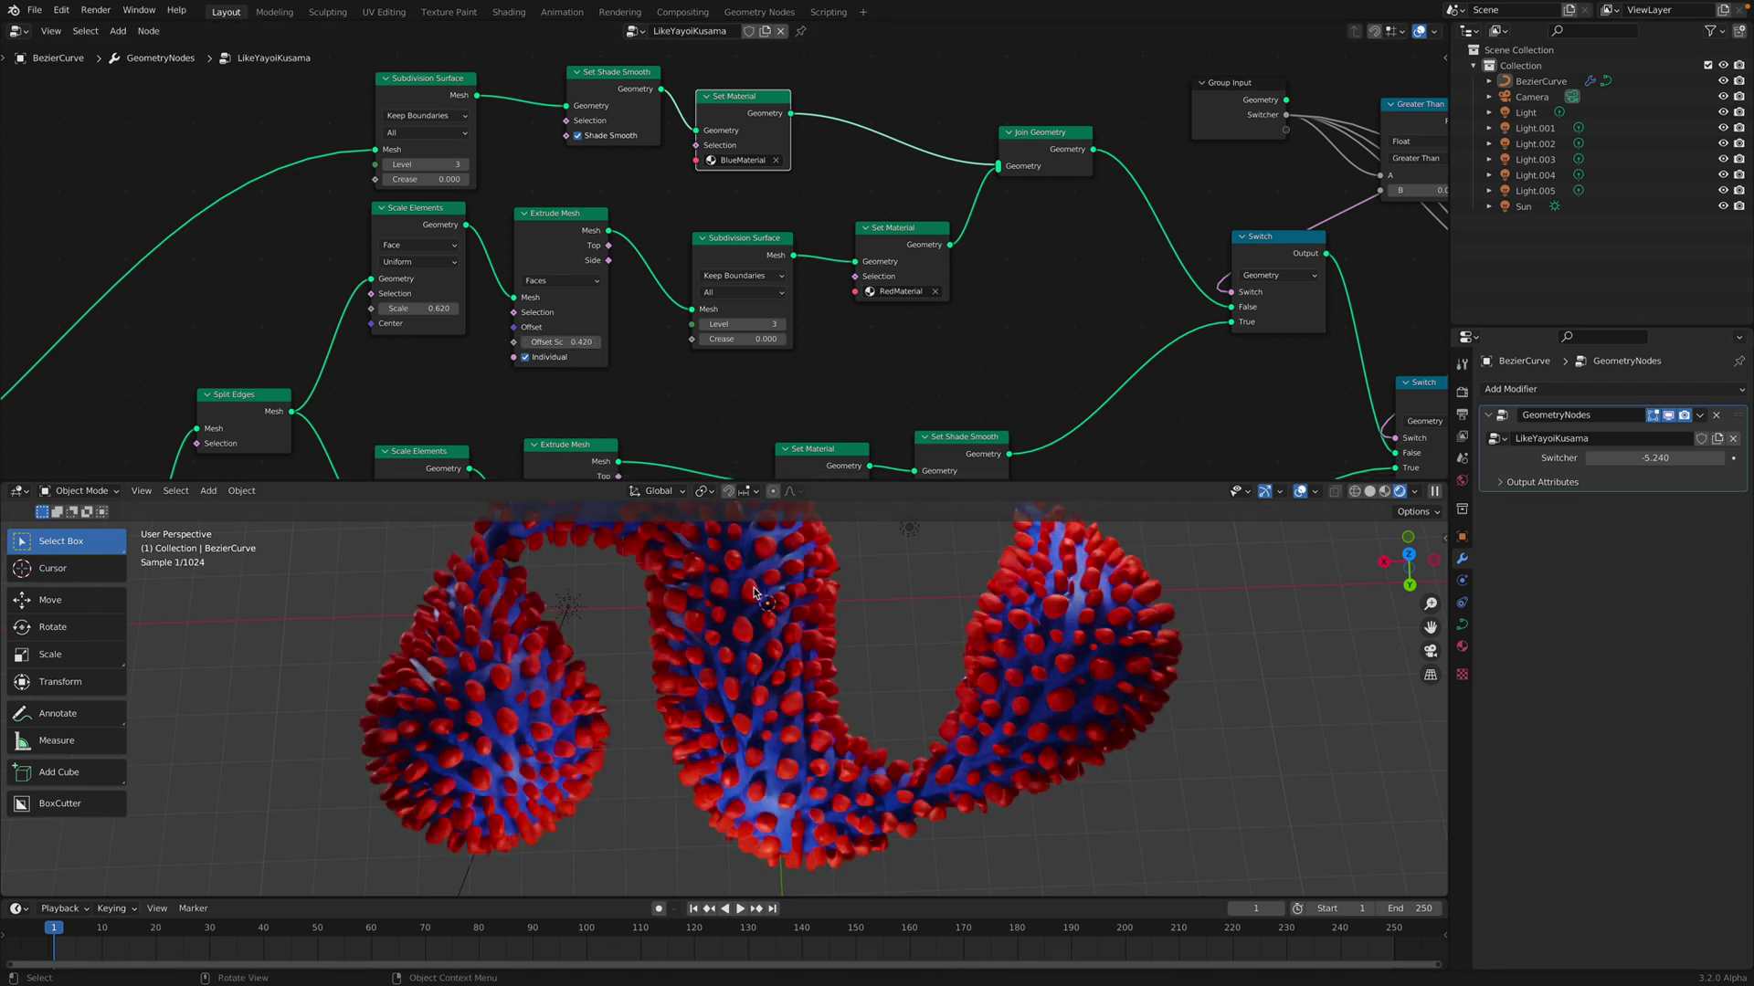
middle_drag(807, 638, 817, 639)
click(590, 341)
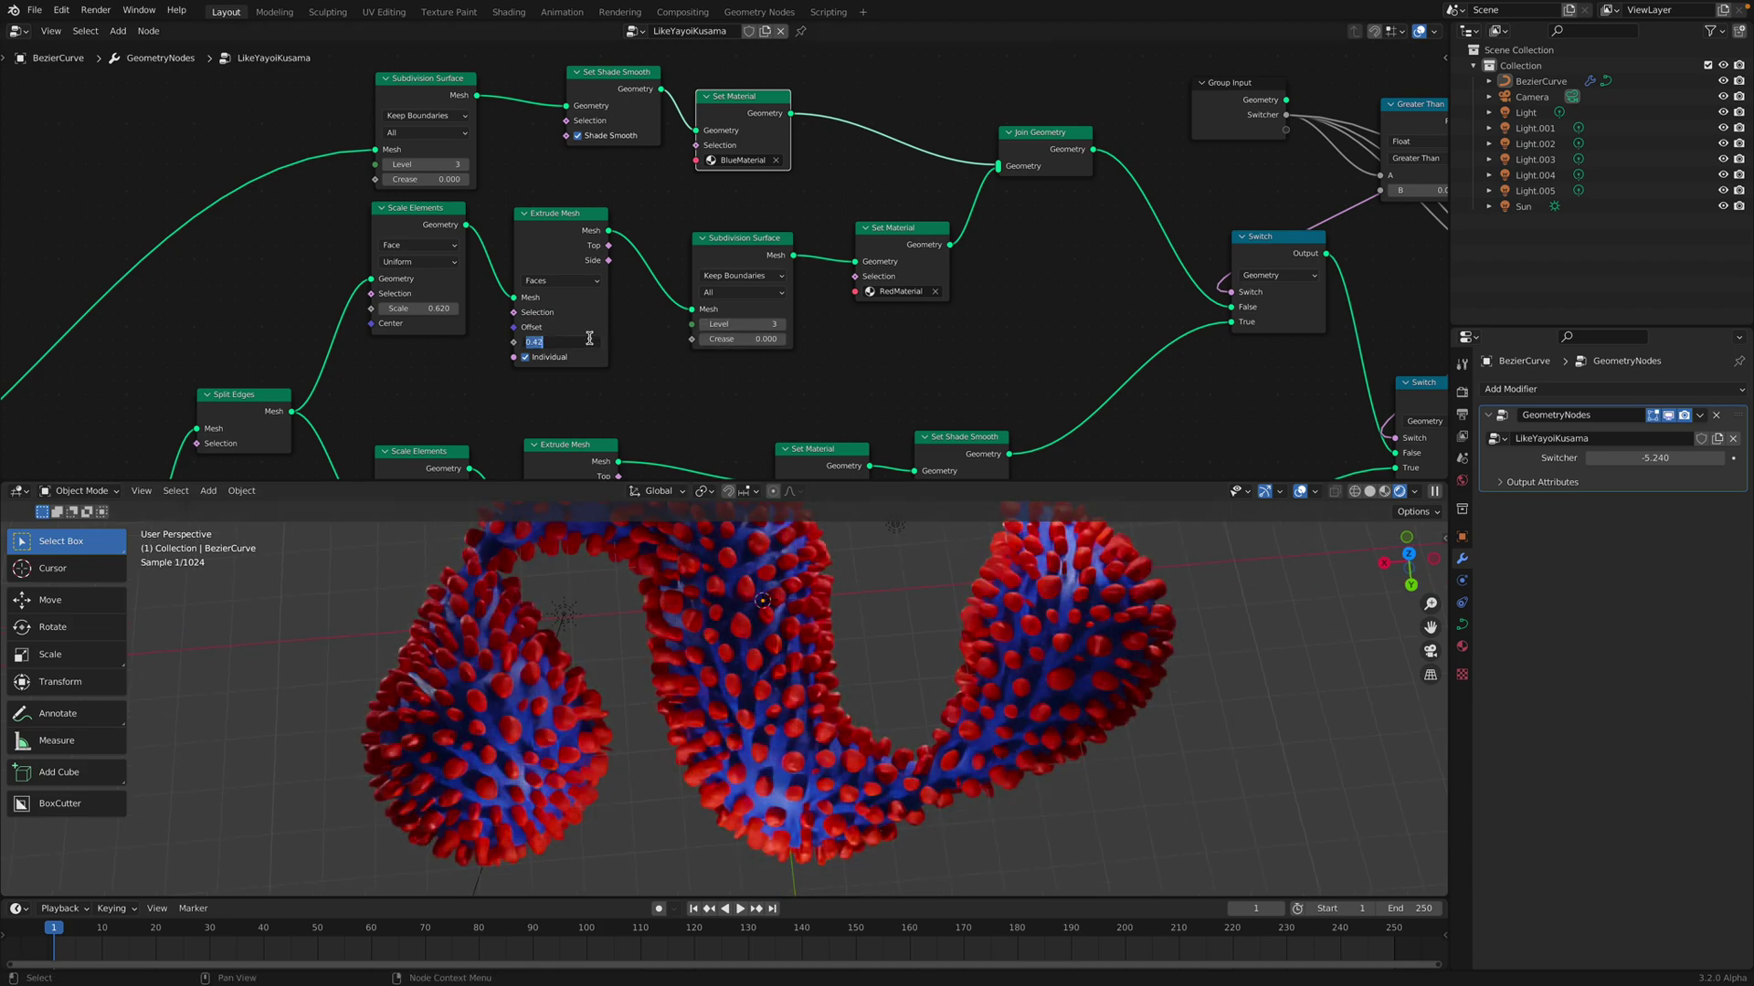
text(0.2)
key(Return)
middle_drag(828, 659, 818, 530)
Look at the Yayoi Kusama image results in the browser, return to Blender and compare the dotted skin with them
key(ctrl+Right)
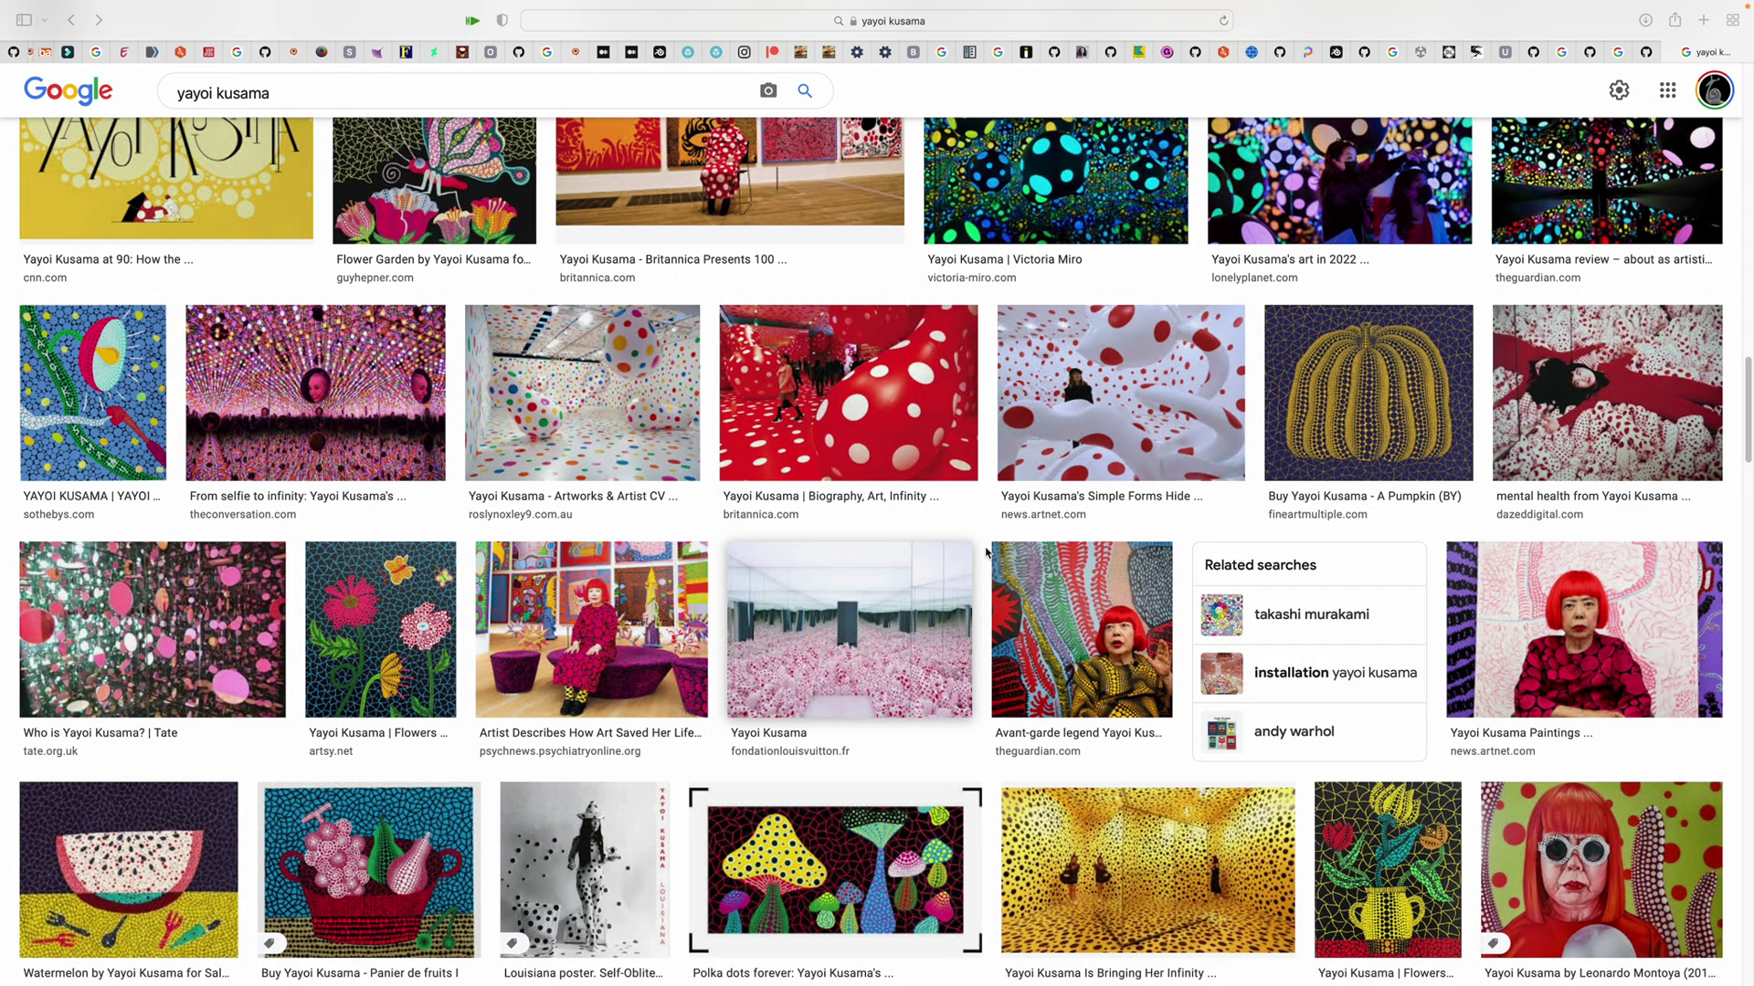
key(ctrl+Left)
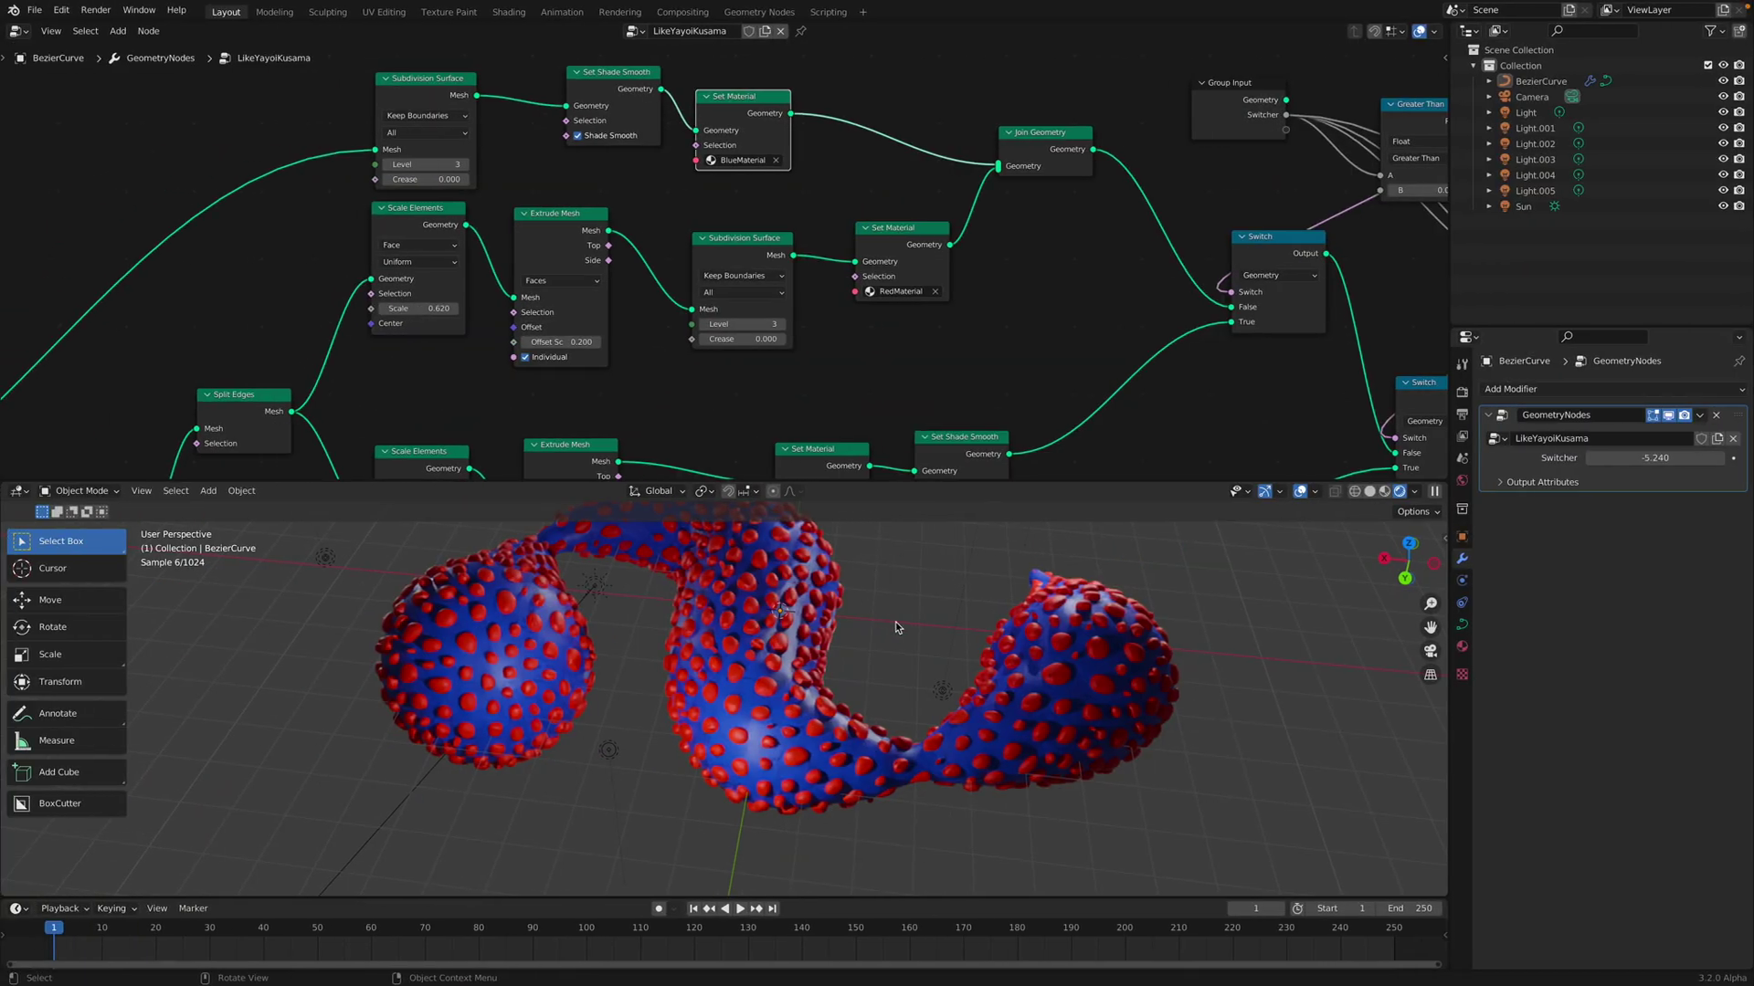
middle_drag(838, 650, 726, 631)
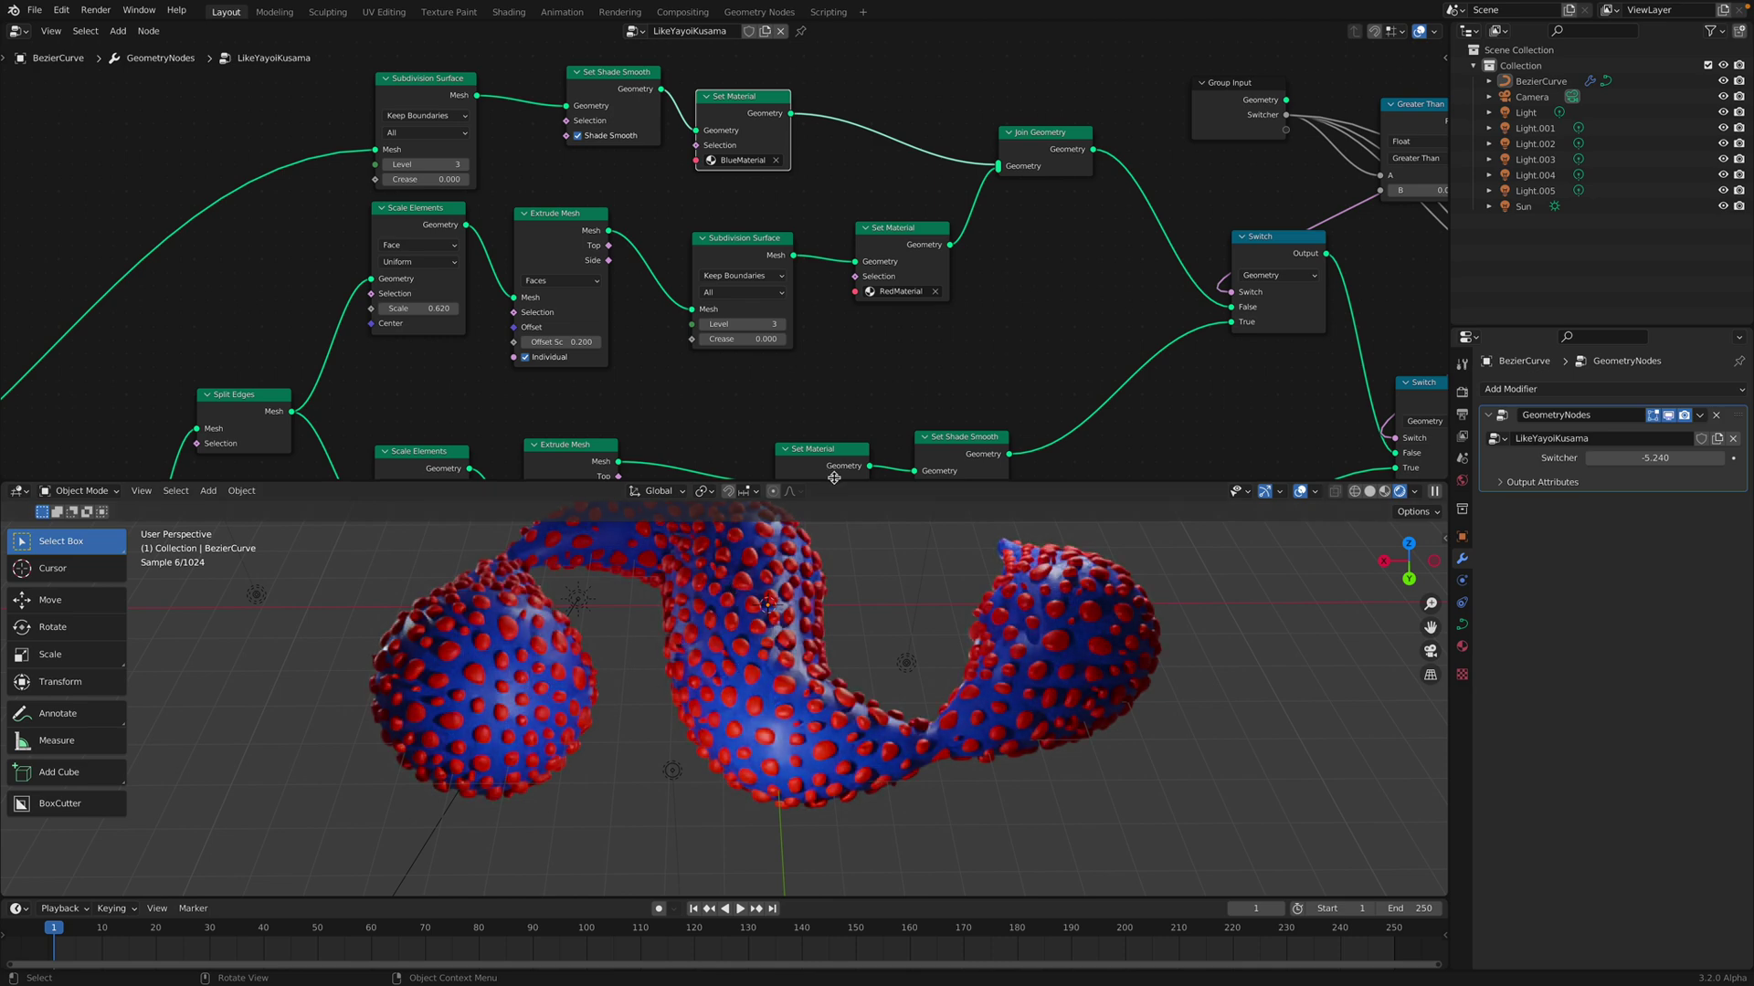
Switch to solid shading and enlarge the 3D viewport to inspect the raised dots up close and as a whole
click(1370, 491)
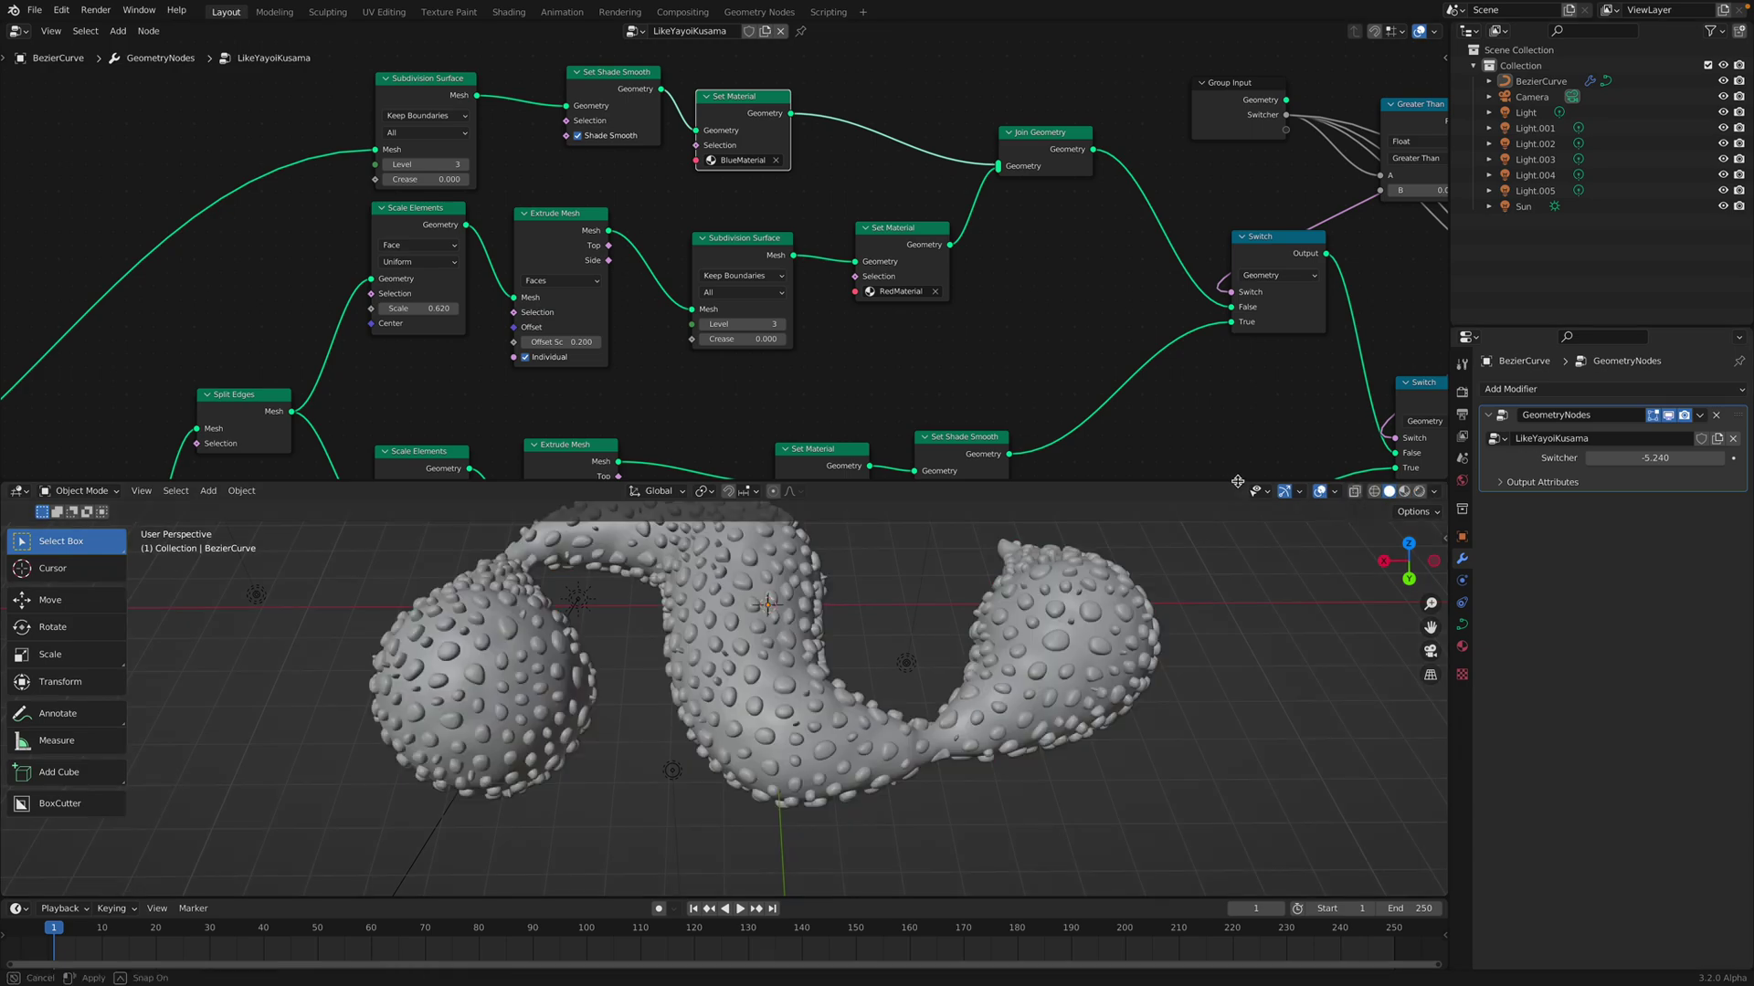
drag(1240, 481, 1050, 317)
scroll(804, 623, up, 4)
middle_drag(824, 631, 838, 644)
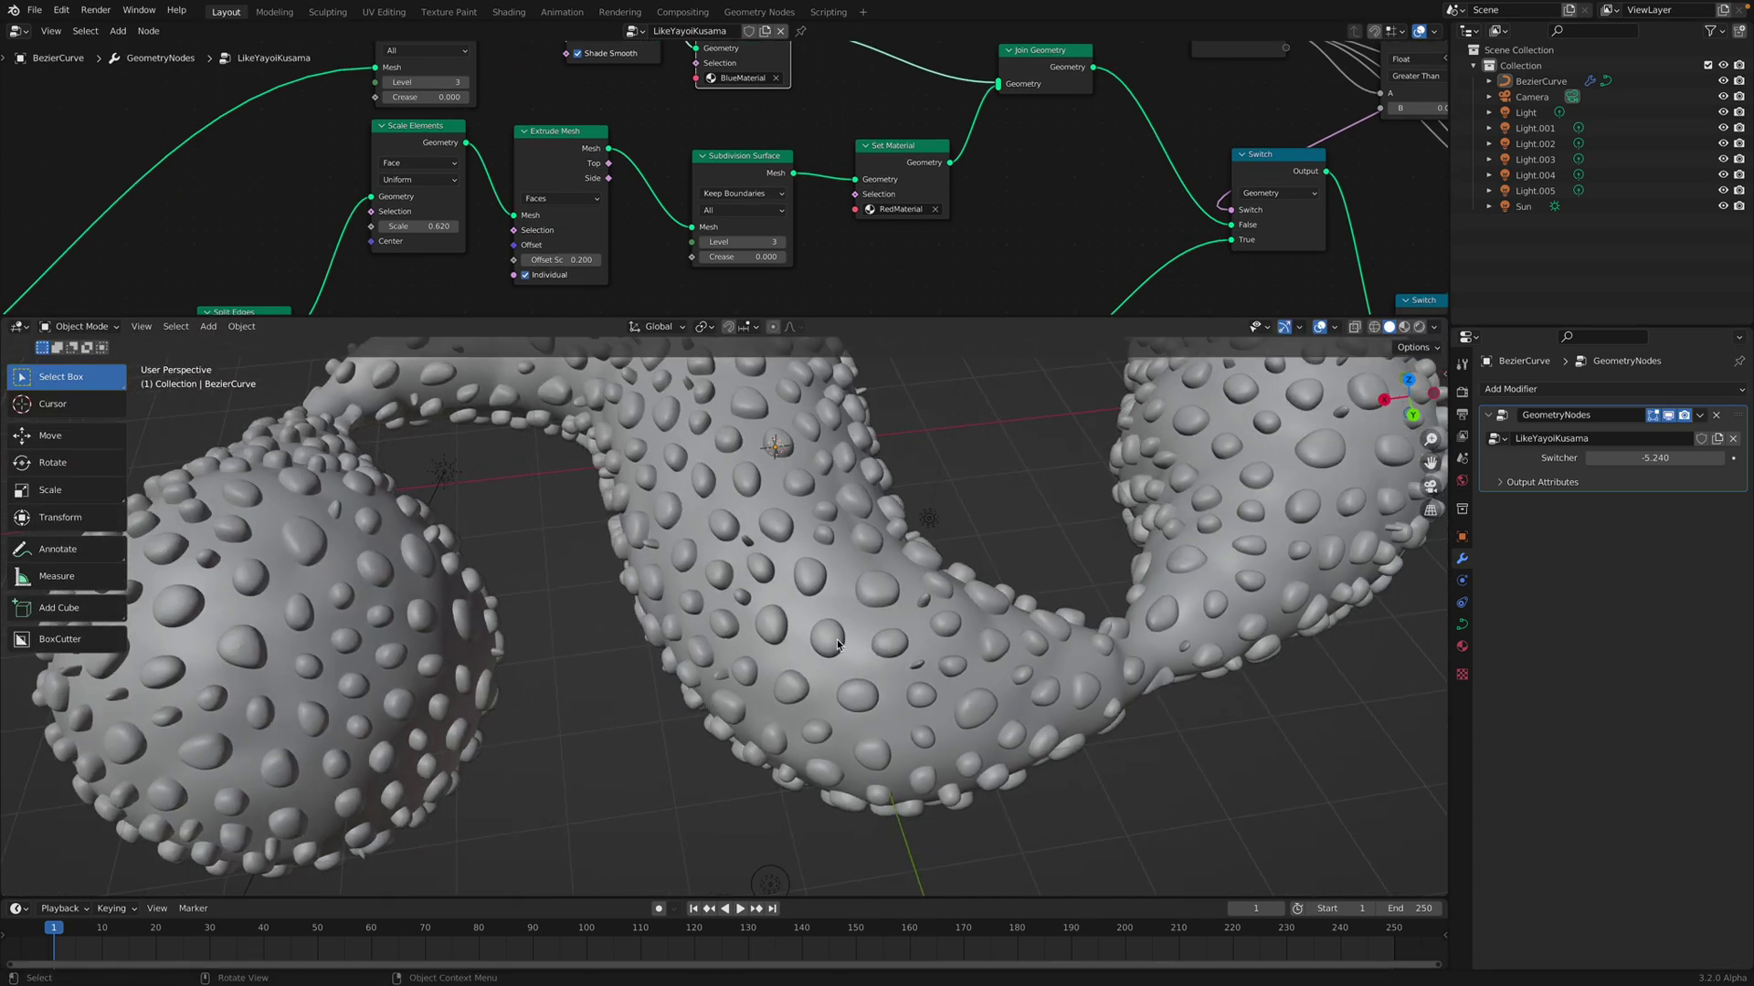
scroll(1005, 561, down, 4)
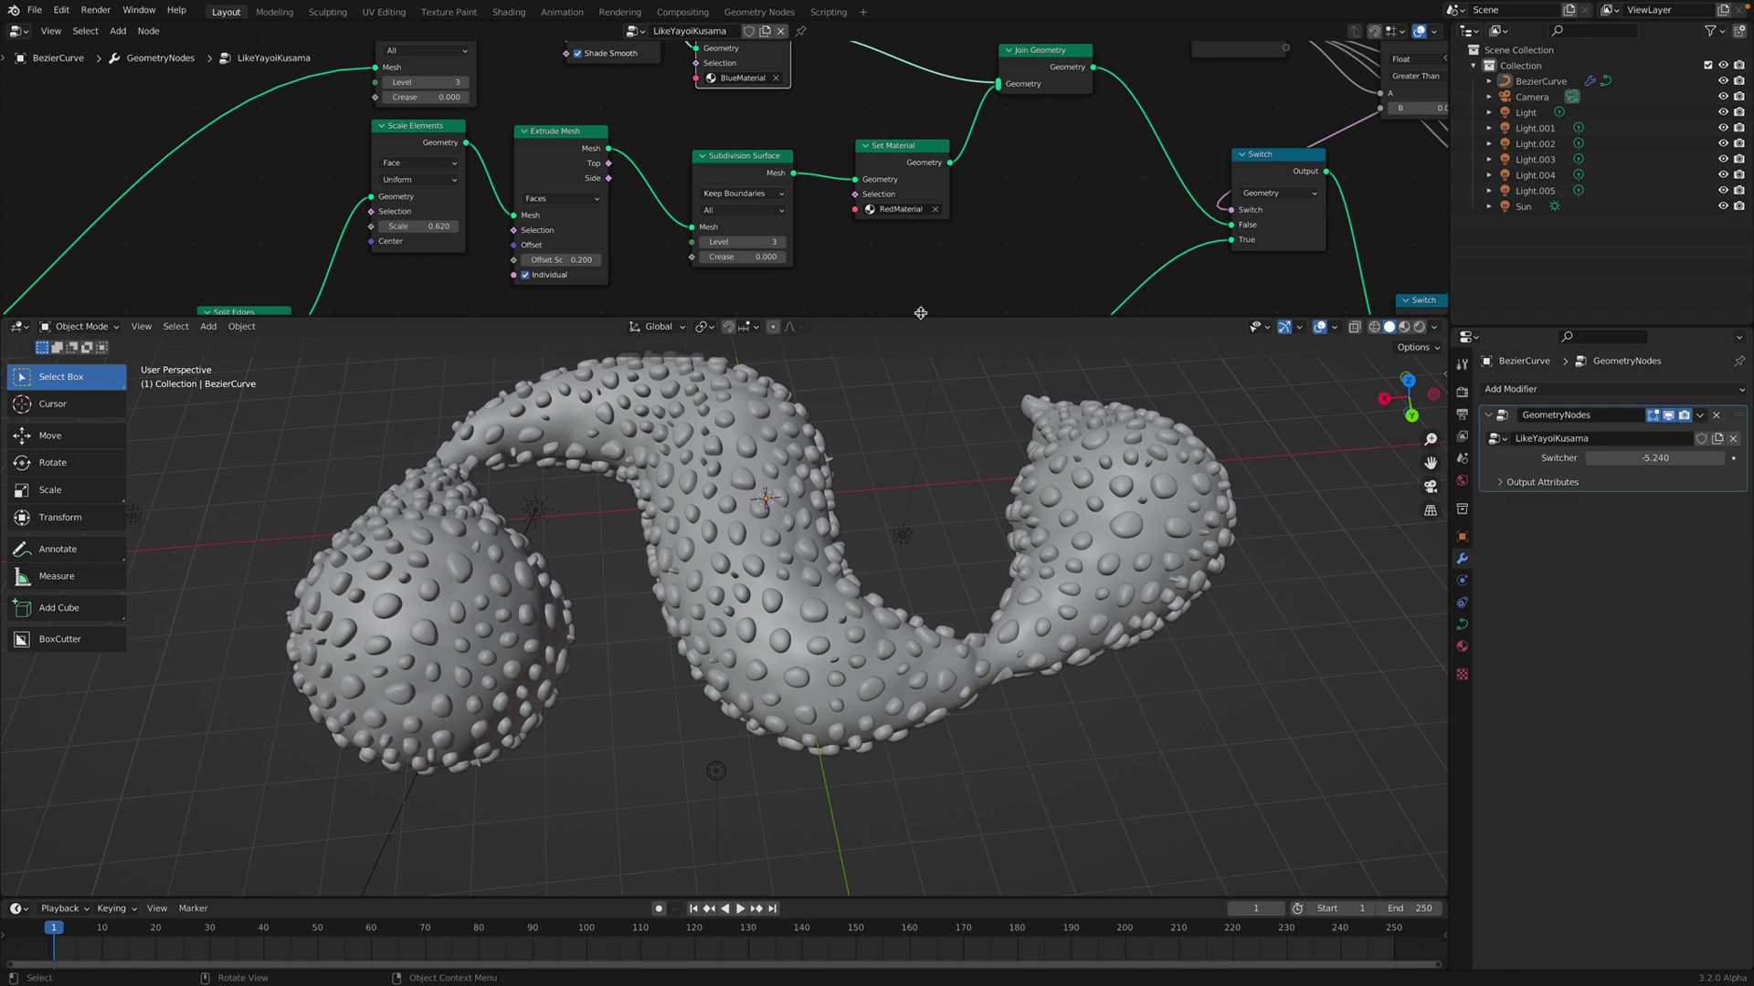
Examine the chain of Switch and Greater Than nodes in the enlarged node editor and review the whole dotted skin in an enlarged viewport
drag(920, 316, 919, 513)
scroll(822, 347, down, 2)
middle_drag(854, 320, 539, 306)
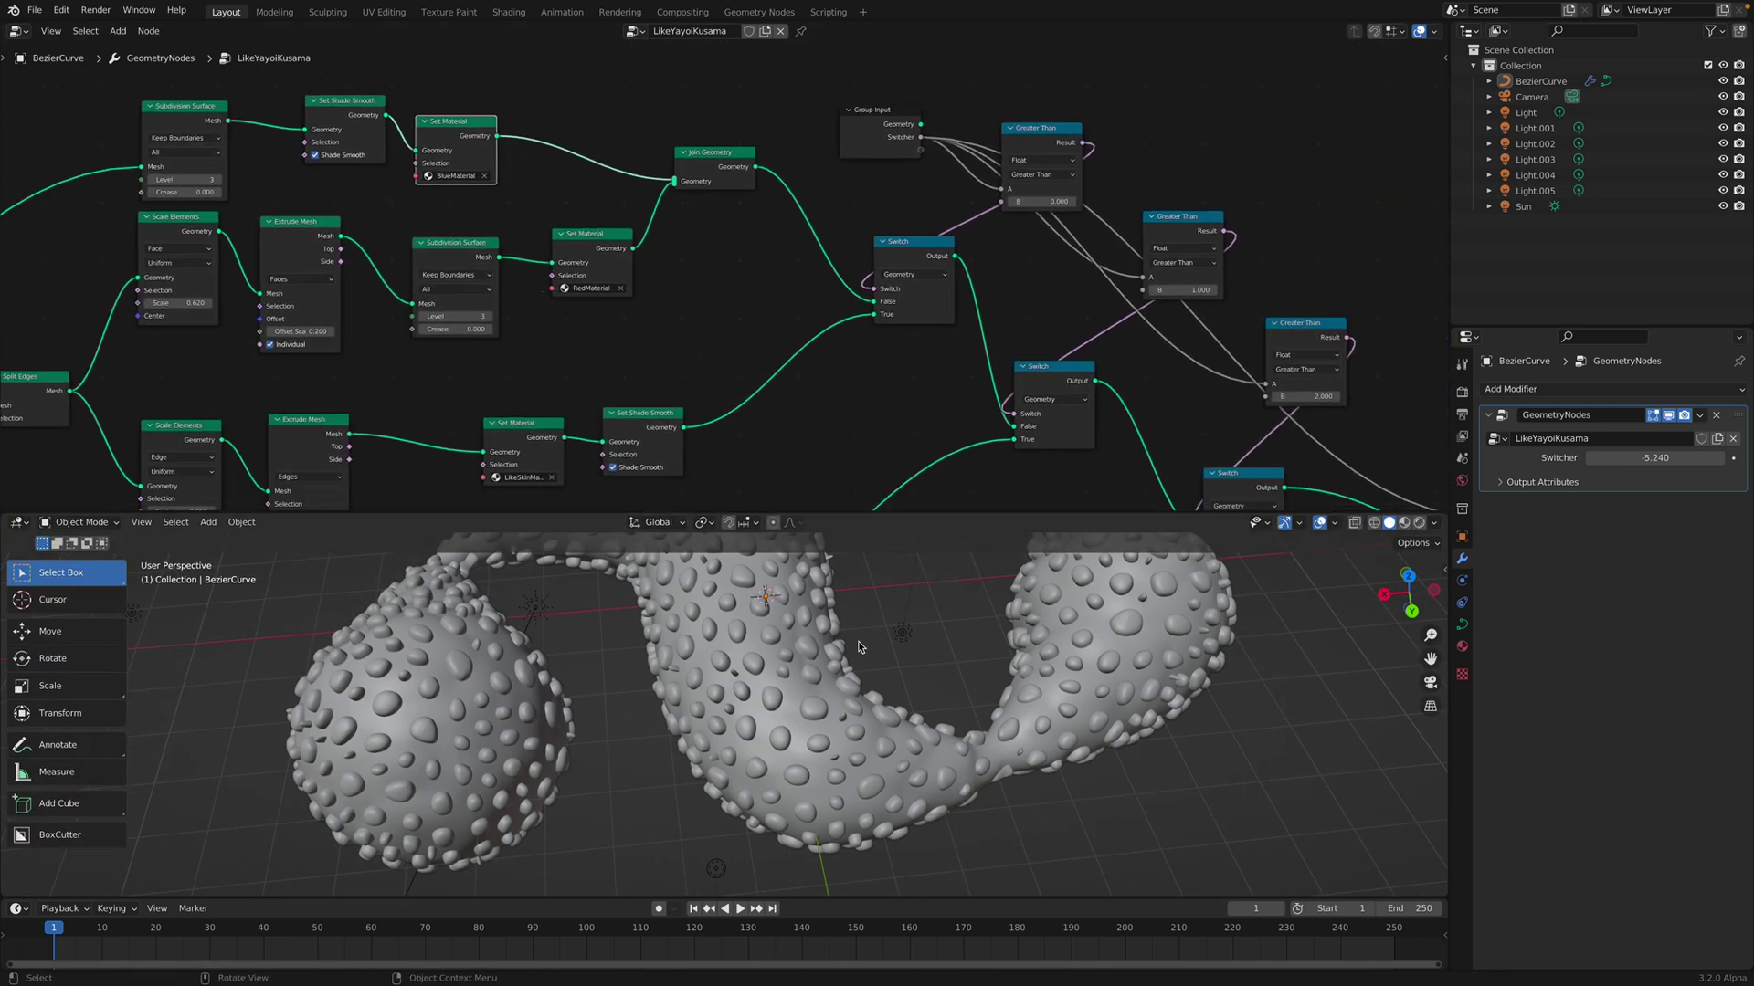
middle_drag(859, 643, 856, 633)
drag(881, 515, 878, 242)
middle_drag(879, 242, 912, 431)
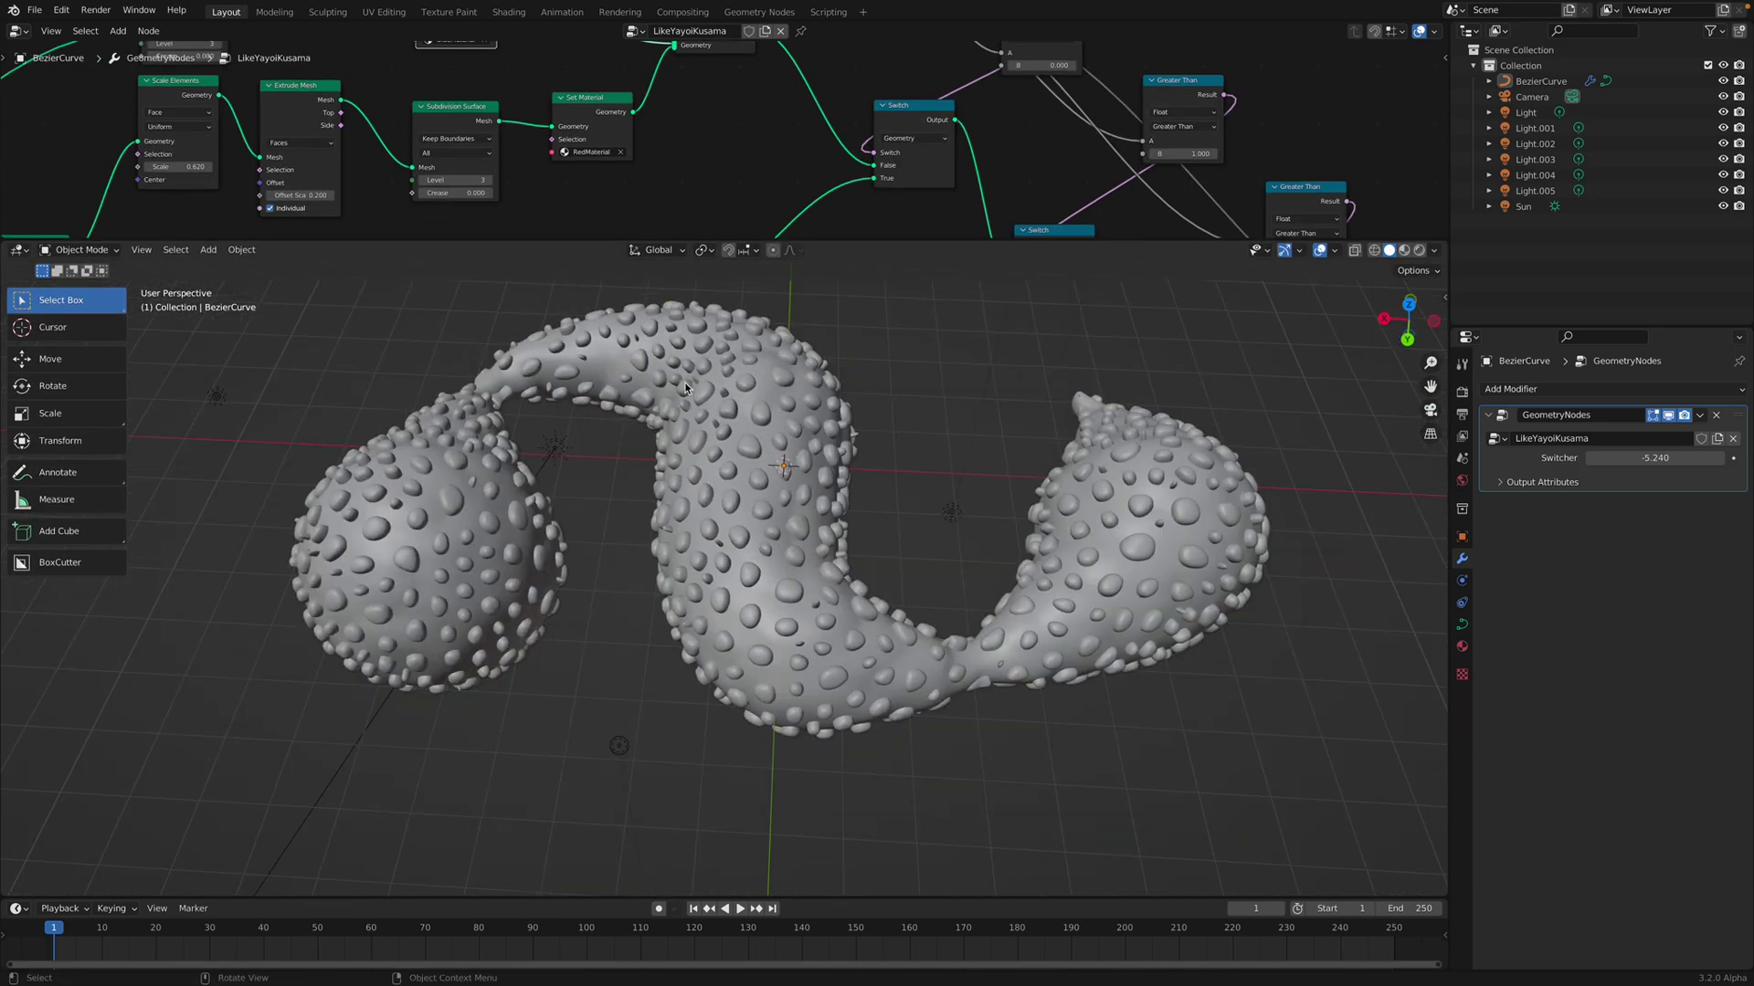
Save the current file, open the project with the five Bezier curve variants and show them in rendered shading
click(34, 10)
click(57, 115)
click(33, 10)
mouse_move(75, 58)
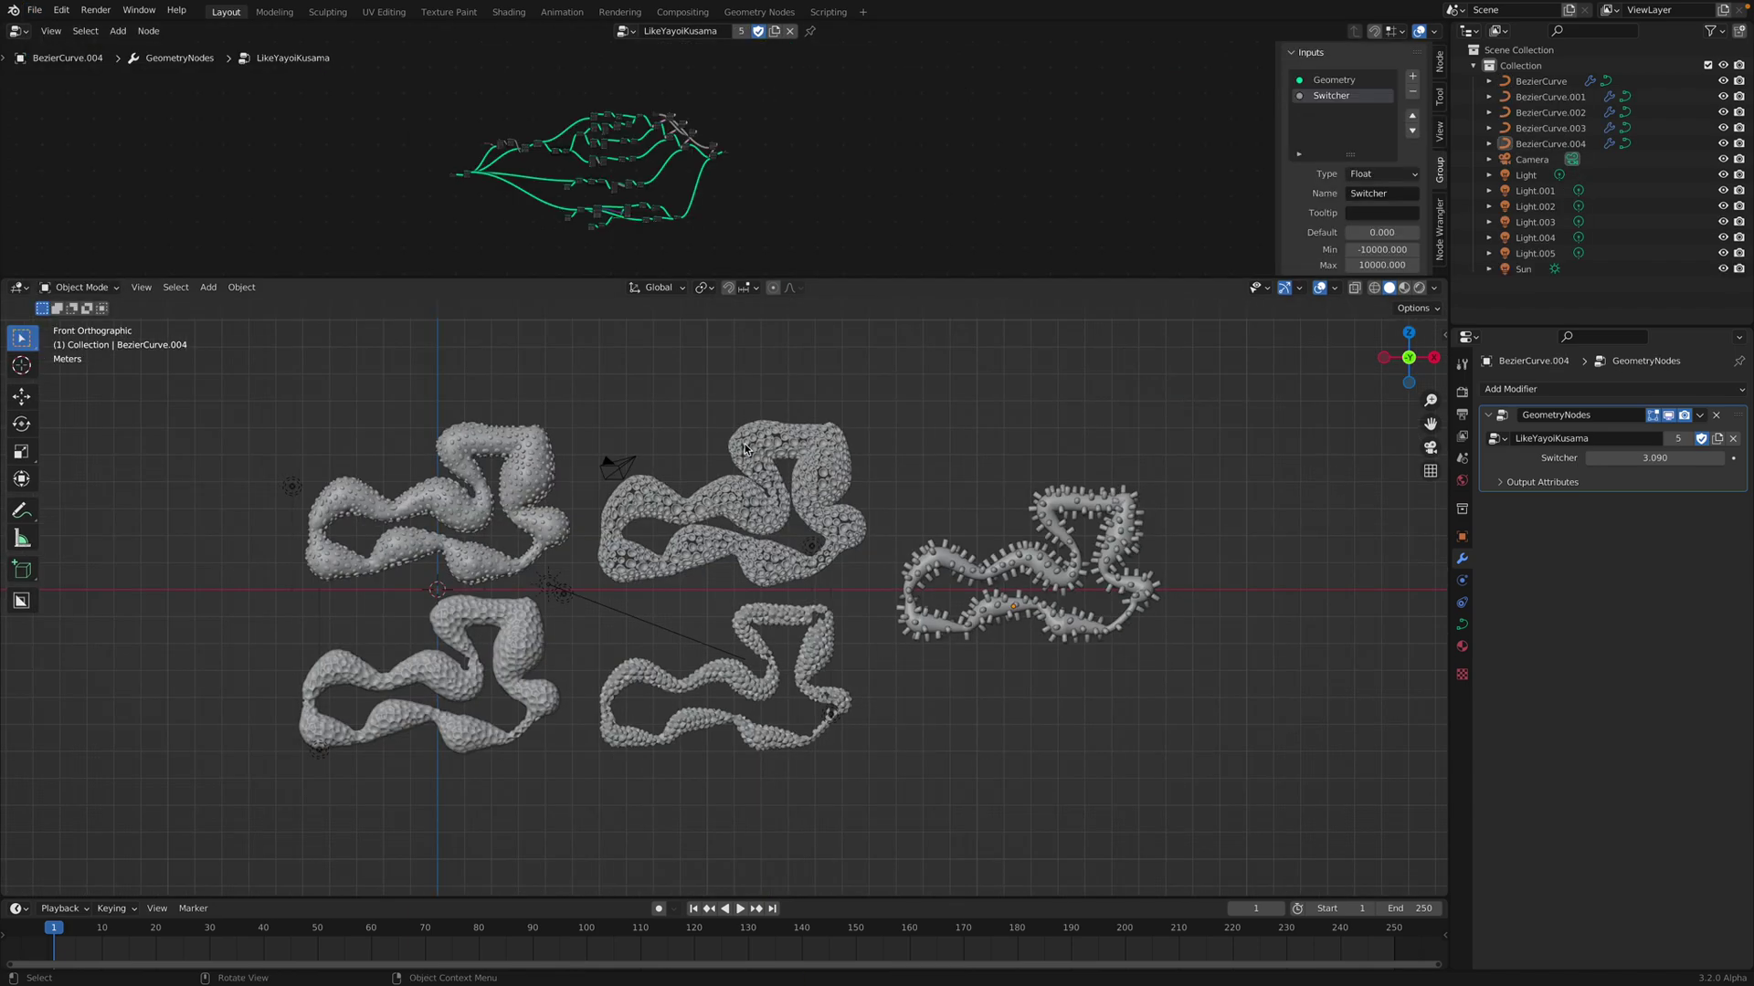
scroll(984, 491, up, 3)
click(1418, 288)
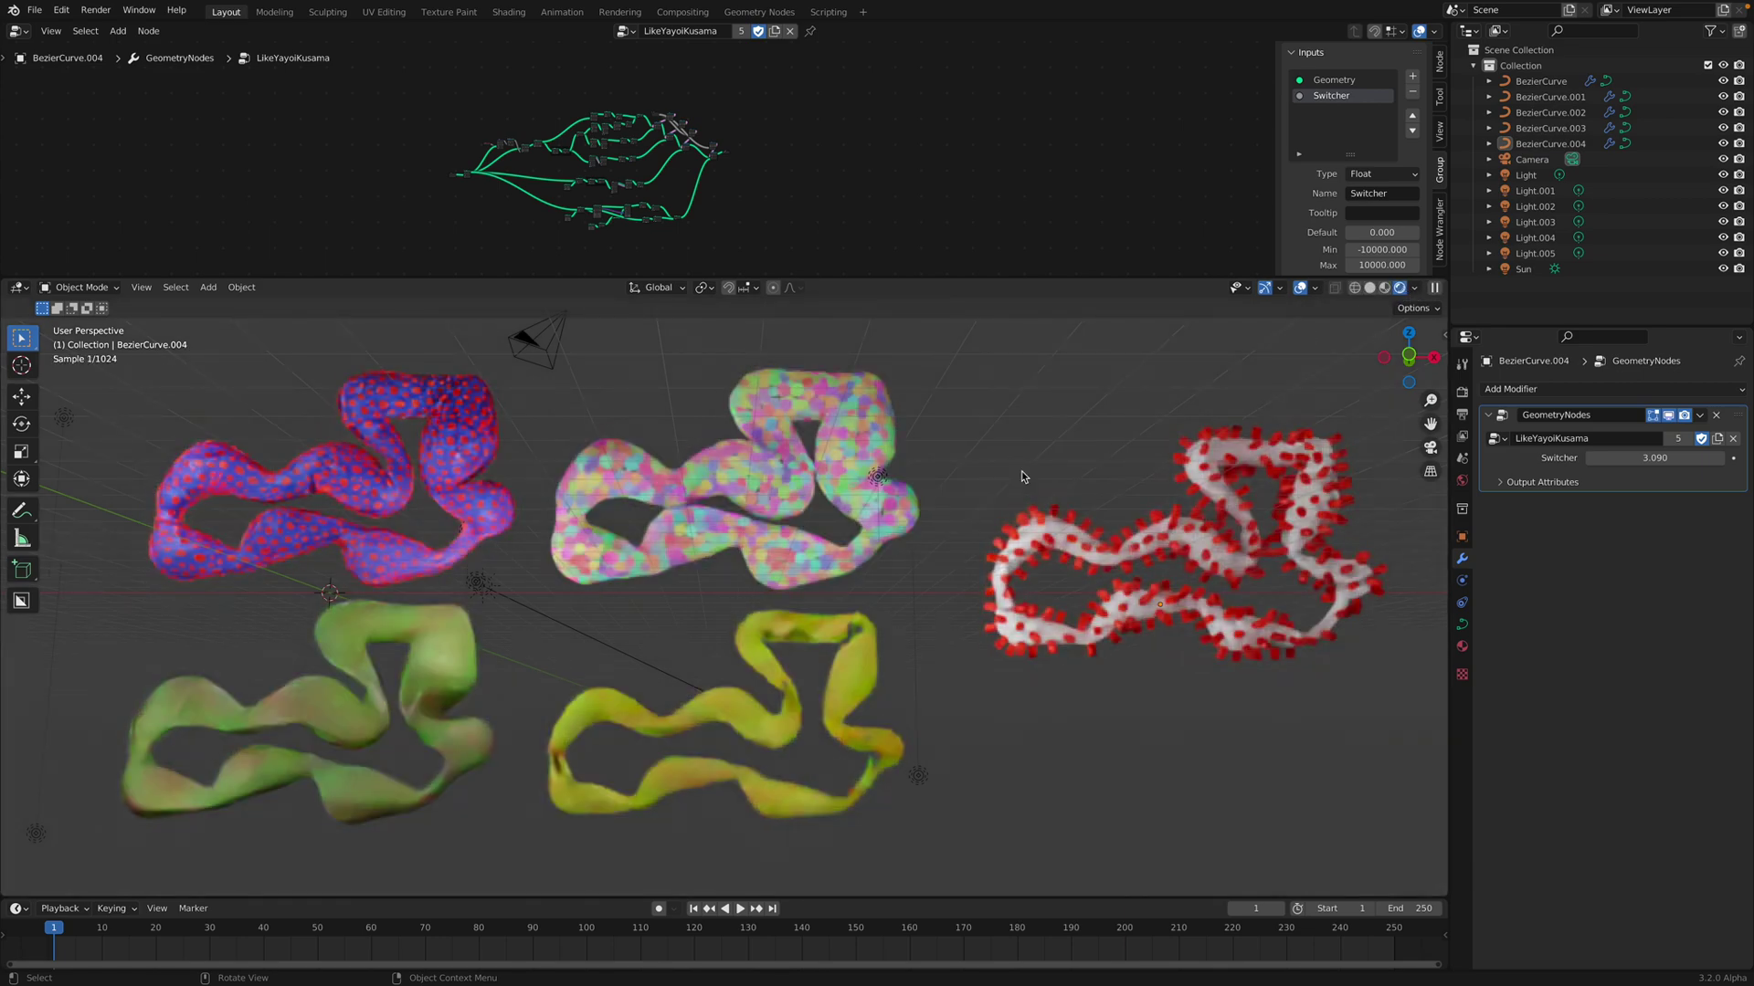
Examine the lower branches of the LikeYayoiKusama node tree in an enlarged node editor and enlarge the 3D viewport again
middle_drag(758, 153, 777, 156)
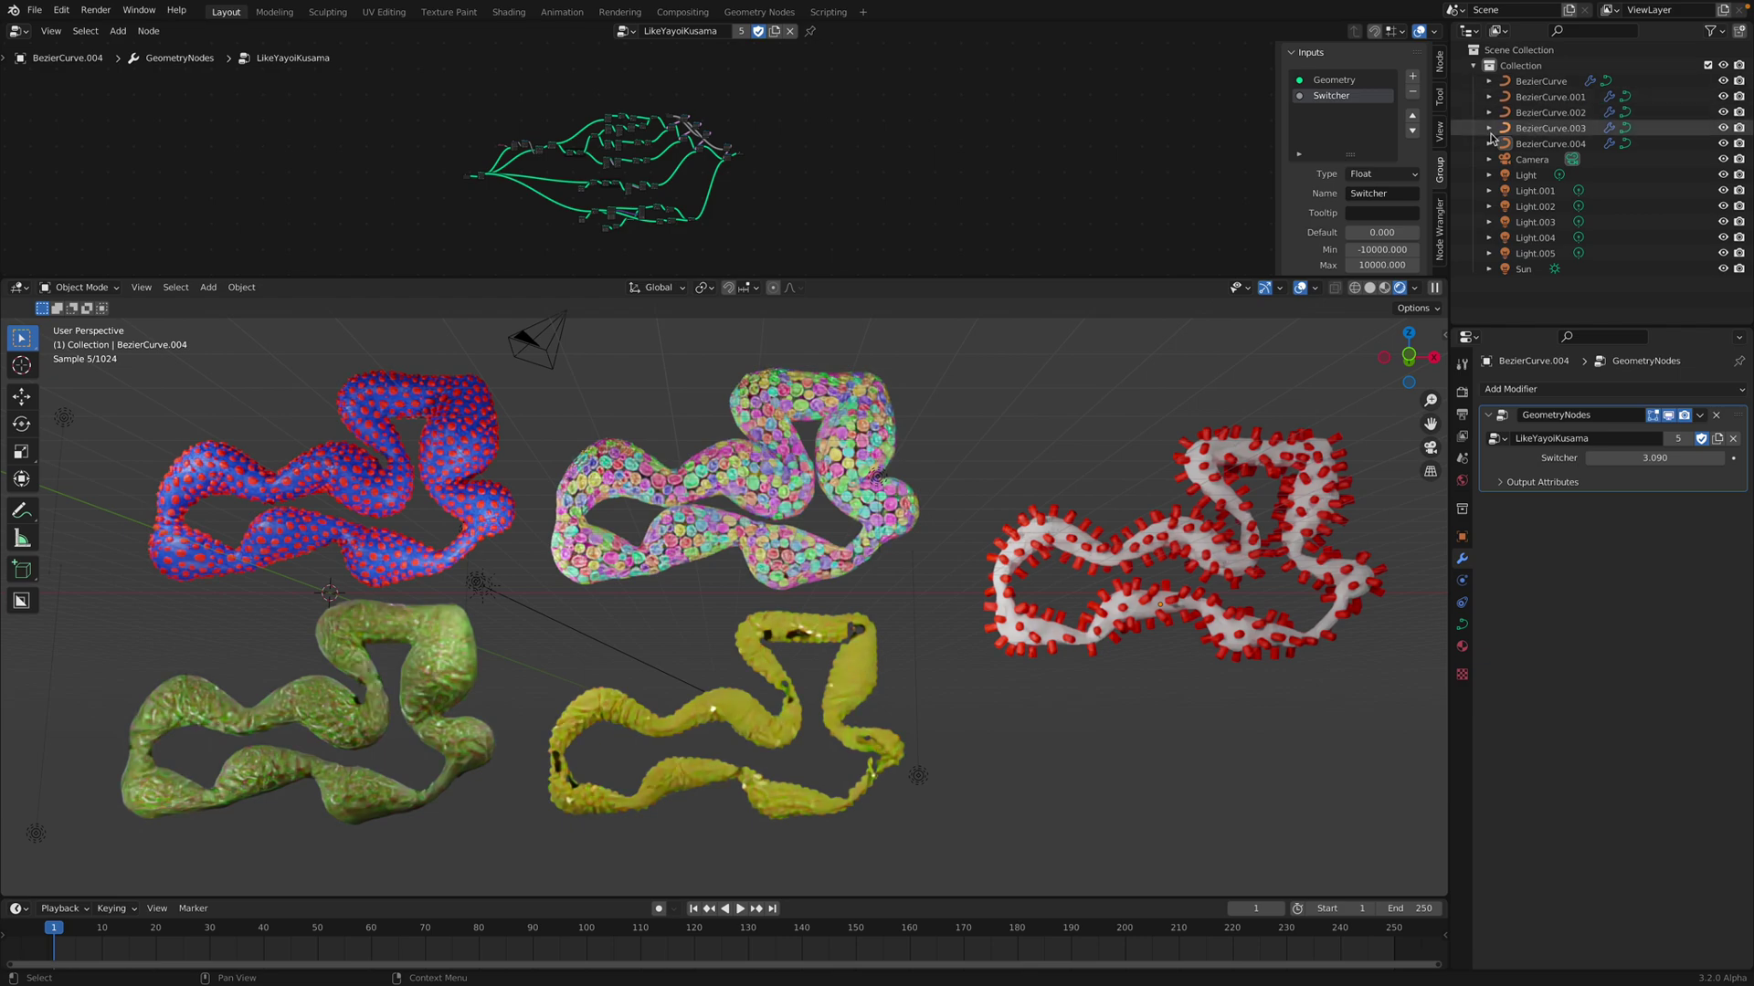
scroll(671, 216, up, 3)
scroll(671, 217, up, 5)
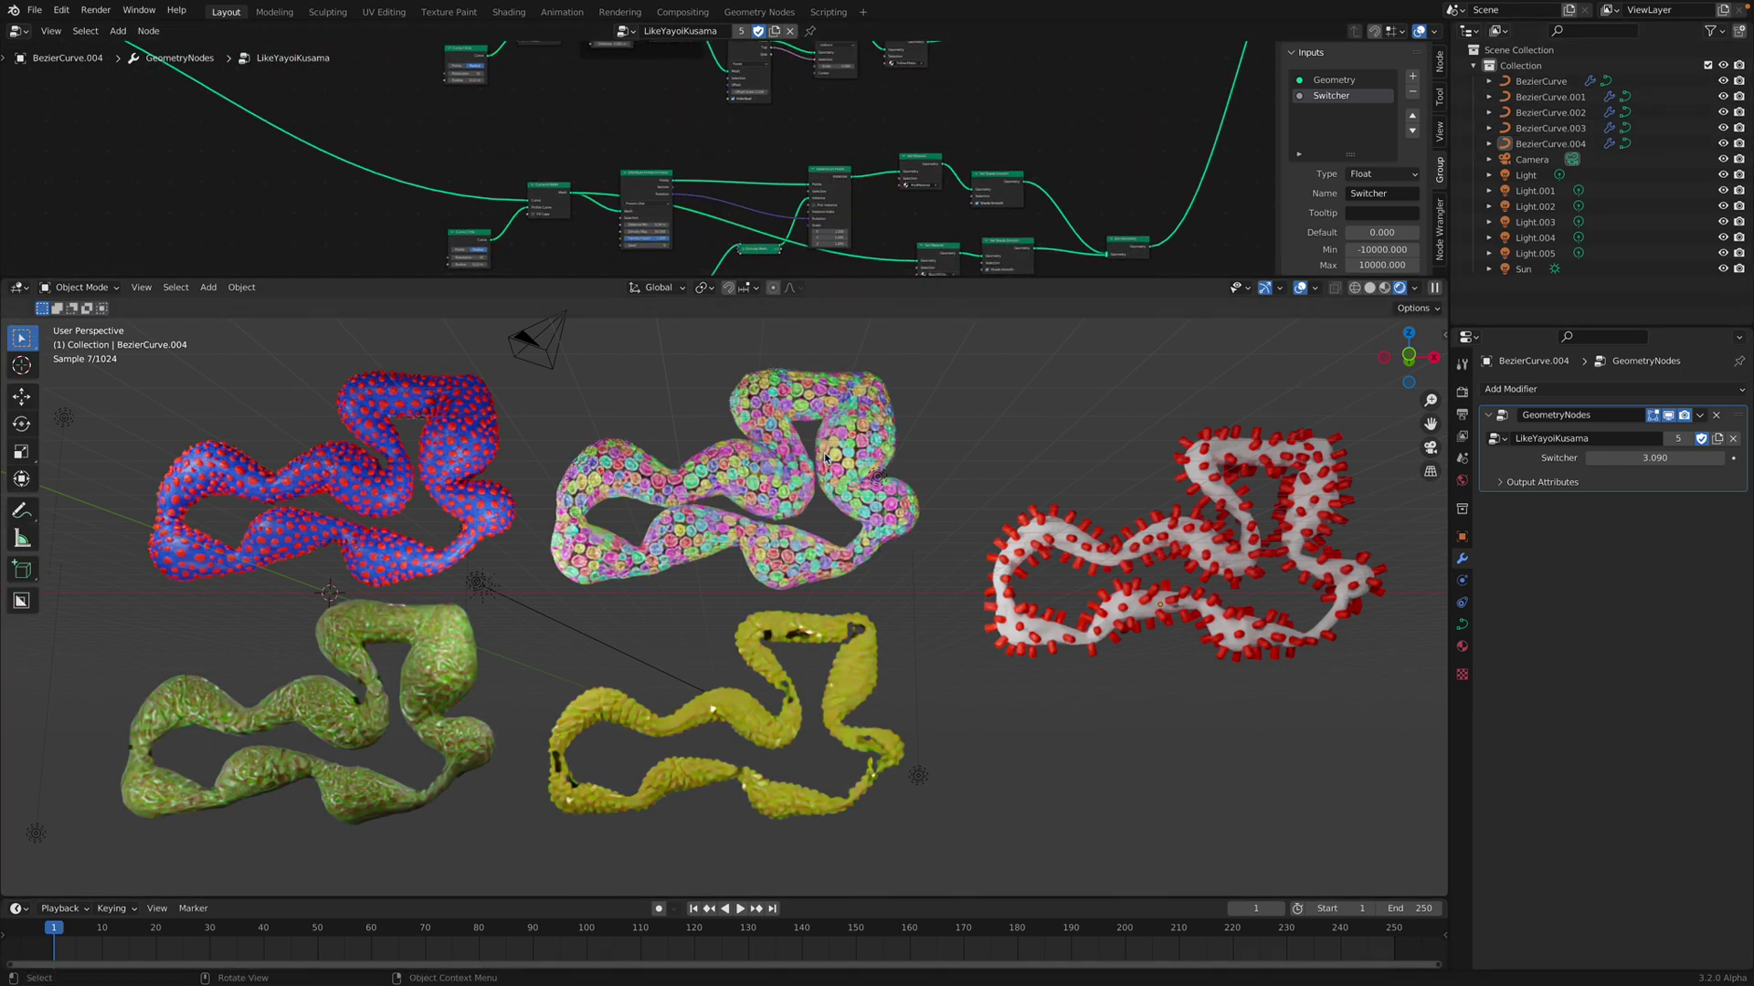
drag(893, 279, 890, 532)
middle_drag(597, 249, 557, 238)
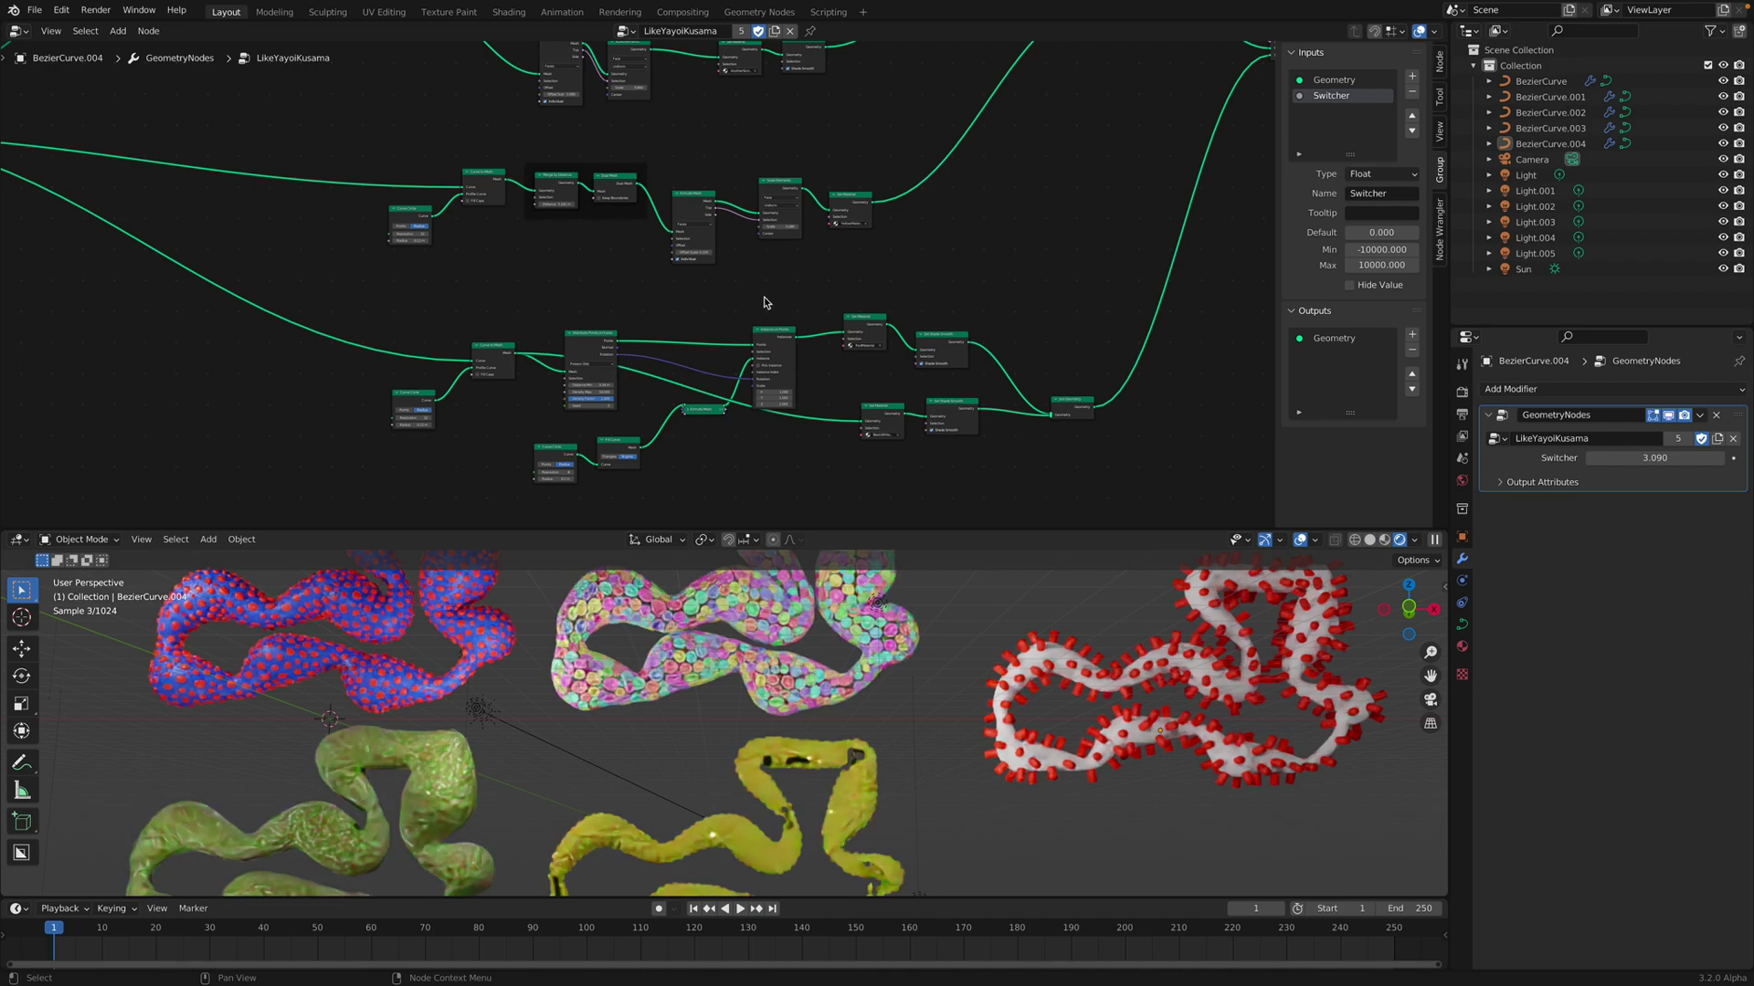
drag(886, 530, 887, 299)
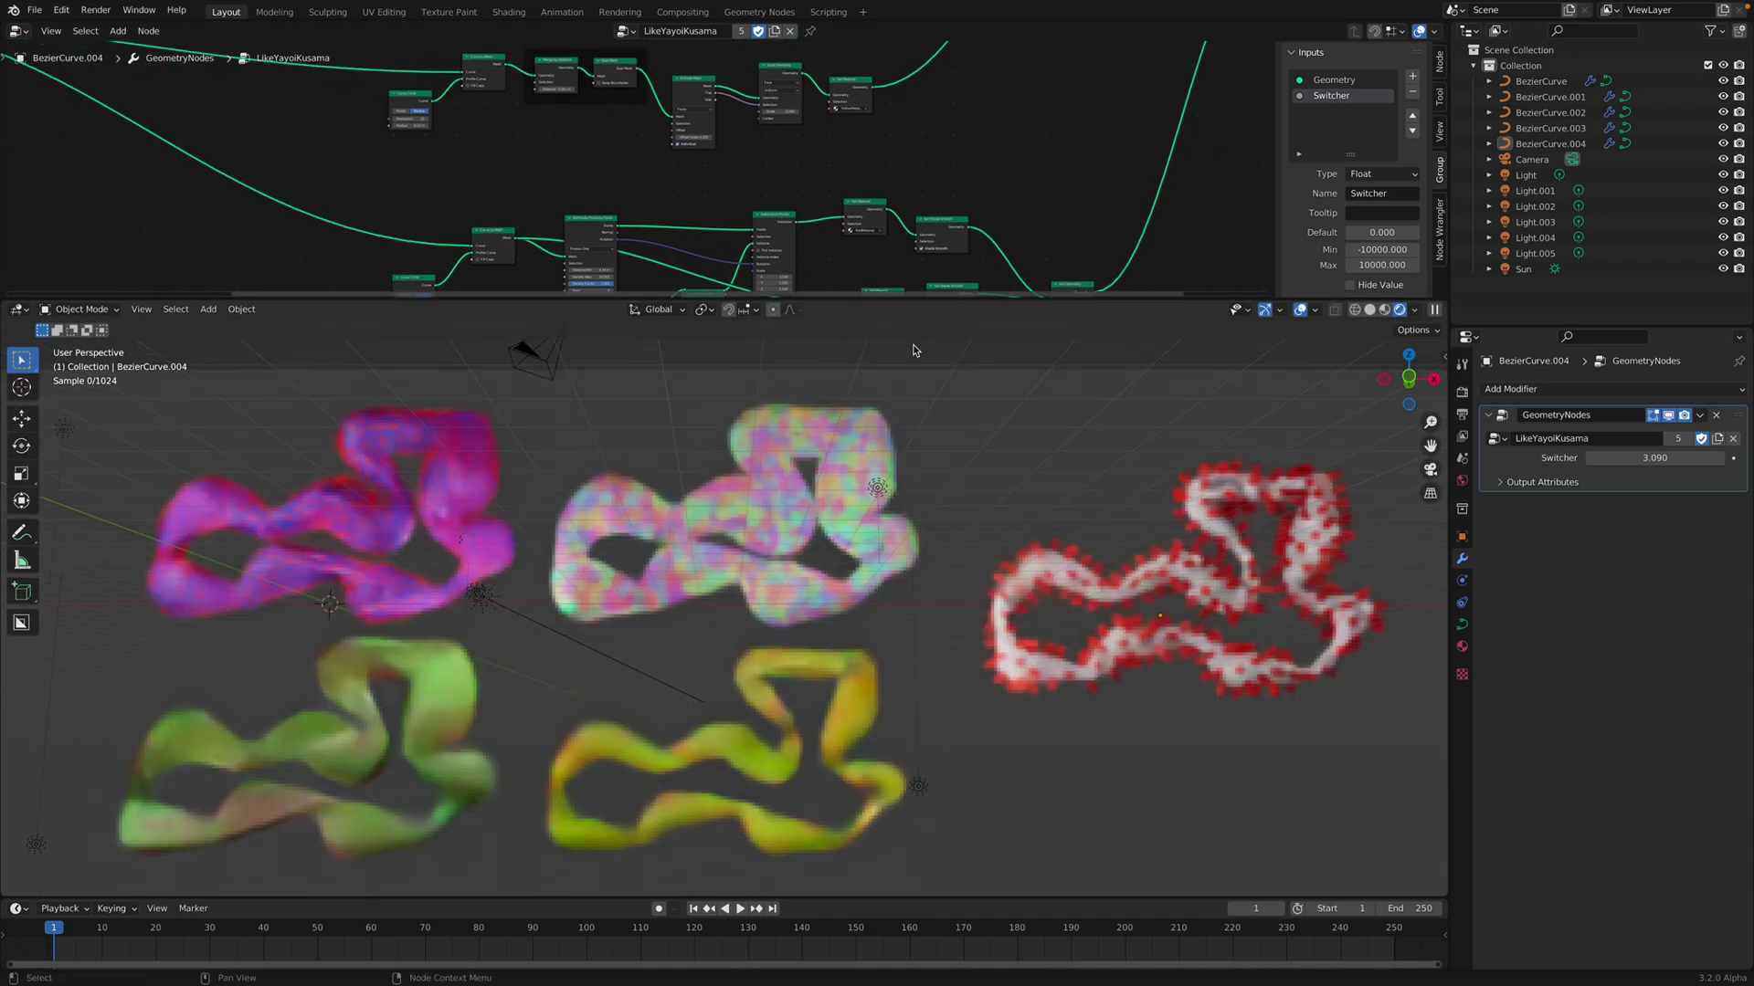